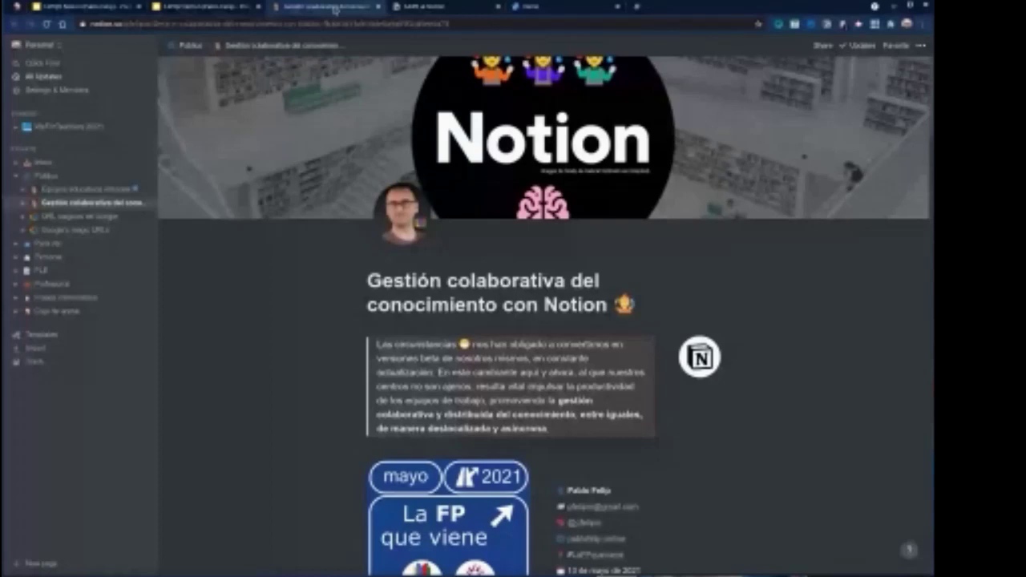
- Look over the slide with the bit.ly/conocimientonotion link and the GDPR at Notion page, ending on the workshop page
scroll(545, 321, down, 3)
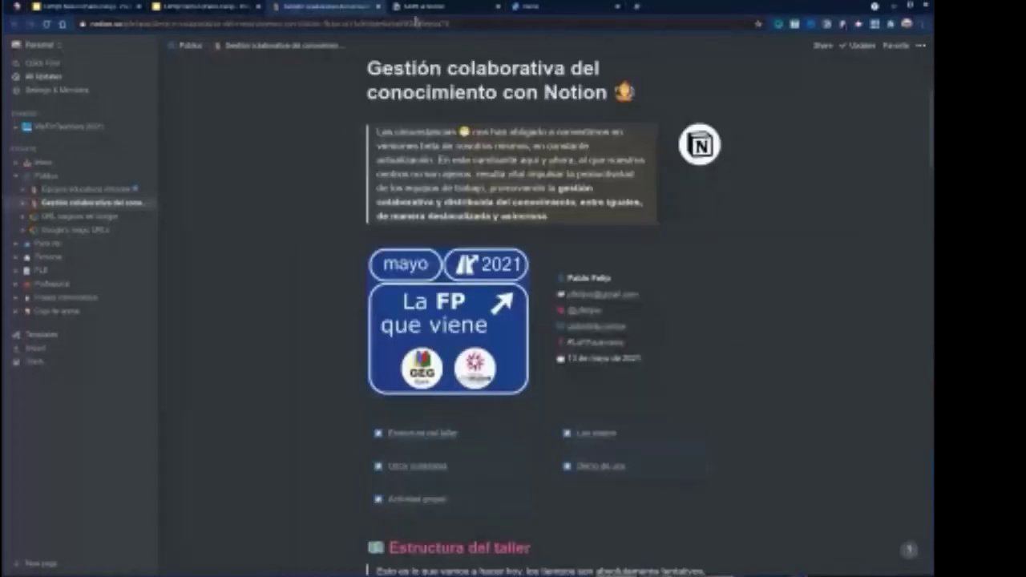
click(230, 8)
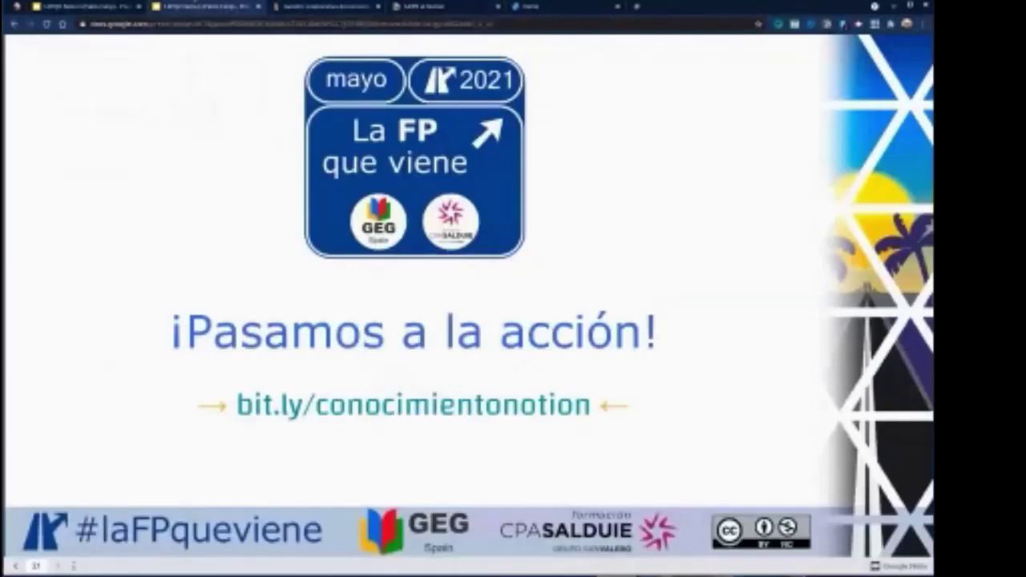
click(350, 7)
click(437, 8)
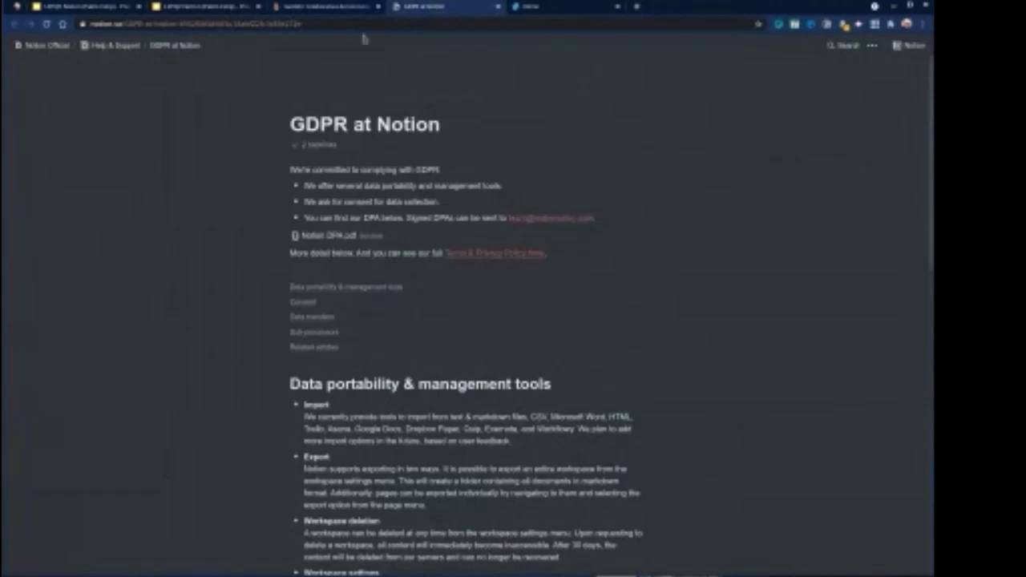
click(349, 9)
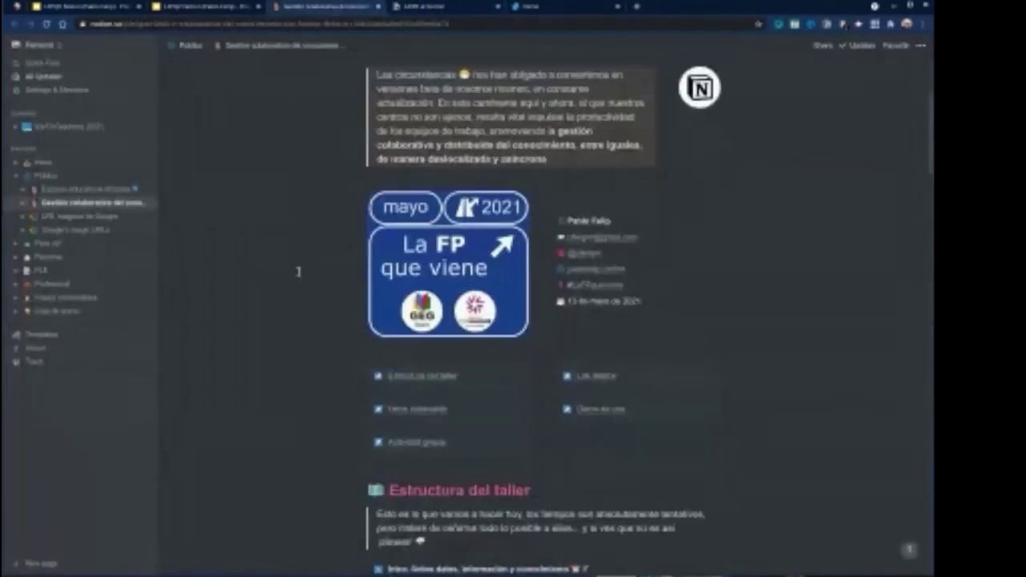
- Review the workshop page from its outline and embedded slides through the learning resources, widgets and templates
scroll(298, 272, down, 3)
scroll(298, 272, down, 5)
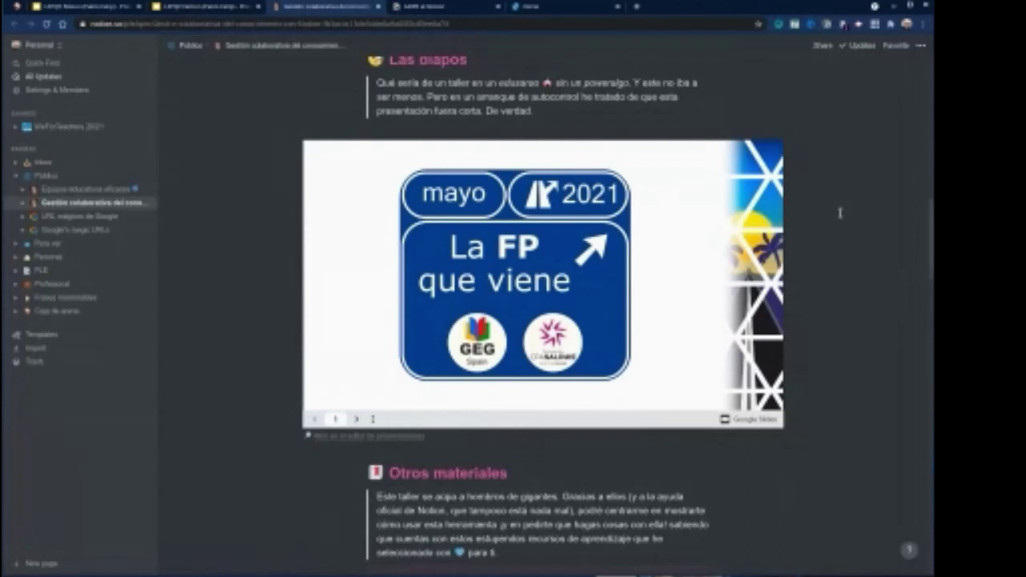
scroll(422, 238, down, 1)
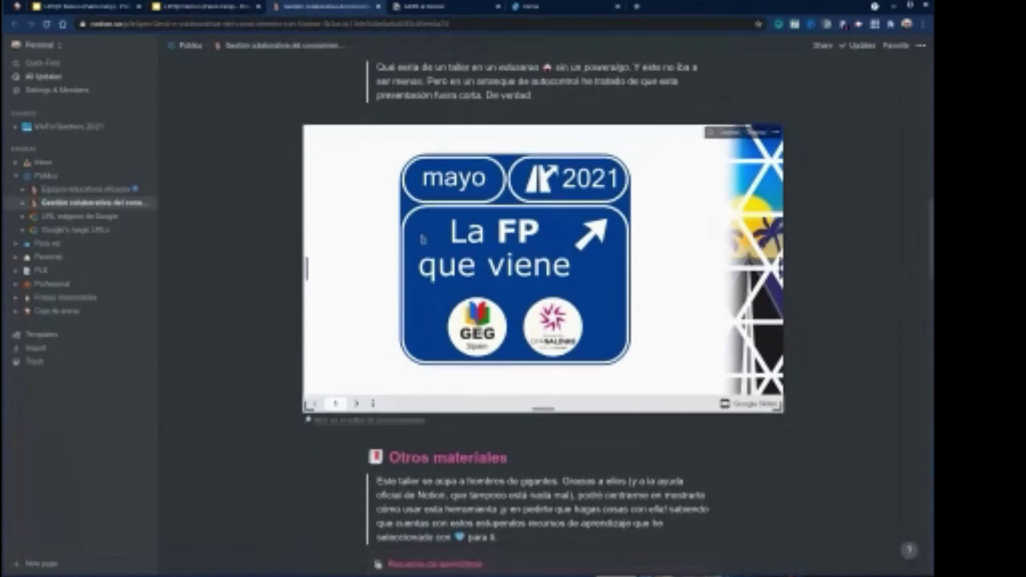
scroll(422, 238, down, 3)
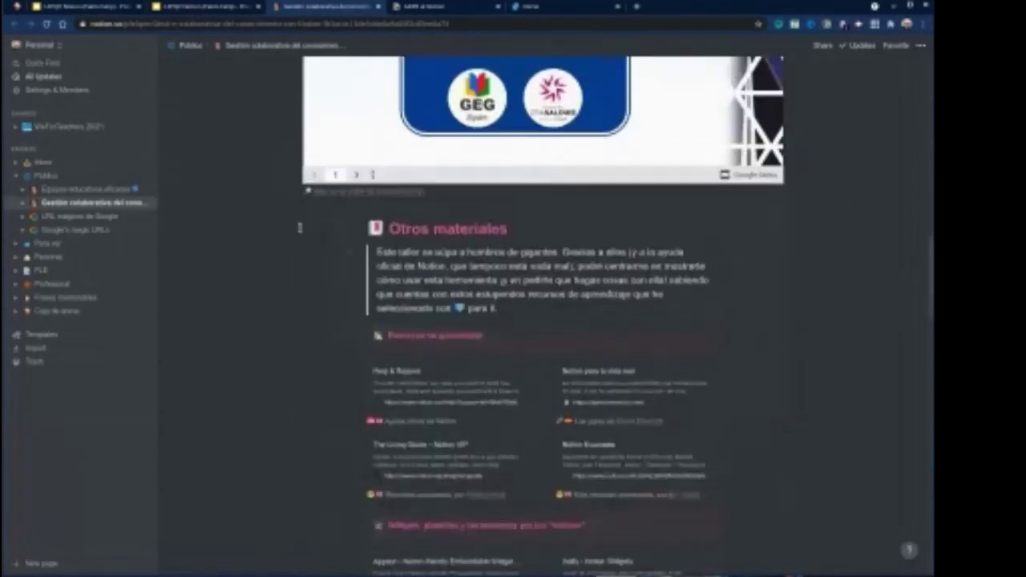
scroll(300, 228, down, 1)
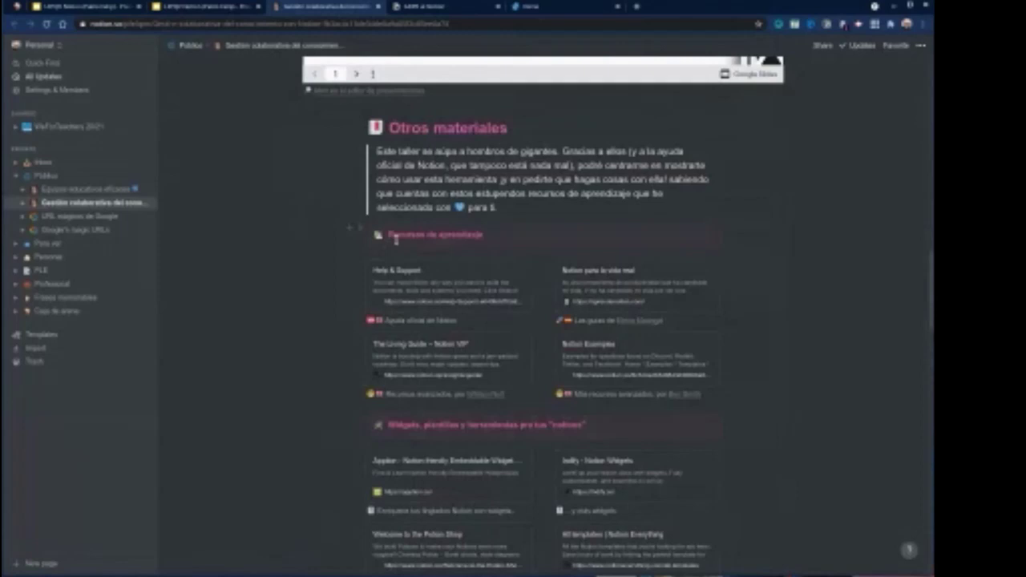
scroll(395, 239, down, 1)
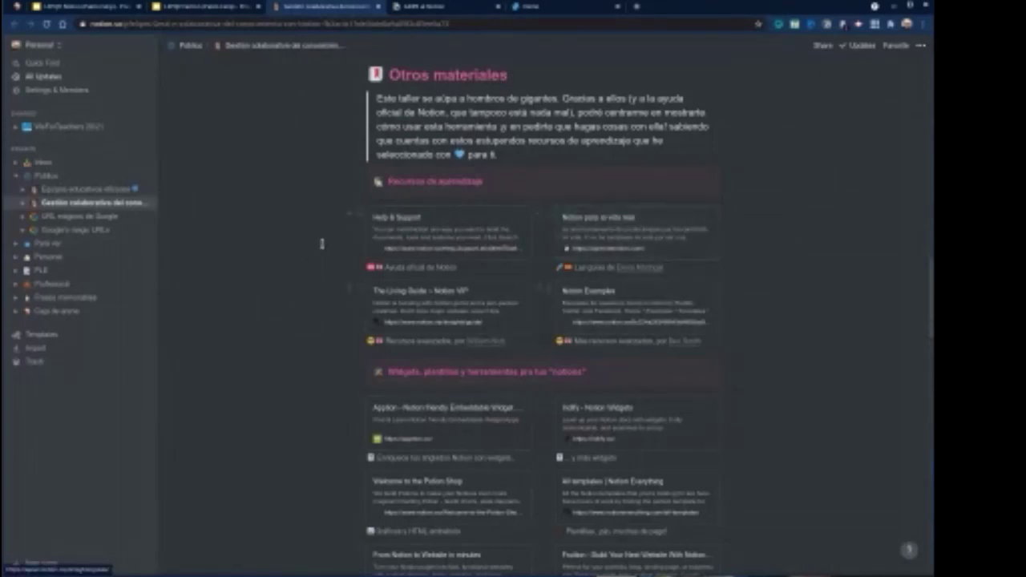
scroll(481, 264, down, 1)
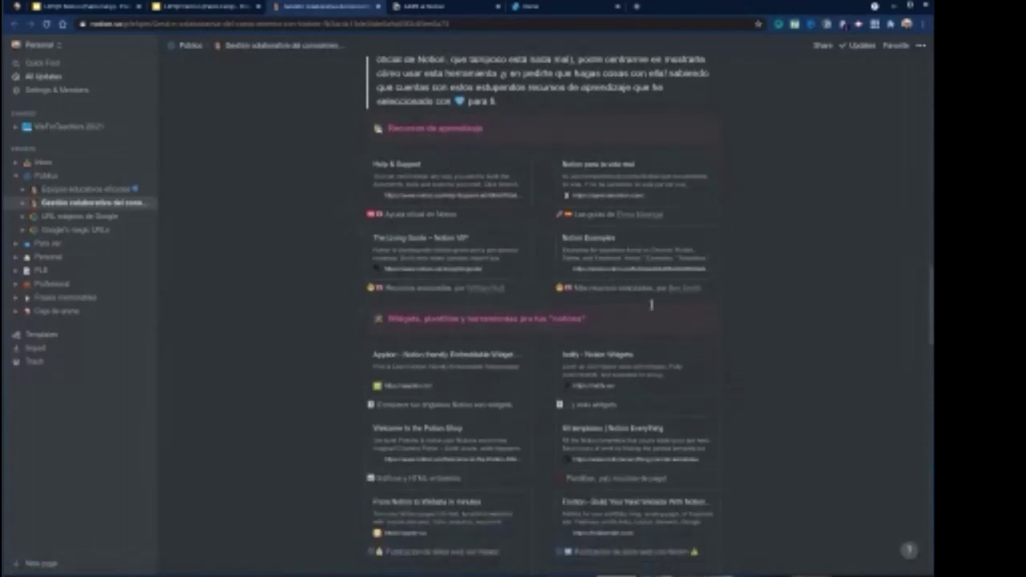
scroll(632, 258, down, 3)
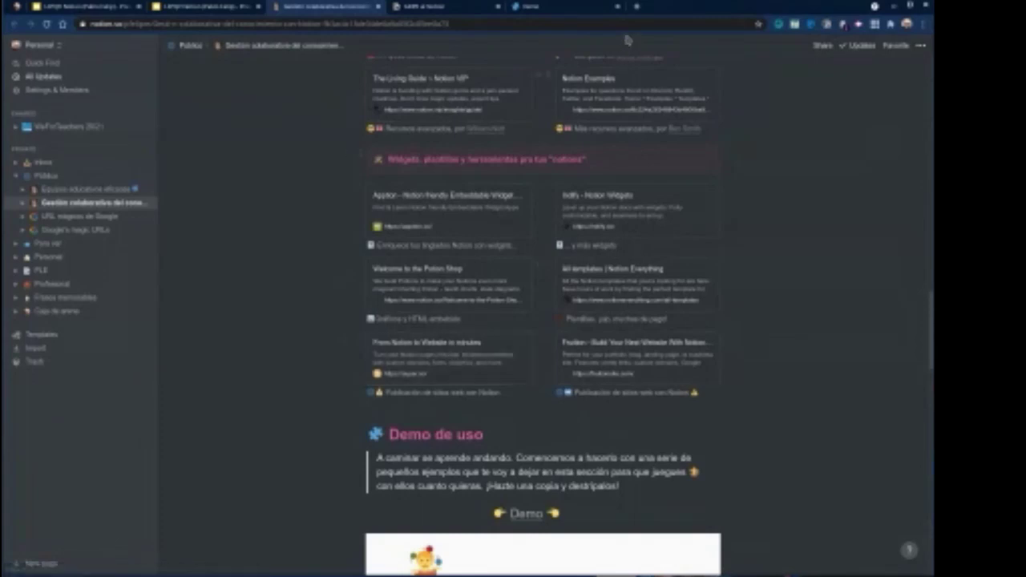
- Open the "URL mágicos de Google" site in a new browser tab and look through its table of collected URLs
click(636, 6)
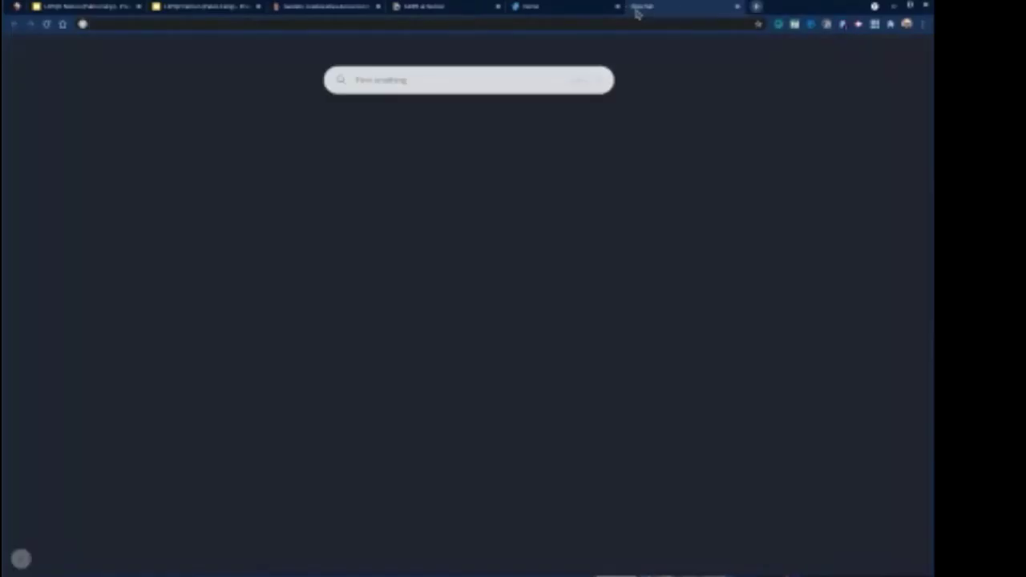
text(goog)
key(Return)
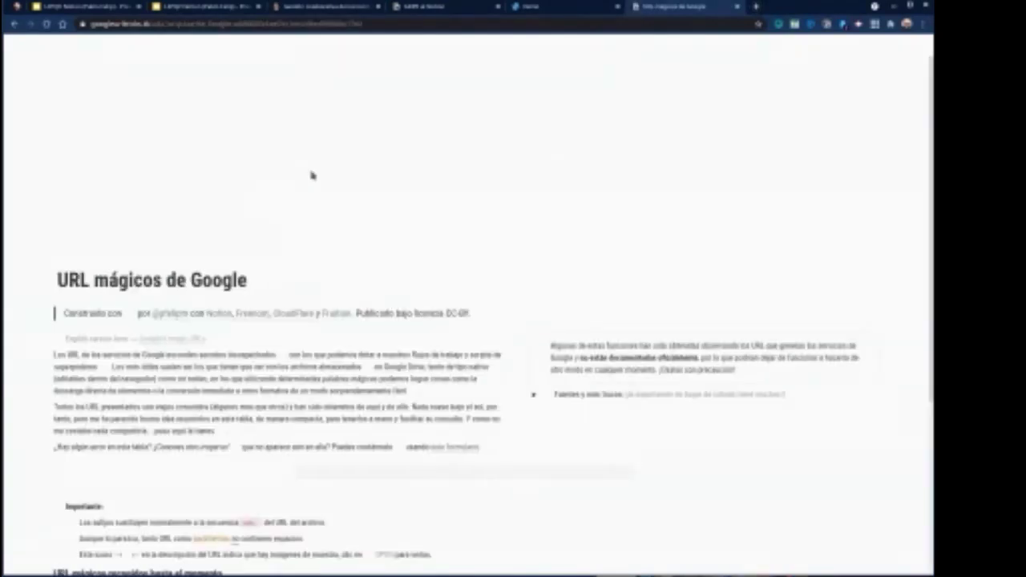
scroll(311, 181, down, 1)
scroll(312, 188, up, 1)
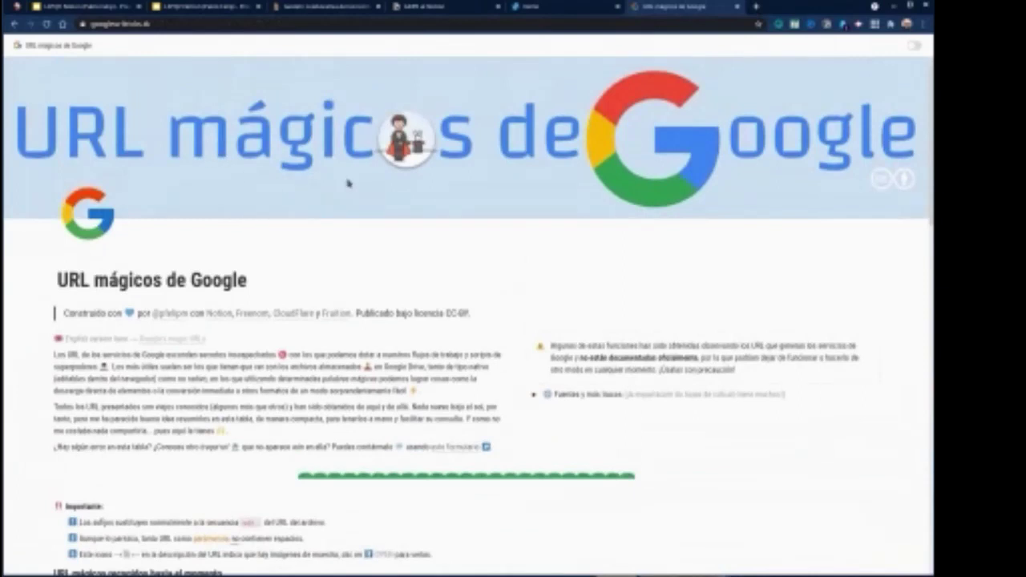
scroll(348, 183, down, 5)
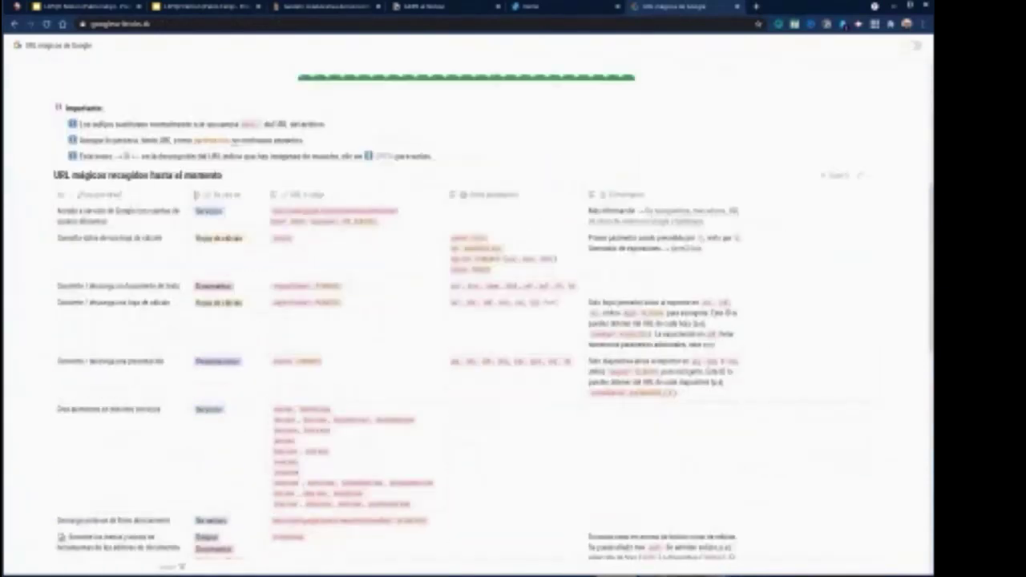
scroll(289, 259, down, 1)
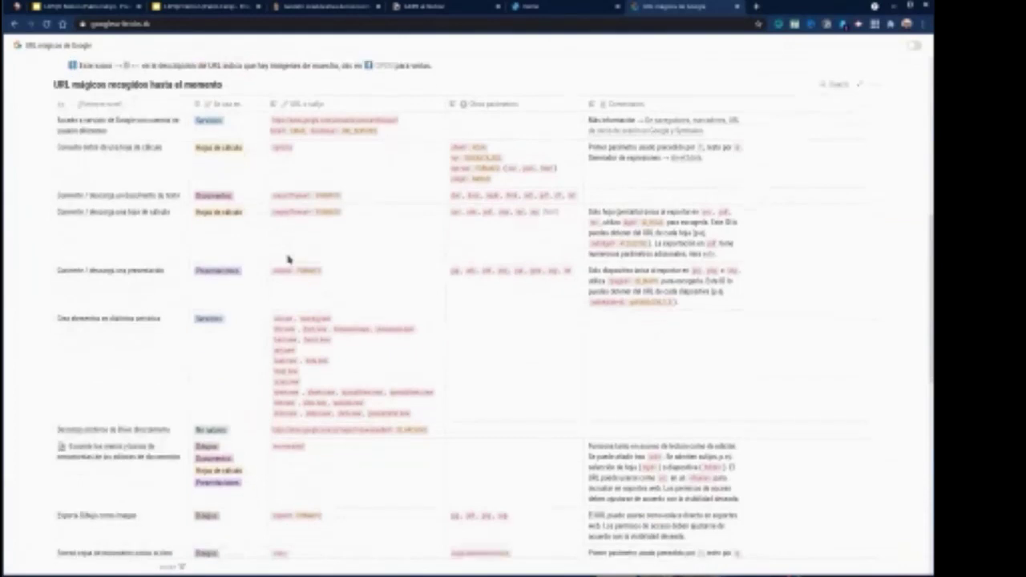
scroll(289, 259, down, 1)
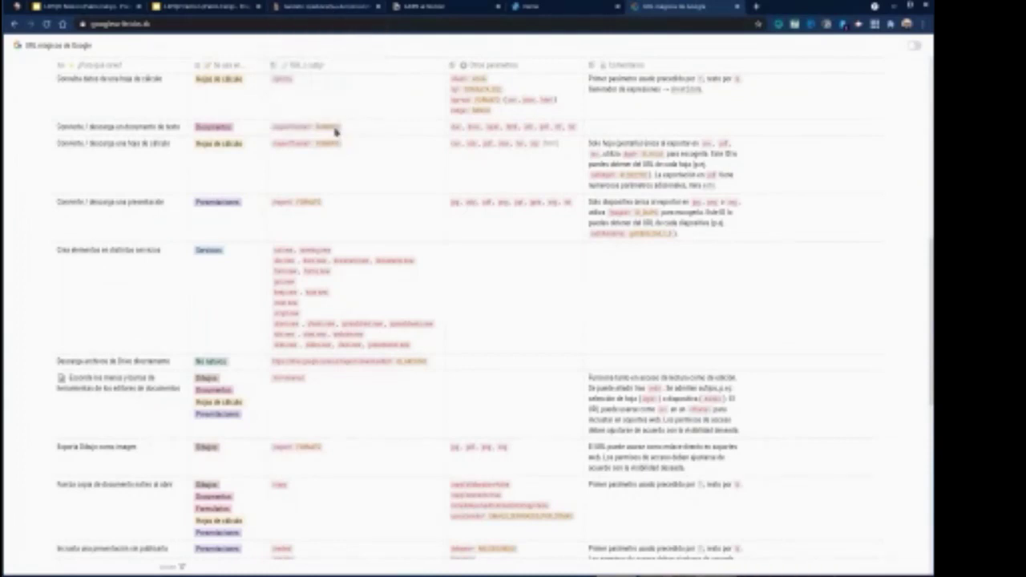
- Check the Fruition website resource on the workshop page and highlight the custom domain in the "URL mágicos de Google" address
click(338, 7)
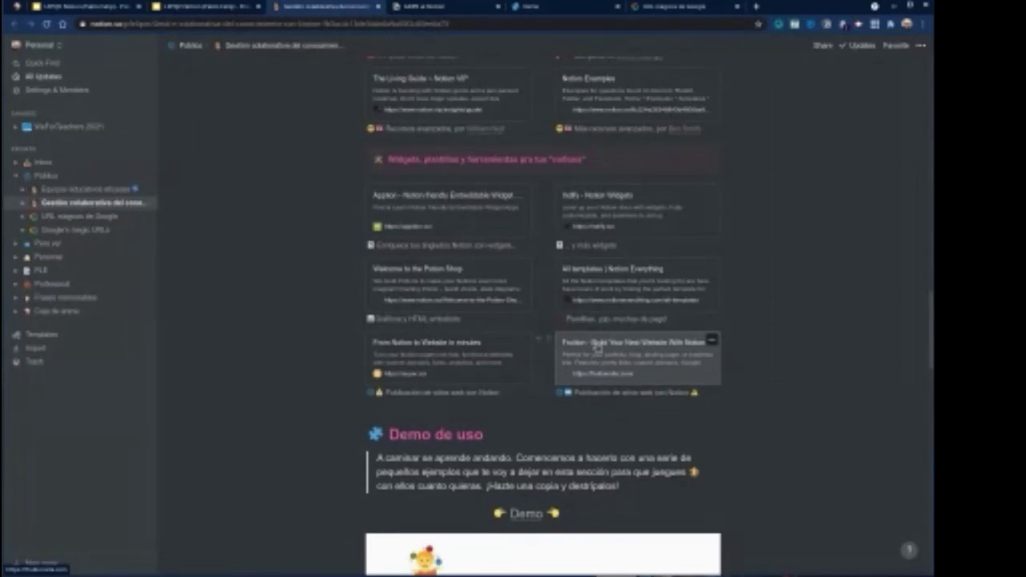
click(665, 6)
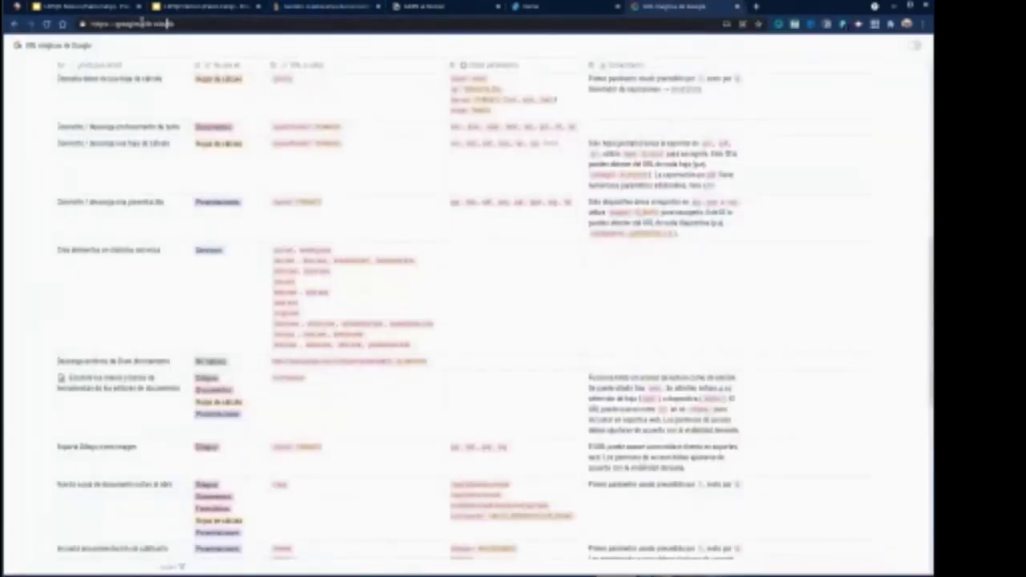
double_click(143, 23)
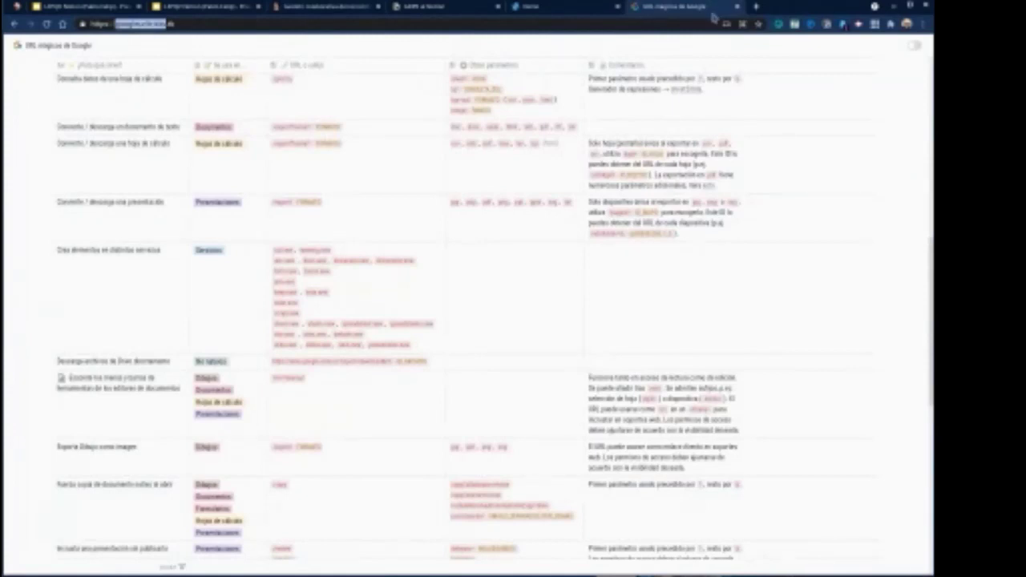
- Close the "URL mágicos de Google" and GDPR at Notion pages and return to the workshop page's "Demo de uso" section
click(737, 6)
click(473, 7)
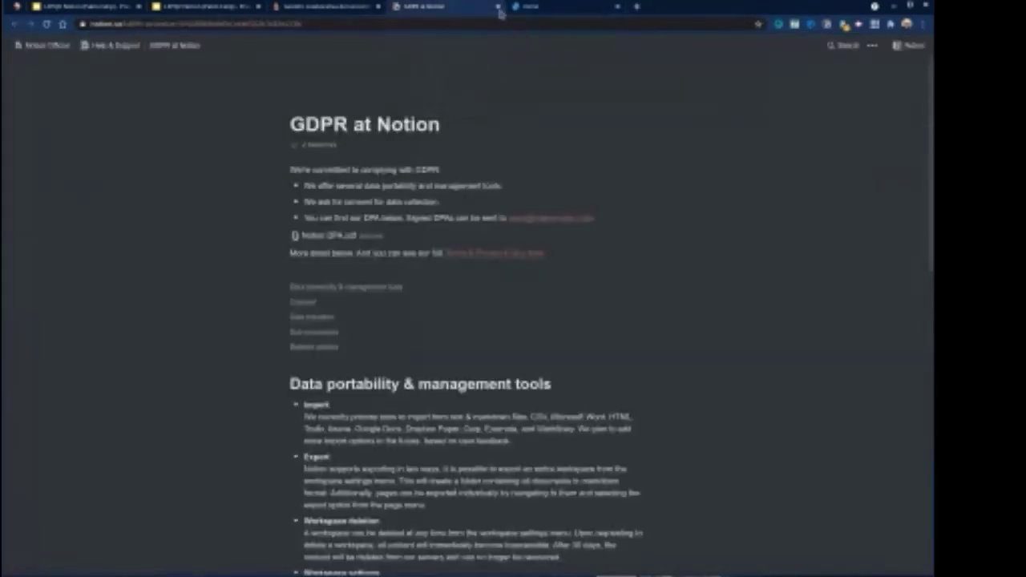
click(497, 7)
click(332, 8)
scroll(227, 167, down, 4)
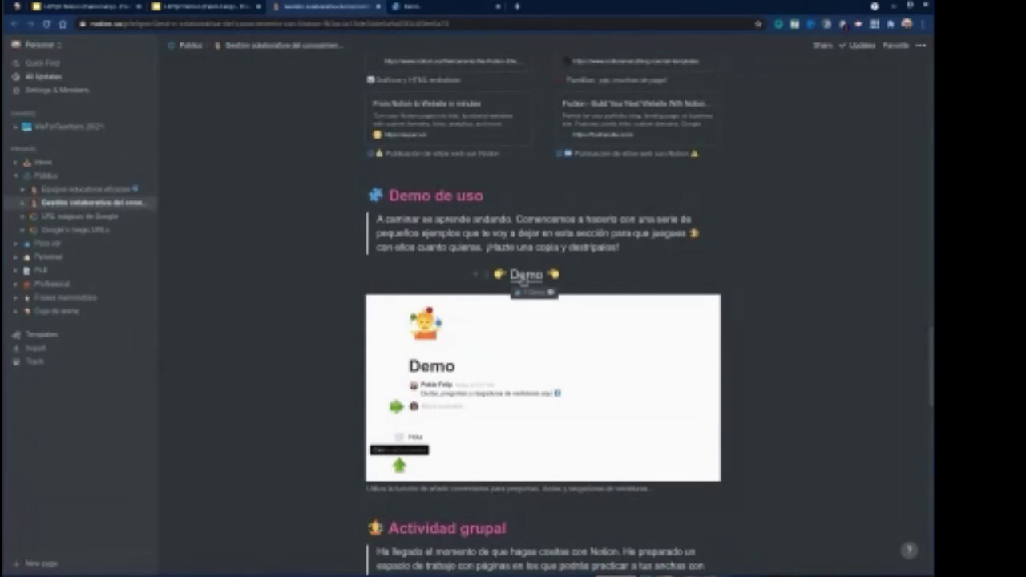
- Bring up the Demo page of the "Caja de arena Notion" workspace and review its web sharing permissions
click(441, 8)
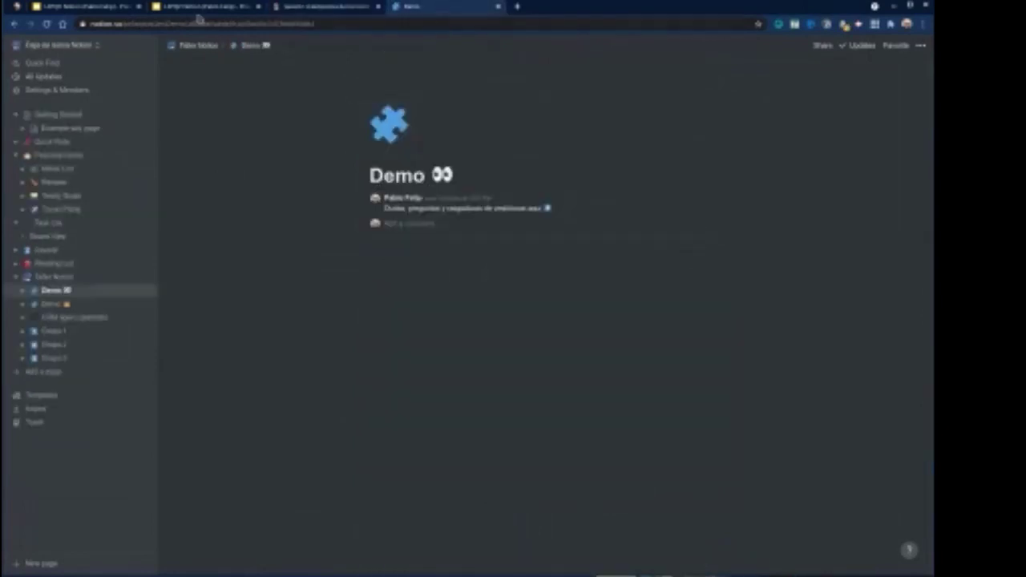
key(alt+Tab)
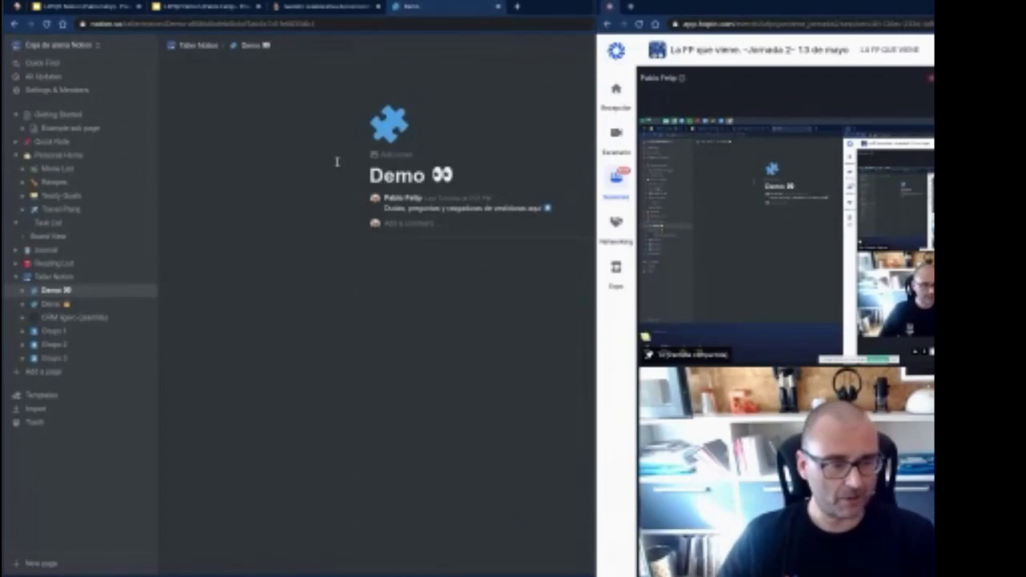
double_click(449, 10)
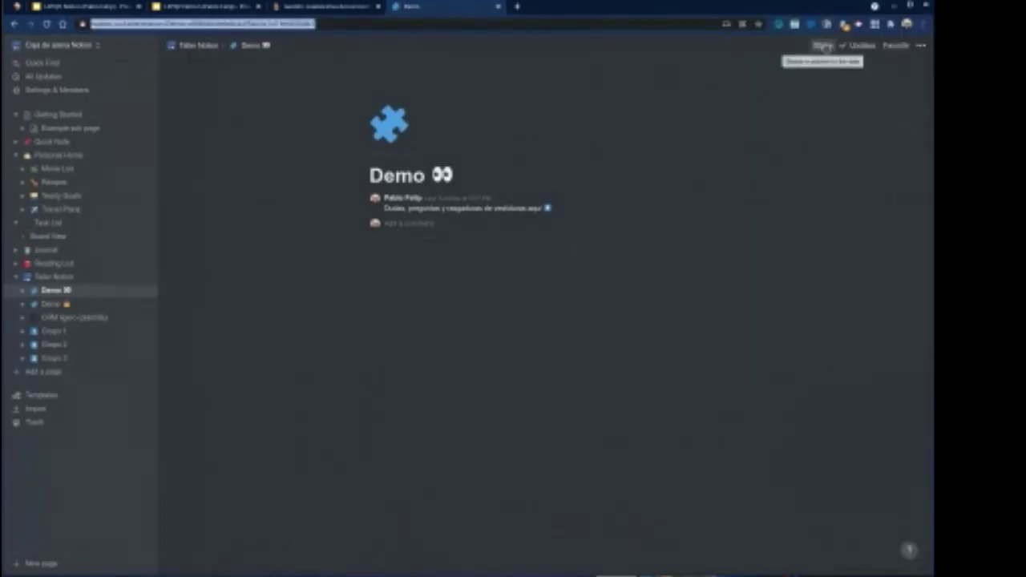
click(824, 46)
click(768, 111)
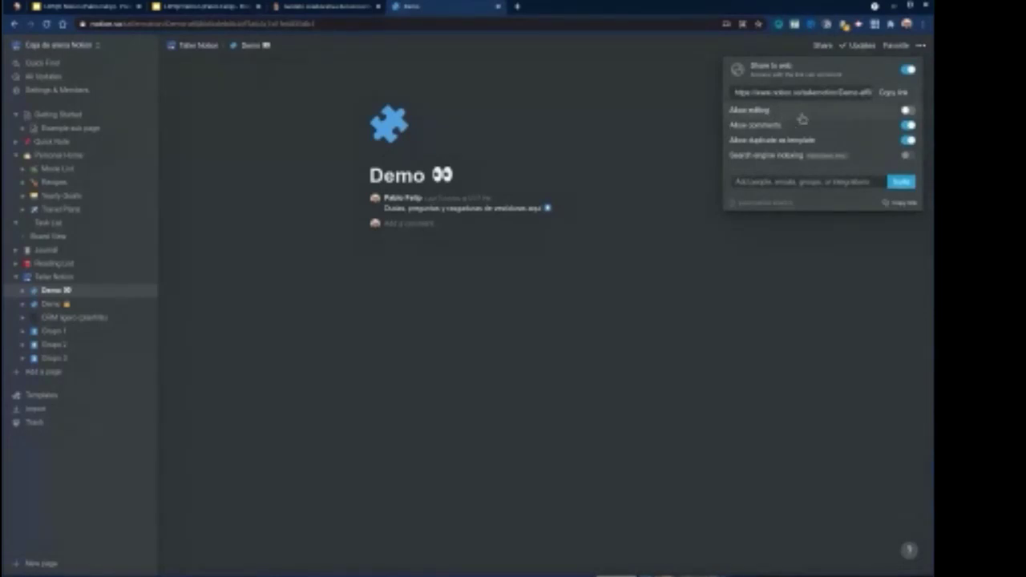
click(612, 125)
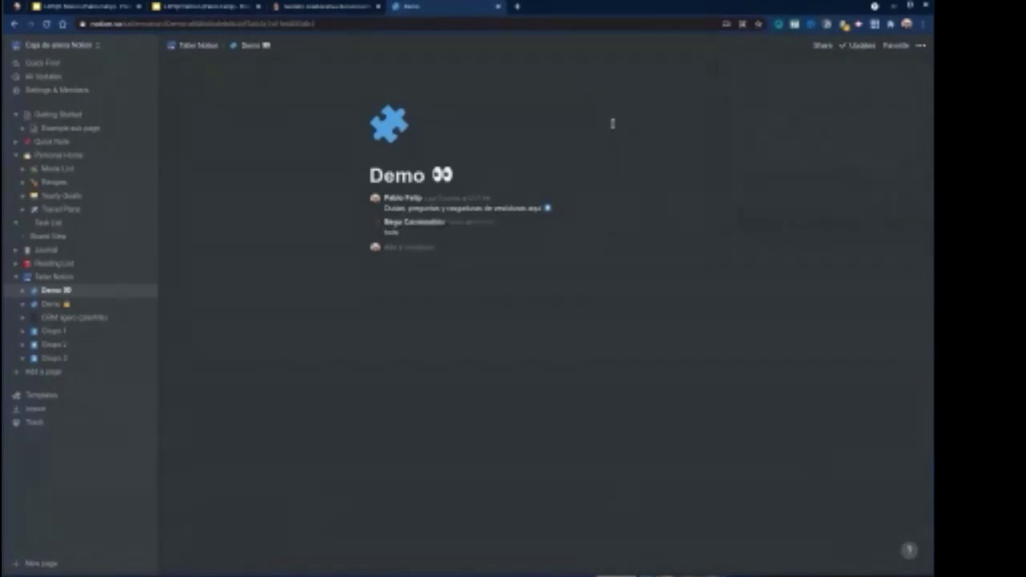
- Post the comment "Hola" in the Demo page's discussion
click(410, 246)
text(hola)
key(Return)
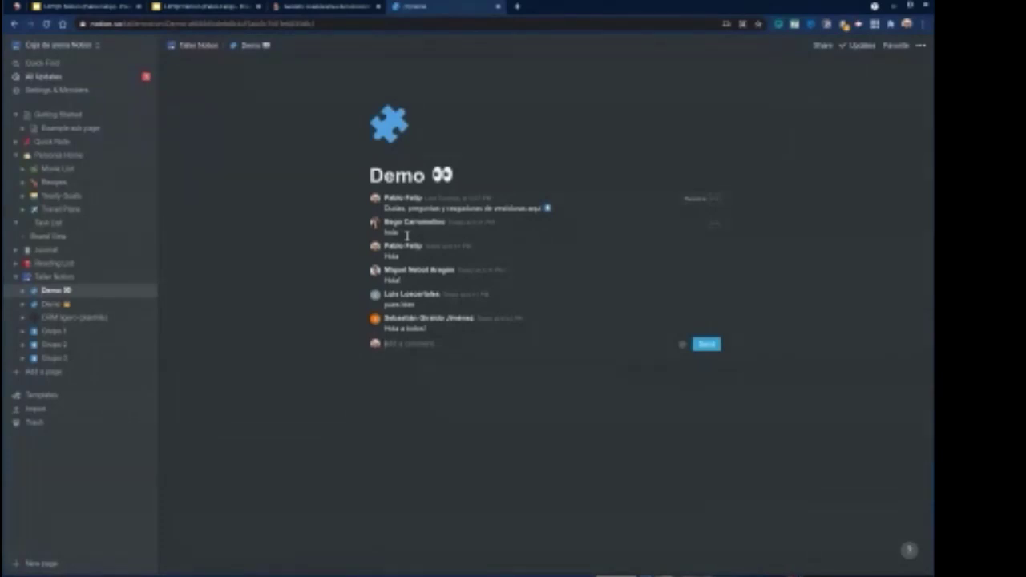
- Alternate Notion's appearance between dark and light mode, leaving it in light mode
key(ctrl+shift+l)
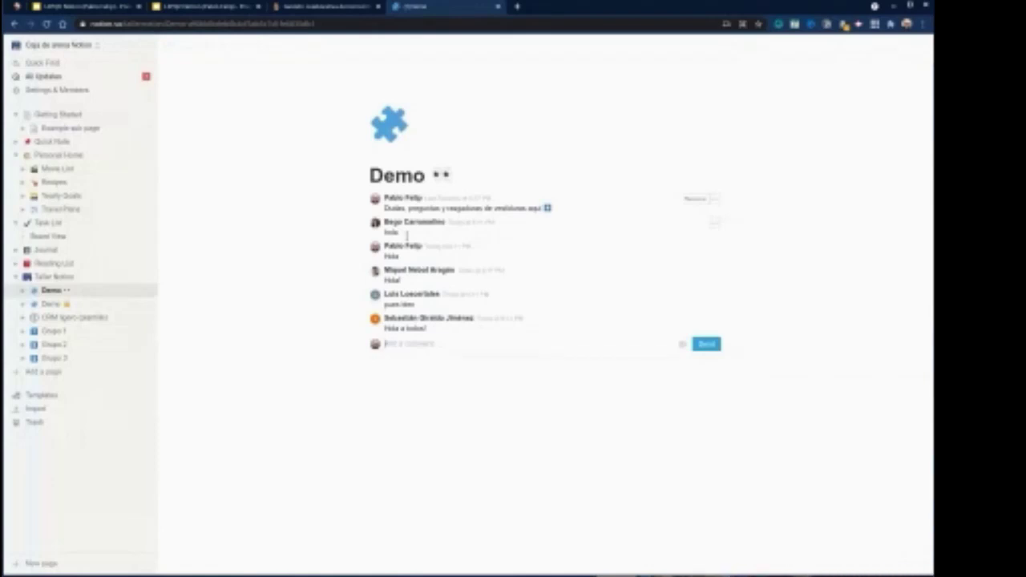
key(ctrl+shift+l)
key(ctrl+shift+l)
key(ctrl+shift+l)
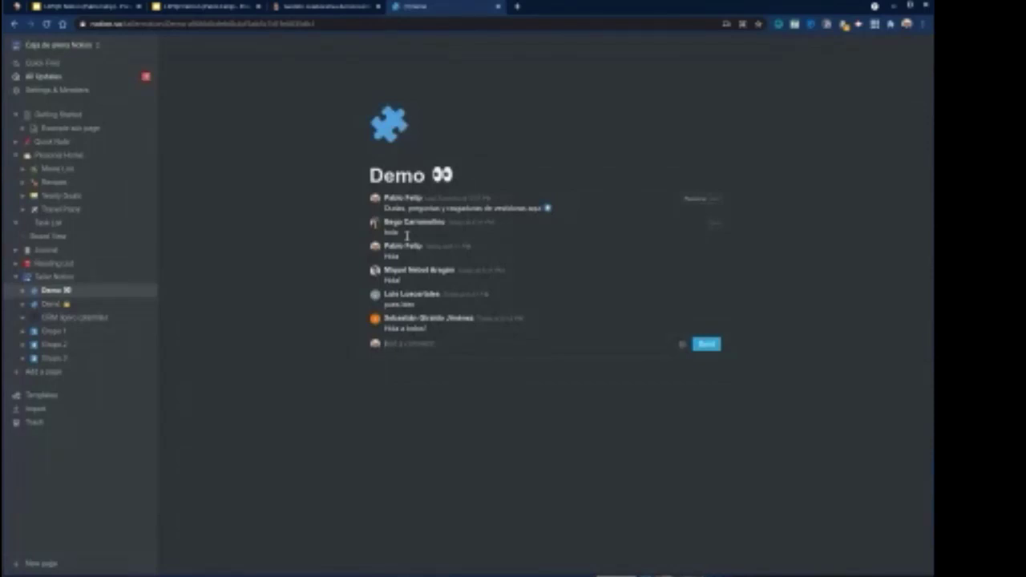
key(ctrl+shift+l)
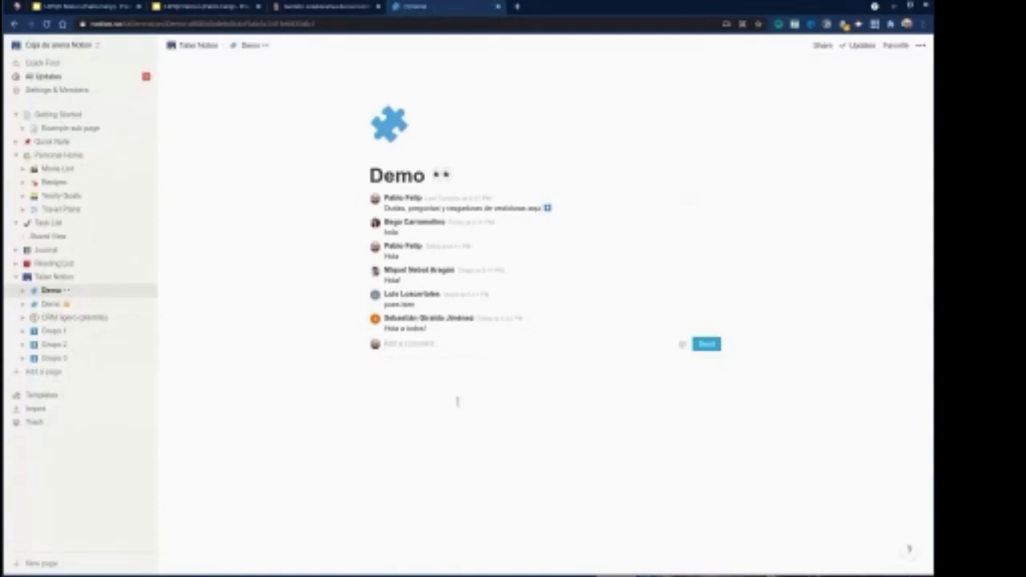
- Switch to the Personal workspace and expand its PLE section to show the subpages
click(446, 379)
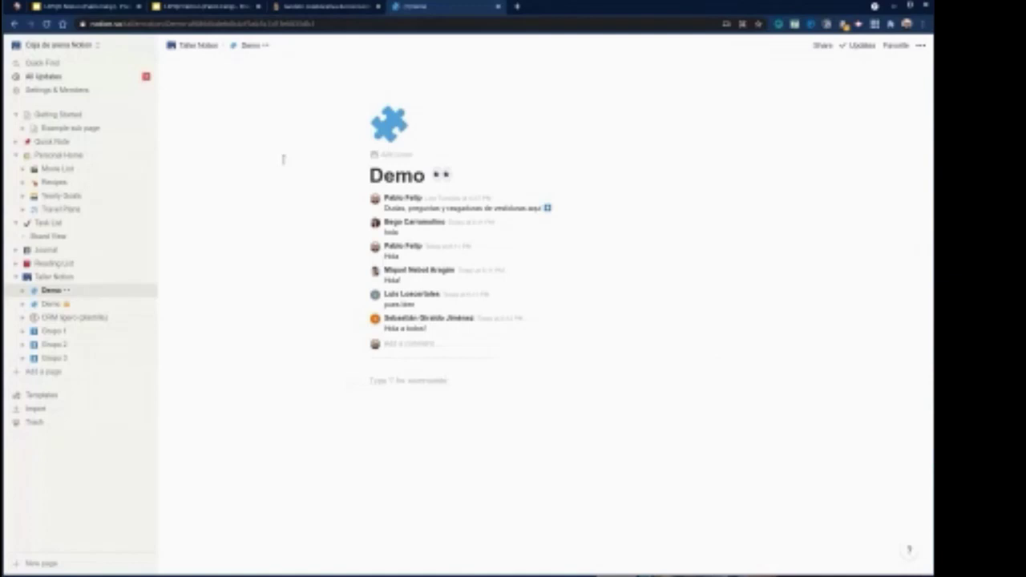
click(79, 46)
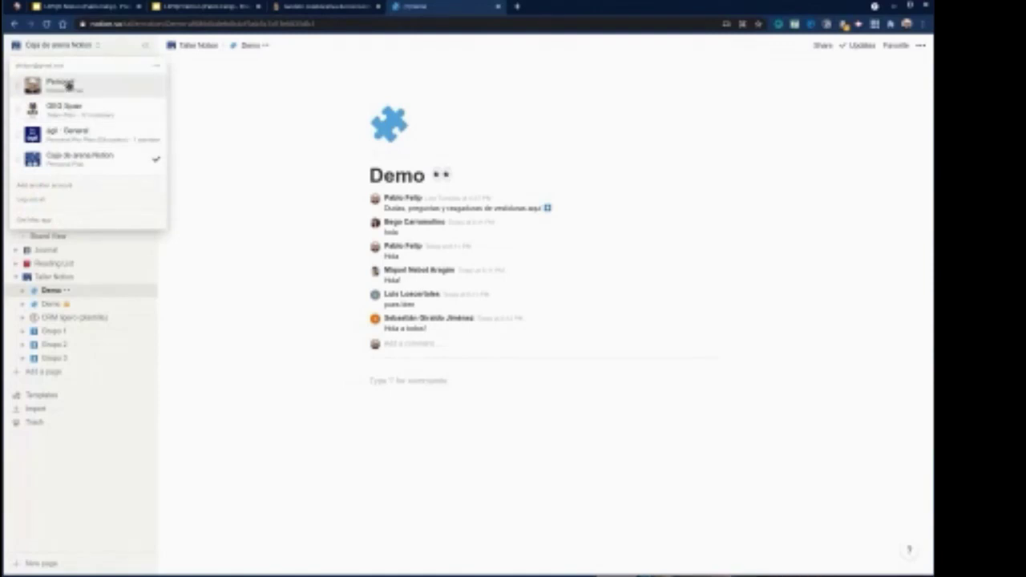
click(68, 85)
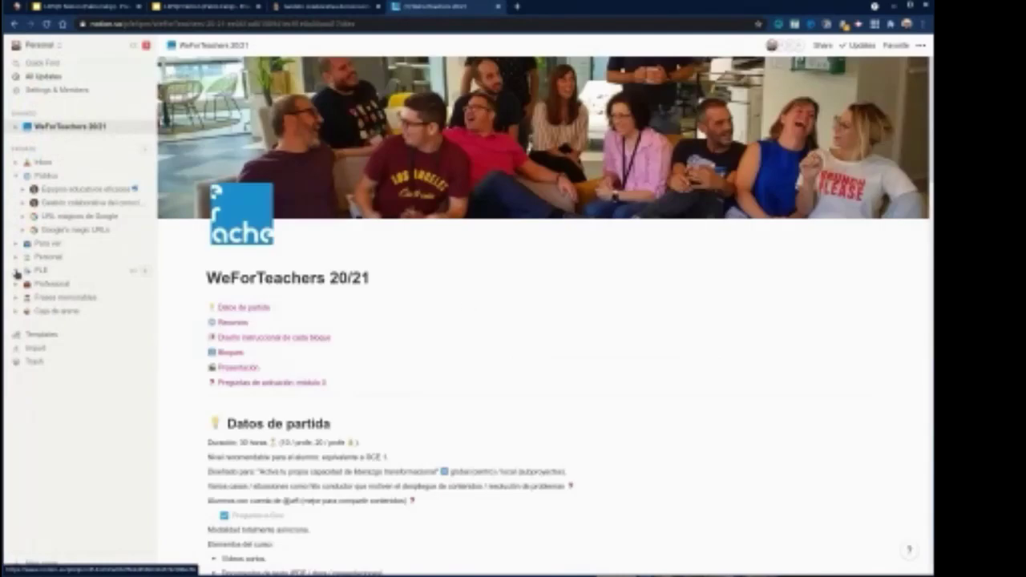
click(43, 271)
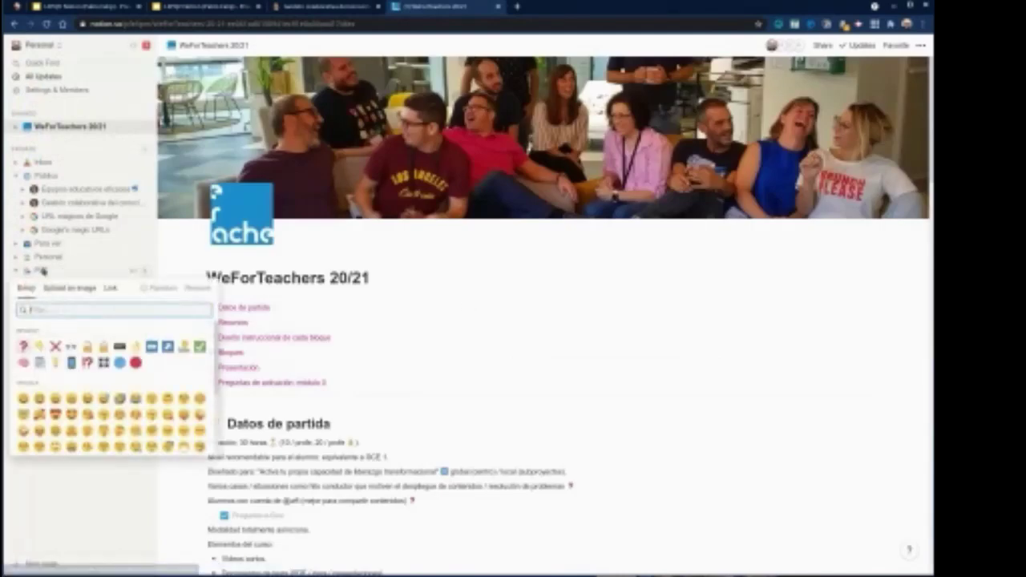
click(29, 271)
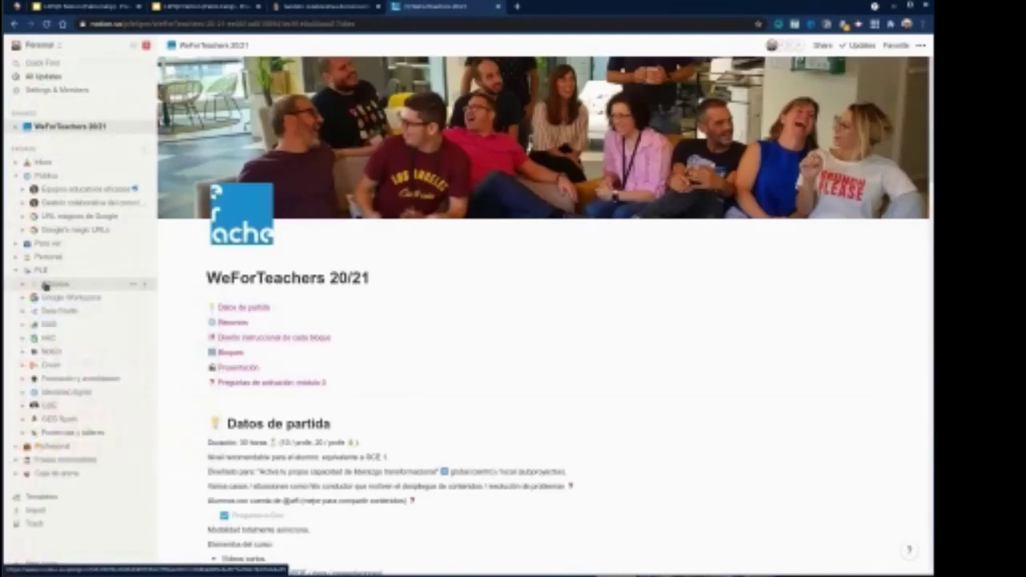
- Look through the Artículos, Data Studio and PLE pages, and briefly expand the contents nested under Artículos
click(46, 285)
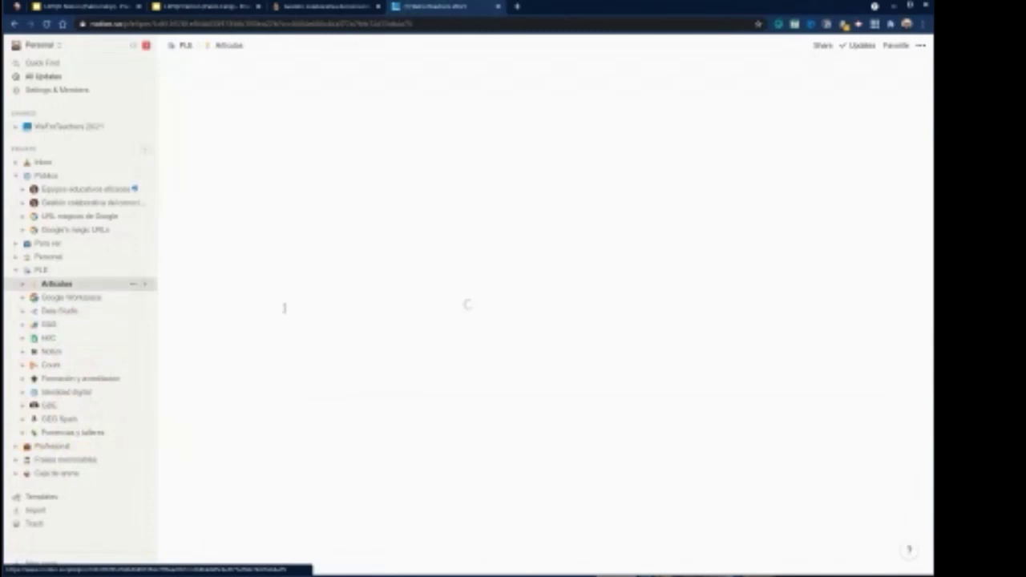
click(64, 314)
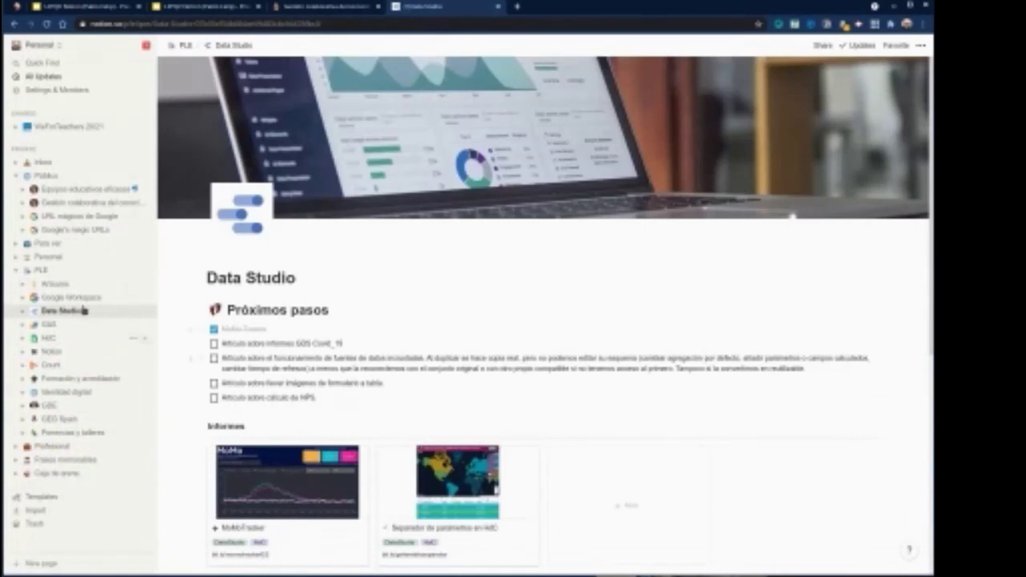
click(43, 270)
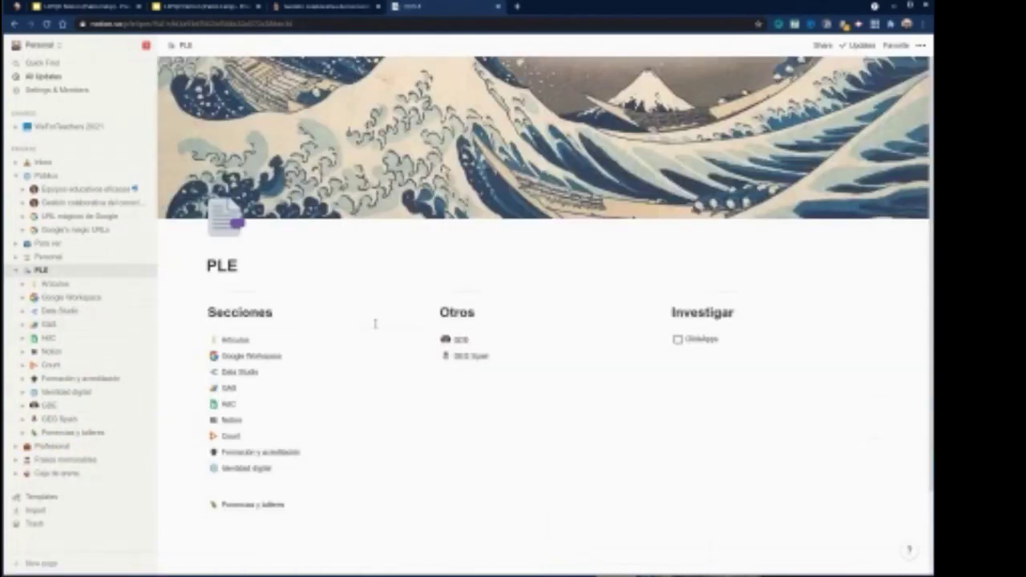
click(22, 285)
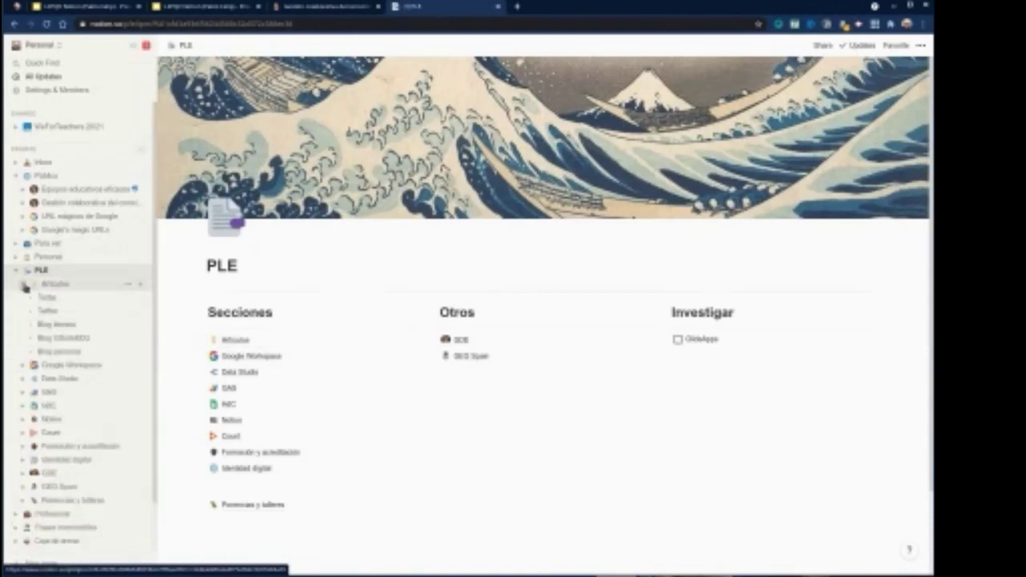
click(24, 286)
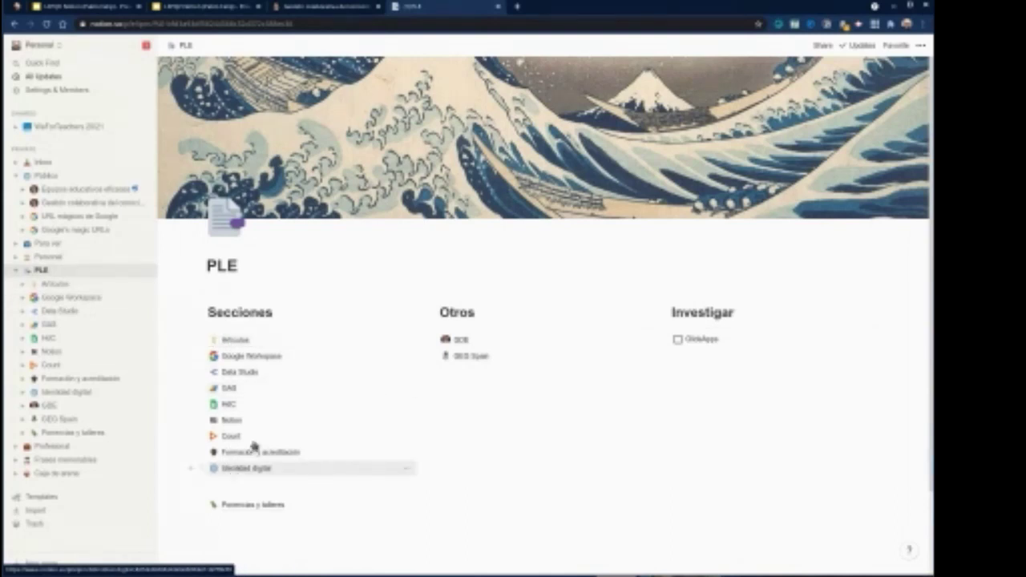
- Return to the "Caja de arena Notion" workspace and review the Demo, Taller Notion and padlock-marked Demo pages
click(56, 46)
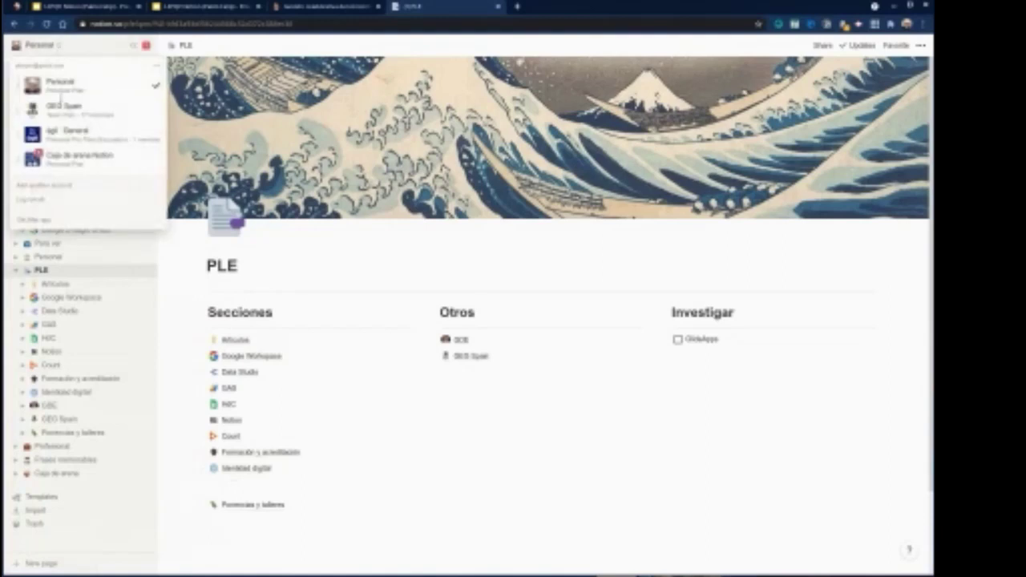
click(69, 157)
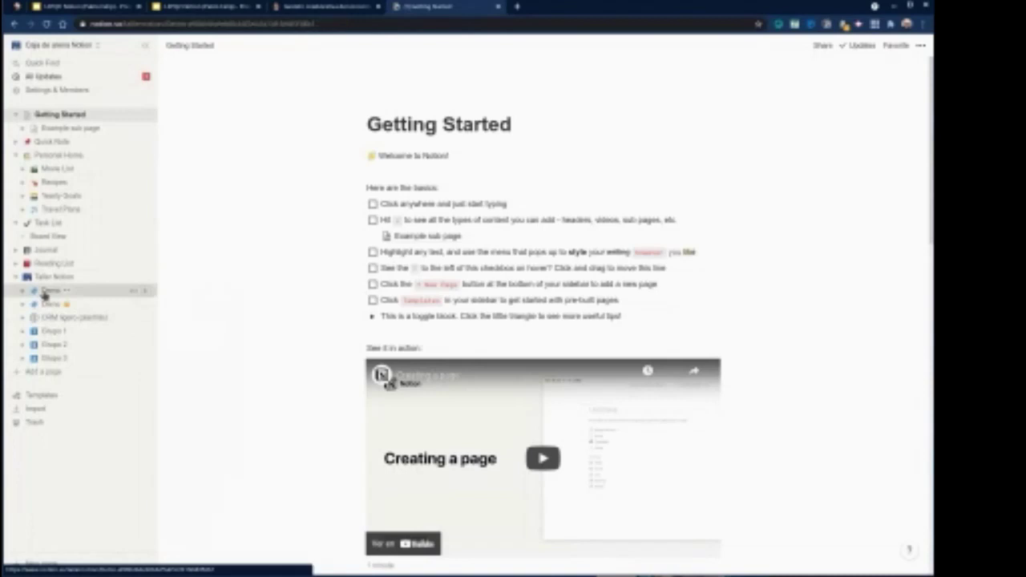
click(50, 290)
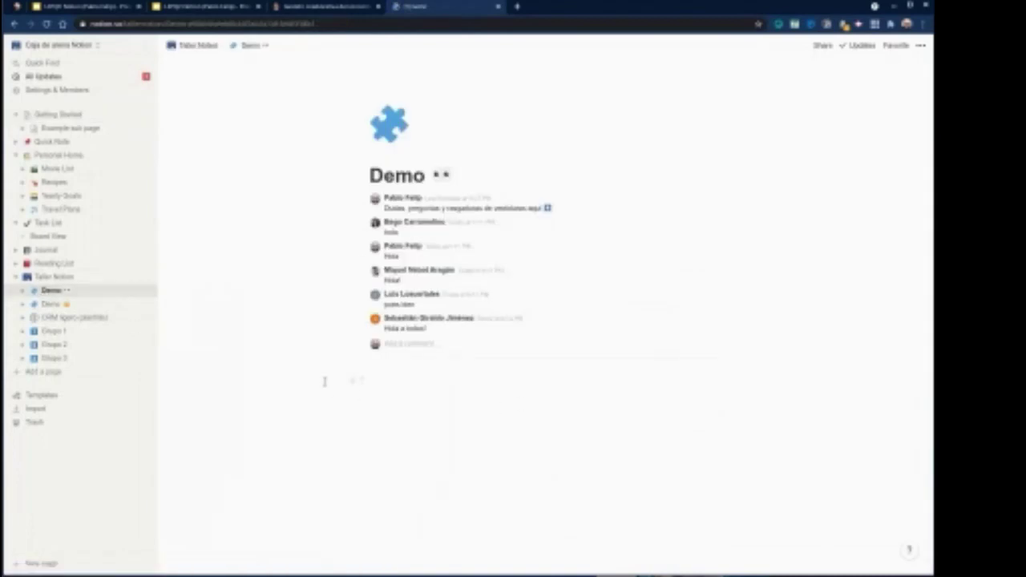
click(48, 278)
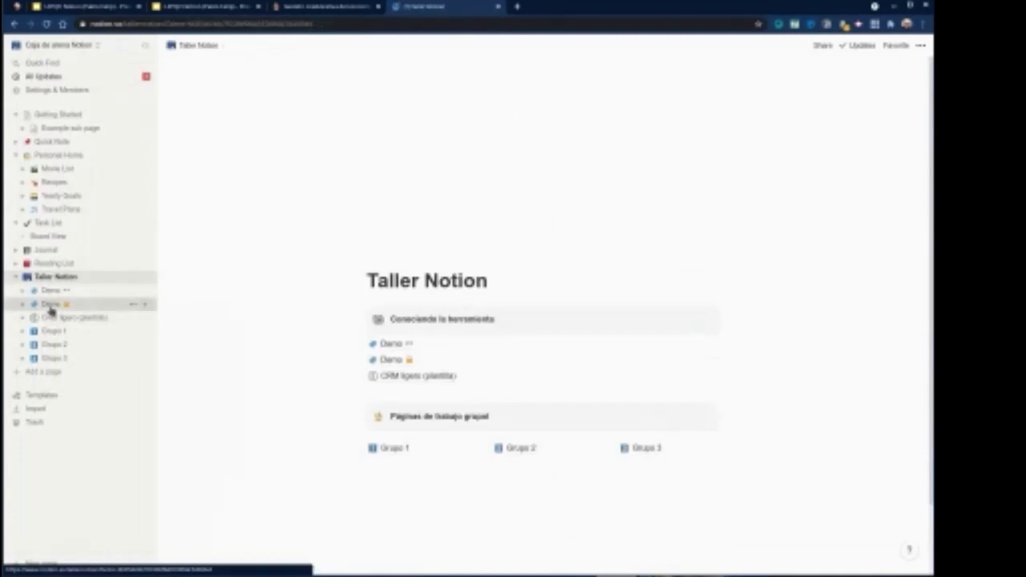
click(49, 306)
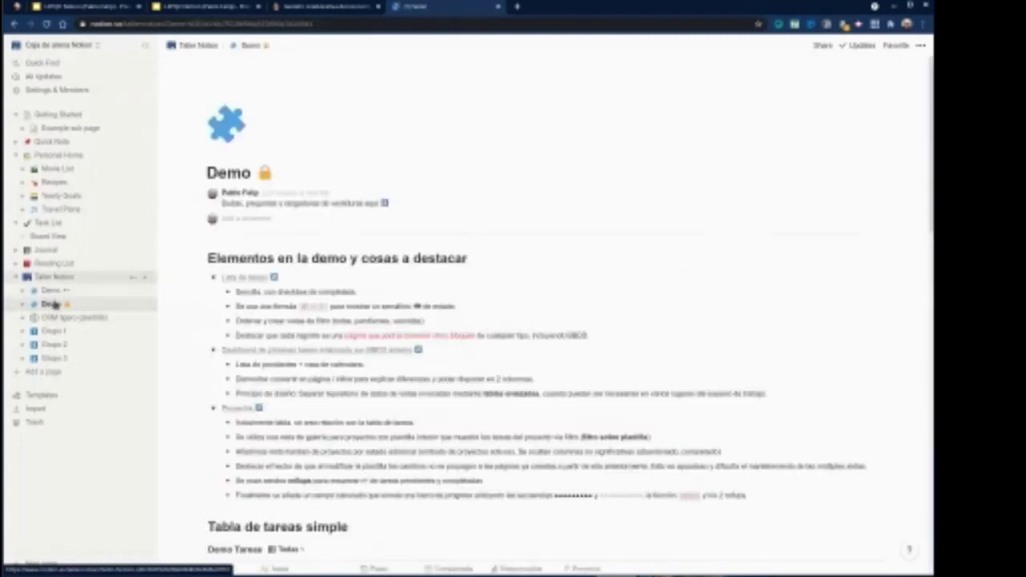
- Add the text "Hola" to the body of the eyes-marked Demo page, below the discussion
click(52, 291)
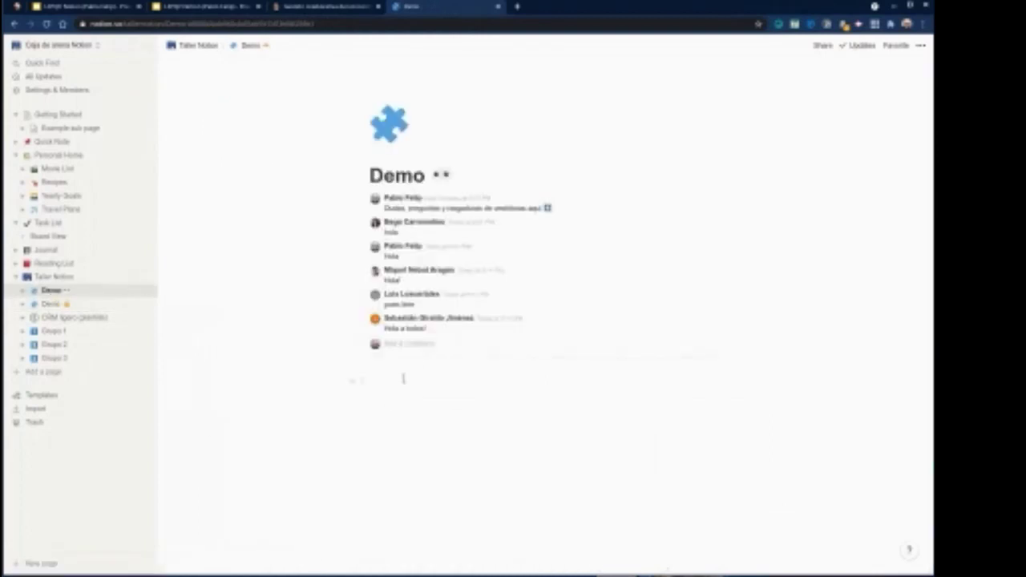
text(Hola)
key(Return)
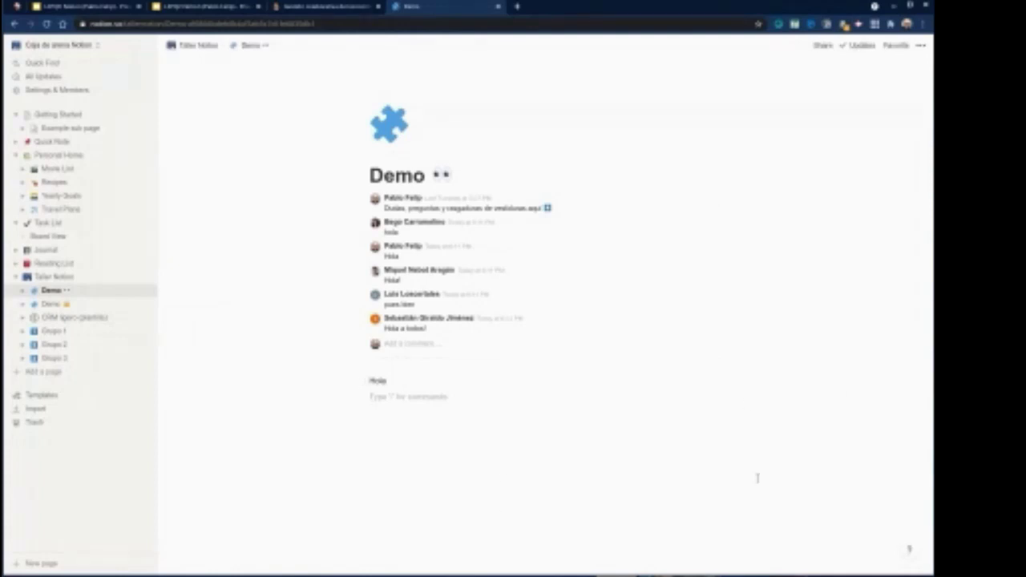
- Look at the Demo page's options and the list of available workspaces
click(920, 45)
click(668, 144)
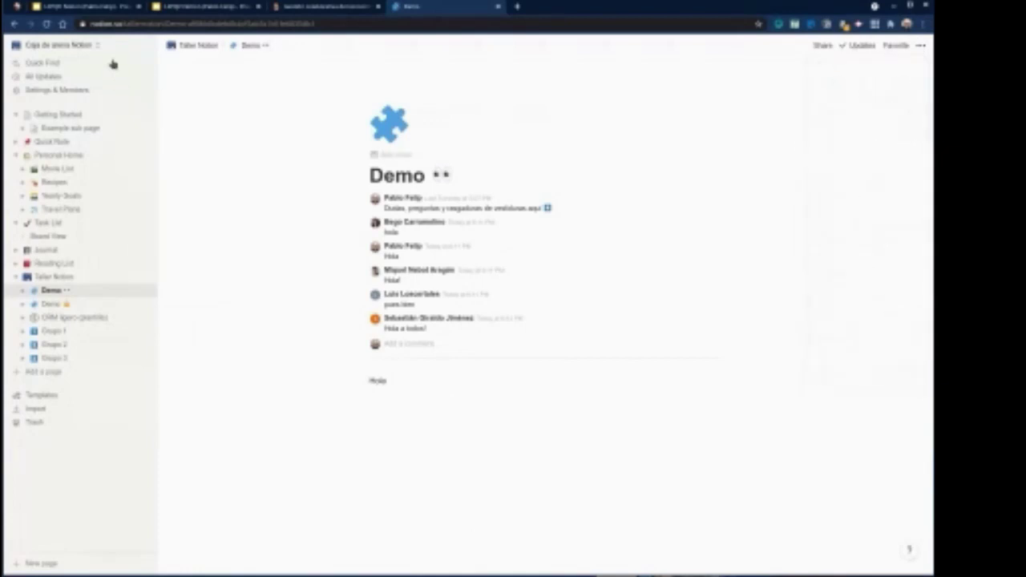
click(43, 48)
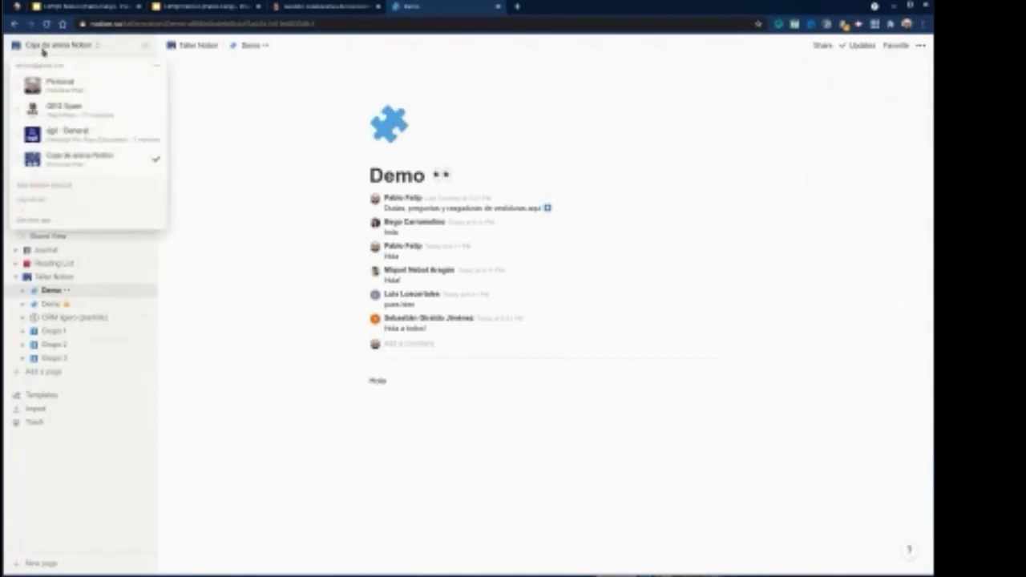
click(255, 197)
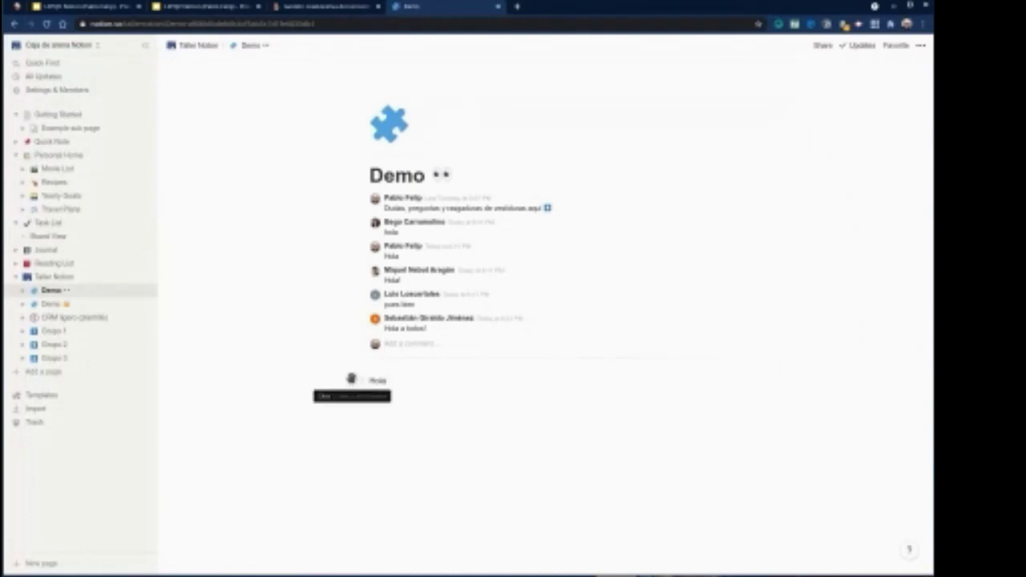
- Browse the block types that can be inserted below "Hola", from inline and full-page databases to media, embeds and advanced blocks
drag(361, 382, 362, 423)
drag(363, 376, 362, 375)
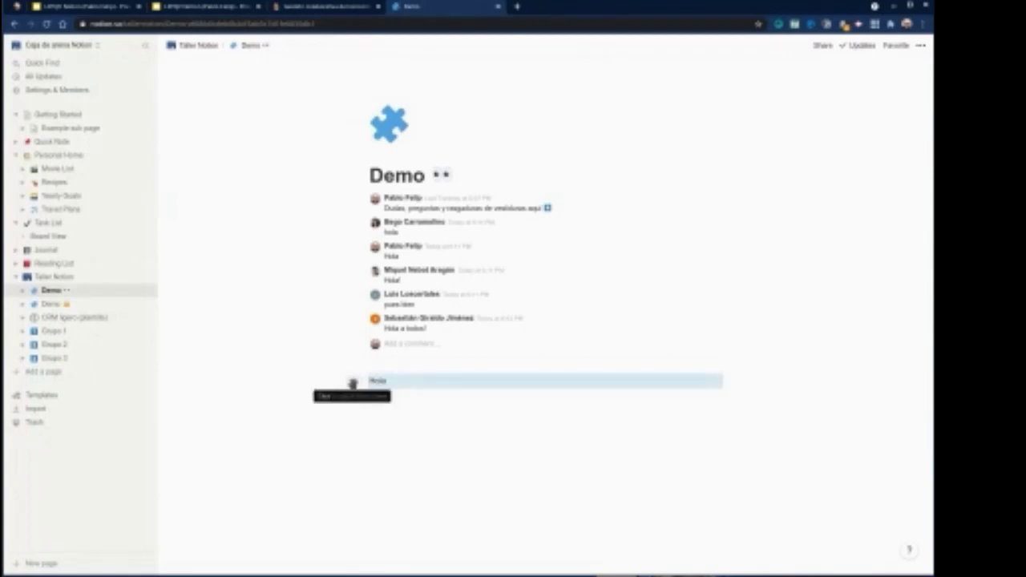
click(350, 381)
scroll(414, 296, down, 10)
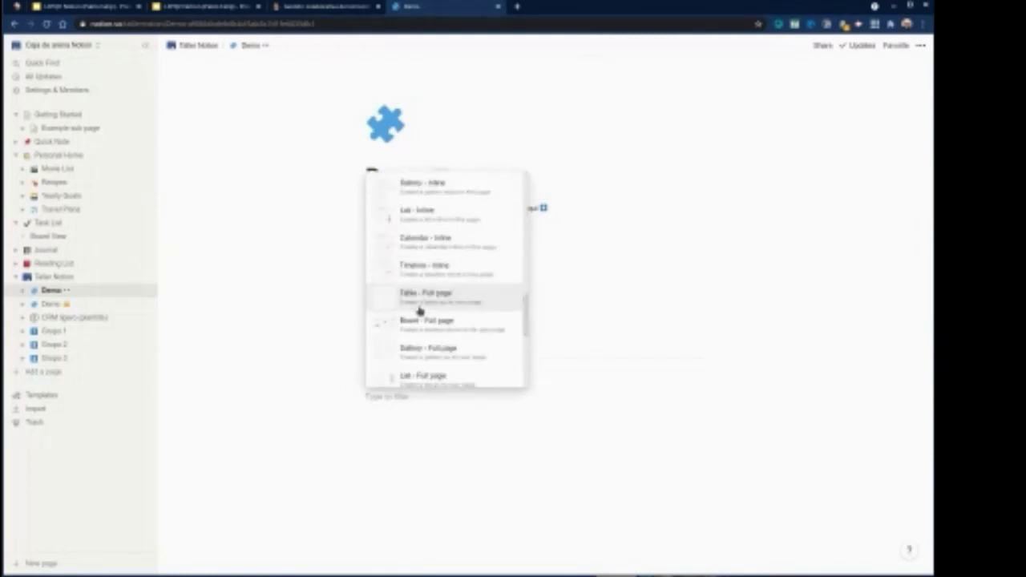
scroll(418, 310, up, 10)
drag(523, 197, 517, 276)
scroll(503, 251, down, 3)
scroll(500, 250, up, 1)
scroll(499, 251, down, 10)
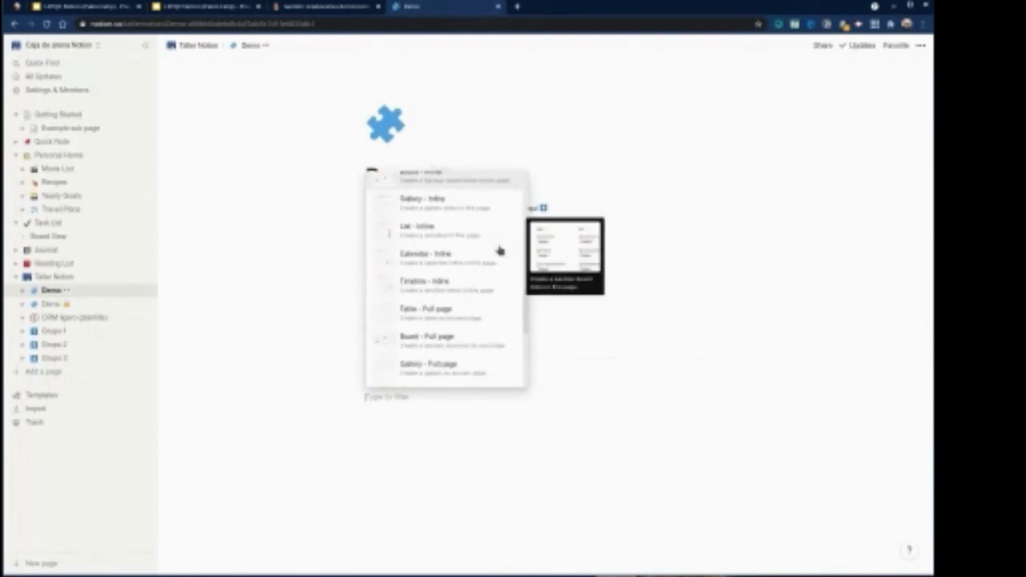
scroll(499, 251, down, 10)
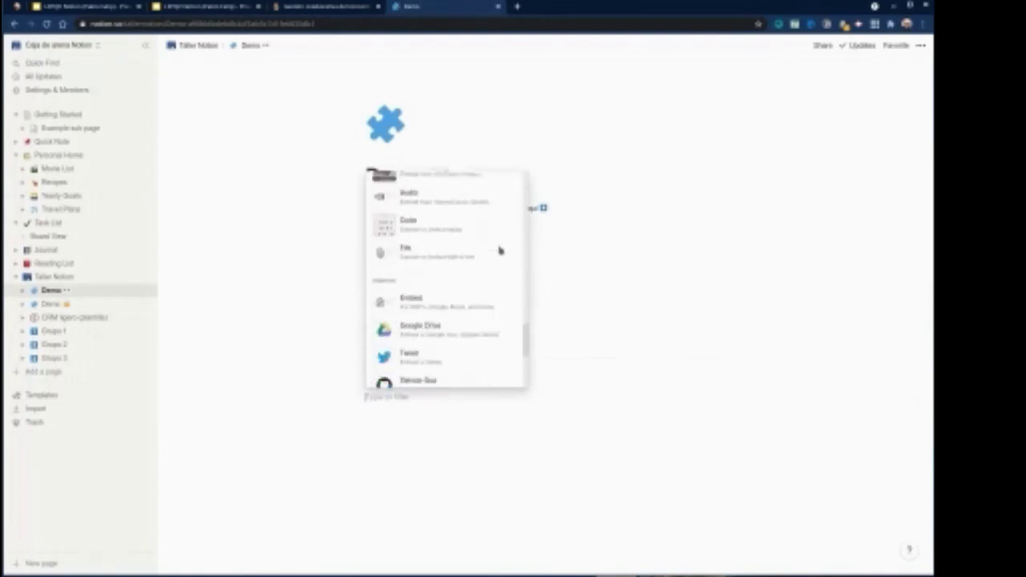
scroll(500, 251, down, 3)
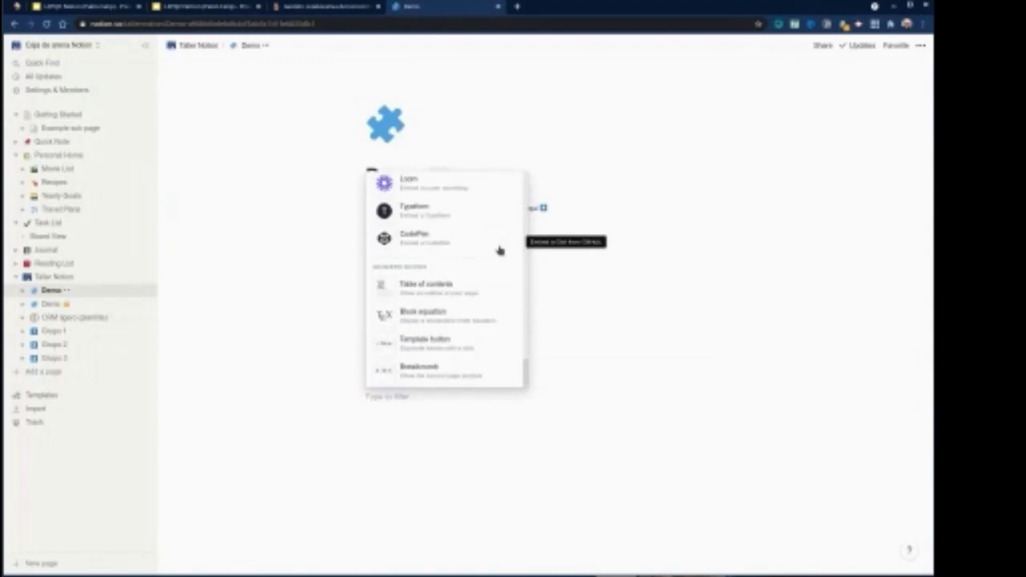
scroll(500, 251, up, 3)
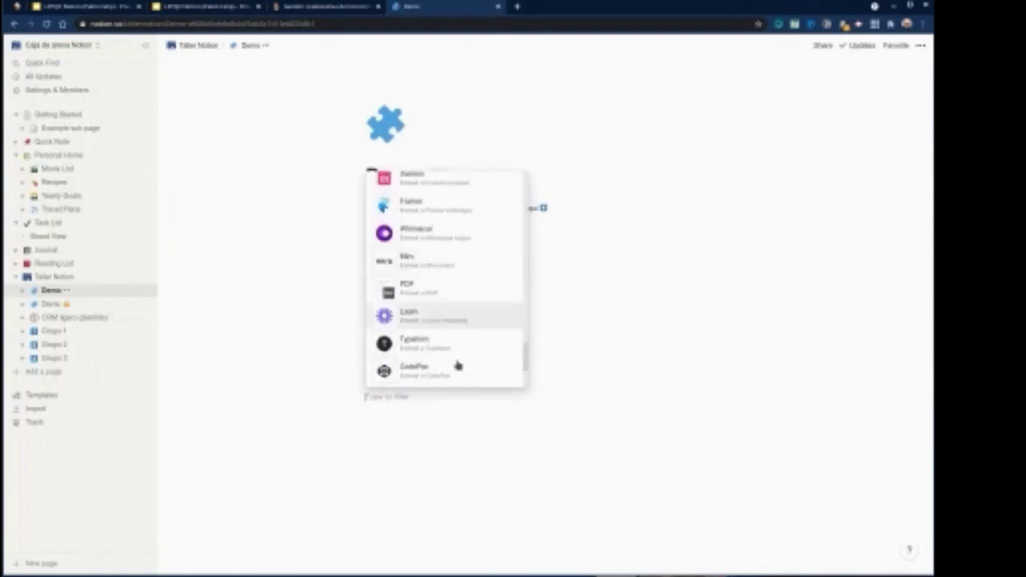
scroll(433, 255, up, 2)
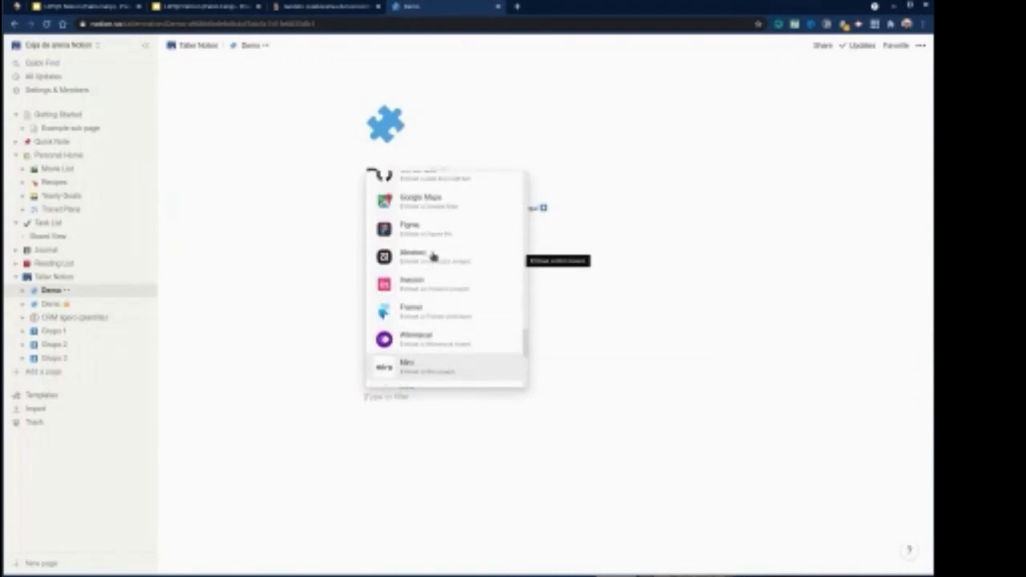
click(446, 419)
- Review the formatting tools, text colours and block actions available for the word "Hola"
double_click(372, 380)
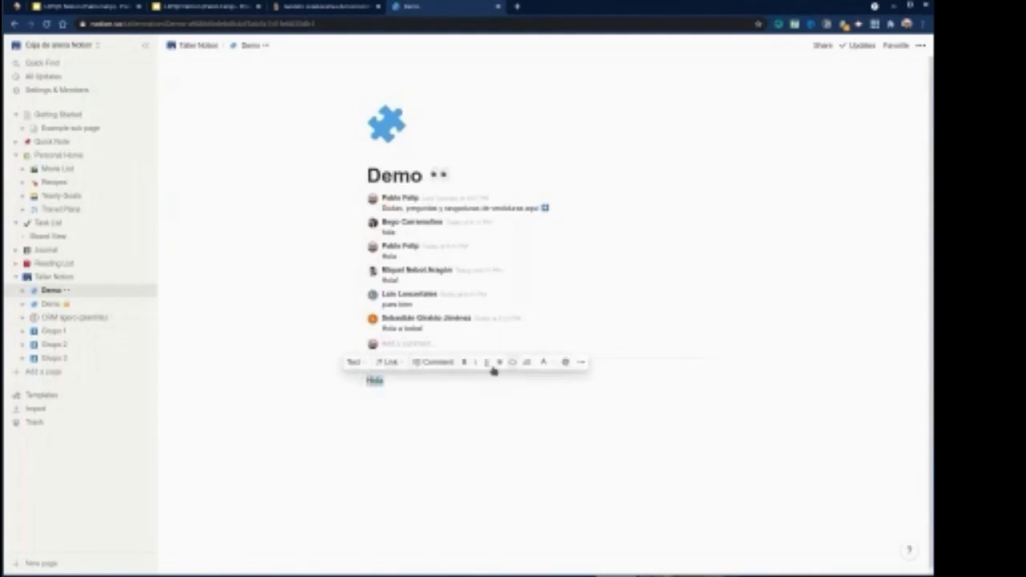
click(545, 362)
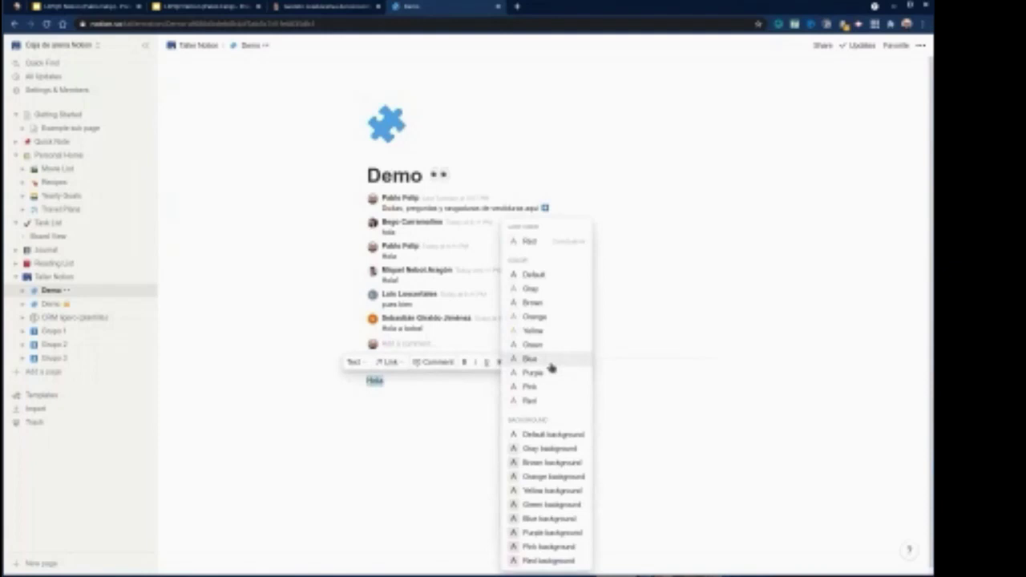
click(550, 360)
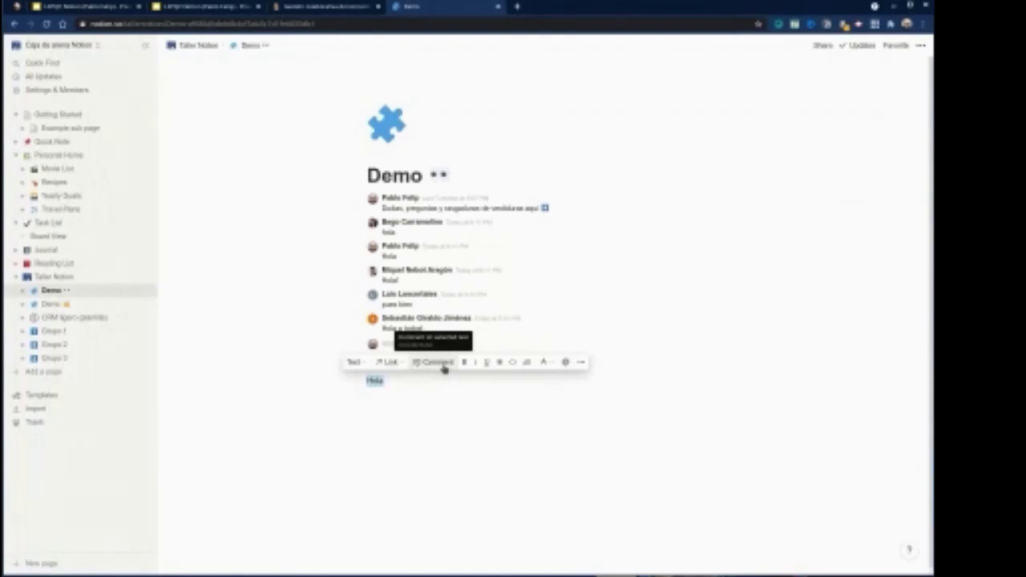
click(581, 362)
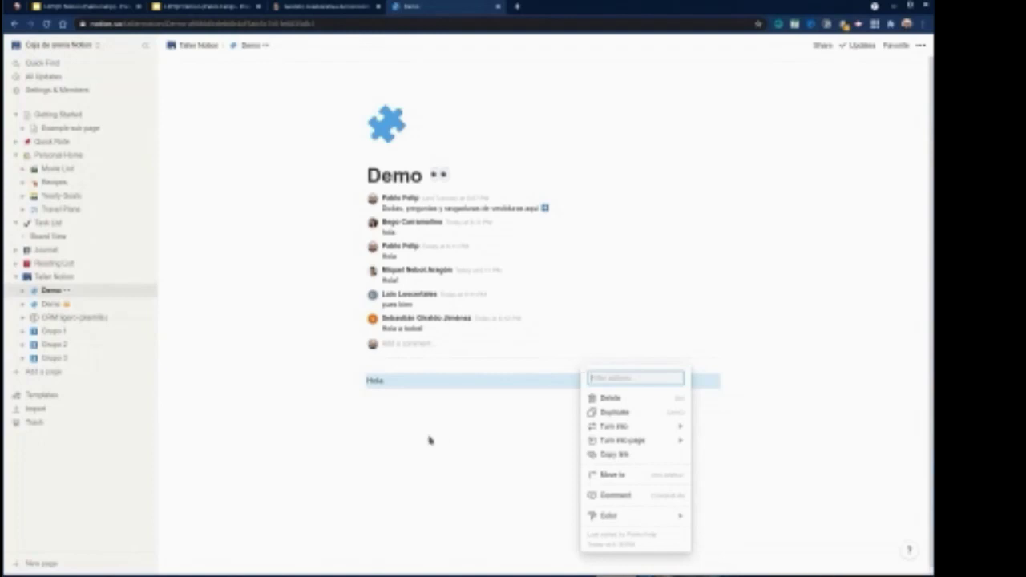
click(400, 375)
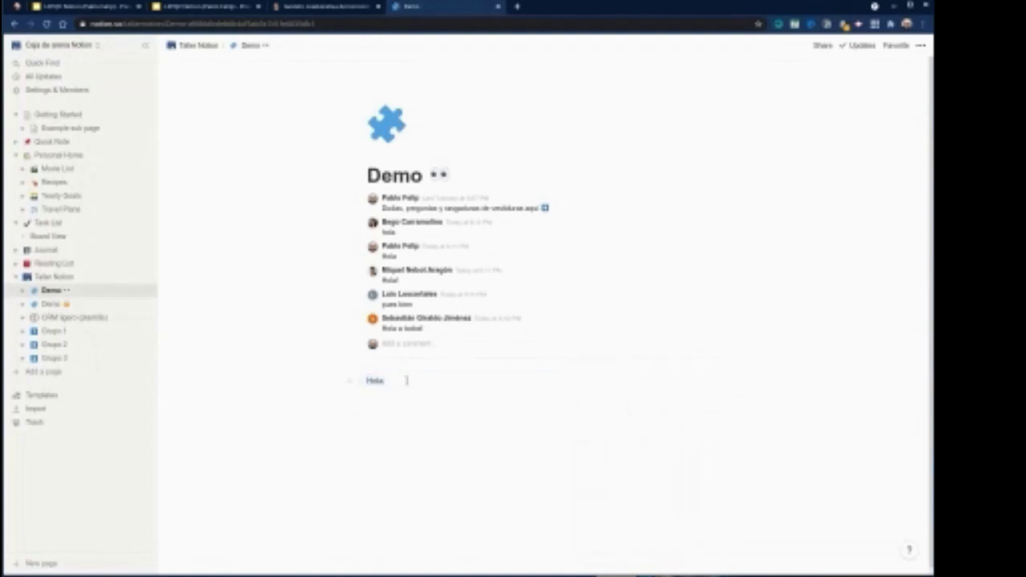
- Move the "Hola" block one line down, beneath the empty block
drag(360, 381, 429, 423)
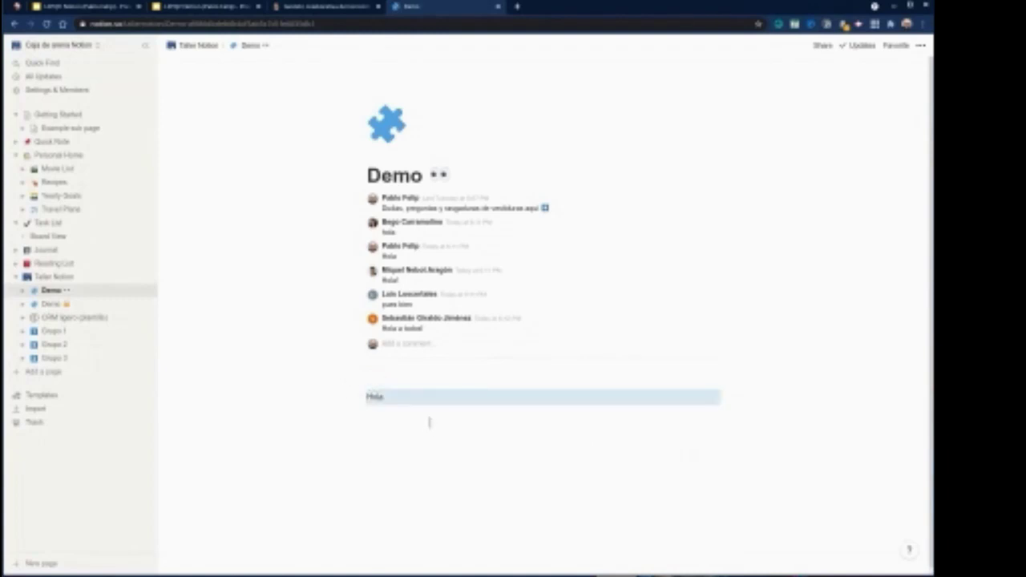
drag(360, 393, 366, 450)
drag(360, 415, 376, 390)
- Copy the word "Hola" and paste it as a new block directly below the original
double_click(374, 396)
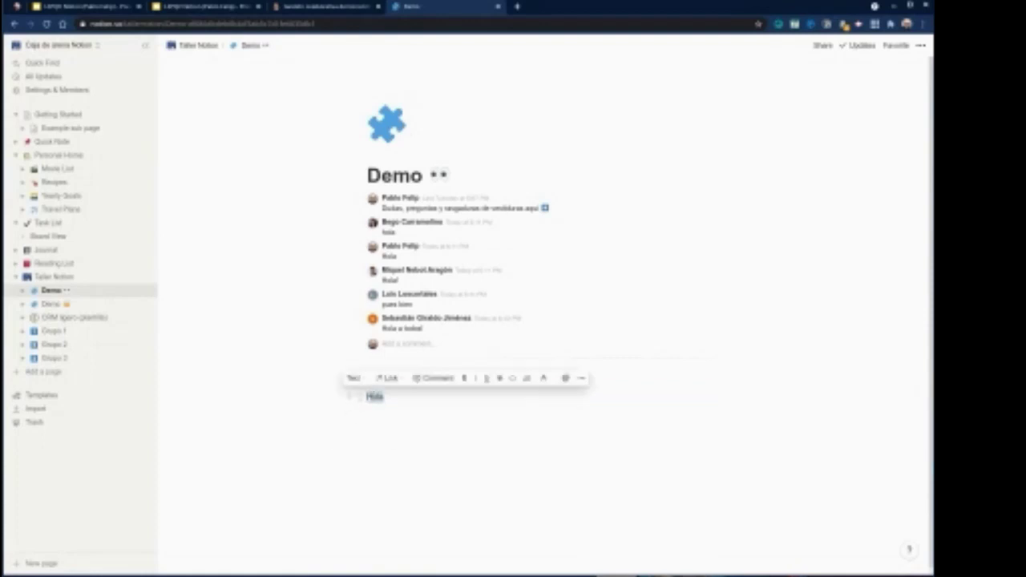
key(ctrl+c)
click(383, 441)
key(ctrl+v)
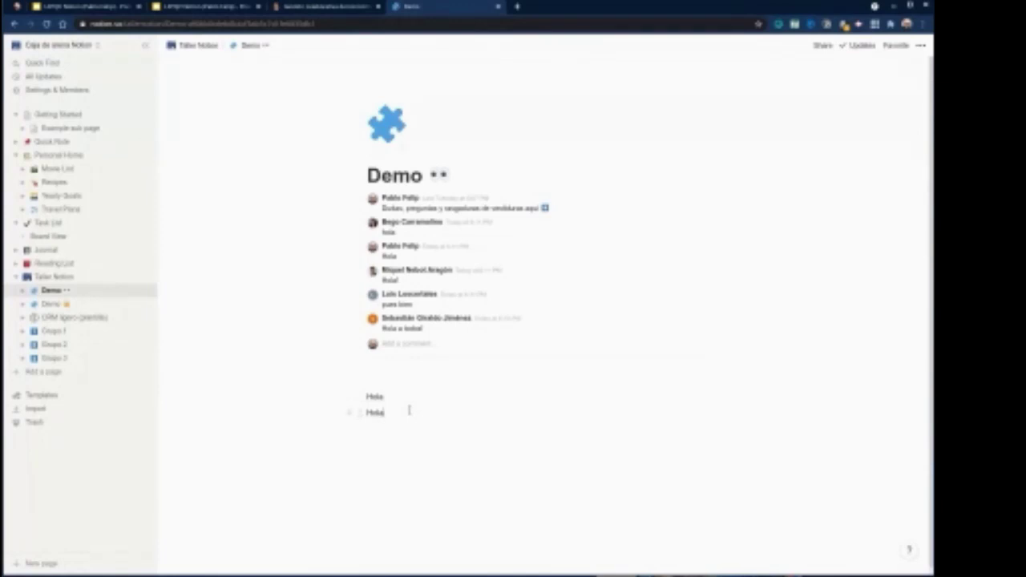
- Review the options for changing the Demo page's icon, including emoji, image upload and image link
click(408, 411)
click(387, 124)
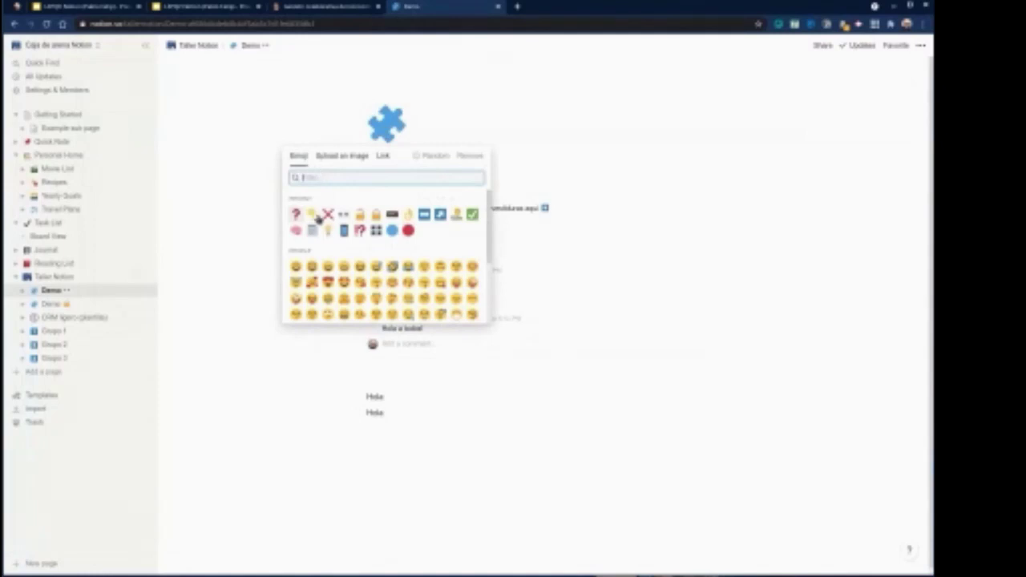
click(336, 155)
click(380, 156)
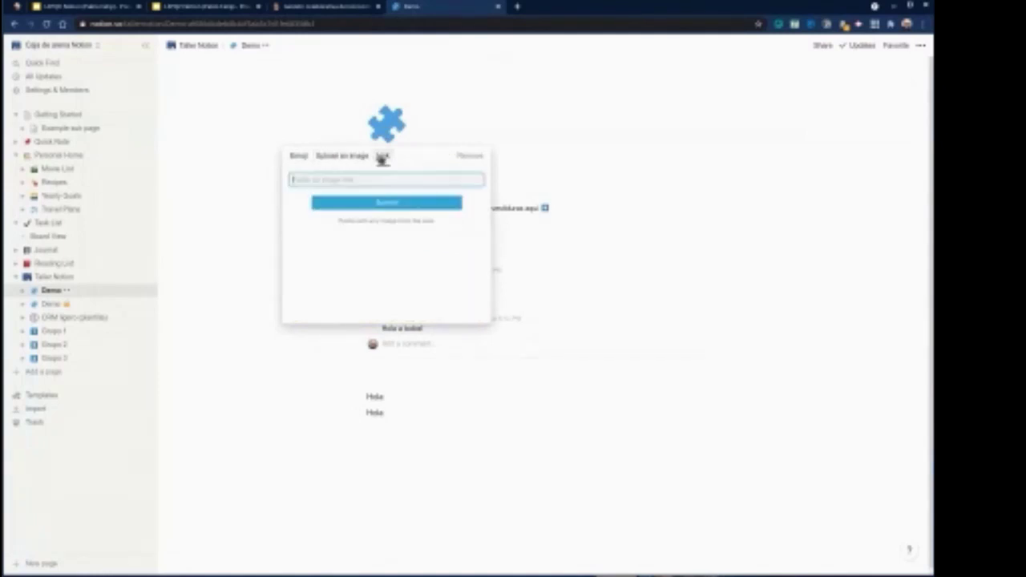
click(458, 123)
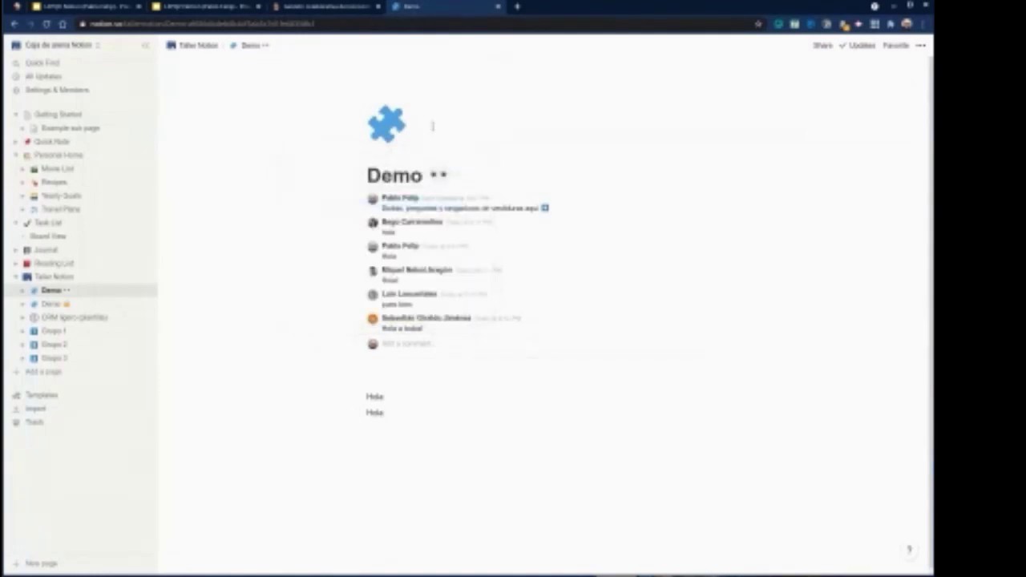
- Add a cover to the Demo page and set it to the Earth photo from the gallery
click(398, 156)
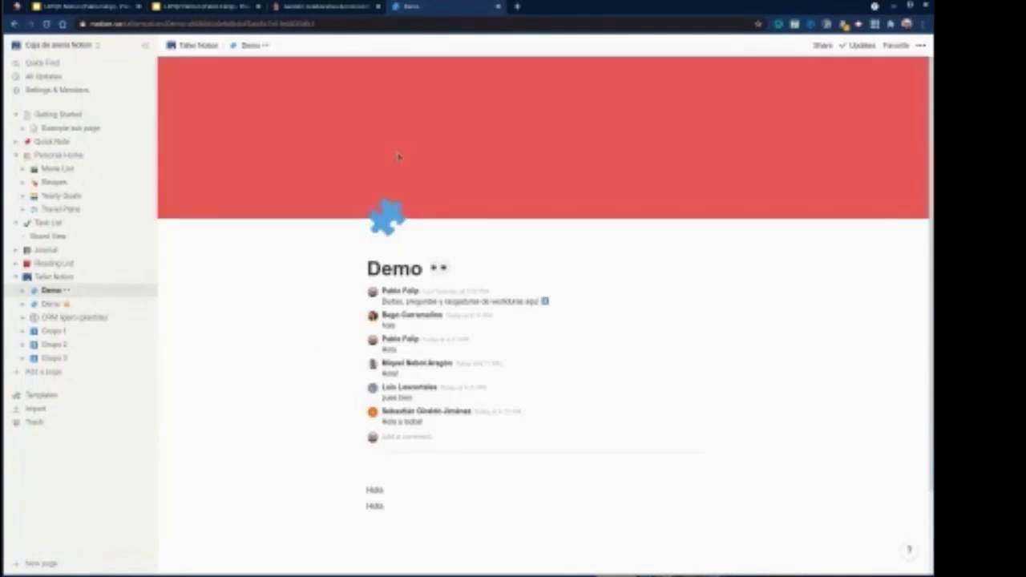
click(651, 210)
scroll(568, 264, down, 5)
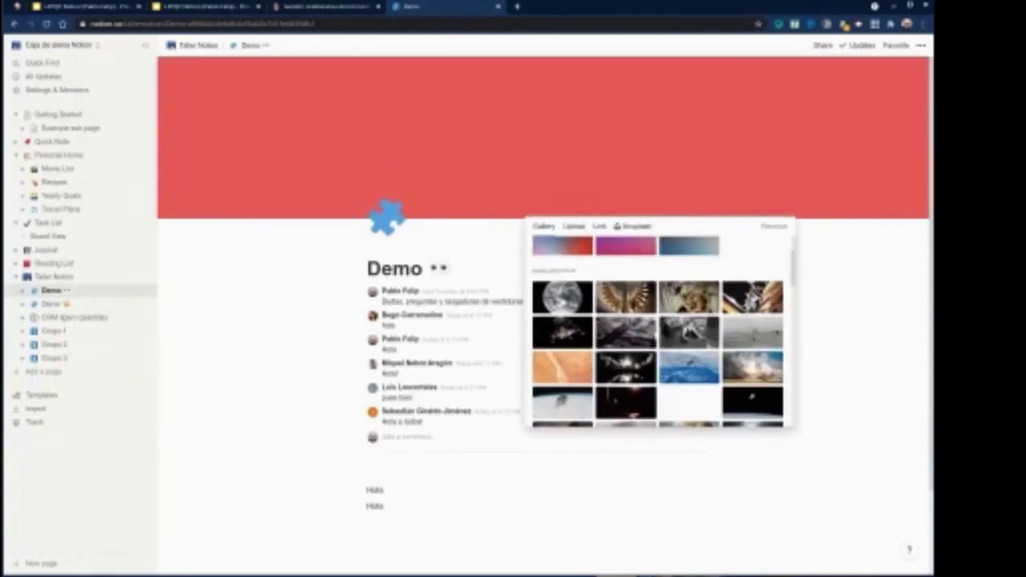
click(629, 226)
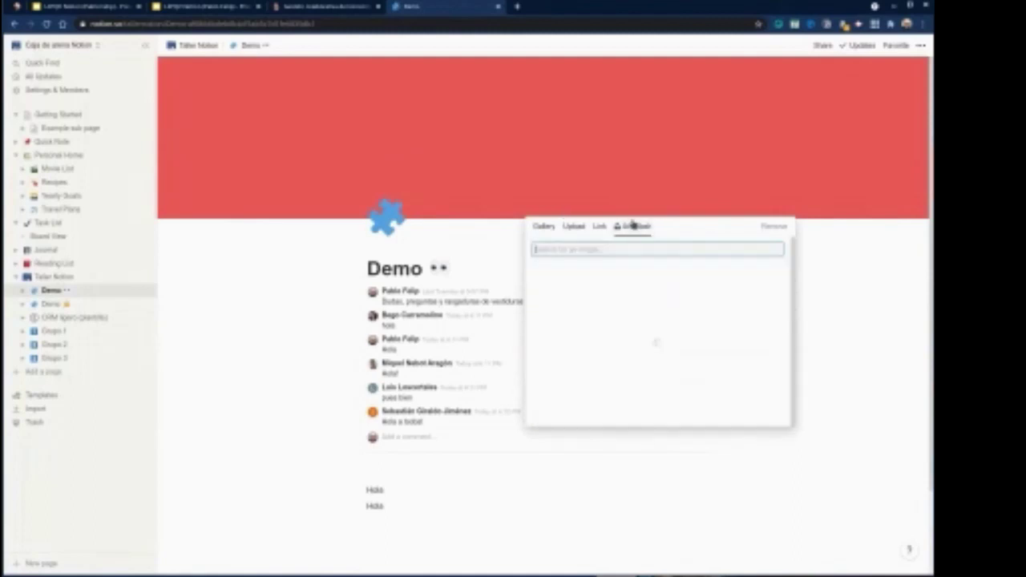
click(547, 228)
scroll(622, 312, down, 1)
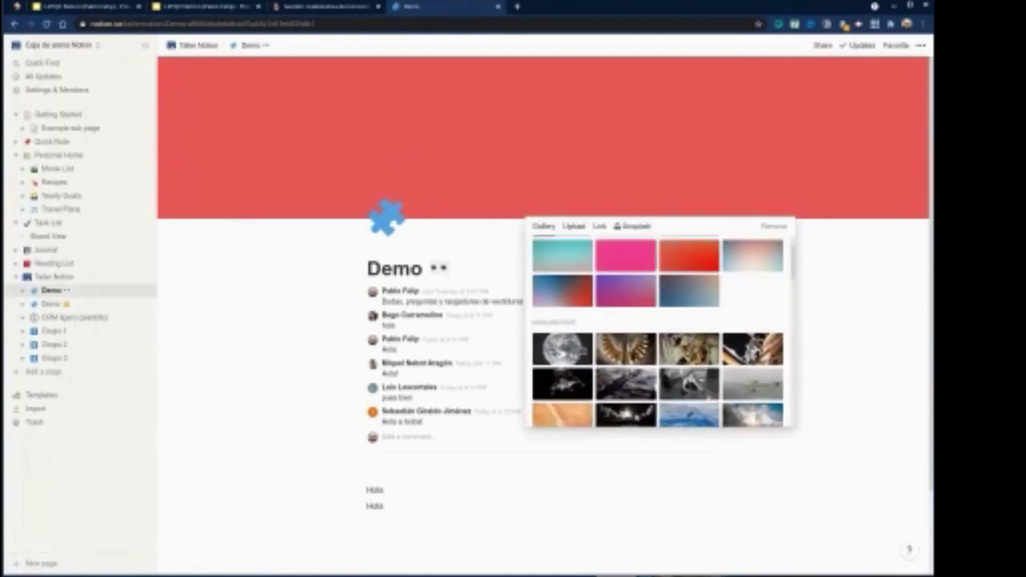
click(562, 349)
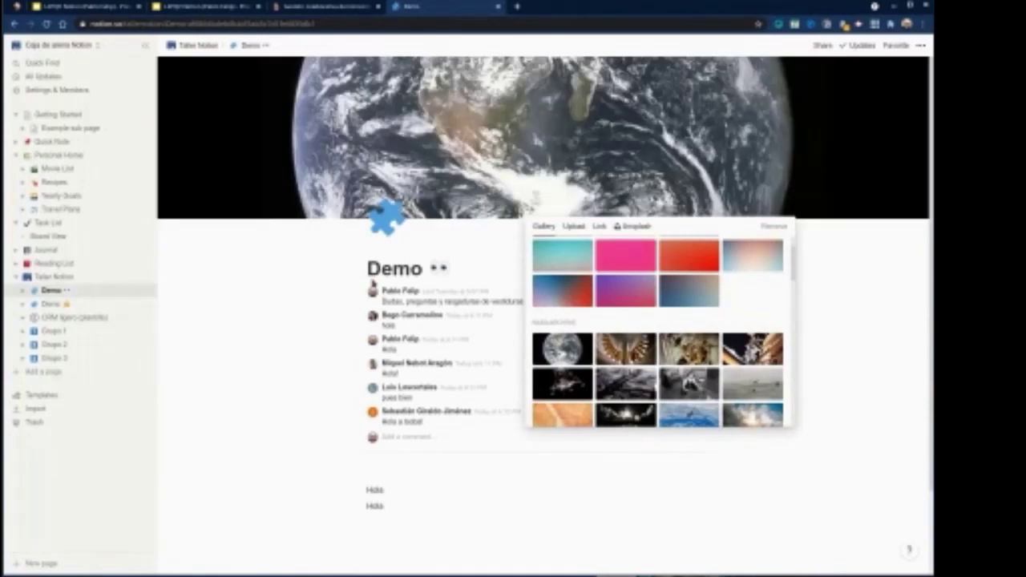
click(810, 335)
- Set the Demo page's layout to full width
click(921, 45)
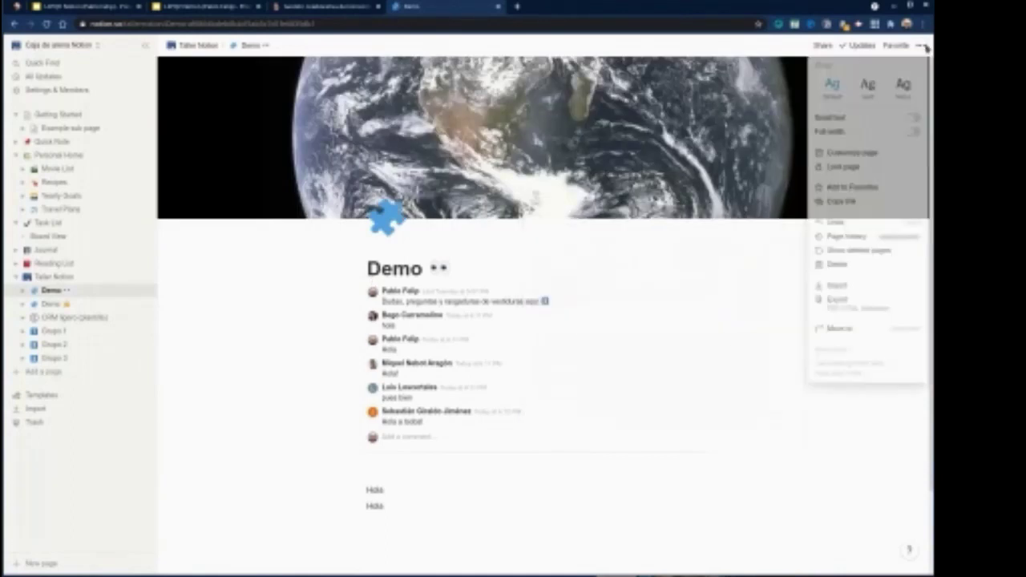
click(912, 117)
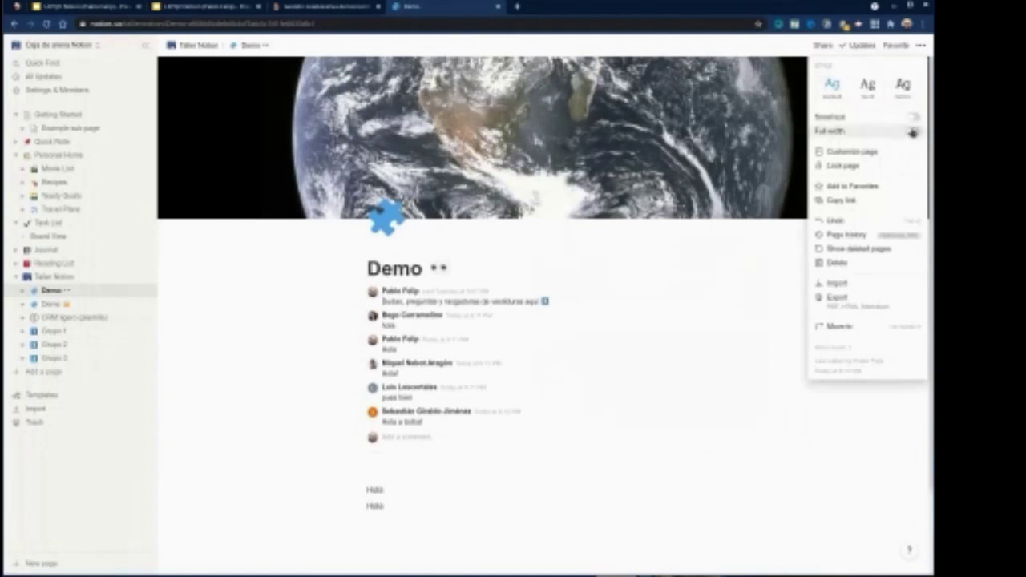
click(912, 130)
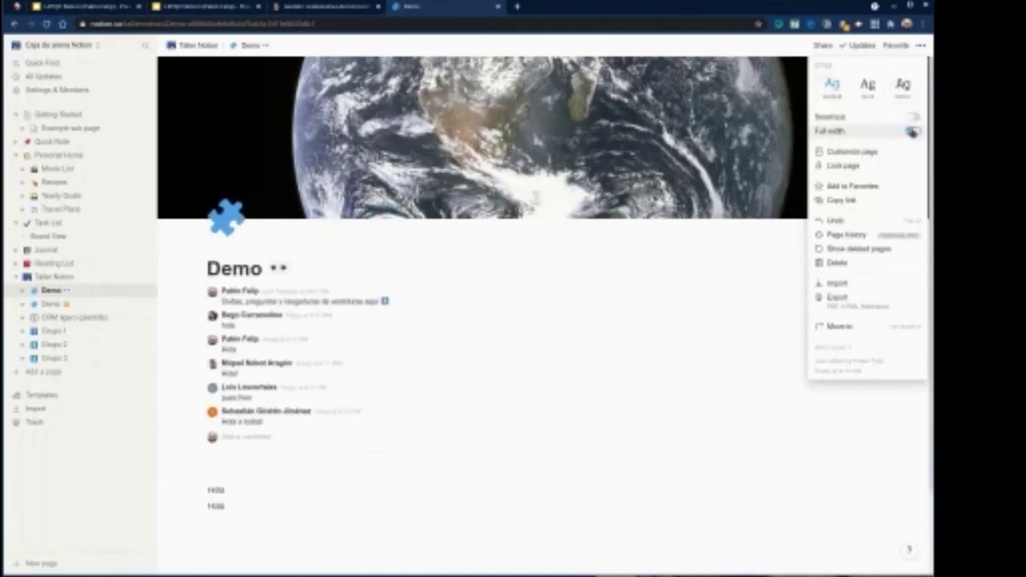
click(912, 130)
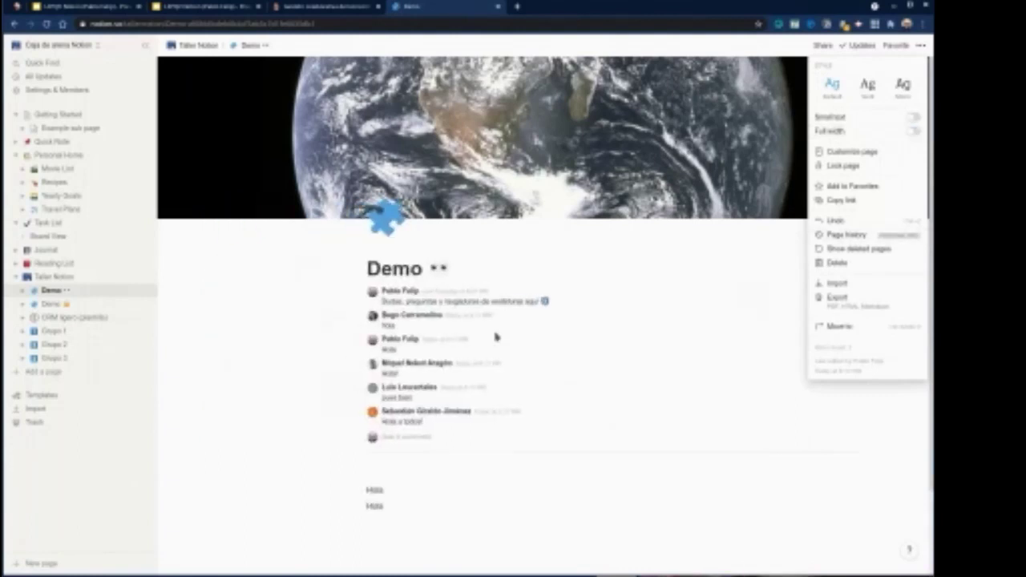
click(913, 130)
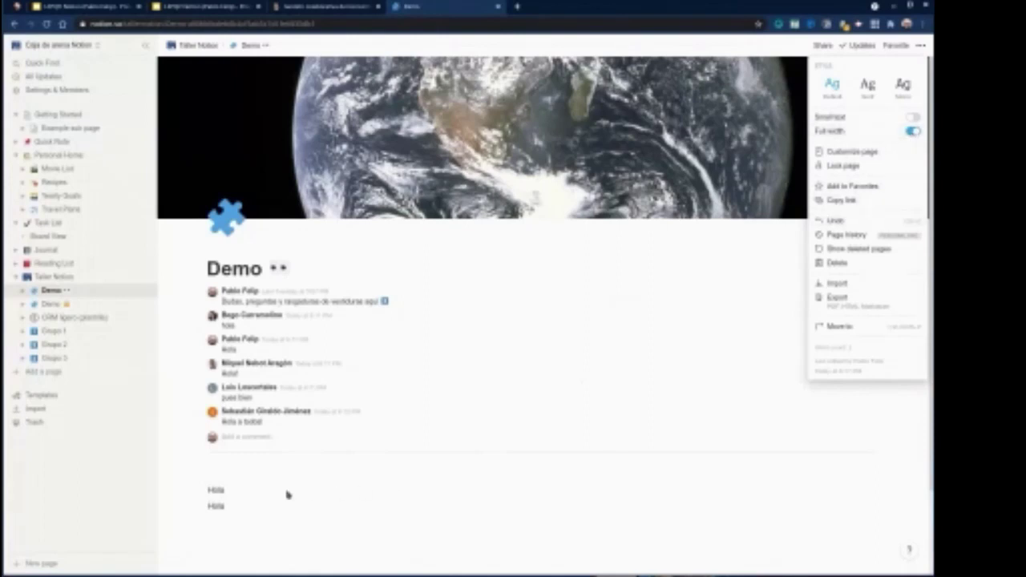
- Delete both "Hola" blocks beneath the page comments
click(257, 505)
triple_click(310, 510)
key(BackSpace)
key(Escape)
key(BackSpace)
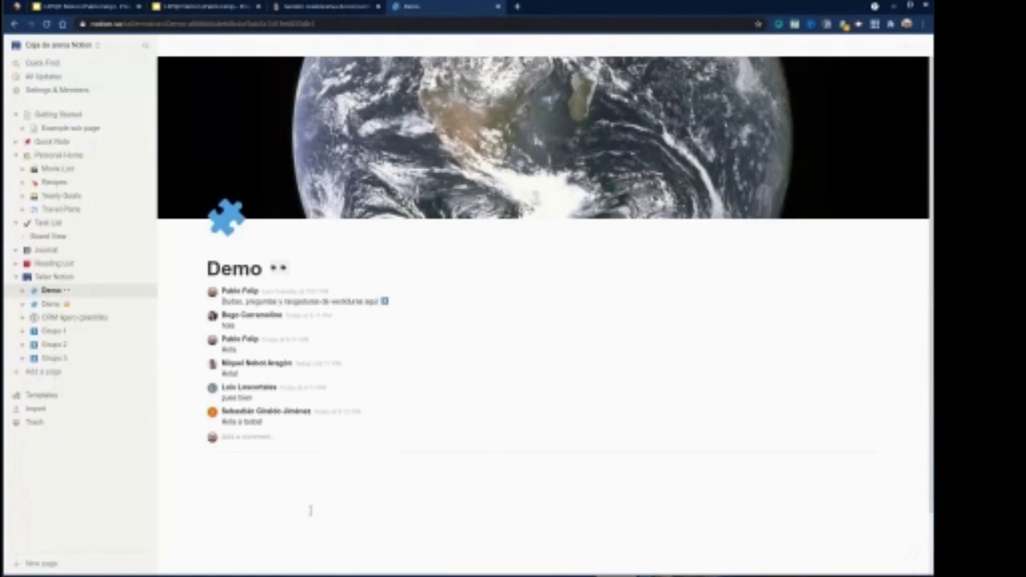
- Browse the block types available for the empty line below the comments, from basic blocks to inline databases
click(264, 473)
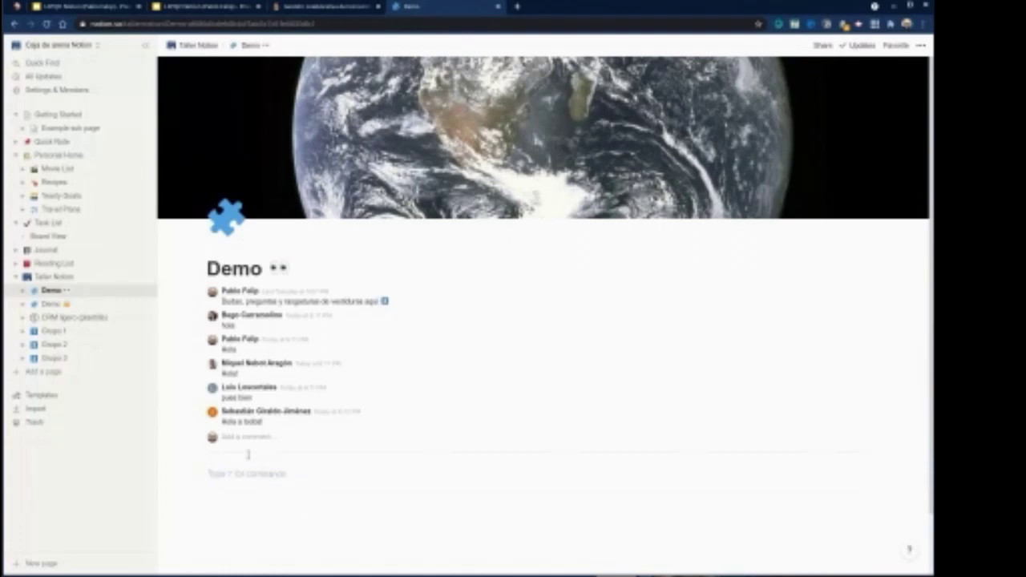
click(186, 473)
scroll(292, 378, down, 5)
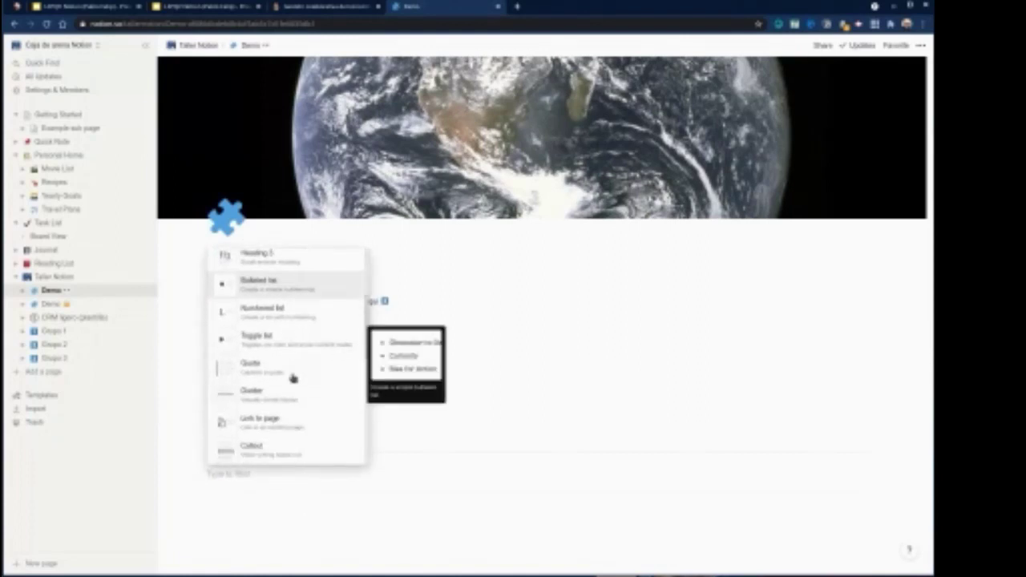
scroll(293, 378, down, 6)
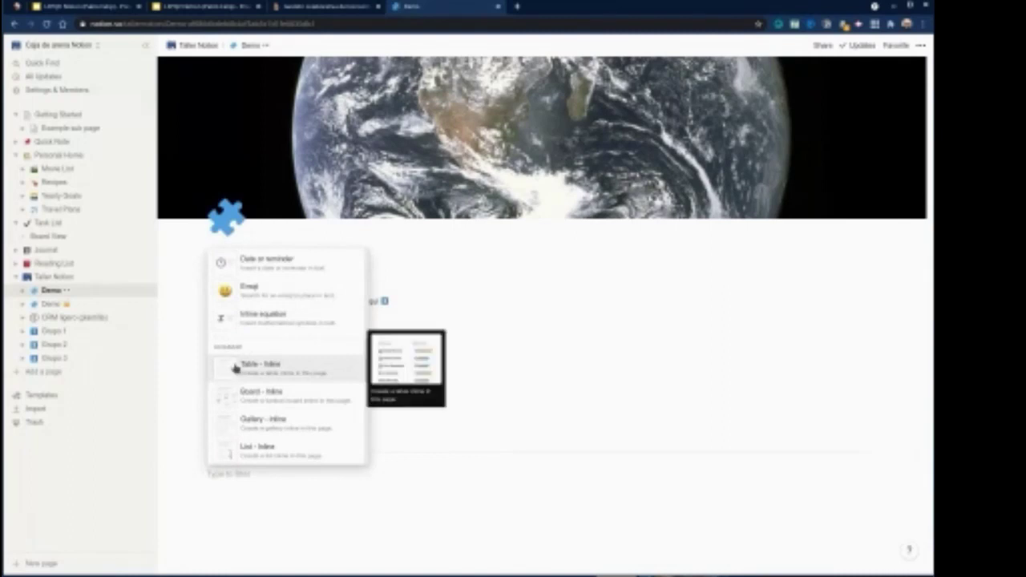
key(BackSpace)
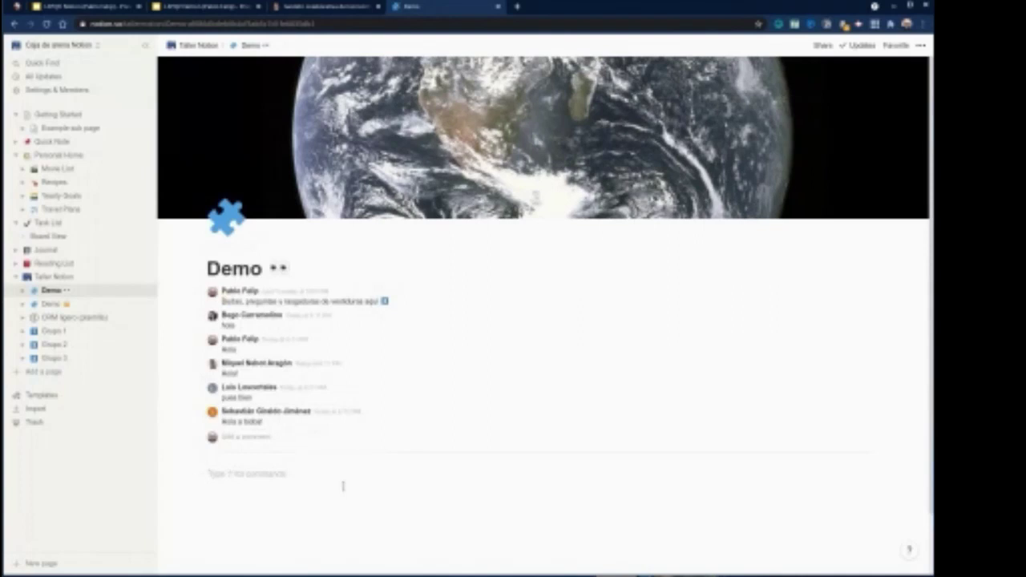
- Insert an inline table database on the empty line below the page comments
text(/)
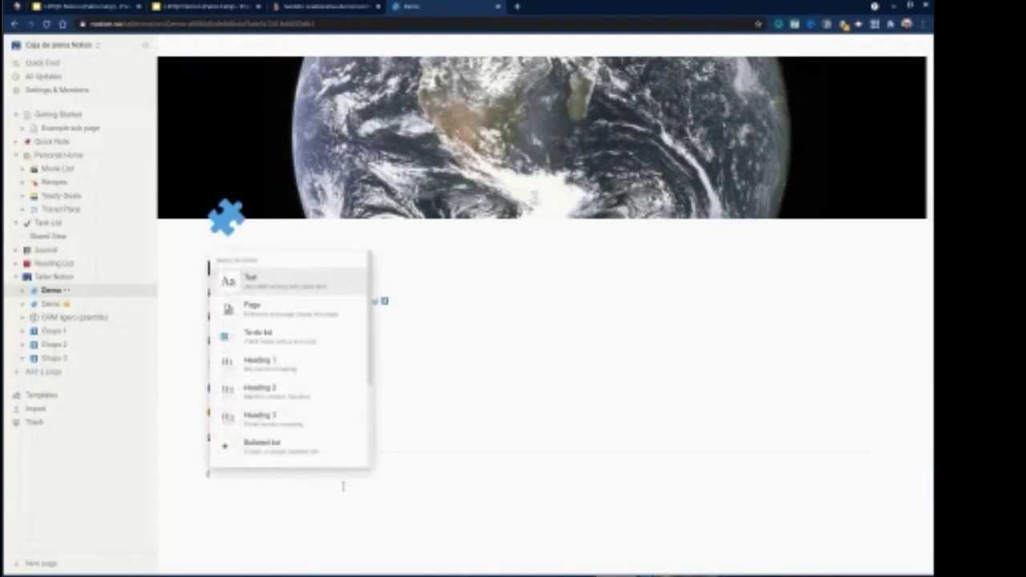
text(tab)
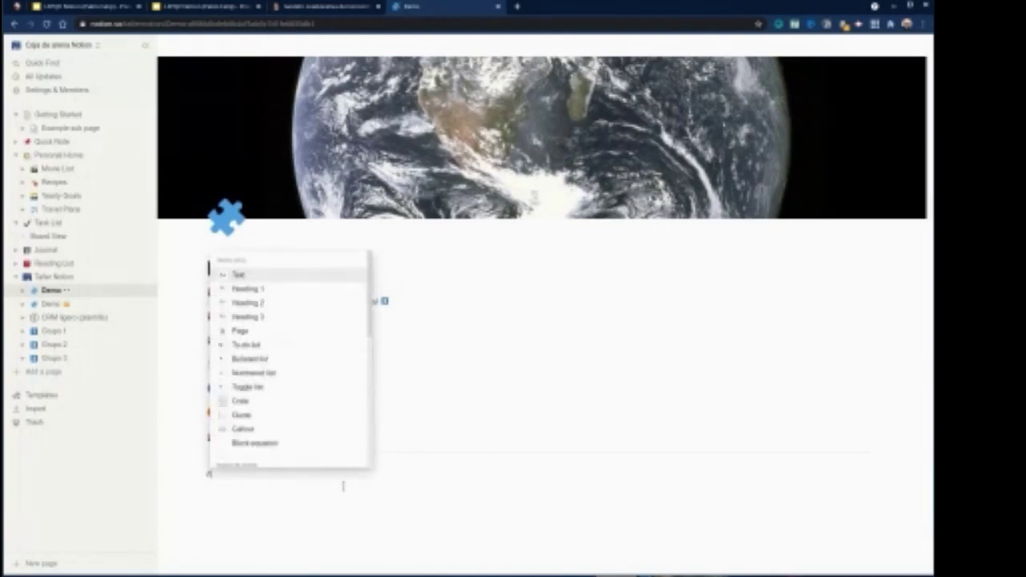
text(le)
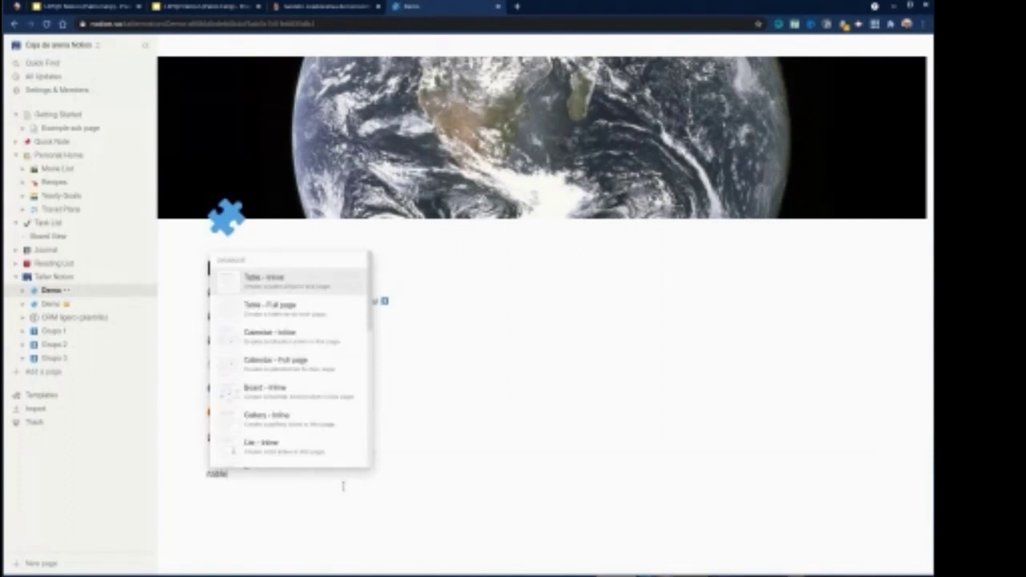
key(Return)
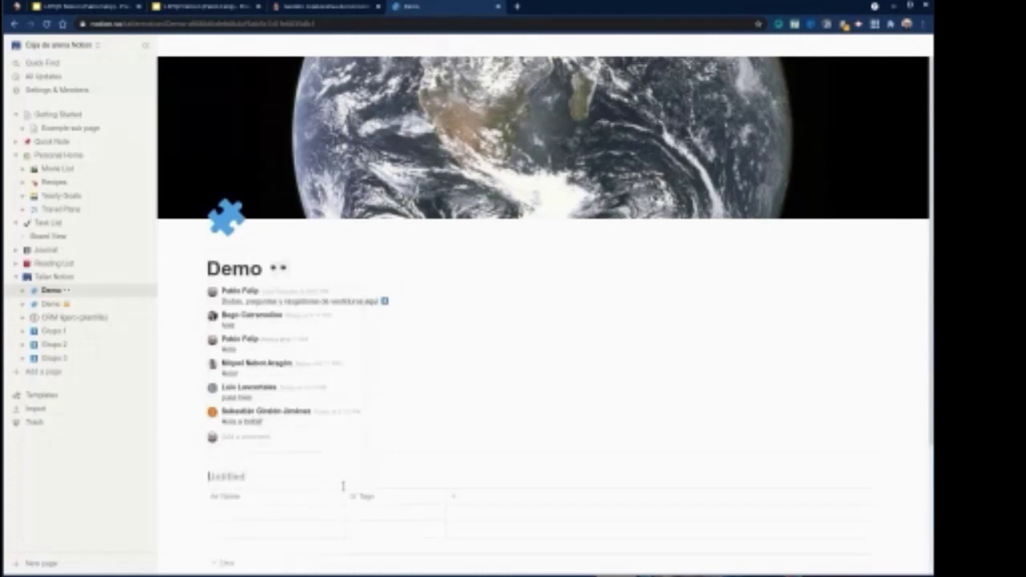
- Title the new inline table "Demo tareas"
scroll(343, 482, down, 2)
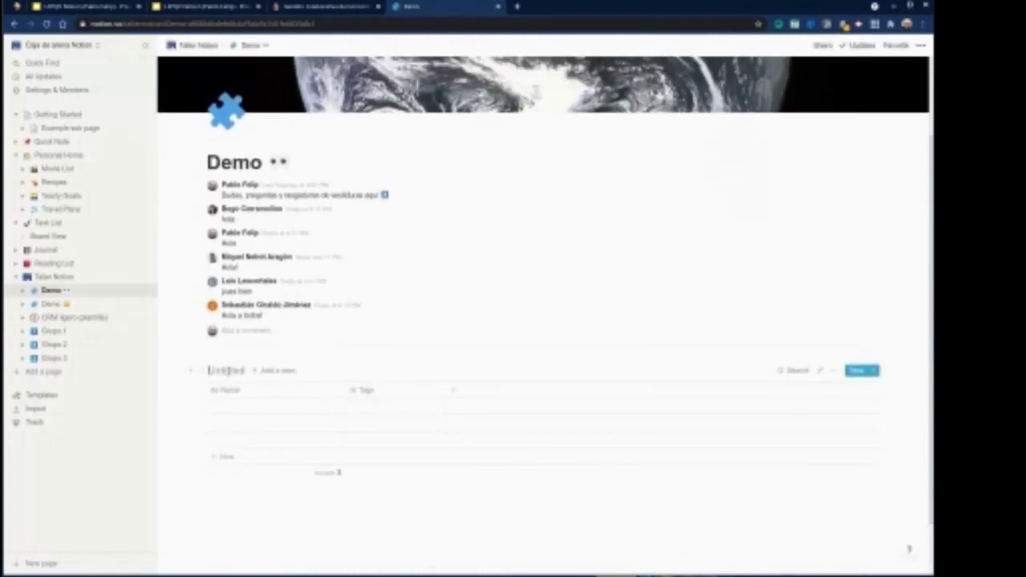
click(210, 371)
text(Dem)
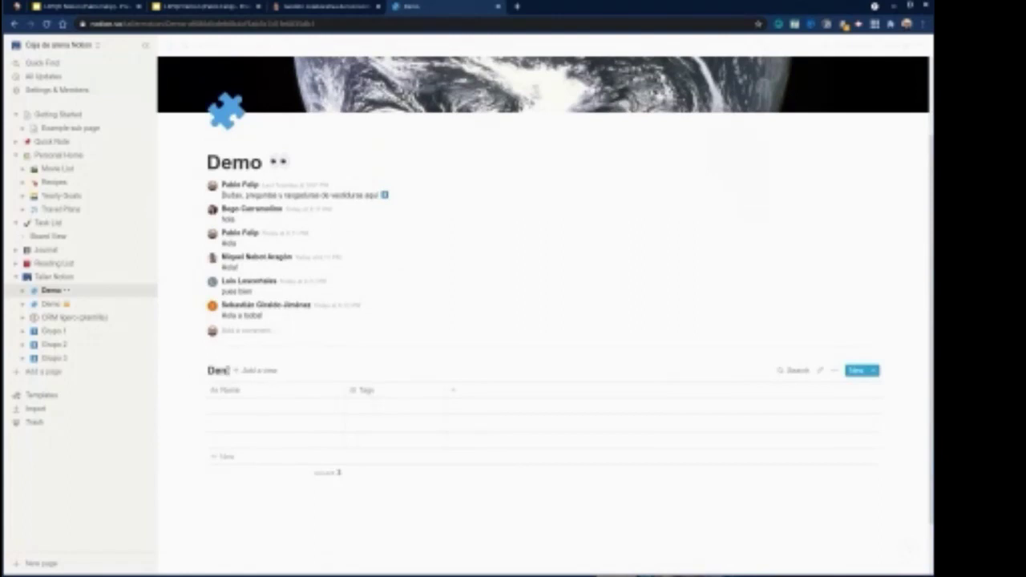
text(io tareas)
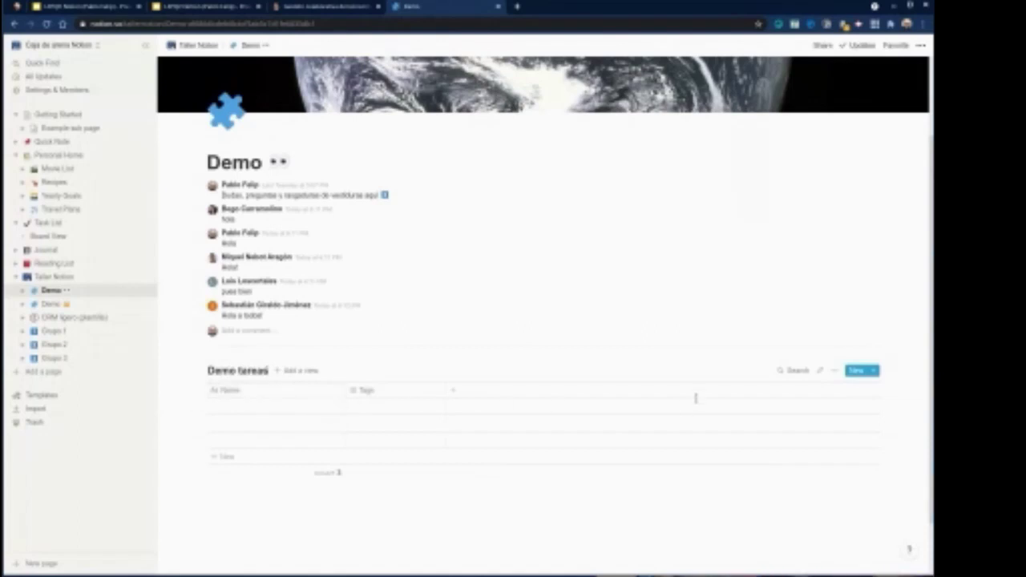
- Write several filler text lines and toggle items below the "Demo tareas" table and delete them all
scroll(553, 408, down, 1)
click(265, 446)
text(Movimiento único)
key(Return)
text(clic aquí)
key(Return)
text(asdfsdf)
key(Return)
text(- dfsdfsd)
key(Return)
text(sdfsdfds)
key(Return)
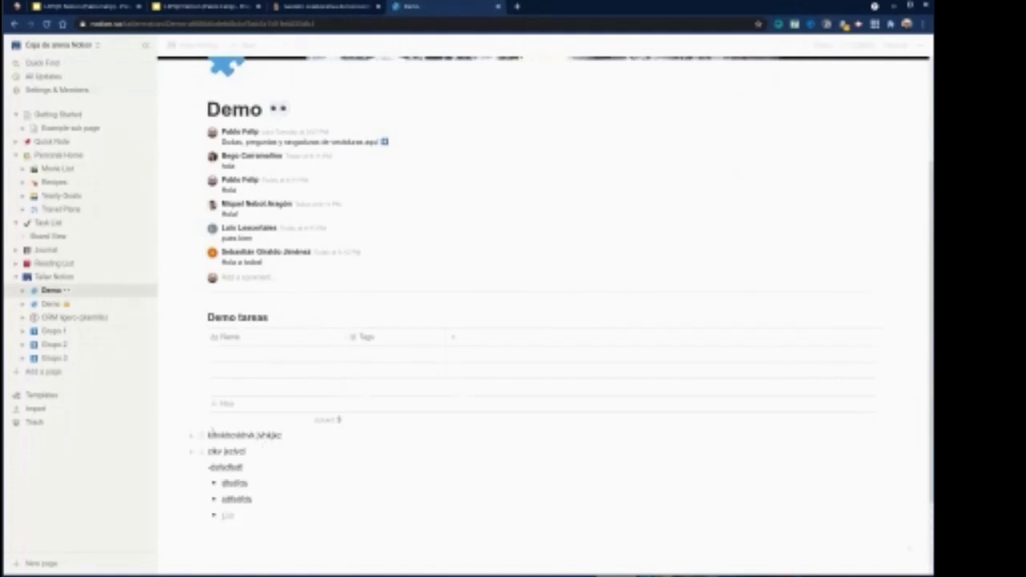
drag(265, 437, 303, 521)
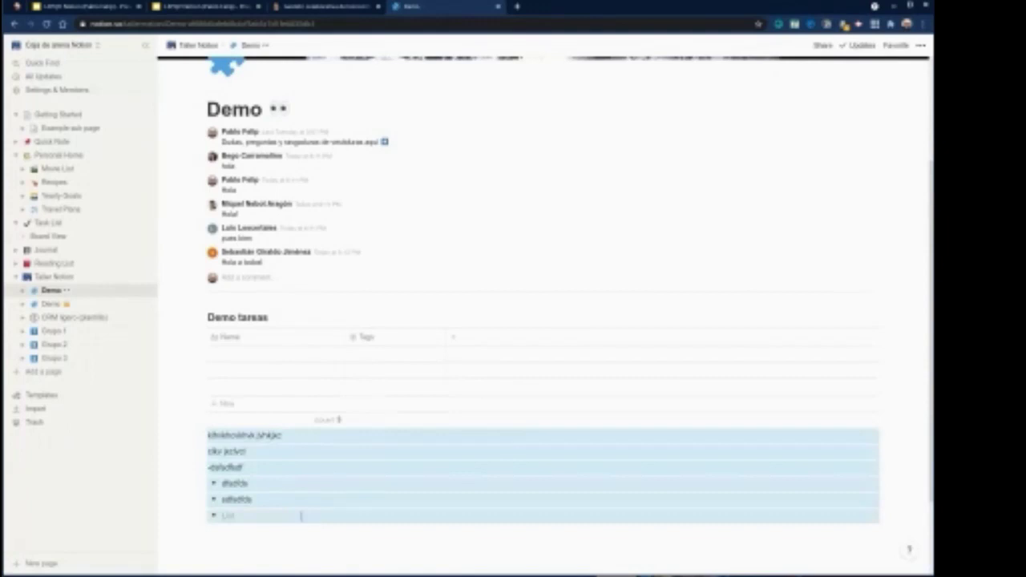
key(Delete)
- Rename the table's Name column as "Tarea"
click(238, 343)
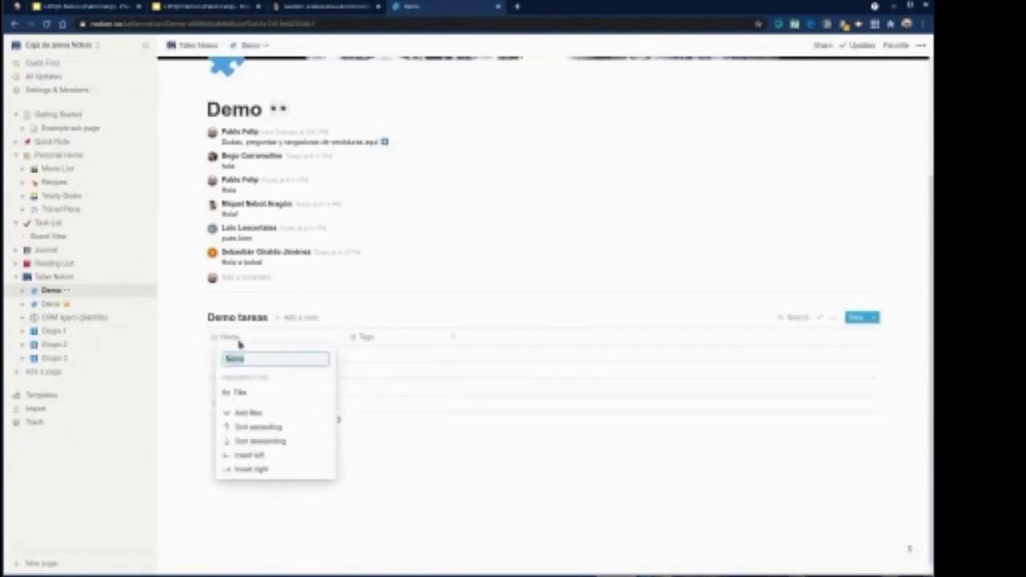
text(Tar)
click(385, 343)
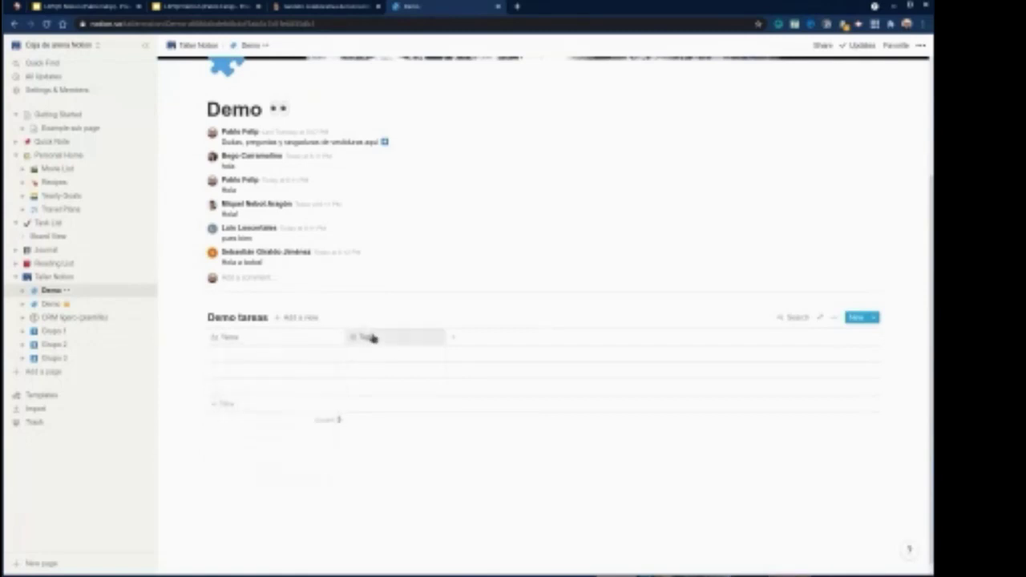
- Rename the Tags column as "Plazo" and change its property type to Date
click(372, 337)
text(Plazo)
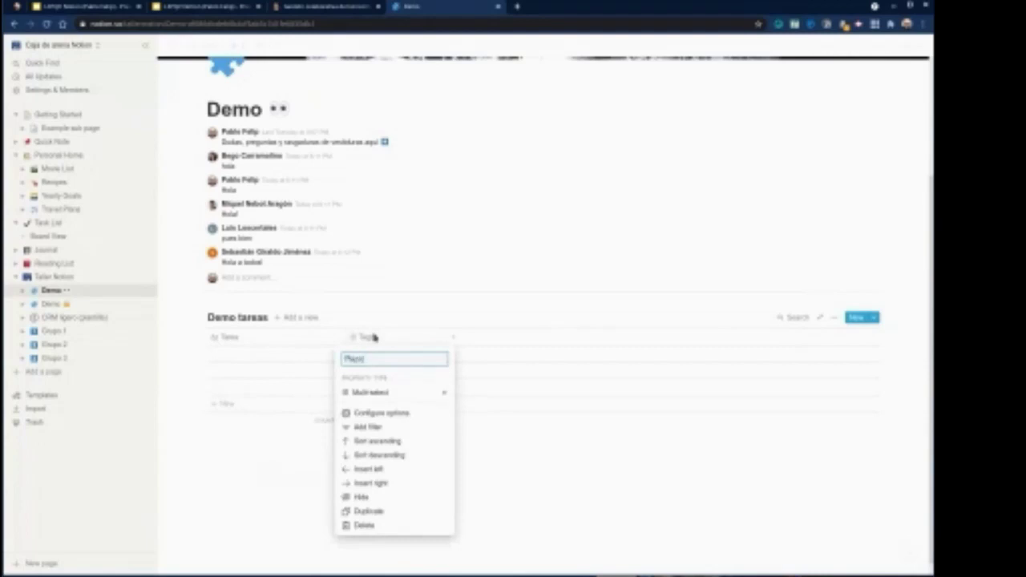
mouse_move(371, 392)
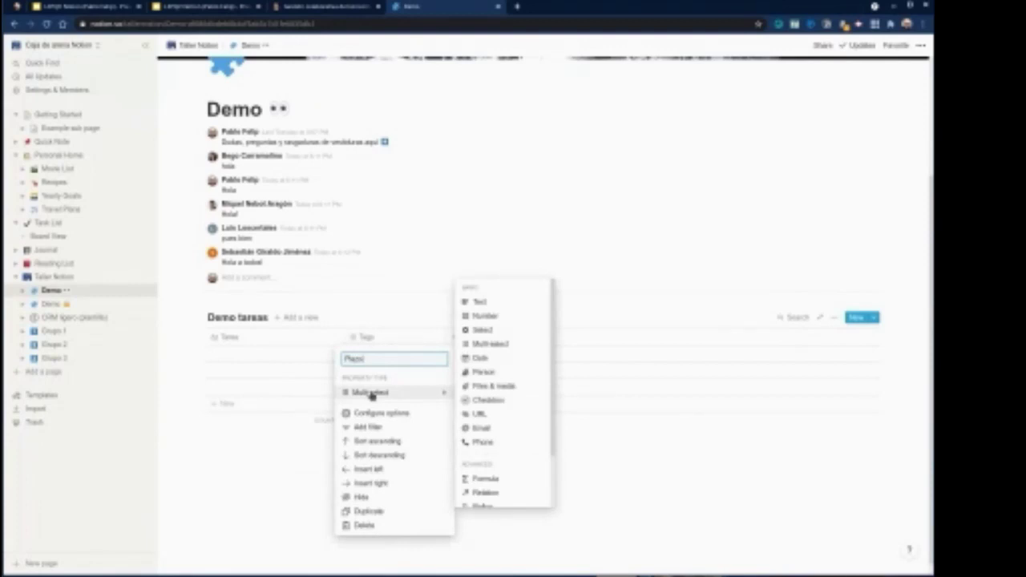
click(483, 359)
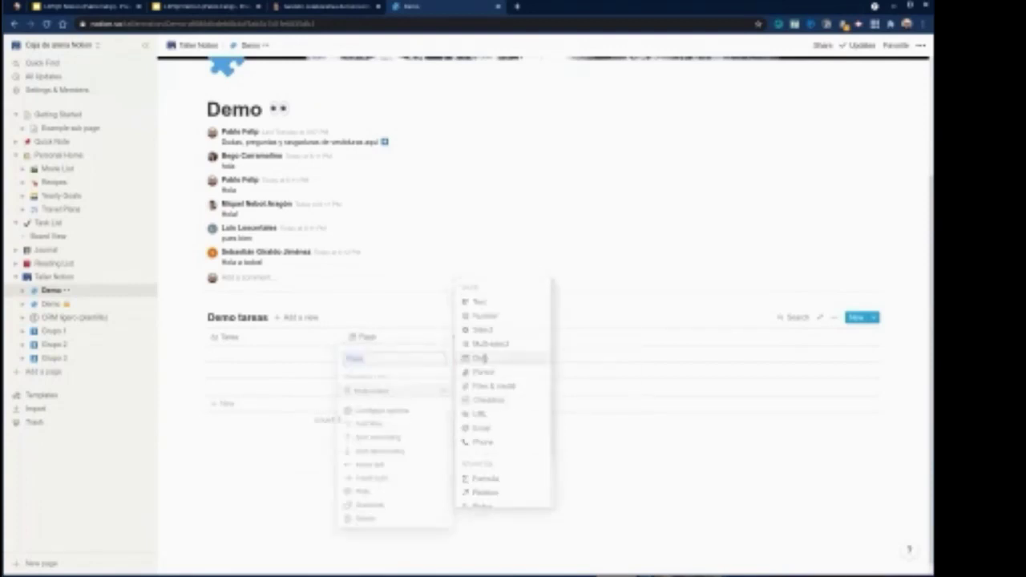
- Add a third column named "Completada" with the Checkbox property type
click(456, 337)
text(Compra)
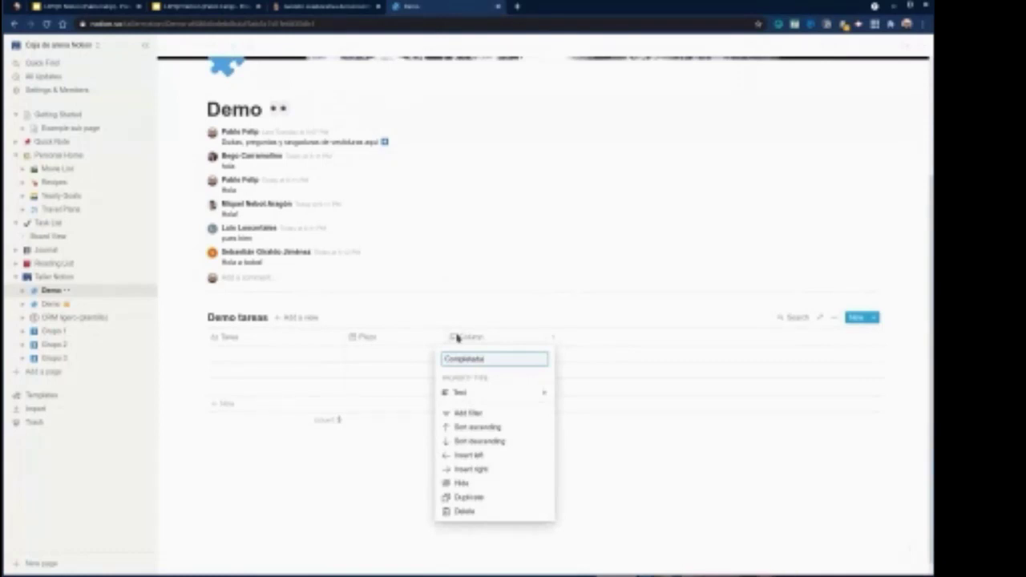
click(460, 392)
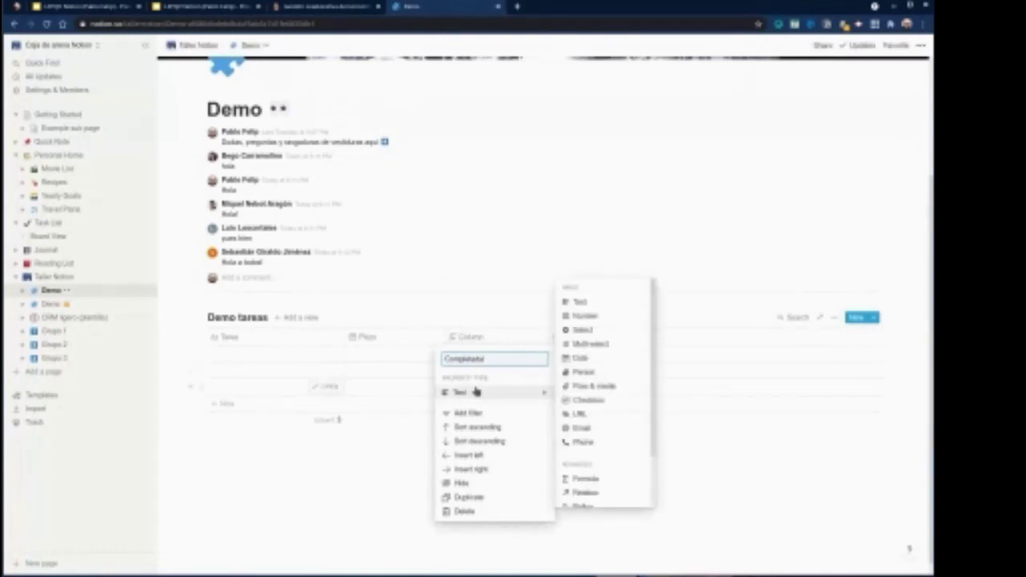
click(601, 402)
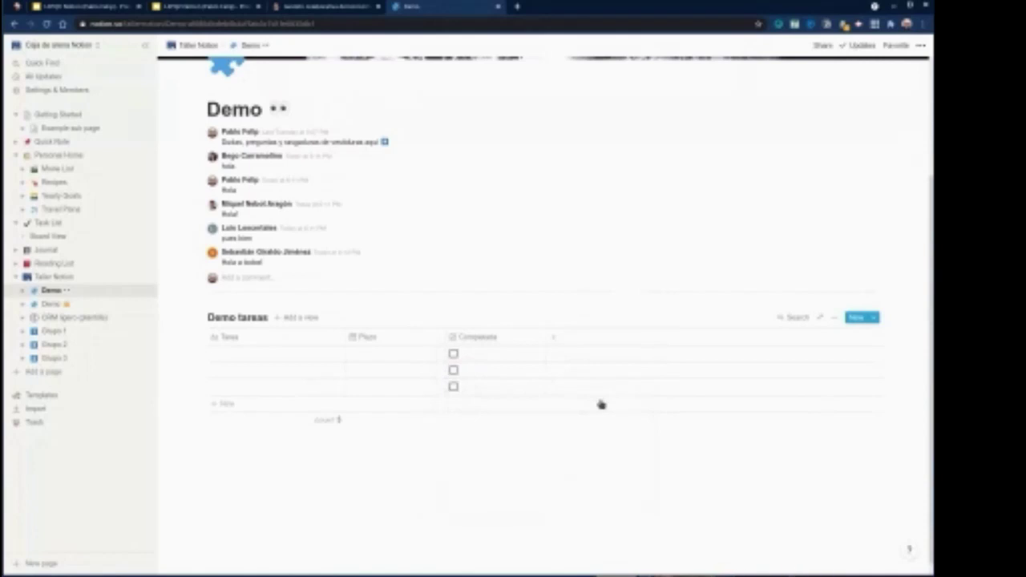
- Add a fourth column named "Responsable" to the "Demo tareas" table with the Person property type
click(557, 340)
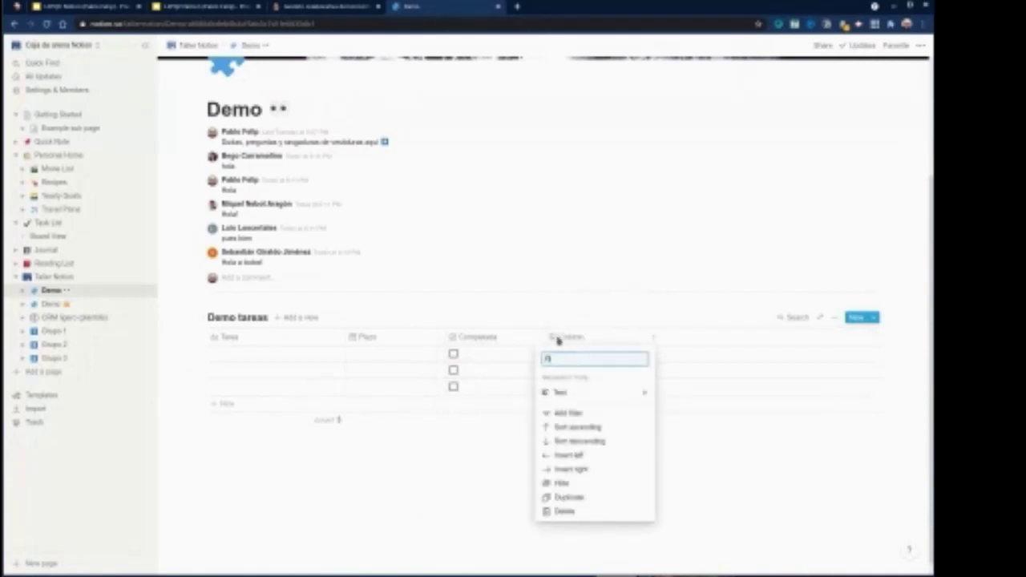
text(Responsable)
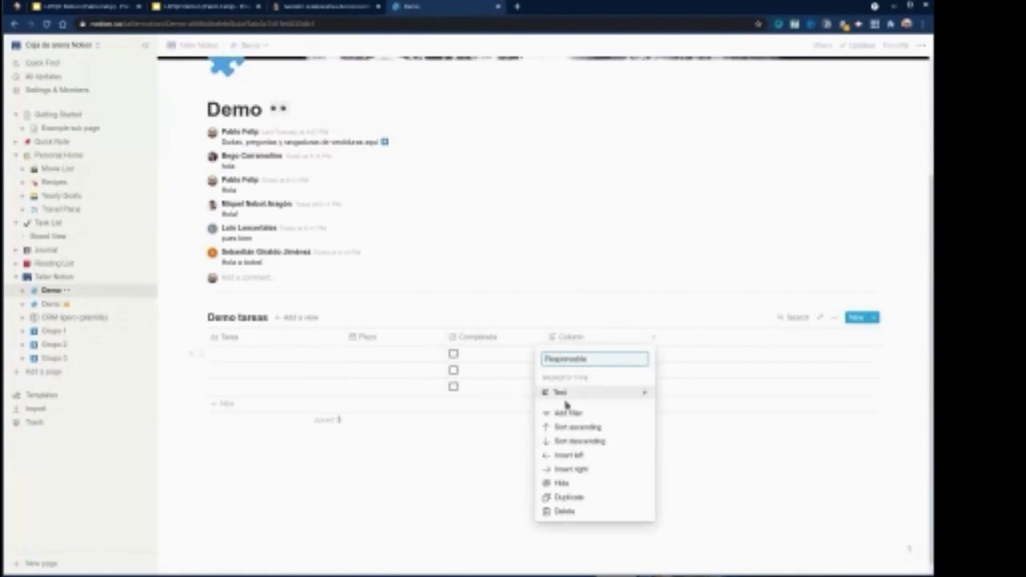
mouse_move(566, 397)
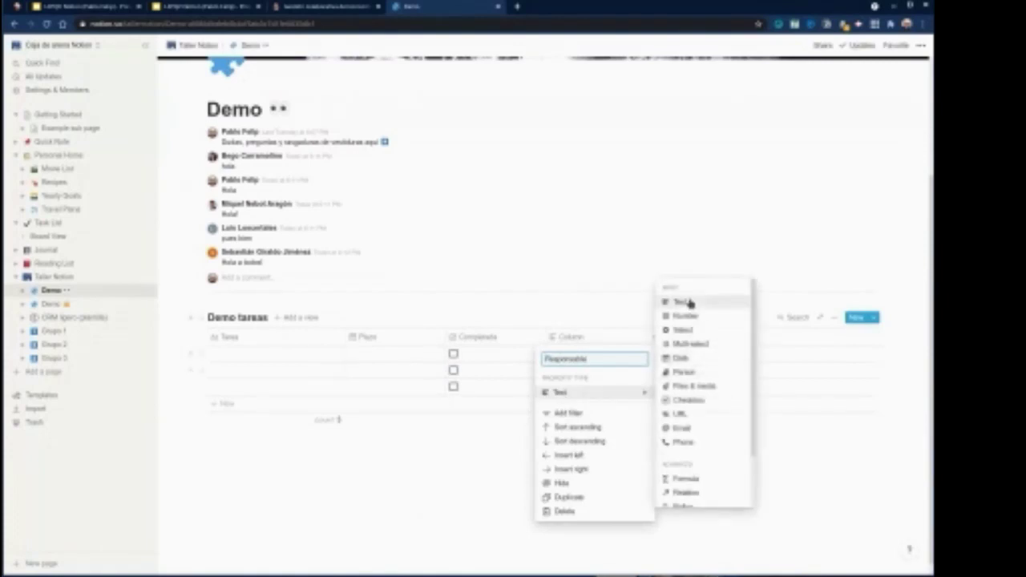
click(691, 371)
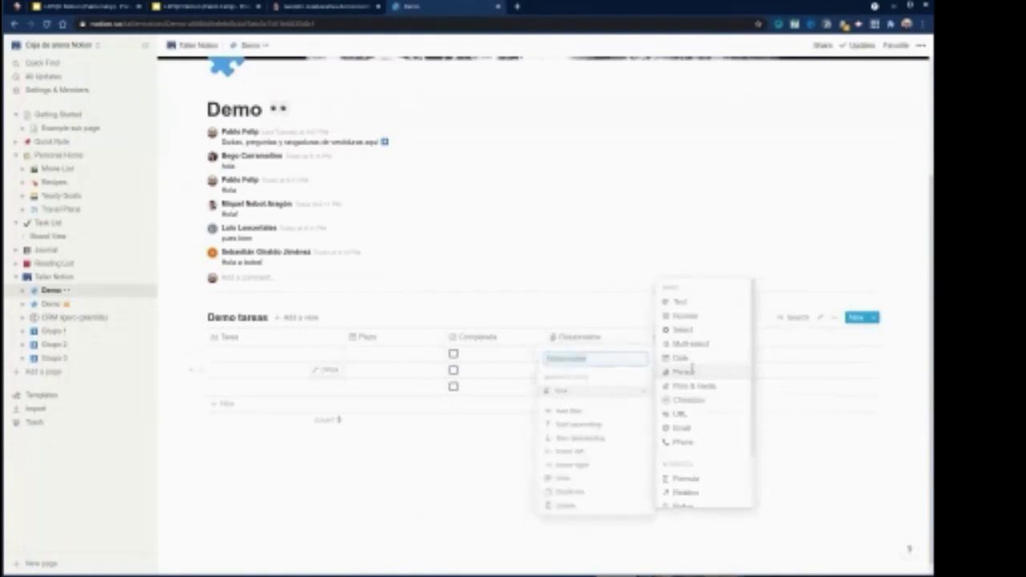
- Try out the Responsable field by assigning a workspace member in the empty first row, and clear the cell
click(584, 355)
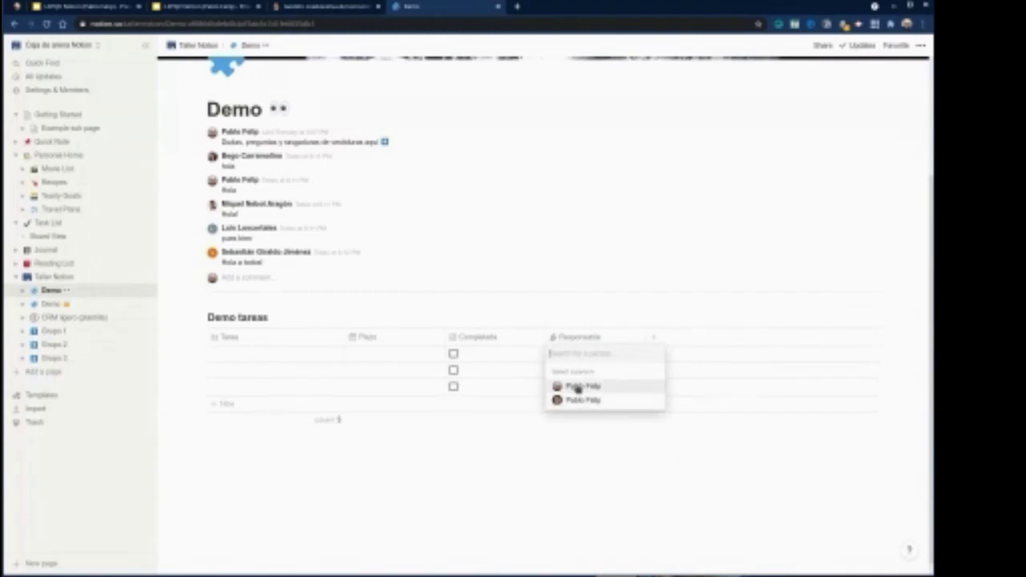
click(581, 400)
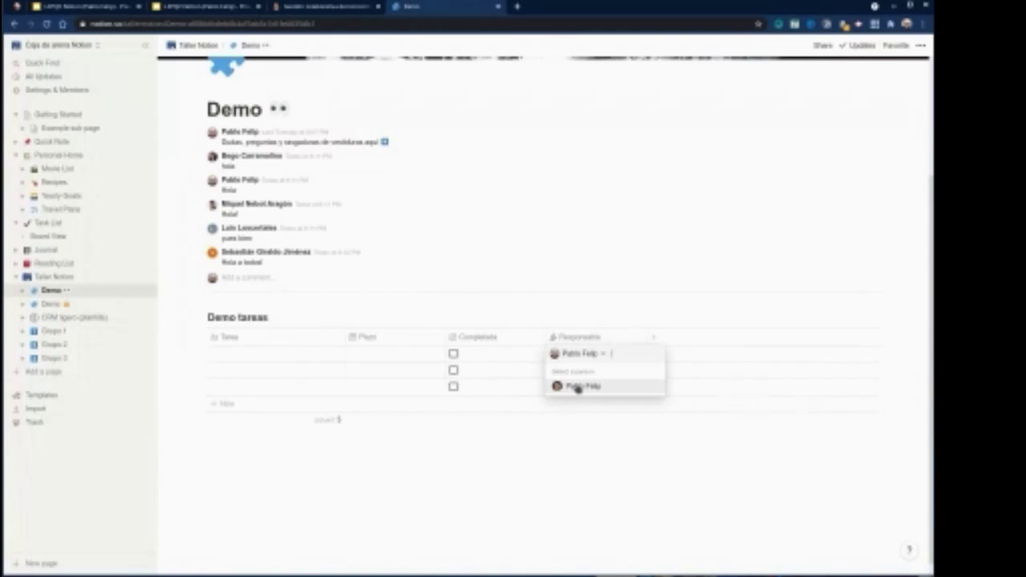
click(546, 288)
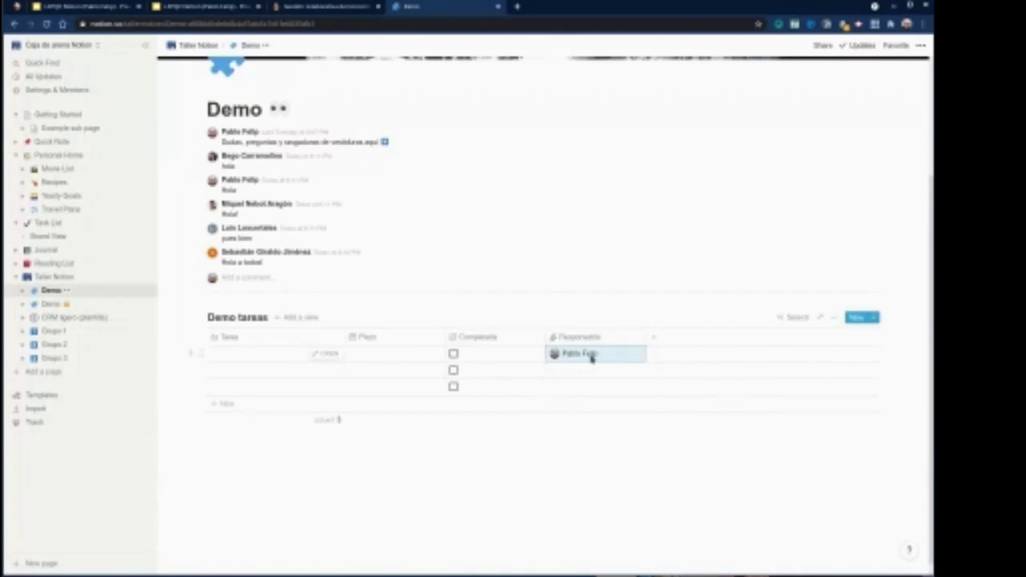
key(BackSpace)
- Make the Tarea column slightly narrower
drag(345, 336, 282, 337)
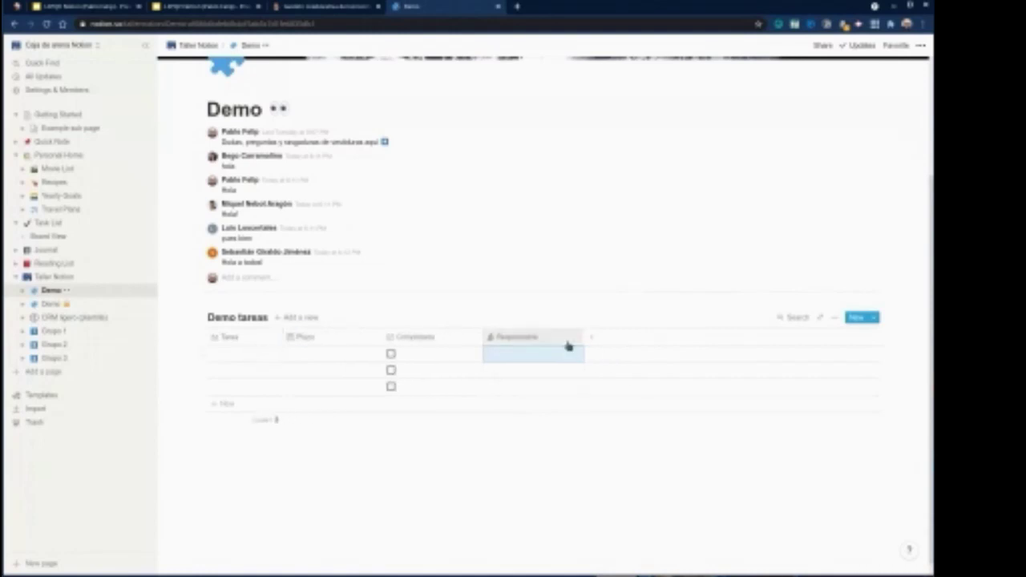
click(303, 354)
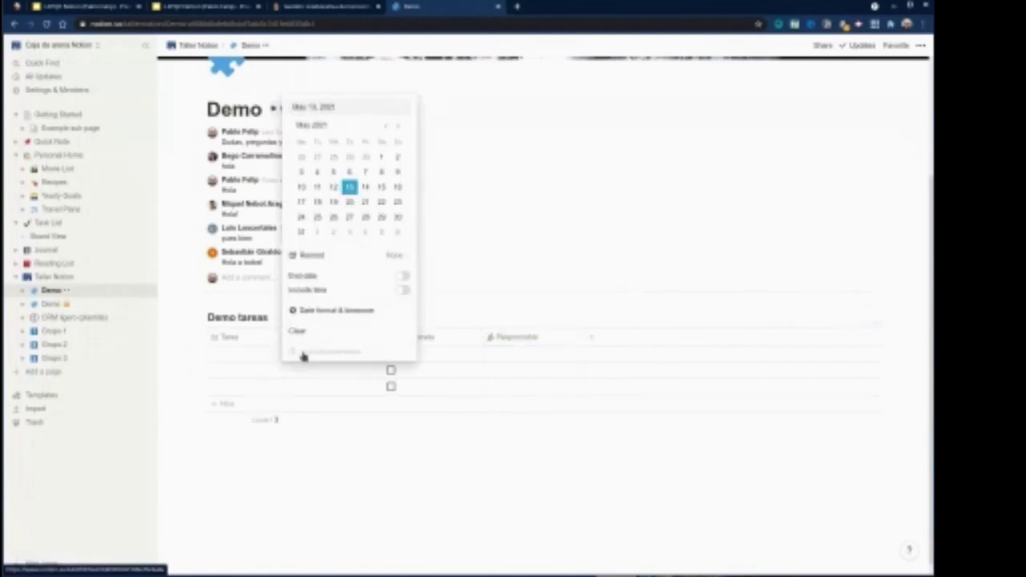
key(Escape)
click(259, 357)
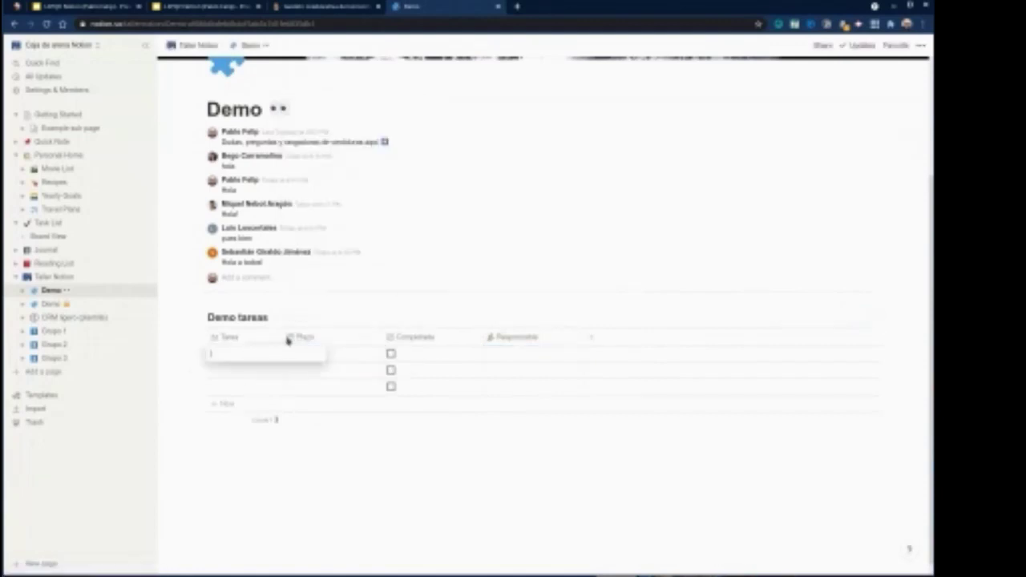
key(Escape)
drag(284, 338, 329, 340)
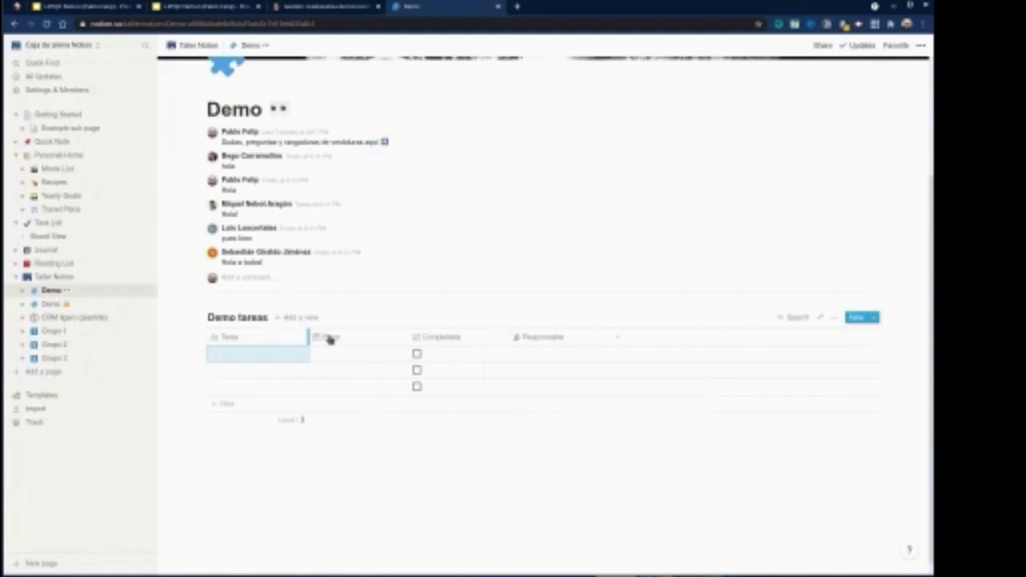
- Enter "Impartir taller" as the task in the table's first row
click(259, 358)
text(Impartir taller)
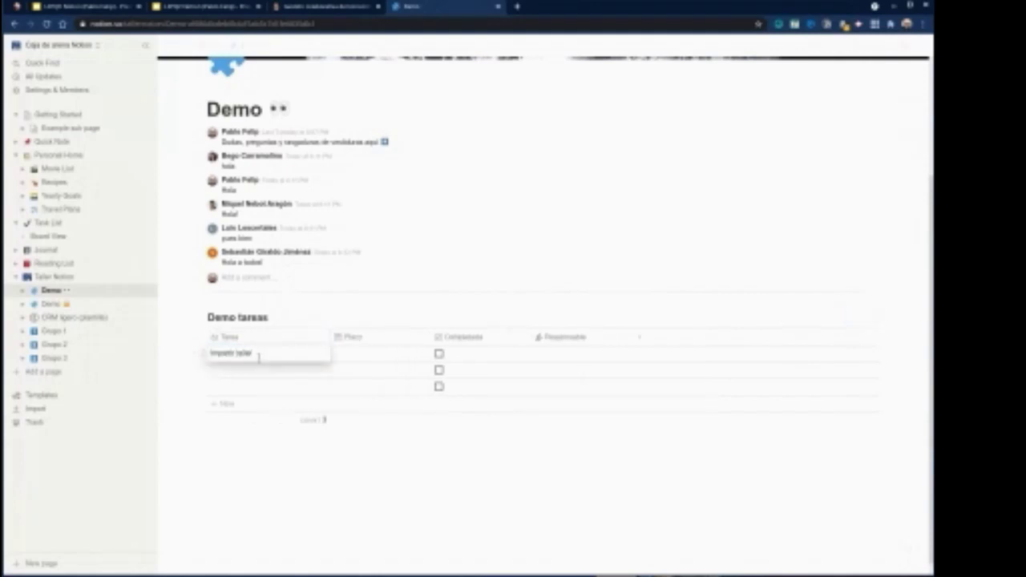
key(Escape)
- Set the Plazo of "Impartir taller" to May 13, 2021, with no end date and no reminder
click(376, 360)
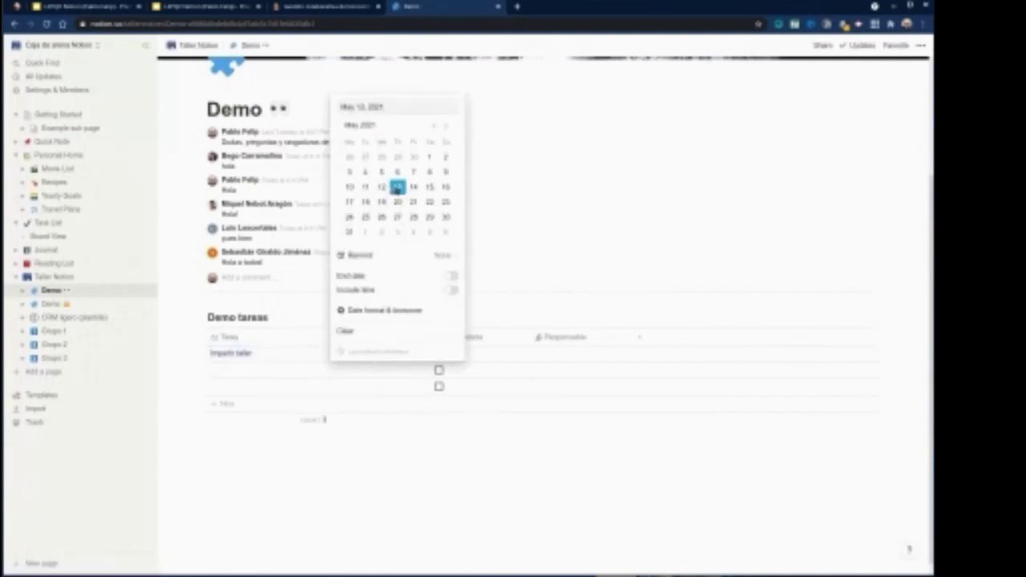
click(449, 278)
click(450, 279)
click(440, 256)
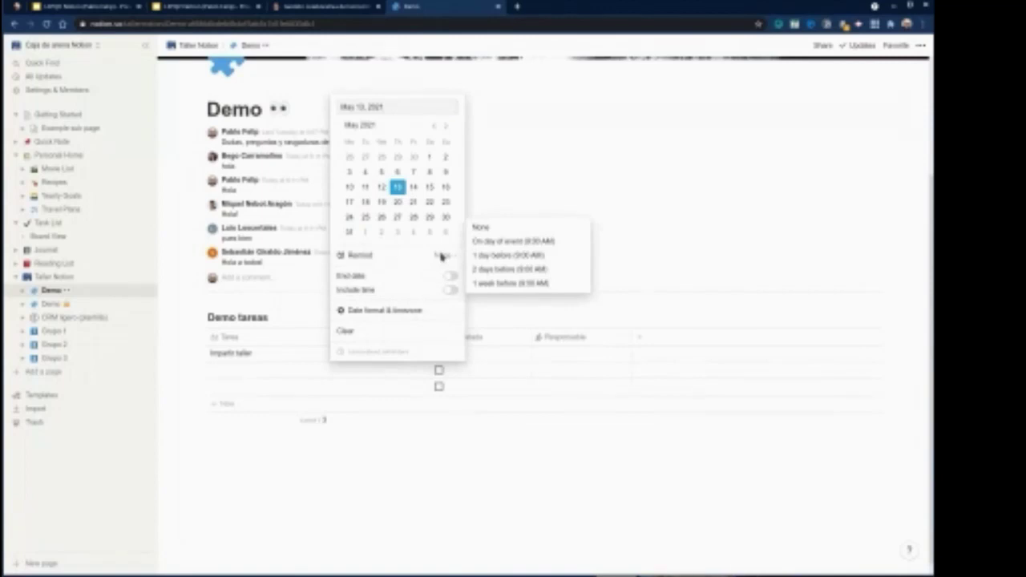
click(543, 197)
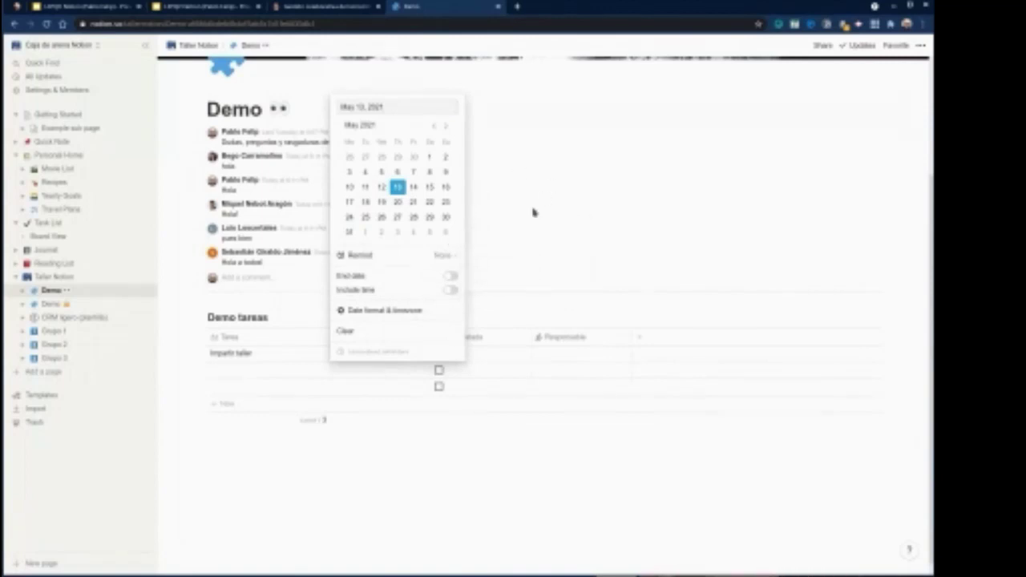
click(533, 210)
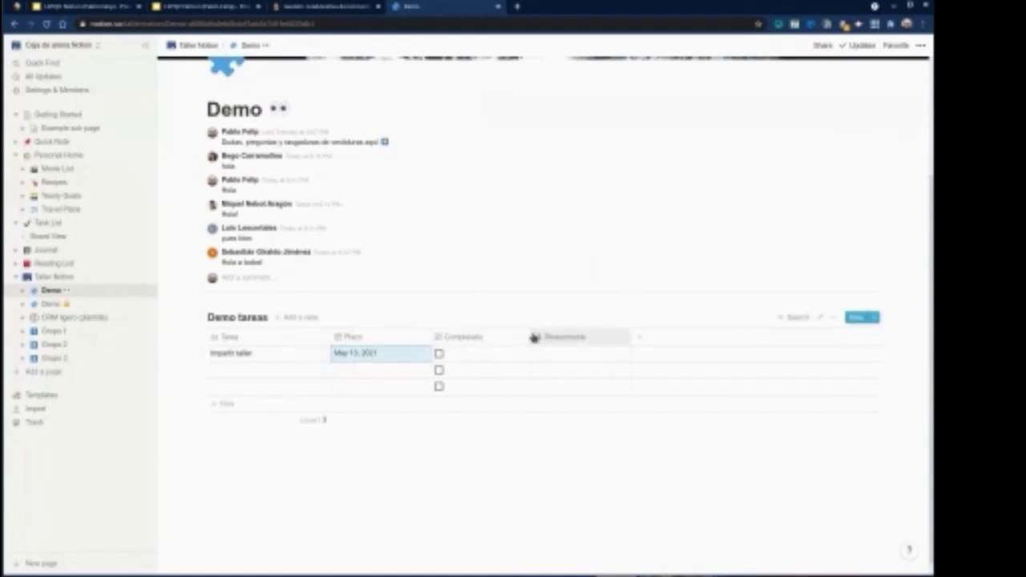
- Assign the first suggested workspace member as Responsable for "Impartir taller"
click(556, 352)
click(577, 385)
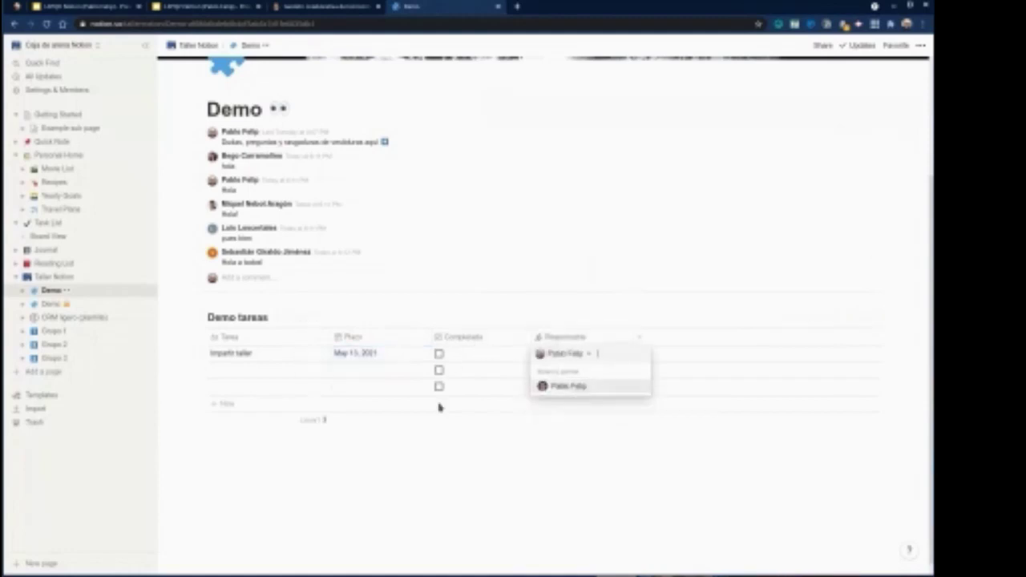
key(Escape)
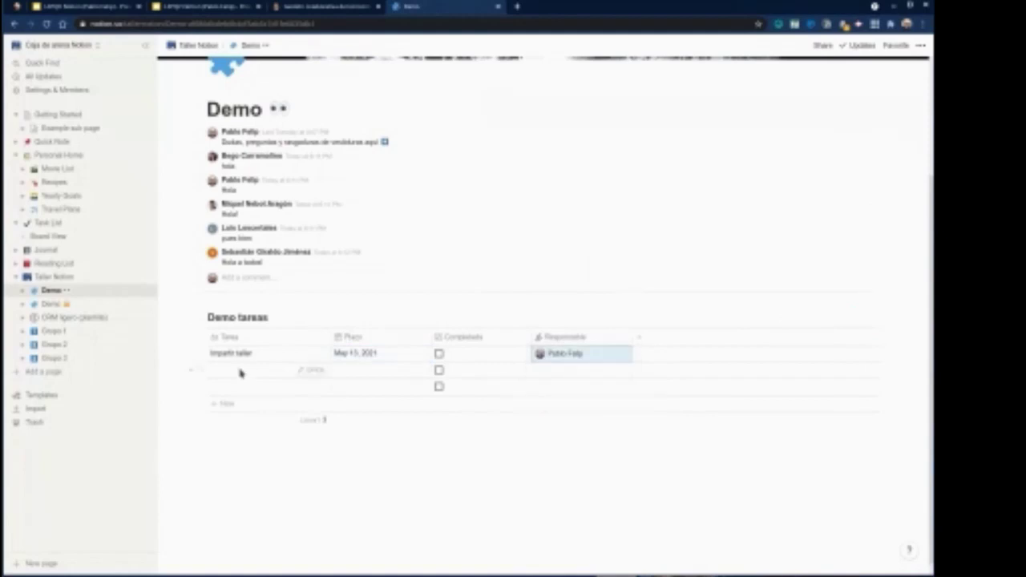
- Enter the task "Preparar materiales" in the second row and set its Plazo to May 10, 2021
click(241, 373)
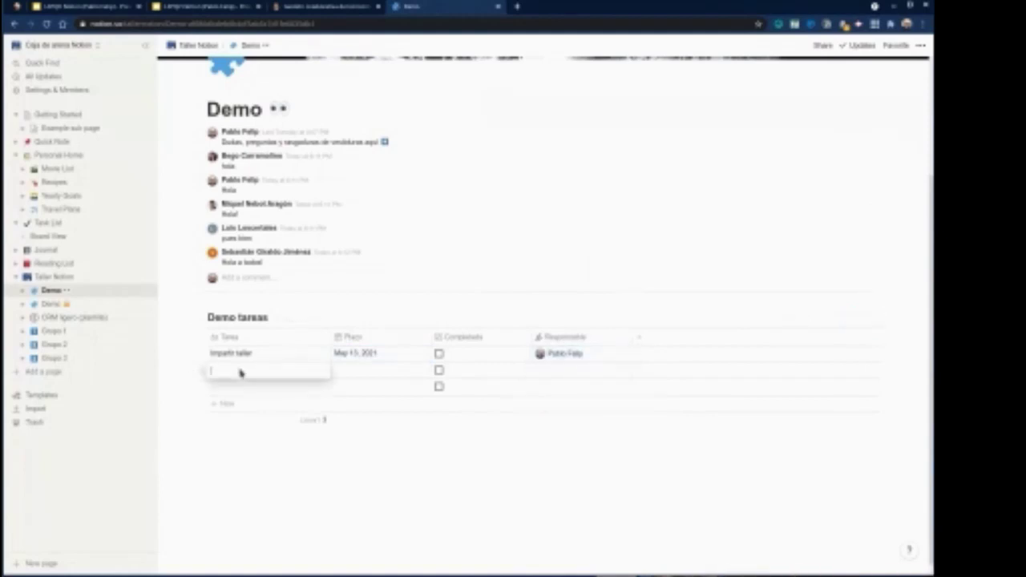
text(Preparar material)
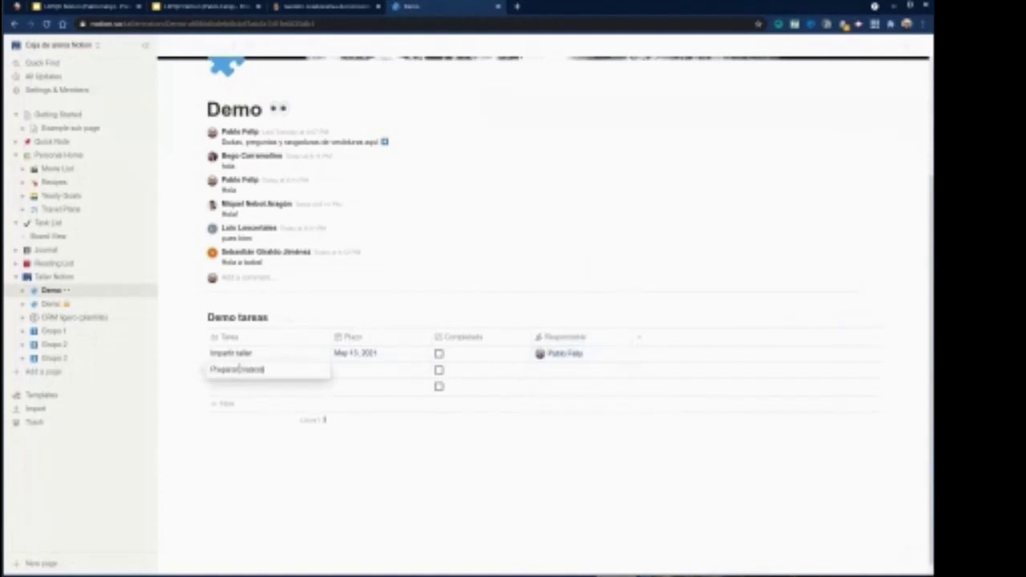
key(Escape)
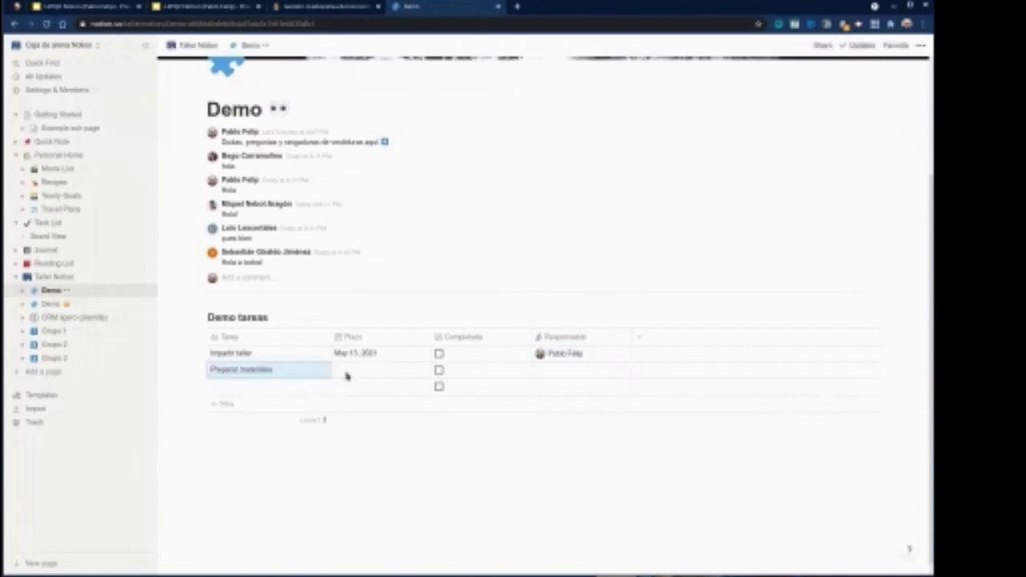
click(346, 375)
click(349, 204)
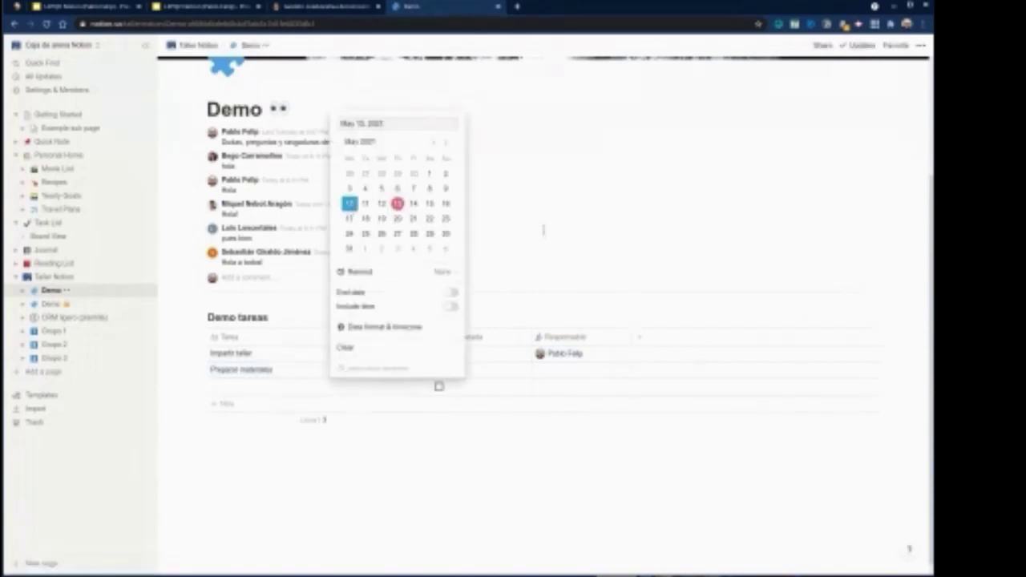
key(Escape)
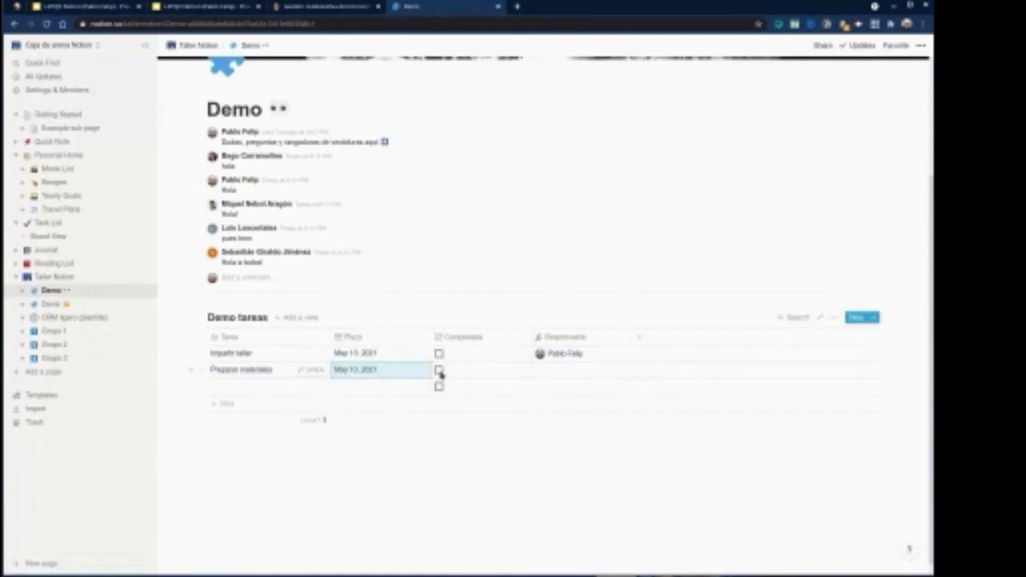
- Mark "Preparar materiales" as Completada and assign the first suggested member as its Responsable
click(438, 371)
click(550, 374)
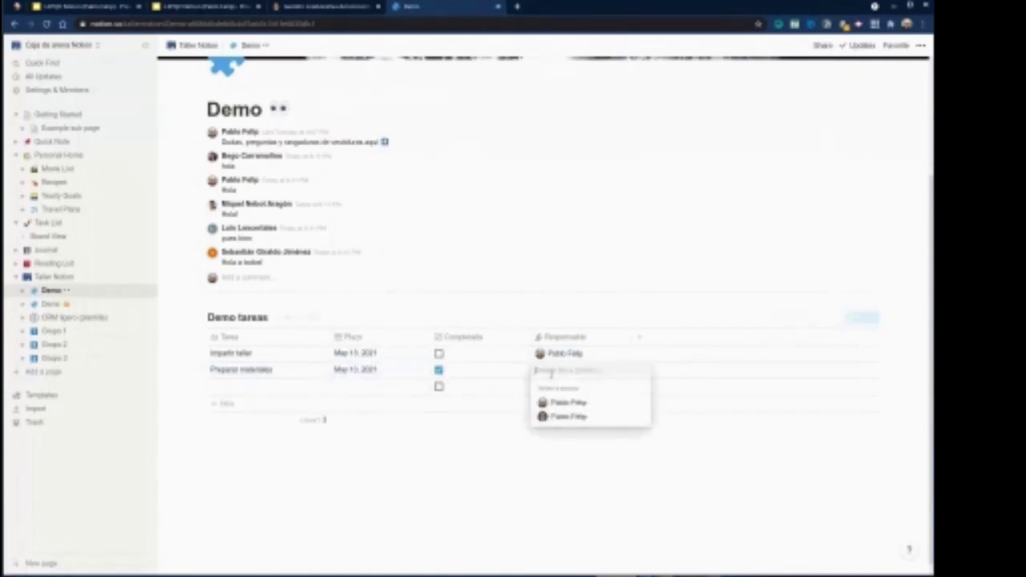
click(564, 410)
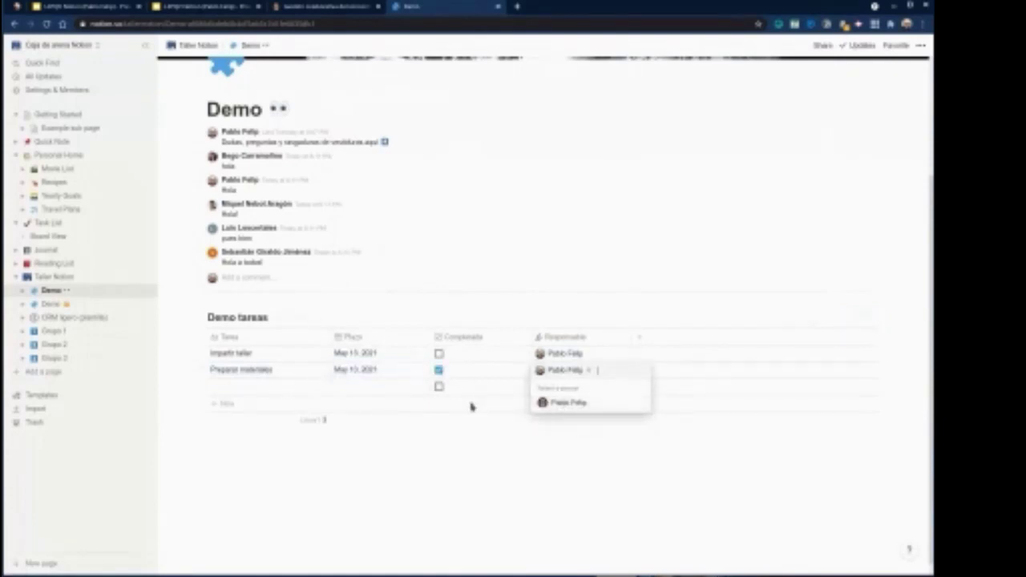
click(263, 388)
- Enter the task "Probar la API de Notion" in the third row and set its Plazo to July 4, 2021
click(262, 391)
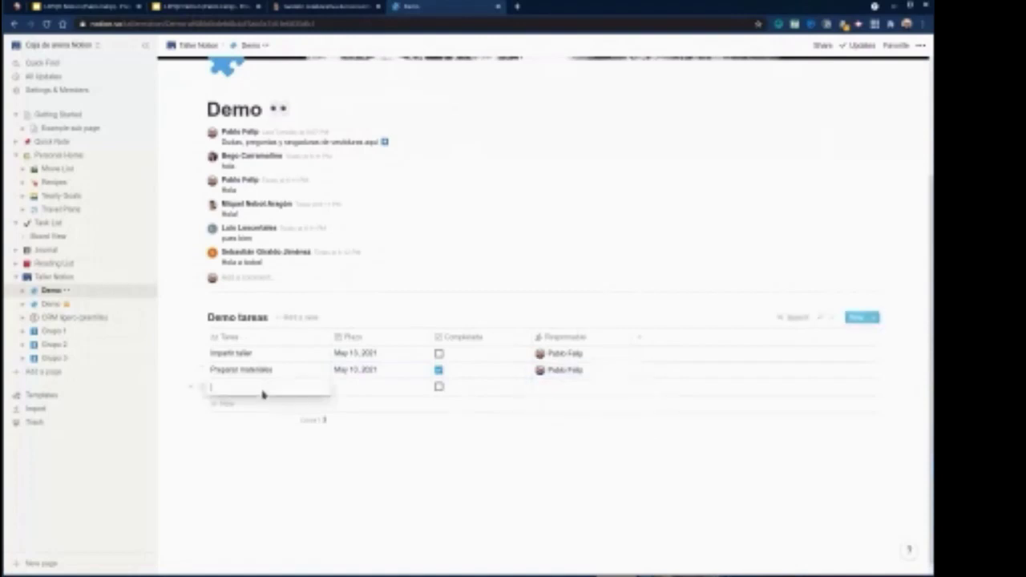
text(Prue)
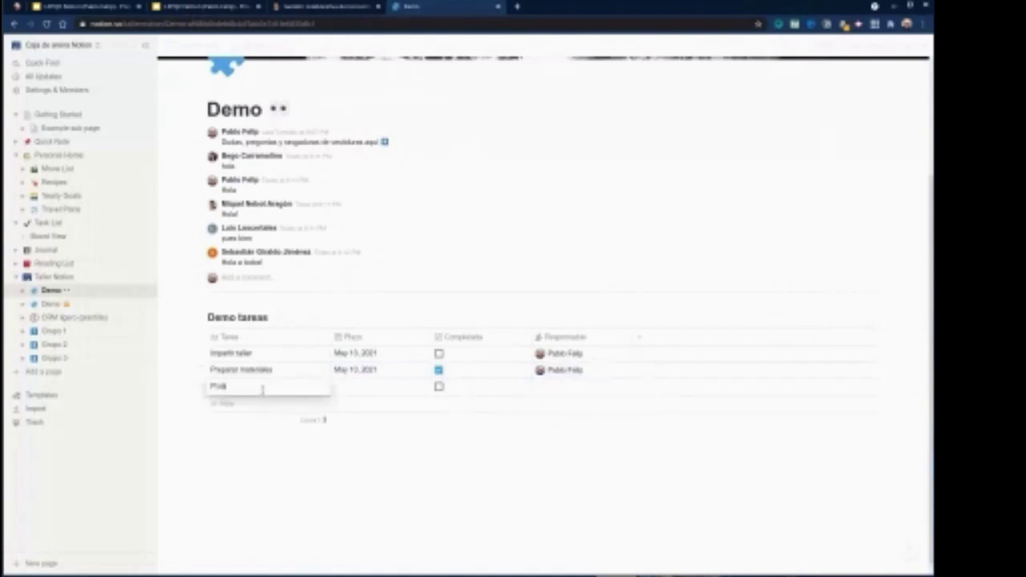
text(ba la API de Notion)
key(Escape)
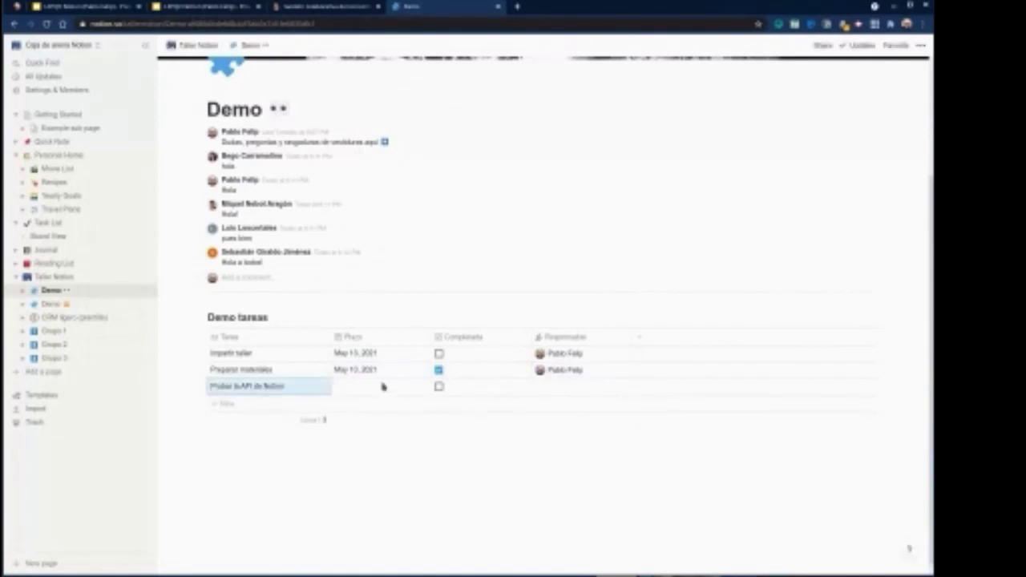
click(382, 386)
click(446, 159)
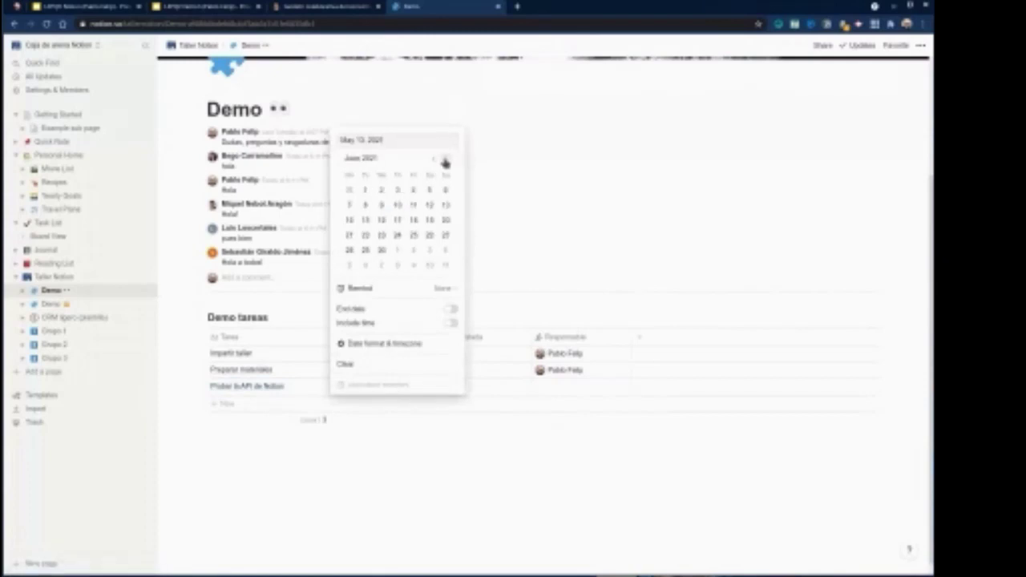
click(445, 159)
click(445, 190)
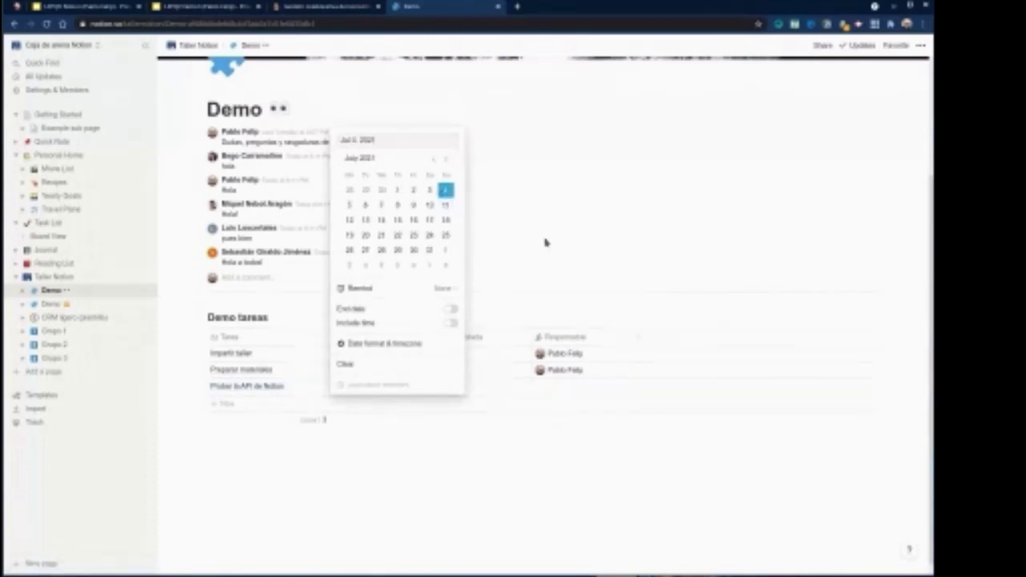
key(Escape)
- Assign the first suggested member as Responsable for the "Probar la API de Notion" task
click(590, 387)
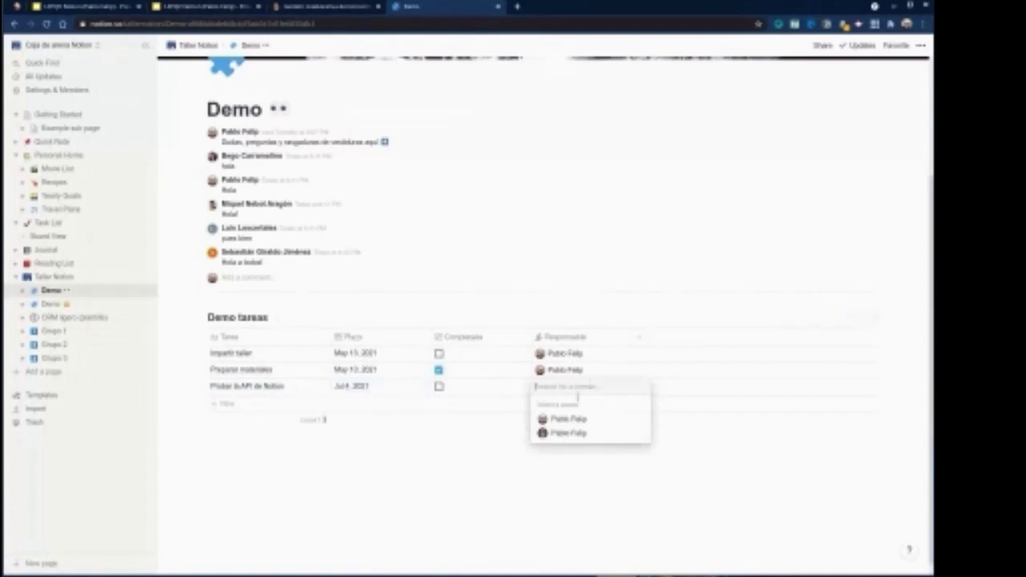
click(567, 418)
key(Escape)
- Add a fourth row with the task "Sobornar a" plus a person's first name, and set its Plazo to May 2, 2021
click(231, 408)
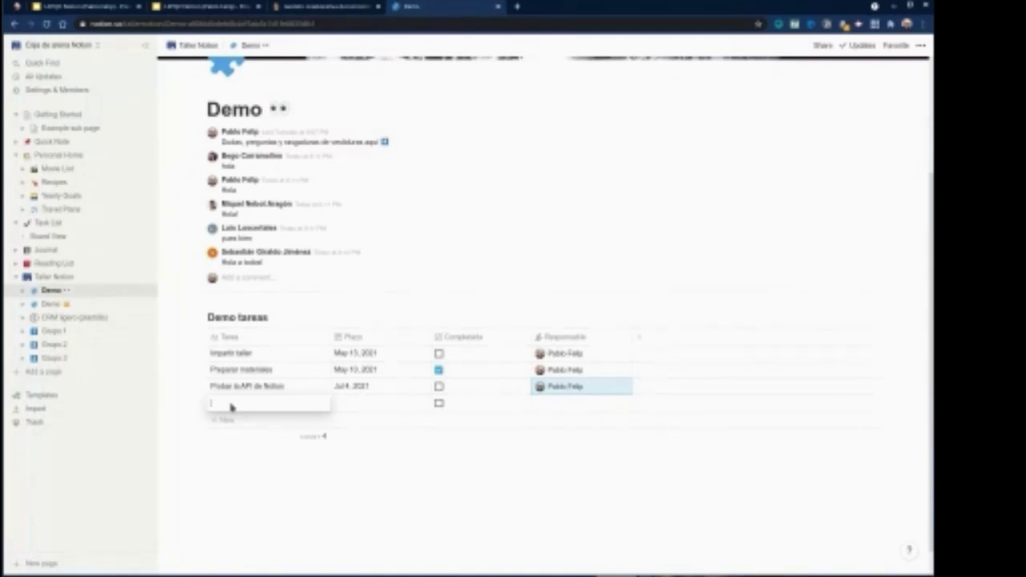
text(Sist)
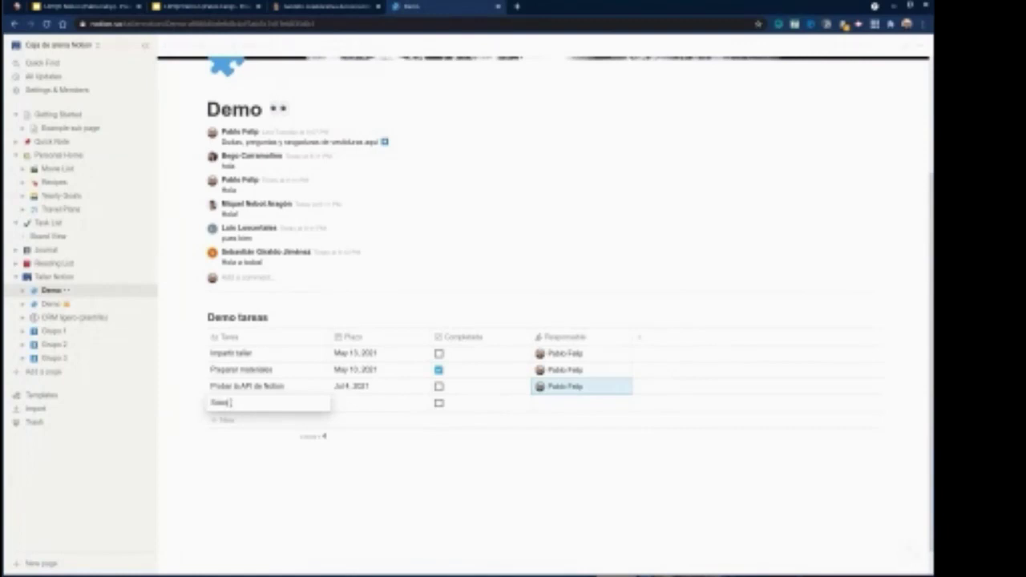
text(ejar a flas)
key(Escape)
click(355, 402)
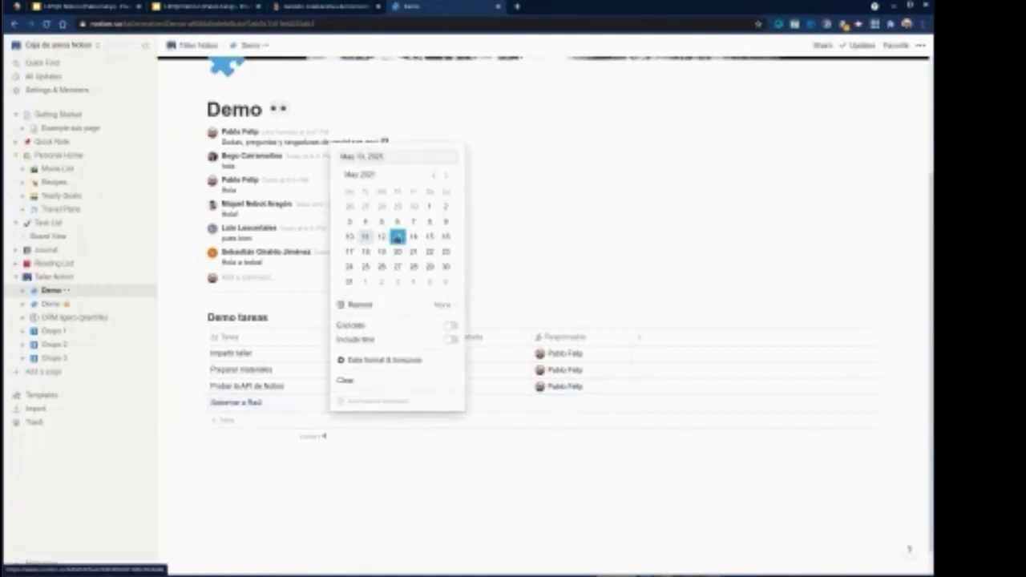
click(446, 208)
click(573, 213)
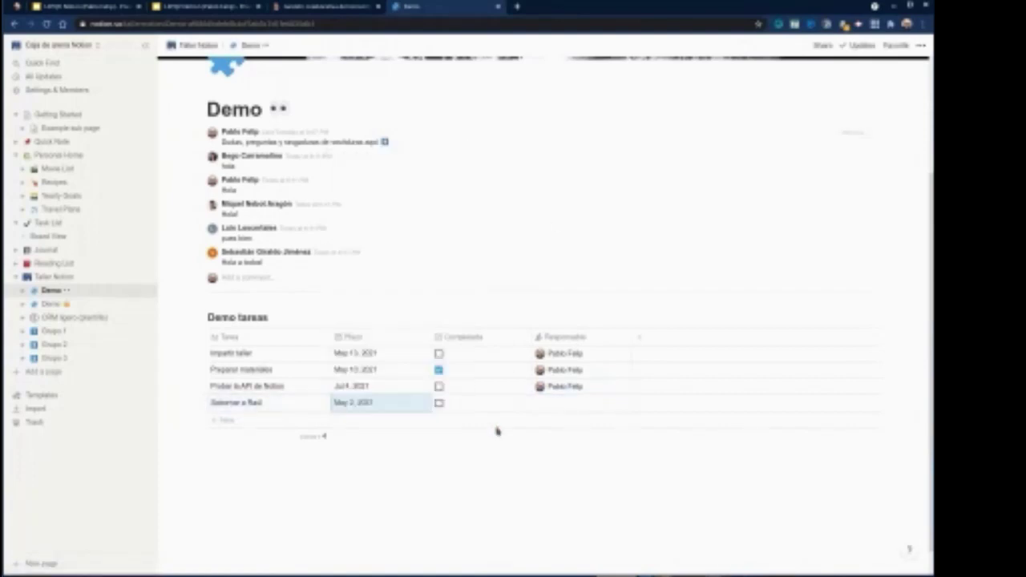
- Mark the fourth task as Completada and assign the first suggested member as its Responsable
click(440, 403)
click(572, 402)
click(568, 435)
key(Escape)
- Add a fifth row with the task "Tuitear sobre taller" and set its Plazo to May 7, 2021
click(236, 422)
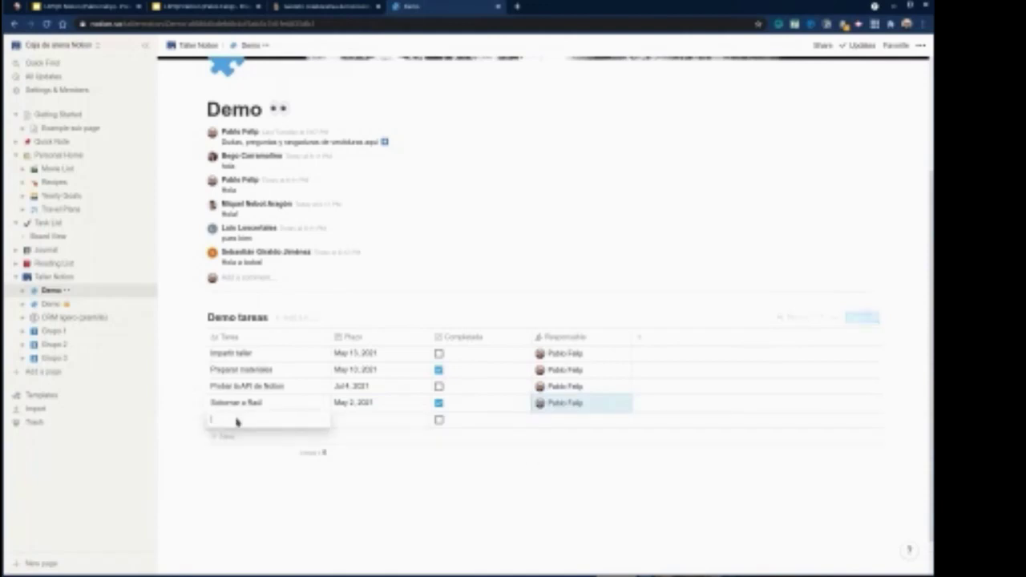
text(Todos sobre)
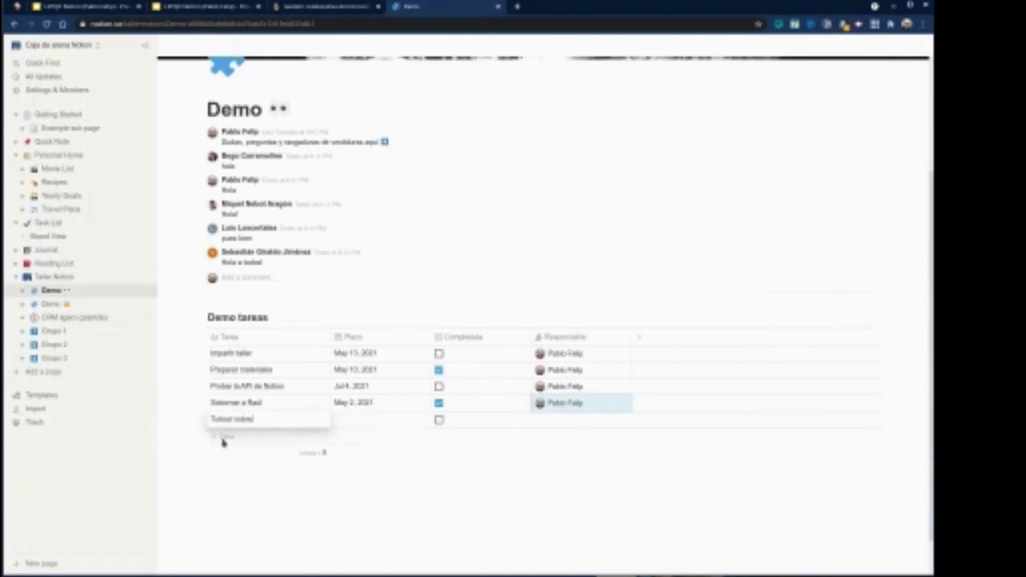
text( todo)
click(362, 424)
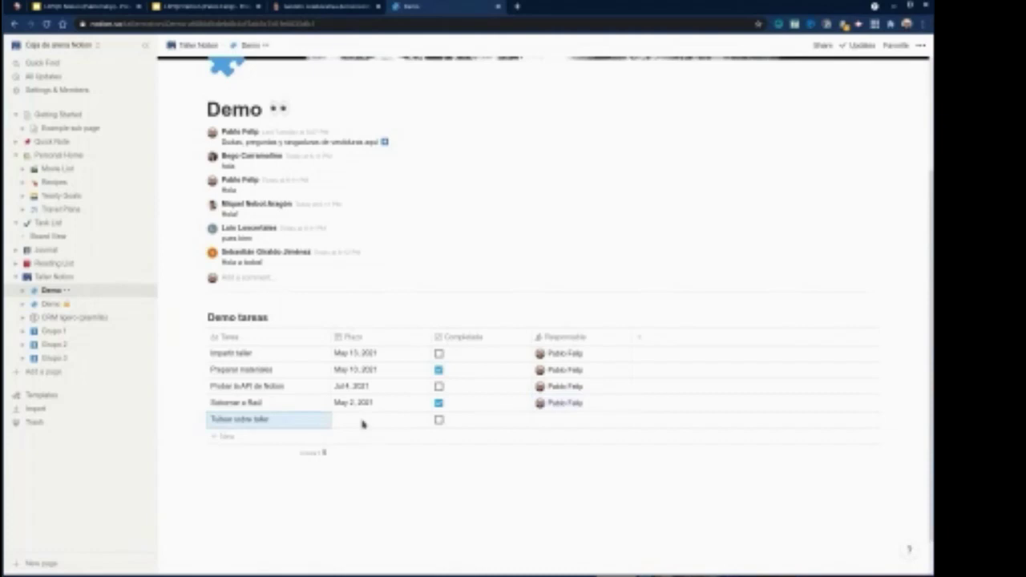
click(362, 424)
click(414, 238)
key(Escape)
- Mark "Tuitear sobre taller" as Completada and assign the first suggested member as its Responsable
click(440, 420)
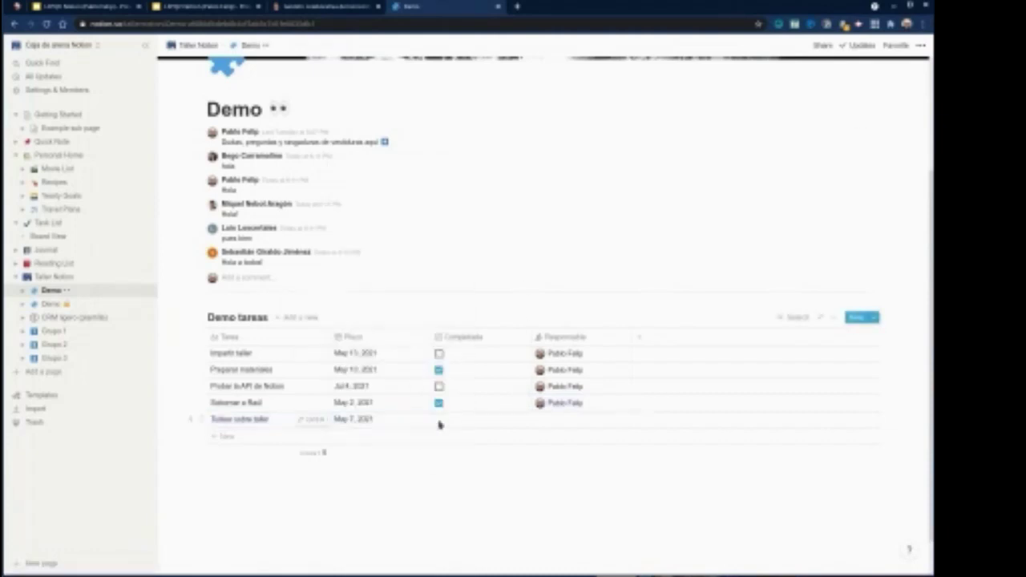
click(581, 420)
click(573, 452)
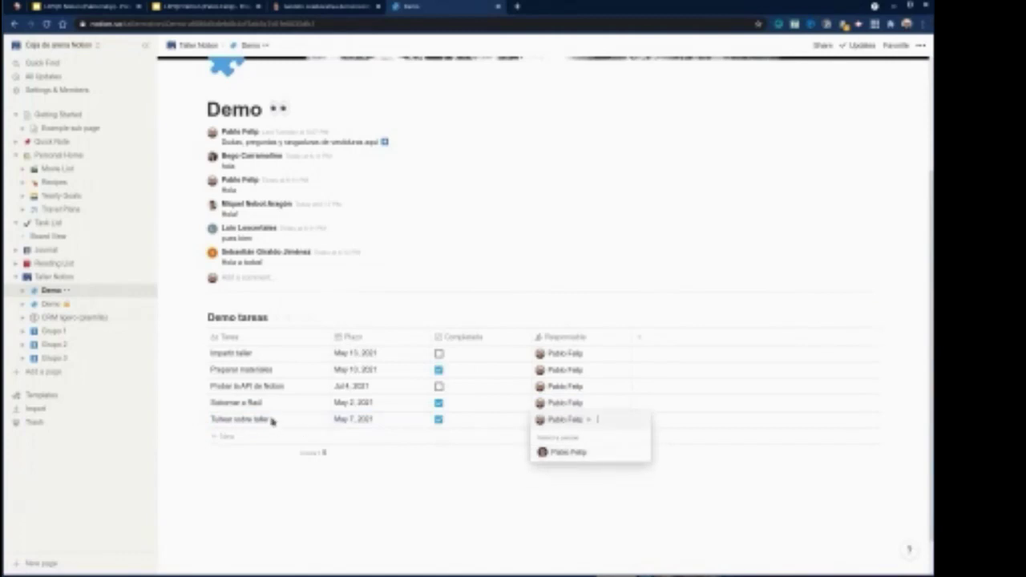
- Add a sixth row with the task "Tuitear sobre la taza" and set its Plazo to May 11, 2021
click(233, 437)
text(Tuit)
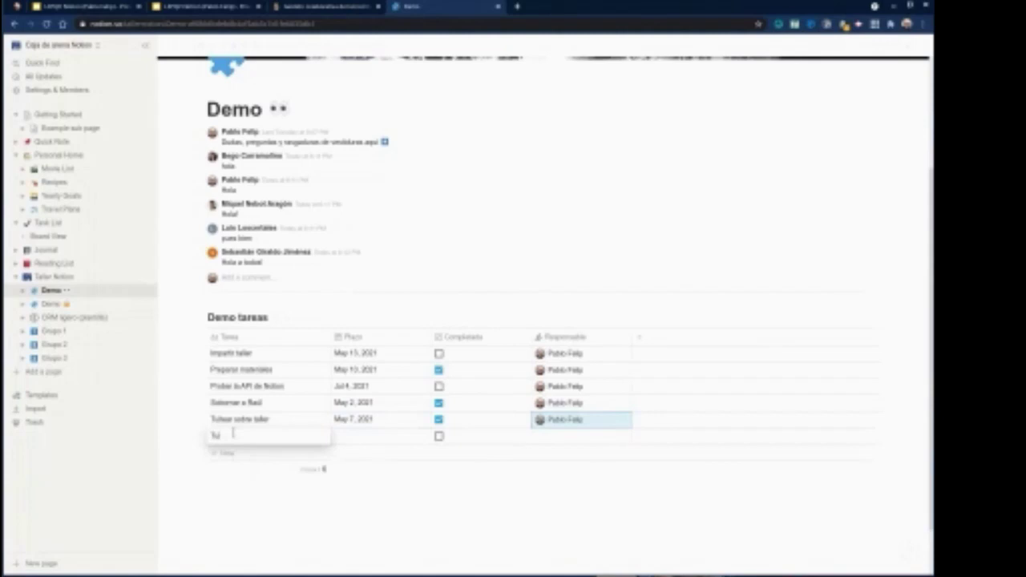
text(ear sobre la taza)
click(352, 435)
click(355, 435)
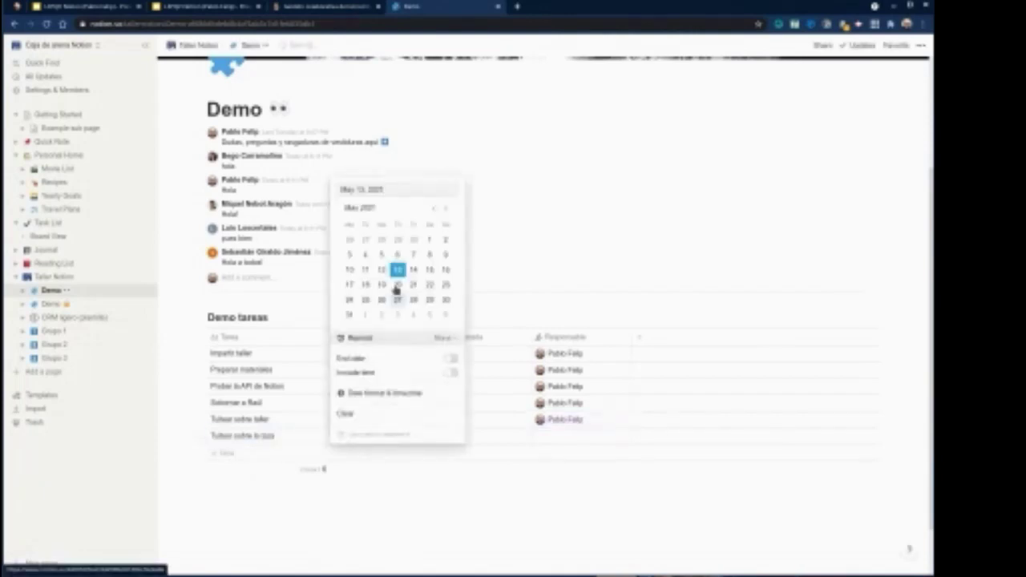
click(365, 270)
- Mark "Tuitear sobre la taza" as Completada and assign the first suggested member as its Responsable
click(490, 439)
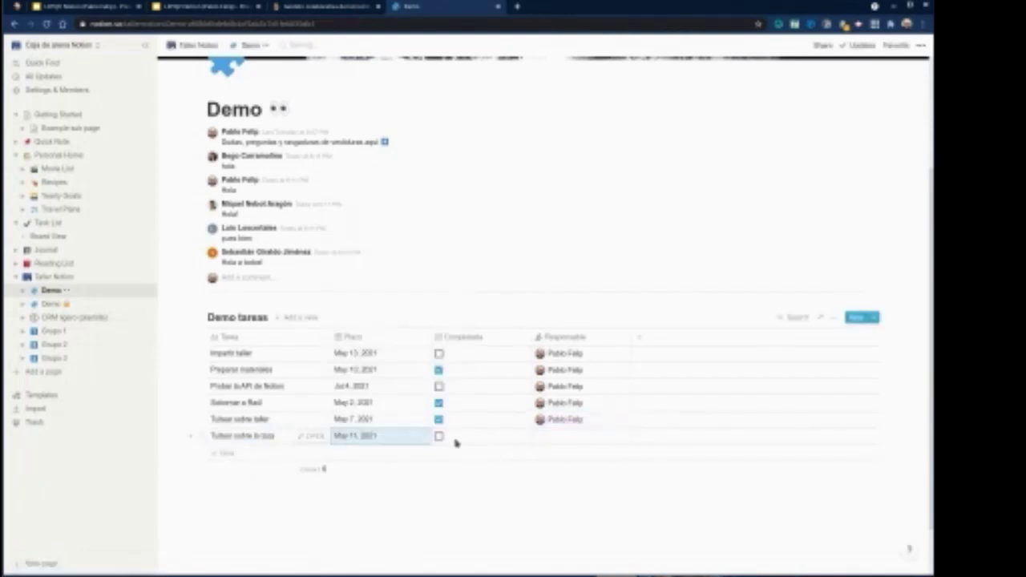
click(545, 436)
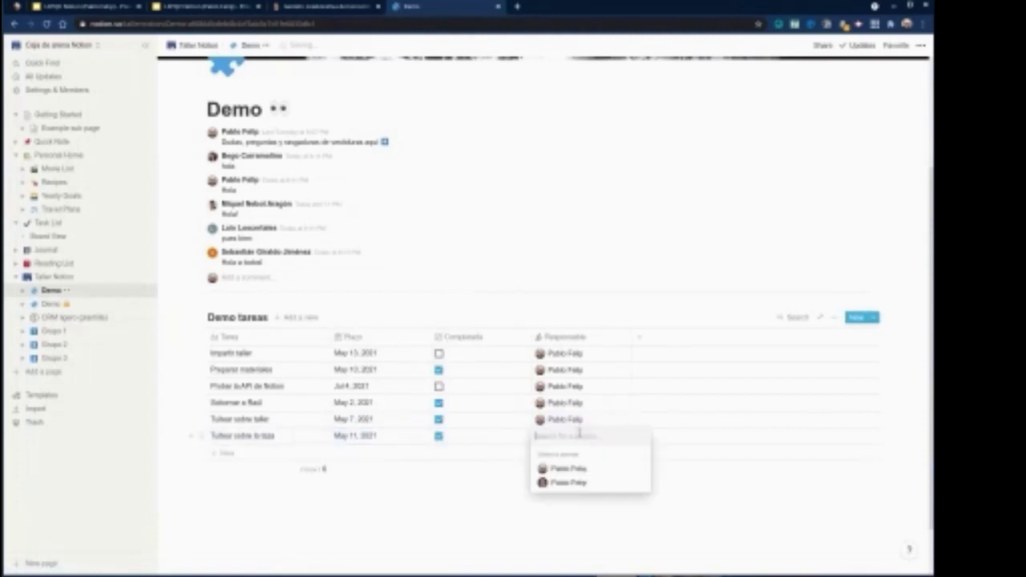
click(553, 468)
- Add a seventh row with the task "Tuitear Zenkius" and set its Plazo to May 14, 2021
click(238, 456)
click(238, 456)
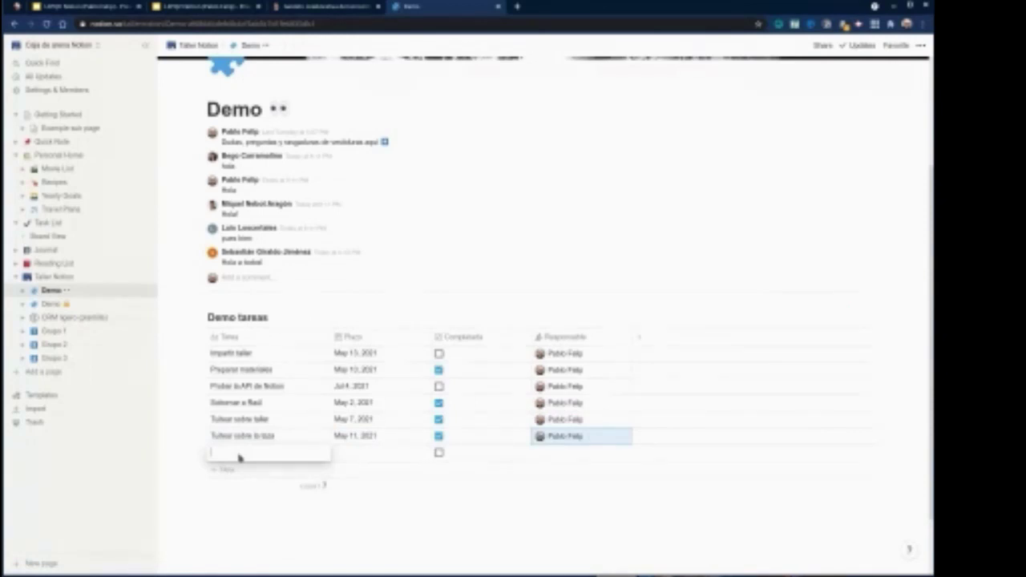
text(Subor)
text( dibujo)
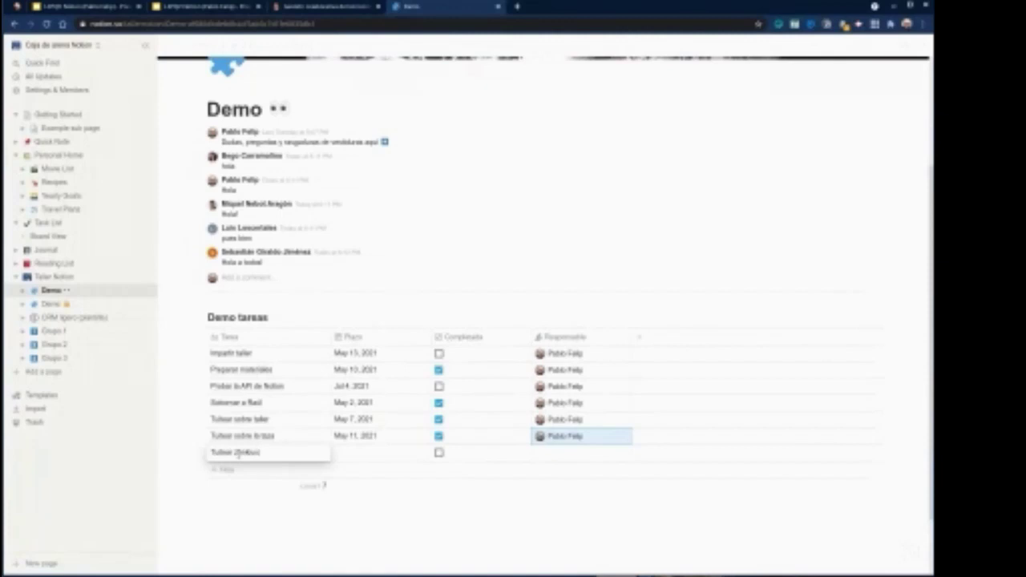
click(363, 453)
click(412, 286)
click(586, 206)
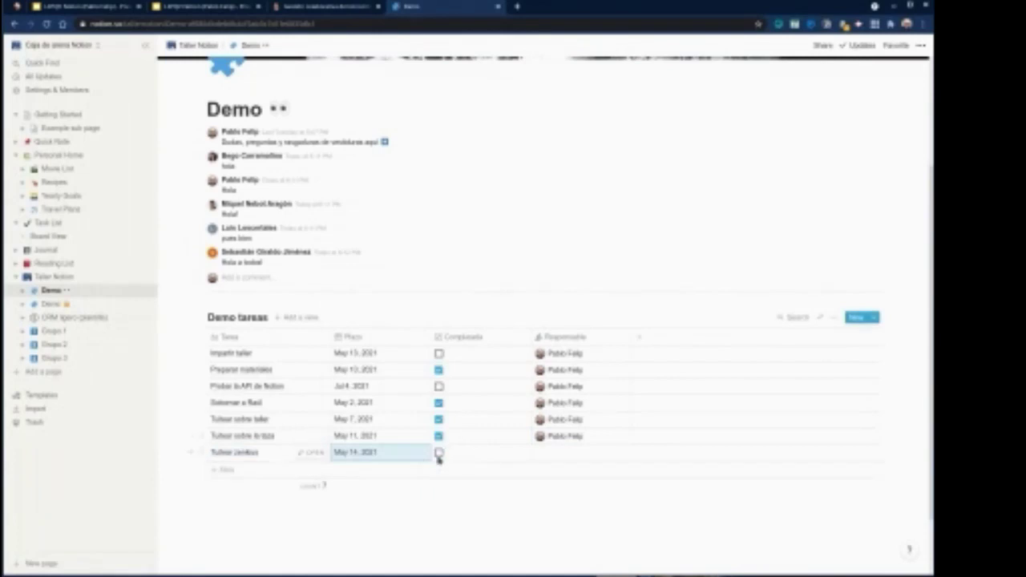
- Assign the first suggested member as Responsable for the seventh task
click(570, 453)
click(566, 484)
click(508, 261)
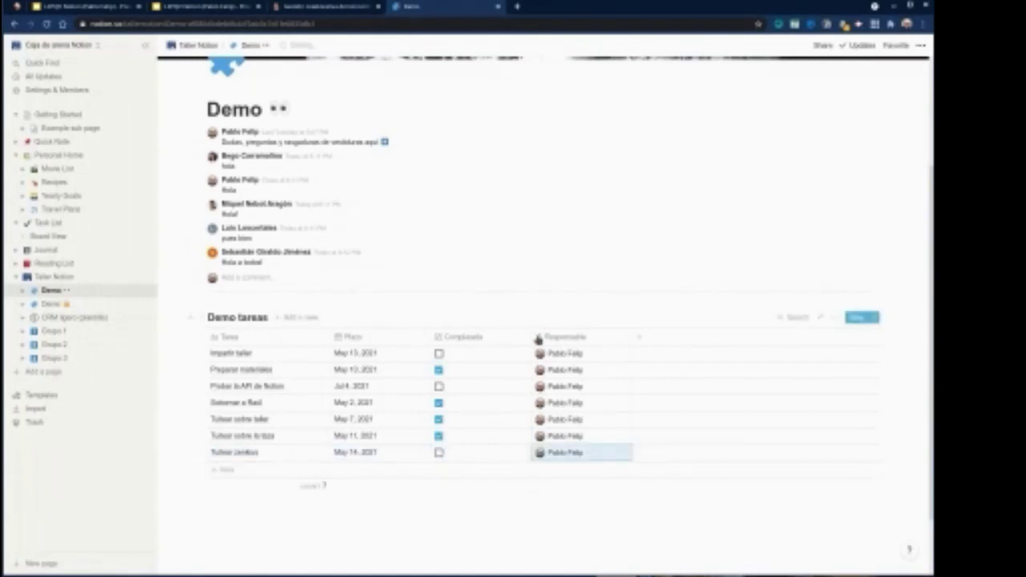
- Narrow the Completada and Tarea columns of the Demo tareas table slightly
drag(531, 336, 507, 336)
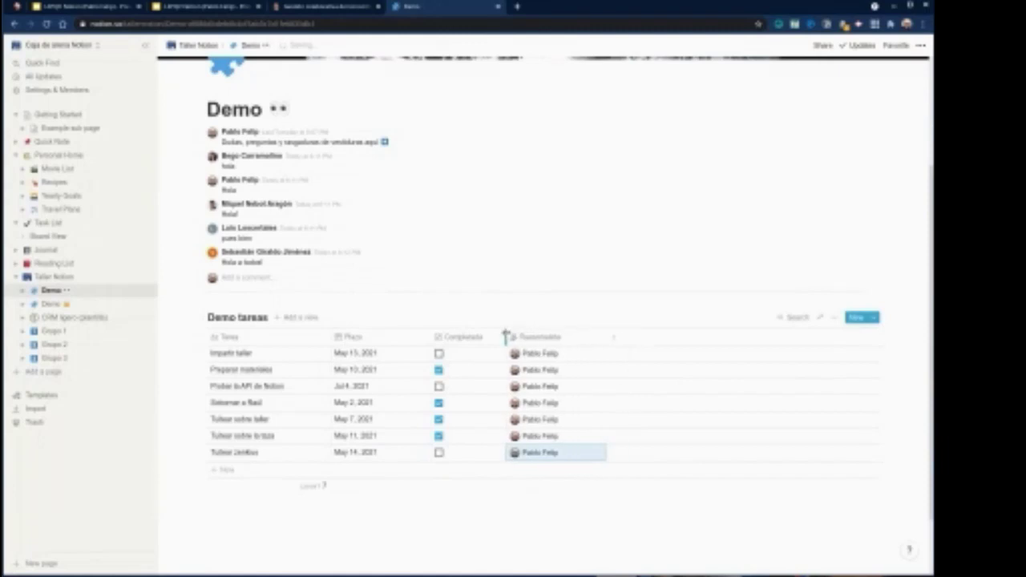
click(540, 452)
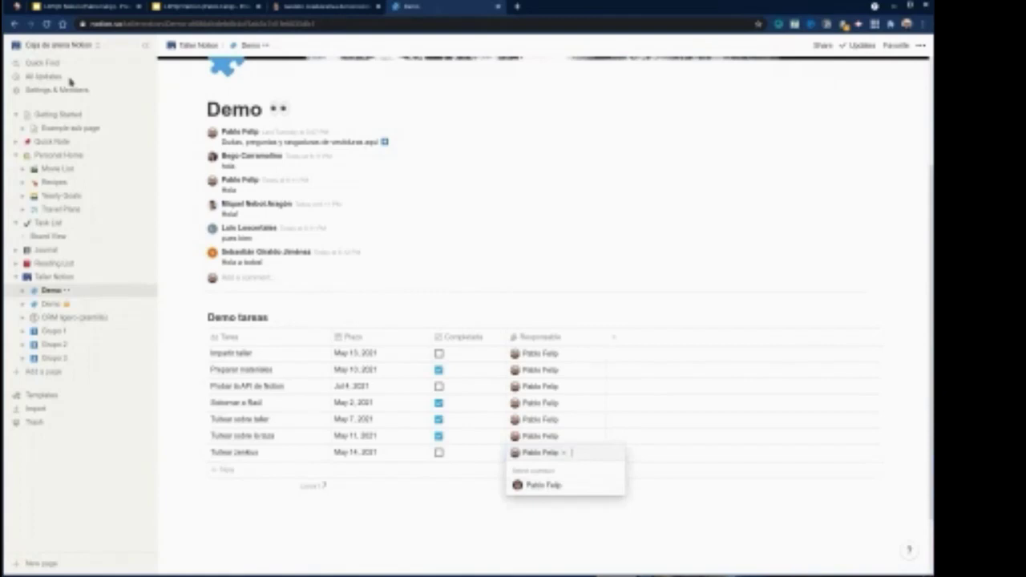
key(Escape)
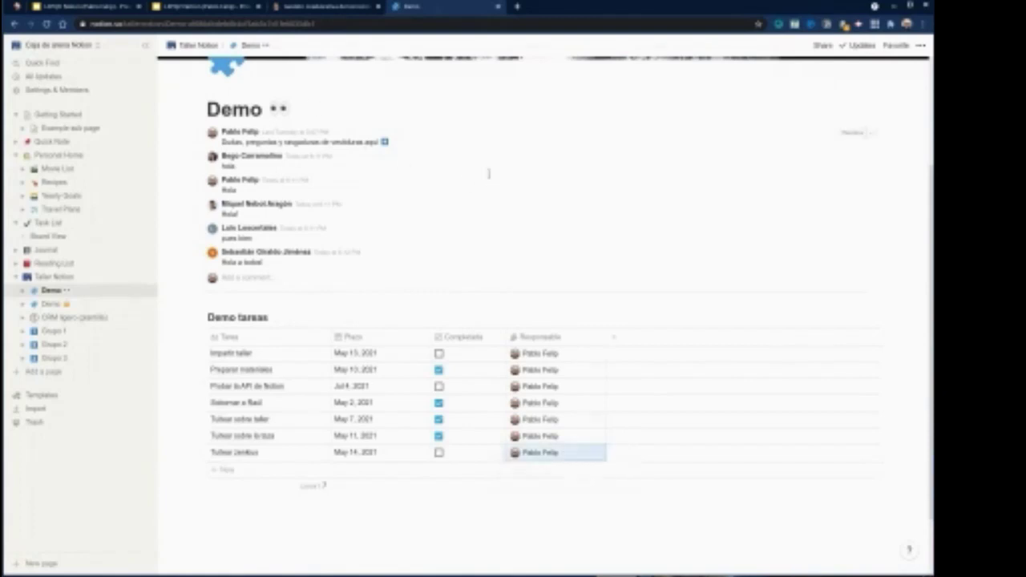
drag(329, 337, 314, 337)
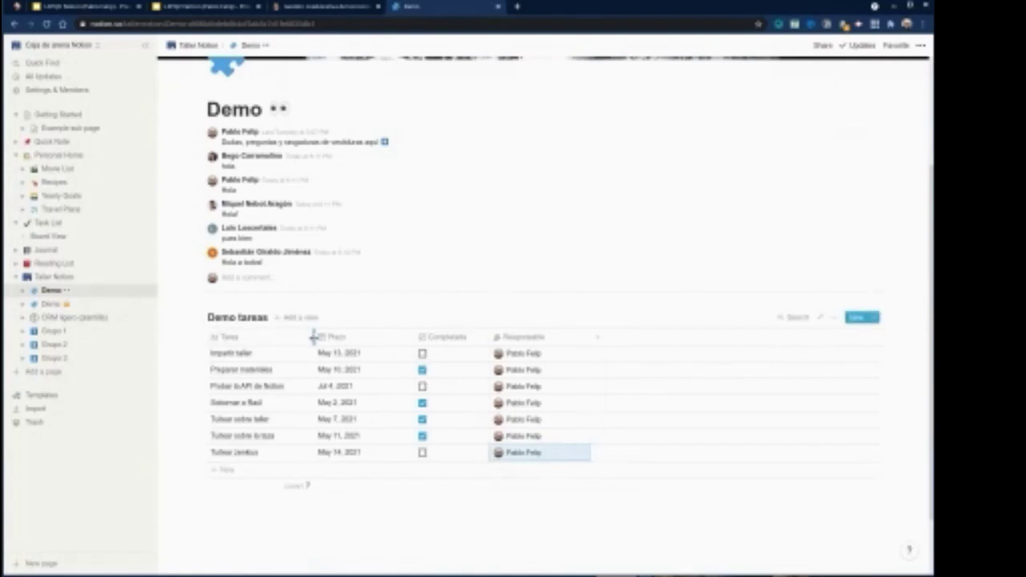
- Add a new column after Responsable in the Demo tareas table and set its property type to Formula
click(597, 337)
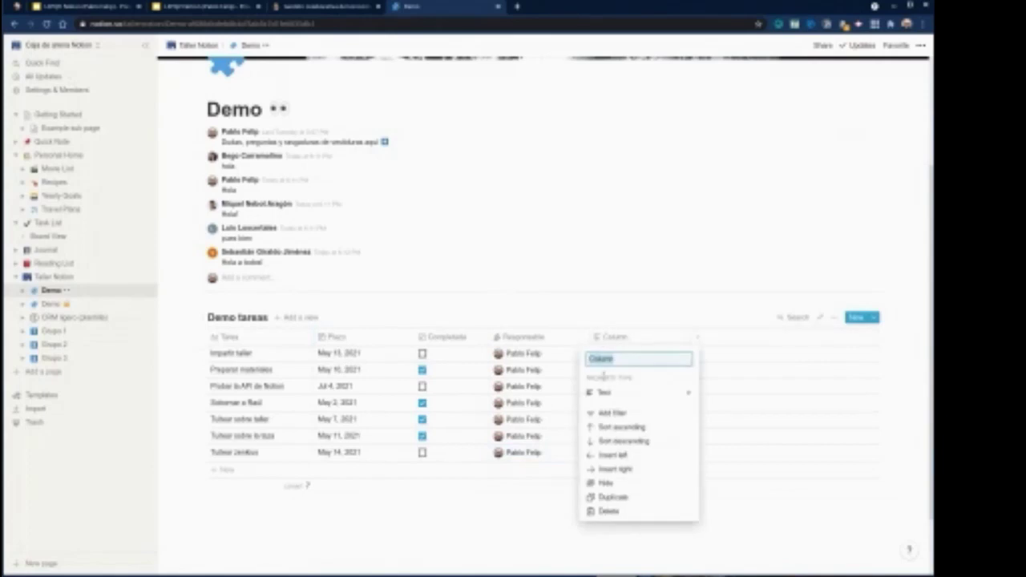
mouse_move(606, 394)
scroll(725, 415, down, 3)
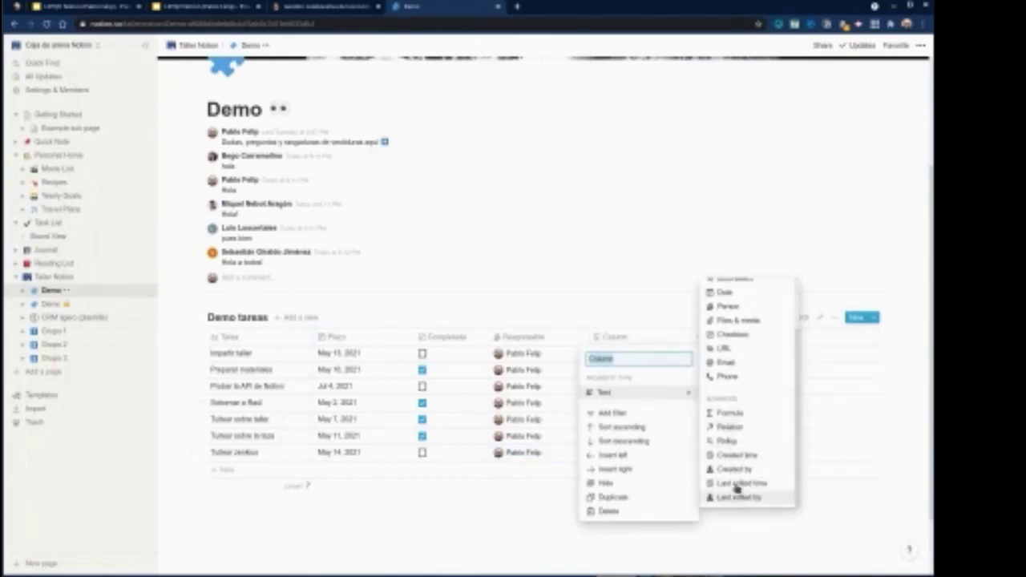
click(736, 413)
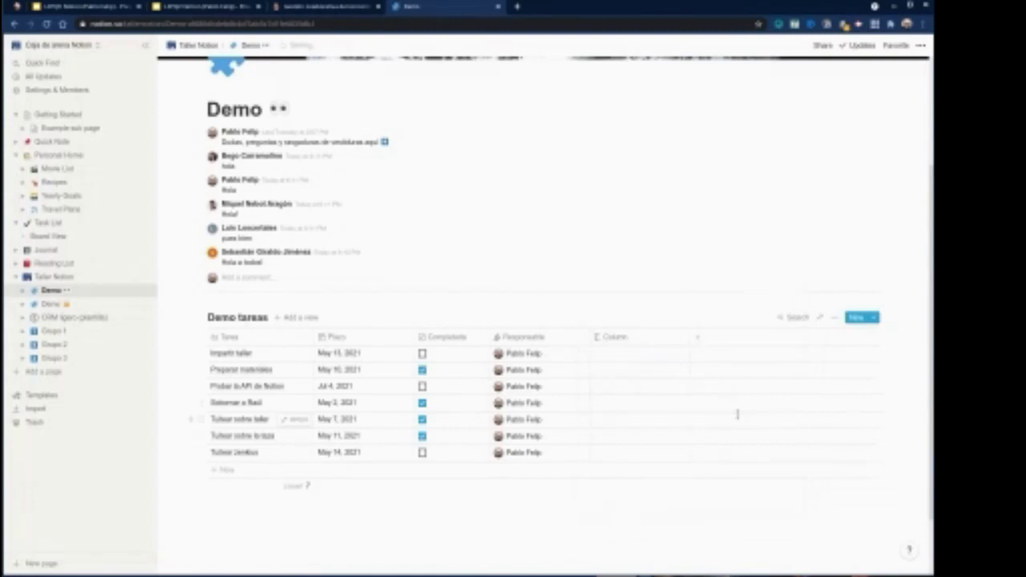
click(619, 338)
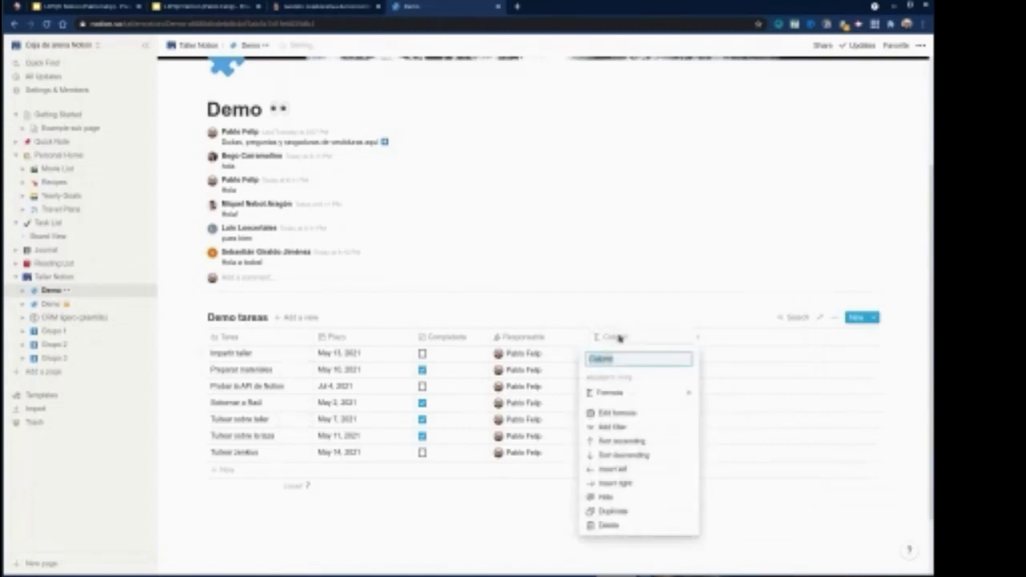
click(607, 220)
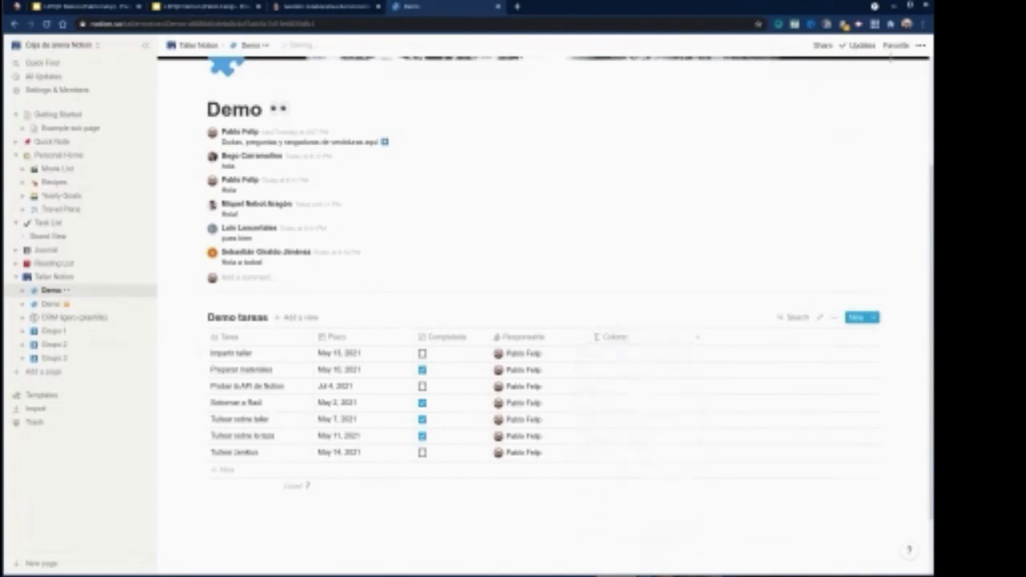
- Examine the sources from which content can be imported into the Demo page
click(921, 46)
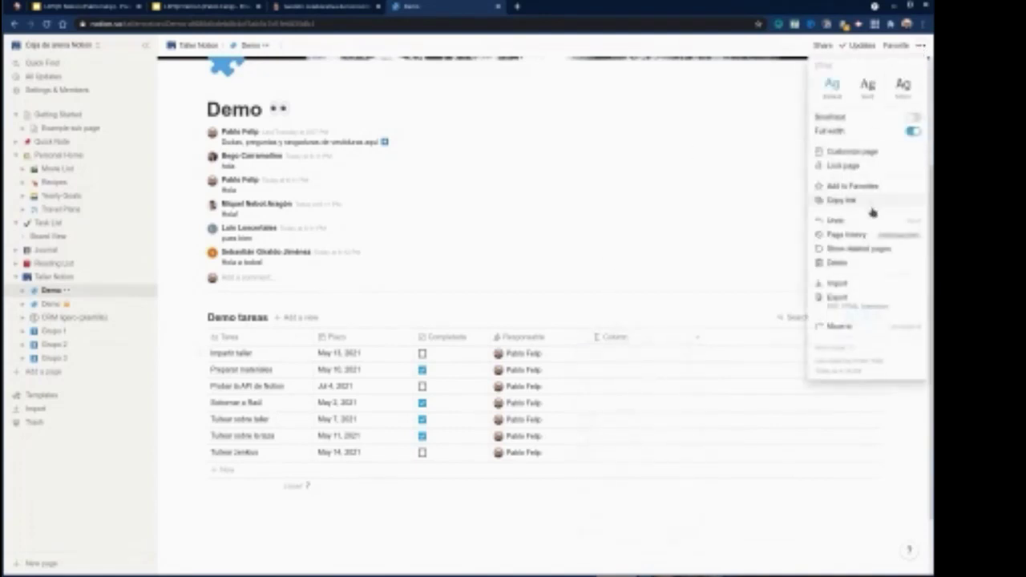
click(847, 284)
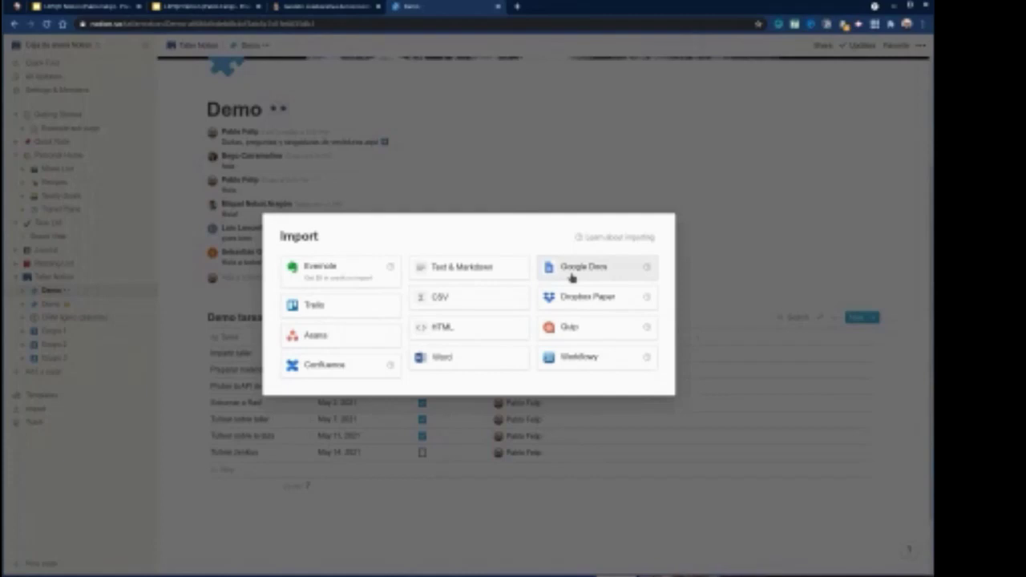
click(616, 198)
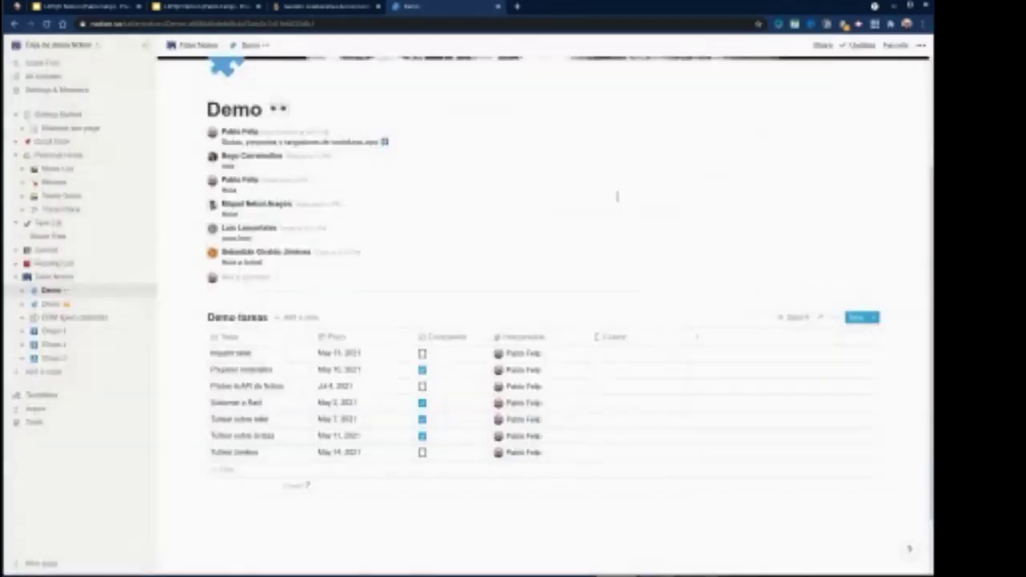
- Search the JoyPixels emoji picker for "semaforo" and "traffic", and pick the horizontal traffic light emoji for the formula column's name
click(628, 343)
click(778, 24)
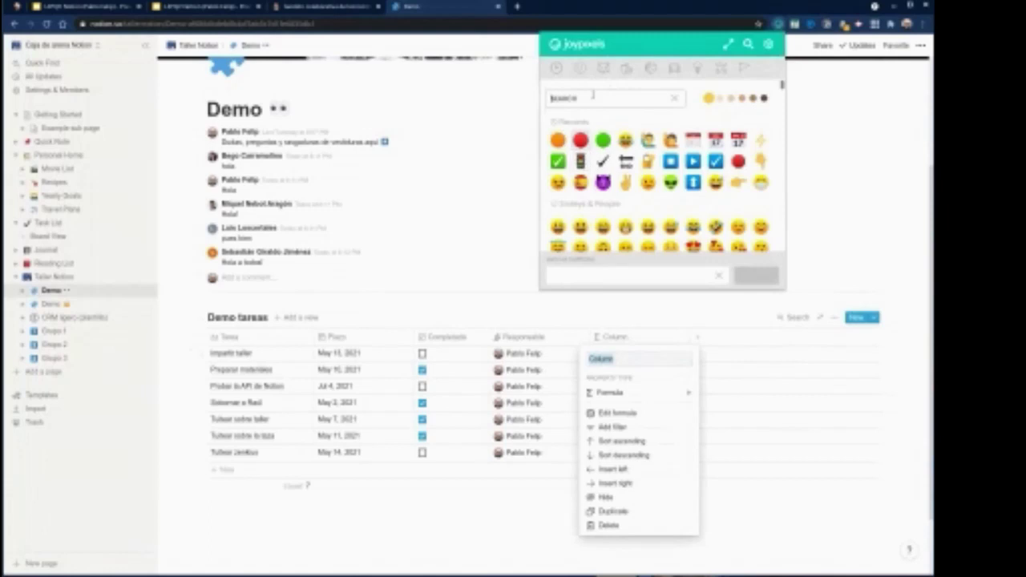
text(sentimen)
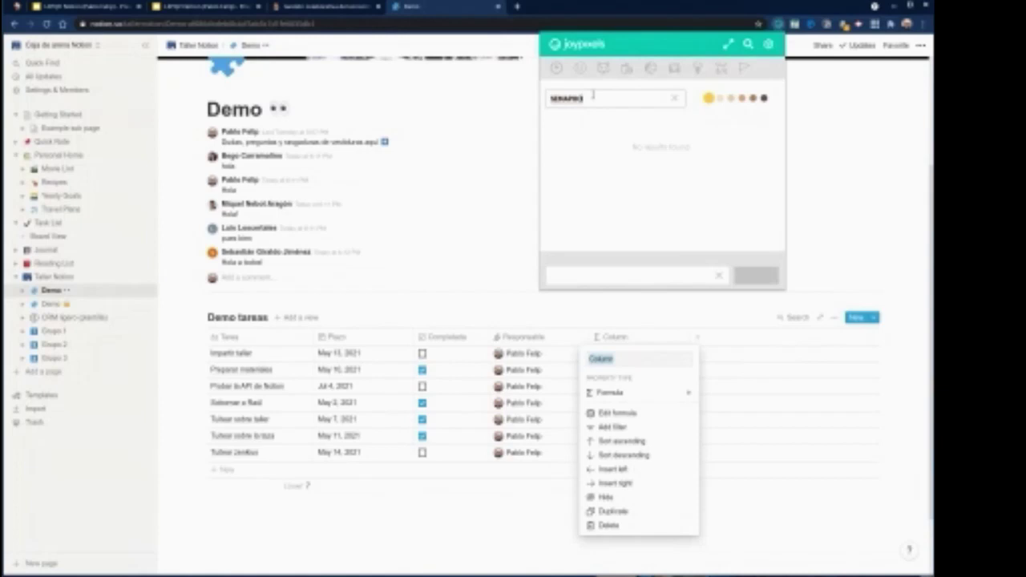
key(BackSpace)
key(BackSpace)
key(BackSpace)
key(BackSpace)
key(BackSpace)
key(BackSpace)
key(BackSpace)
text(traffic)
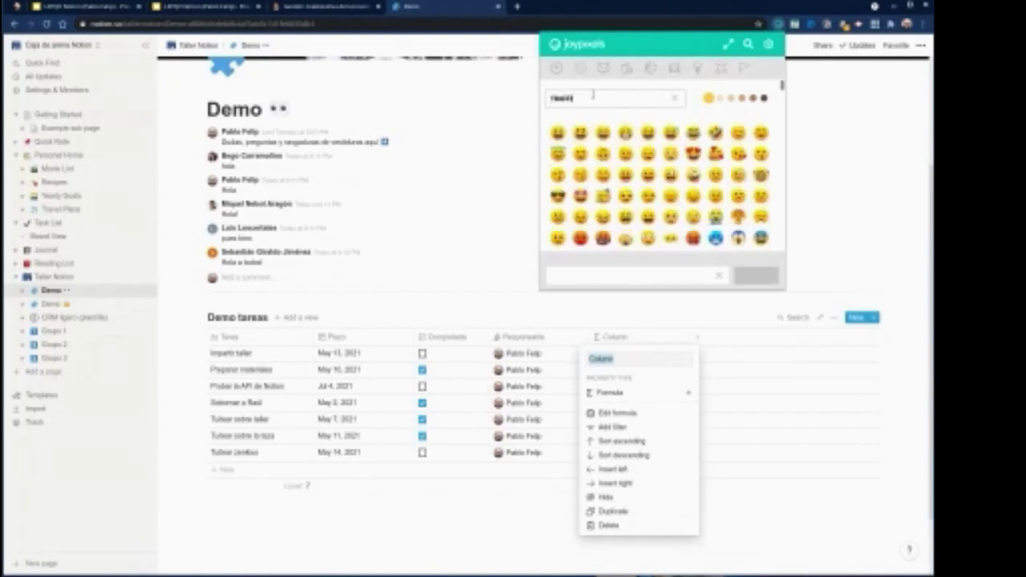
click(582, 134)
- Rename the formula column with only the horizontal traffic light emoji 🚥
click(647, 359)
text(🚥)
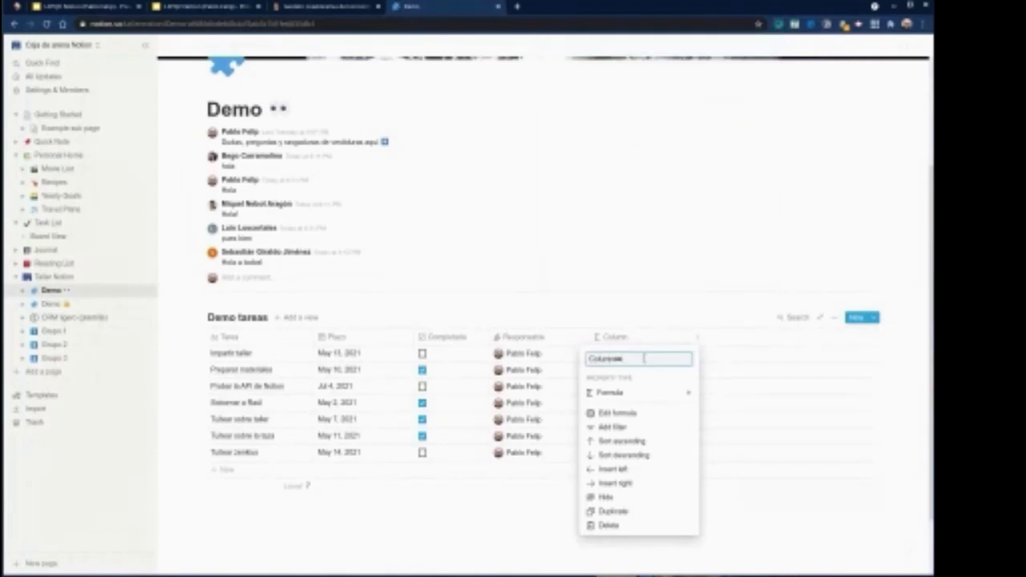
key(BackSpace)
key(BackSpace)
key(BackSpace)
key(BackSpace)
key(BackSpace)
key(BackSpace)
click(647, 260)
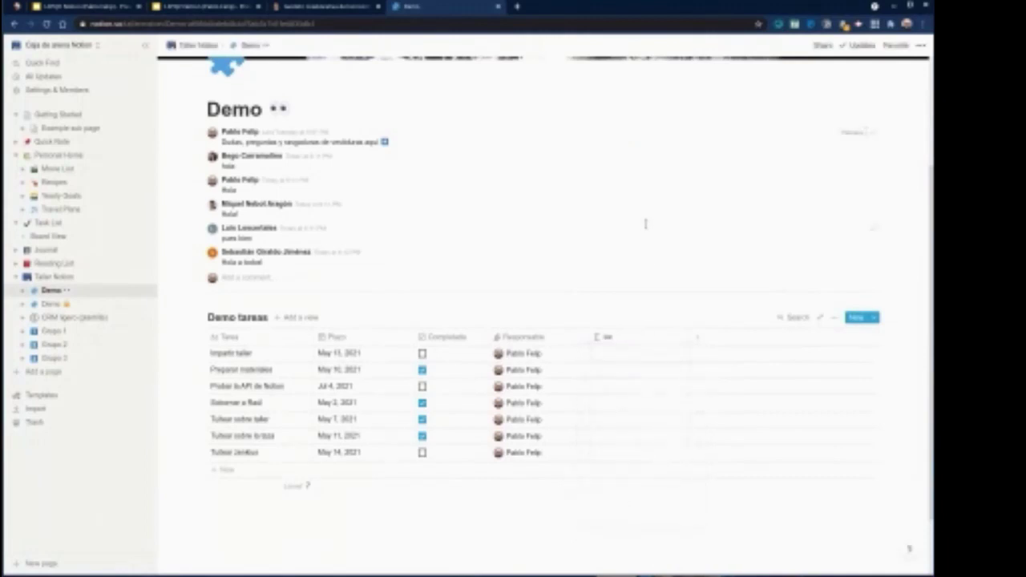
- Open the formula of the 🚥 column and examine the available properties, operators and functions, including the if operator
click(620, 358)
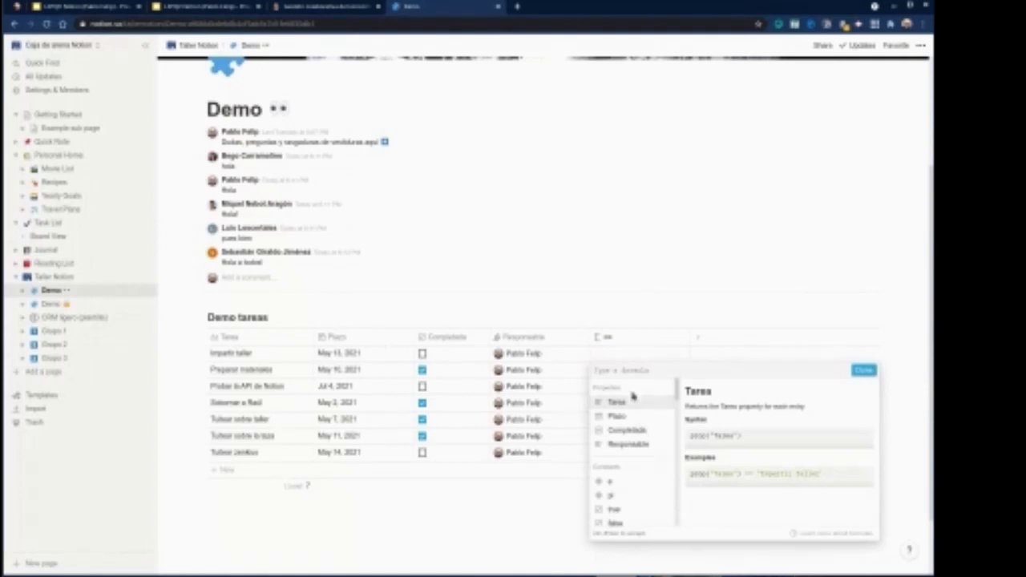
text(f)
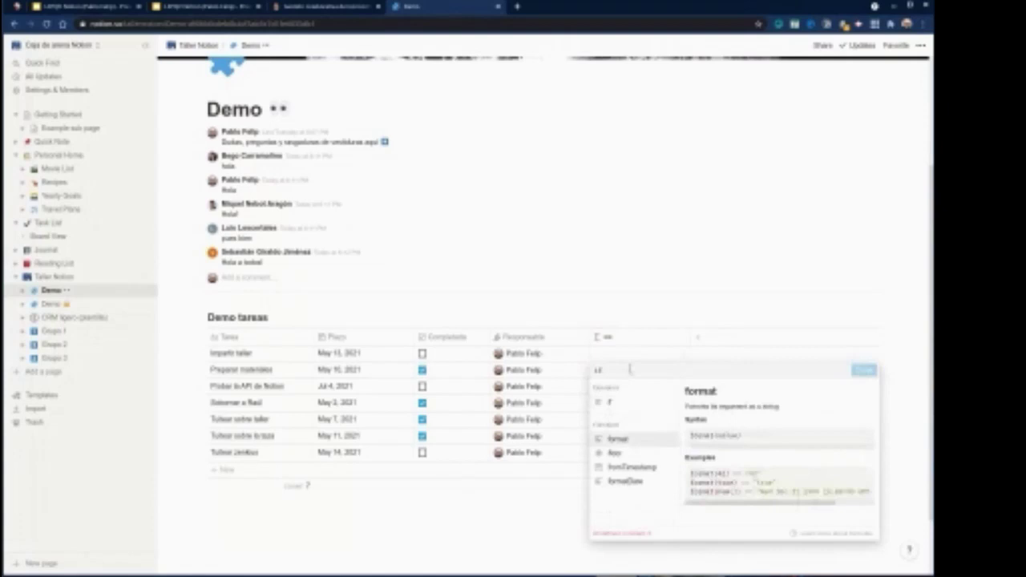
key(BackSpace)
key(Down)
key(Down)
key(Down)
key(Down)
key(Down)
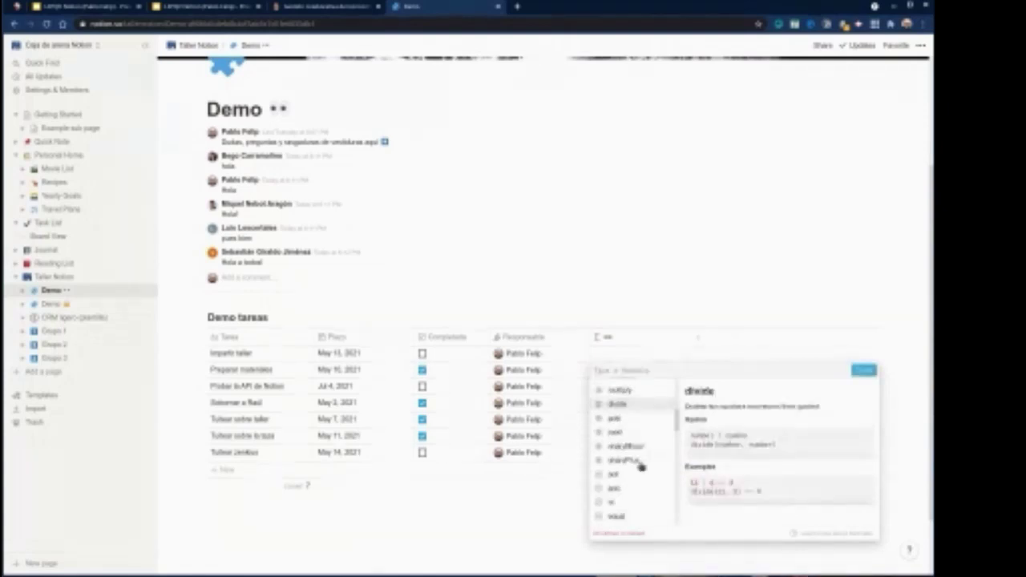
key(Down)
key(Down)
key(Down)
key(Down)
key(Down)
key(Down)
key(Down)
key(Down)
key(Down)
key(Down)
key(Down)
key(Down)
key(Down)
key(Down)
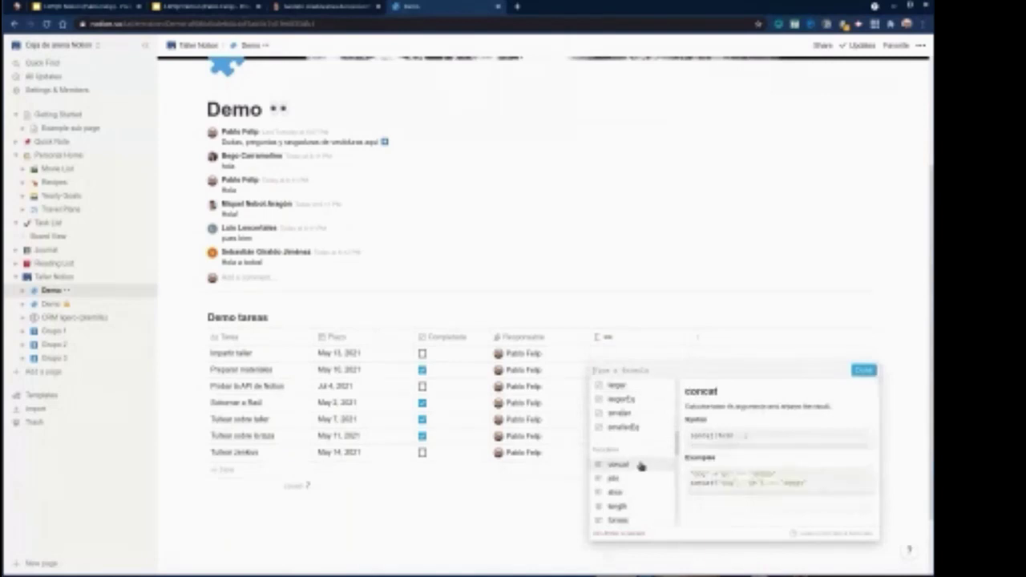
scroll(641, 467, down, 3)
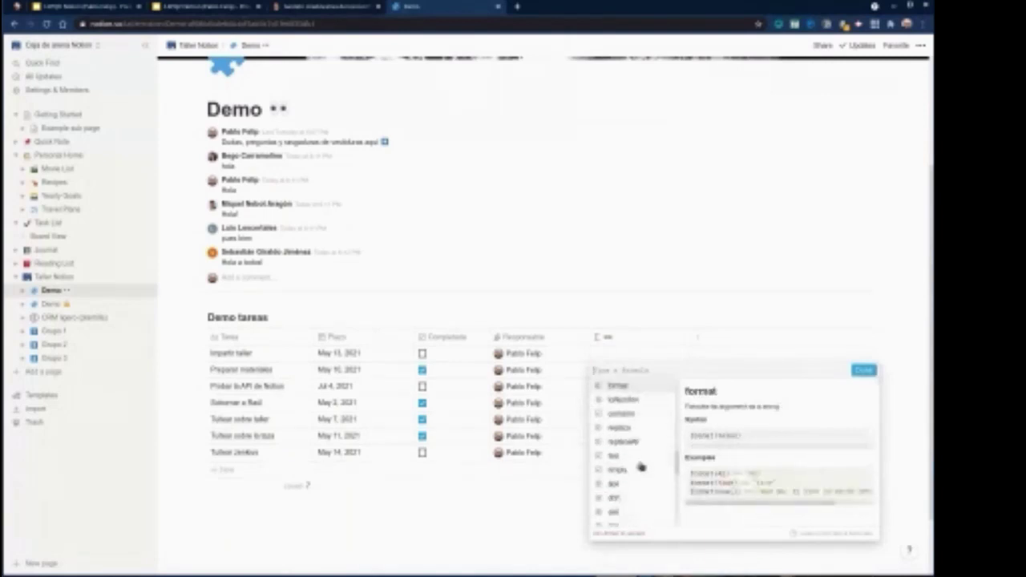
text(f)
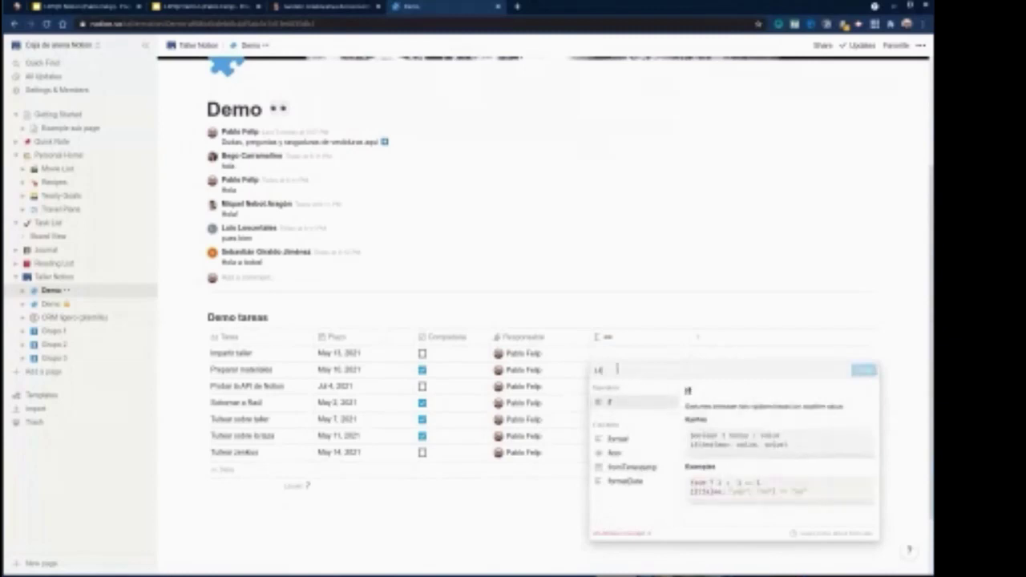
key(BackSpace)
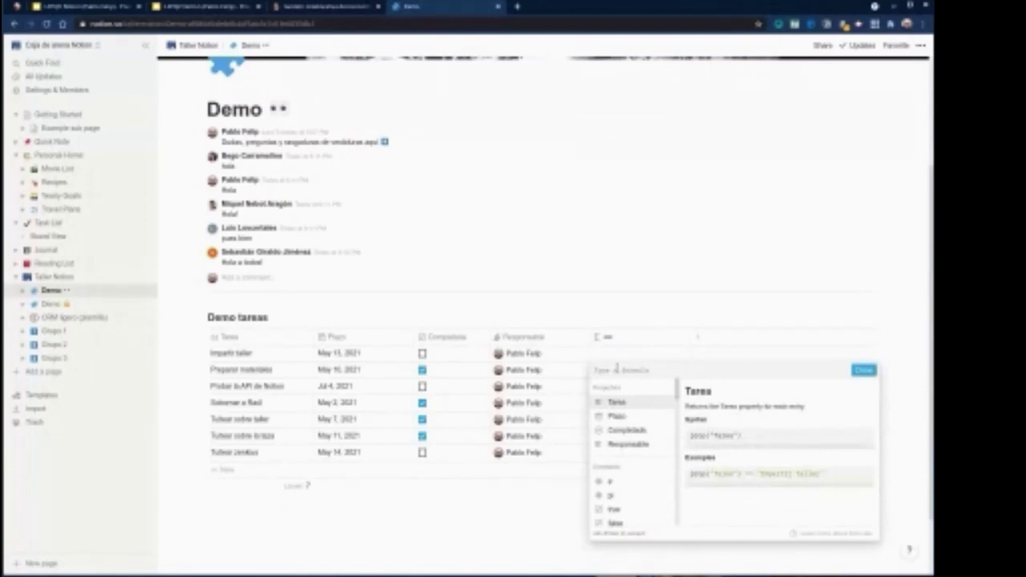
text(p)
key(BackSpace)
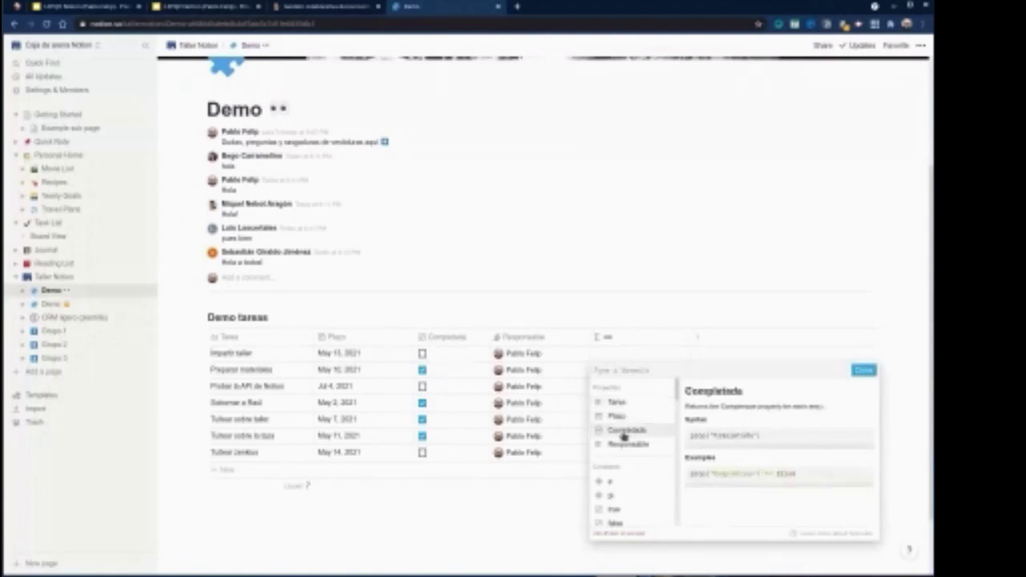
- Start the 🚥 column's formula with a condition testing whether the Completada property equals true
text(com)
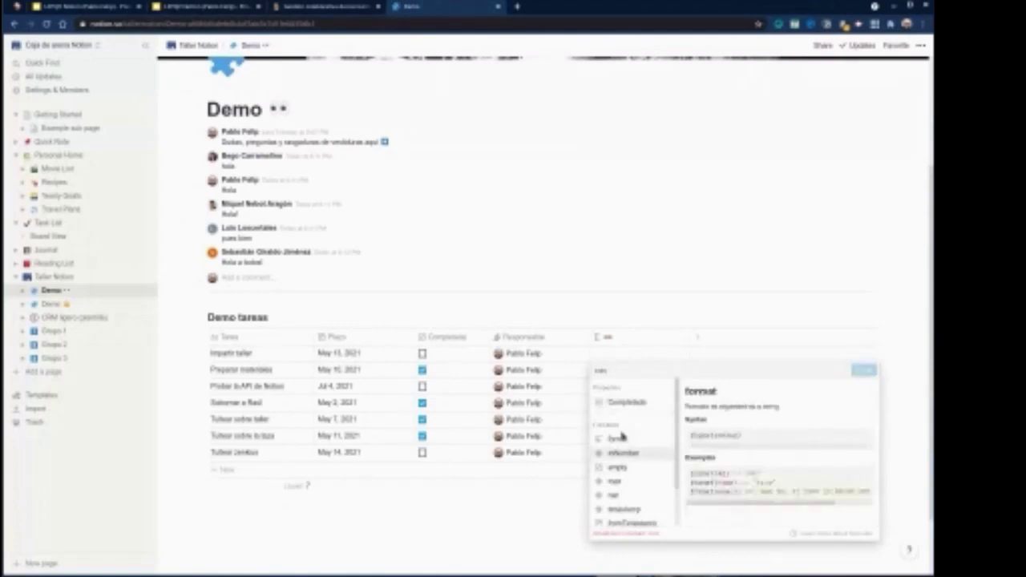
click(626, 402)
drag(594, 370, 609, 371)
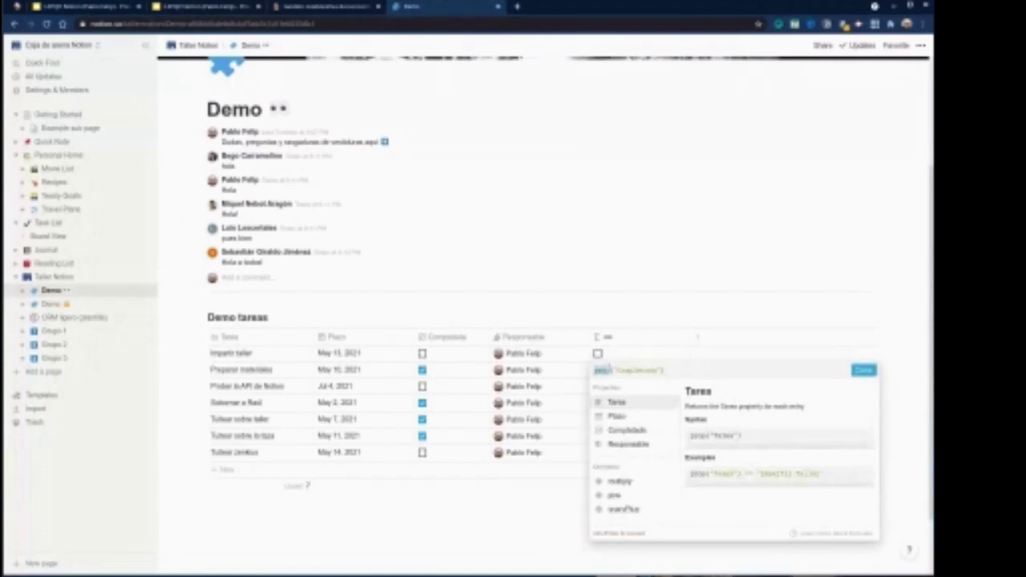
click(703, 371)
text(== )
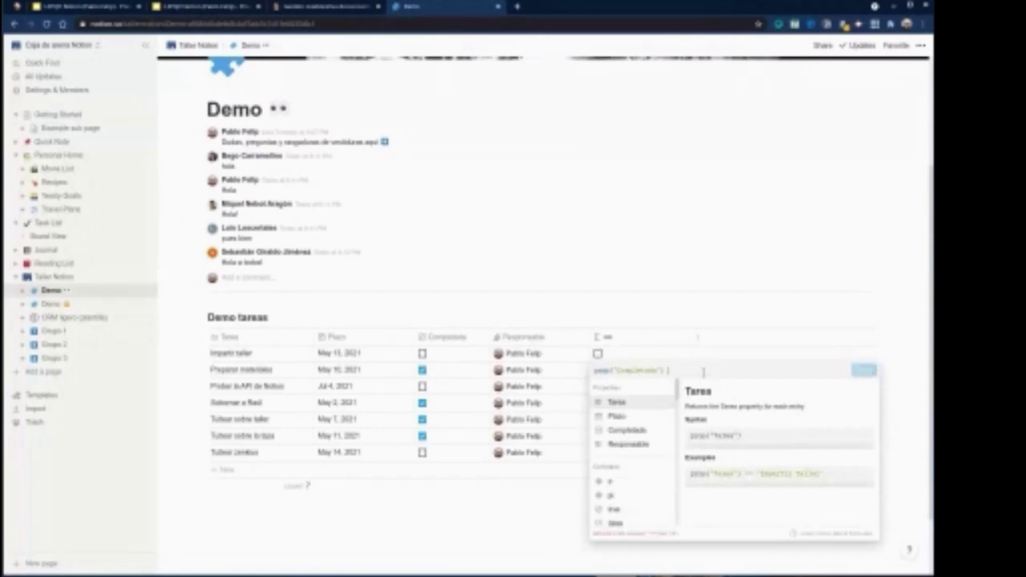
text(true ?)
- Complete the formula so that it returns 🟢 for completed tasks and 🟠 for all others, and save it
click(778, 23)
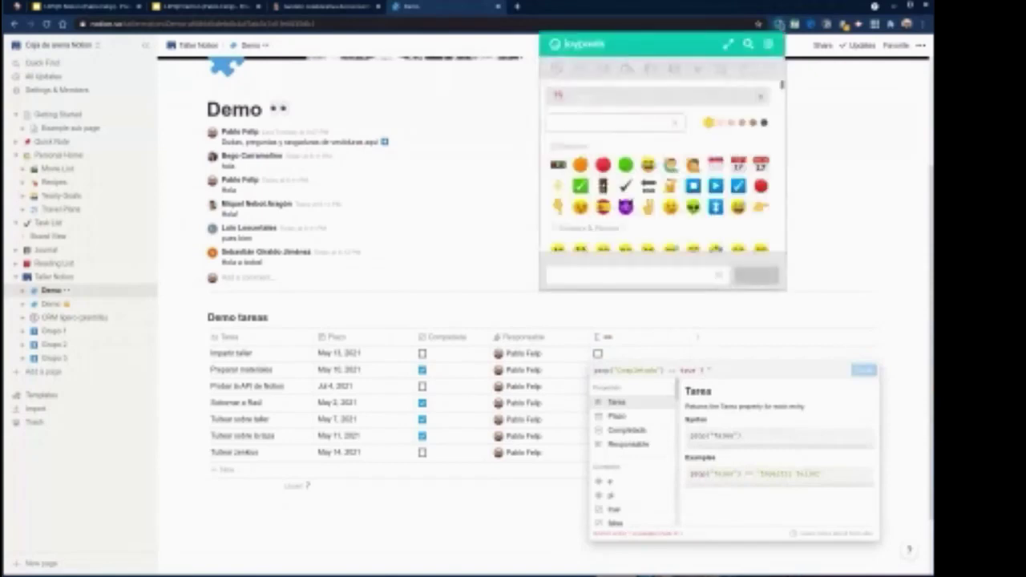
click(720, 368)
text(🟢)
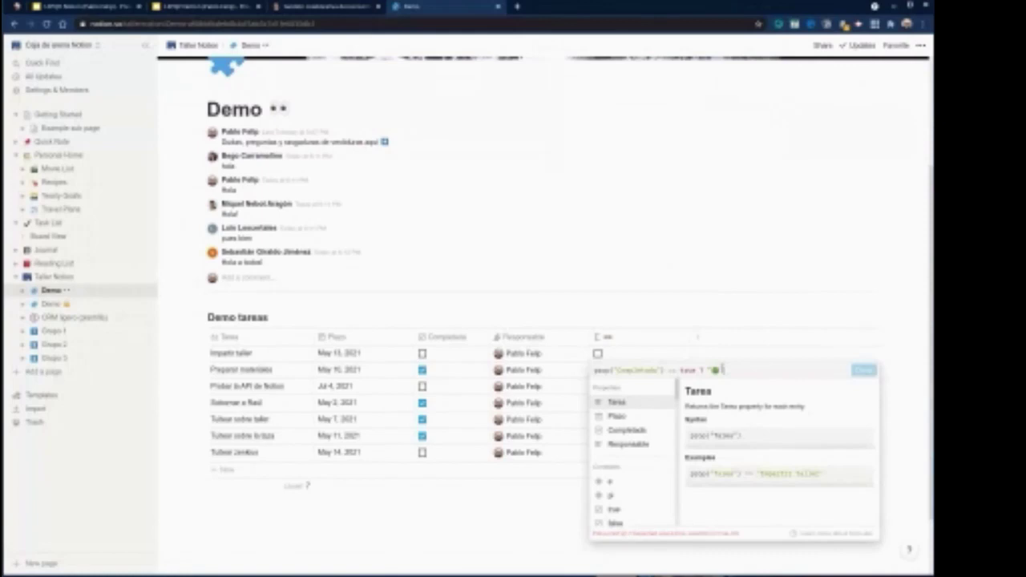
text(: "")
click(778, 24)
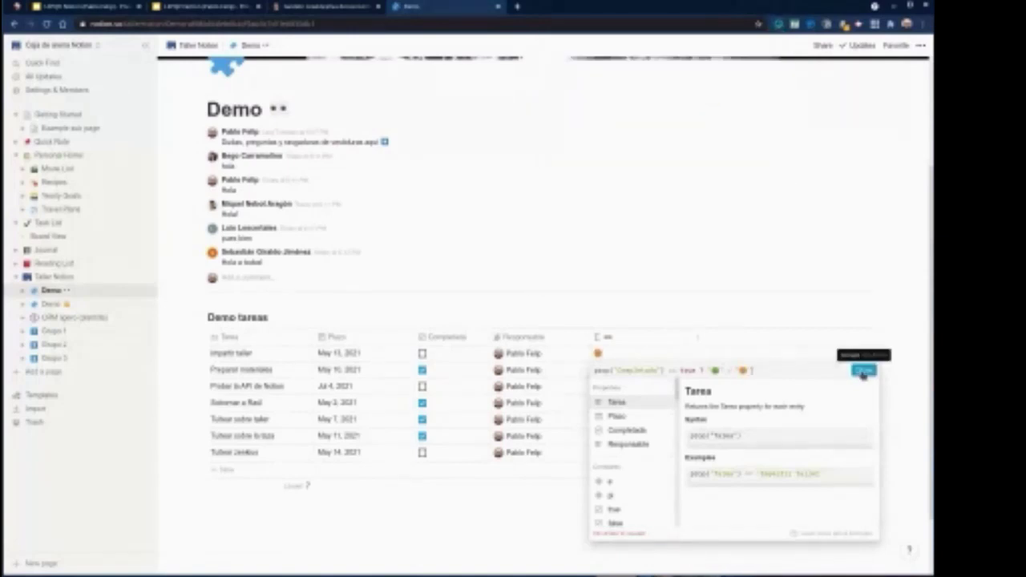
click(863, 371)
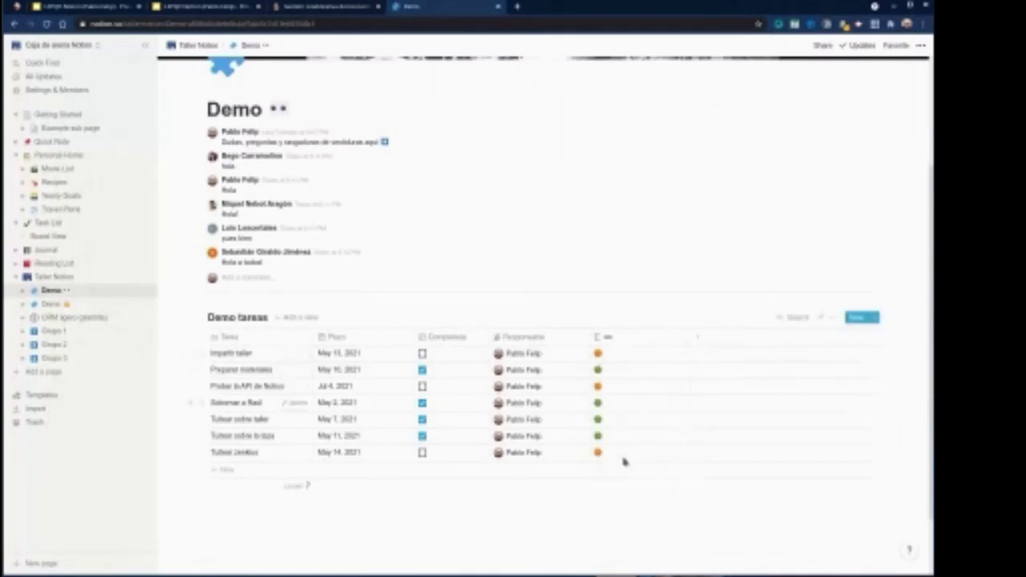
- Move the 🚥 column before Tarea as the table's first column and narrow it
click(617, 340)
drag(617, 340, 237, 340)
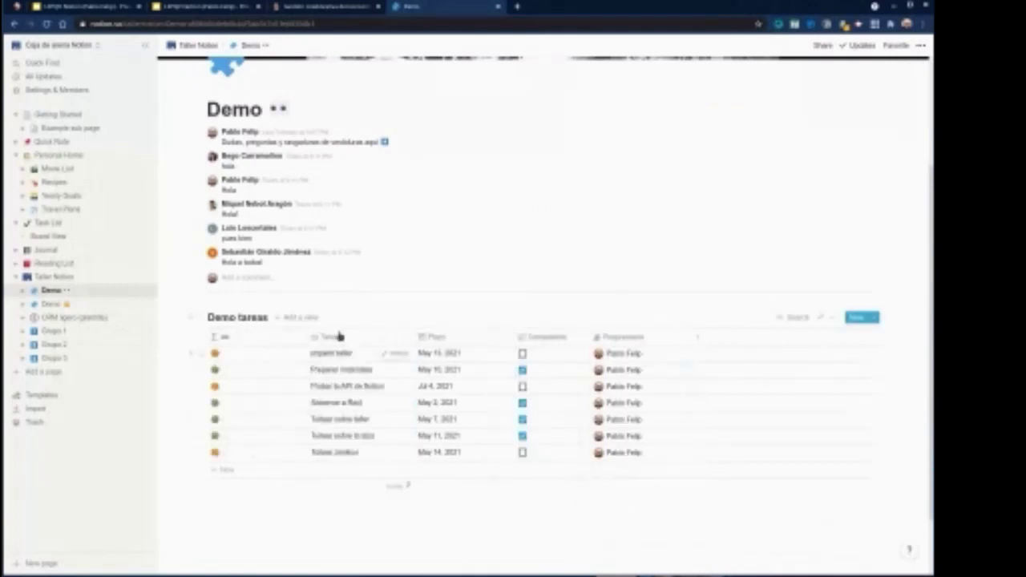
drag(305, 337, 241, 337)
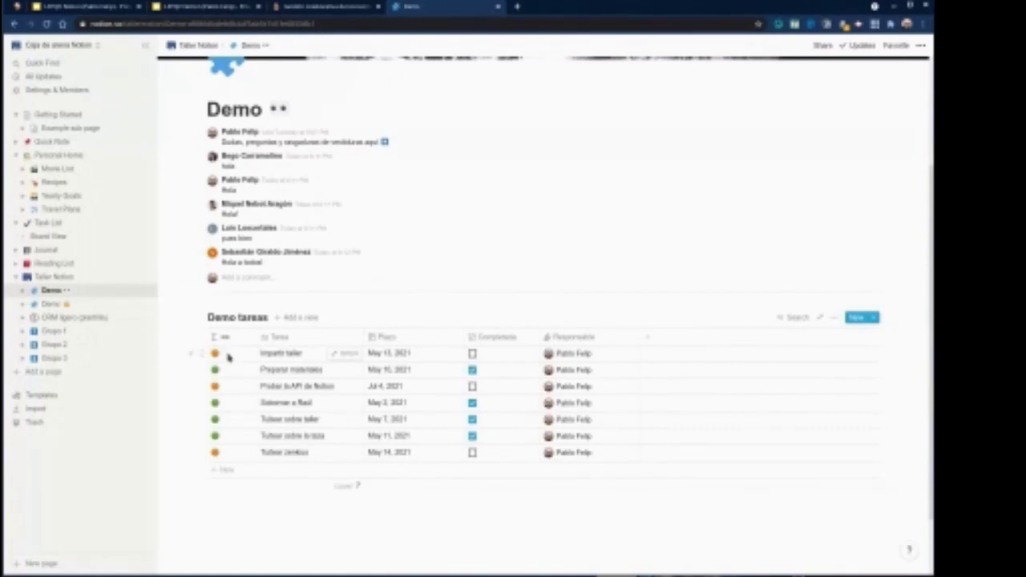
- Replace the 🟠 result in the 🚥 formula with a nested condition comparing the Plazo property with now()
click(230, 357)
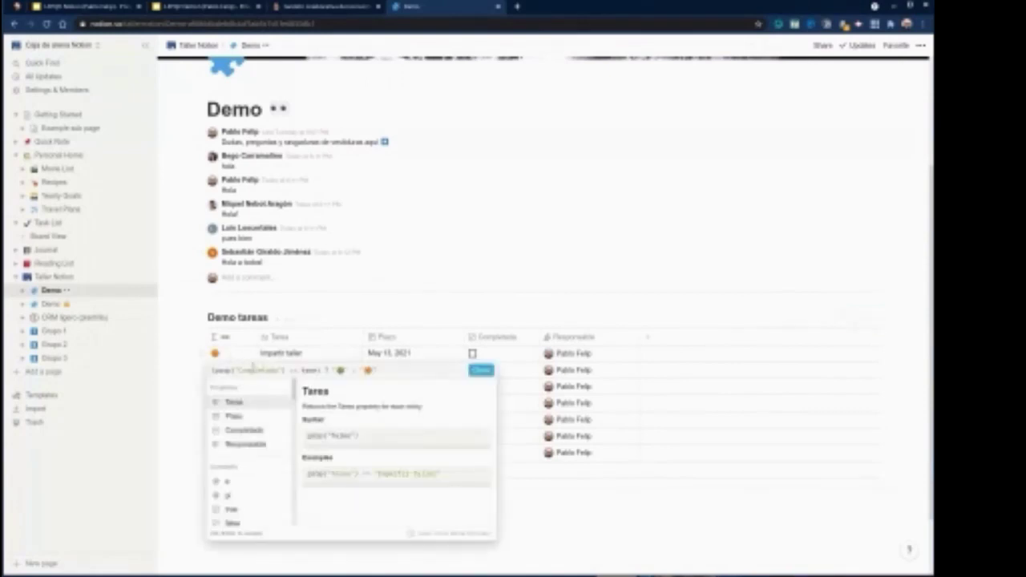
click(331, 295)
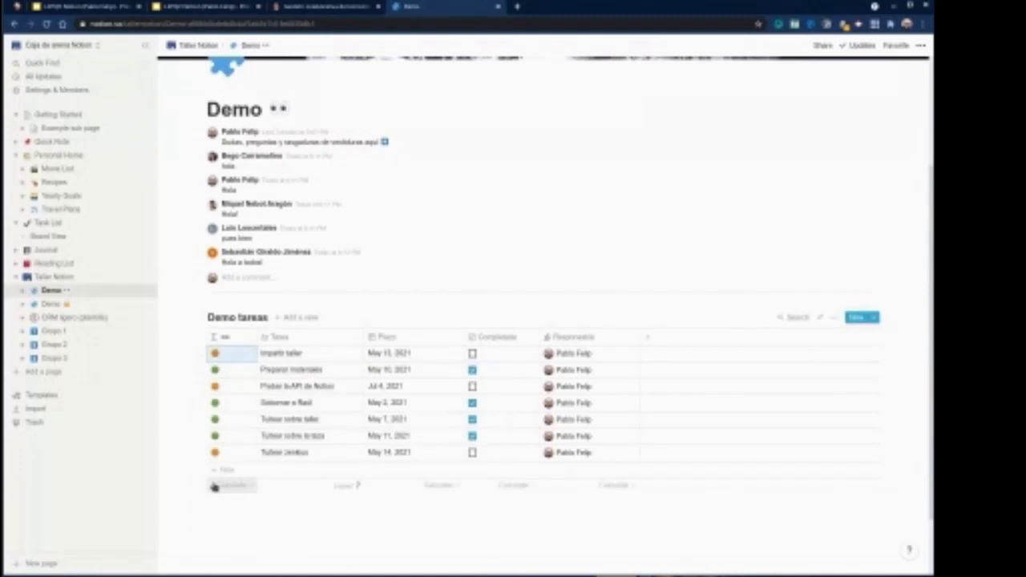
click(238, 354)
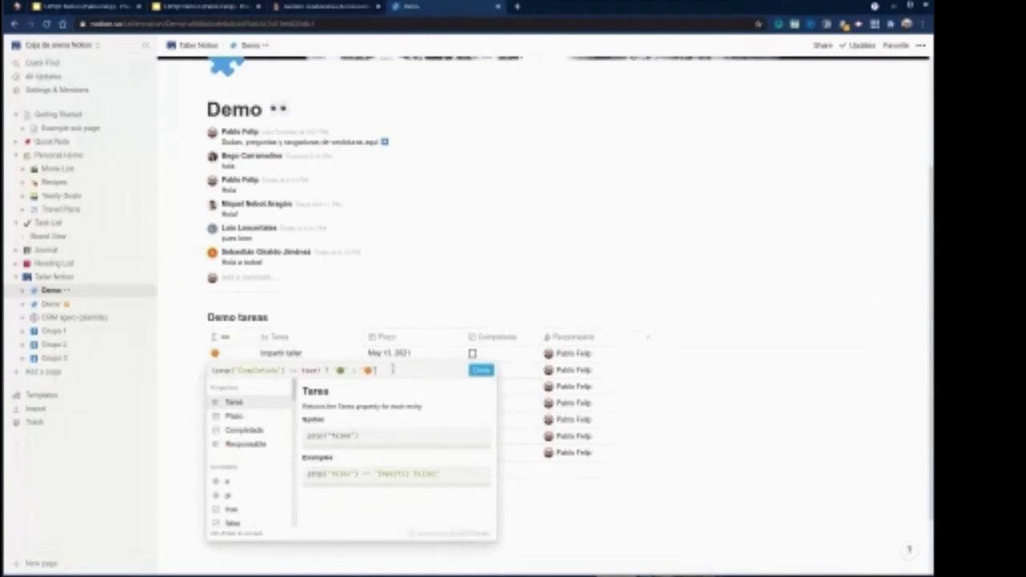
key(BackSpace)
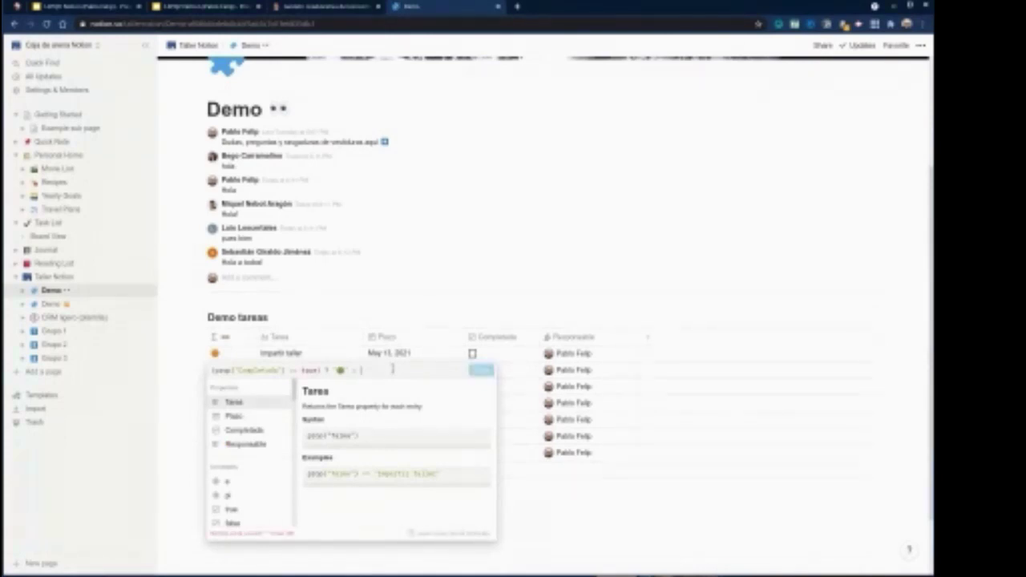
text(plaz)
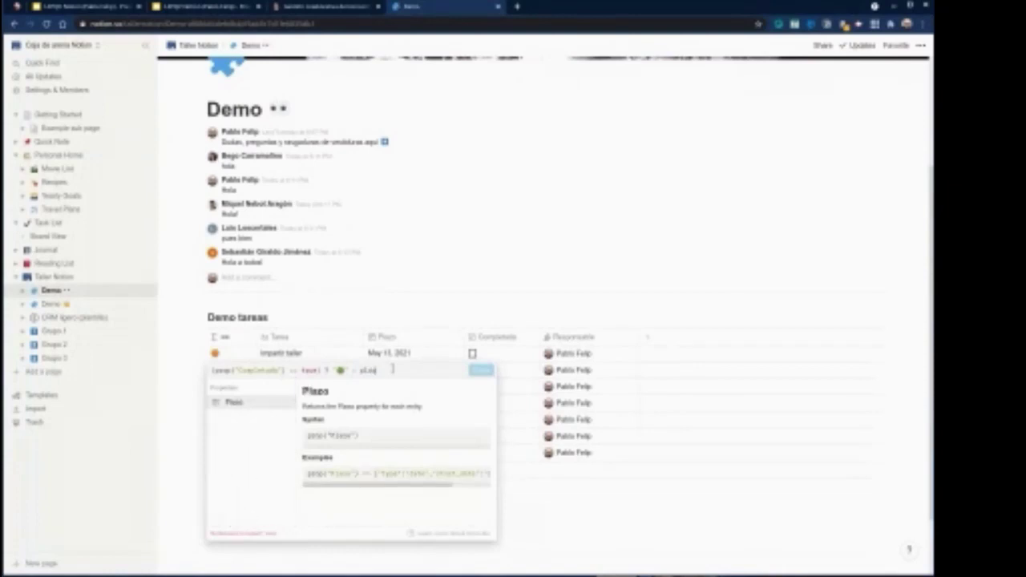
key(Return)
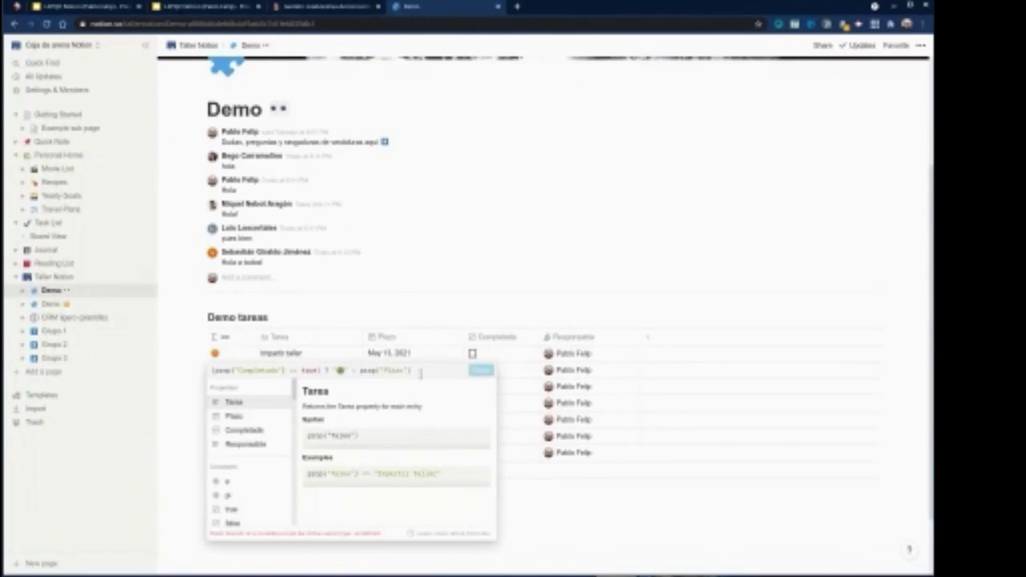
text(-)
text( no)
key(Return)
text())
text())
- Make the nested condition return 🔴 when met and 🟠 otherwise, save the formula, and test it by toggling Impartir taller's Completada checkbox twice
click(777, 24)
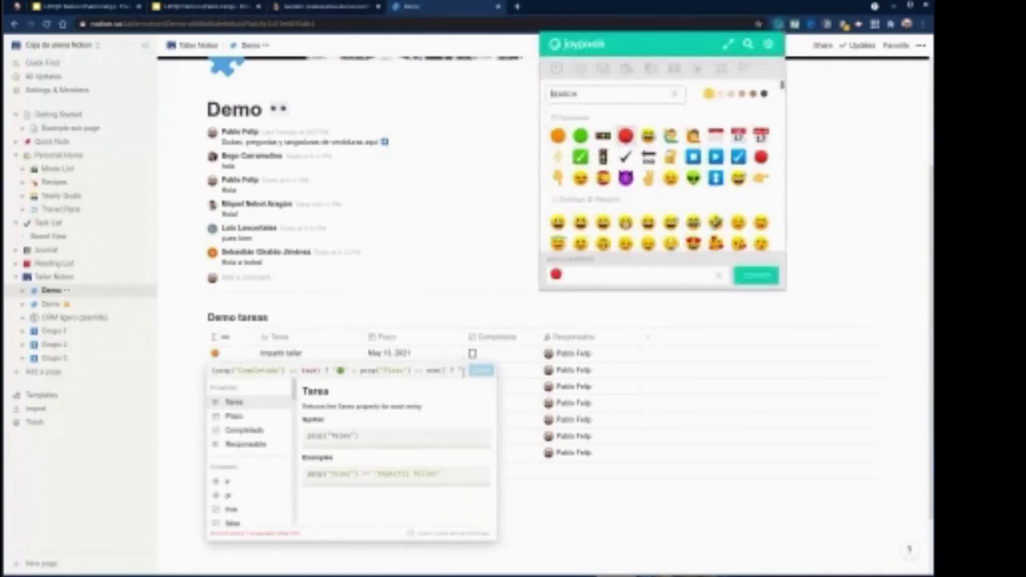
click(563, 398)
text(🔴)
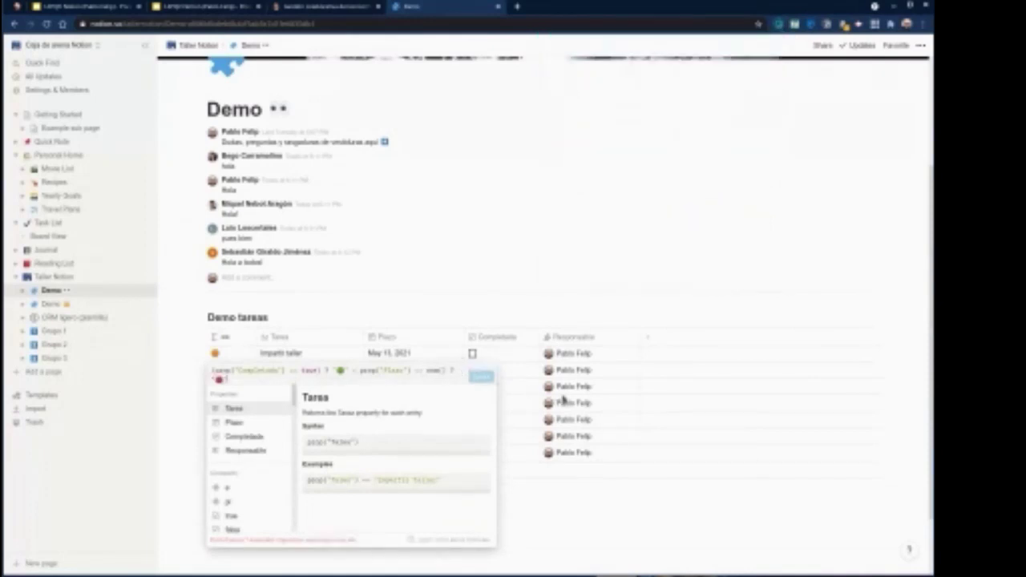
text(:)
click(777, 25)
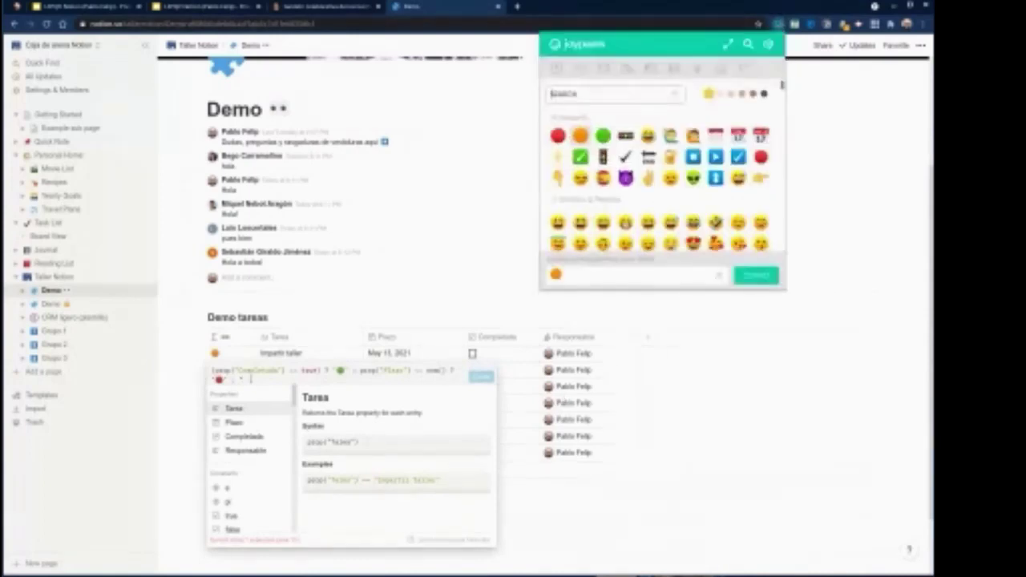
click(578, 132)
key(ctrl+v)
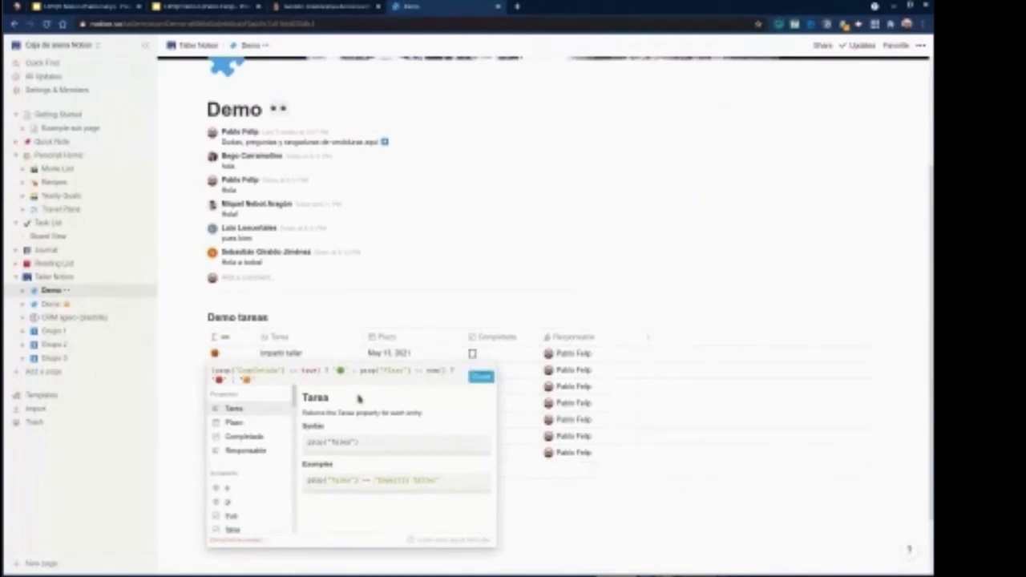
click(481, 376)
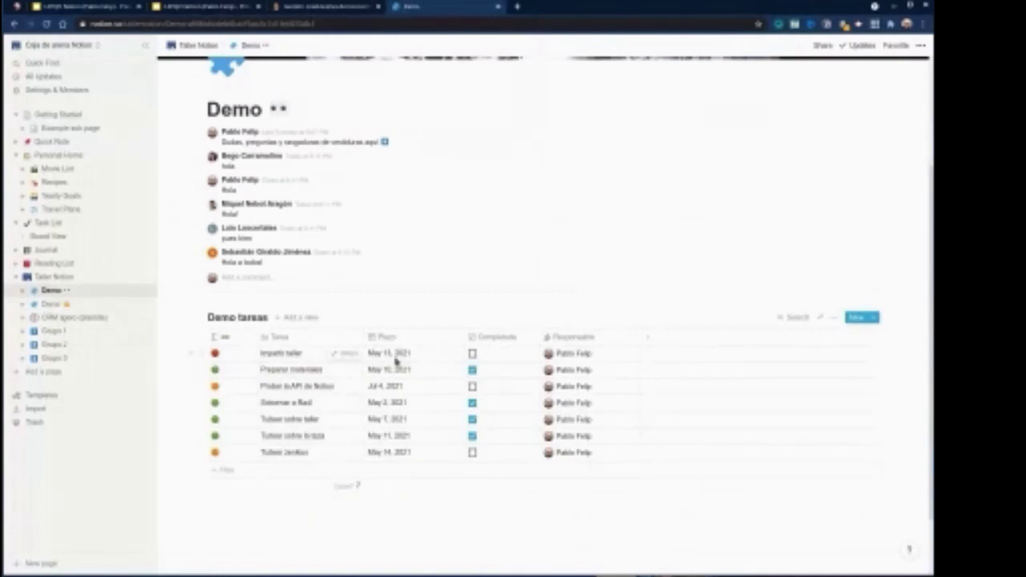
click(473, 354)
click(473, 354)
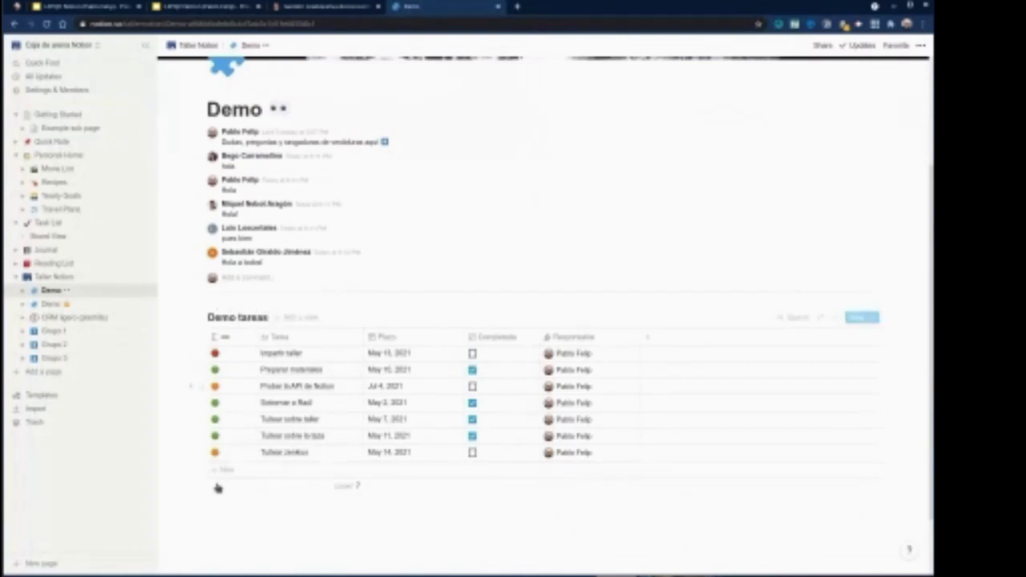
- Insert an empty Heading 1 block below the Demo tareas table
click(240, 501)
text(/)
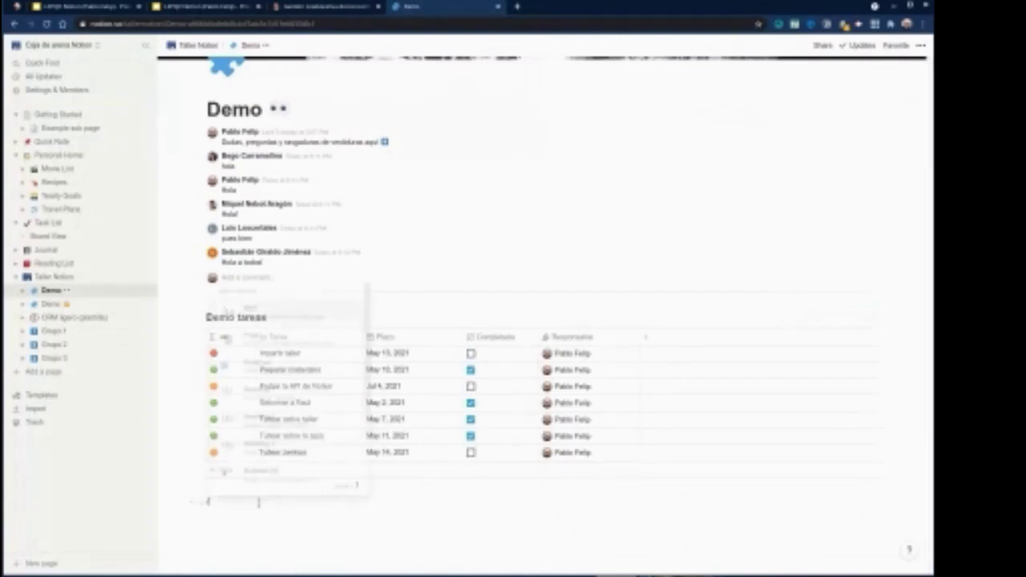
key(Down)
key(Down)
key(Down)
key(Down)
key(Down)
key(Down)
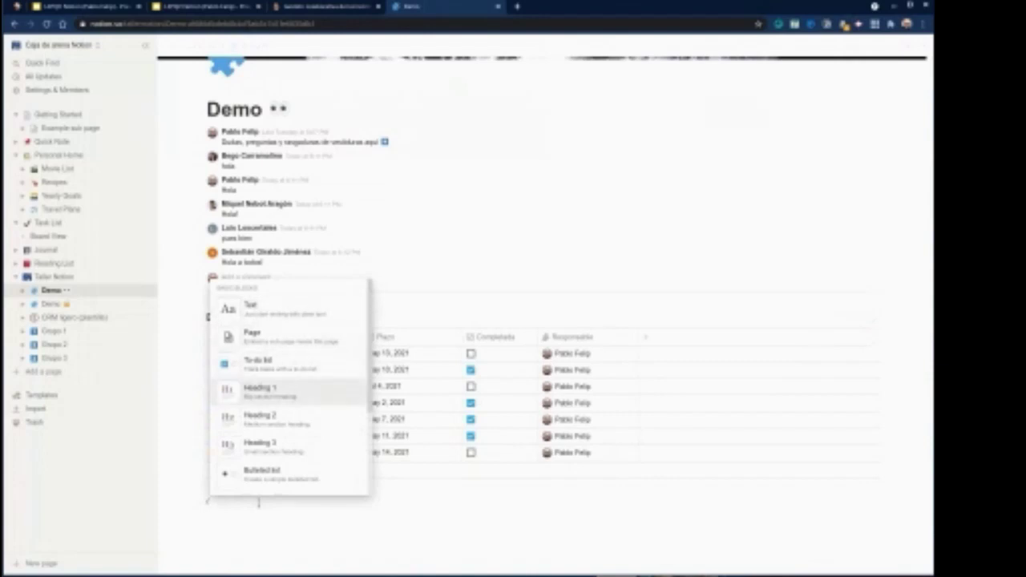
key(Up)
key(Up)
key(Up)
key(Down)
key(Down)
key(Up)
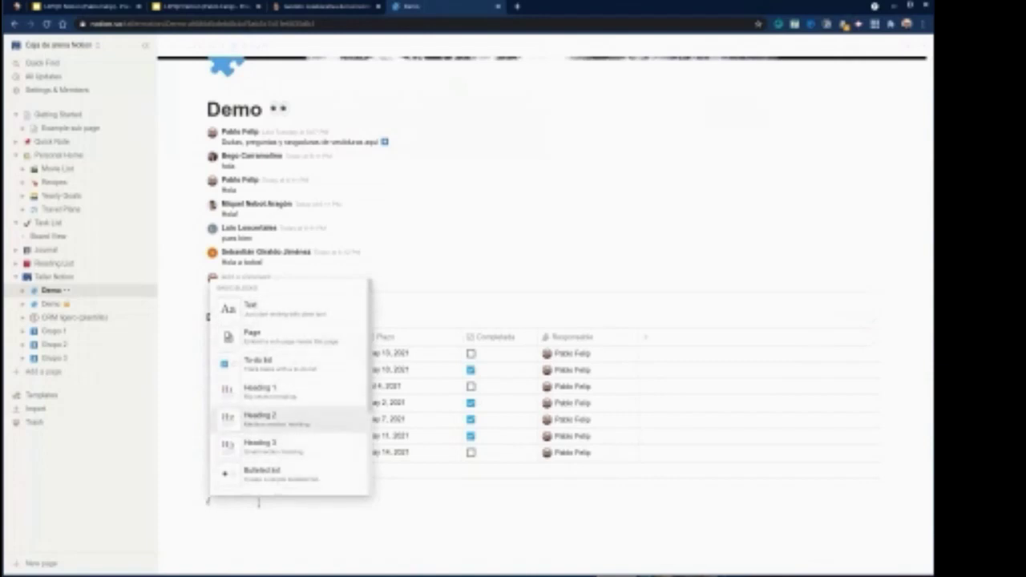
key(Up)
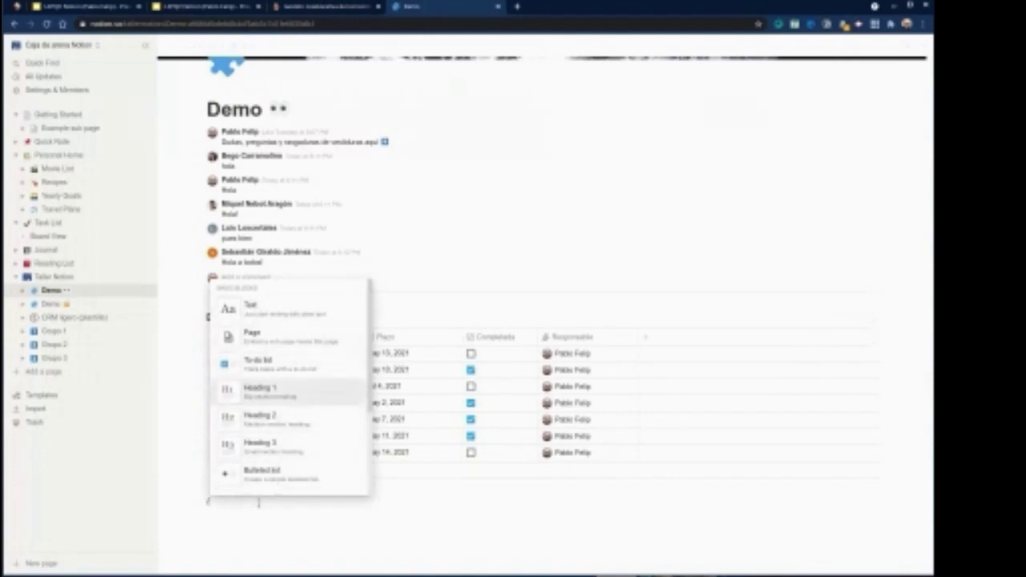
key(BackSpace)
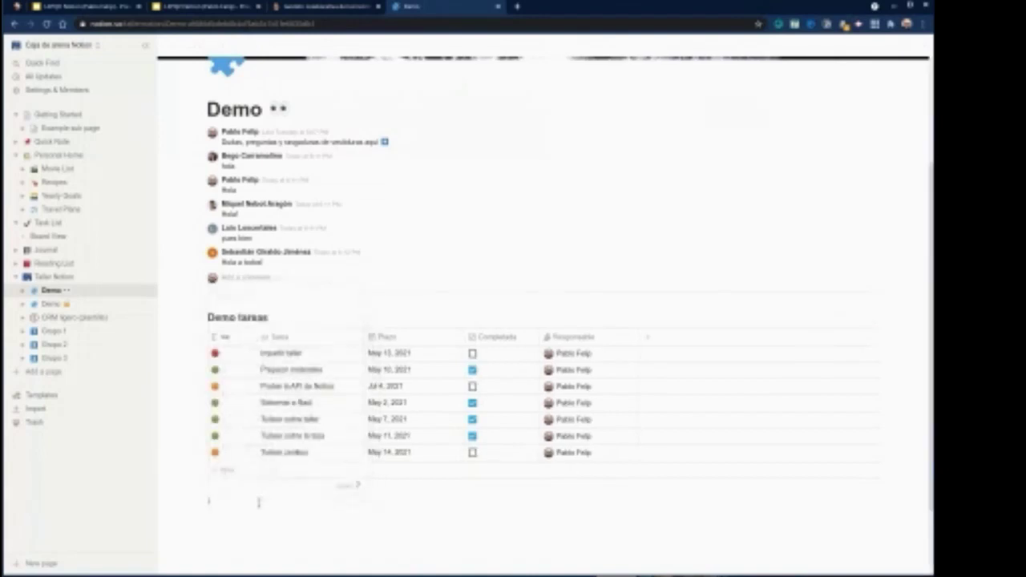
text(K)
key(ctrl+z)
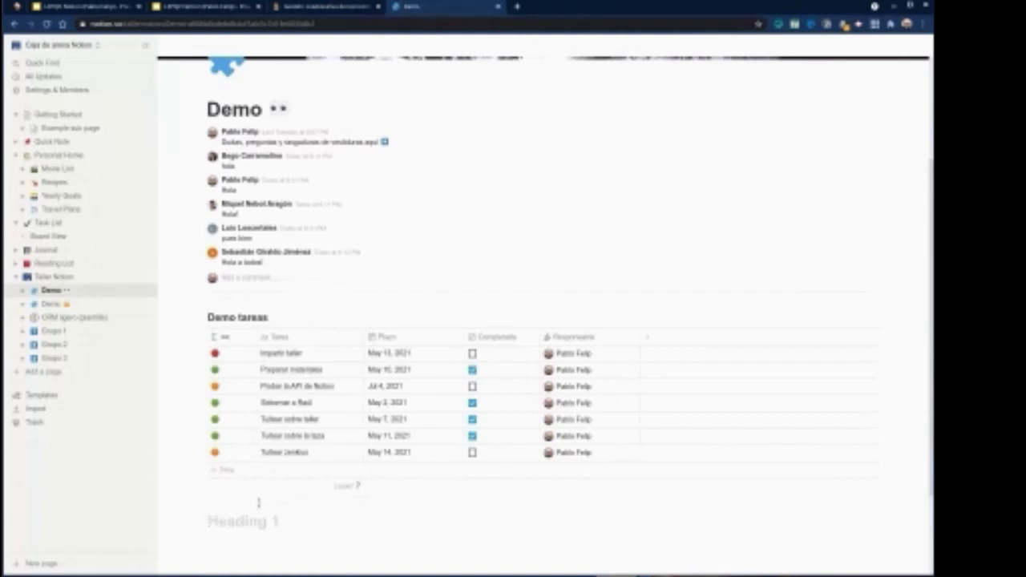
- Title the empty heading below the table "Tabla de tareas simple"
text(Tabla de tareas simepl)
key(BackSpace)
key(BackSpace)
key(BackSpace)
text(ple)
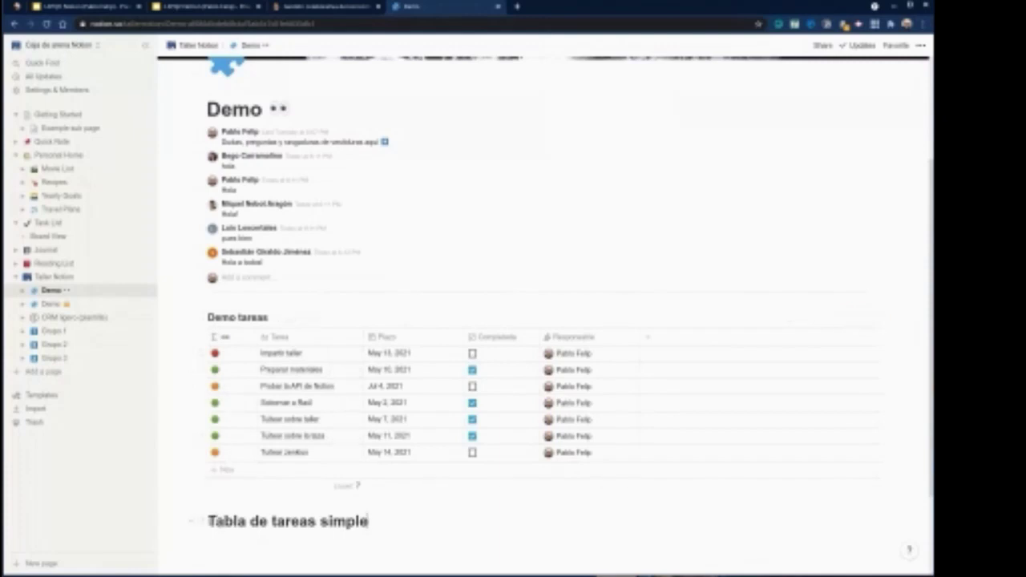
- Move the Tabla de tareas simple heading block above the Demo tareas table, shifting it up and down a few times
drag(199, 521, 239, 513)
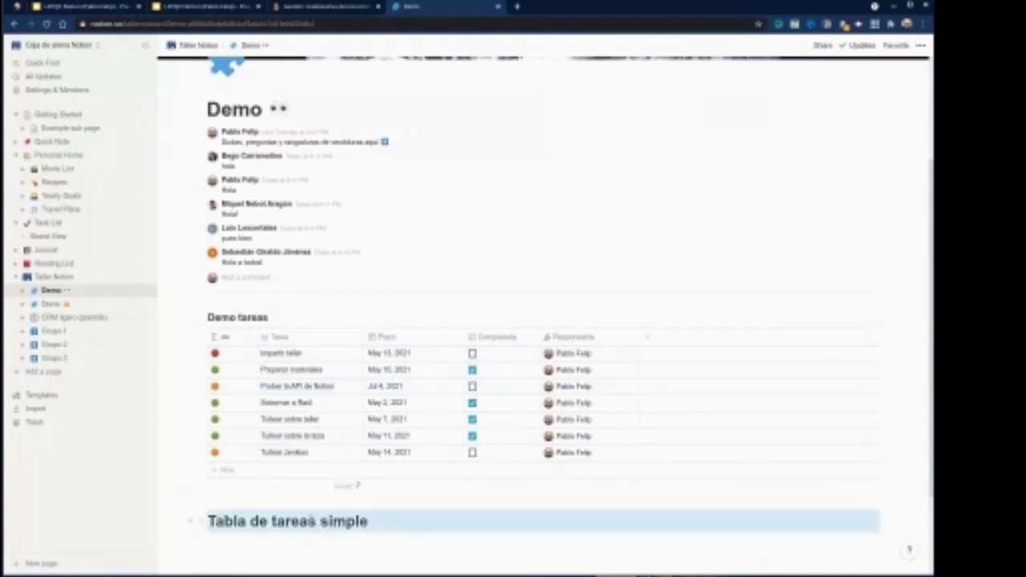
key(ctrl+shift+Up)
key(ctrl+shift+Down)
key(ctrl+shift+Up)
key(ctrl+shift+Down)
key(ctrl+shift+Up)
key(ctrl+shift+Down)
key(ctrl+shift+Up)
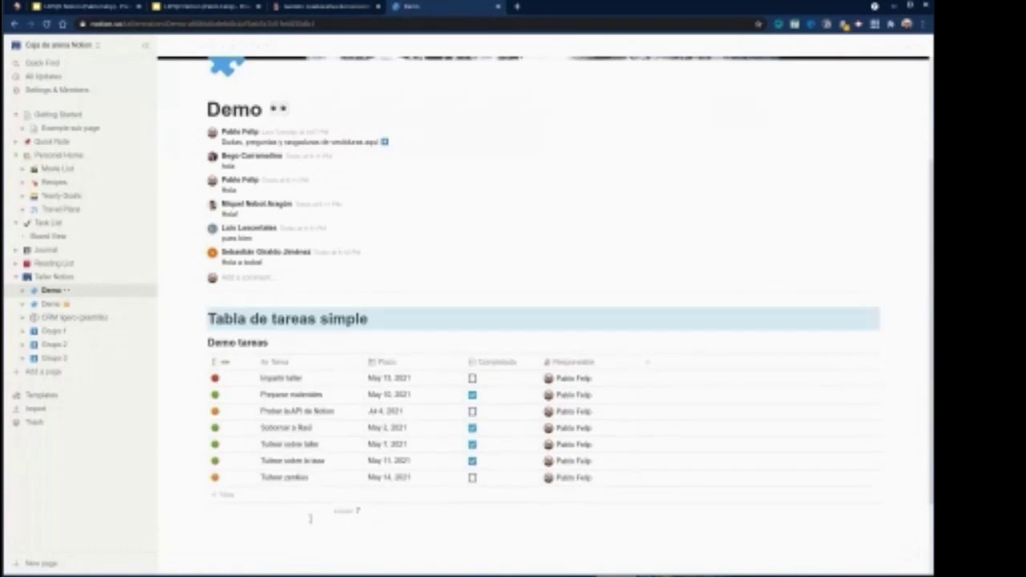
- Add the line "Una sencilla tabla de tareas implementada con una tabla" below the Tabla de tareas simple heading
click(389, 319)
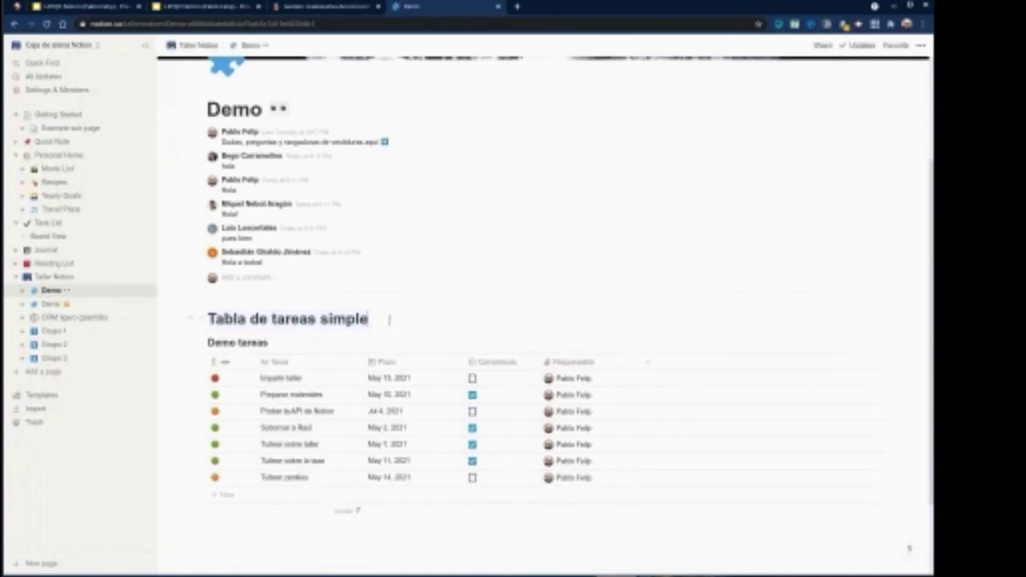
key(Return)
text(Una senc)
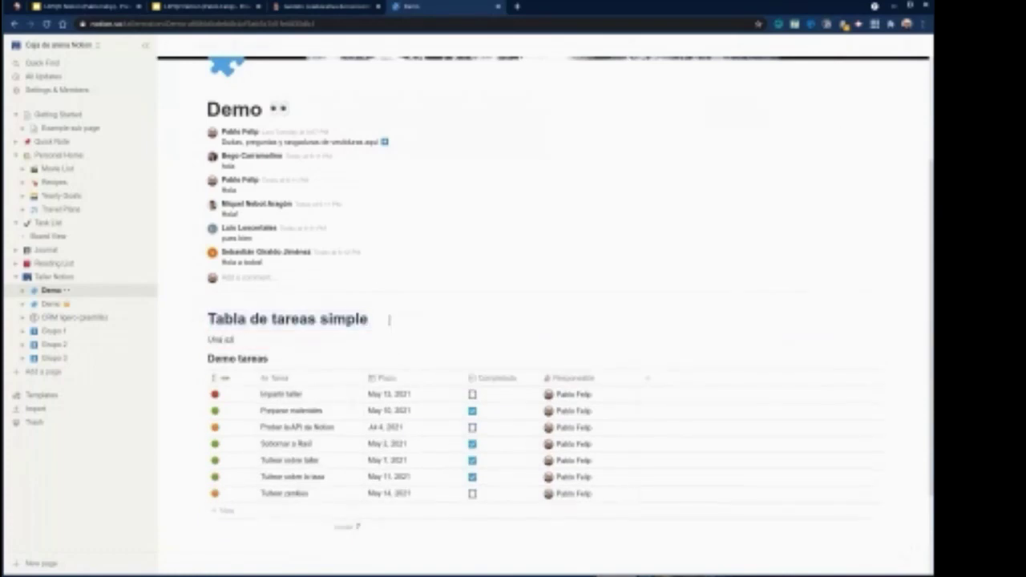
text(illa tabla de tareas implementada con una tabla)
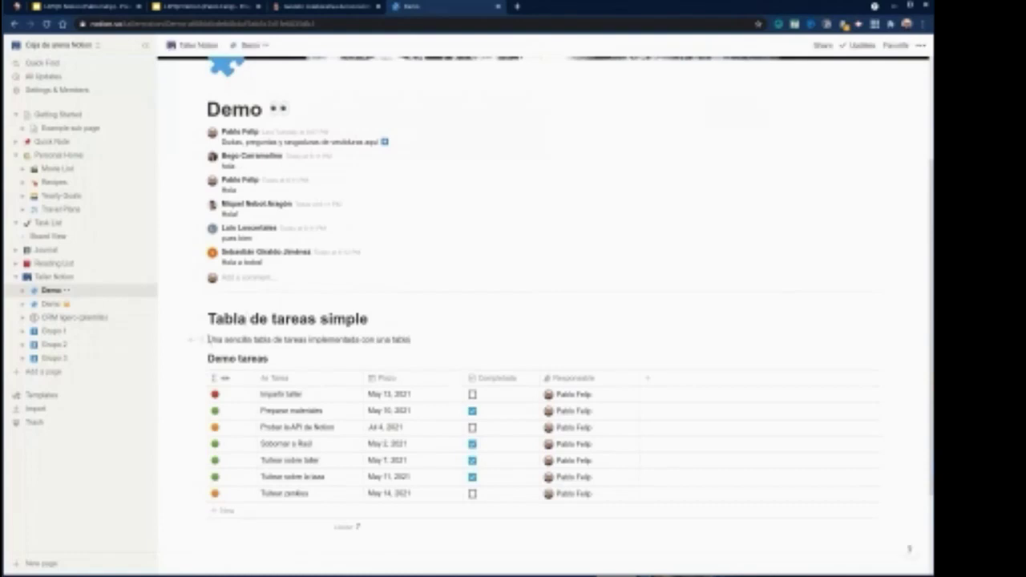
- Turn the description line below the heading into a Quote block
click(200, 340)
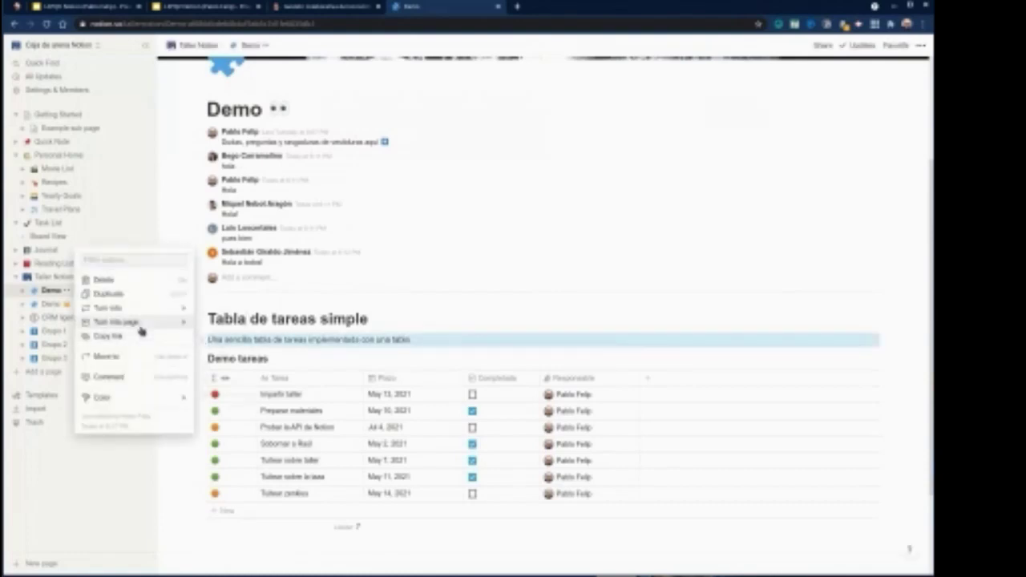
mouse_move(139, 308)
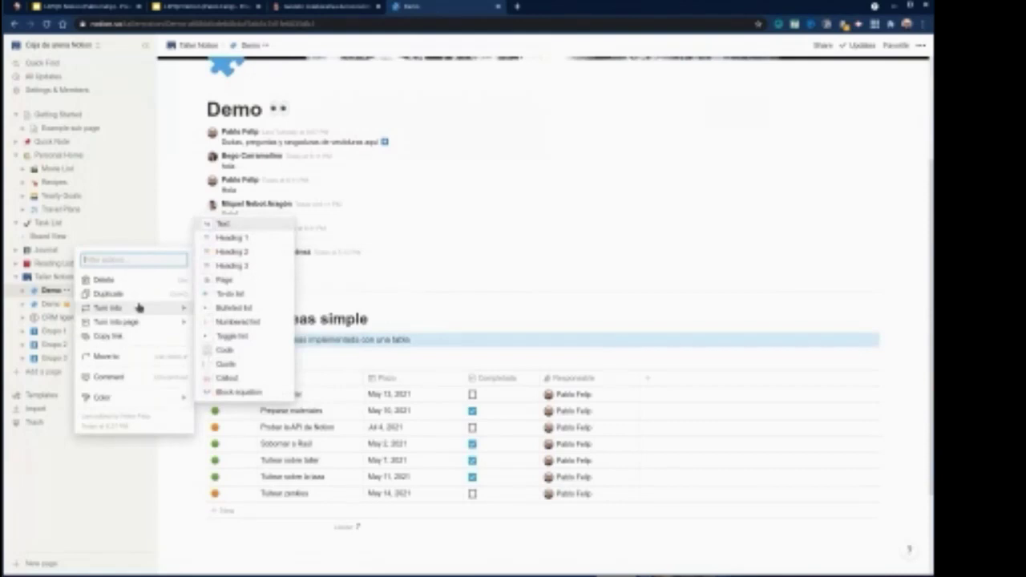
click(230, 363)
click(609, 347)
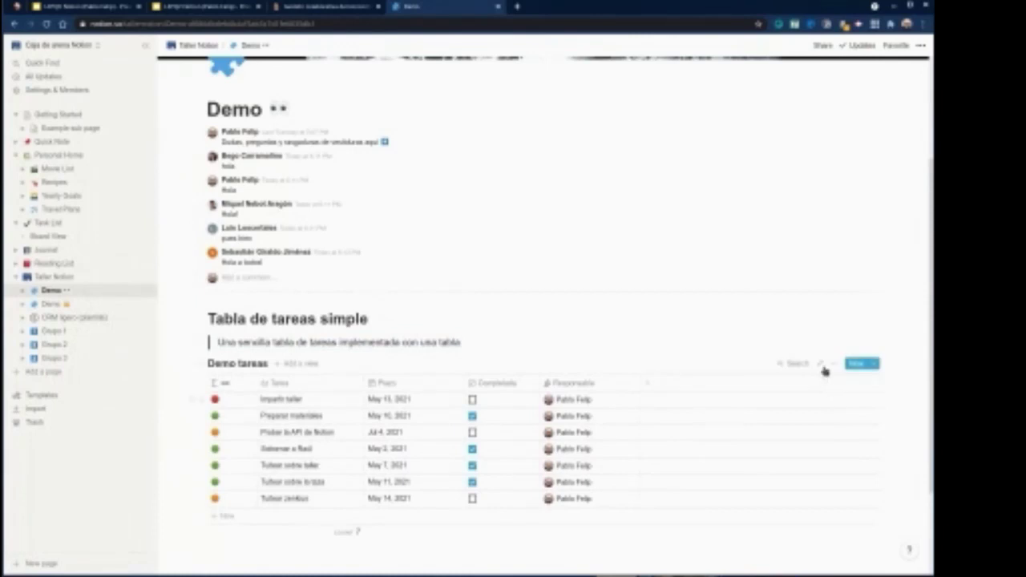
- Add a sort rule to the Default view of the Demo tareas table
click(827, 364)
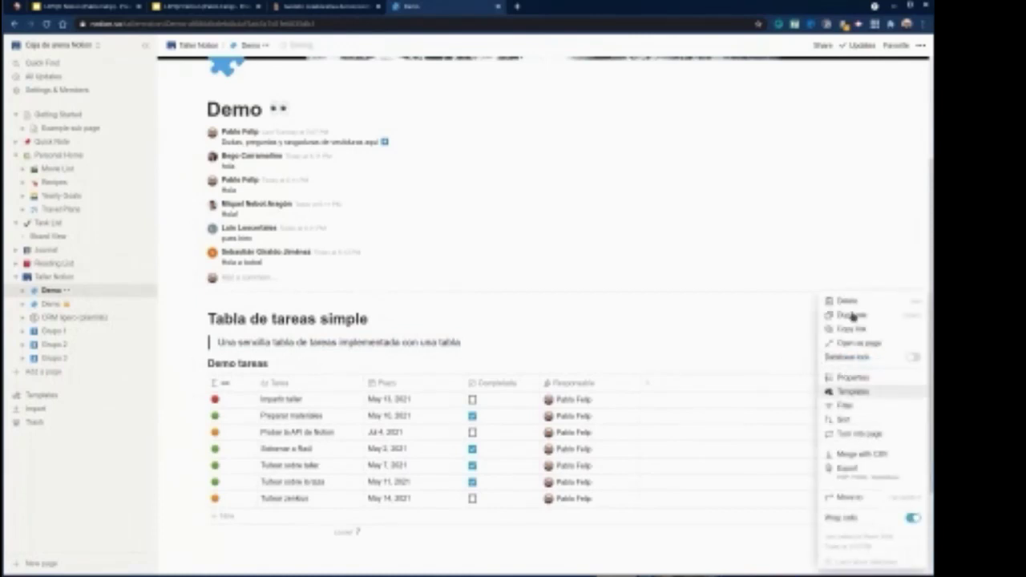
click(830, 370)
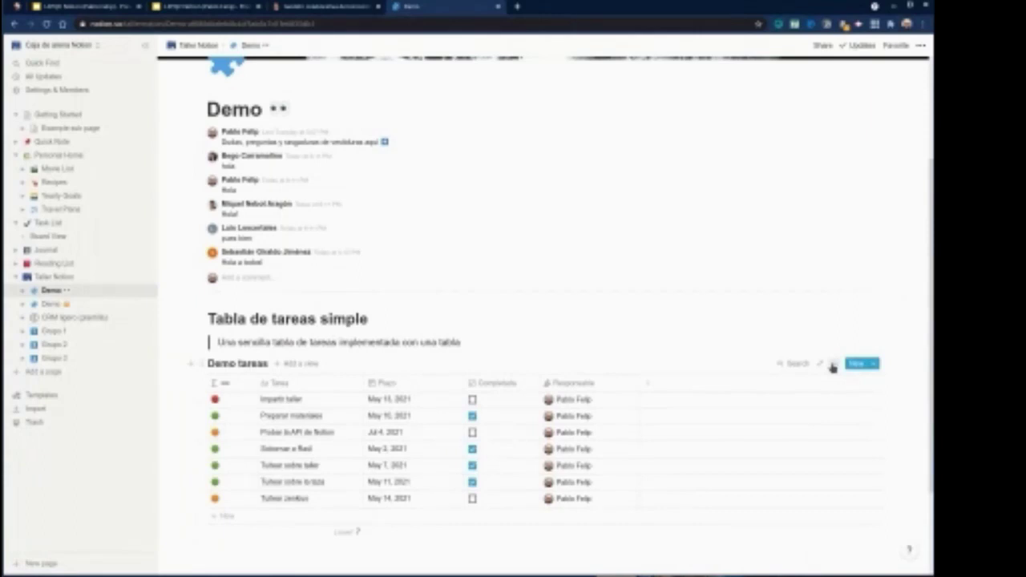
click(833, 365)
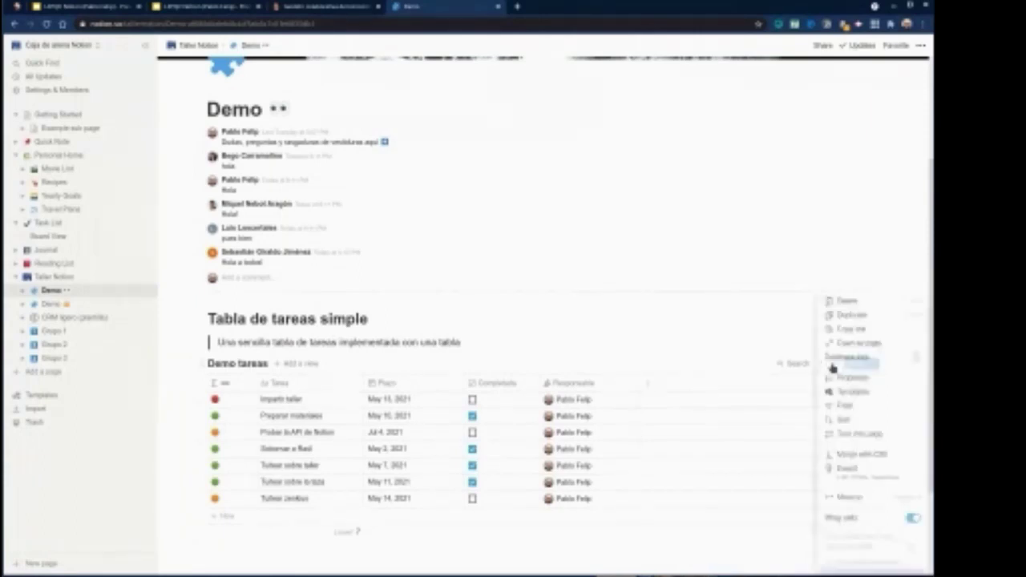
click(852, 423)
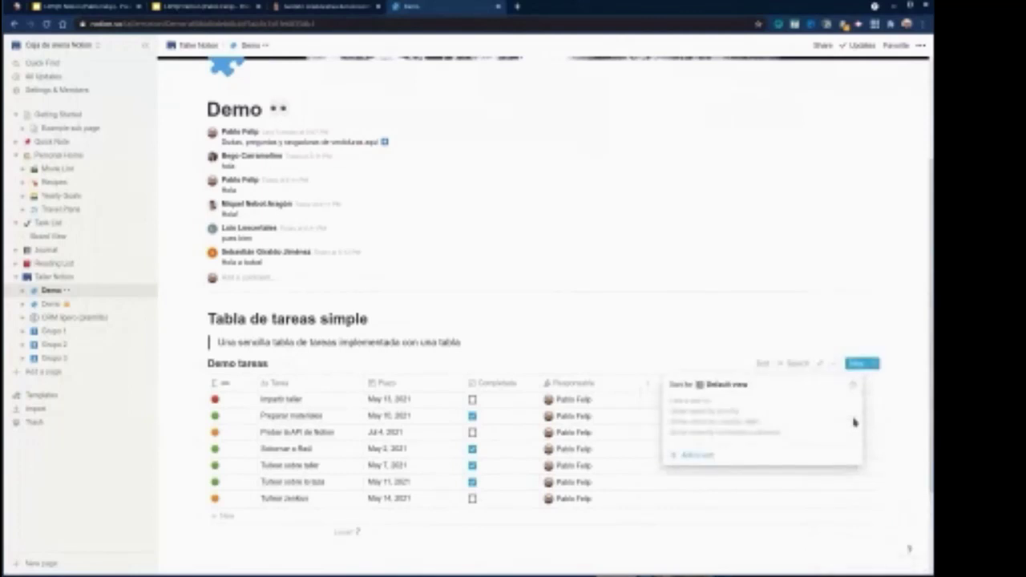
click(693, 454)
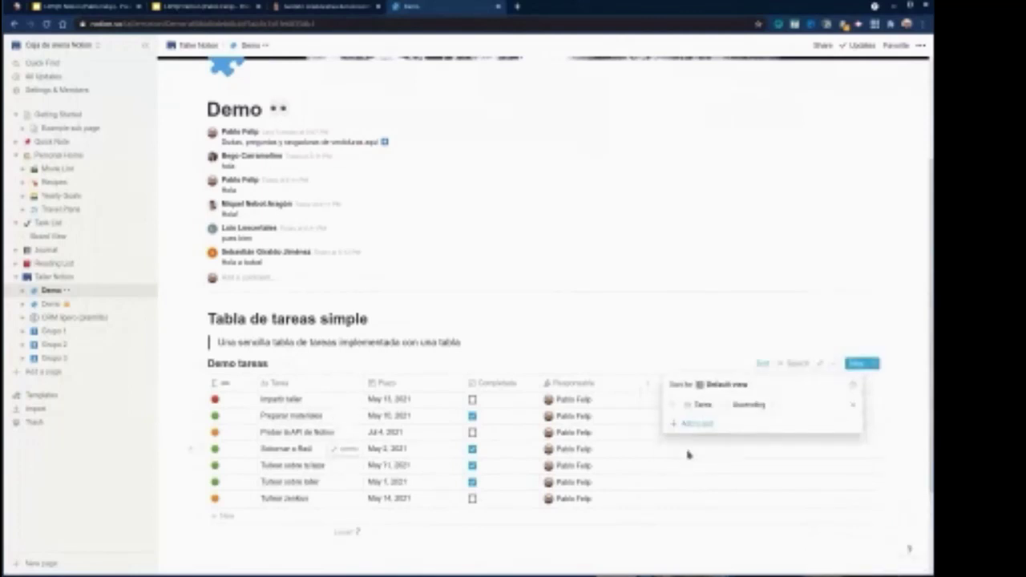
- Sort the Demo tareas table by Plazo in ascending order
click(704, 407)
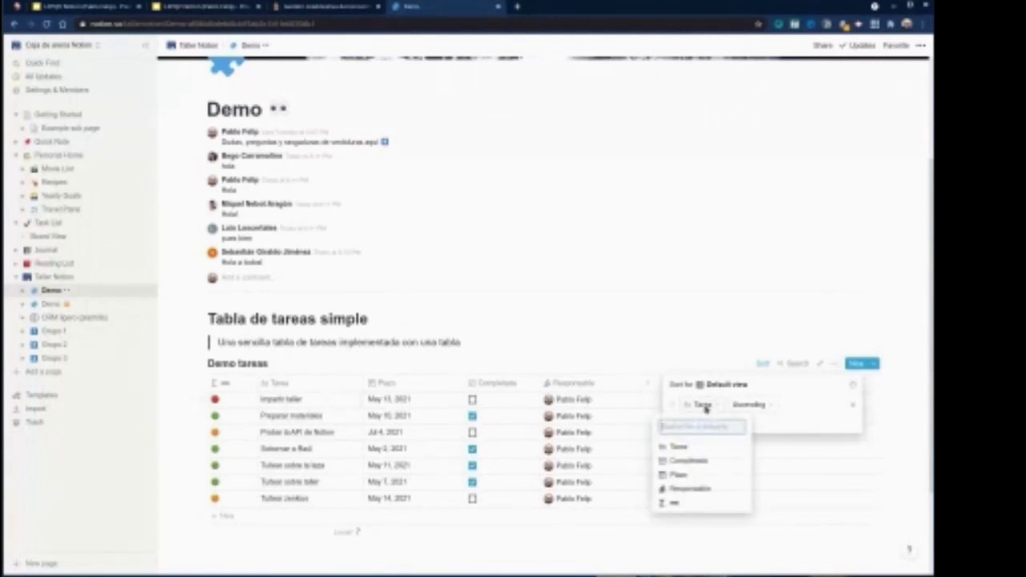
click(691, 481)
click(763, 404)
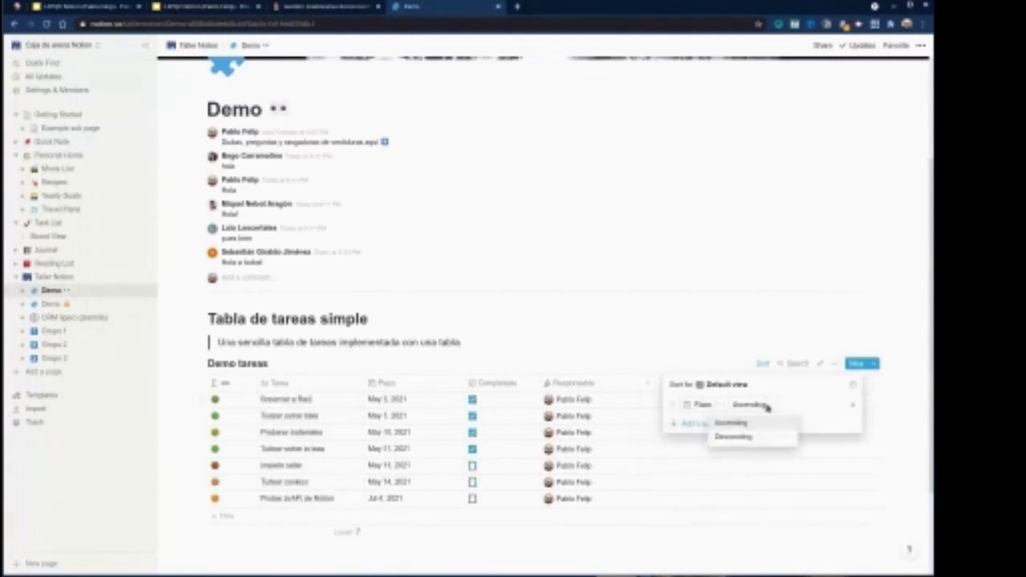
click(744, 425)
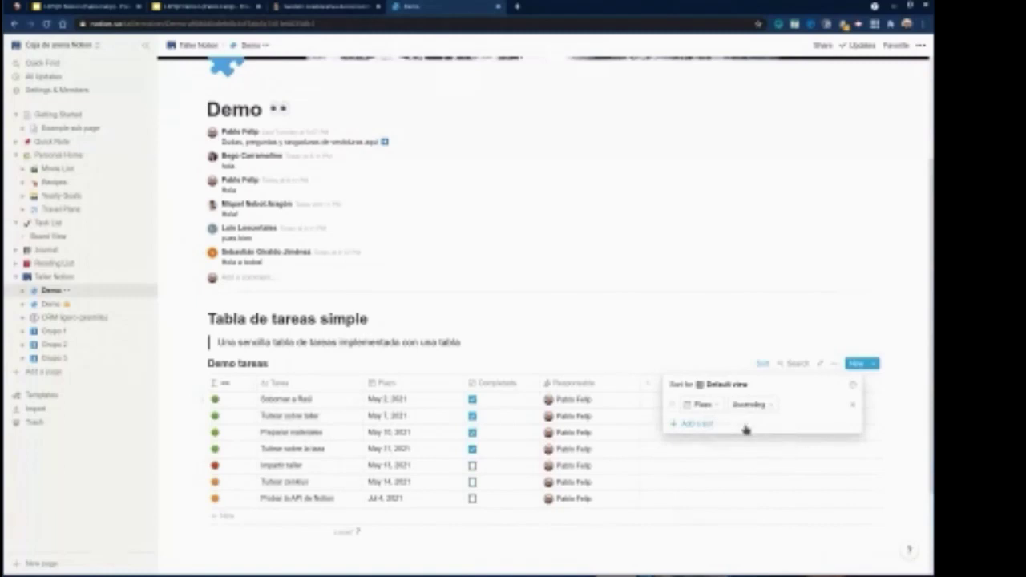
click(750, 405)
click(722, 423)
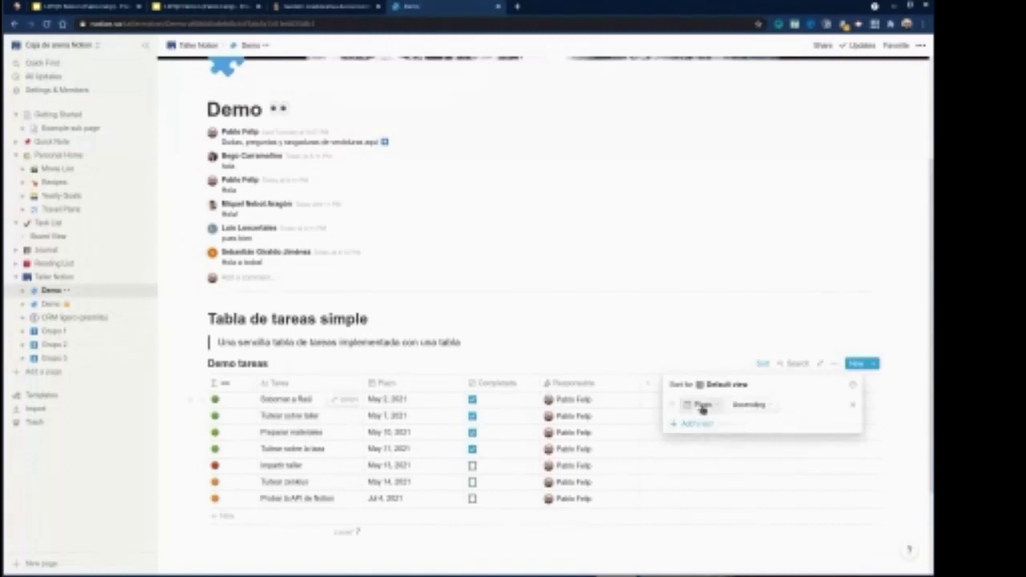
- Change the Plazo sort to Descending, and add a second sort rule and remove it again
click(767, 407)
click(760, 441)
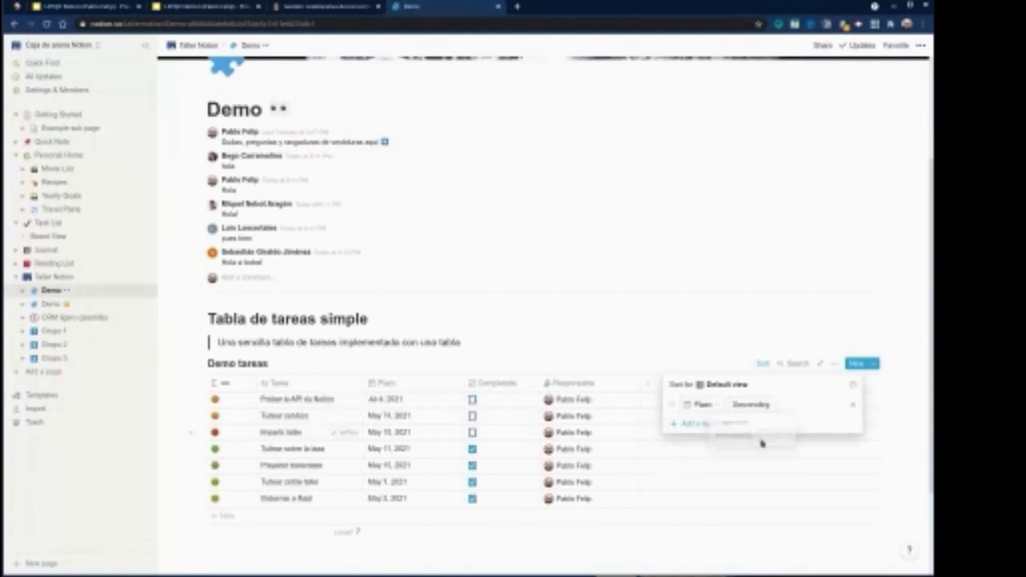
click(688, 424)
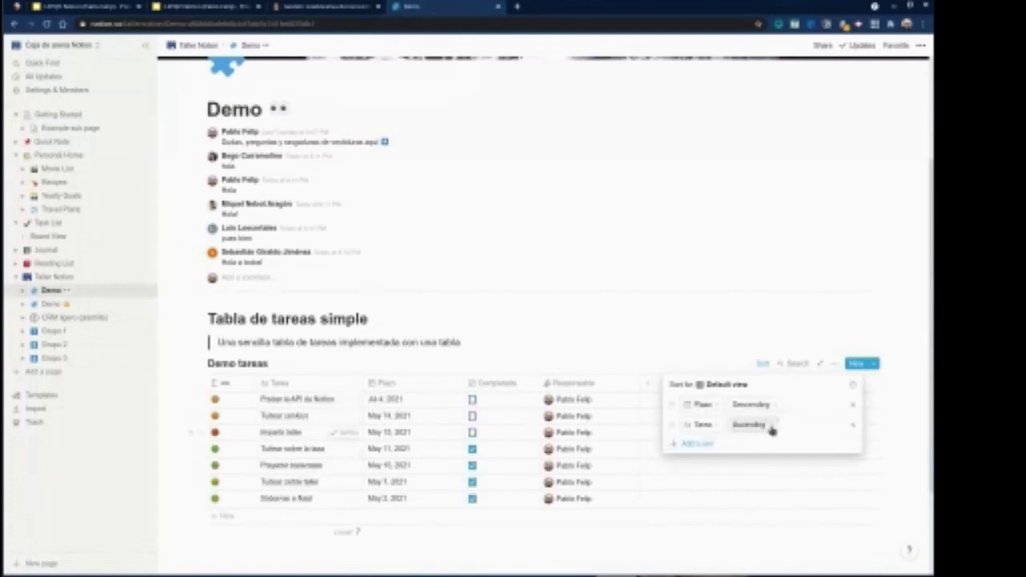
click(851, 425)
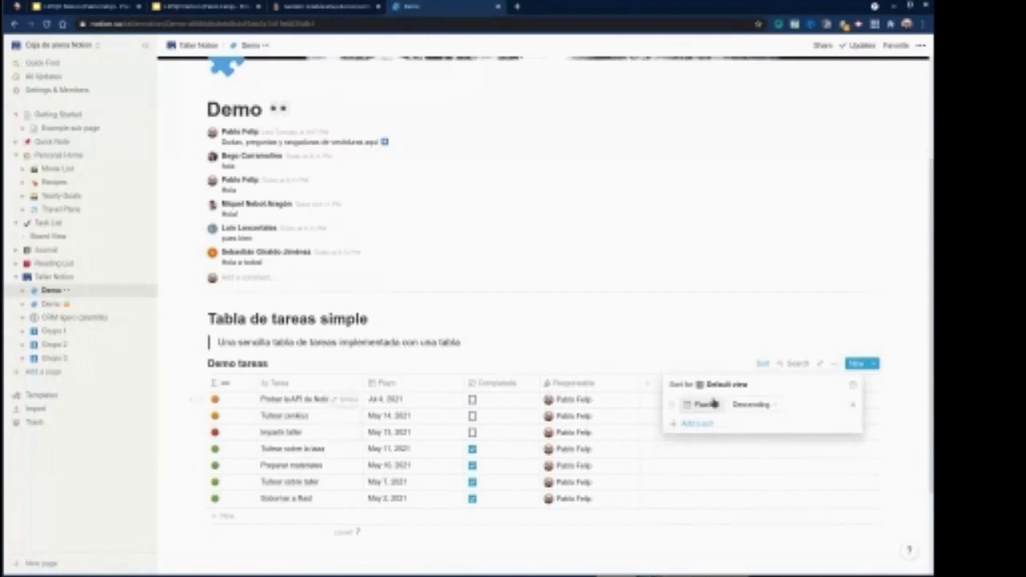
- Switch the sort rule to the Tarea property in ascending order and close the sort settings
click(710, 406)
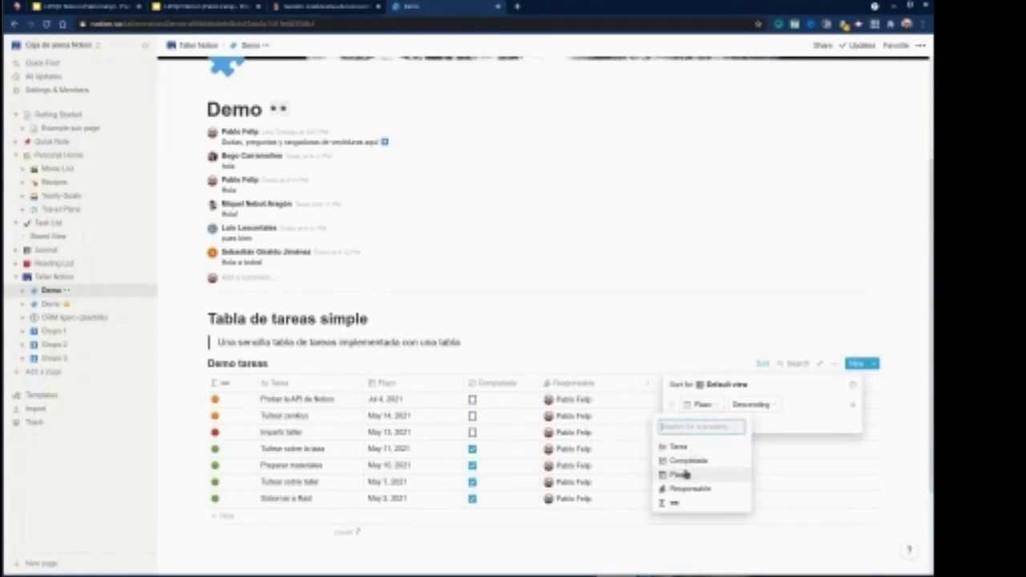
click(680, 447)
click(760, 406)
click(739, 423)
click(617, 311)
scroll(618, 327, down, 1)
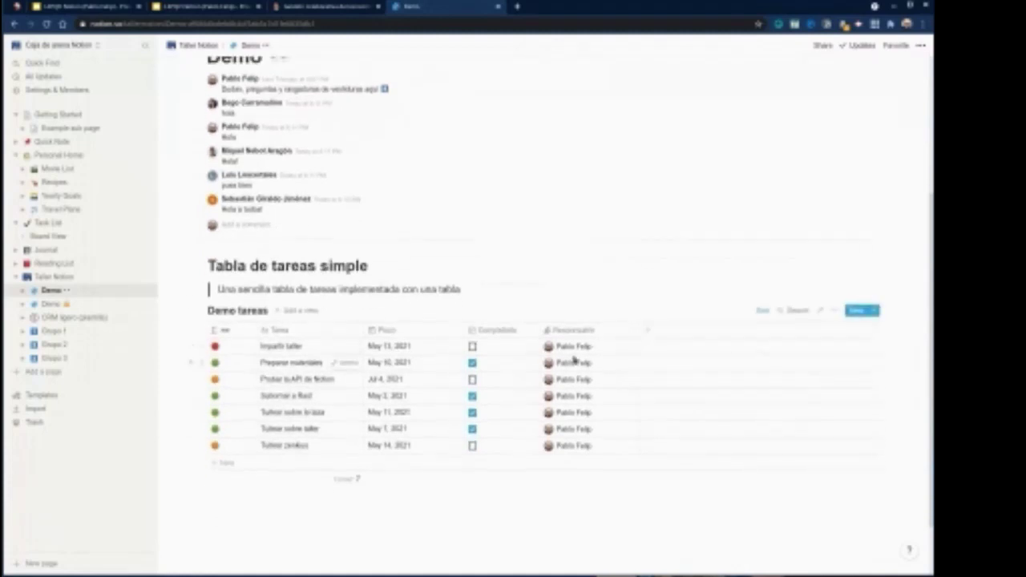
- Preview the available view layouts for Demo tareas and create an additional Table view without entering a name
click(298, 314)
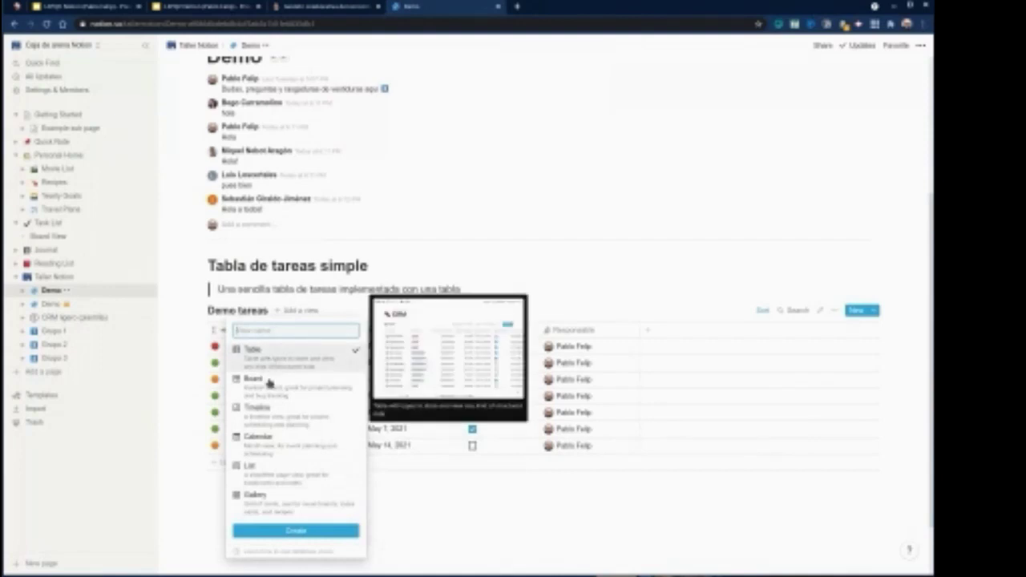
mouse_move(268, 387)
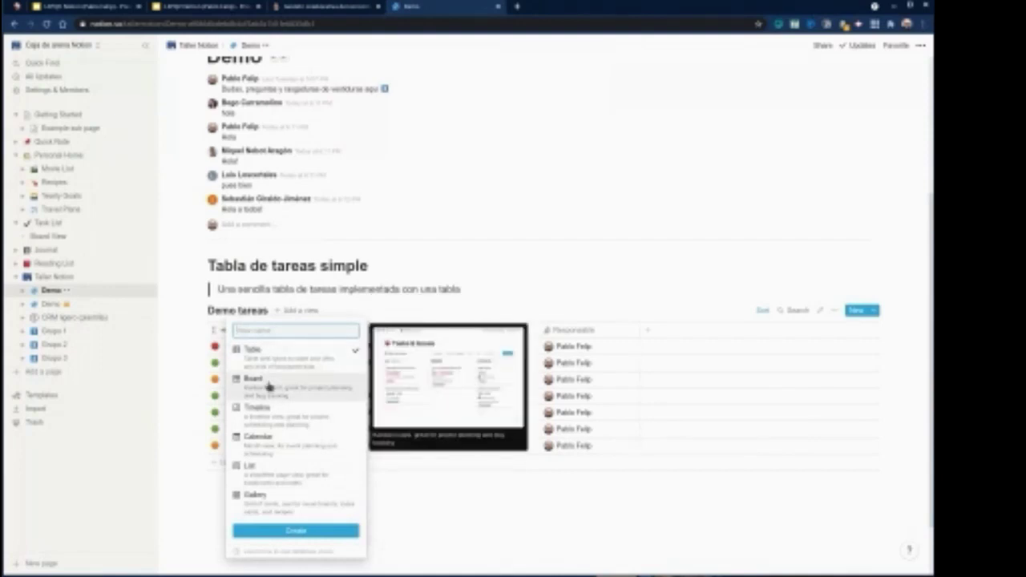
mouse_move(267, 412)
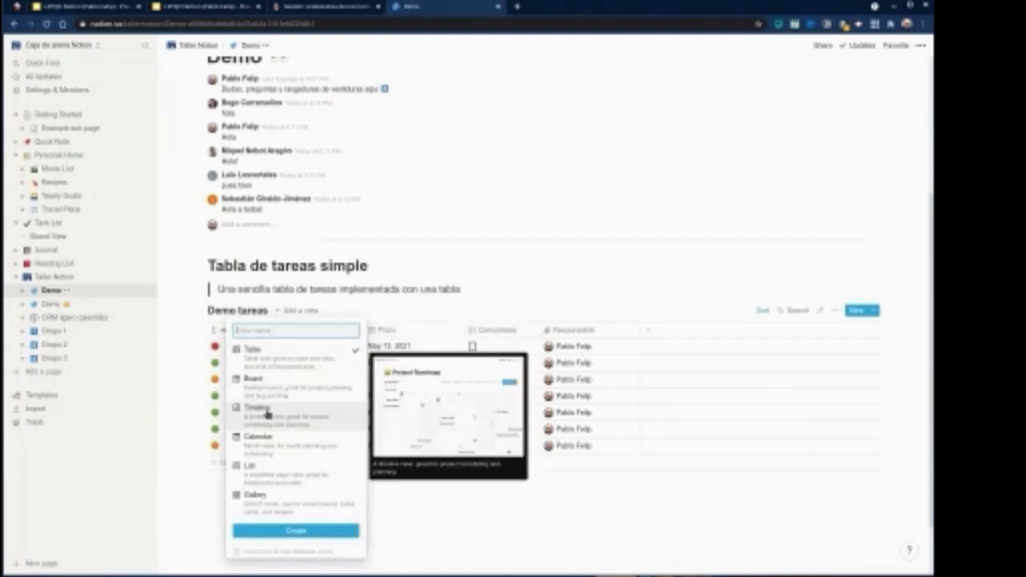
mouse_move(268, 469)
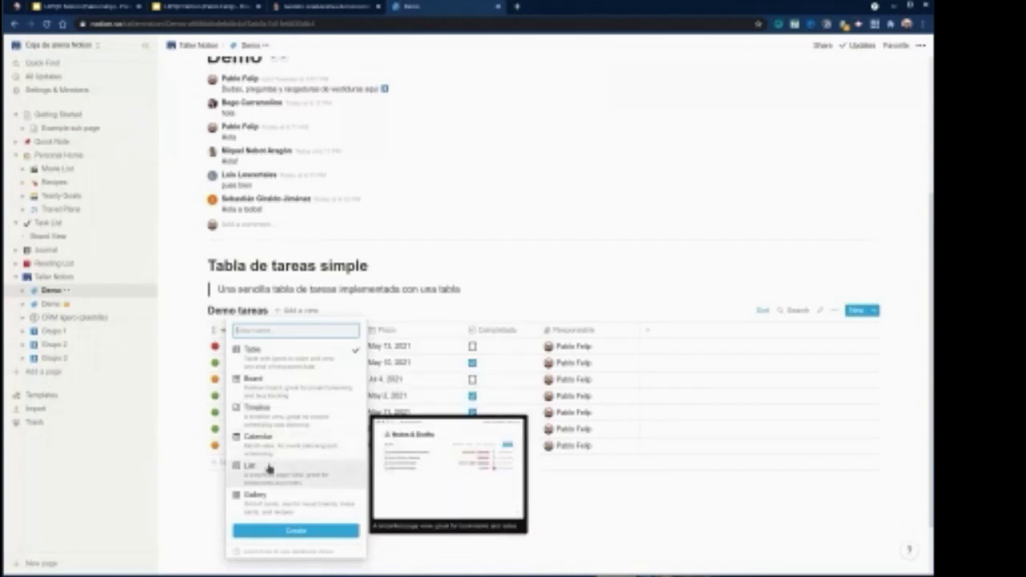
mouse_move(272, 509)
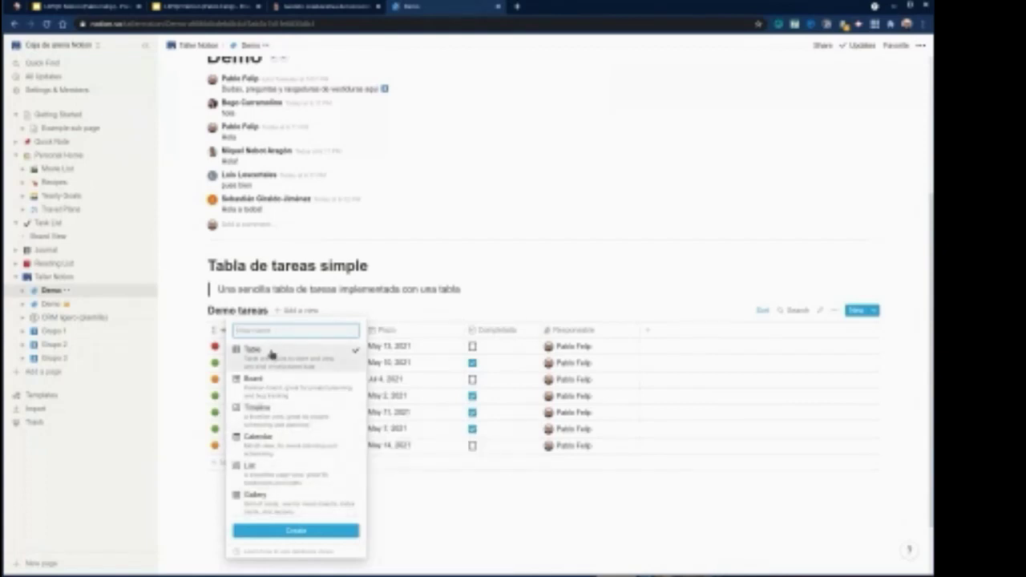
click(294, 532)
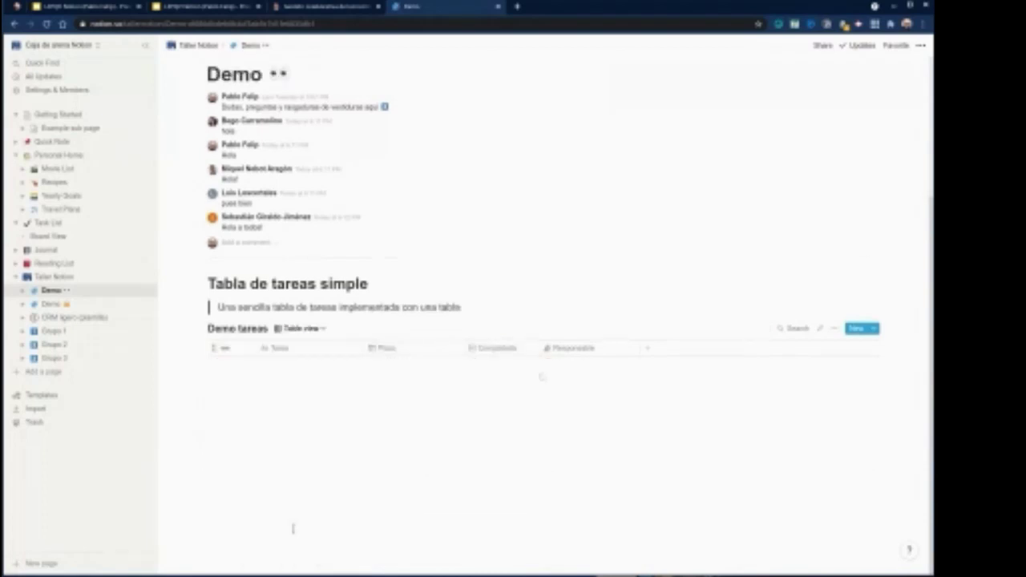
- Rename the Default view of Demo tareas as "Todas"
click(321, 332)
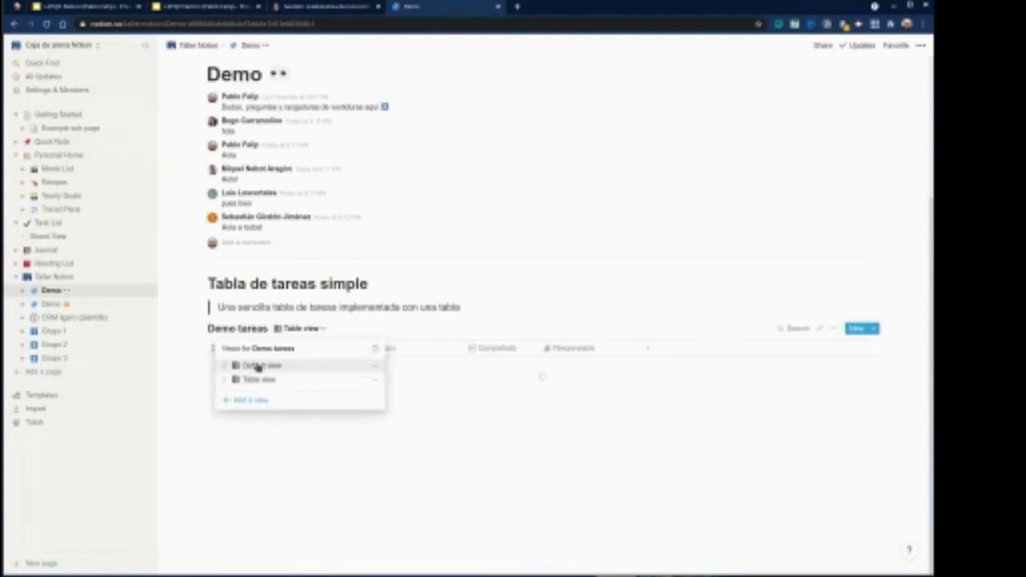
click(374, 366)
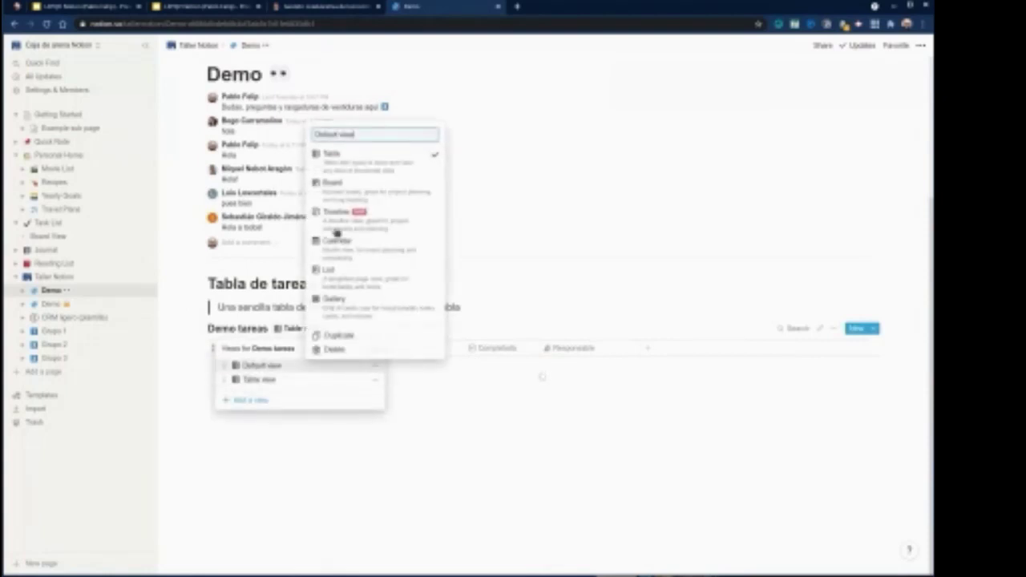
mouse_move(360, 170)
key(ctrl+a)
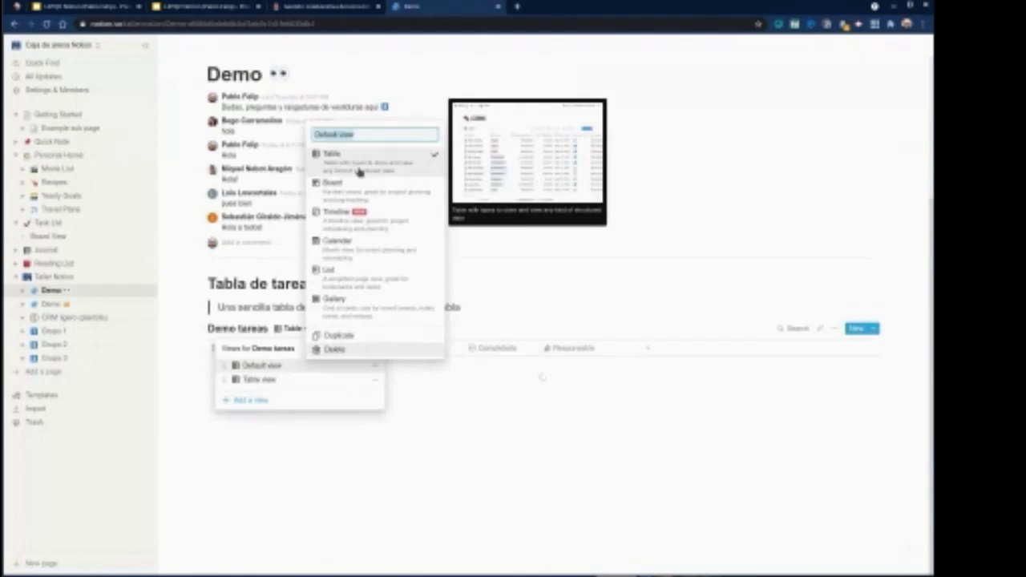
text(Todas)
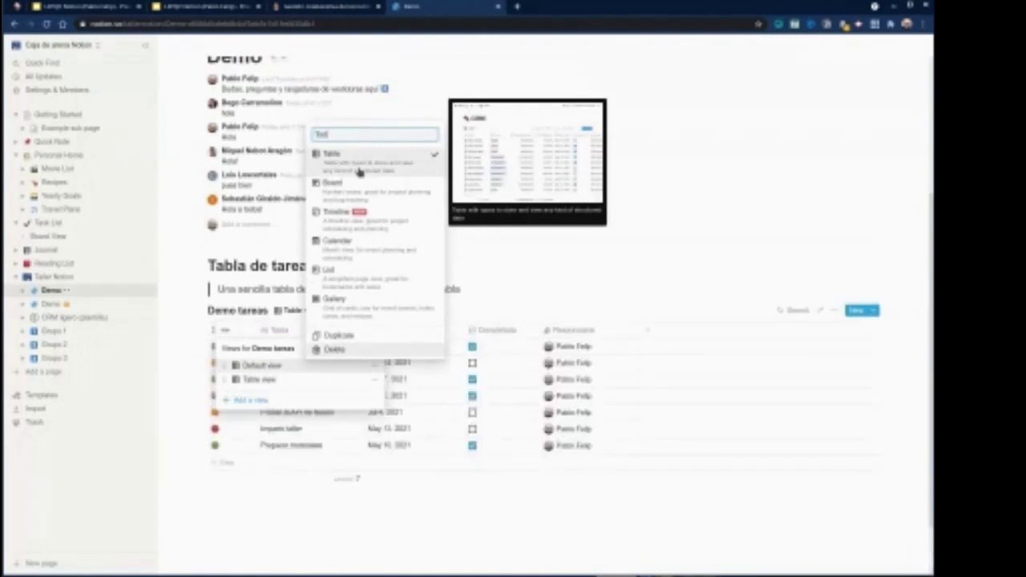
key(Escape)
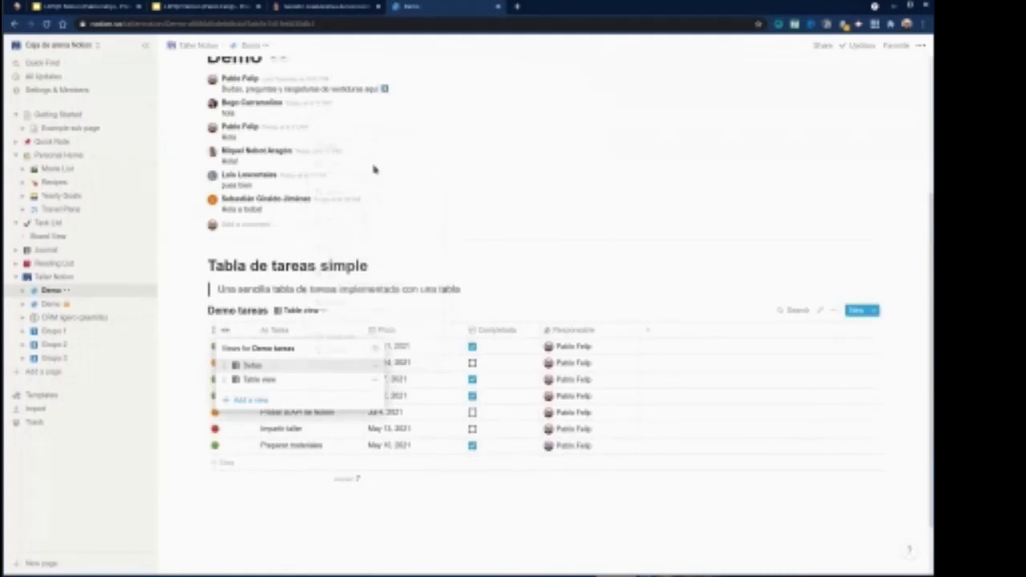
- Name the unnamed table view of Demo tareas "Pendientes"
click(377, 381)
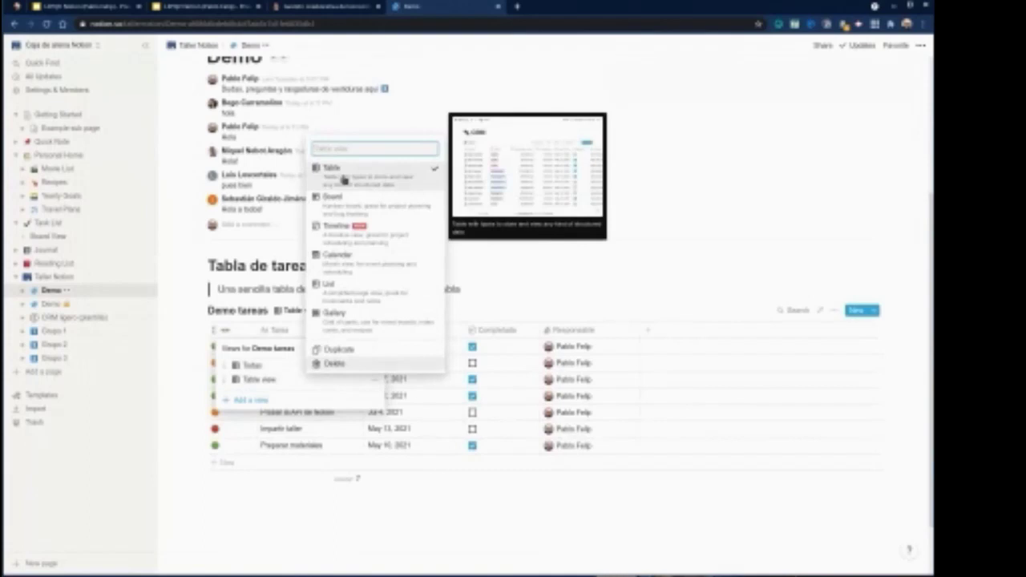
text(Pendientes)
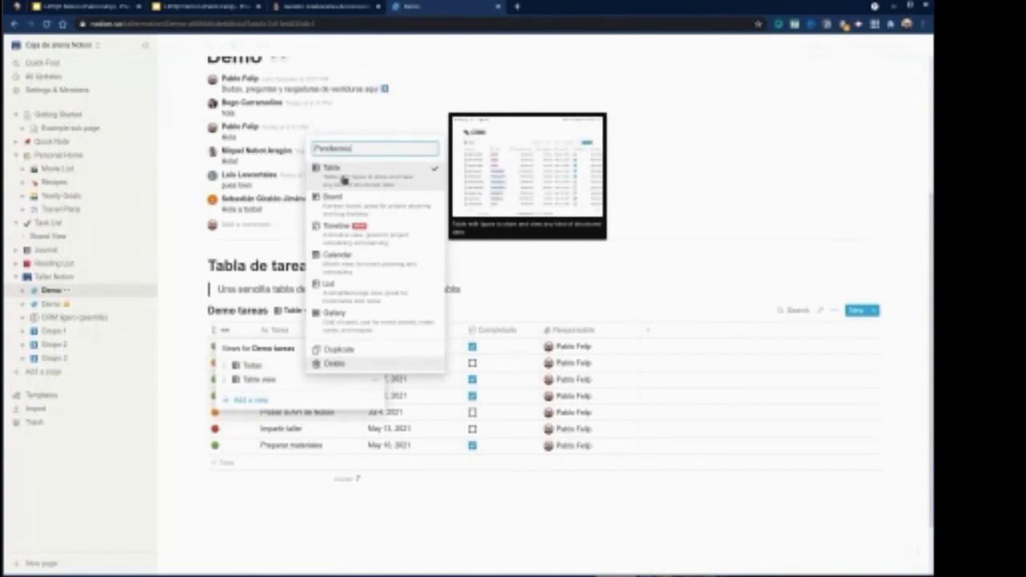
click(550, 268)
- Compare the Todas and Pendientes views of Demo tareas by switching between them, ending on Pendientes
click(319, 314)
click(318, 314)
click(255, 347)
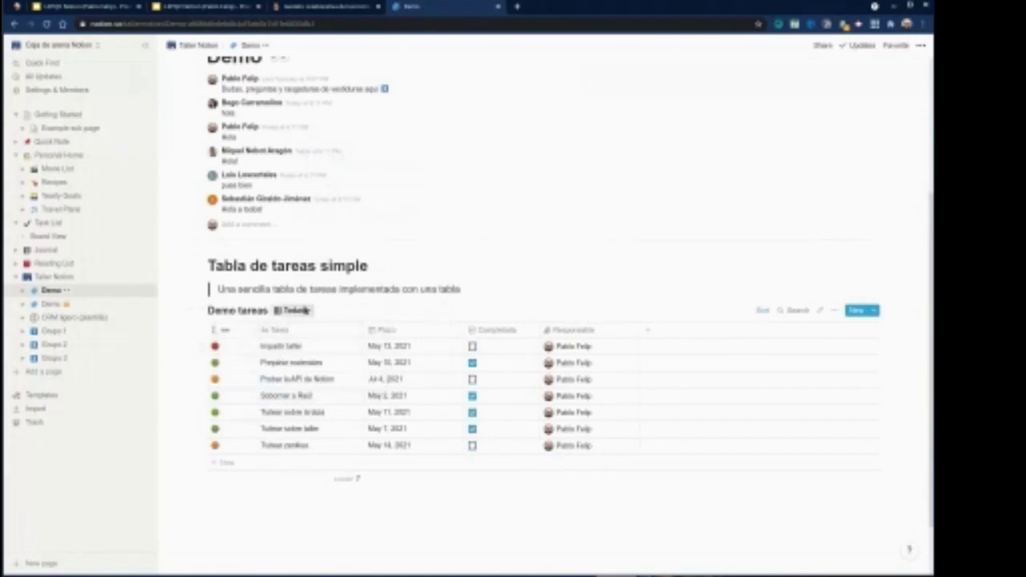
click(290, 312)
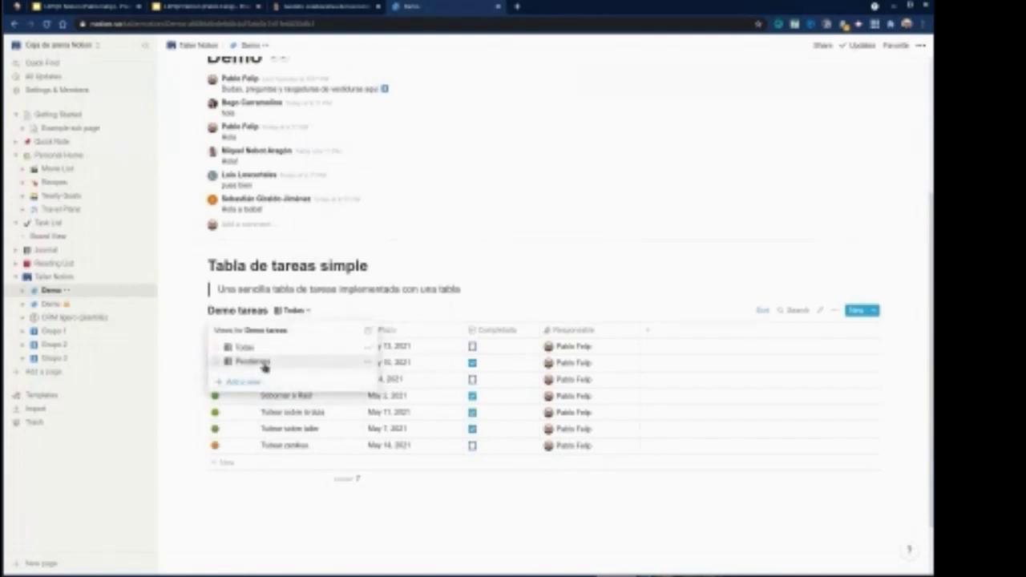
click(252, 363)
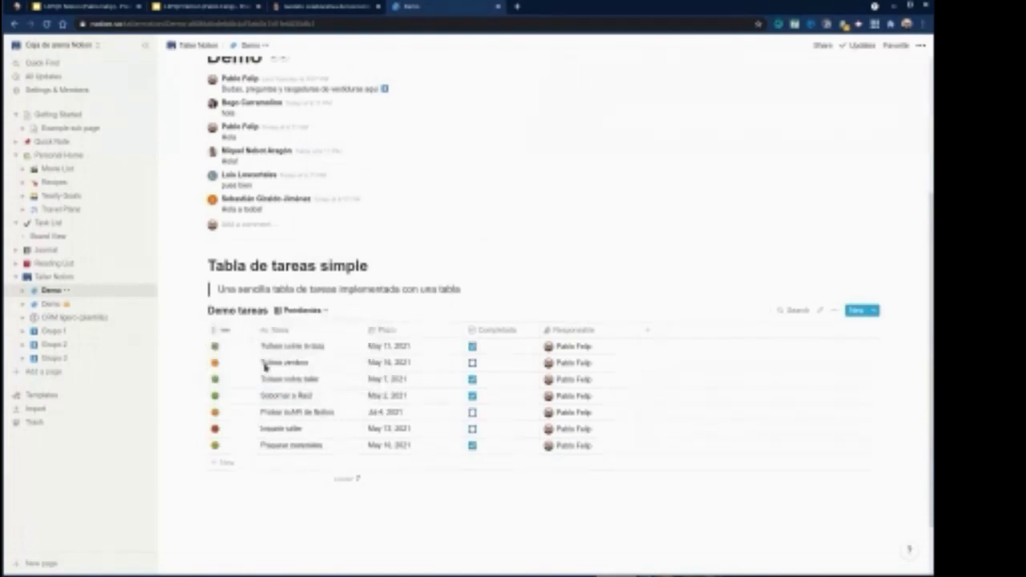
click(298, 312)
click(267, 351)
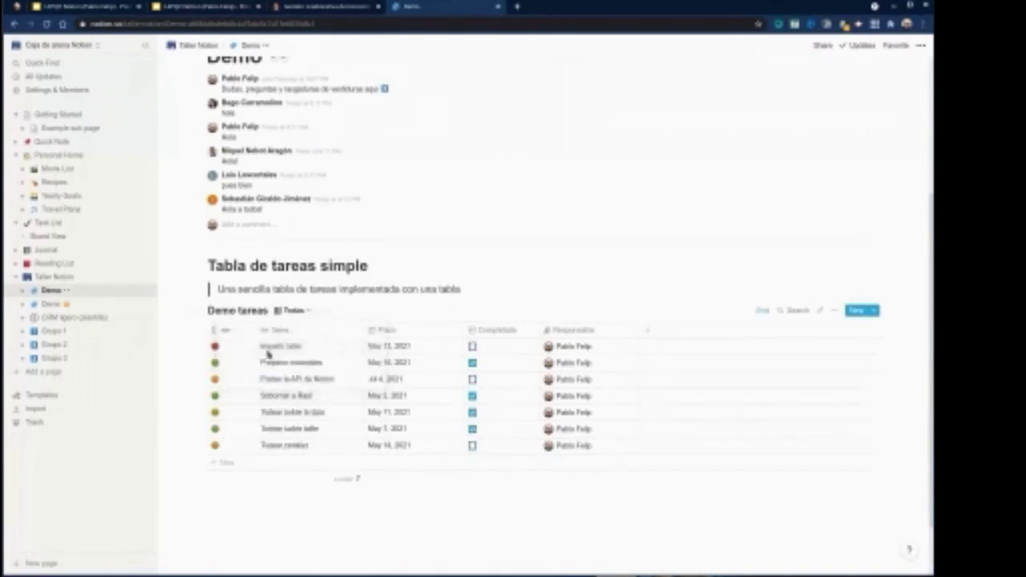
click(305, 310)
click(271, 362)
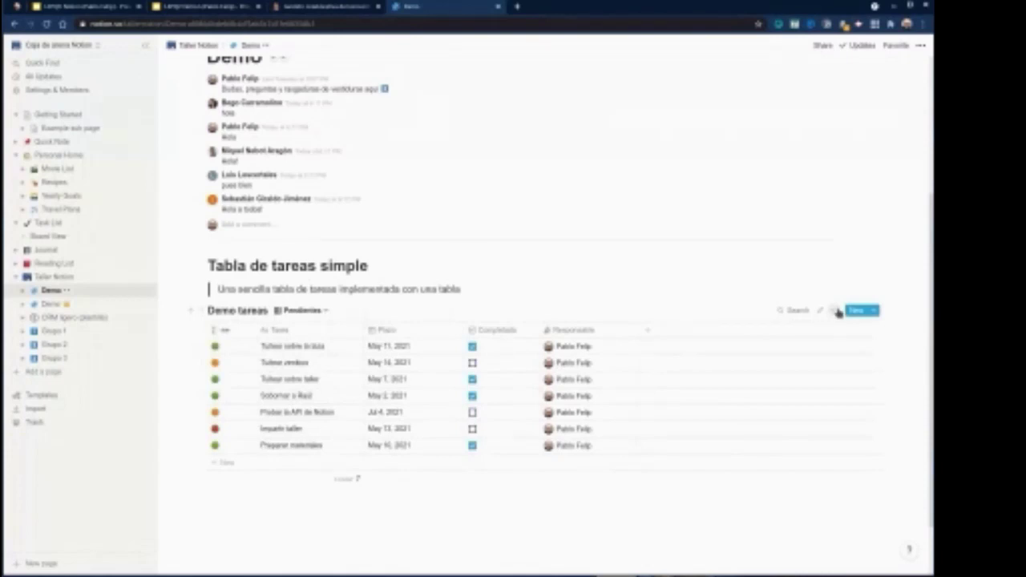
- Add a filter to the Pendientes view that shows only tasks whose Completada checkbox is unchecked
click(836, 310)
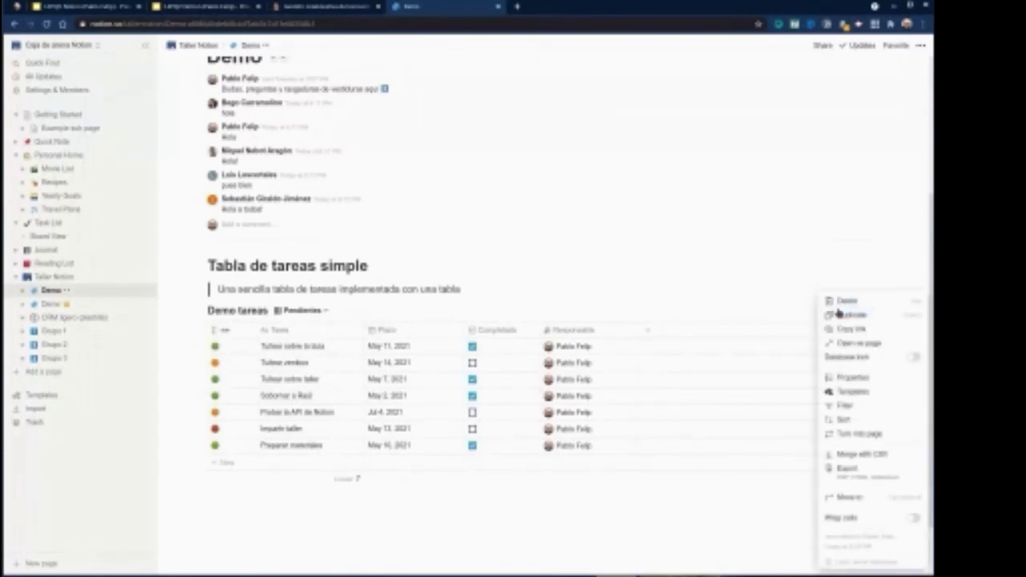
click(848, 406)
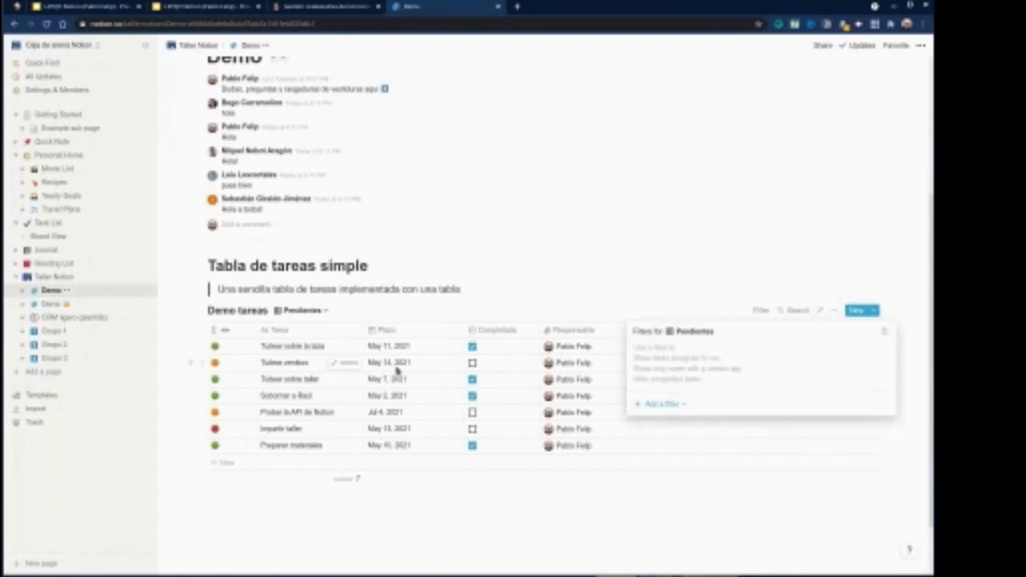
click(677, 405)
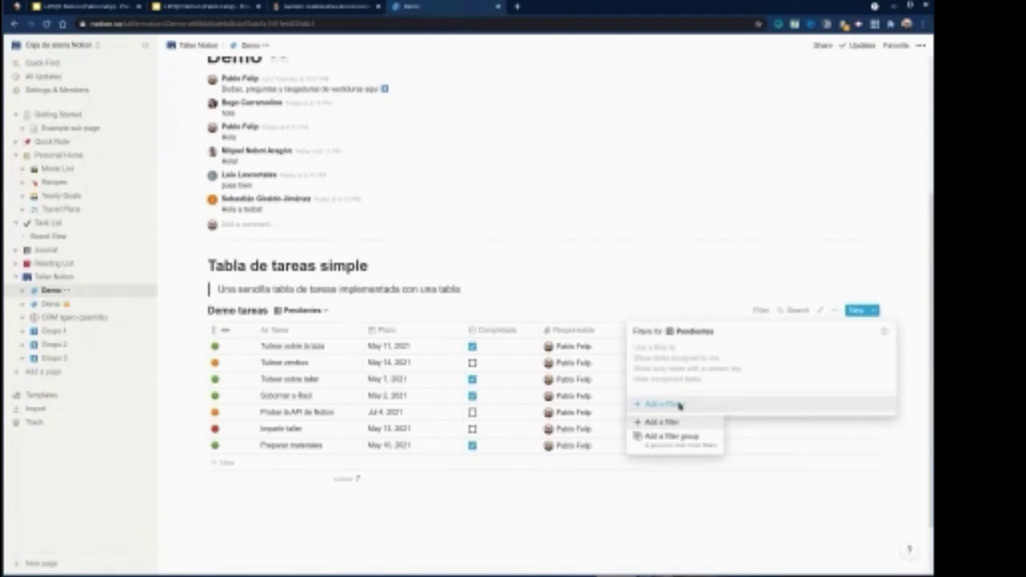
click(670, 423)
click(716, 351)
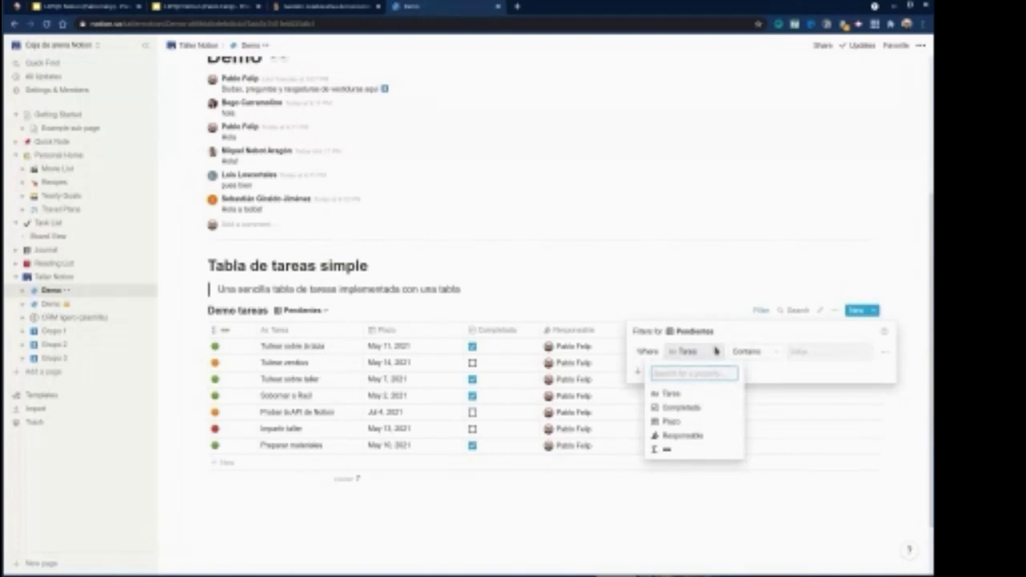
click(680, 407)
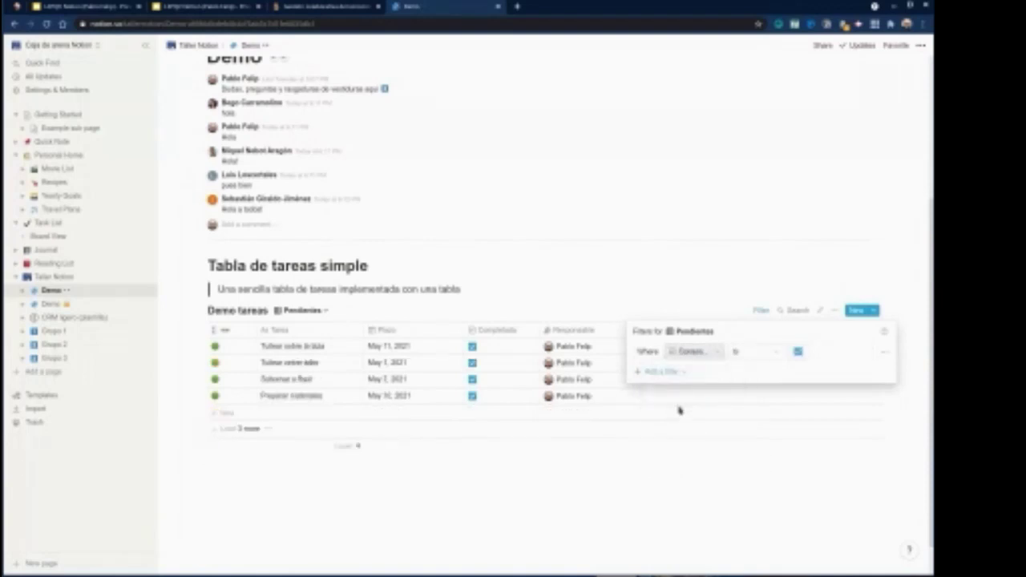
click(797, 351)
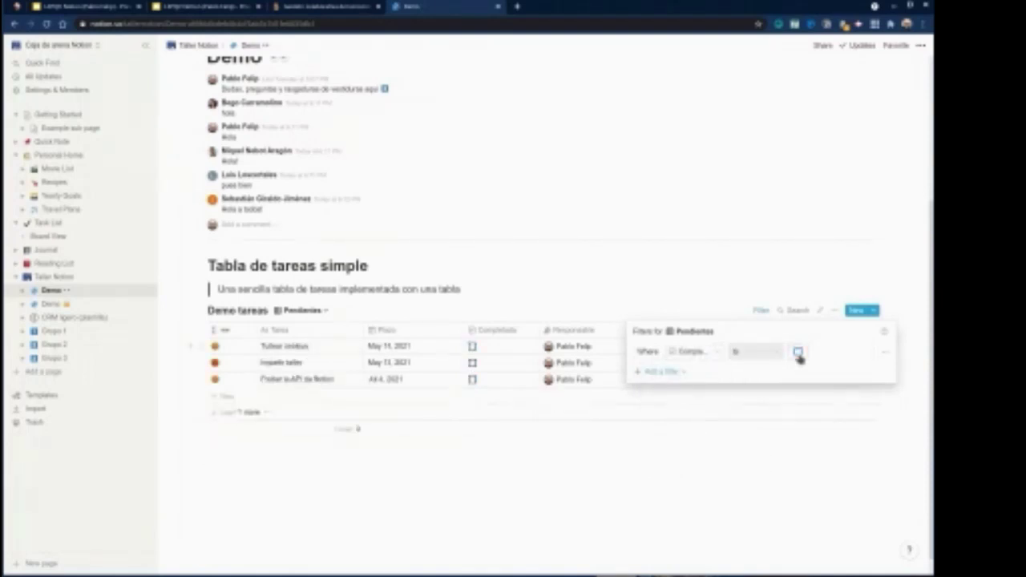
click(705, 266)
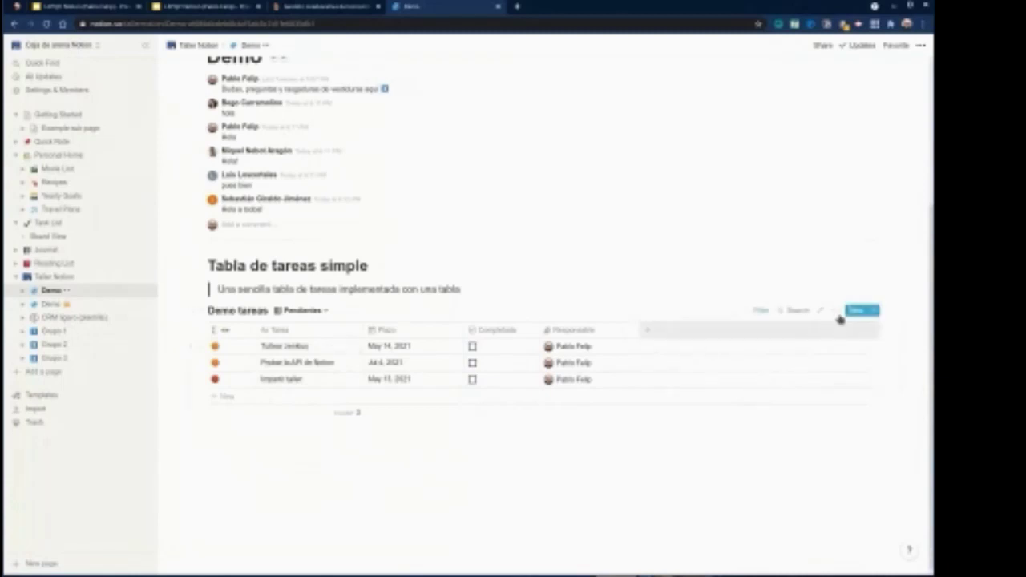
- Sort the Pendientes view by the Plazo property in ascending order and close the sort settings
click(835, 312)
click(856, 423)
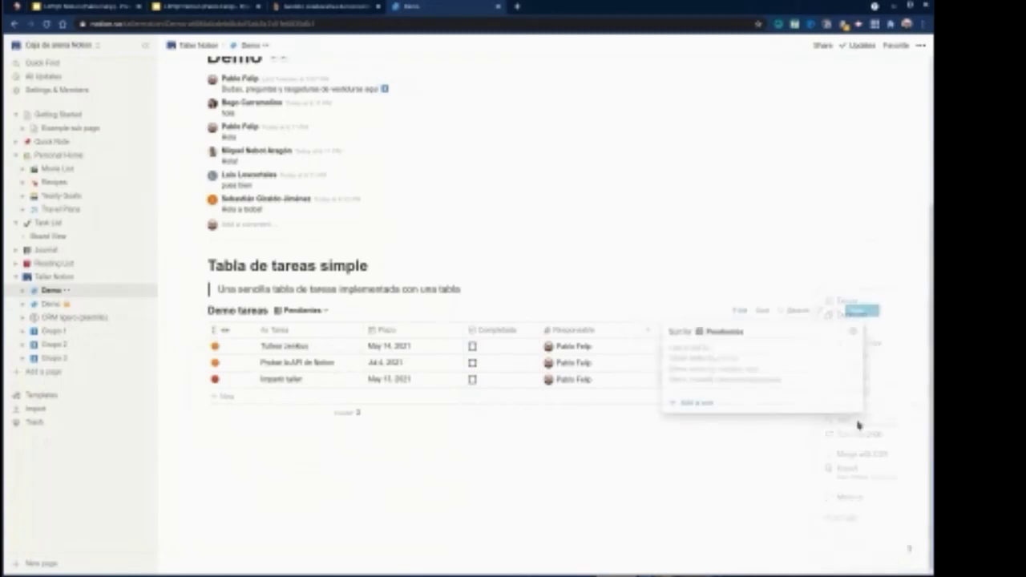
click(687, 403)
click(705, 358)
click(686, 423)
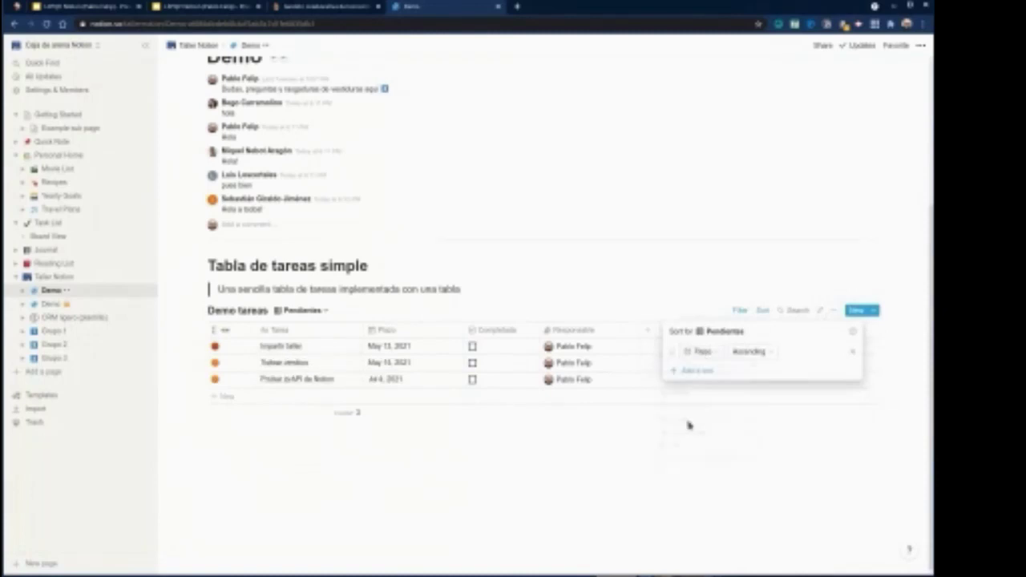
click(593, 259)
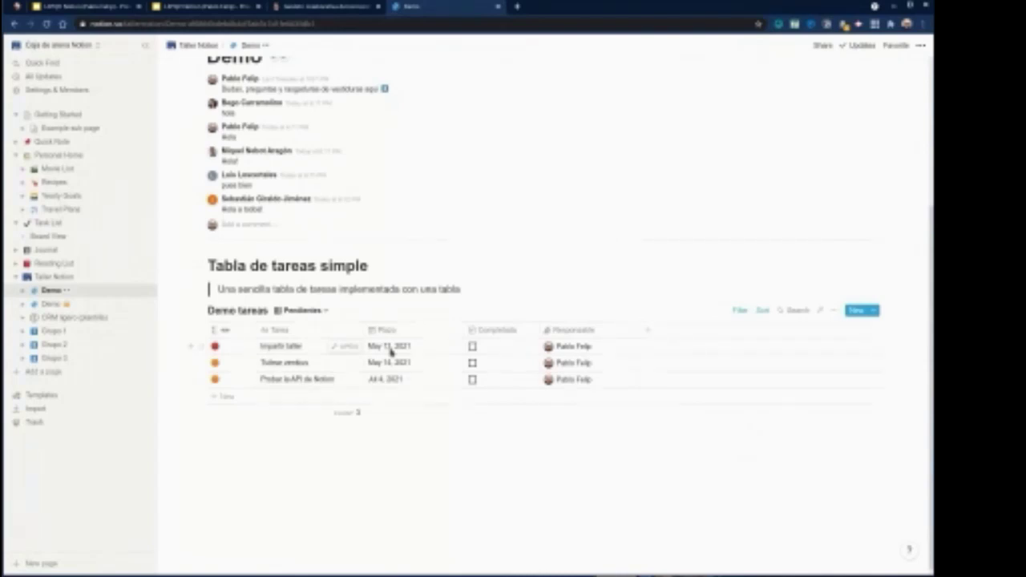
- Show the Todas view of Demo tareas for comparison and return to the filtered Pendientes view
click(301, 310)
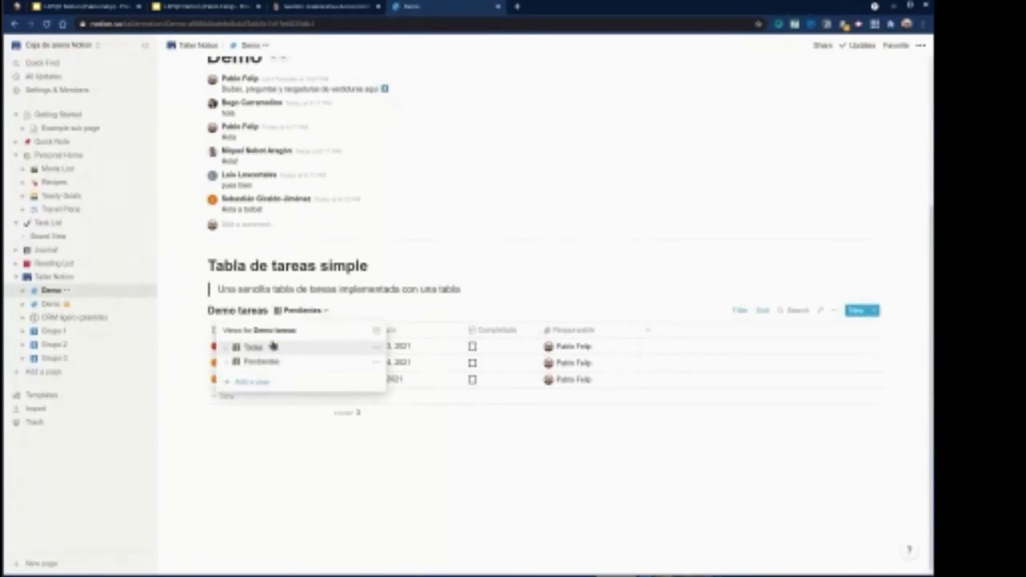
click(273, 346)
click(293, 310)
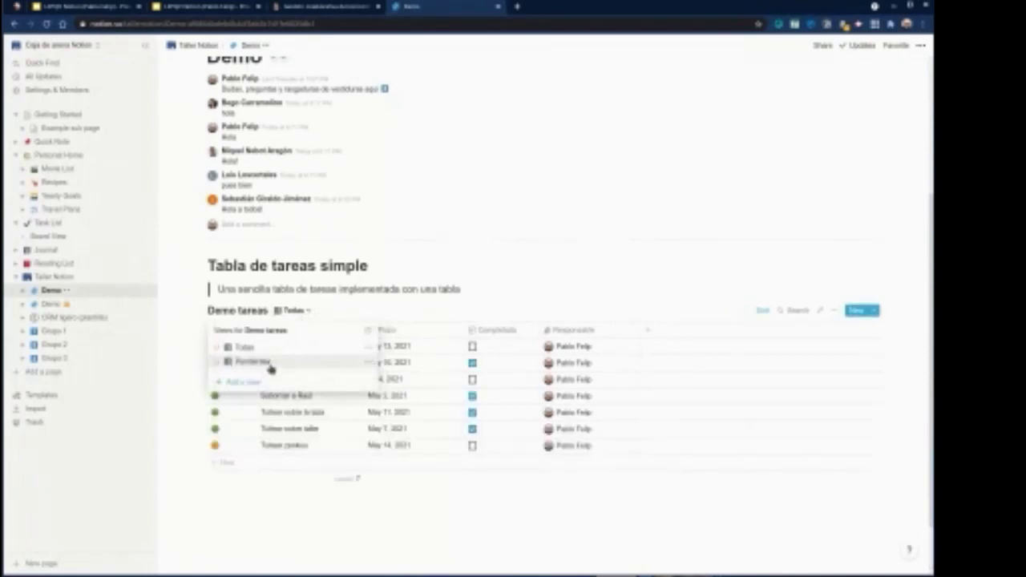
click(254, 362)
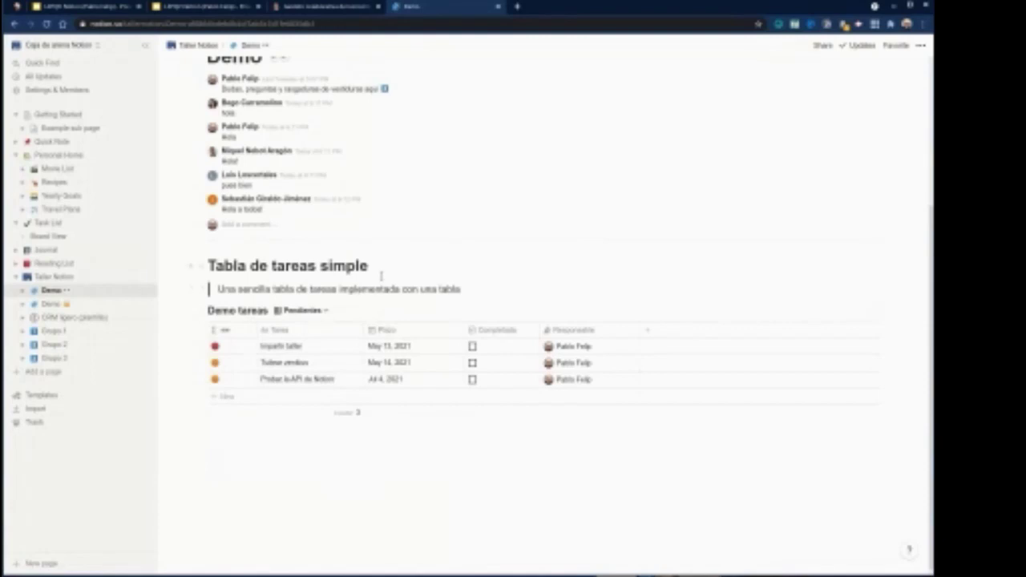
- Duplicate the Pendientes view of Demo tareas, keeping its filter and sort
click(319, 311)
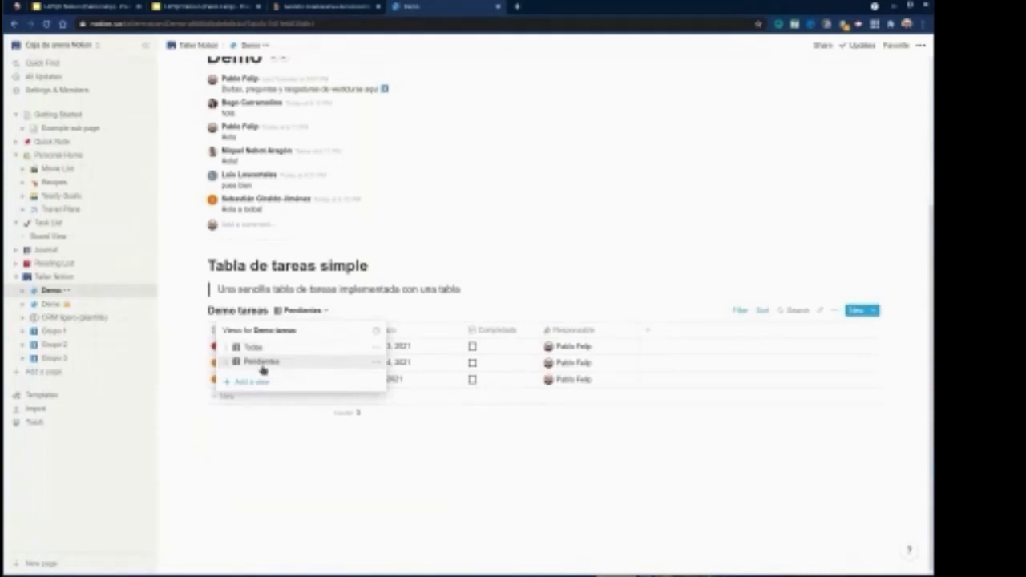
click(375, 363)
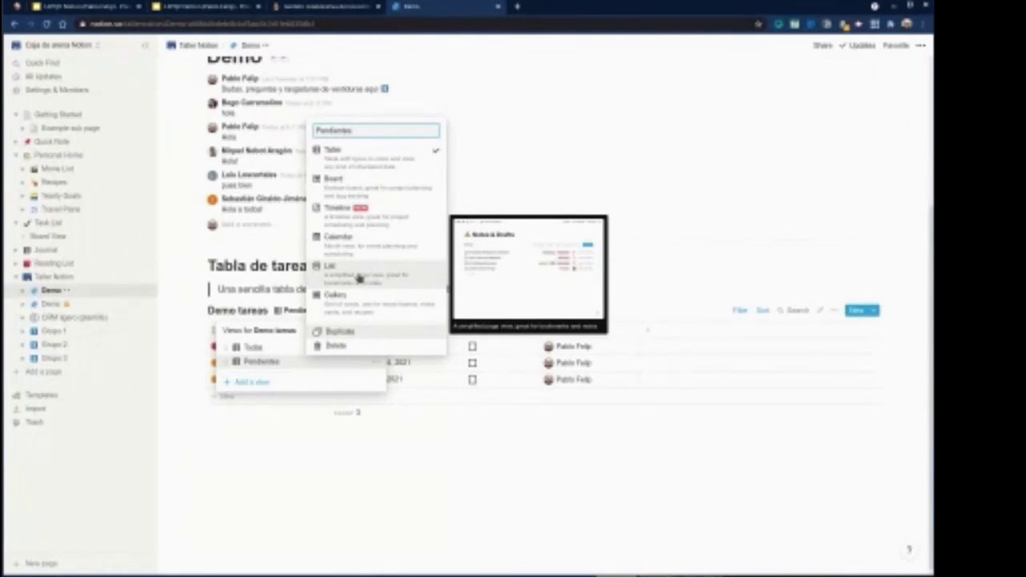
click(250, 353)
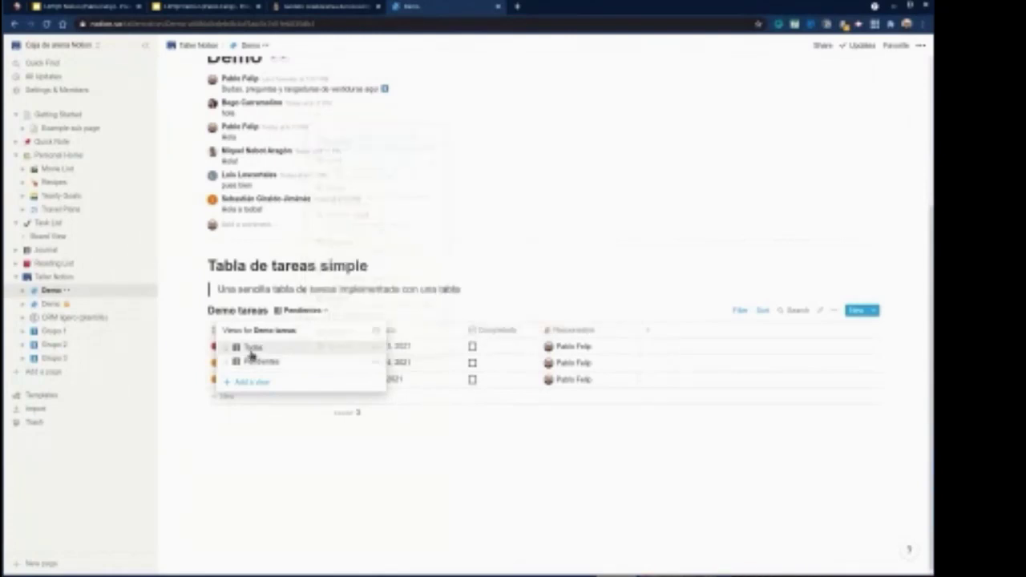
click(377, 355)
click(376, 361)
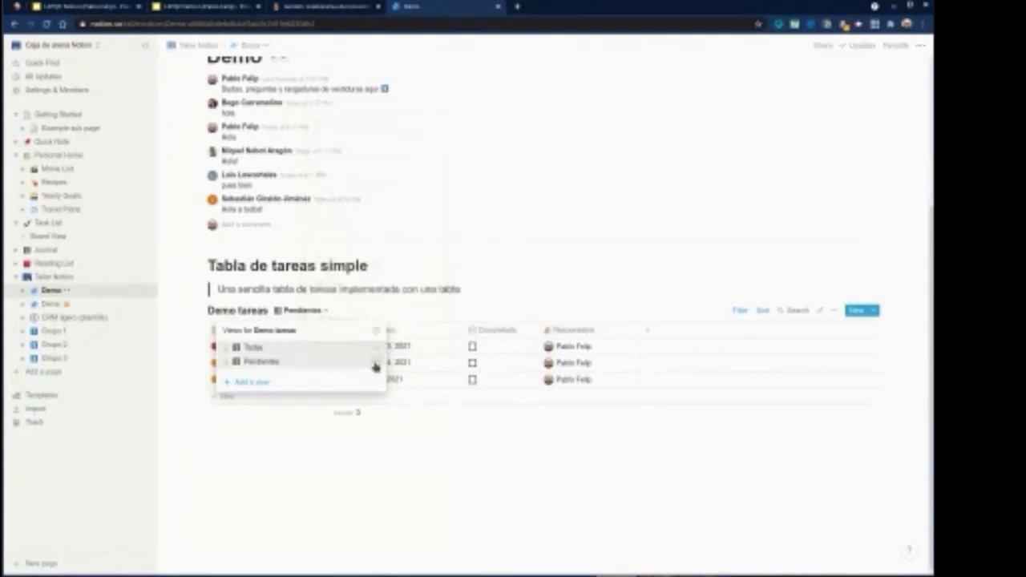
click(375, 366)
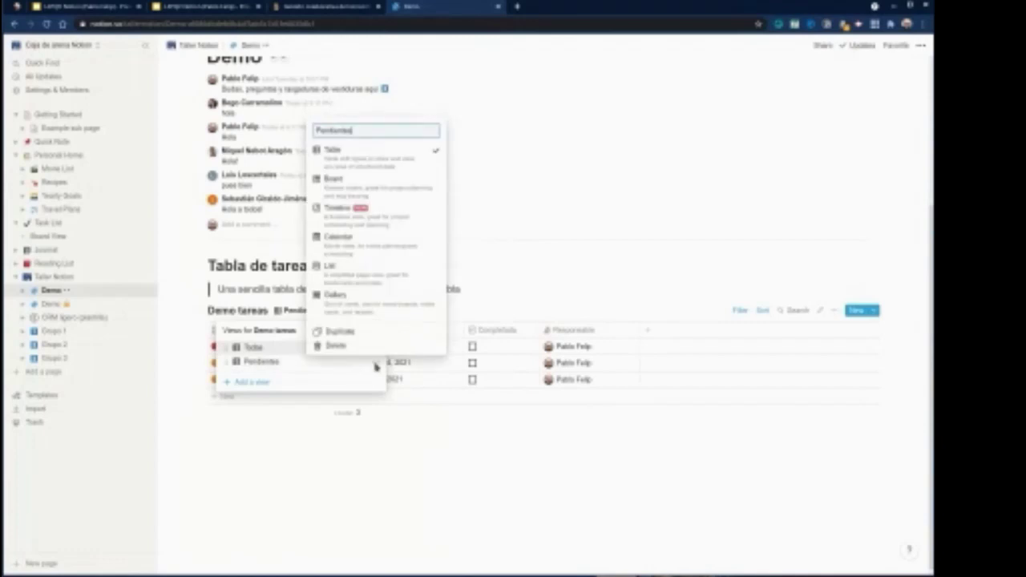
click(342, 333)
click(334, 333)
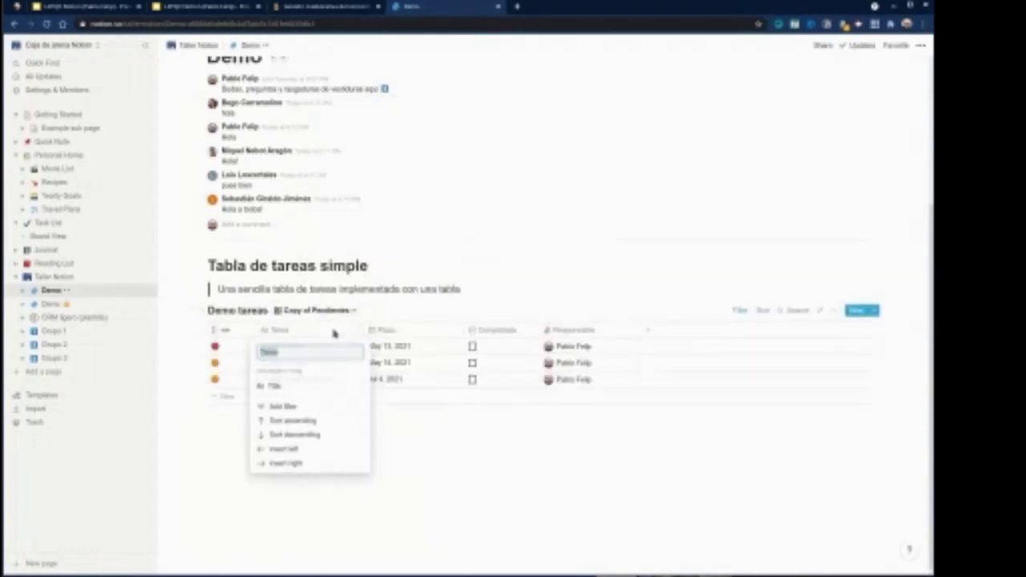
click(333, 320)
- Rename the duplicated Pendientes view as "Vencidas"
click(332, 314)
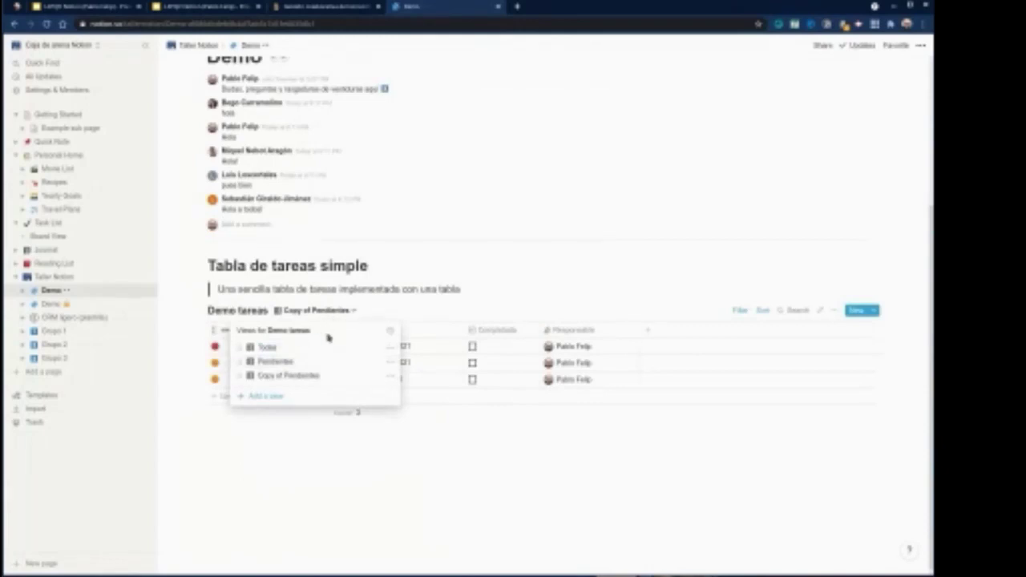
click(390, 381)
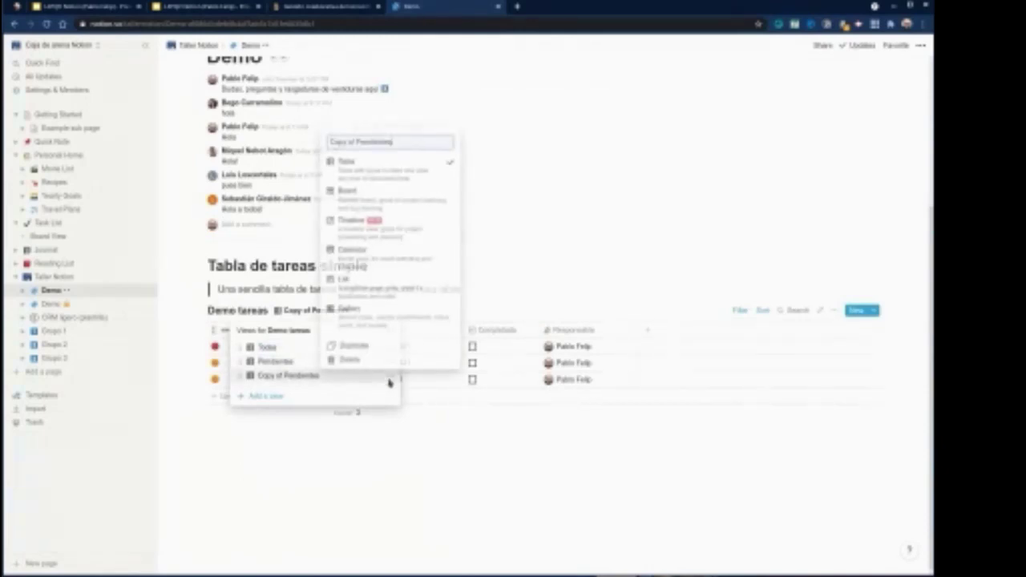
mouse_move(365, 199)
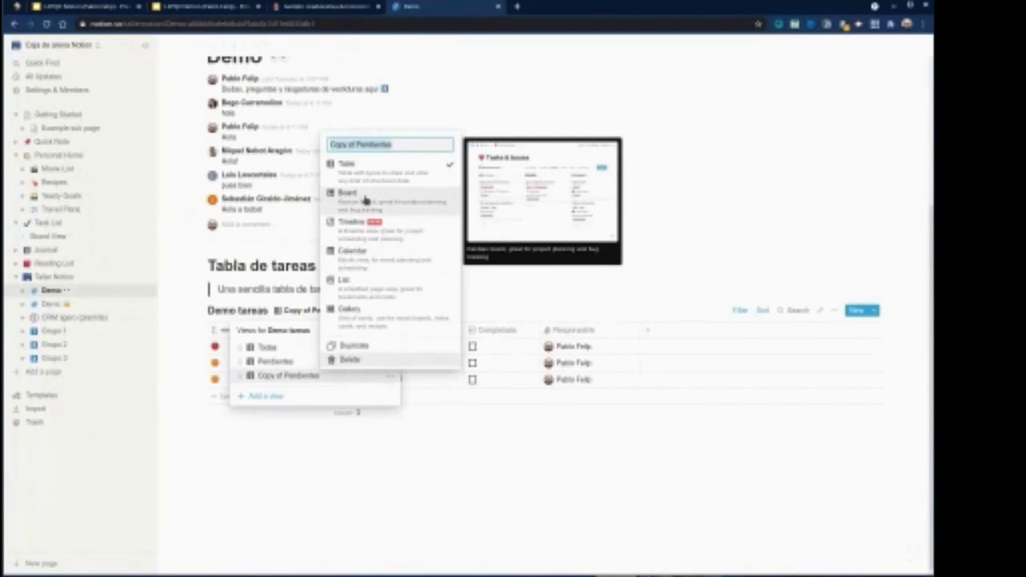
text(Vencidas)
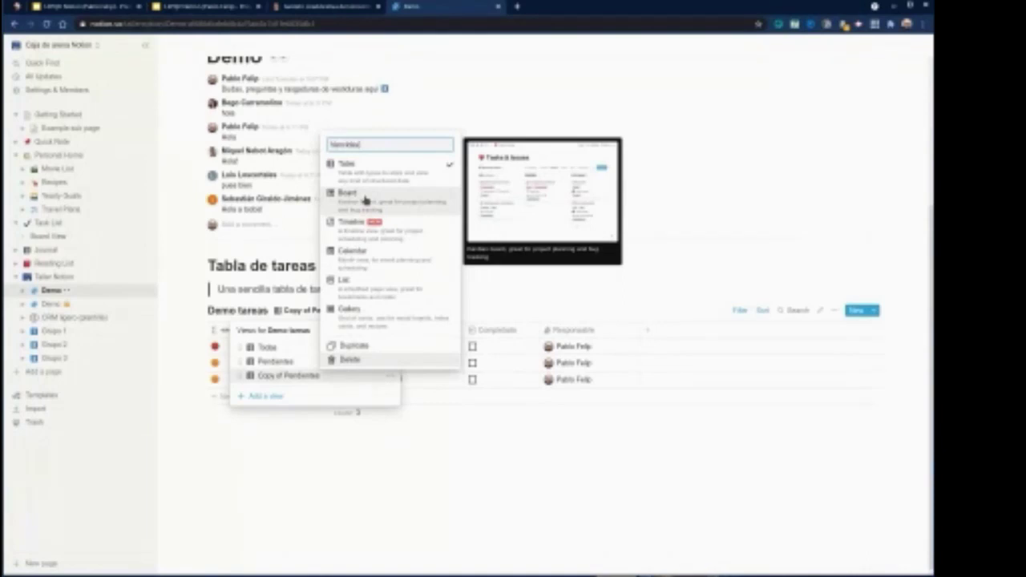
click(546, 287)
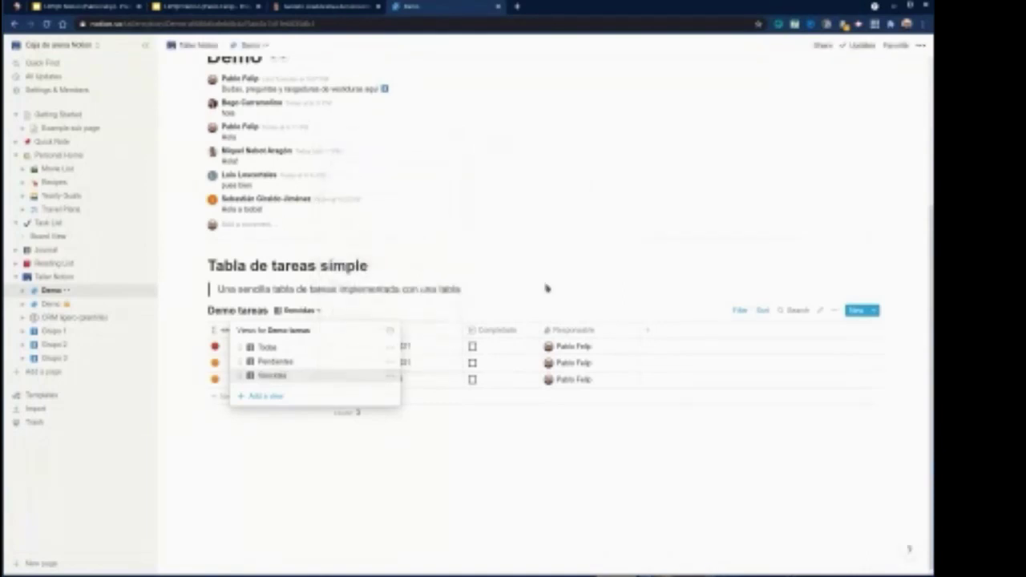
- Open the filter settings of the Vencidas view and show the options for its Completada rule
click(739, 314)
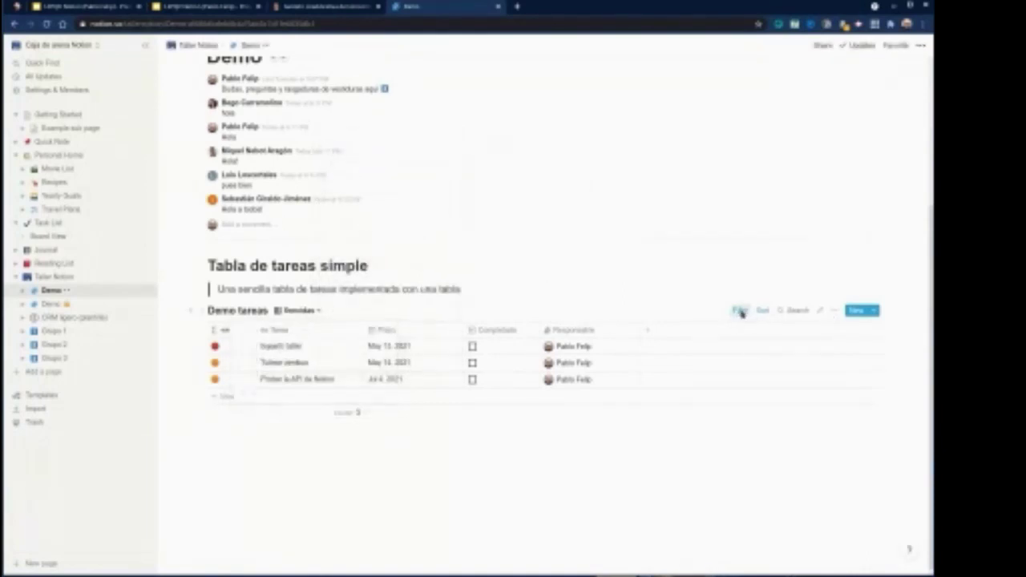
click(740, 313)
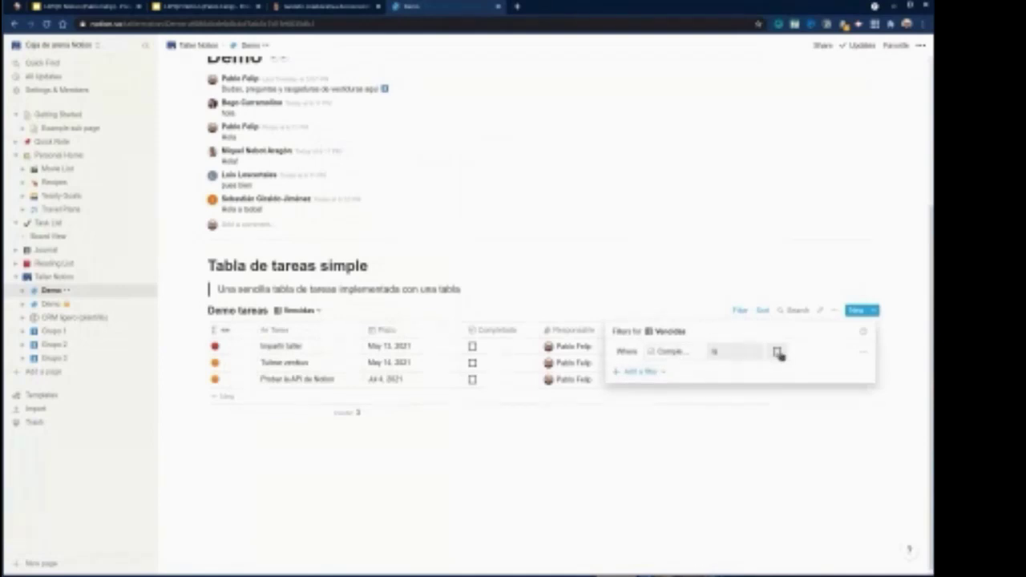
click(863, 353)
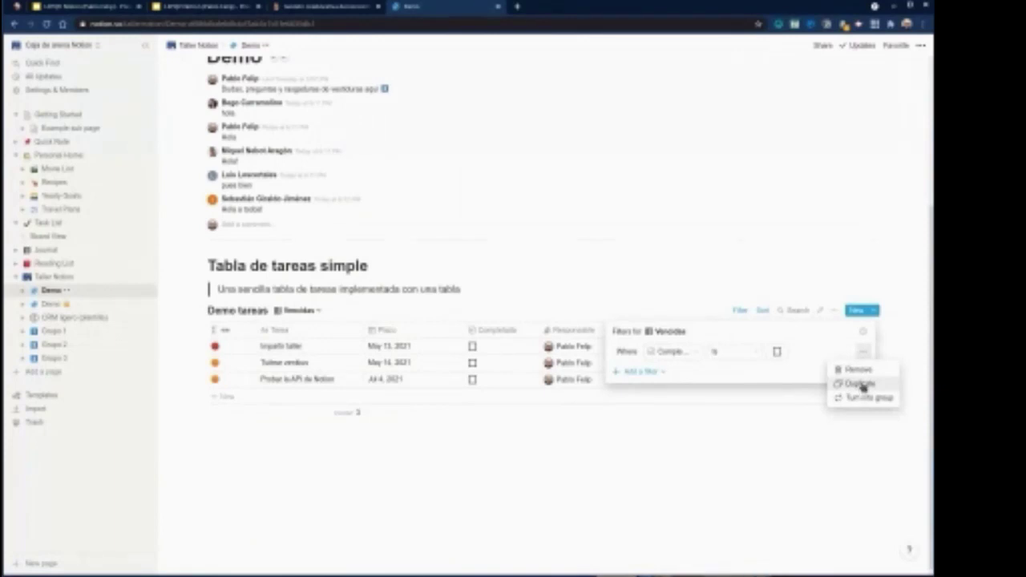
- Replace the Completada filter of the Vencidas view with a filter on the emoji status formula column
click(862, 371)
click(649, 404)
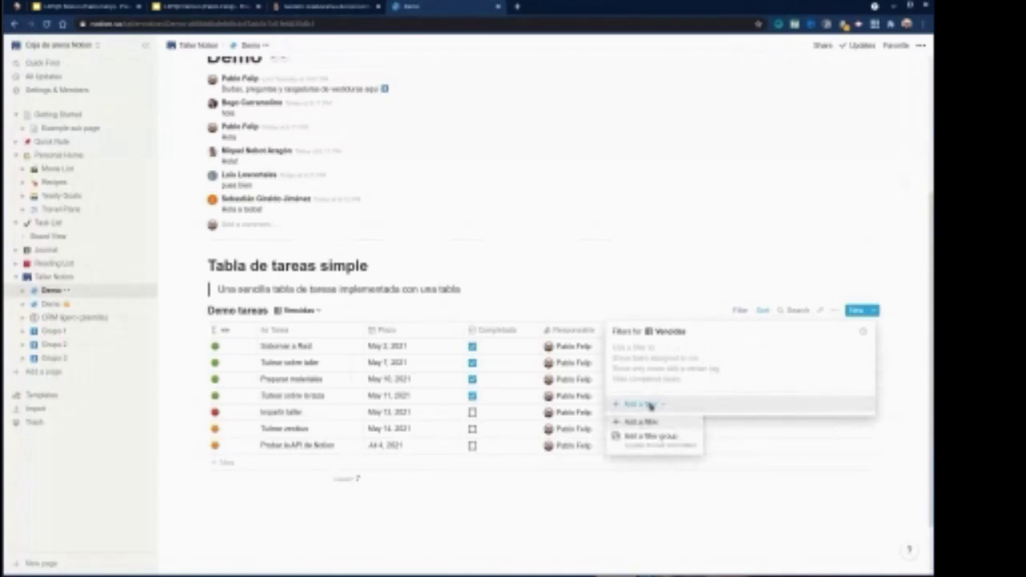
click(645, 422)
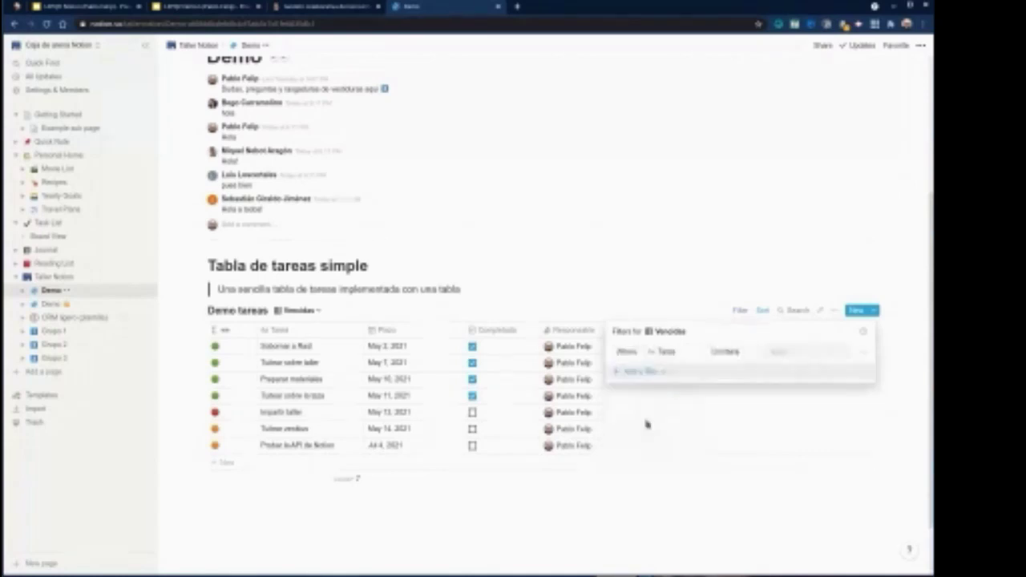
click(644, 451)
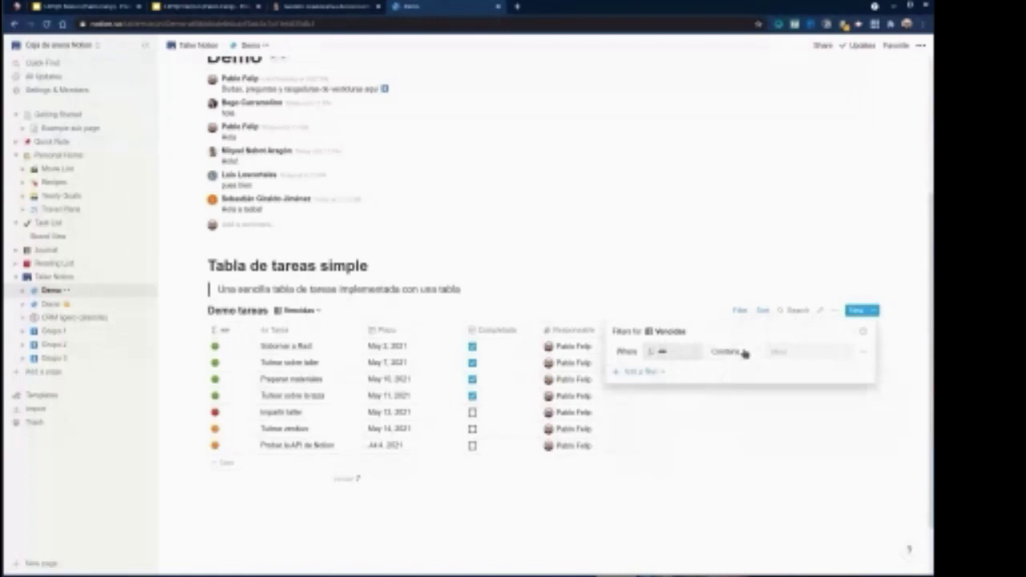
- Set the status filter condition of the Vencidas view to "is 🔴", copying the red circle emoji from the JoyPixels extension
click(806, 352)
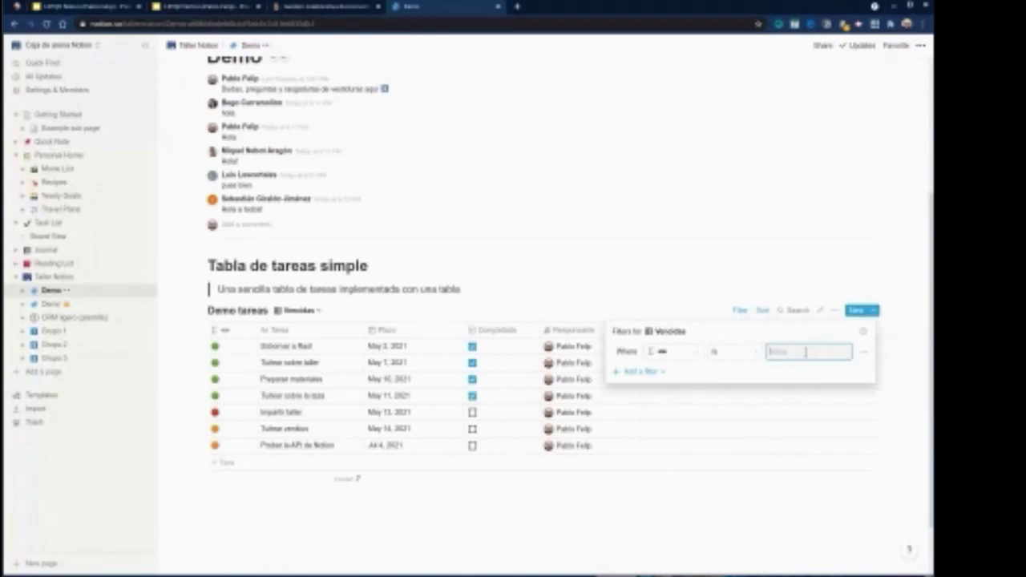
click(776, 24)
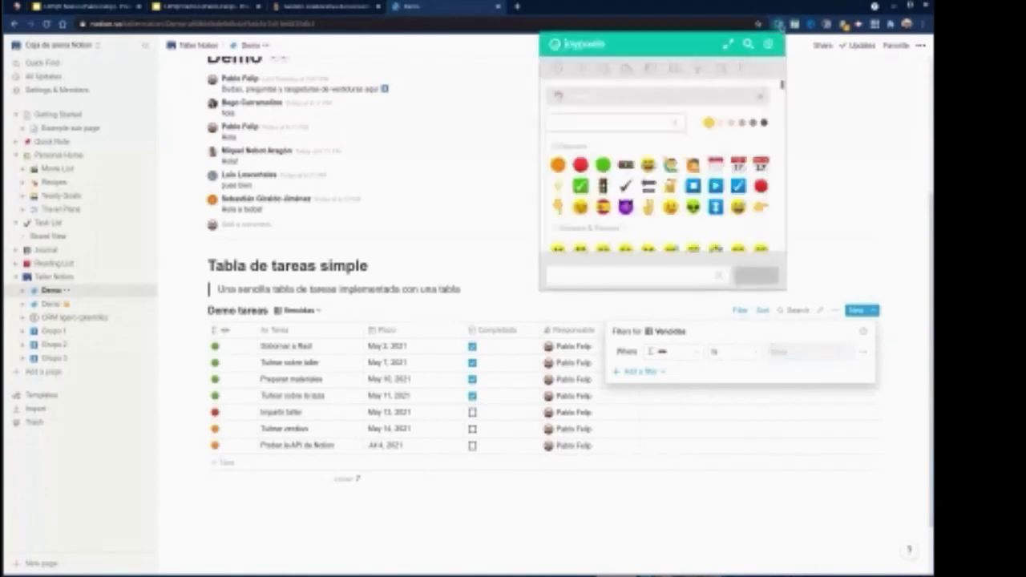
click(579, 141)
click(819, 350)
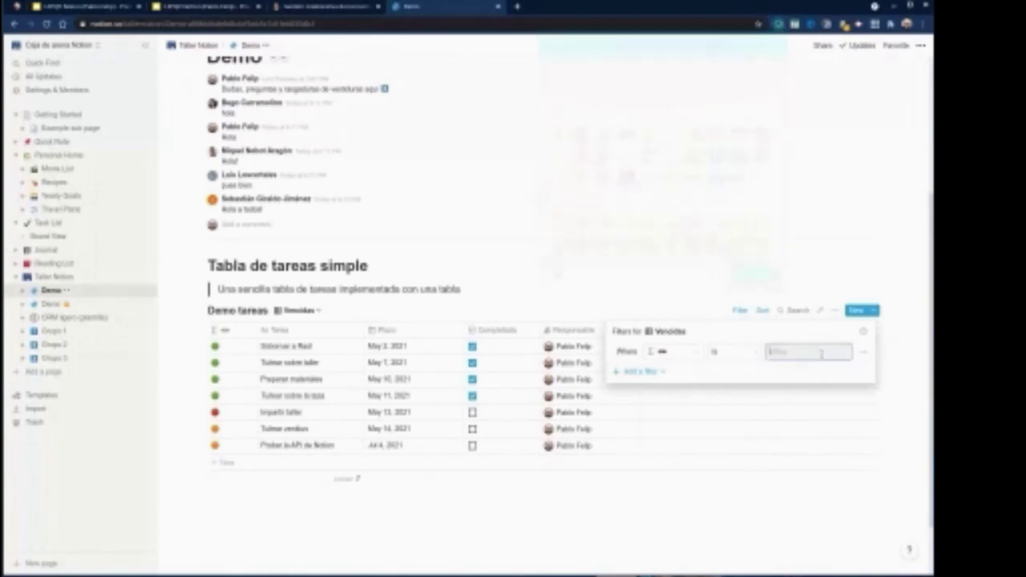
text(🔴)
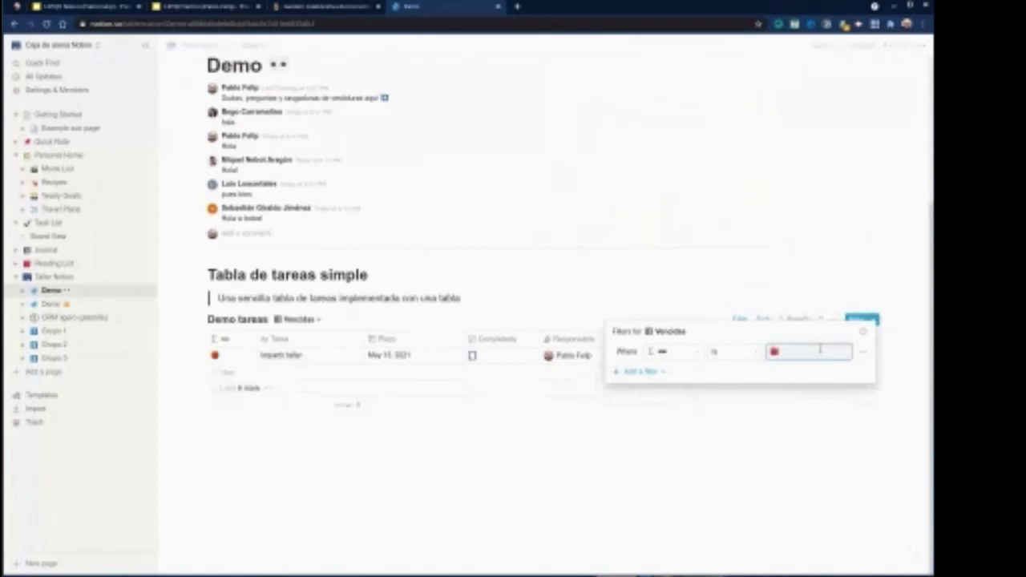
key(Escape)
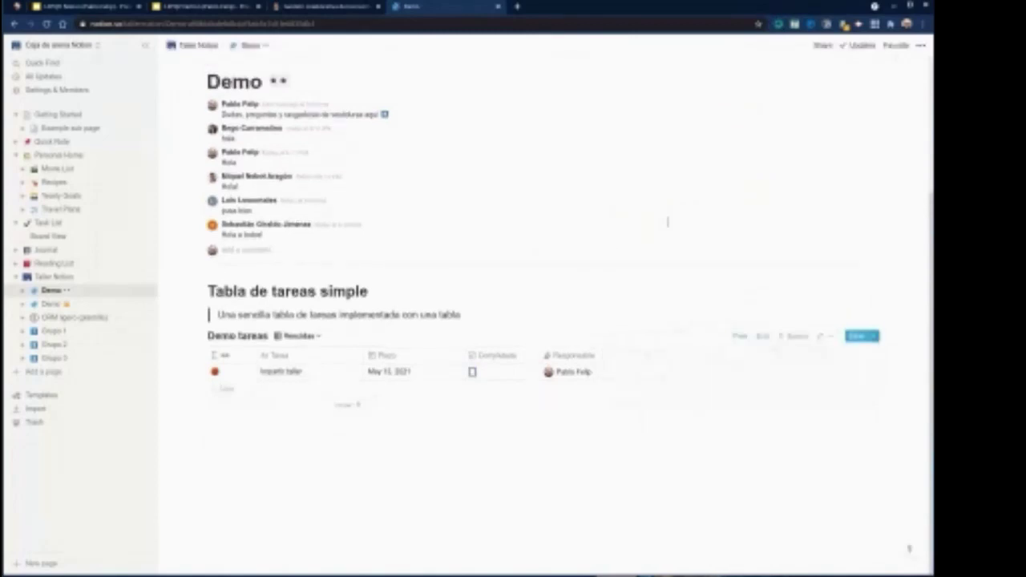
- Review the status filter of the Vencidas view and switch the Demo tareas table to the Todas view
click(736, 338)
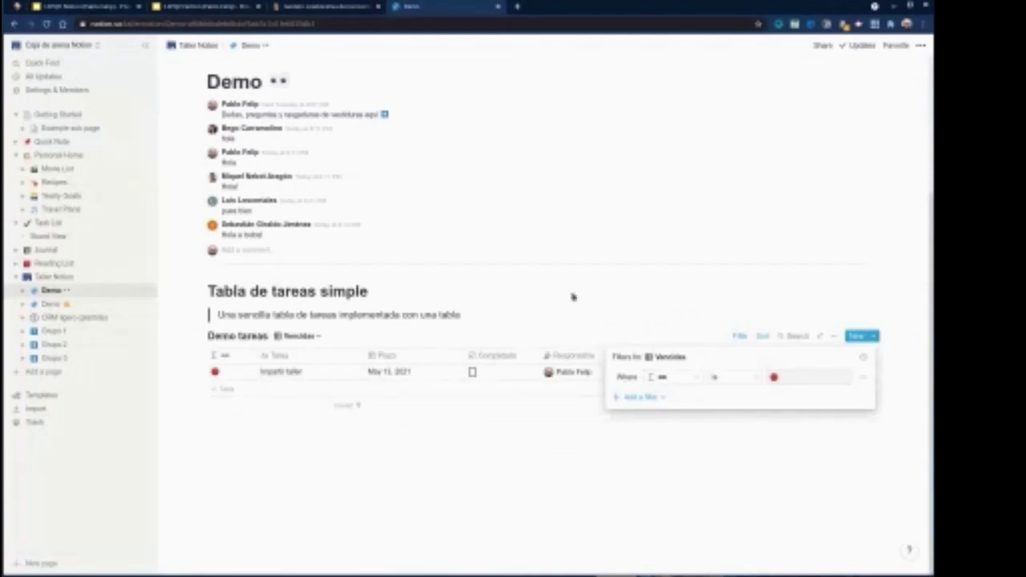
click(645, 210)
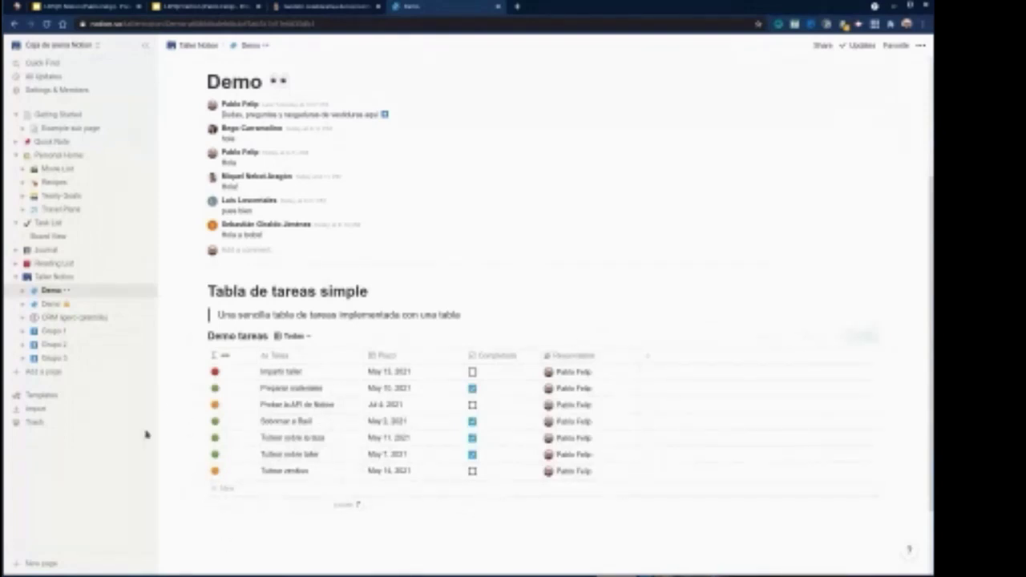
mouse_move(177, 405)
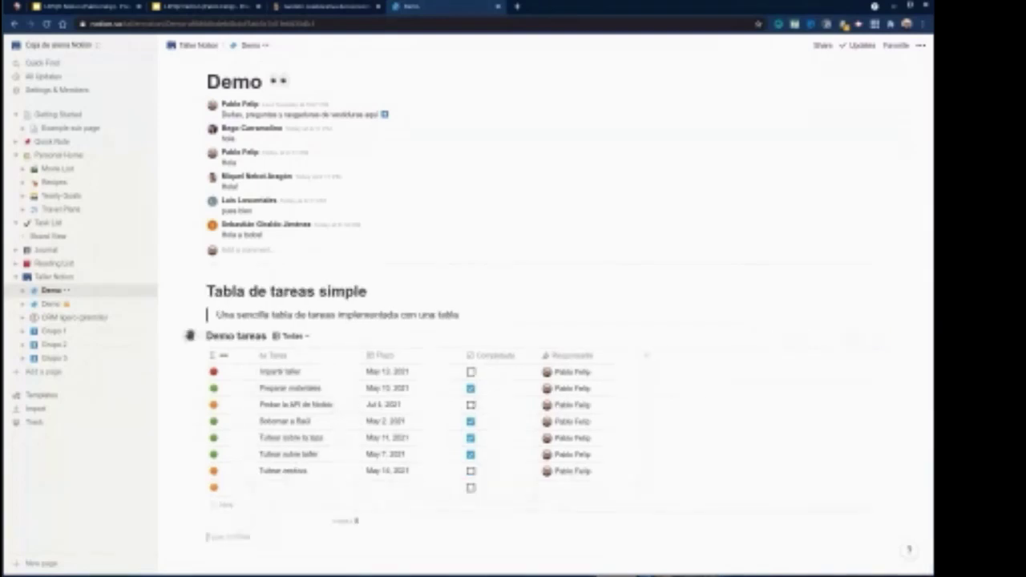
- Delete the empty last row of the Demo tareas table
click(180, 315)
click(507, 297)
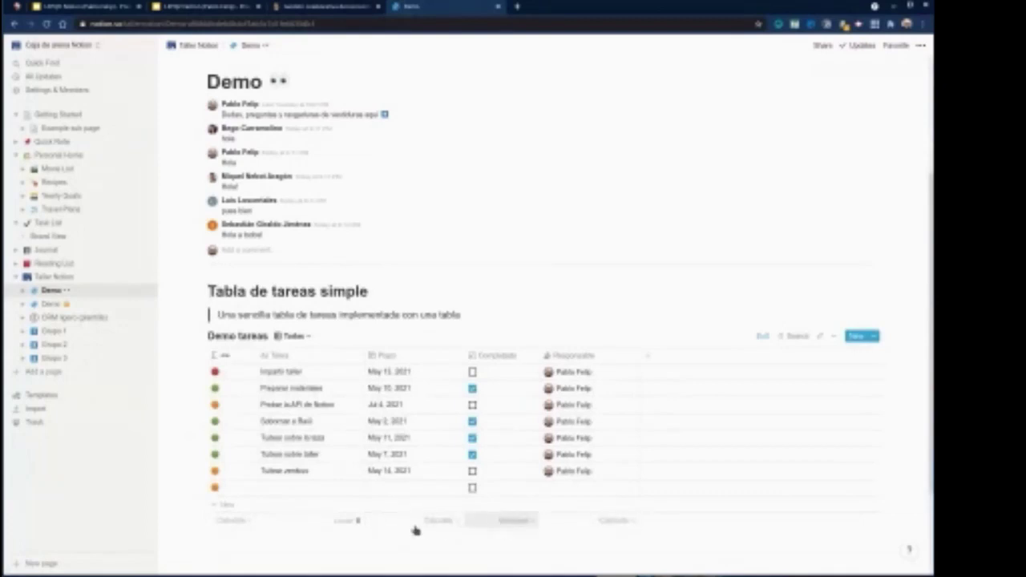
click(202, 489)
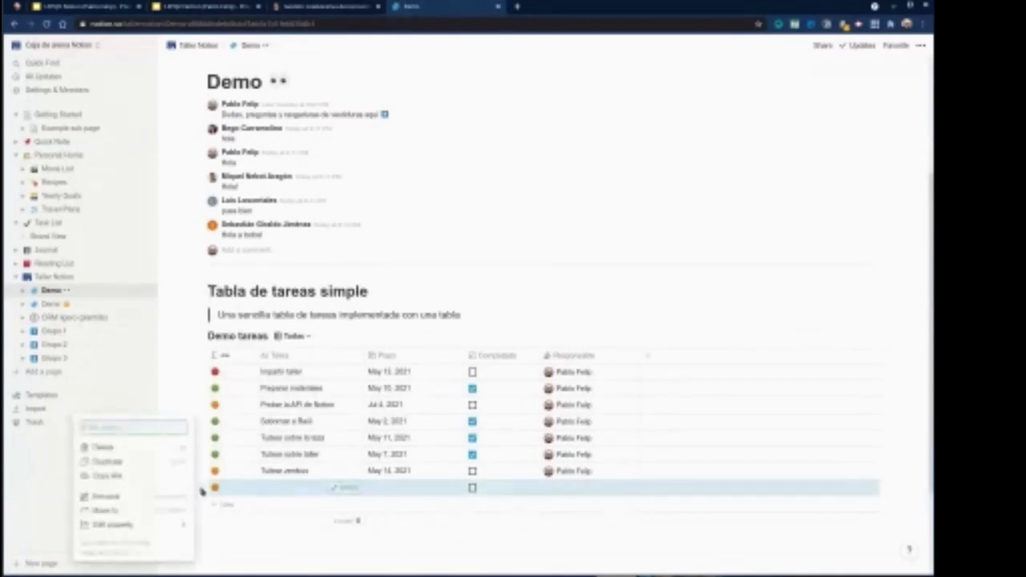
click(105, 449)
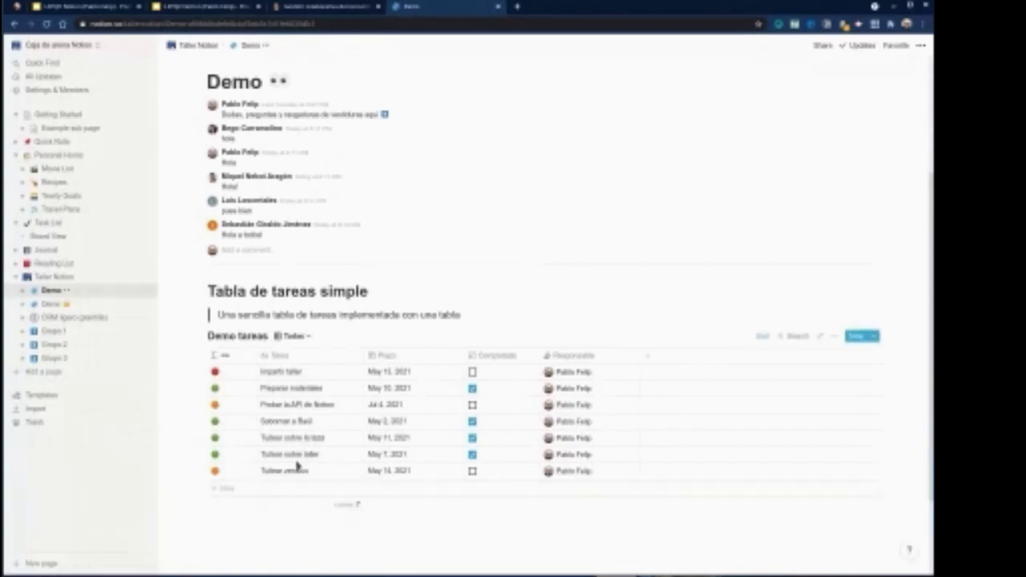
- Look over the calculation options of the Tarea column and set the Completada column's calculation to Percent checked
click(356, 505)
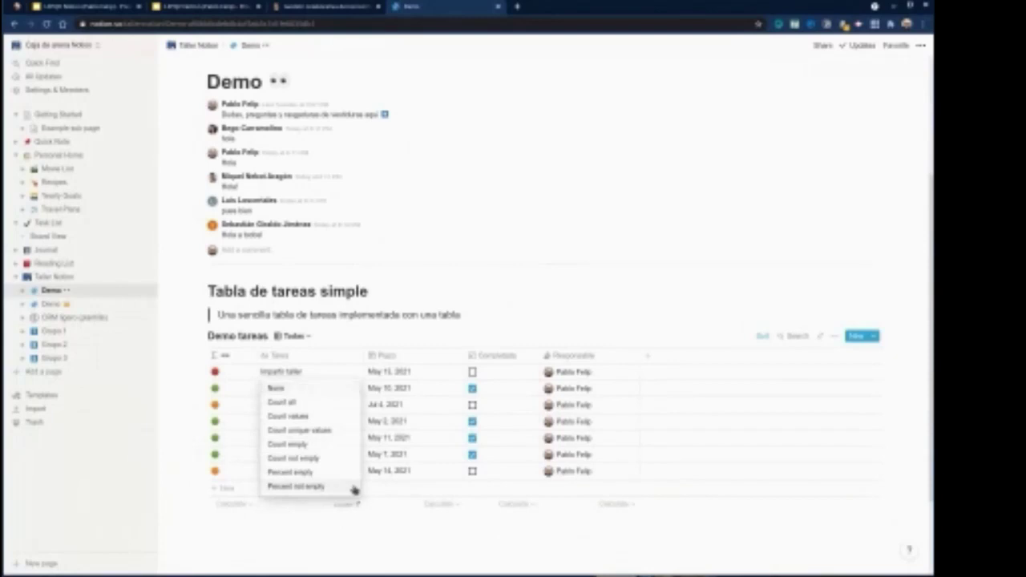
click(374, 540)
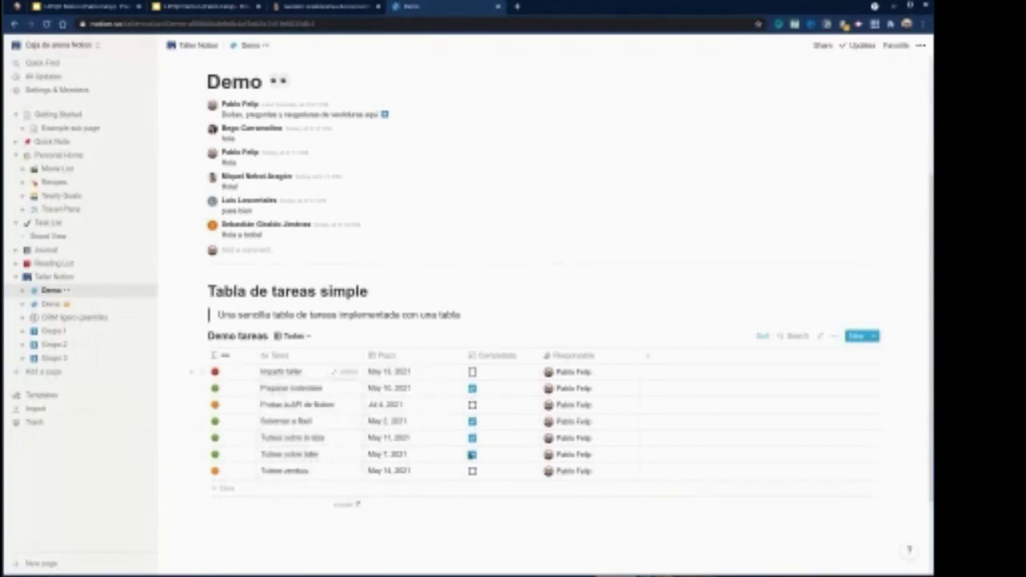
click(508, 504)
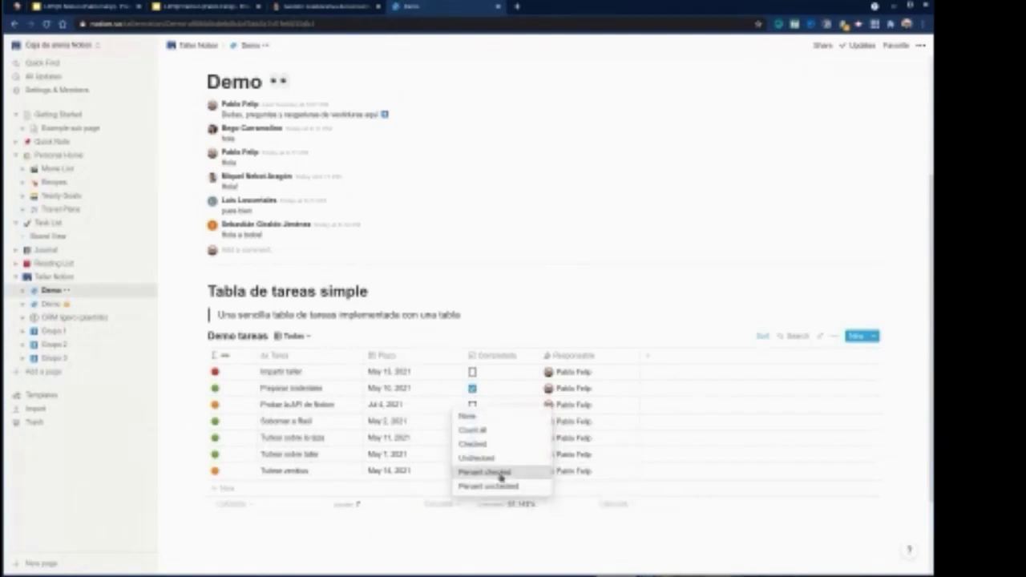
click(498, 474)
- Tick and untick the Completada checkbox of the Impartir taller task to test the percentage calculation
scroll(457, 511, down, 1)
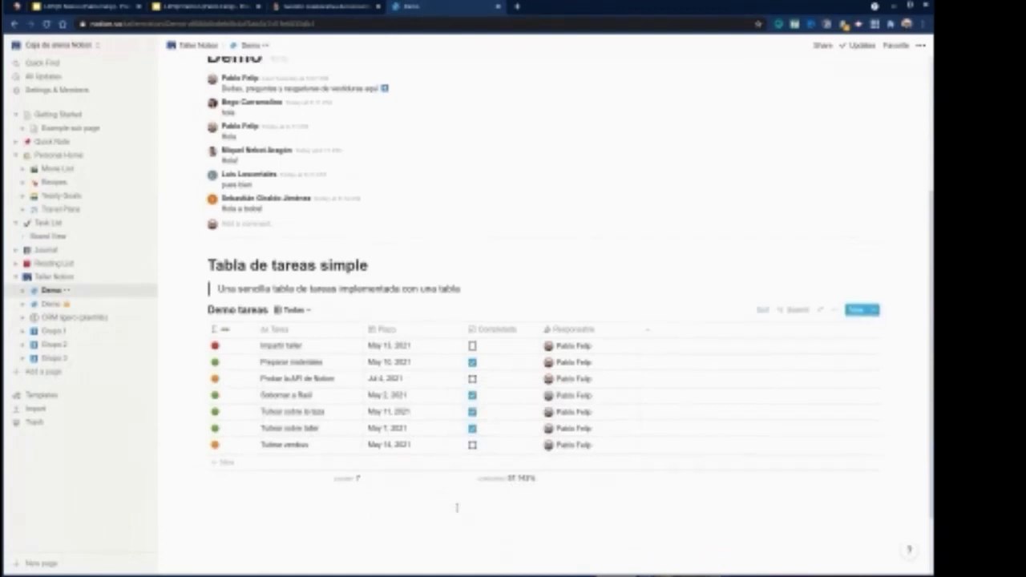
click(473, 319)
click(473, 319)
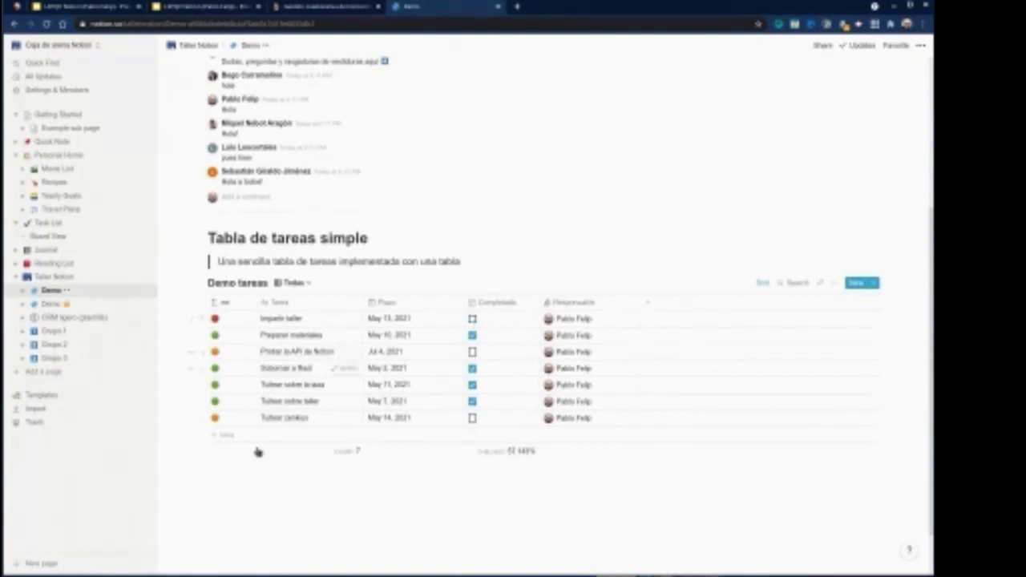
- Start a level-one heading reading "Dashboard" on a new line below the Demo tareas table
click(241, 486)
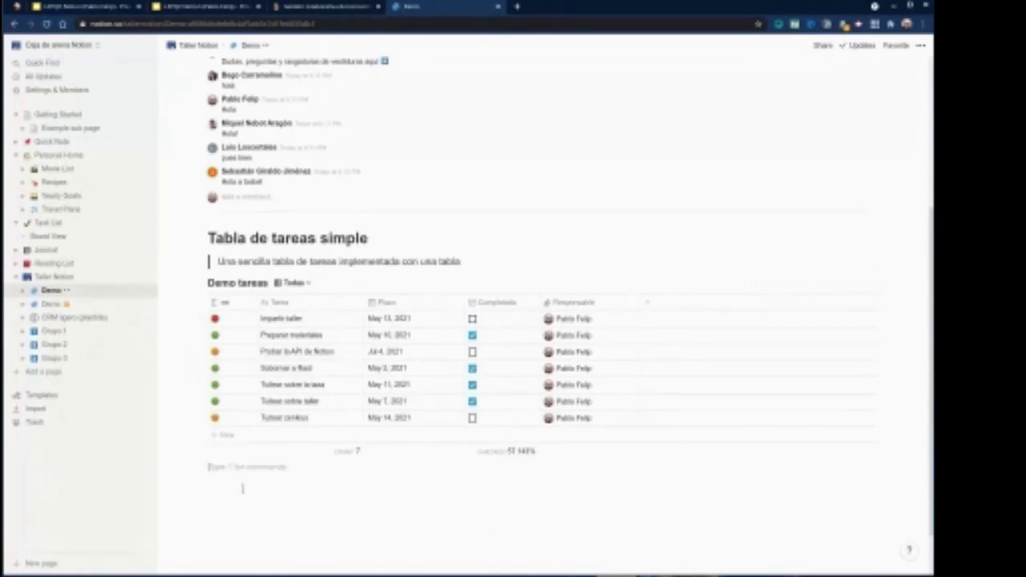
key(Return)
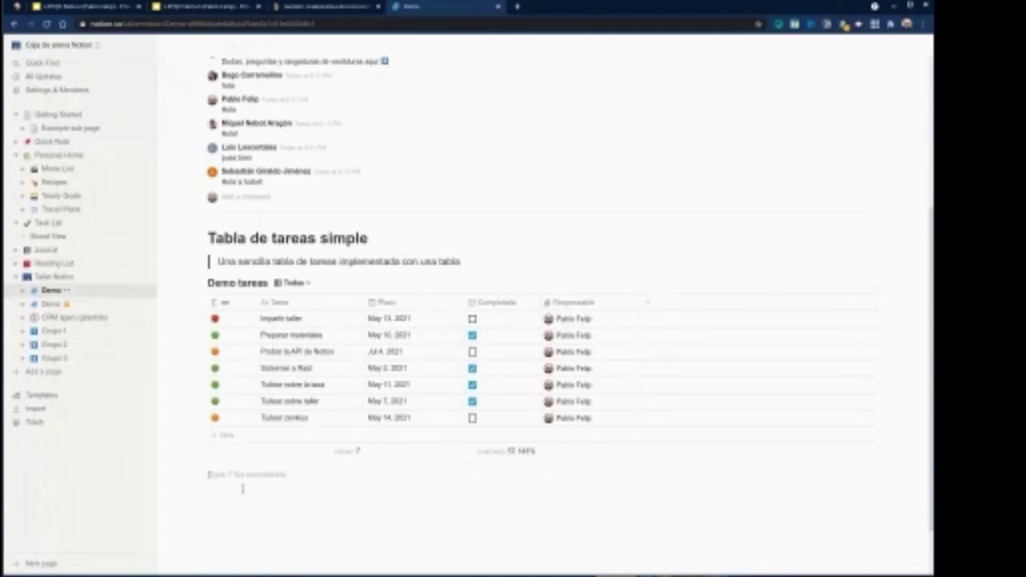
key(Up)
key(Up)
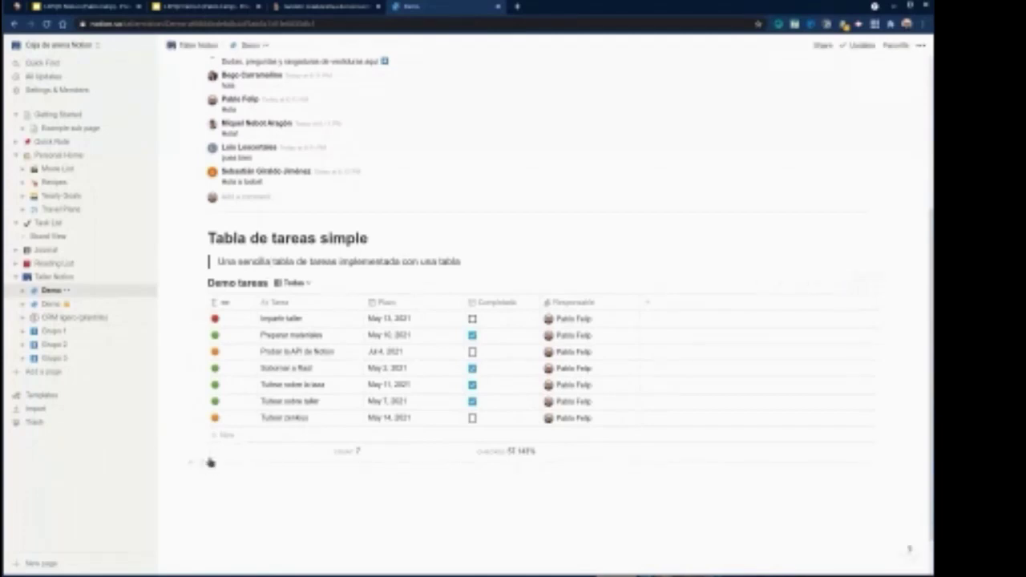
click(203, 467)
click(203, 465)
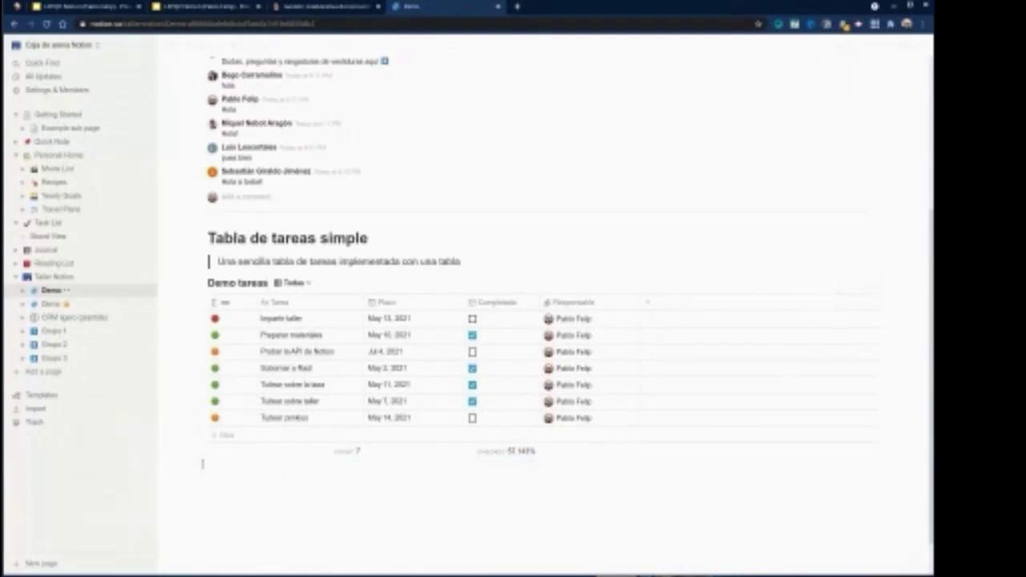
click(211, 470)
text(# Das)
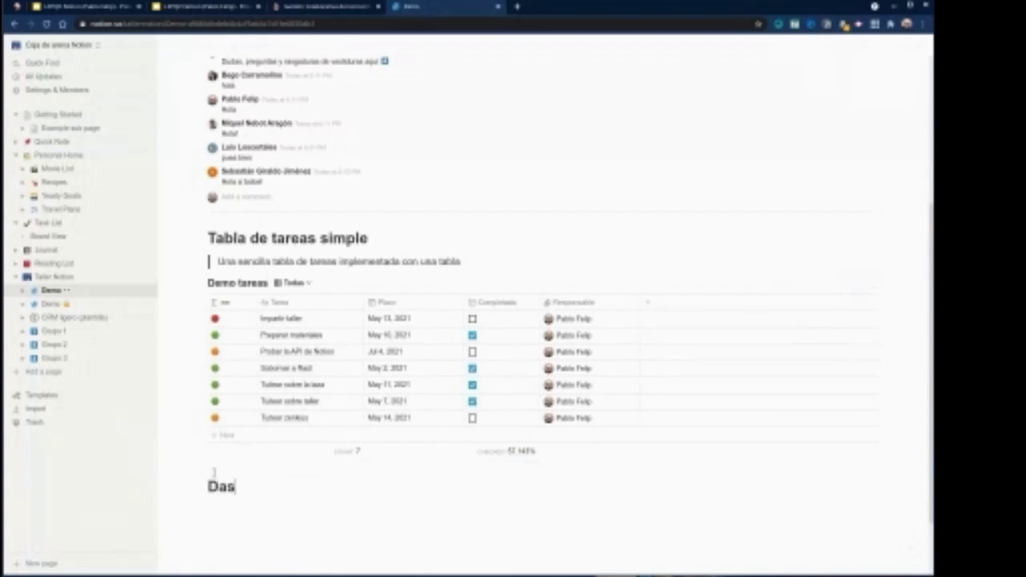
text(hboard )
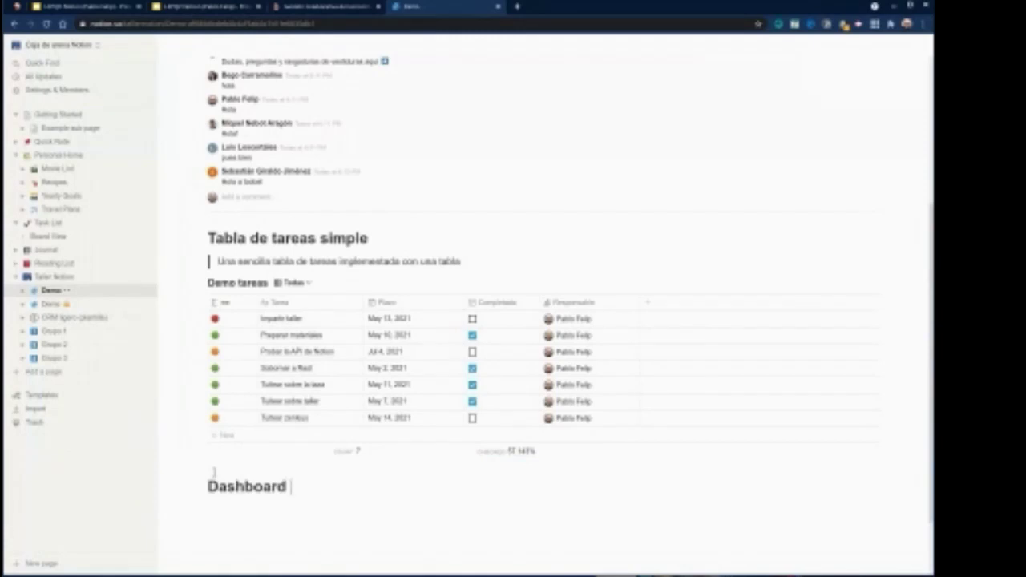
- Insert the control knobs emoji after "Dashboard" in the heading, searching the emojis for "contr"
text(:)
text(da)
key(BackSpace)
key(BackSpace)
text(panel)
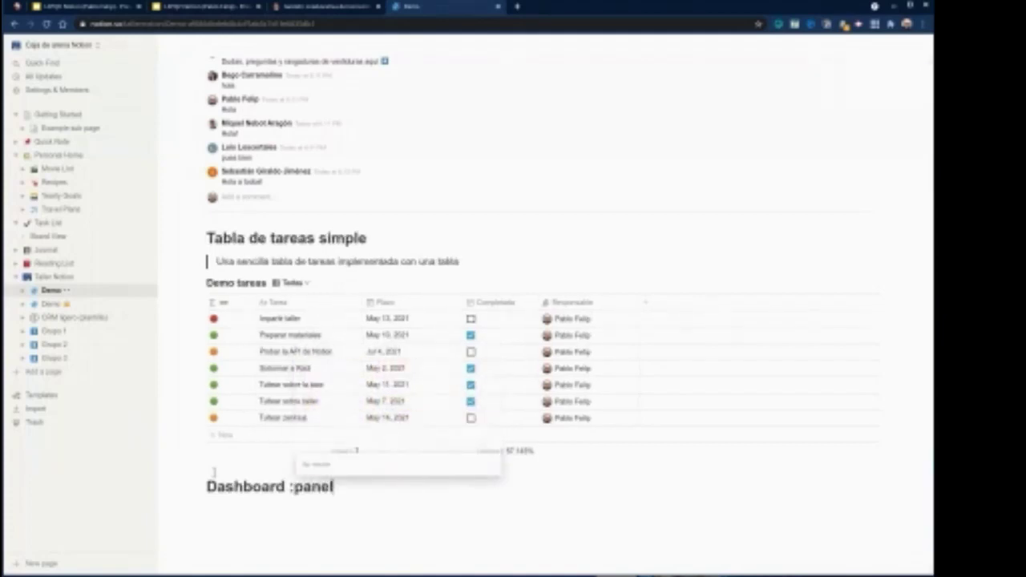
key(BackSpace)
key(BackSpace)
key(BackSpace)
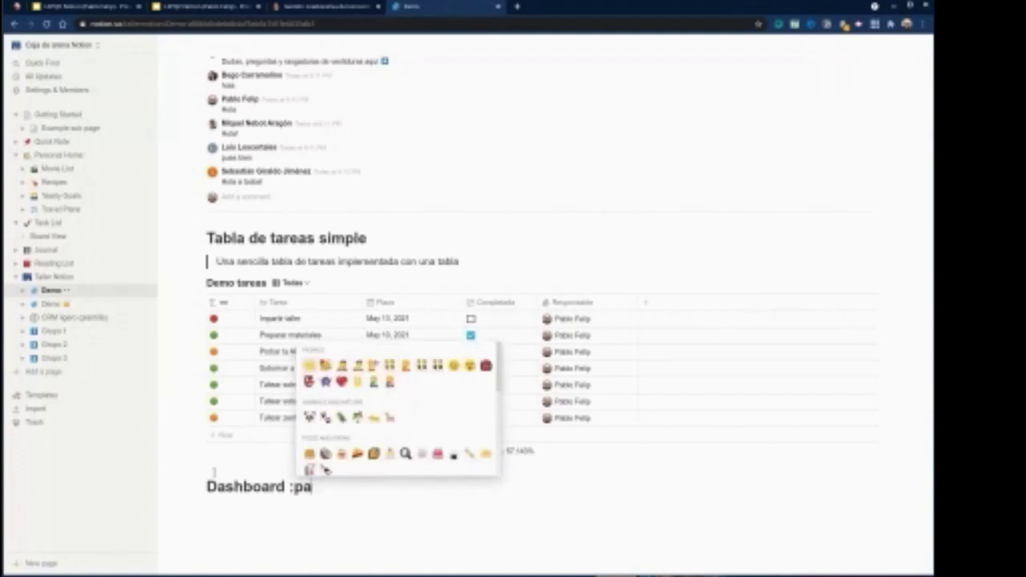
key(BackSpace)
key(BackSpace)
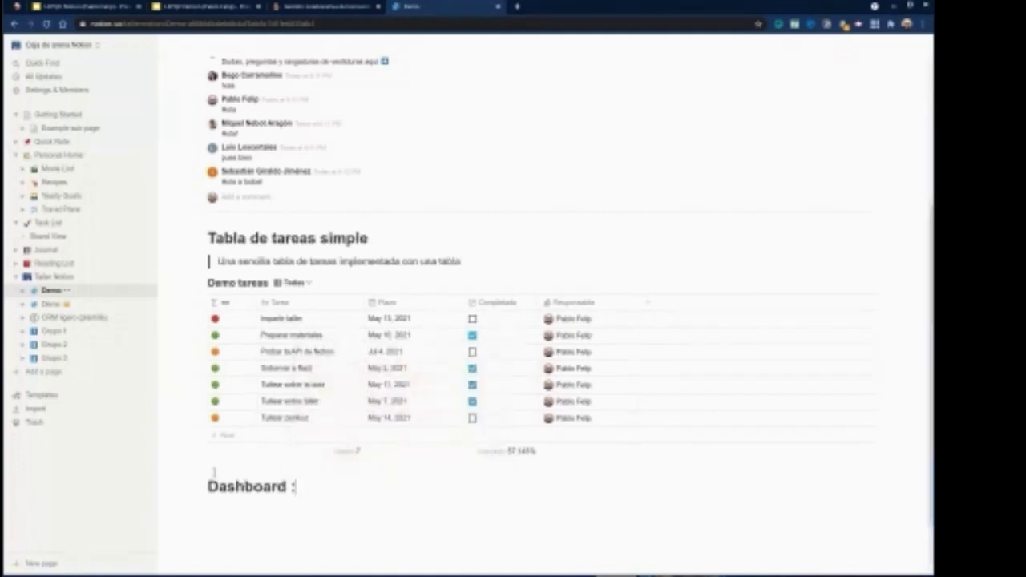
text(contr)
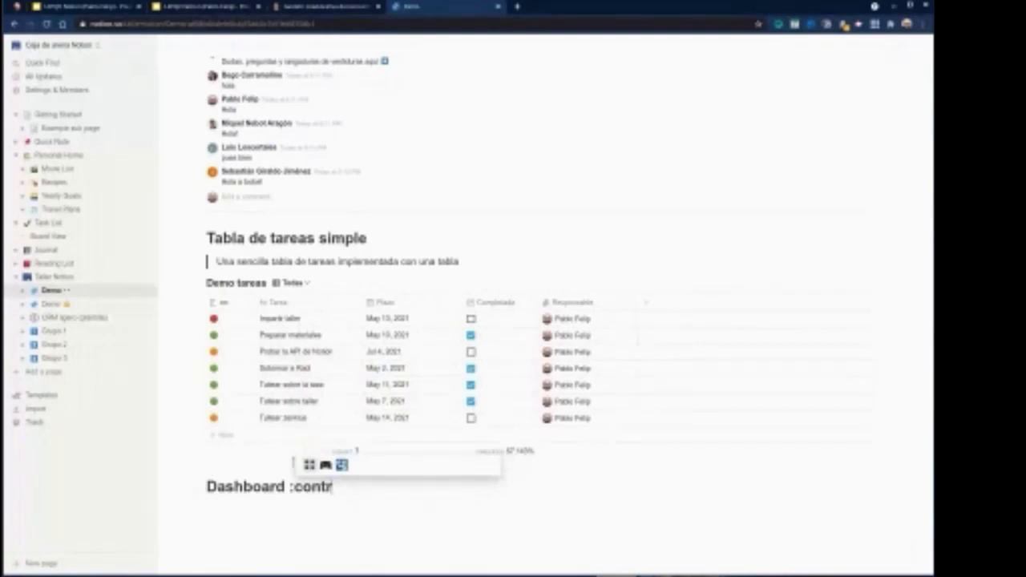
key(Return)
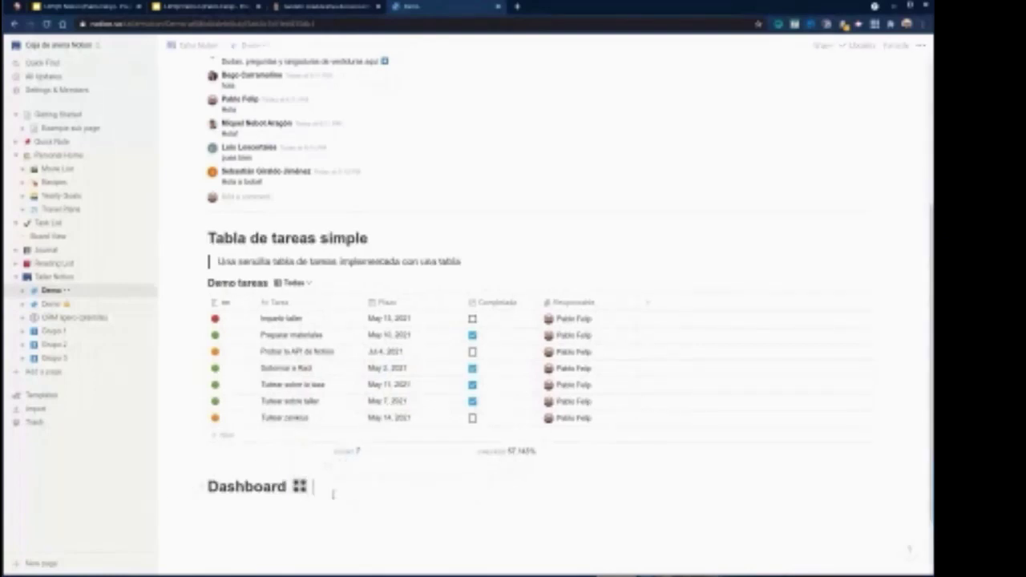
- Complete the heading with "con vistas enlazadas a la BBDD anterior" and start an empty line below it
text(con vistas en)
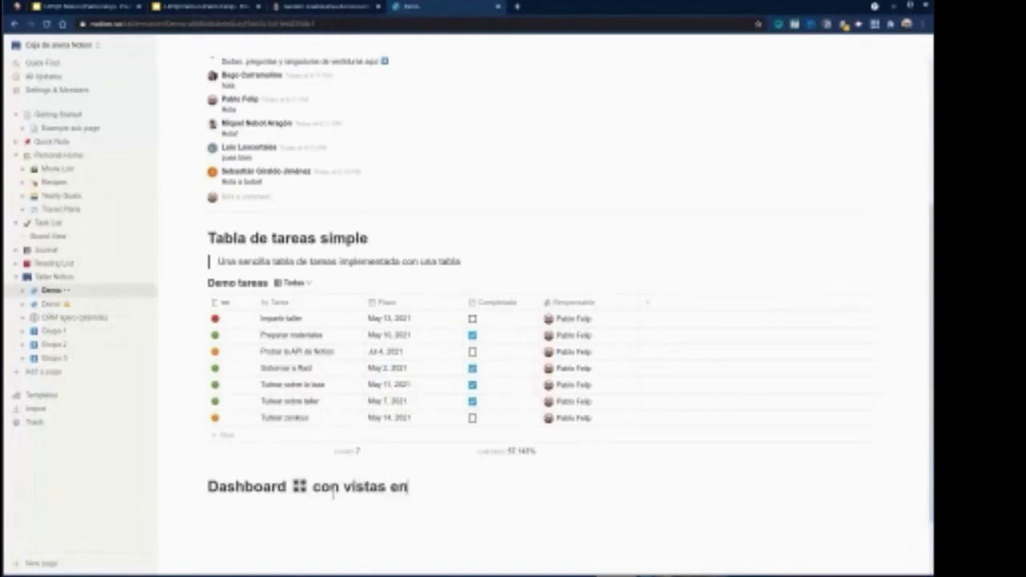
text(lazadas a )
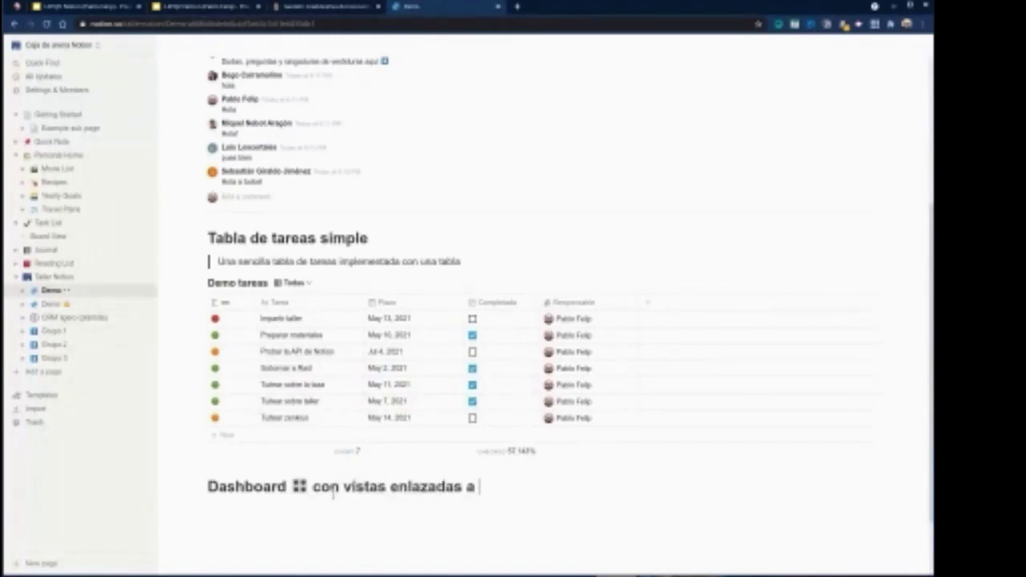
text(la BBDD atc)
key(BackSpace)
key(BackSpace)
text(m)
key(BackSpace)
text(nt)
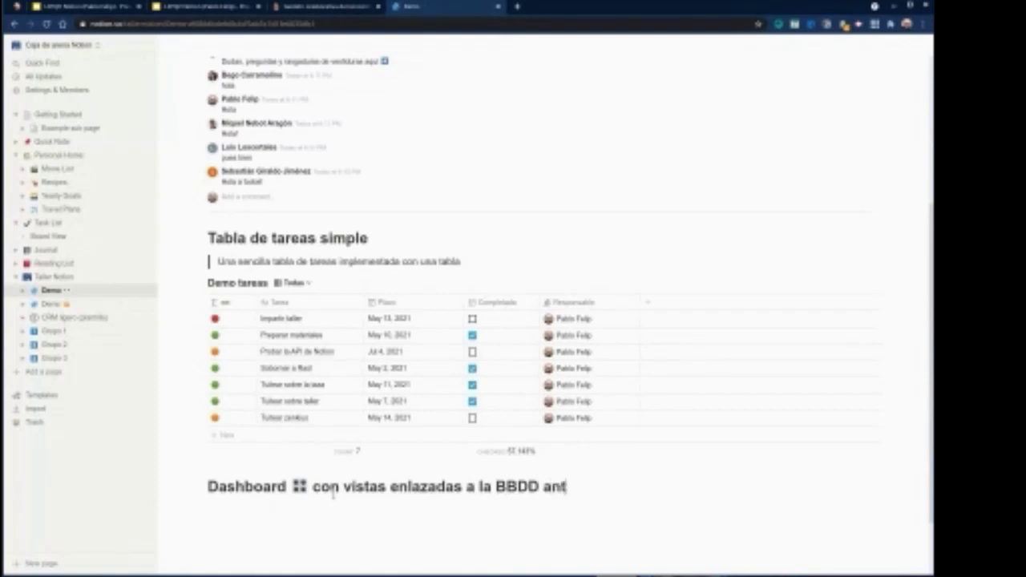
text(erior)
key(Return)
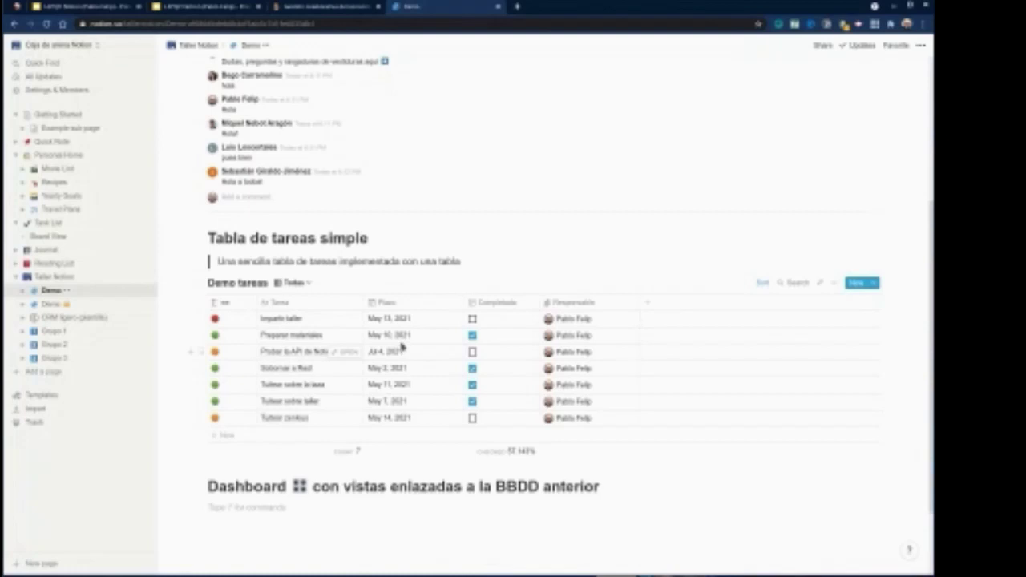
scroll(321, 367, down, 1)
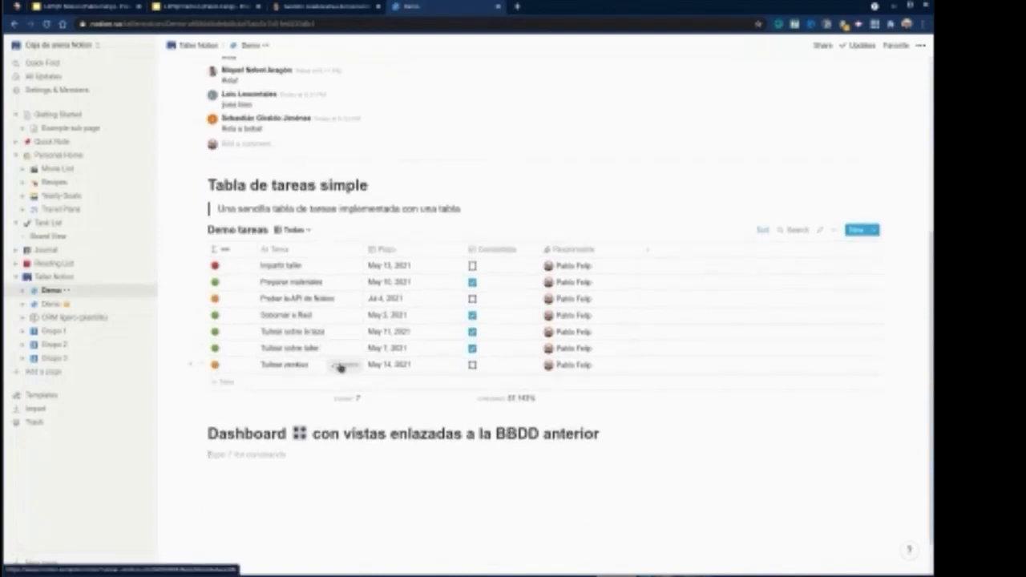
- Open the Tuitear zenkius task's page from the Demo tareas table and close it again
click(339, 365)
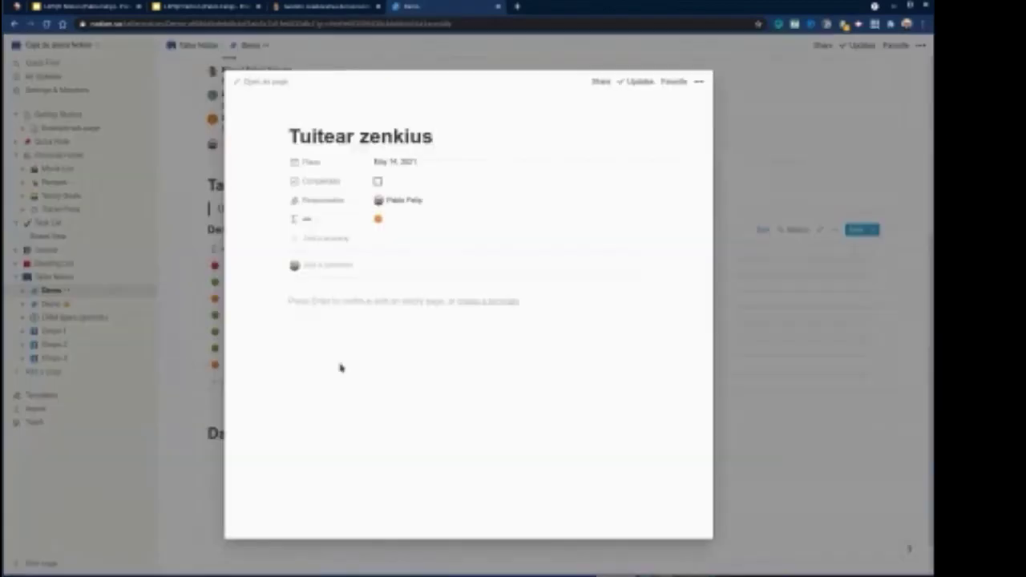
key(Escape)
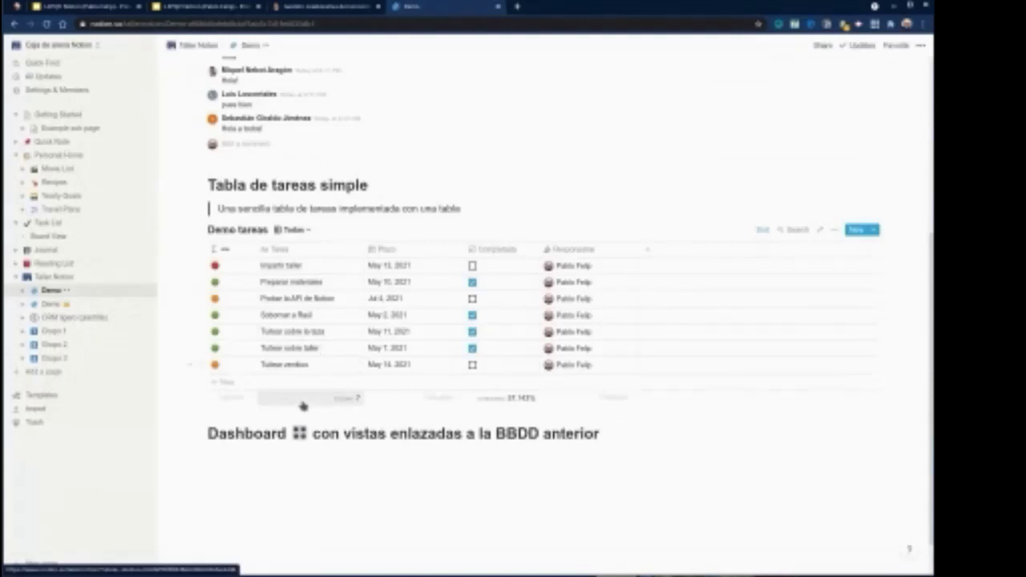
- Insert a linked database of Demo tareas on the empty line below the Dashboard heading
scroll(300, 403, down, 1)
click(221, 412)
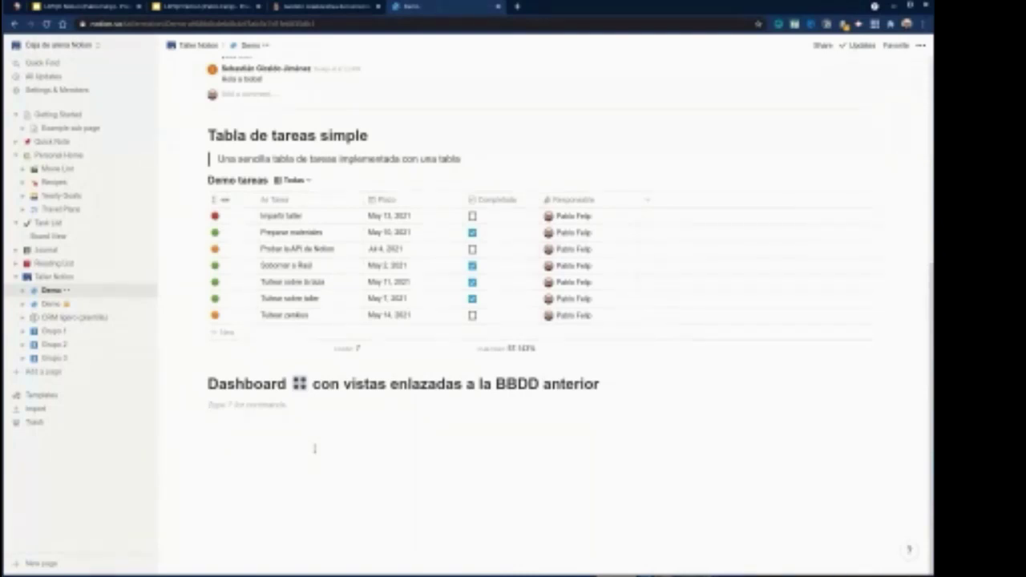
text(/inl)
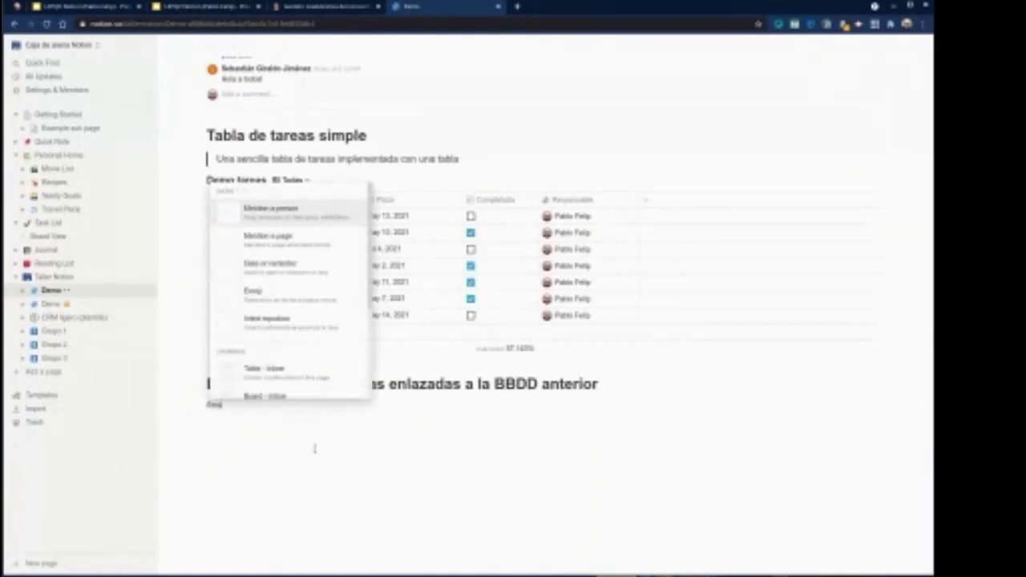
text(ked)
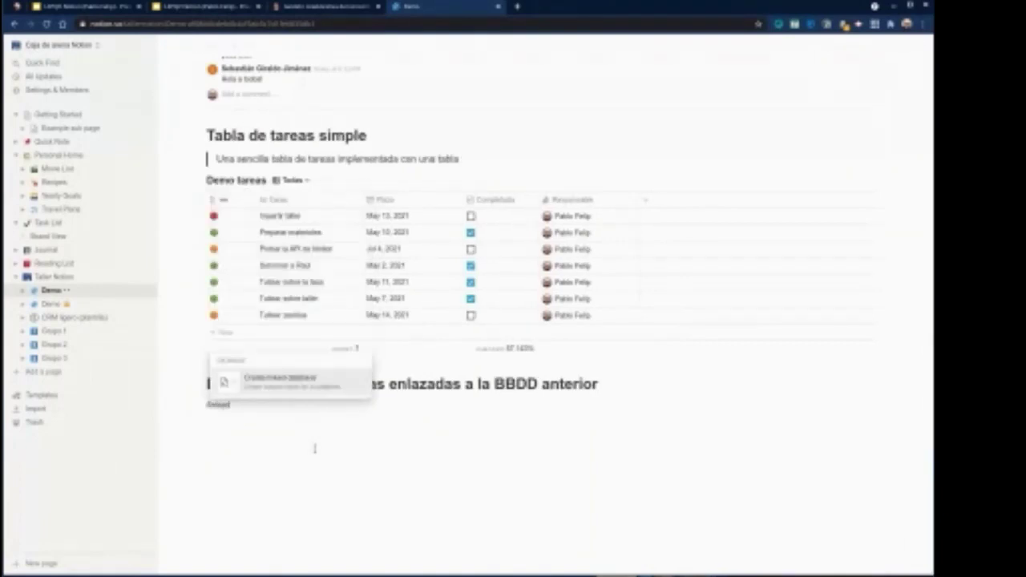
click(298, 386)
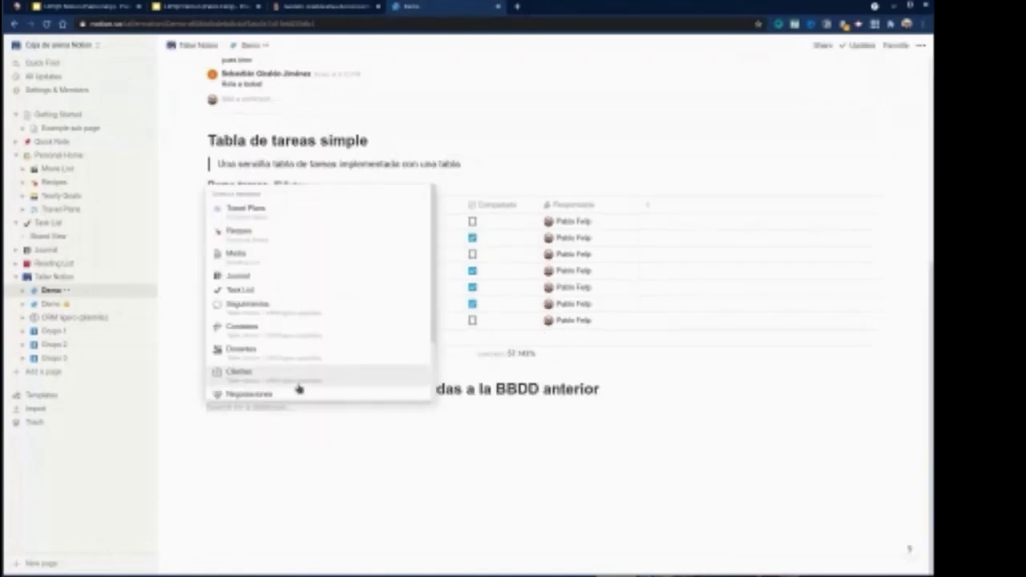
scroll(298, 388, down, 3)
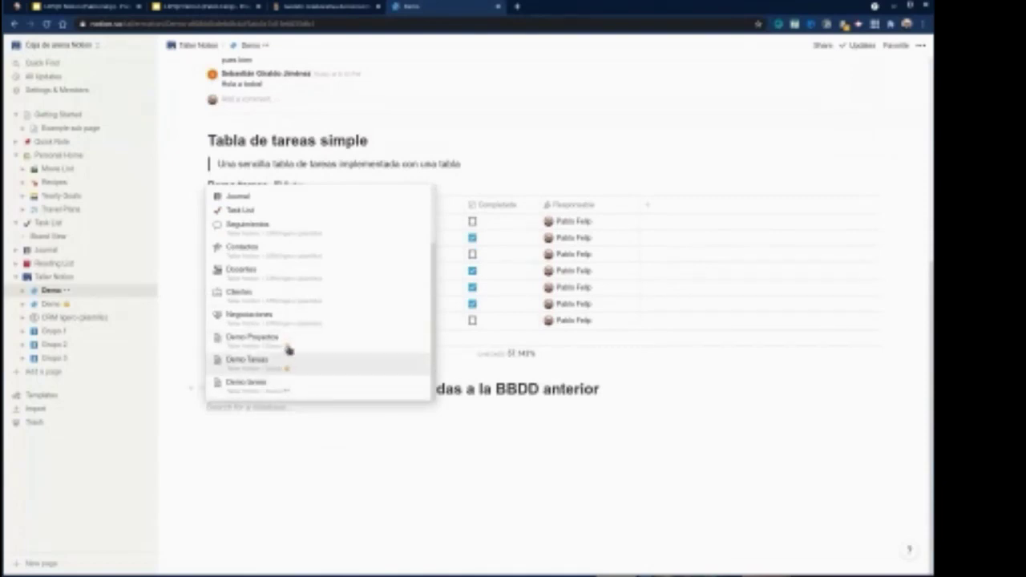
click(268, 385)
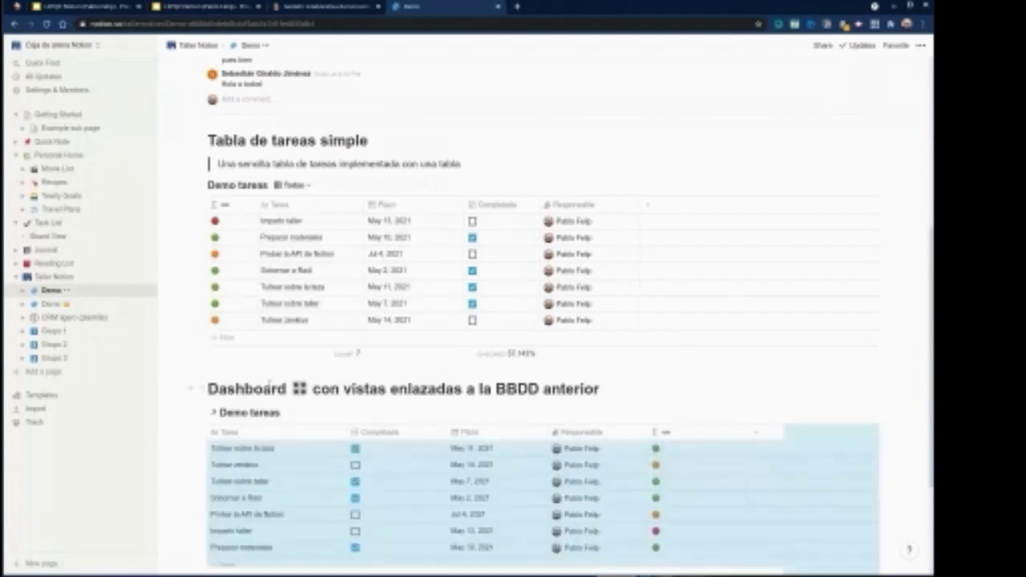
- Add a throwaway test task to the original Demo tareas table to check the linked copy, and delete that row
scroll(268, 321, down, 1)
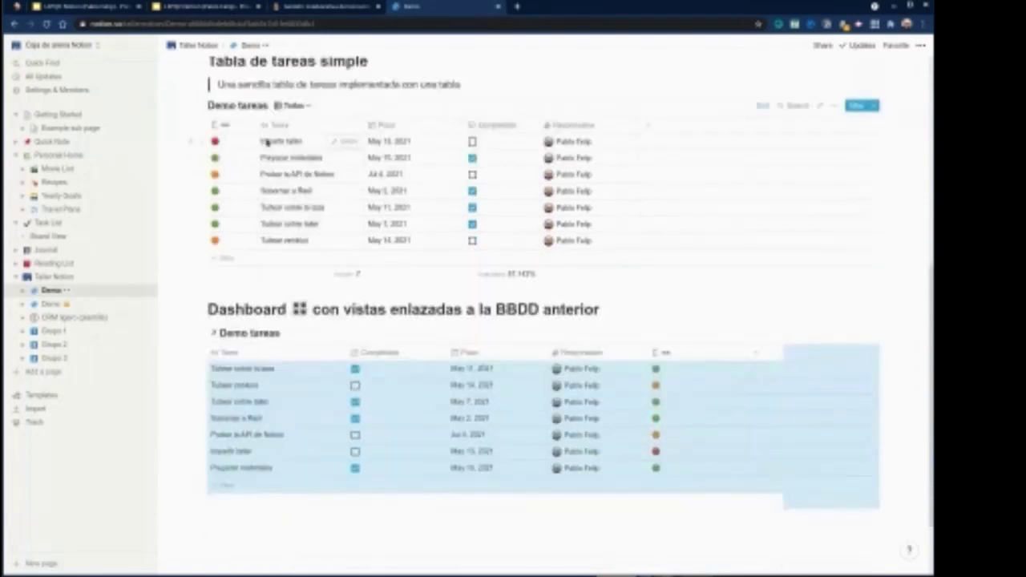
click(260, 258)
text(sdfsdfsdf)
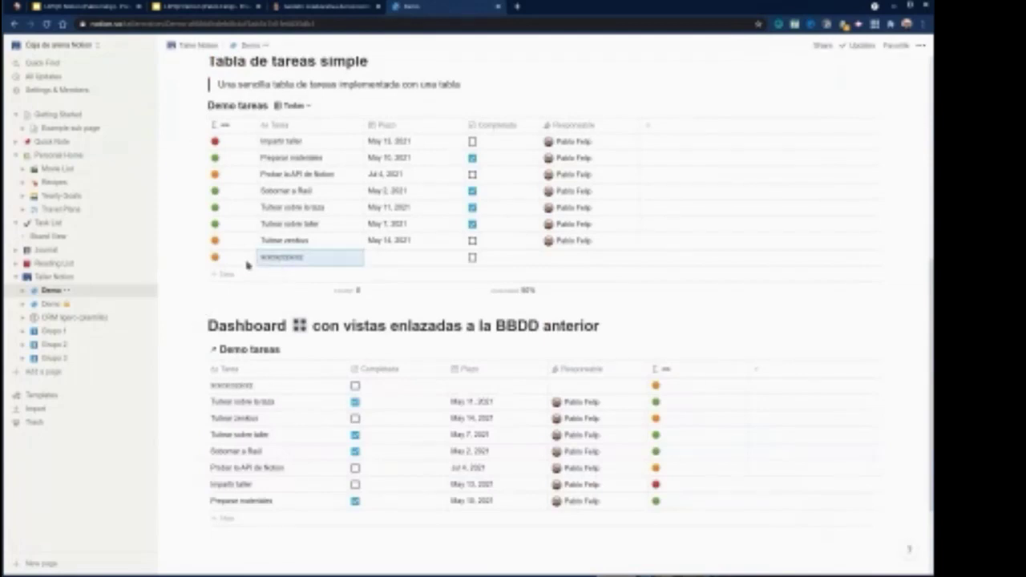
click(200, 257)
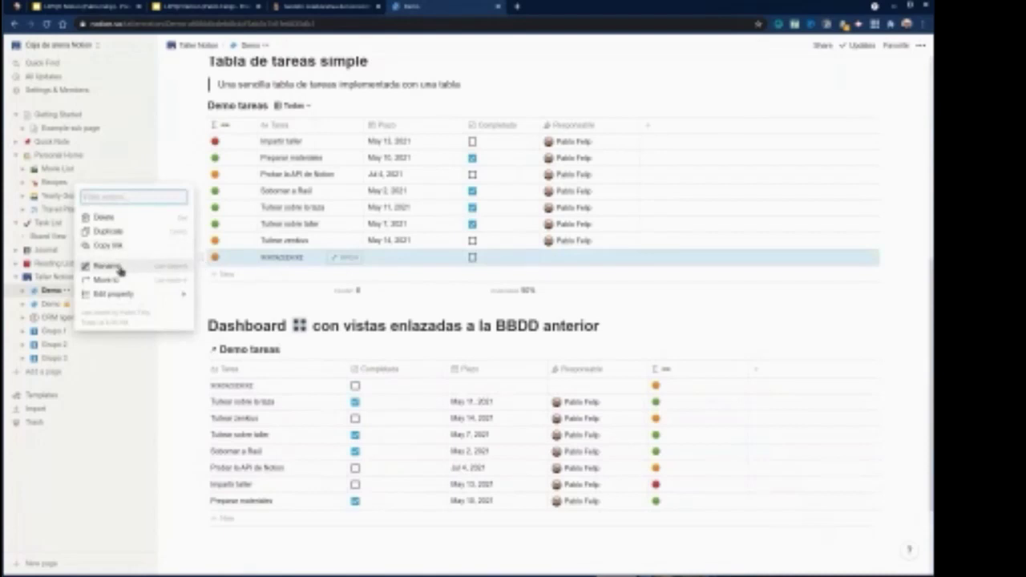
click(102, 218)
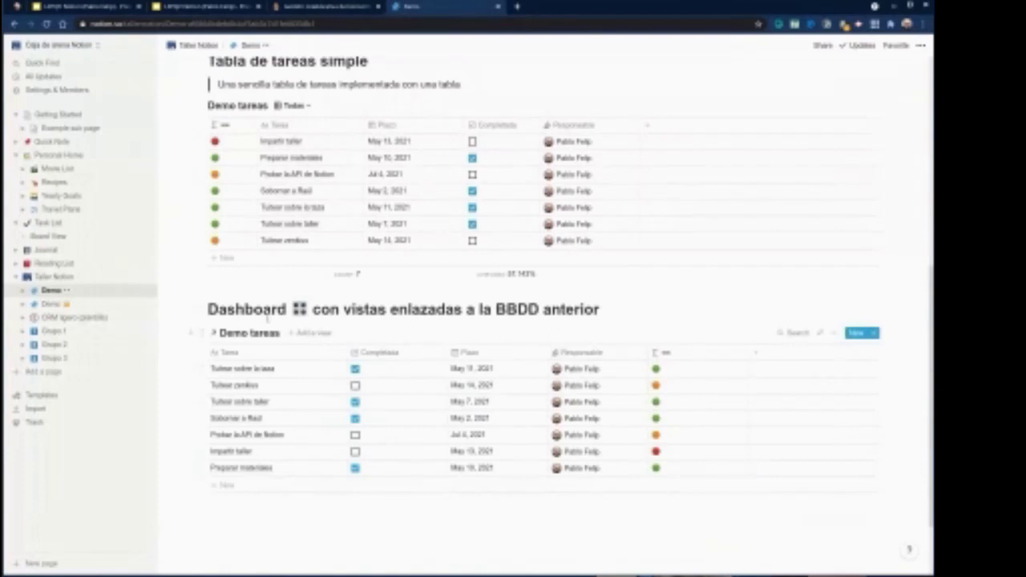
- Create a List view for the linked Demo tareas database under the Dashboard heading
click(309, 335)
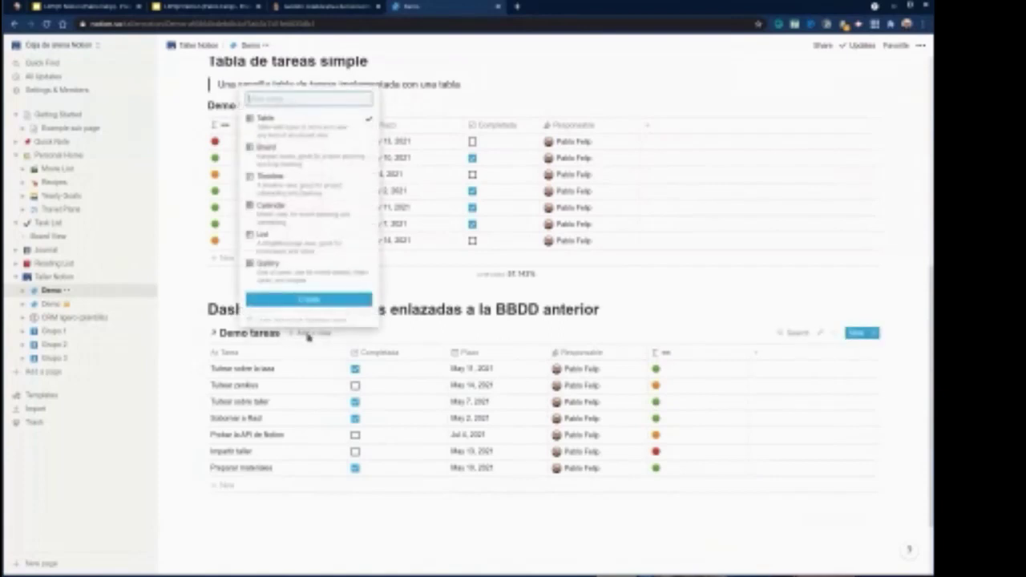
mouse_move(278, 246)
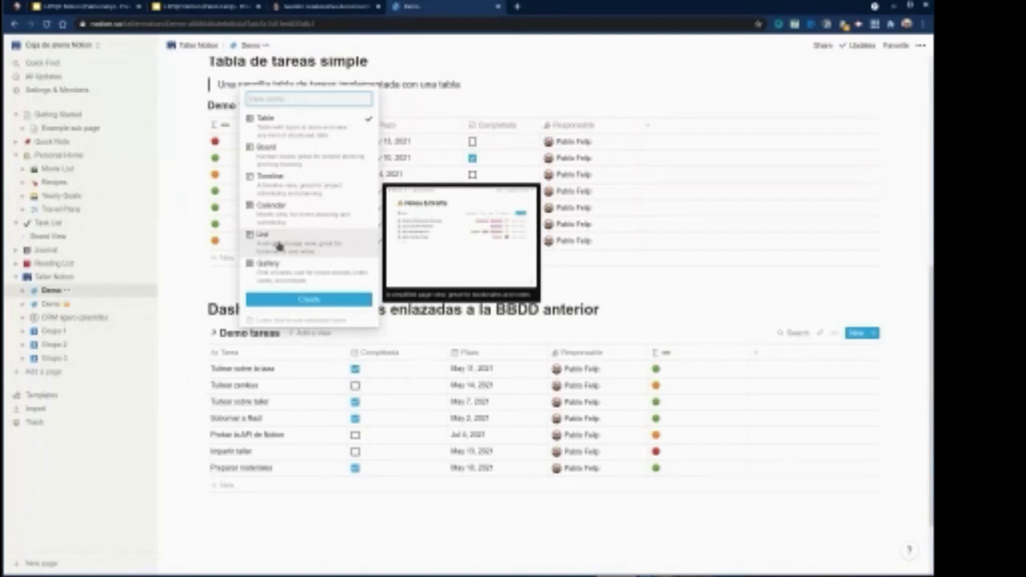
click(279, 244)
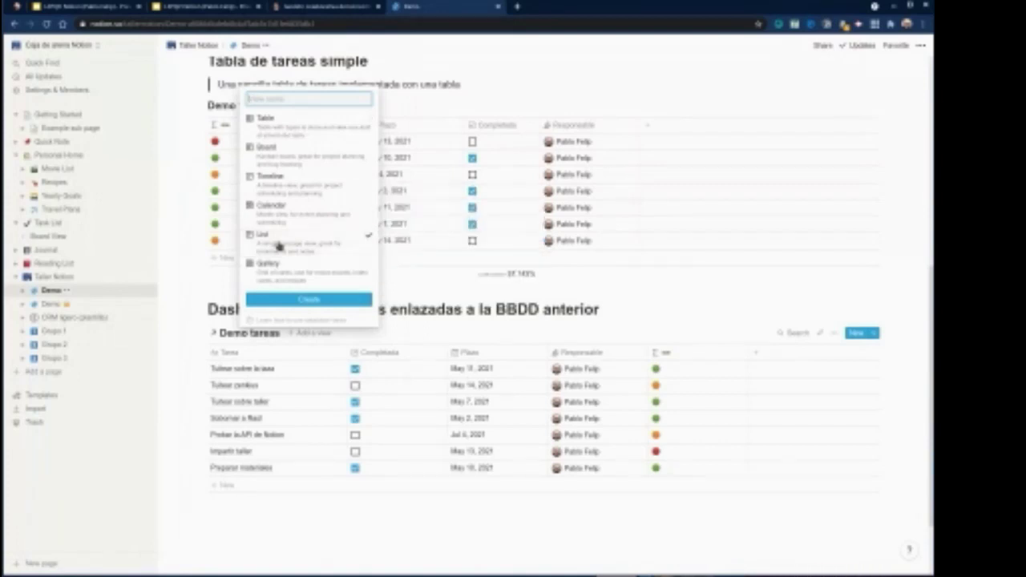
click(312, 299)
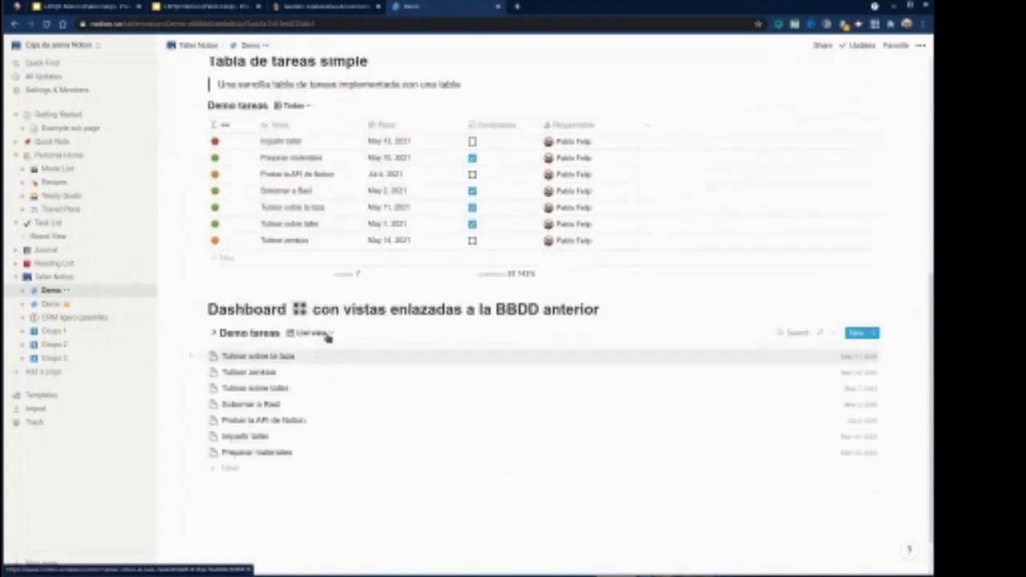
- Delete the Table view from the linked Demo tareas database
click(334, 334)
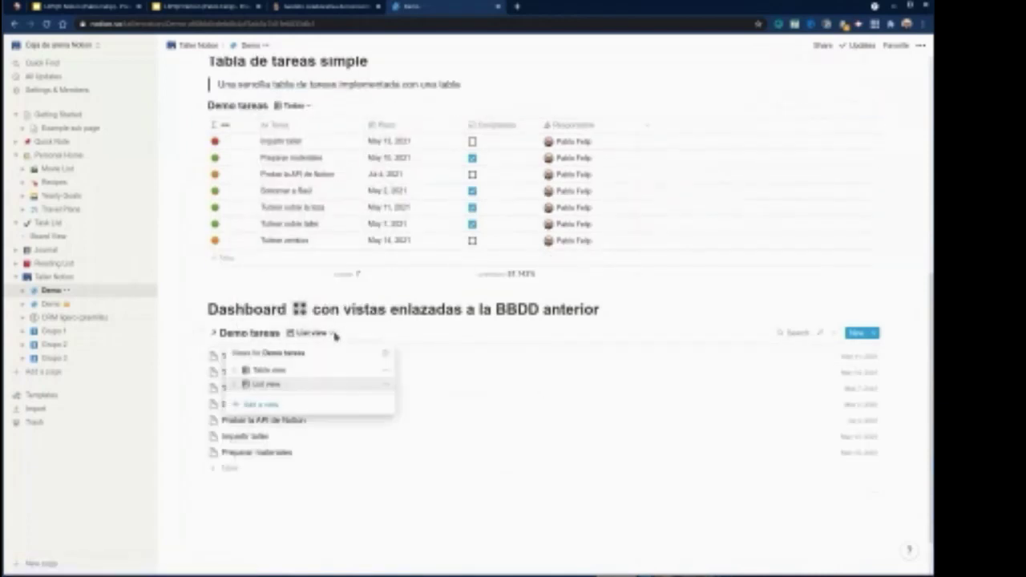
click(388, 371)
click(350, 358)
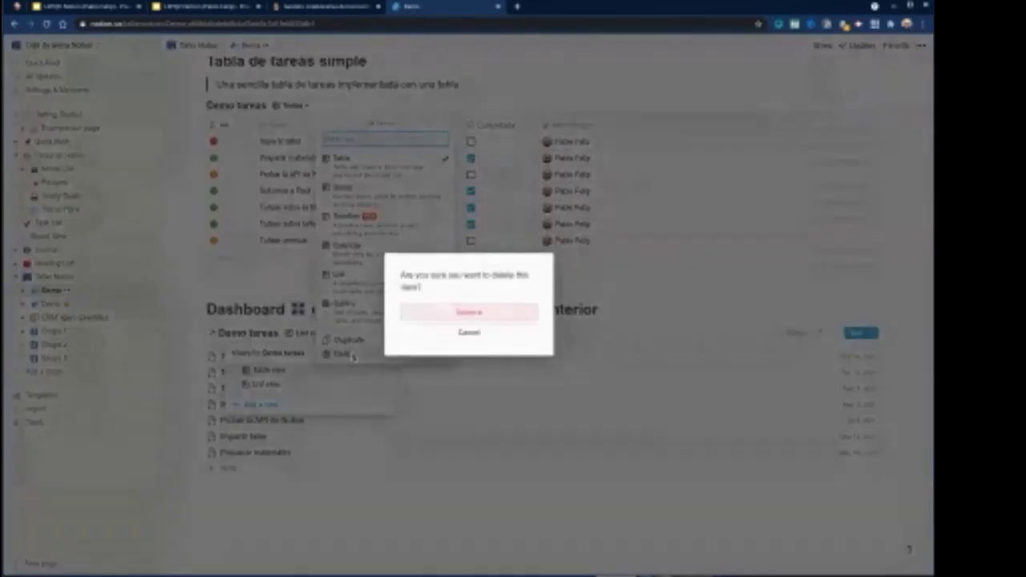
click(484, 319)
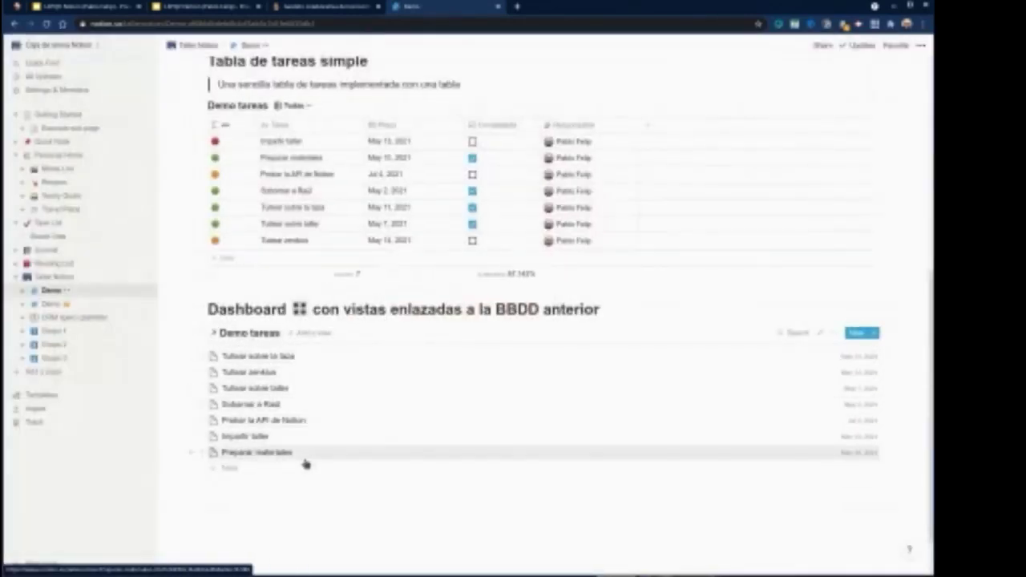
- Show the Completada, Responsable and status formula properties in the linked list view
click(833, 332)
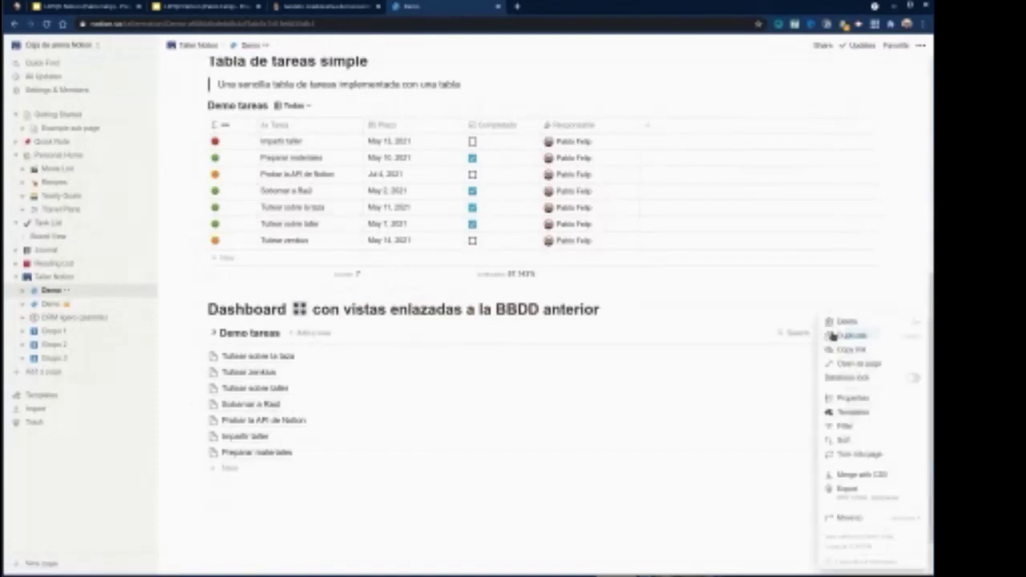
click(843, 399)
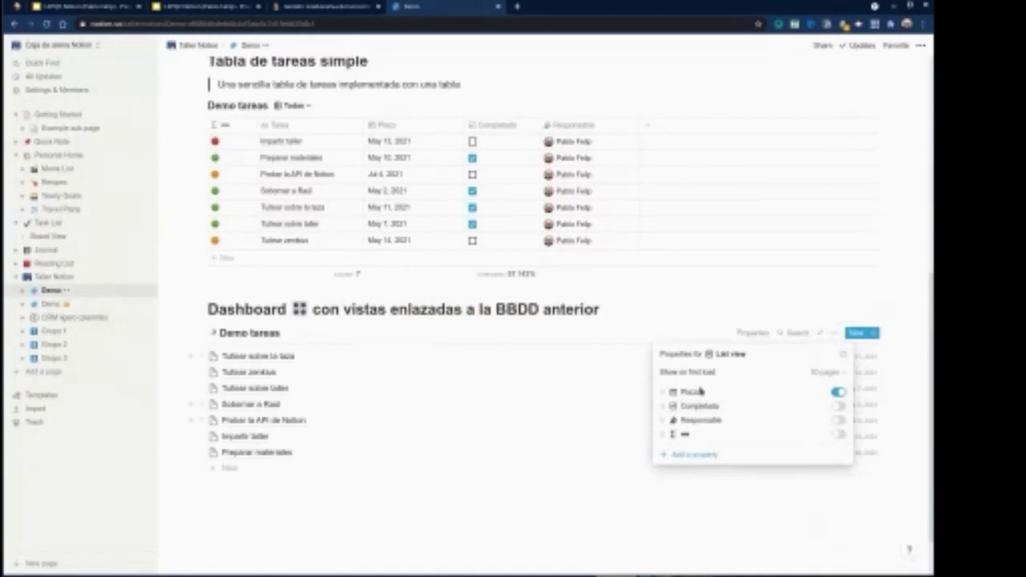
click(837, 407)
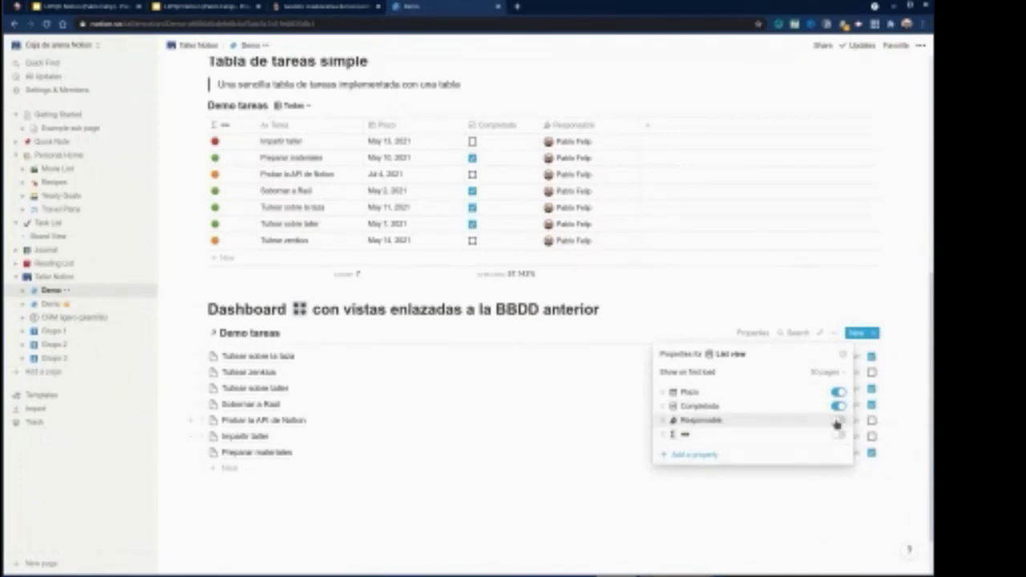
click(838, 420)
click(837, 435)
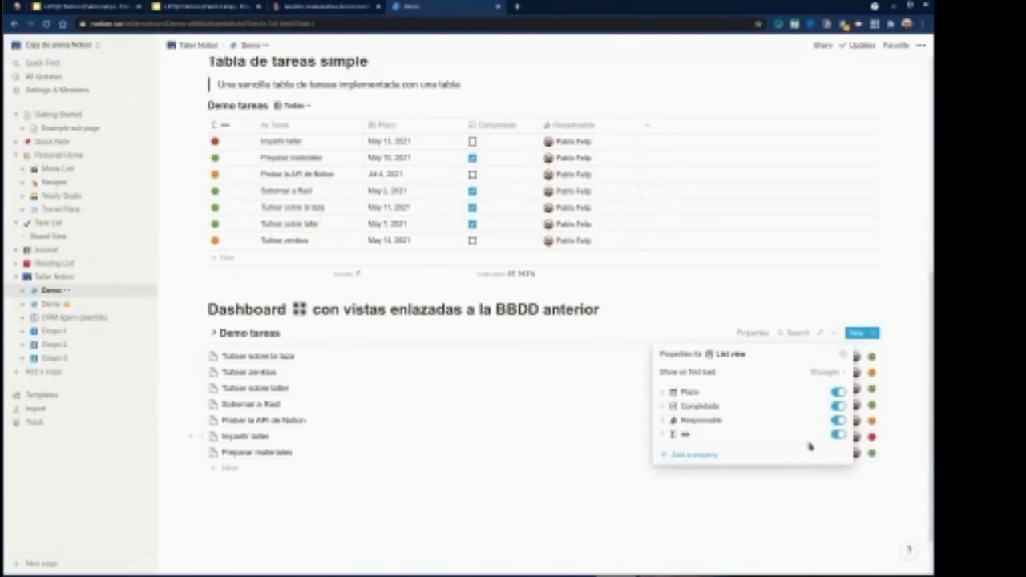
- Reorder the list view's properties to Responsable, Completada, Plazo and the status formula
drag(686, 443, 665, 432)
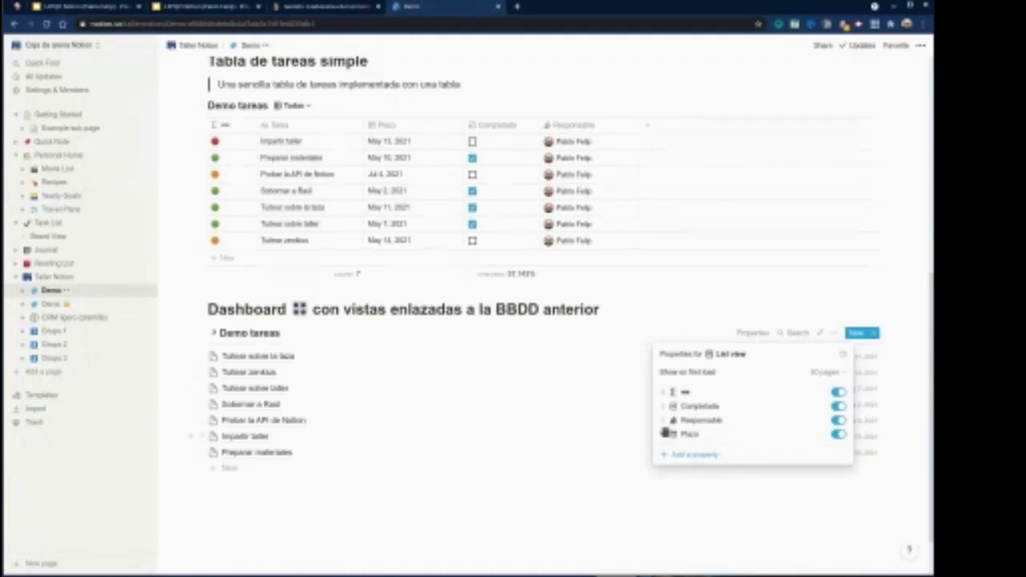
drag(662, 413, 663, 393)
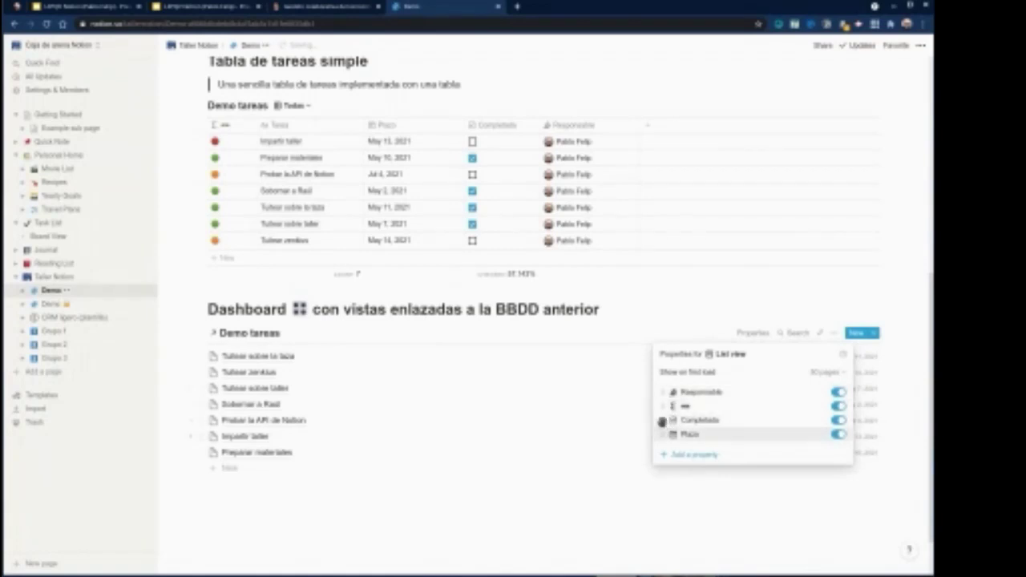
mouse_move(663, 404)
mouse_down()
mouse_move(662, 428)
mouse_move(662, 419)
mouse_up()
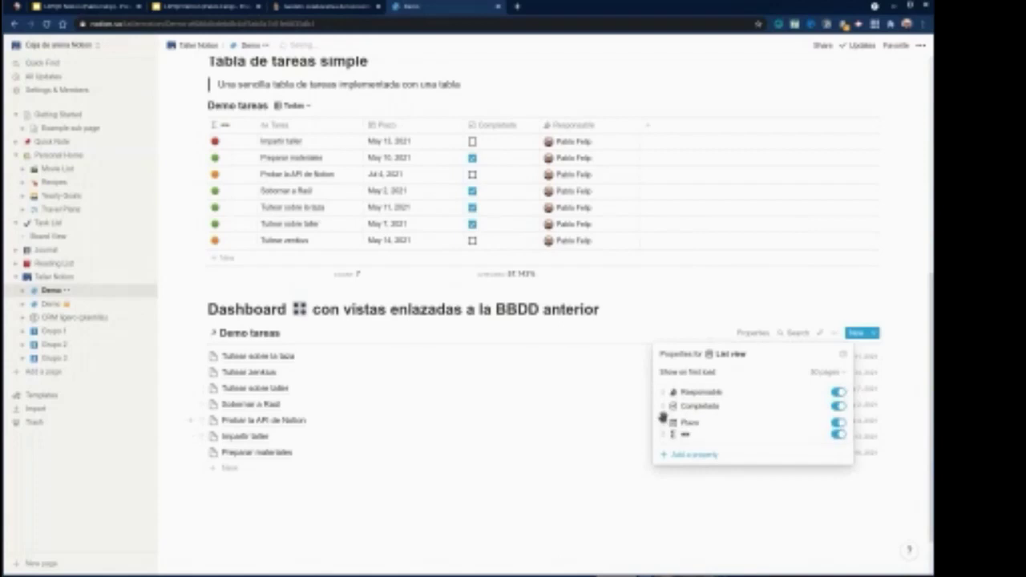
click(735, 291)
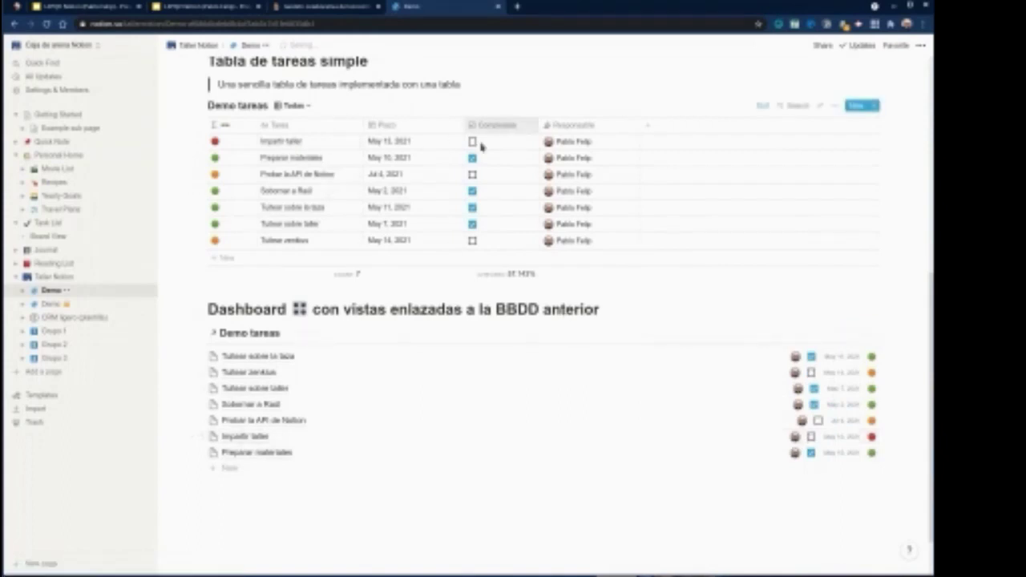
- Tick and untick Completada for Impartir taller and Probar la API de Notion in the linked list to test synchronisation
click(810, 437)
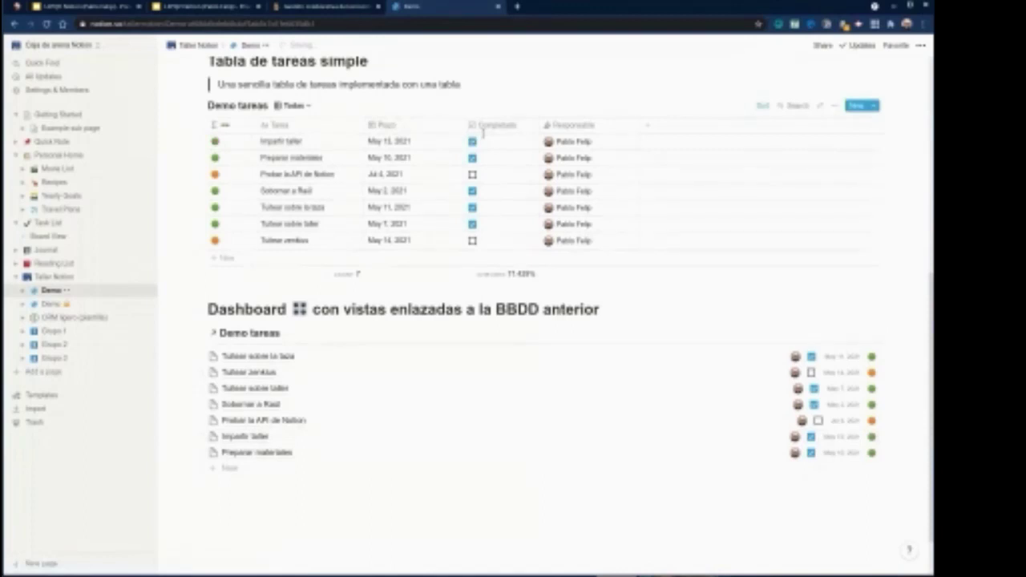
click(816, 421)
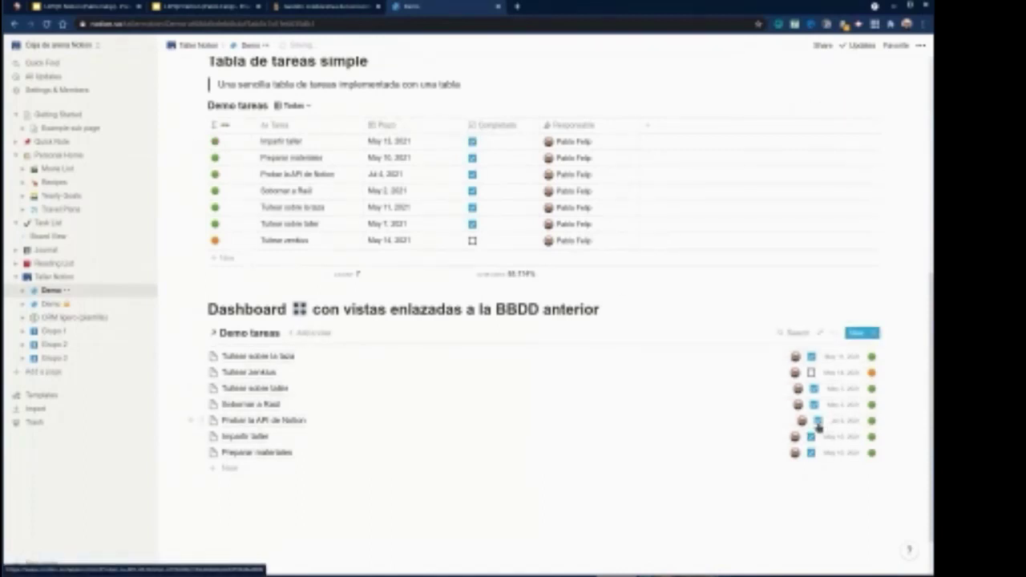
click(816, 422)
click(811, 436)
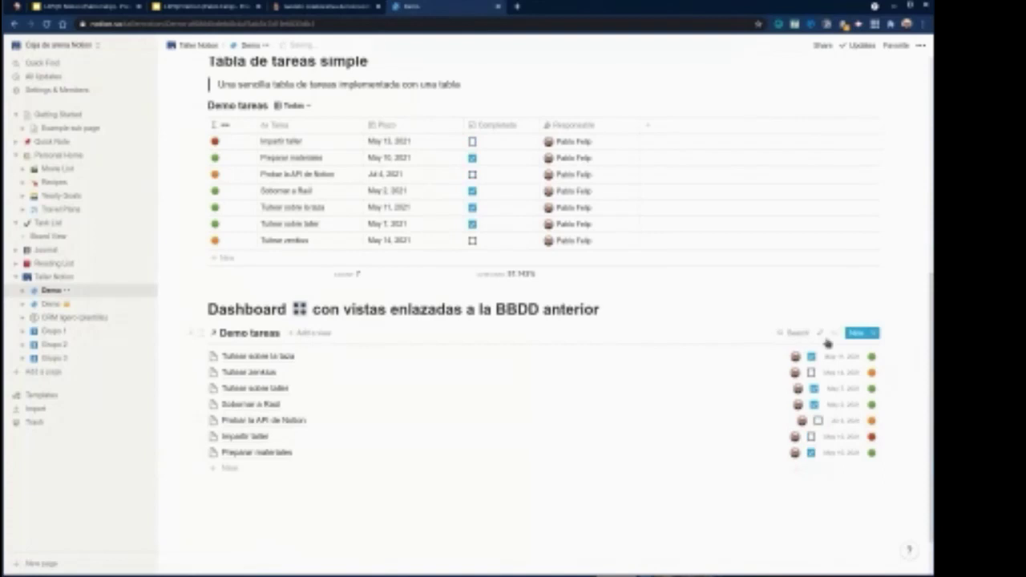
- Add a filter on the Completada property to the linked Demo tareas list view
click(833, 333)
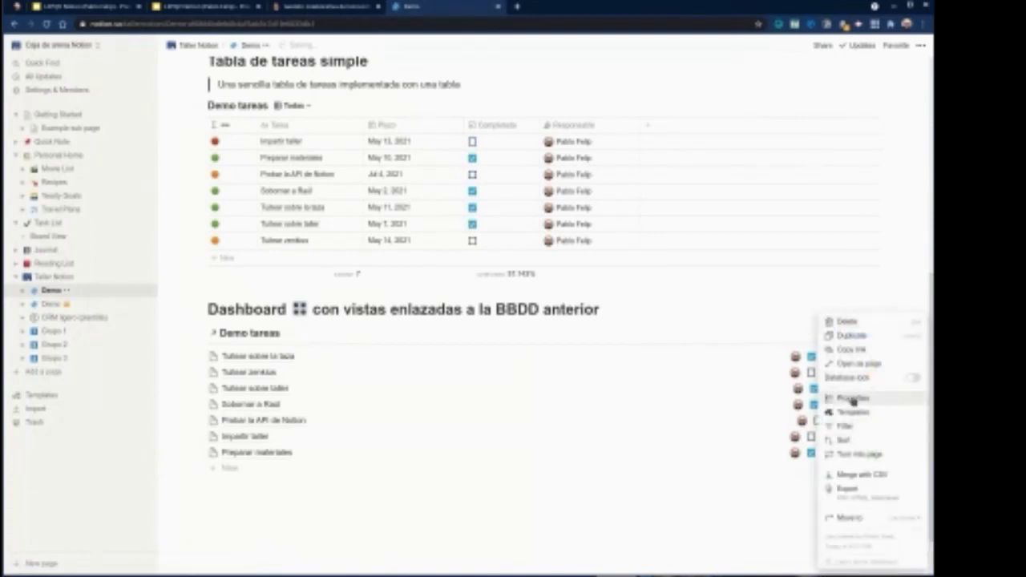
click(847, 425)
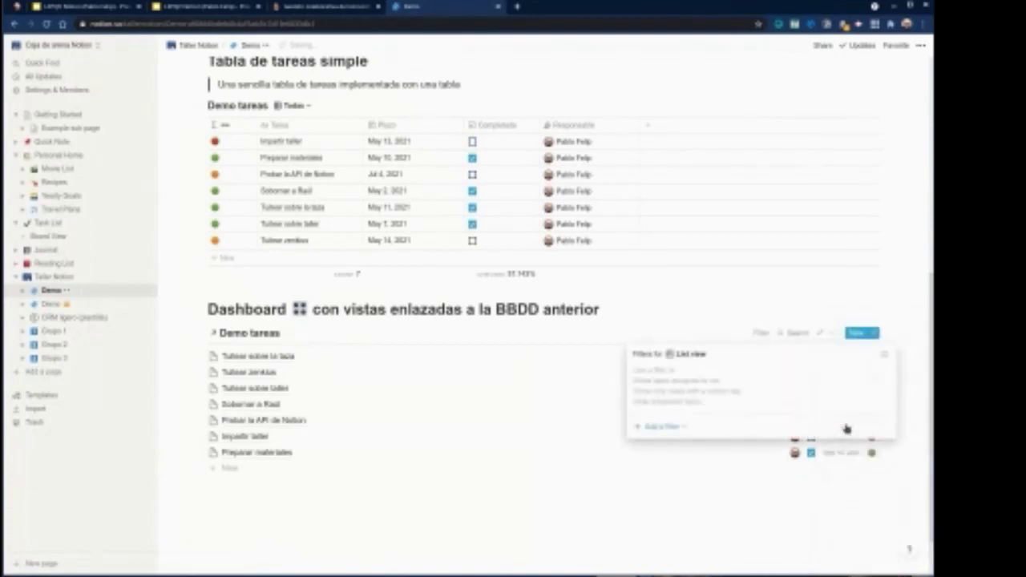
click(679, 426)
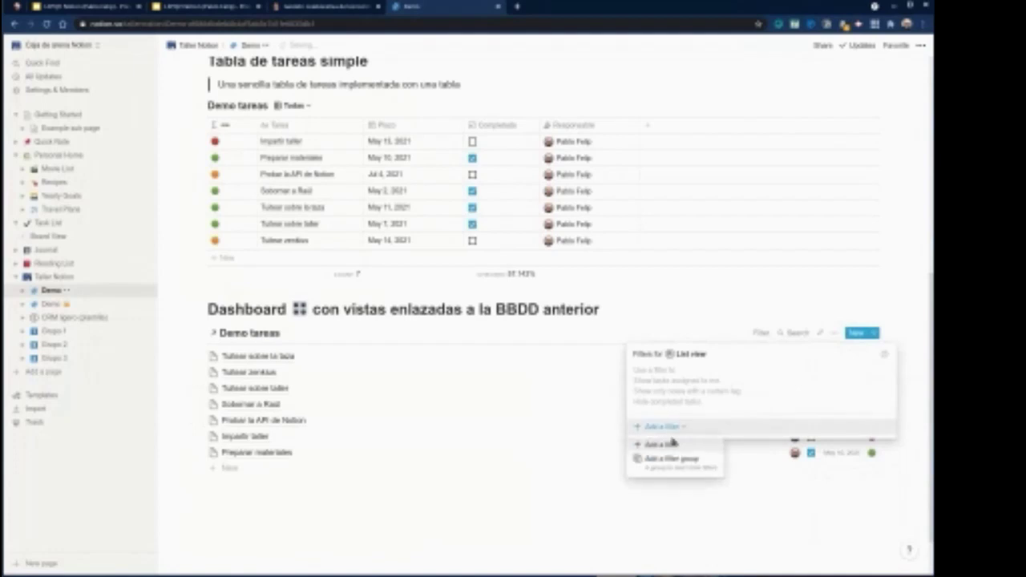
click(670, 443)
click(713, 374)
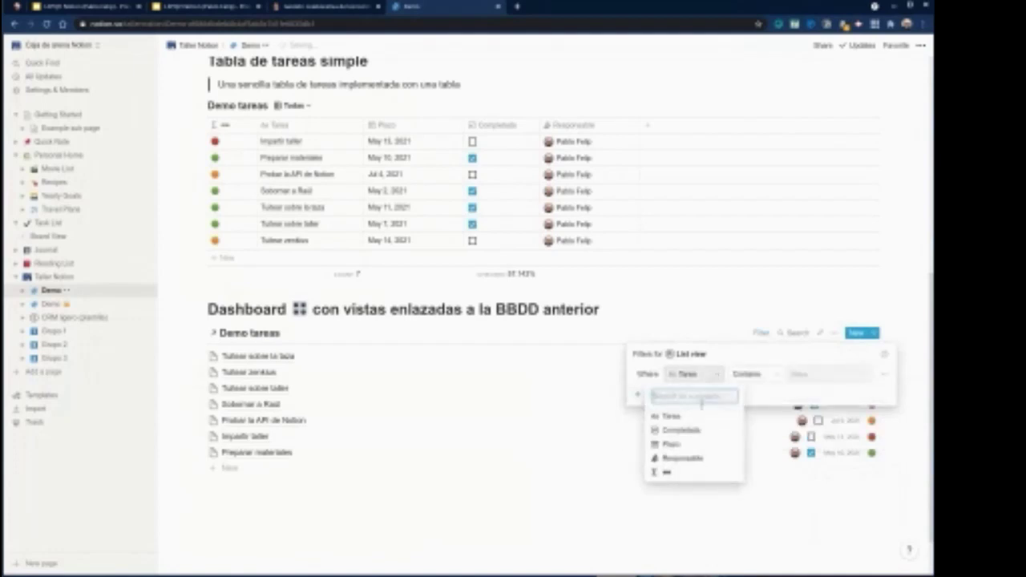
click(675, 430)
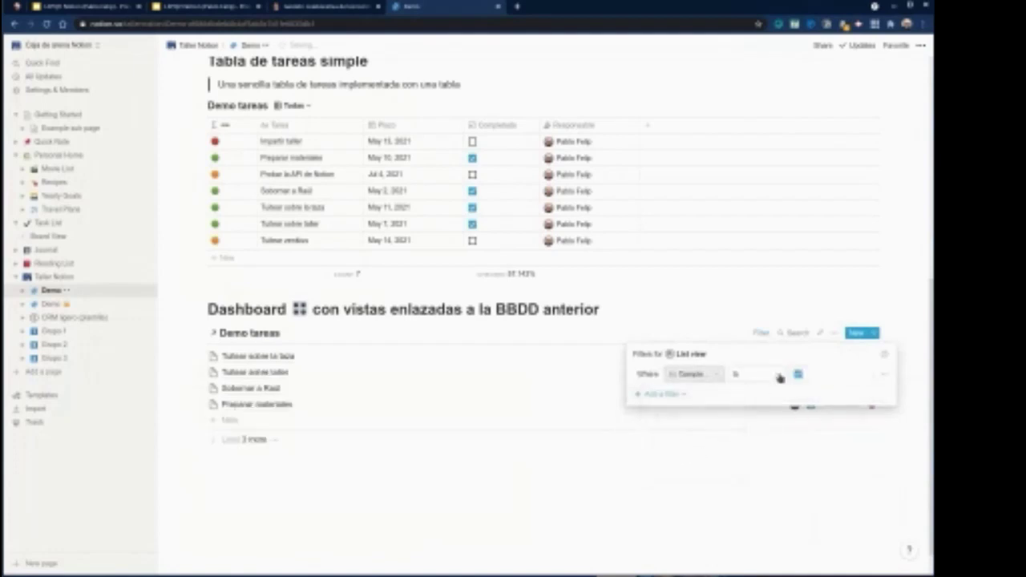
- Limit the linked list view to tasks with Completada unchecked and sort it by Plazo in ascending order
click(798, 376)
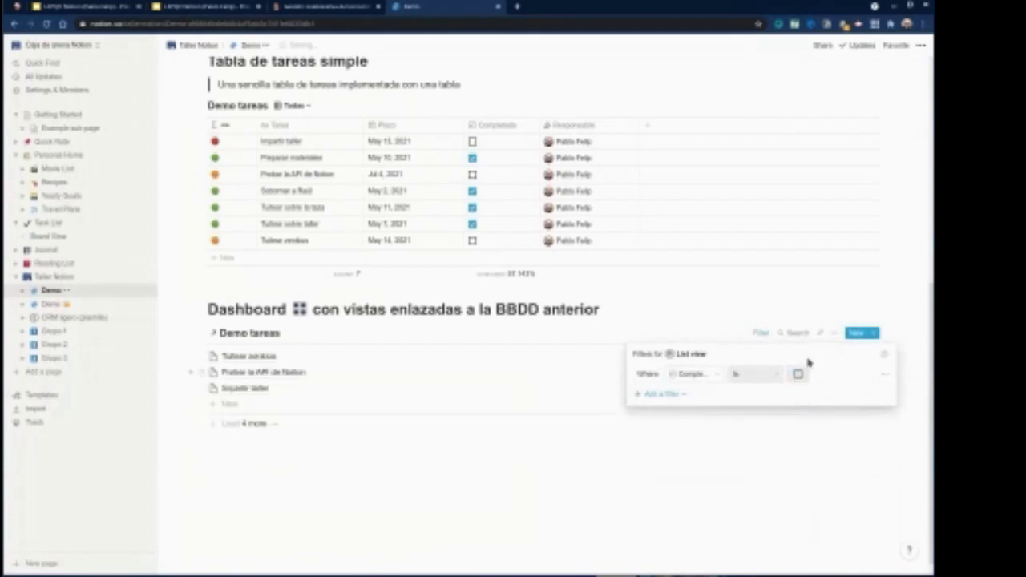
click(758, 329)
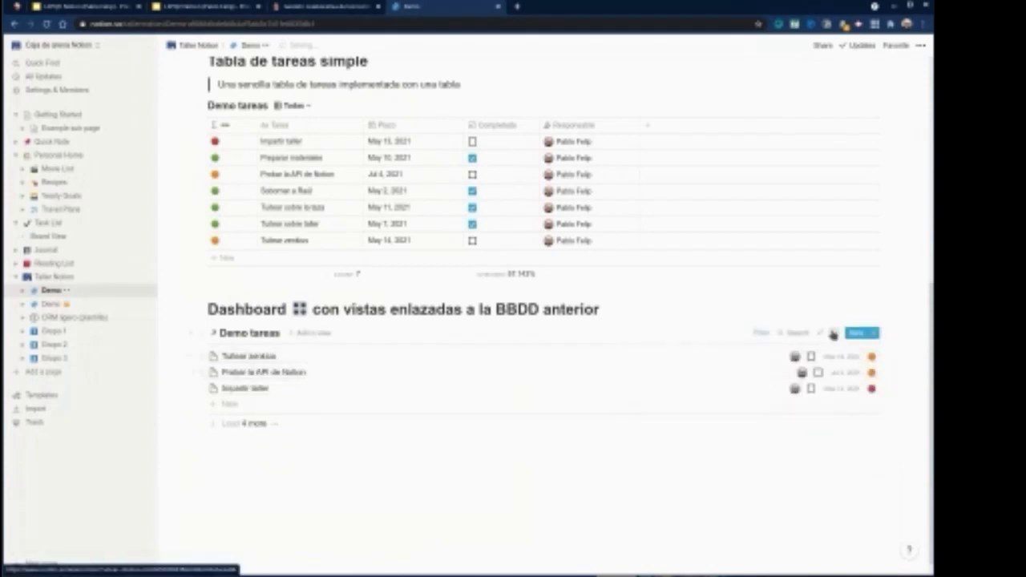
click(833, 333)
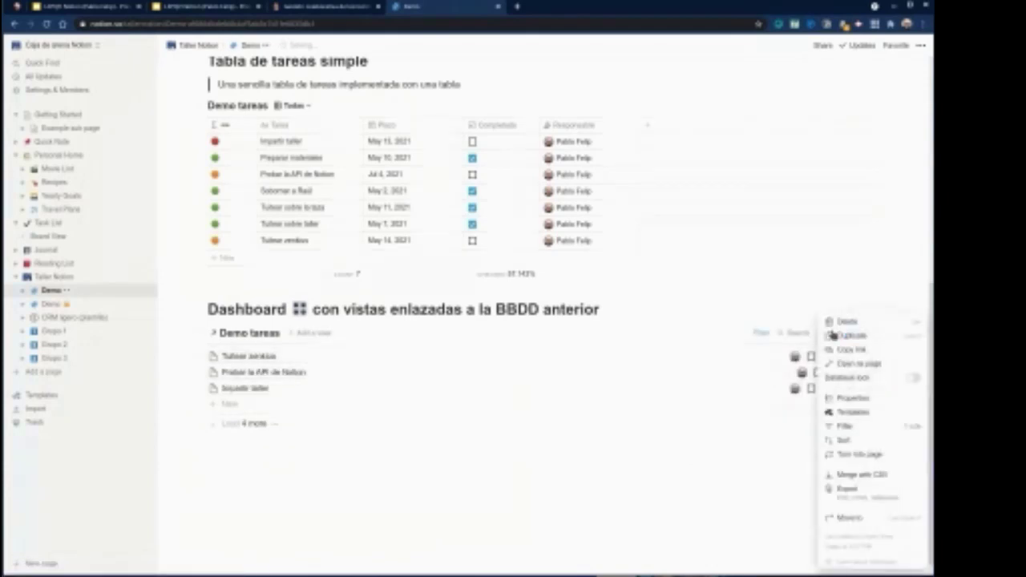
click(848, 441)
click(694, 425)
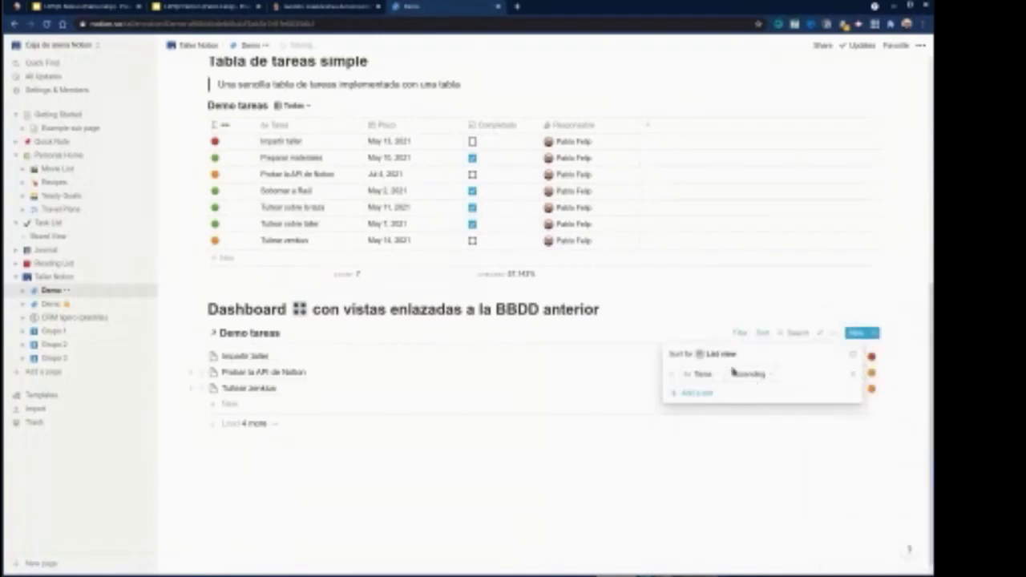
click(699, 374)
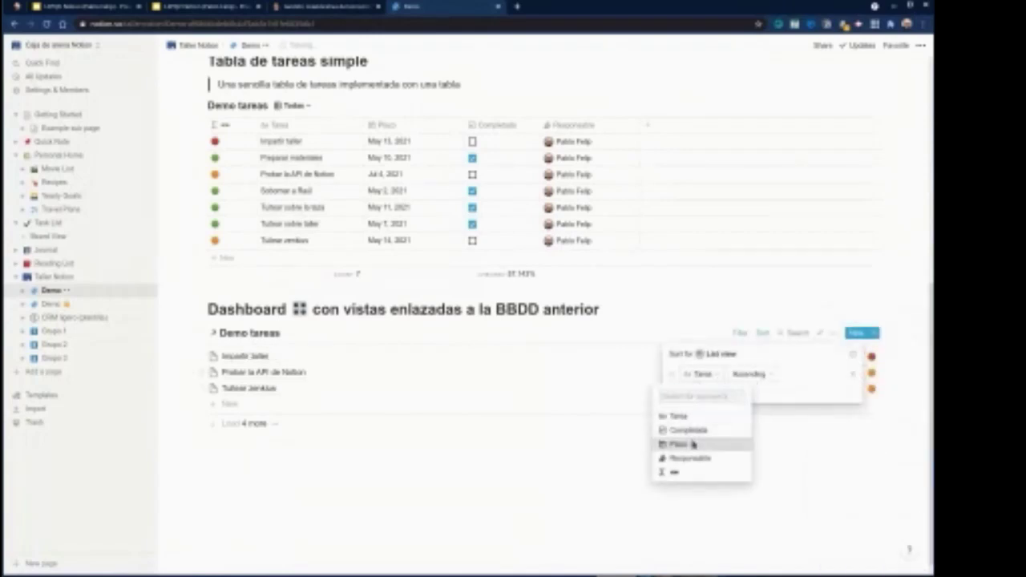
click(693, 445)
click(715, 316)
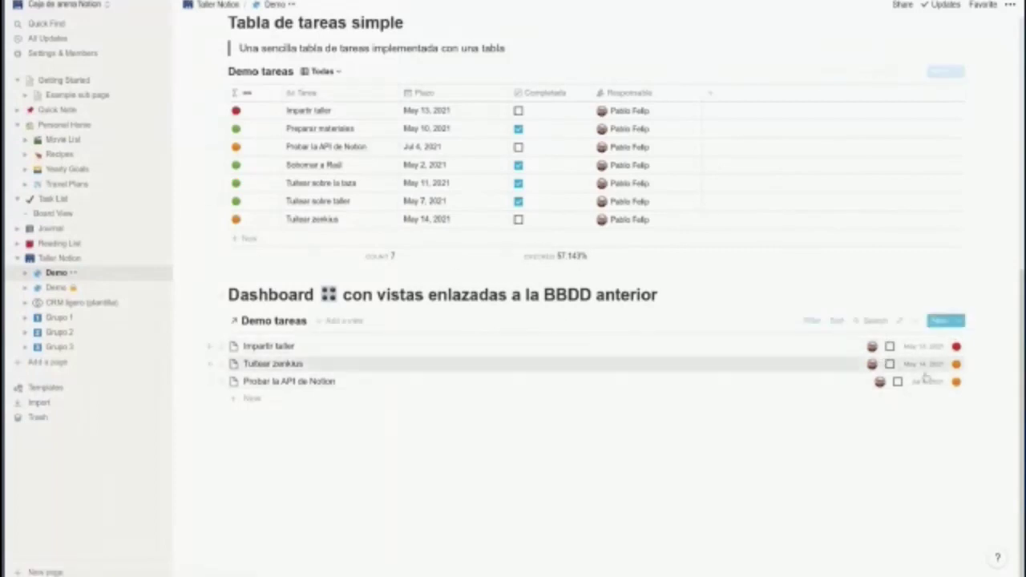
- Set the date format of the Plazo property to Day/Month/Year in the Demo tareas table
click(422, 111)
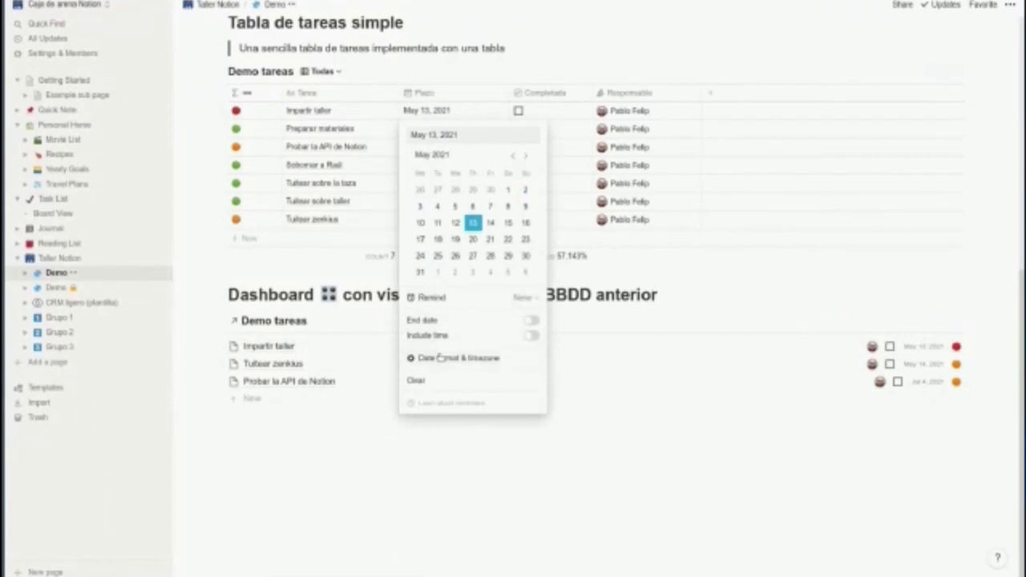
mouse_move(445, 357)
click(676, 346)
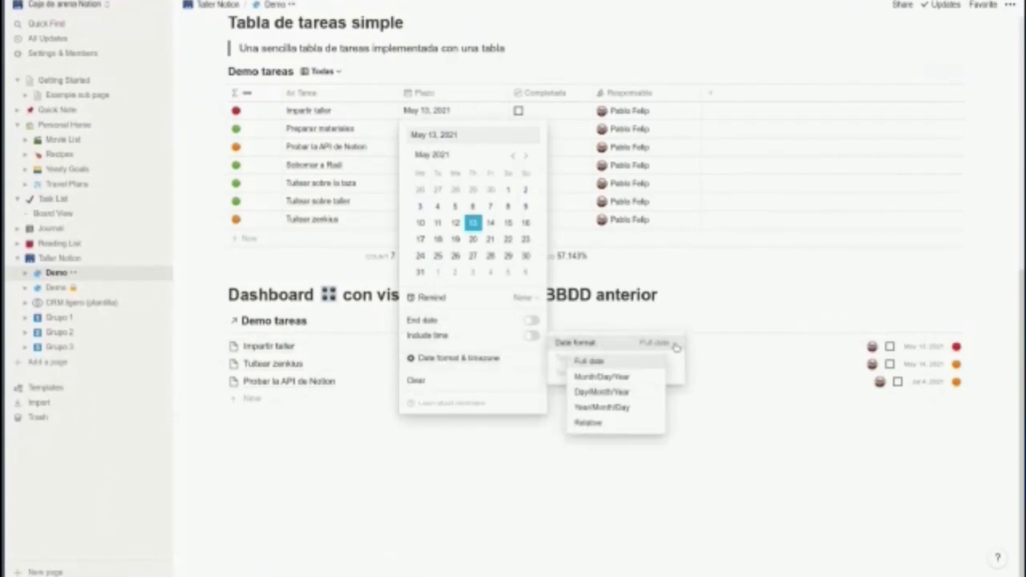
click(610, 392)
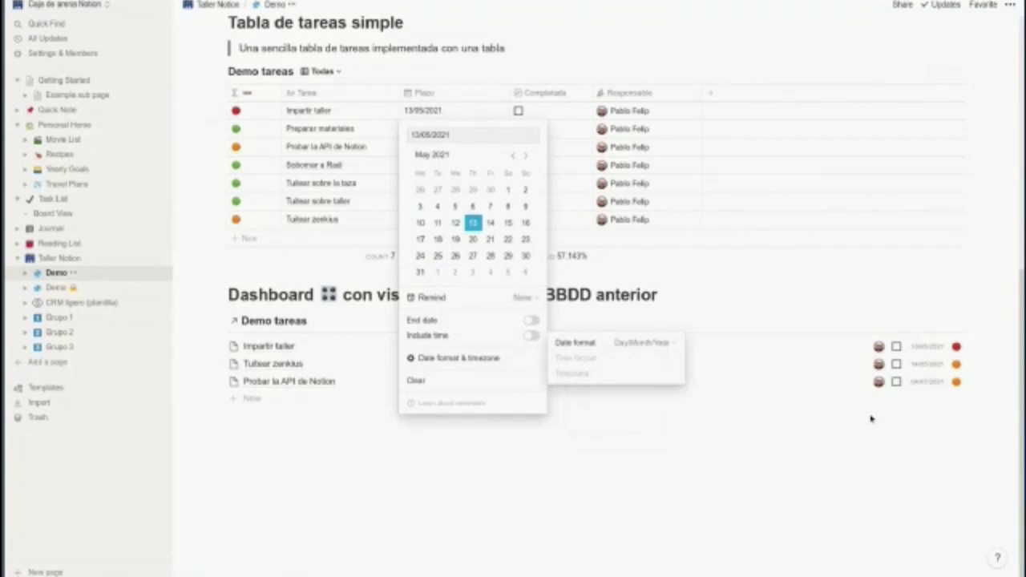
key(Escape)
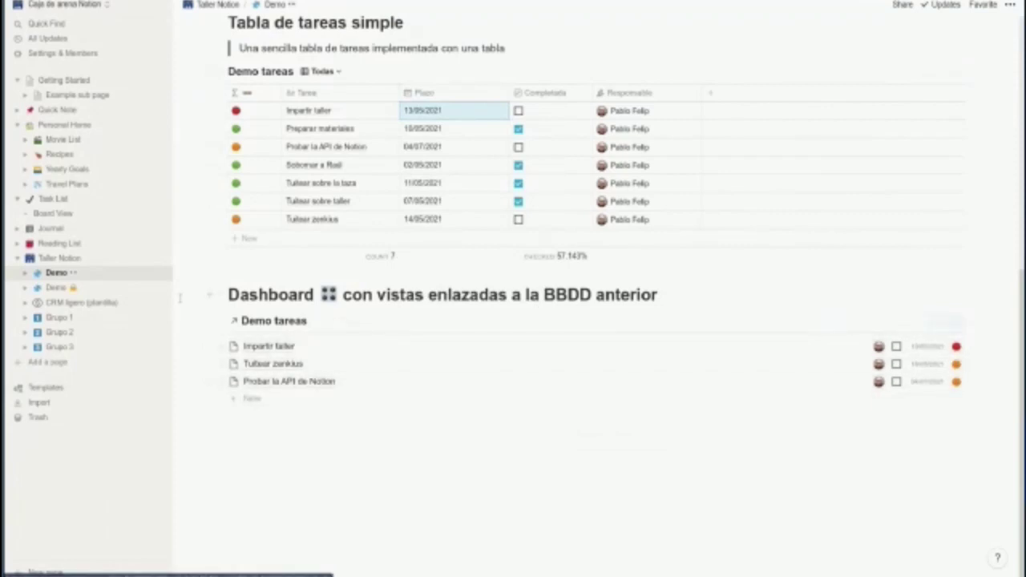
- Create a second linked database below the list view, using the Demo tareas database as its source
click(249, 433)
text(/linked)
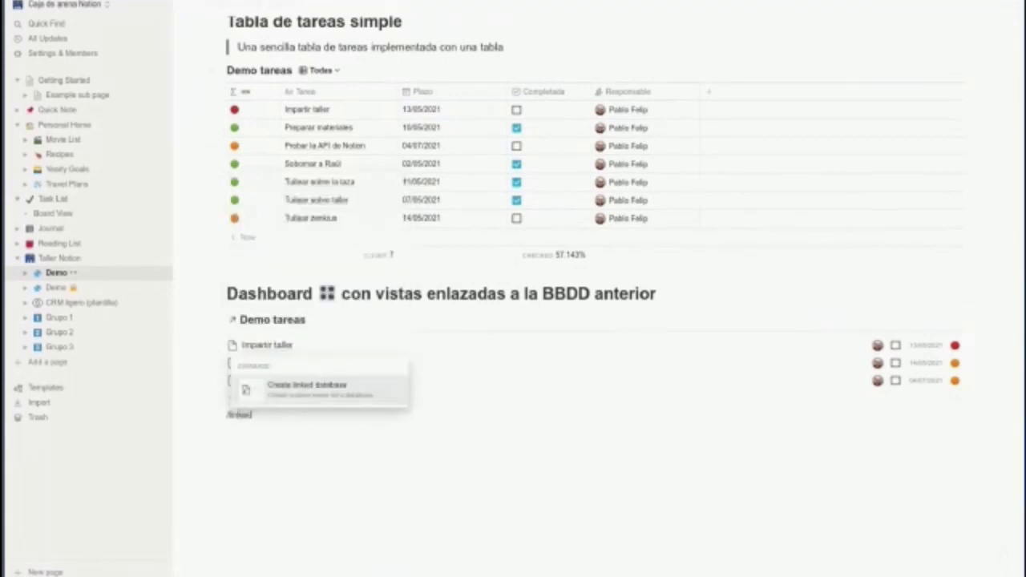
key(Return)
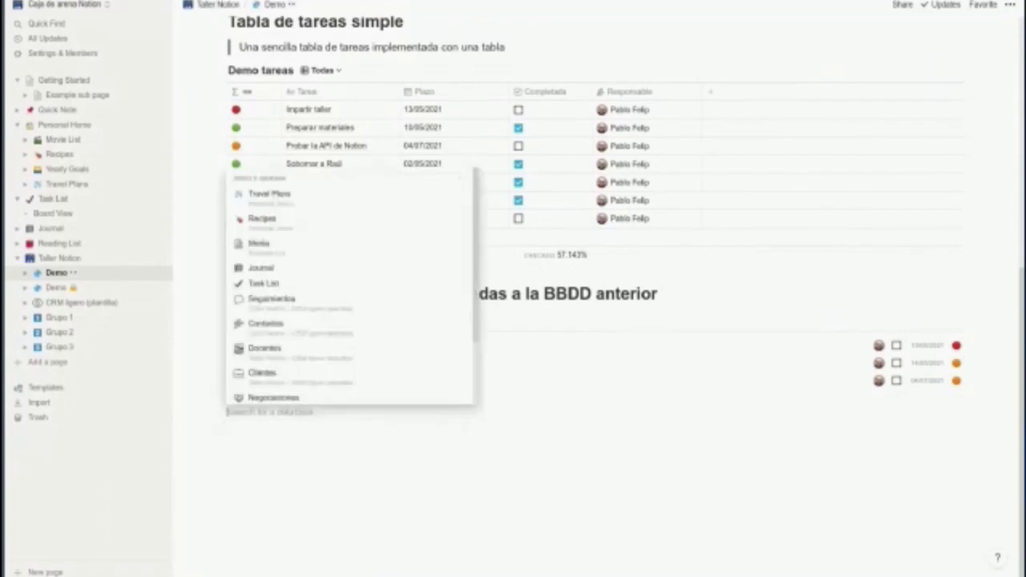
scroll(303, 297, down, 3)
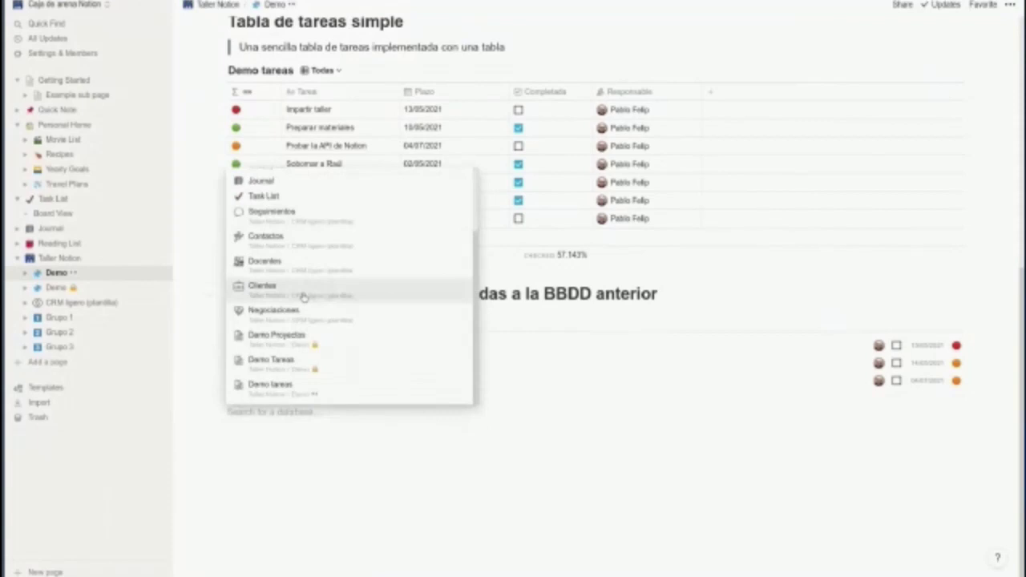
click(281, 389)
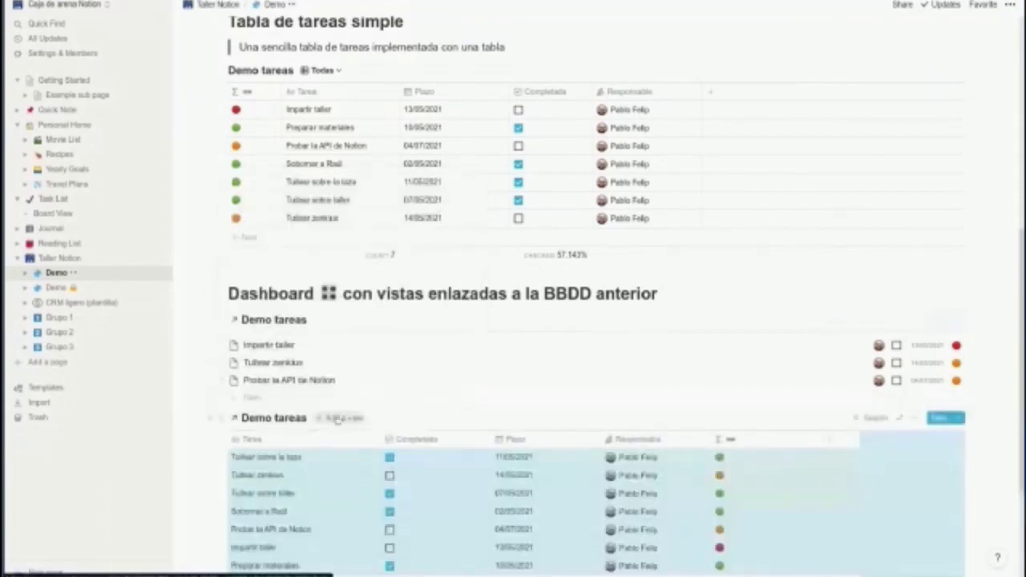
- Add a Calendar view to the new linked Demo tareas database
click(335, 418)
click(311, 280)
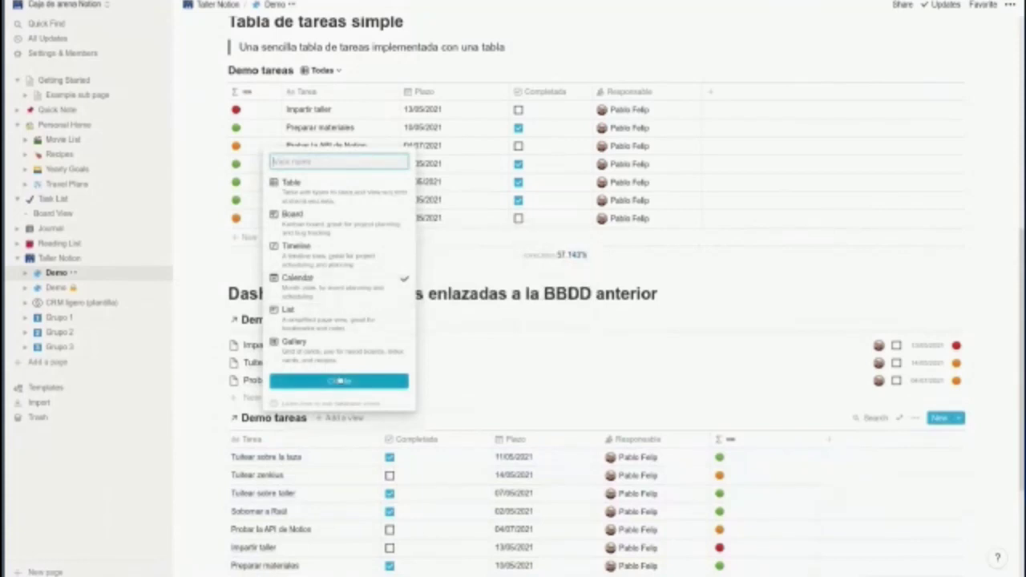
click(340, 381)
scroll(340, 384, down, 1)
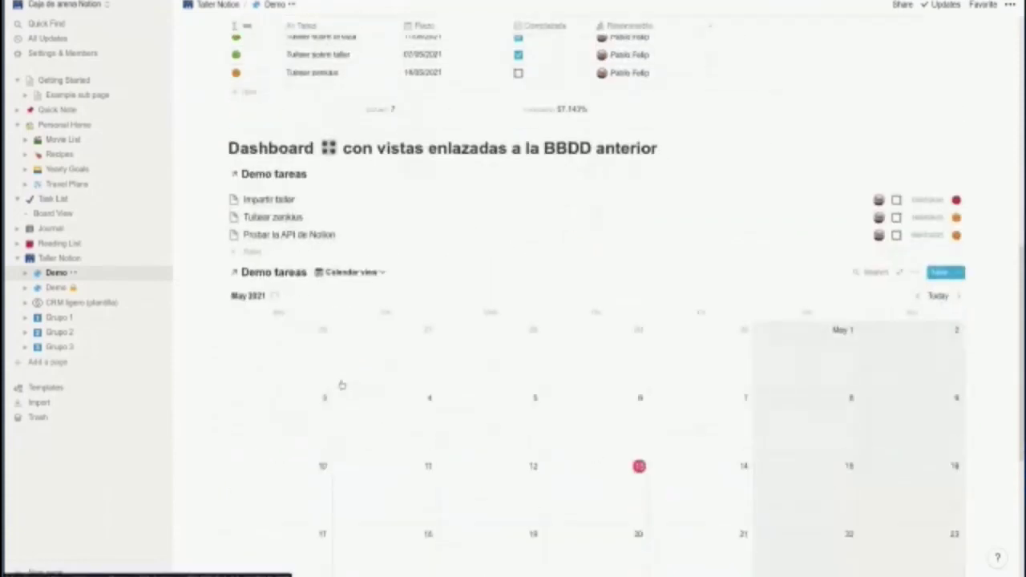
- Delete the Table view from the second linked Demo tareas database
click(378, 273)
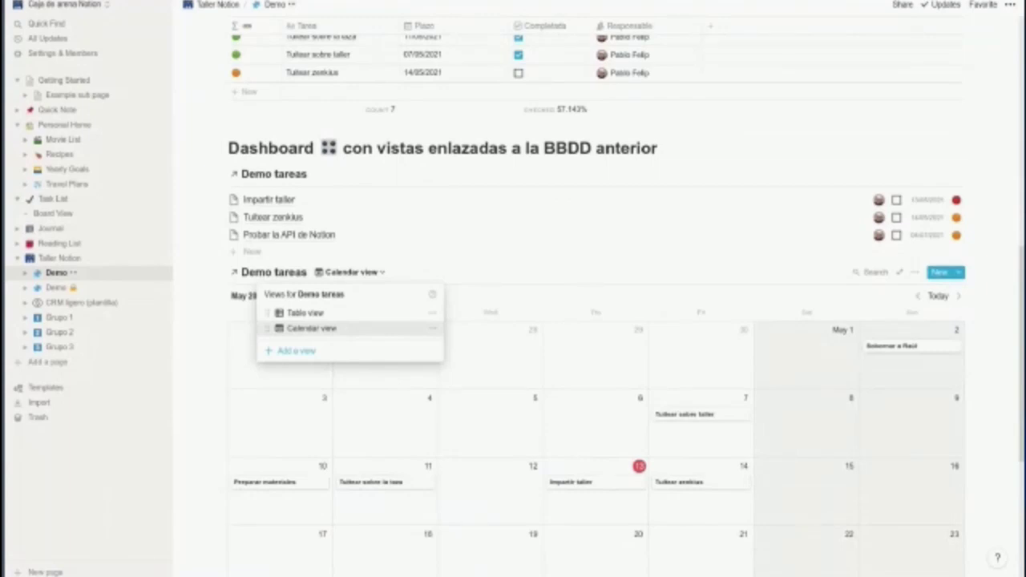
click(433, 312)
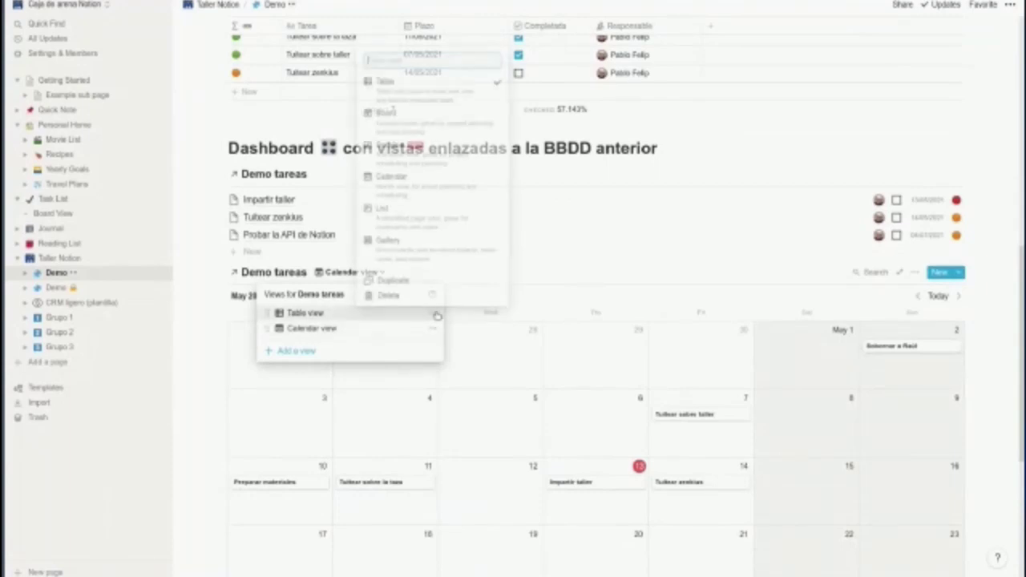
click(390, 295)
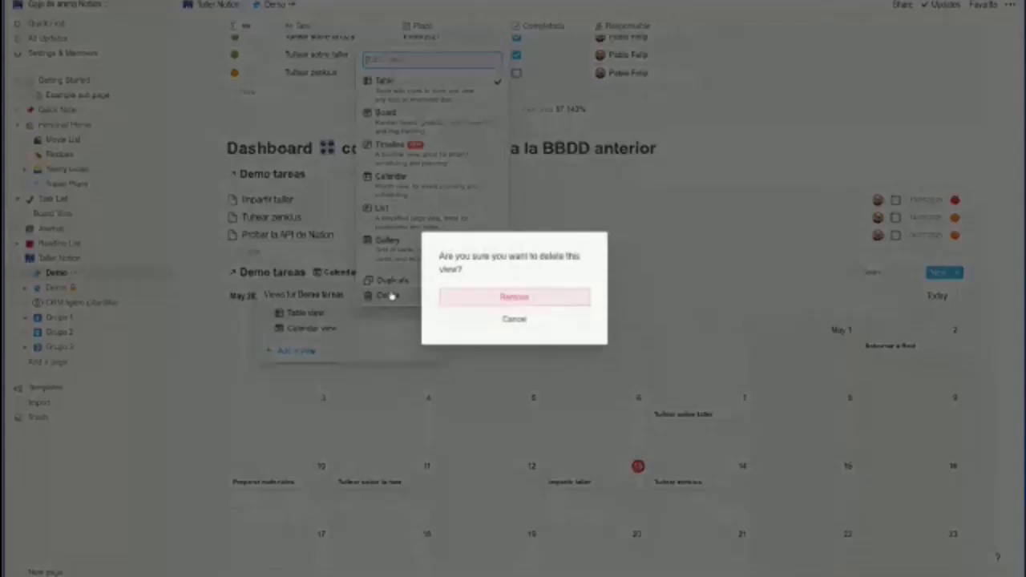
click(516, 298)
- Show the status formula, Completada and Responsable properties on the calendar cards, with the status formula first
scroll(409, 333, down, 1)
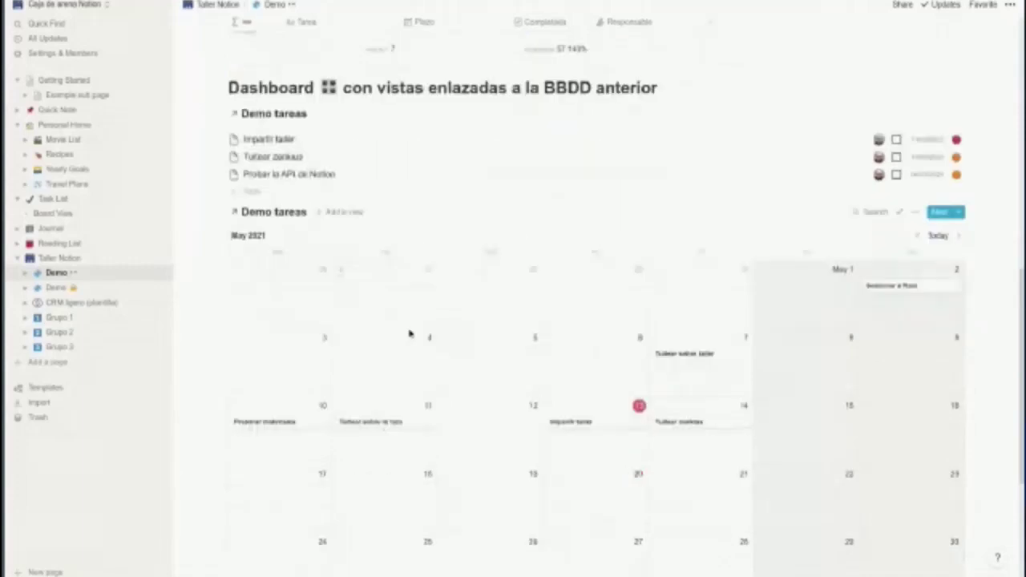
scroll(408, 333, down, 1)
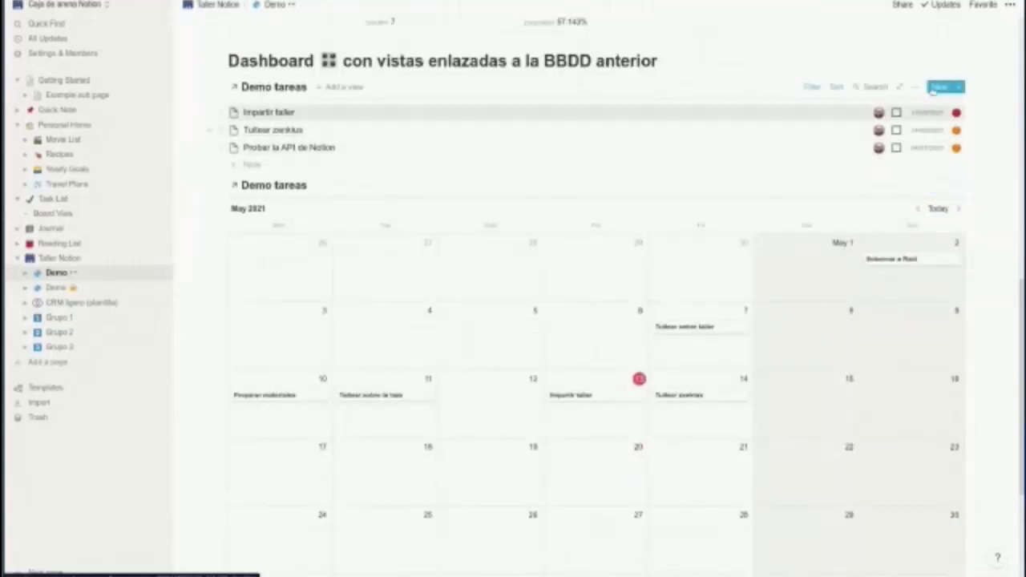
scroll(486, 350, down, 3)
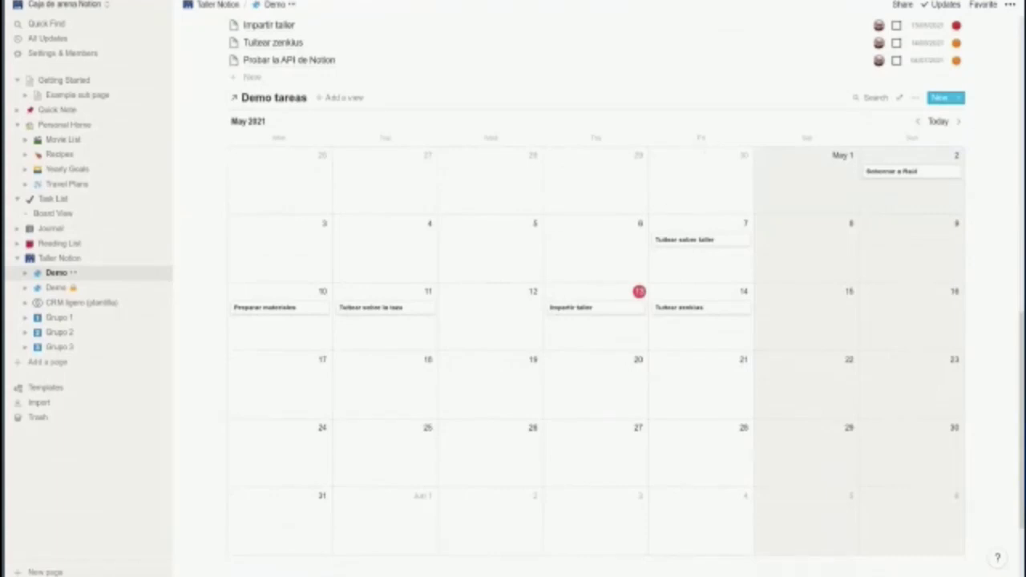
click(914, 97)
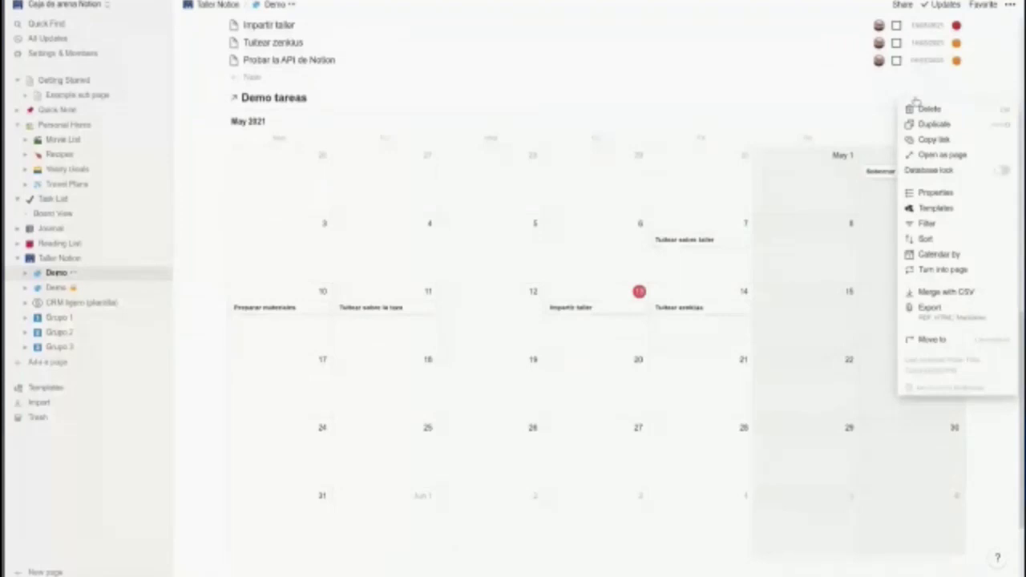
click(929, 192)
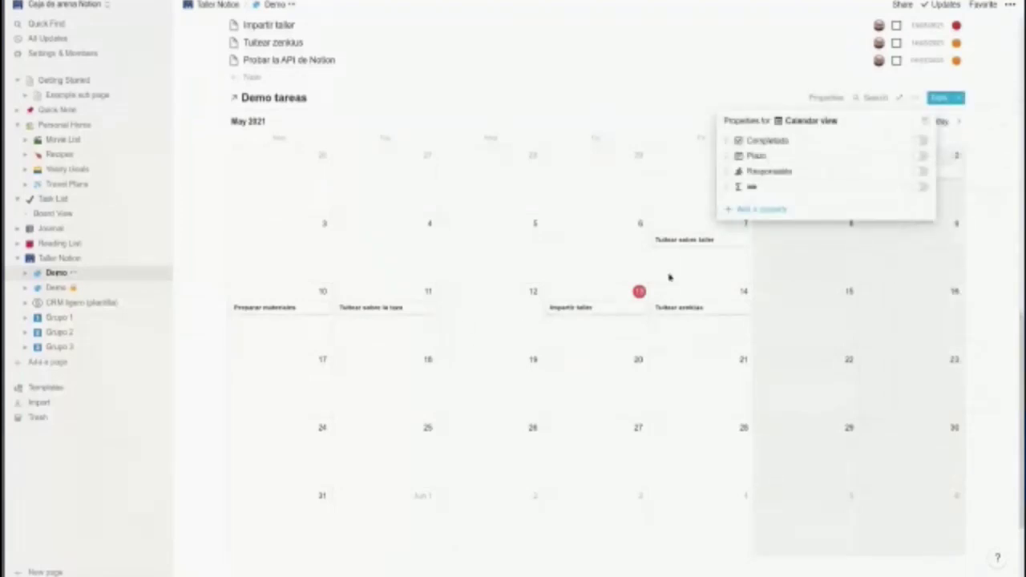
click(920, 140)
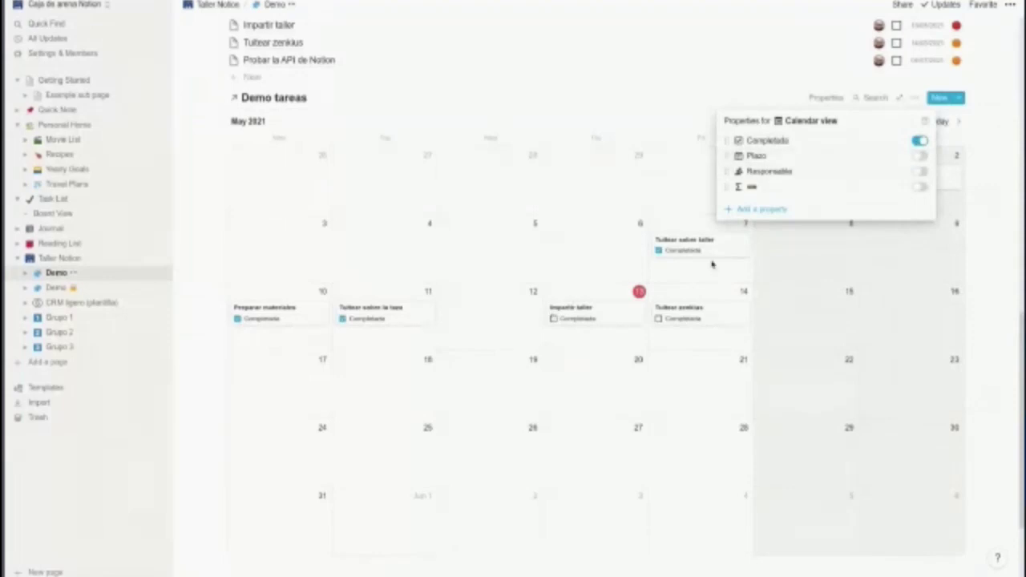
click(919, 172)
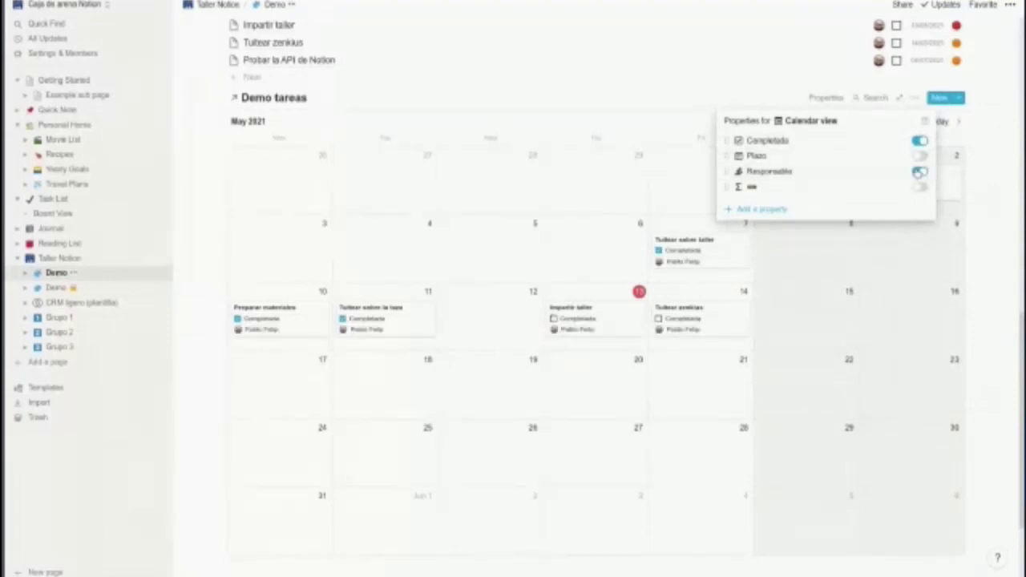
click(919, 187)
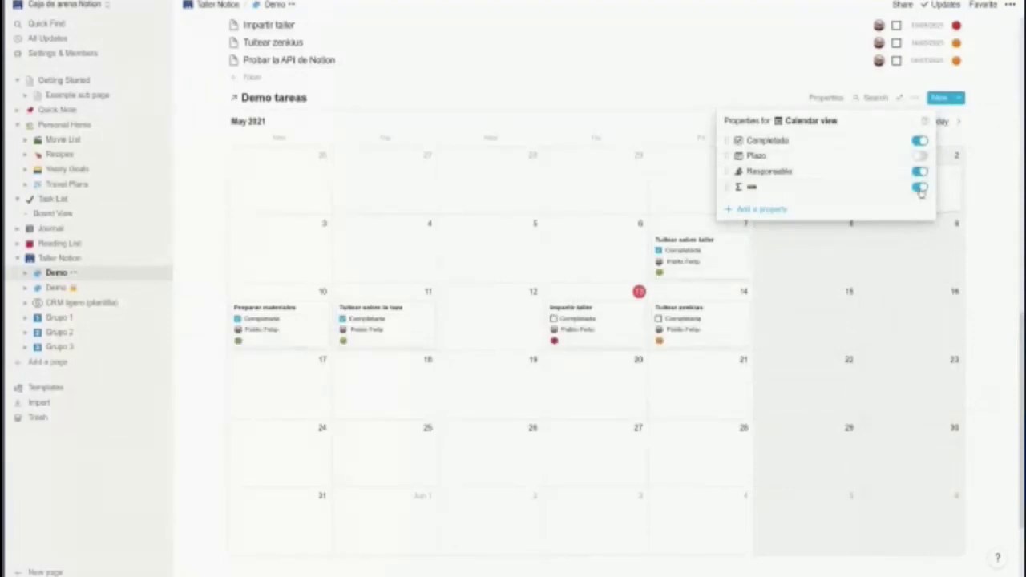
drag(729, 188, 740, 141)
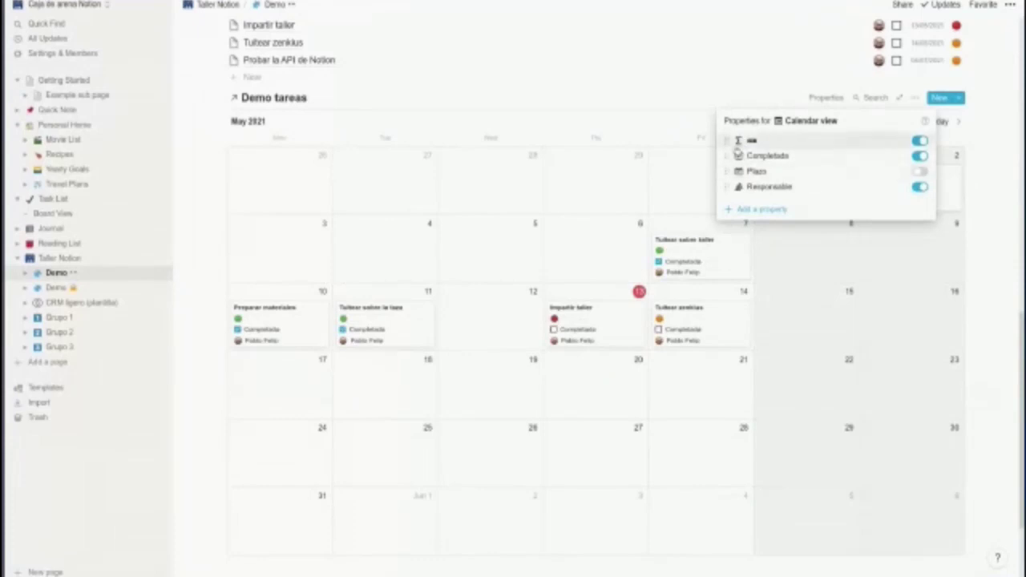
click(632, 48)
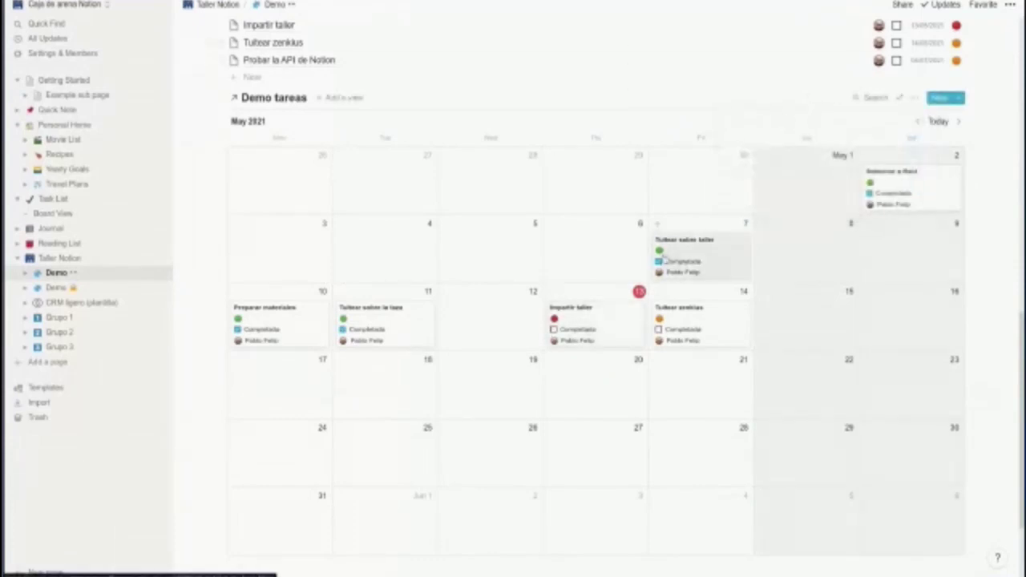
- Untick and re-tick Completada for Tuitear sobre taller in the calendar and compare it with the original table to test synchronisation
click(659, 262)
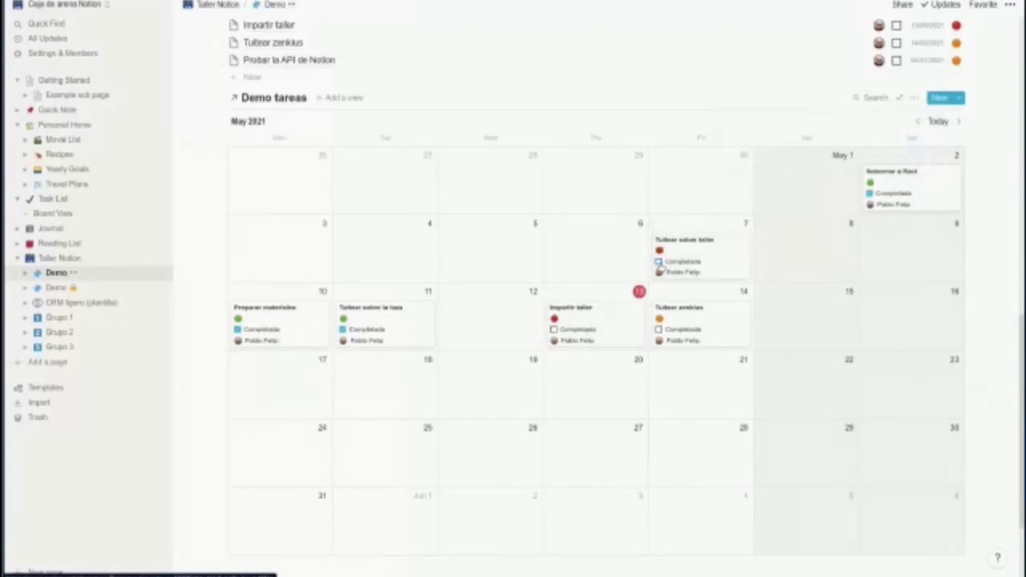
scroll(659, 266, up, 7)
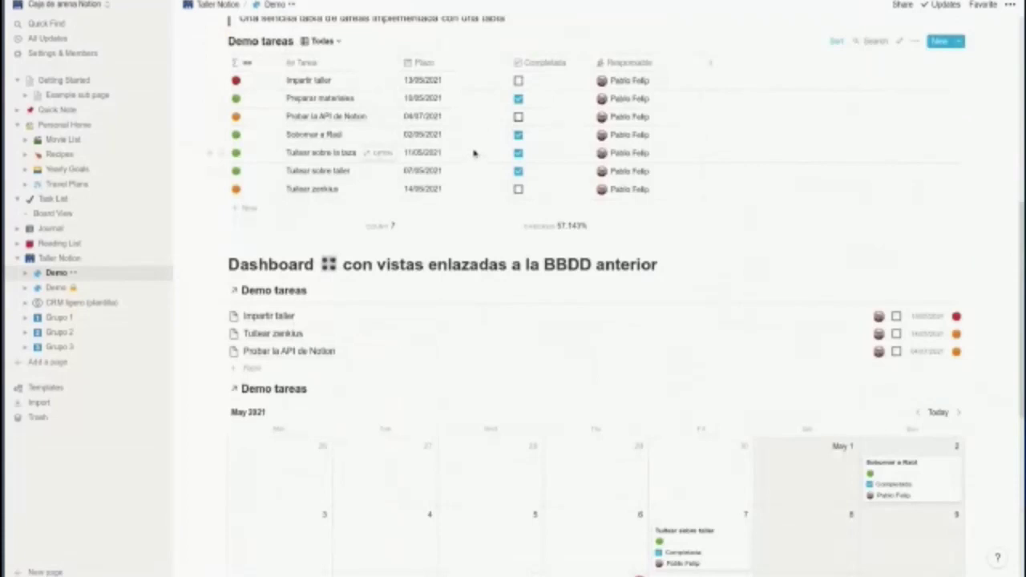
scroll(474, 152, down, 1)
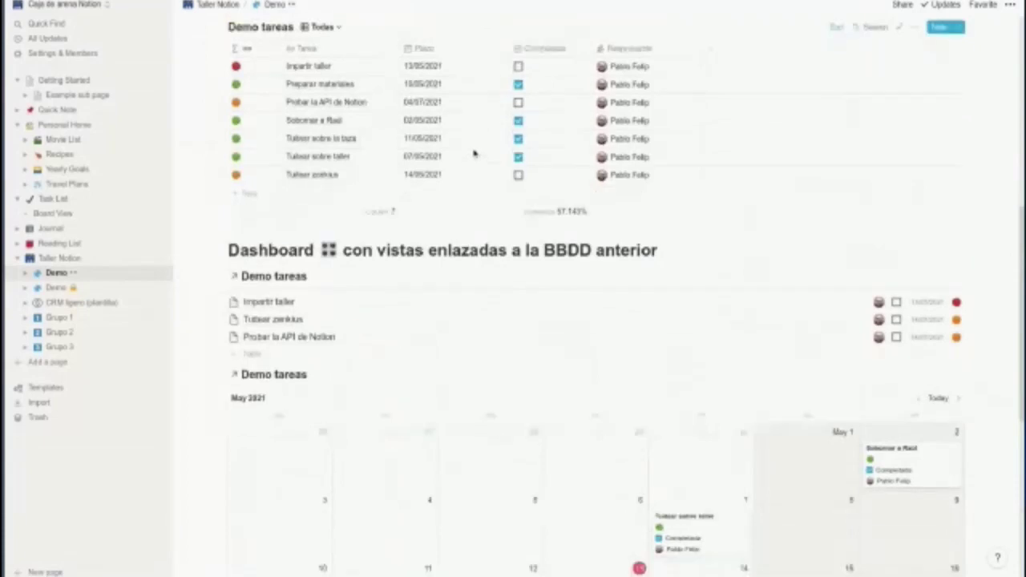
scroll(474, 153, down, 4)
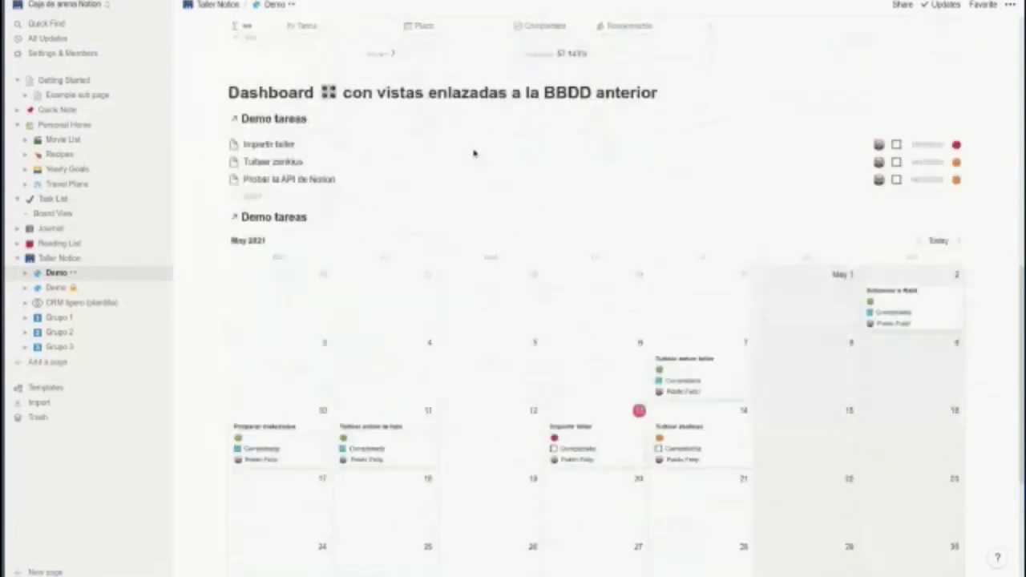
scroll(473, 153, down, 2)
scroll(911, 213, up, 2)
click(917, 243)
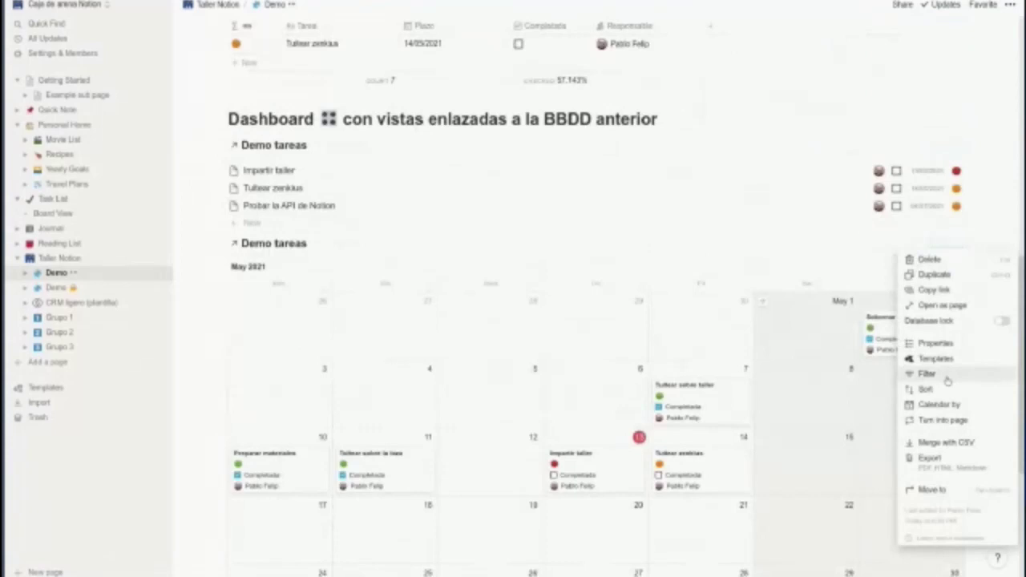
click(947, 380)
click(720, 368)
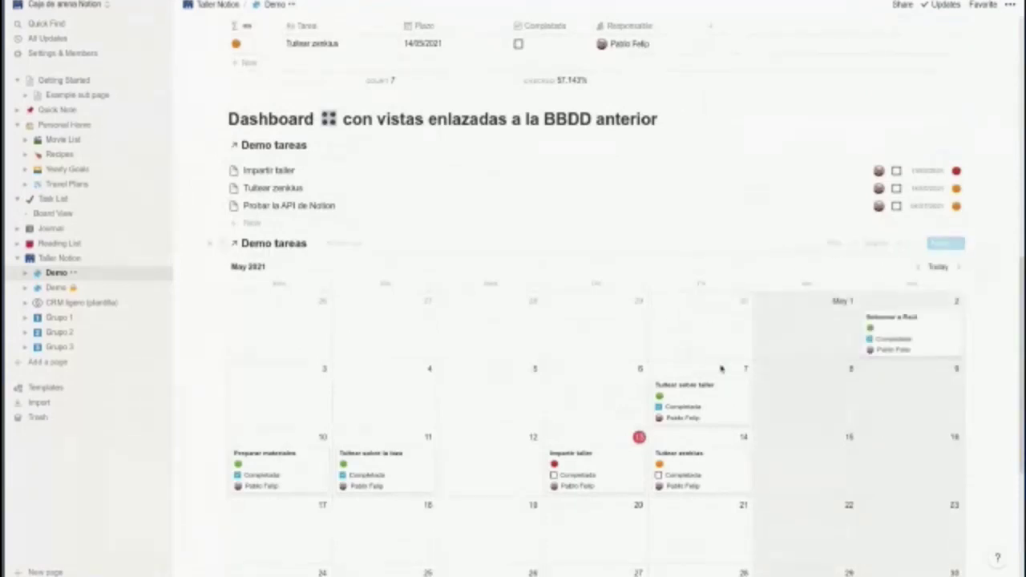
click(945, 243)
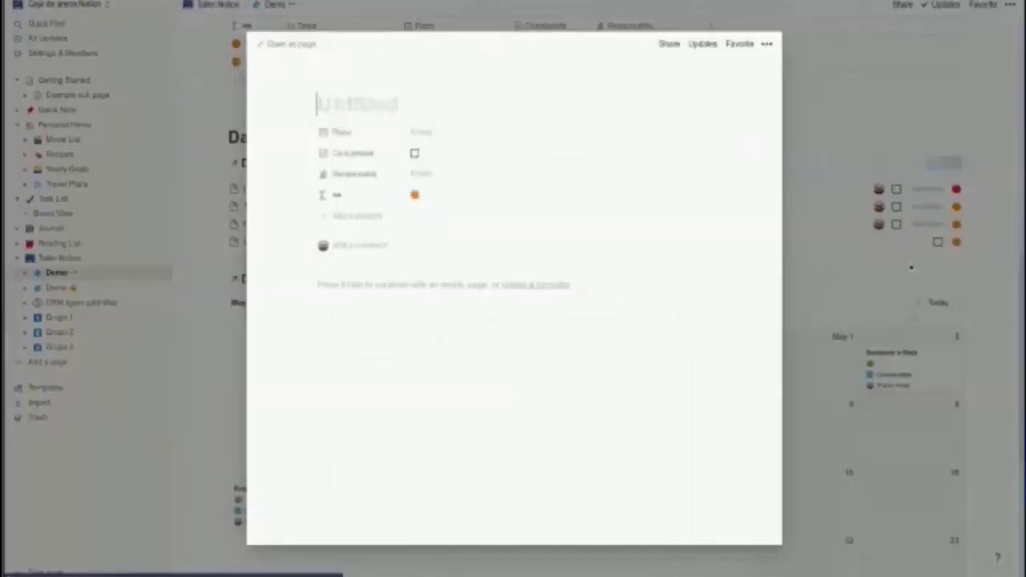
click(904, 297)
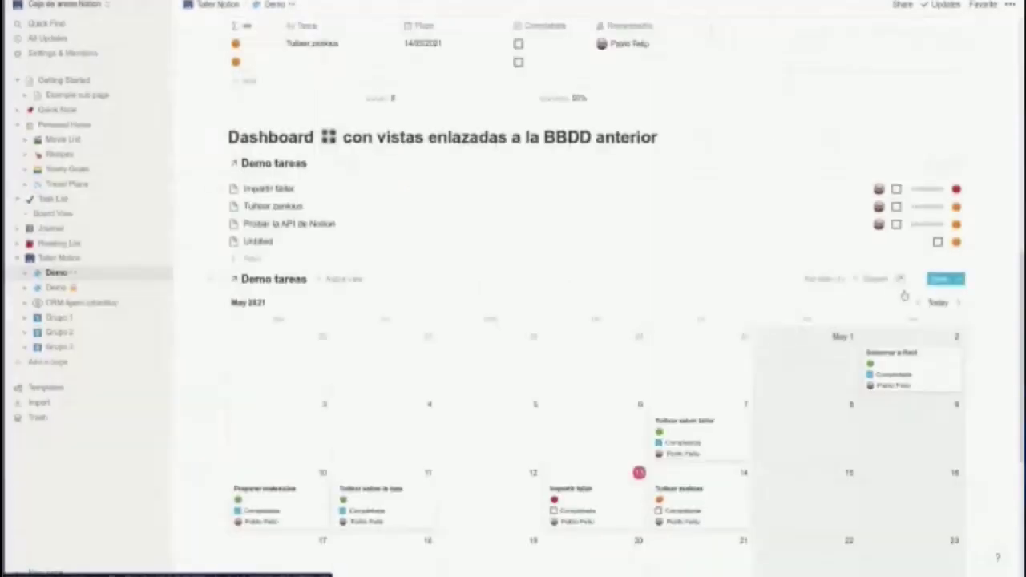
- Filter the linked Demo tareas calendar to show only tasks where Completada is unchecked
click(903, 278)
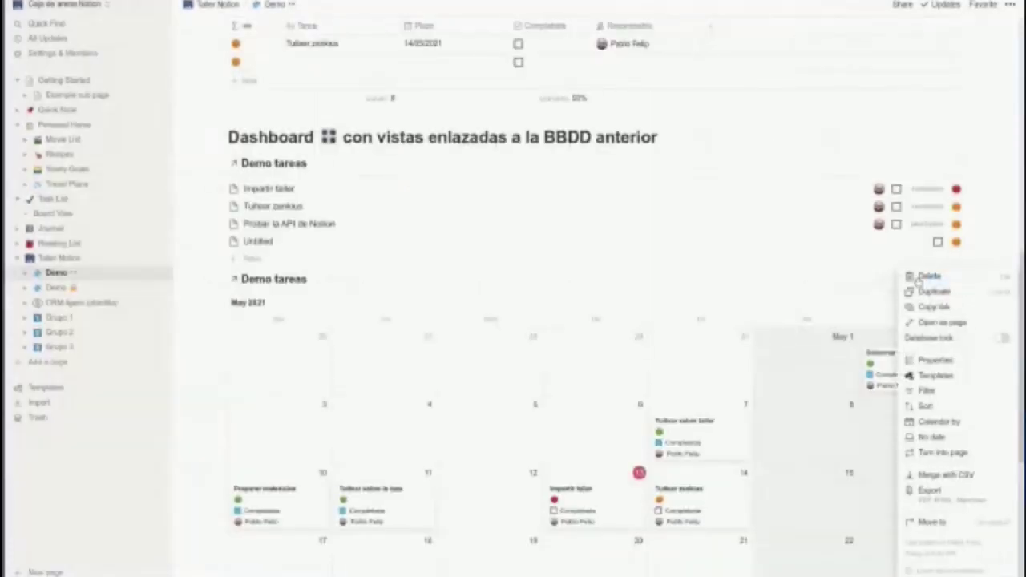
click(926, 390)
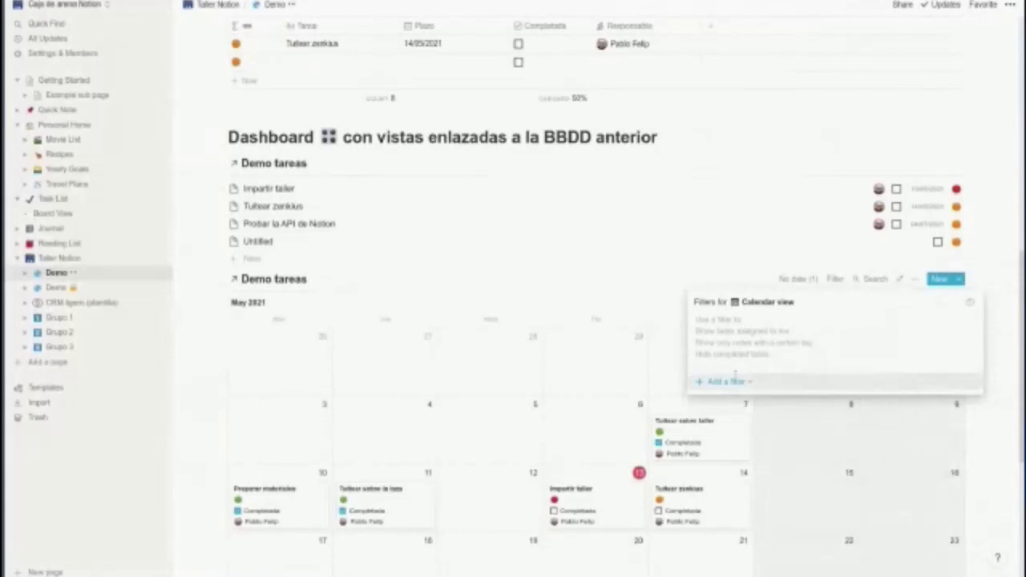
click(735, 378)
click(734, 403)
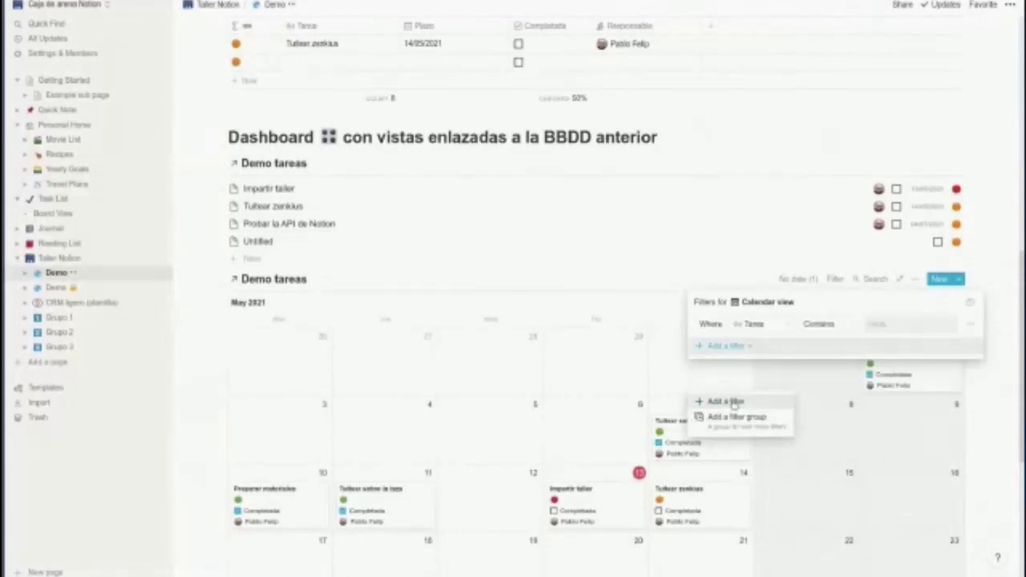
click(774, 327)
click(745, 391)
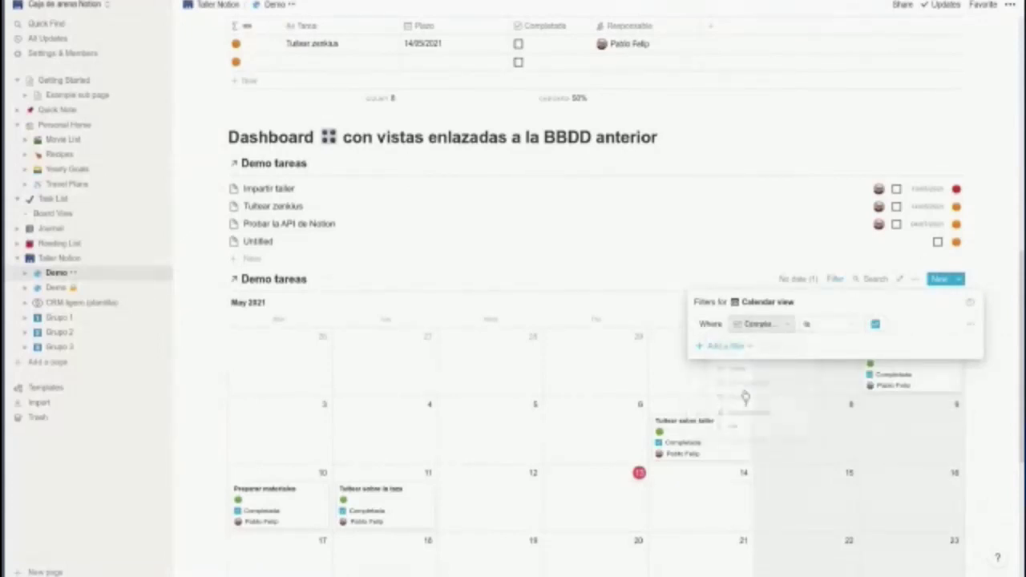
click(851, 326)
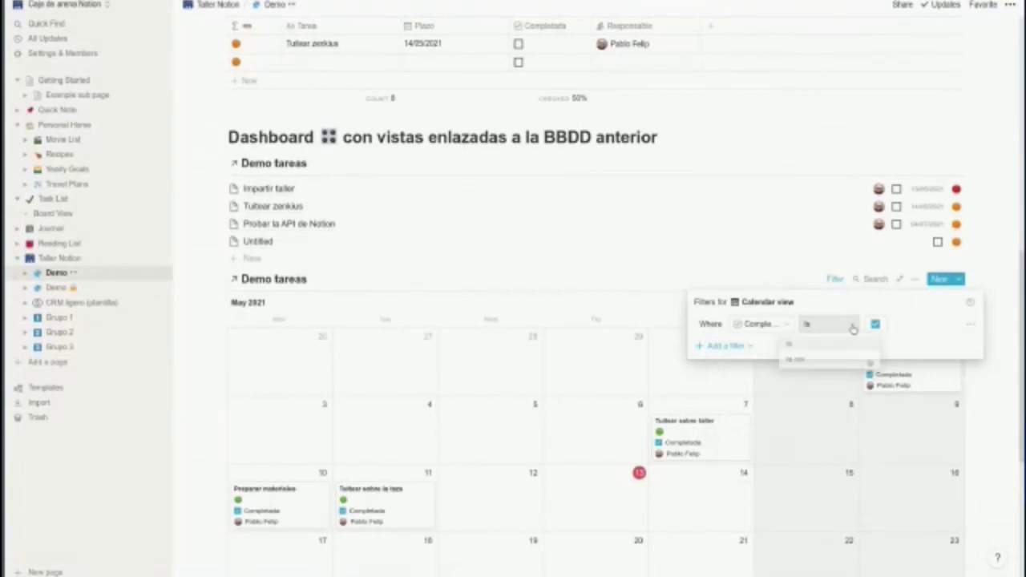
click(875, 324)
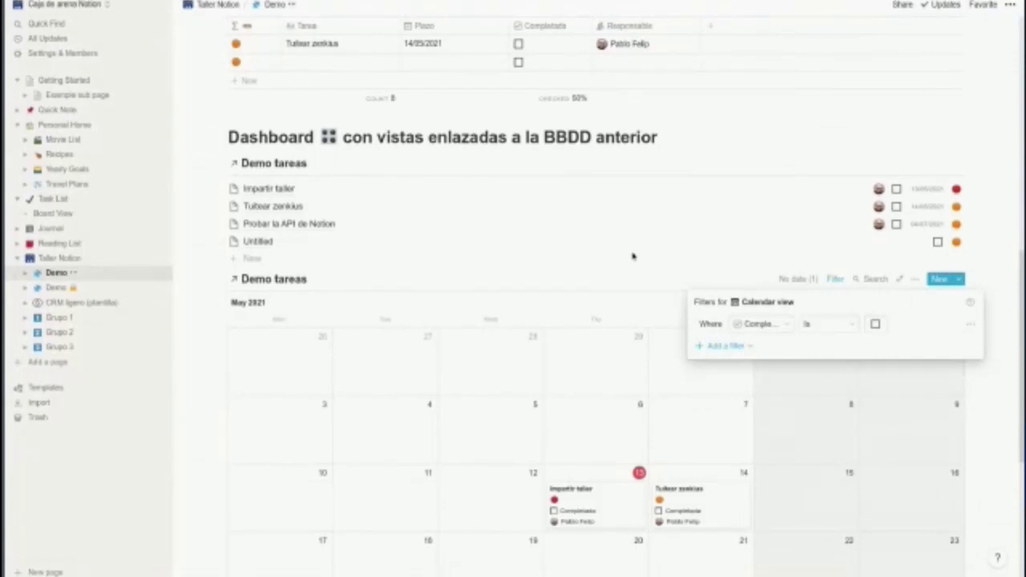
click(915, 279)
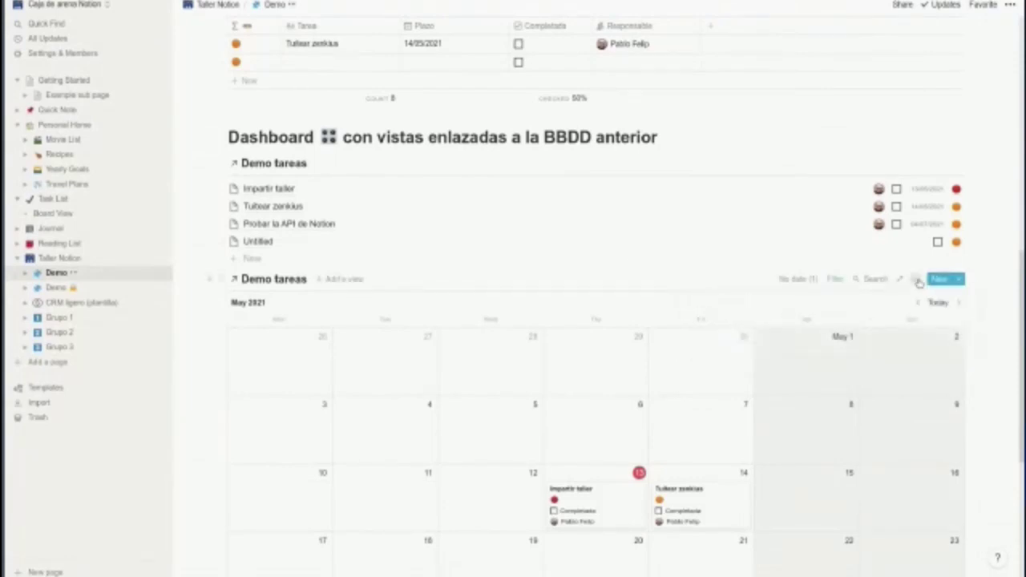
click(915, 279)
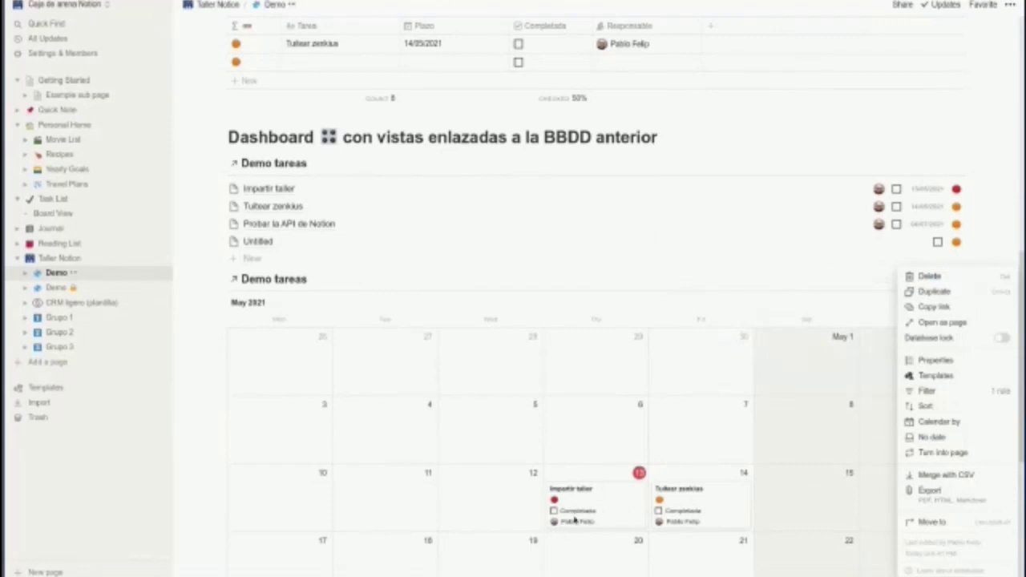
click(692, 265)
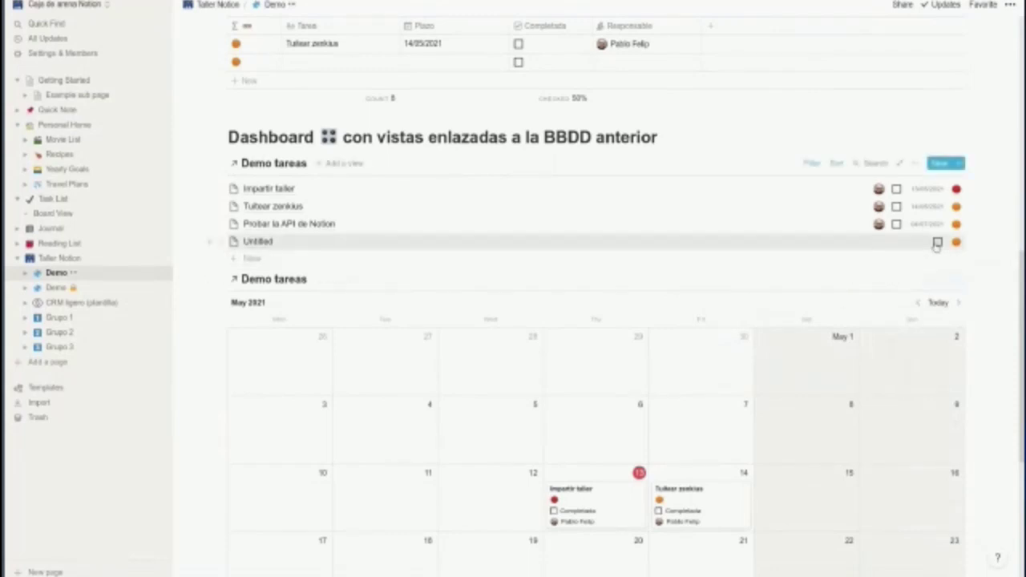
- Delete the empty Untitled task from the linked Demo tareas list
click(220, 241)
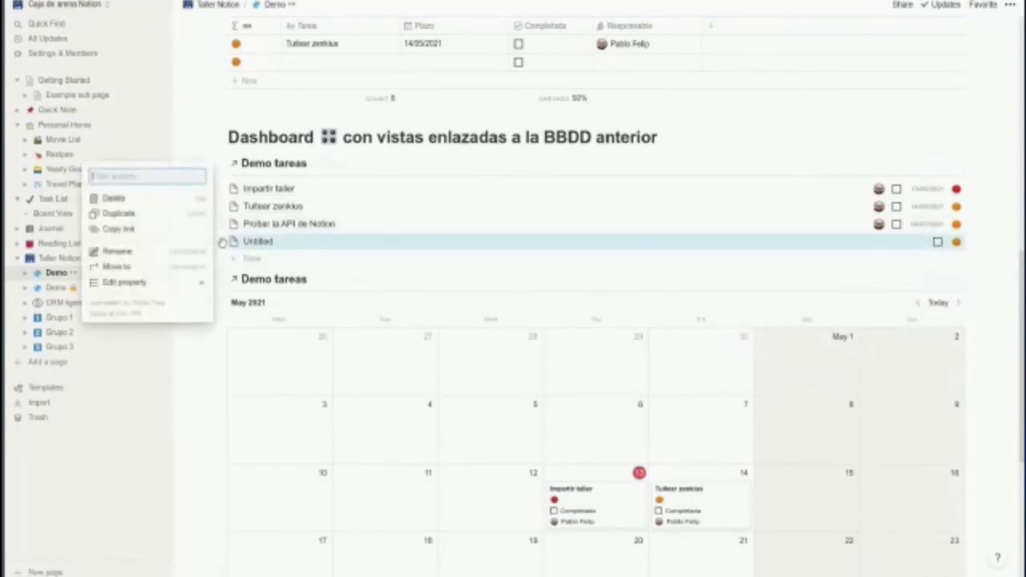
click(113, 200)
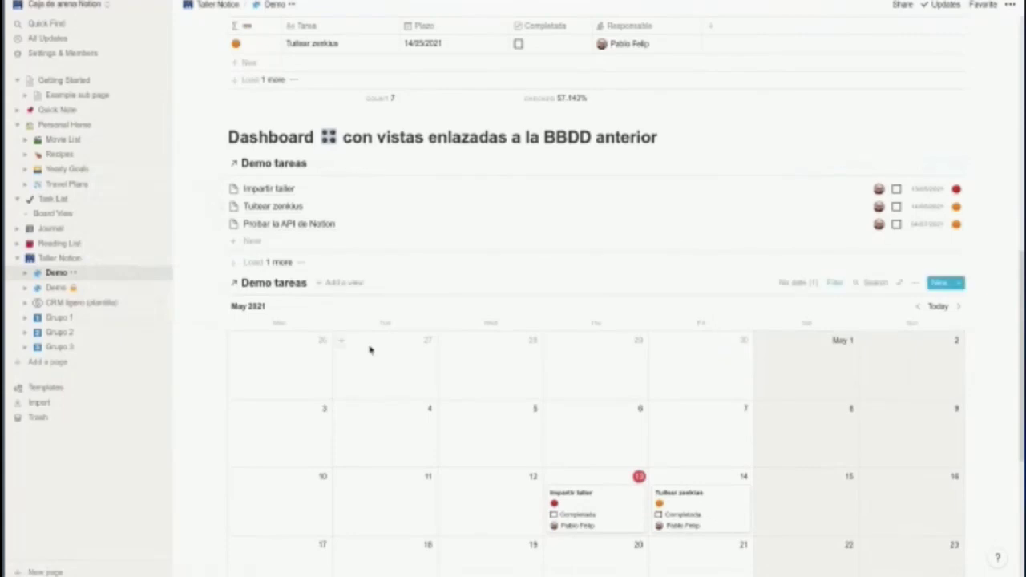
scroll(370, 350, down, 2)
scroll(372, 349, up, 2)
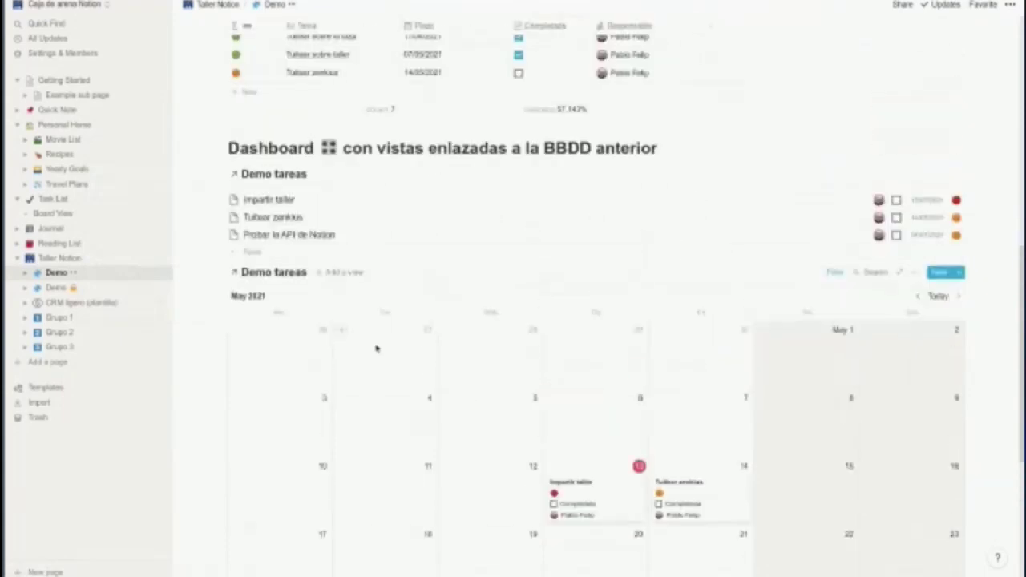
- Enter two lines of random placeholder text between the simple task table and the Dashboard heading
scroll(465, 279, up, 4)
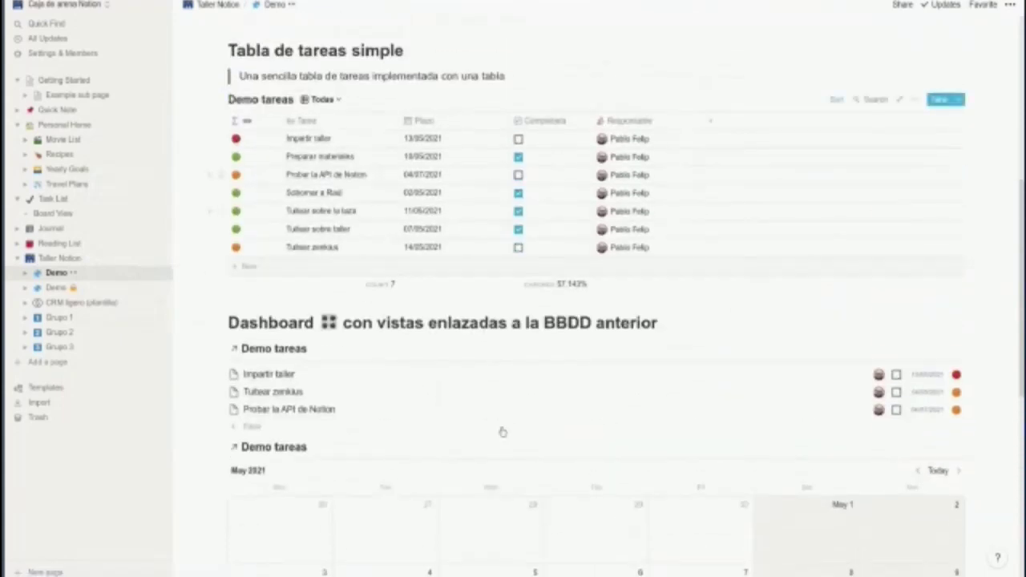
scroll(501, 428, down, 2)
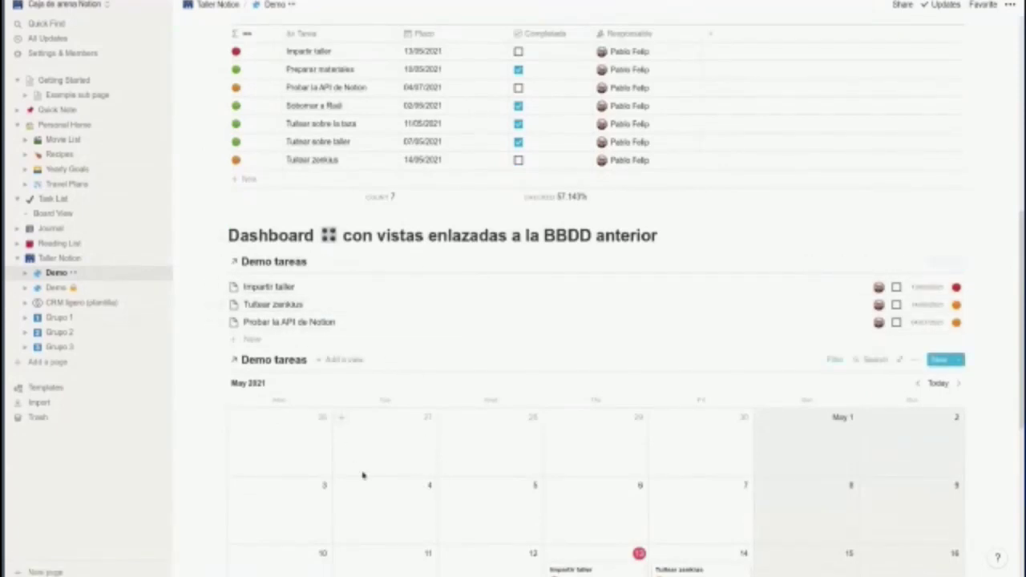
scroll(412, 298, down, 1)
scroll(412, 301, up, 3)
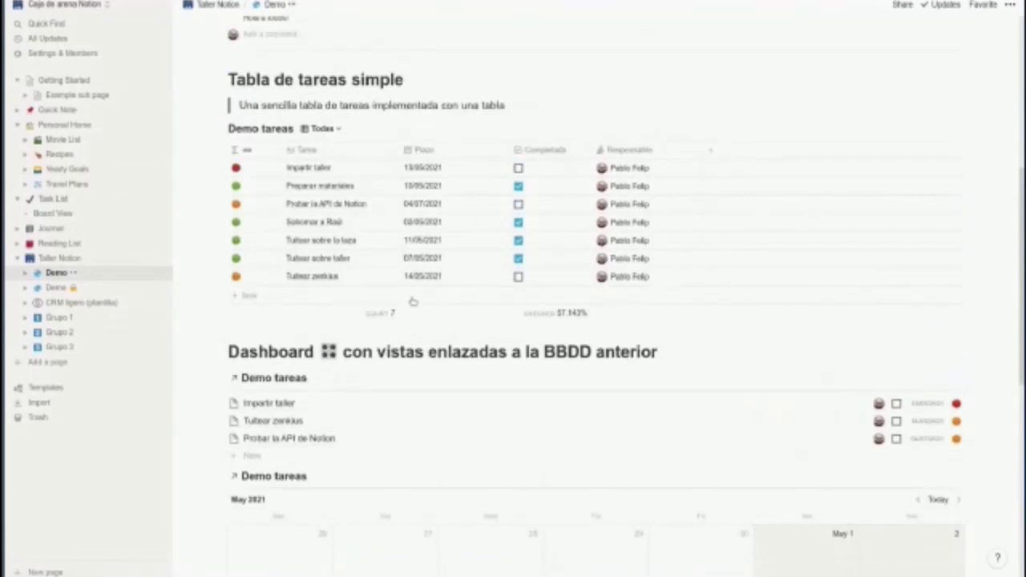
scroll(354, 366, up, 1)
click(354, 367)
text(jdhdkjcvhkjvhxcjvh xzkjvh skojvh xkcjvh kjcx)
key(Return)
text(cx kjvhcxjv xkjvh kjhv kjc vl)
text(jxc)
key(Return)
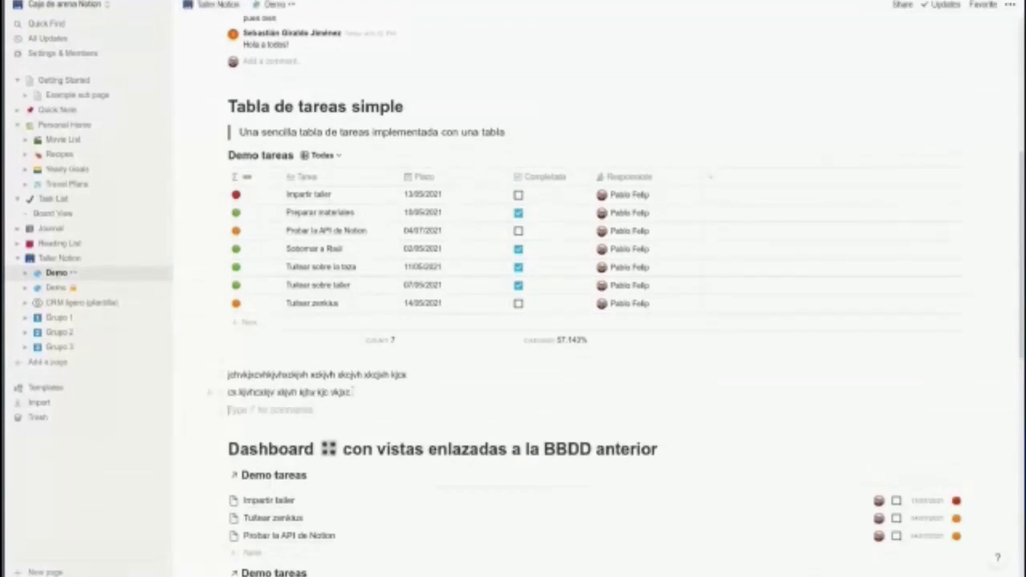
- Copy the two placeholder lines and place the pasted copies in a second column beside the original text
key(shift+Up)
key(shift+Up)
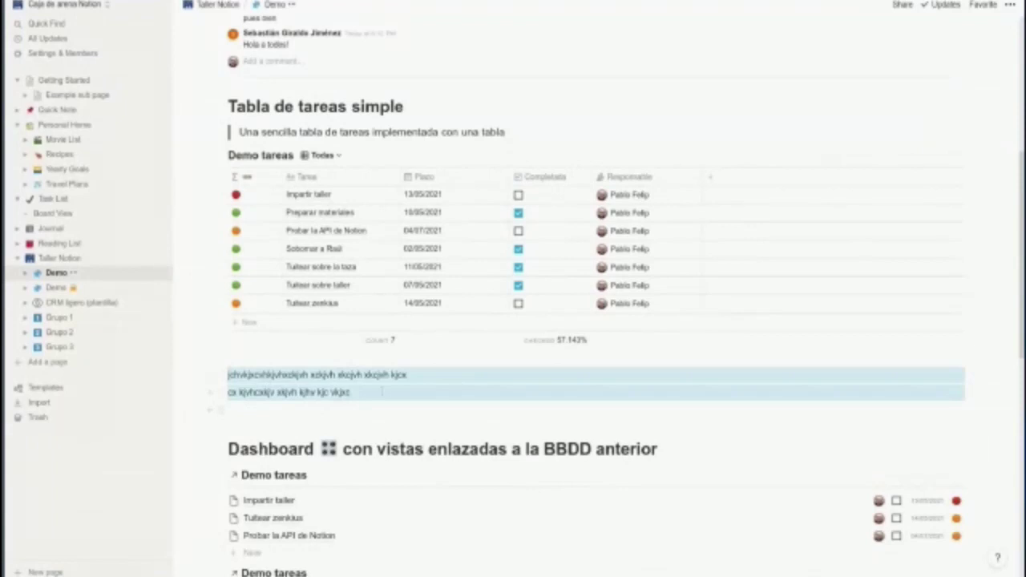
key(ctrl+c)
click(382, 392)
key(Return)
key(ctrl+v)
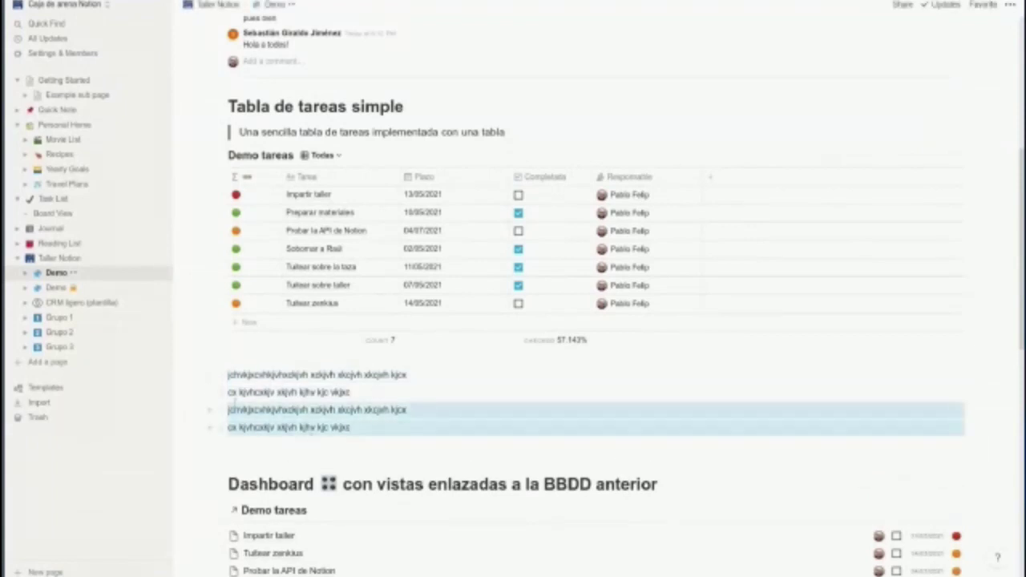
drag(219, 414, 991, 400)
click(641, 445)
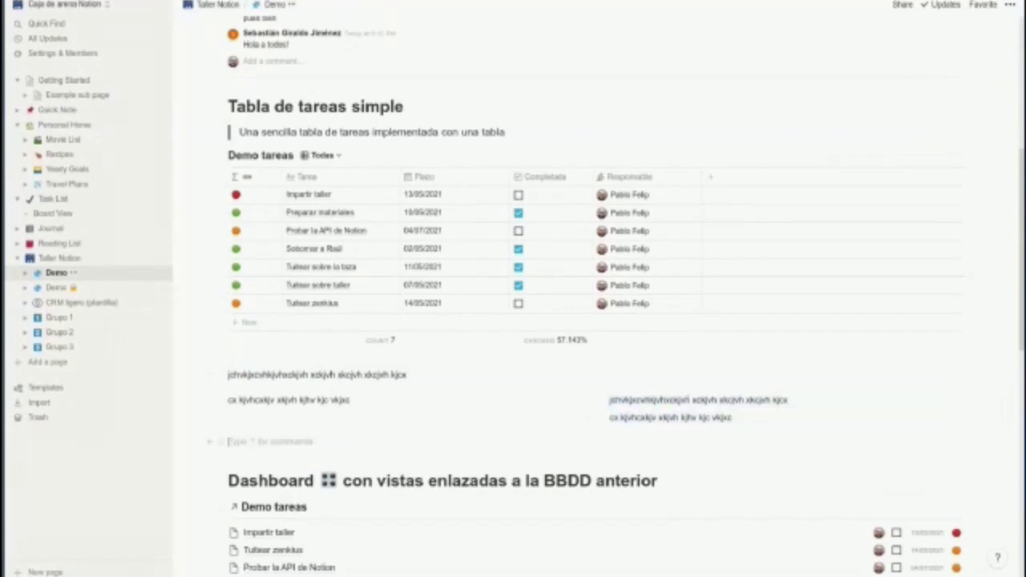
- Delete all the placeholder text and the extra blank line above the Dashboard heading
drag(742, 416, 233, 371)
key(Delete)
click(233, 371)
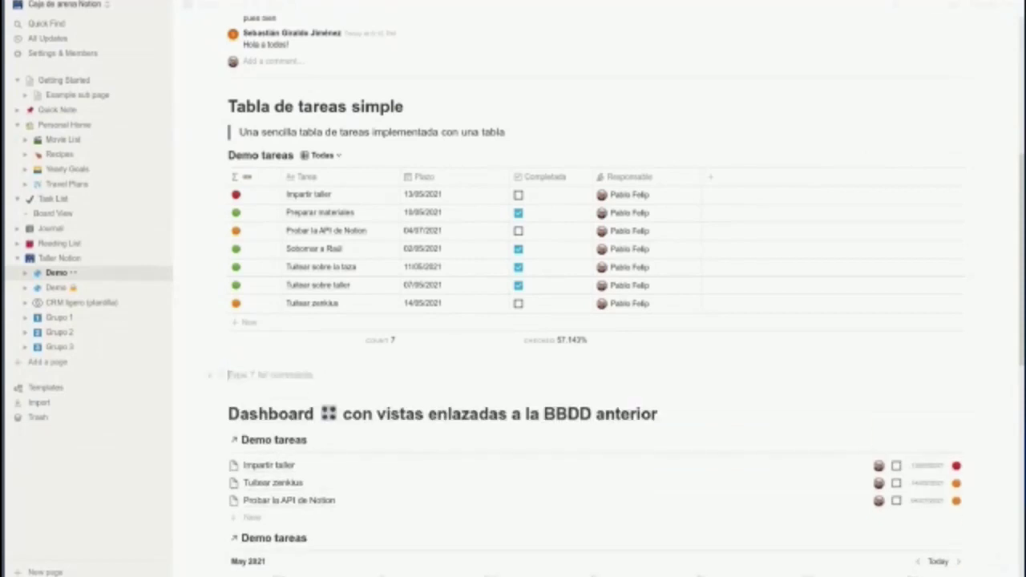
key(BackSpace)
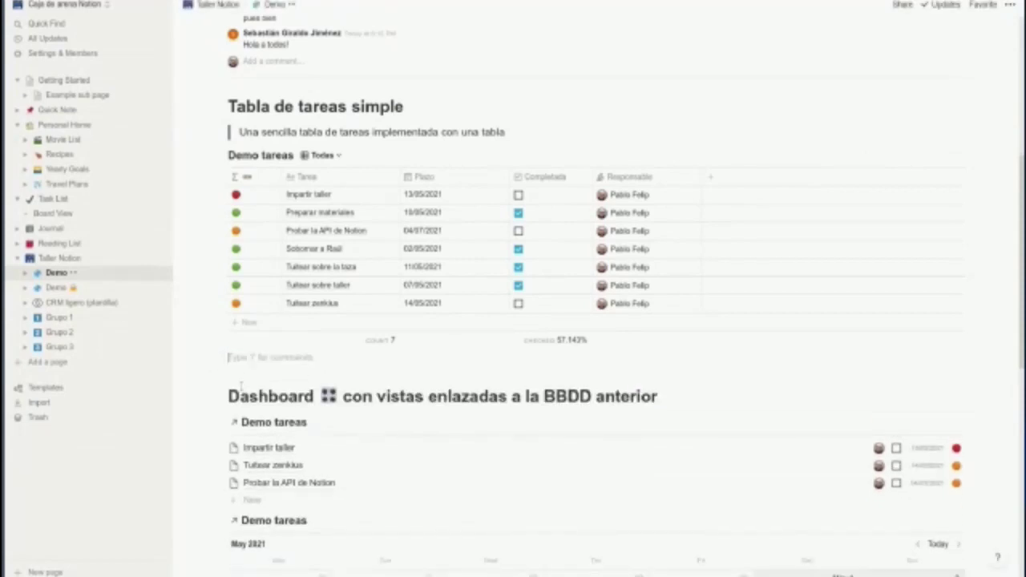
- Turn the linked Demo tareas list into a page and expand the subpages of Demo
scroll(240, 404, down, 1)
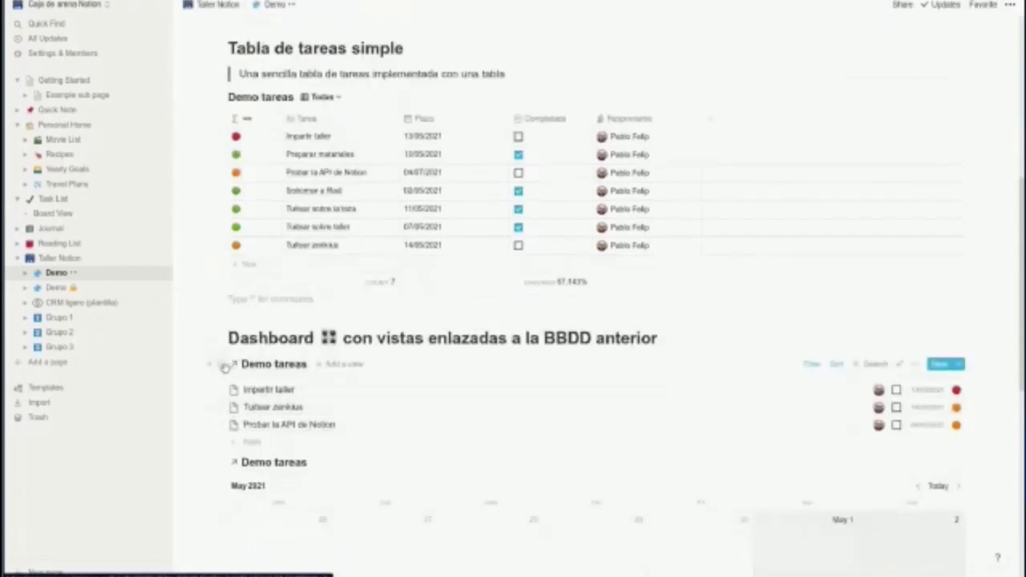
click(224, 365)
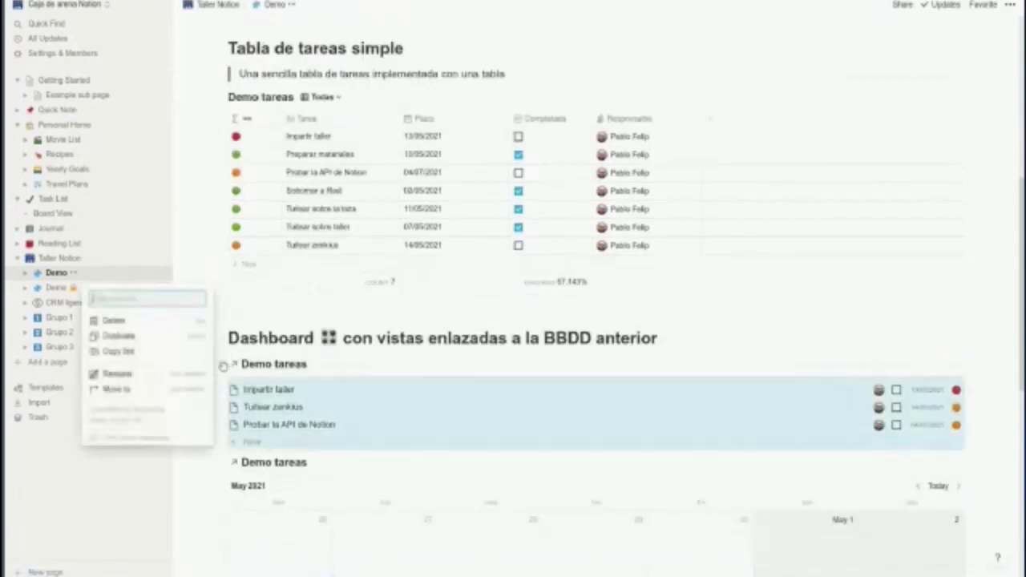
key(Escape)
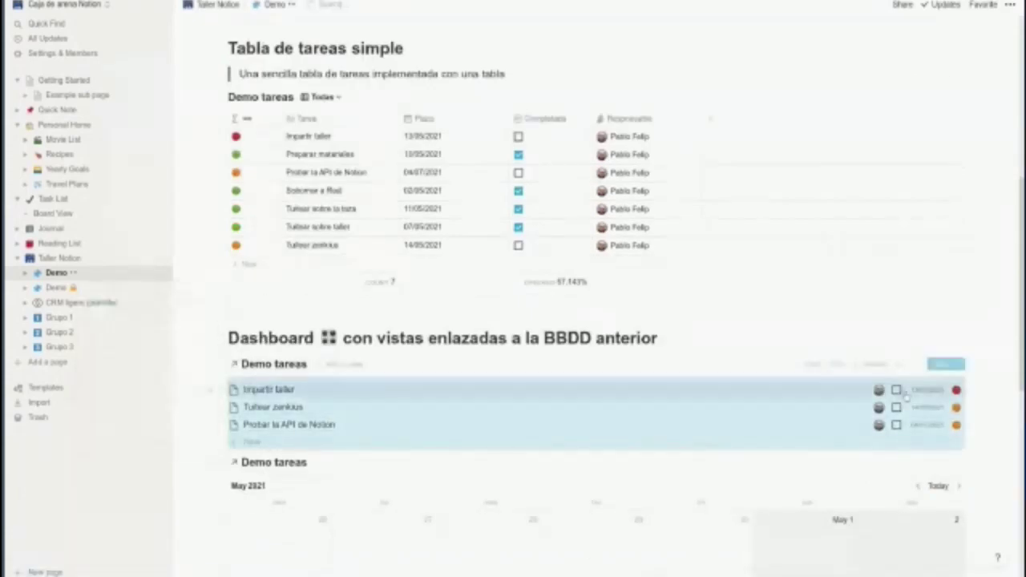
click(918, 366)
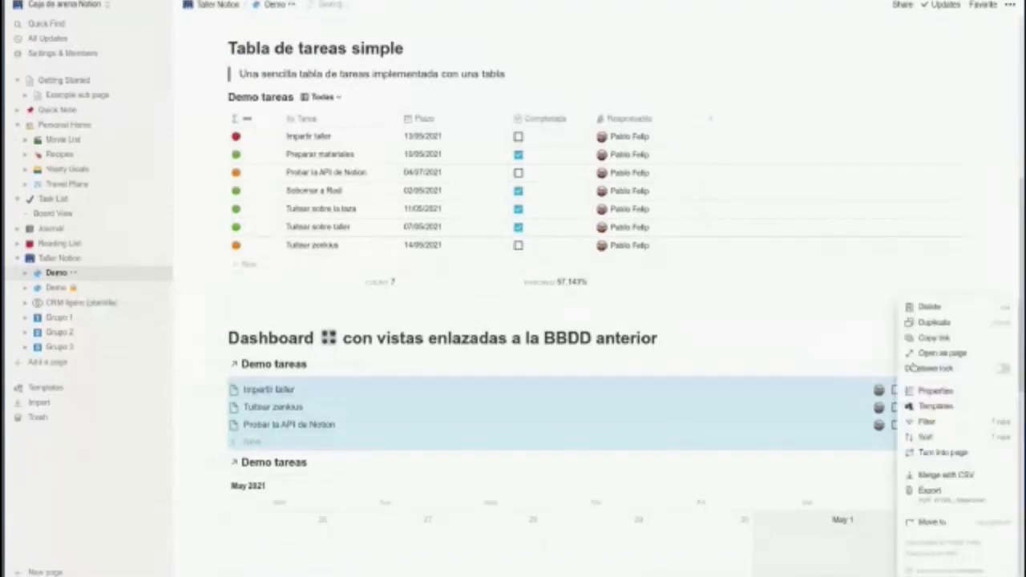
click(942, 453)
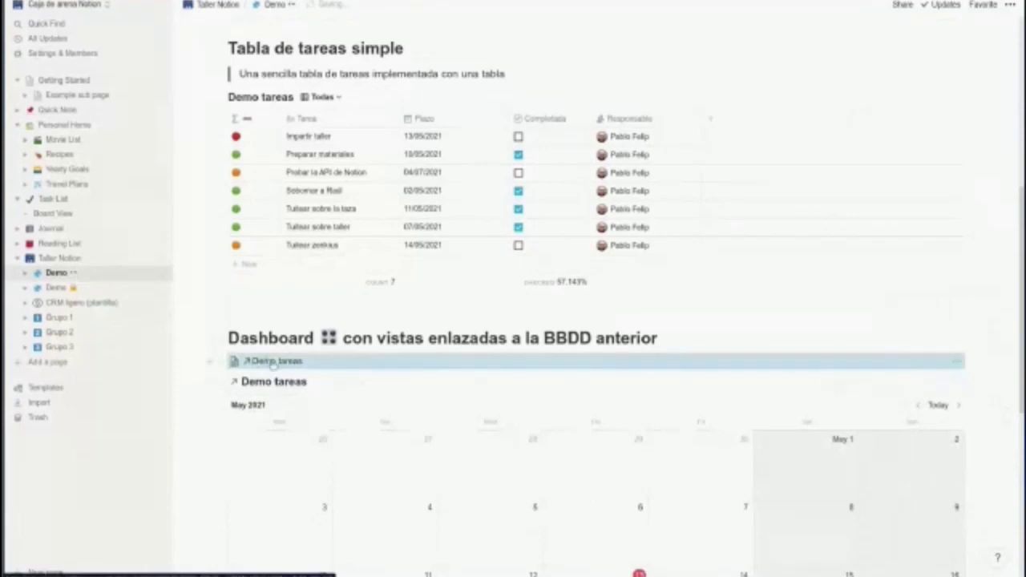
click(24, 273)
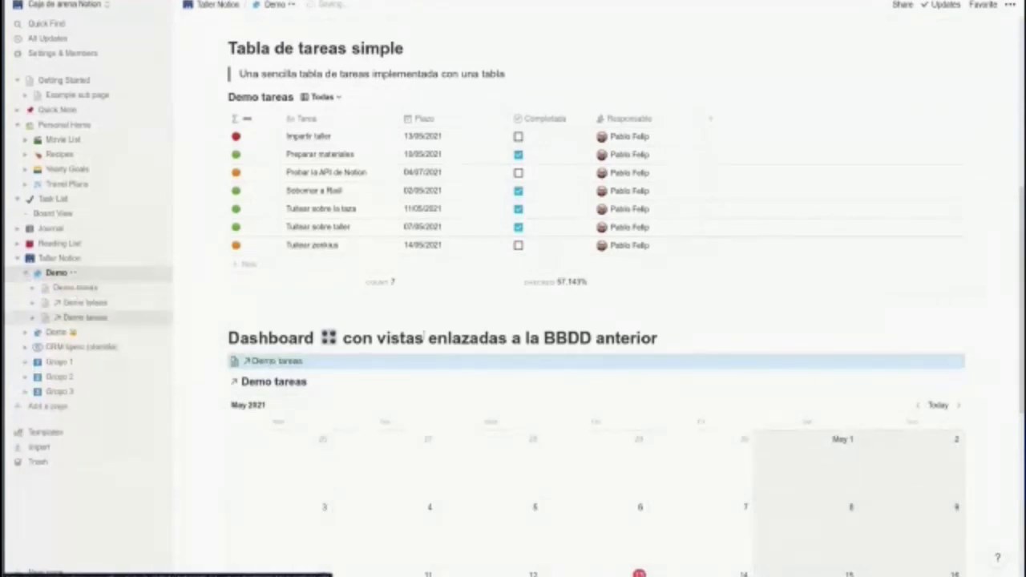
- Turn the linked Demo tareas calendar into a page
scroll(721, 337, down, 1)
click(915, 352)
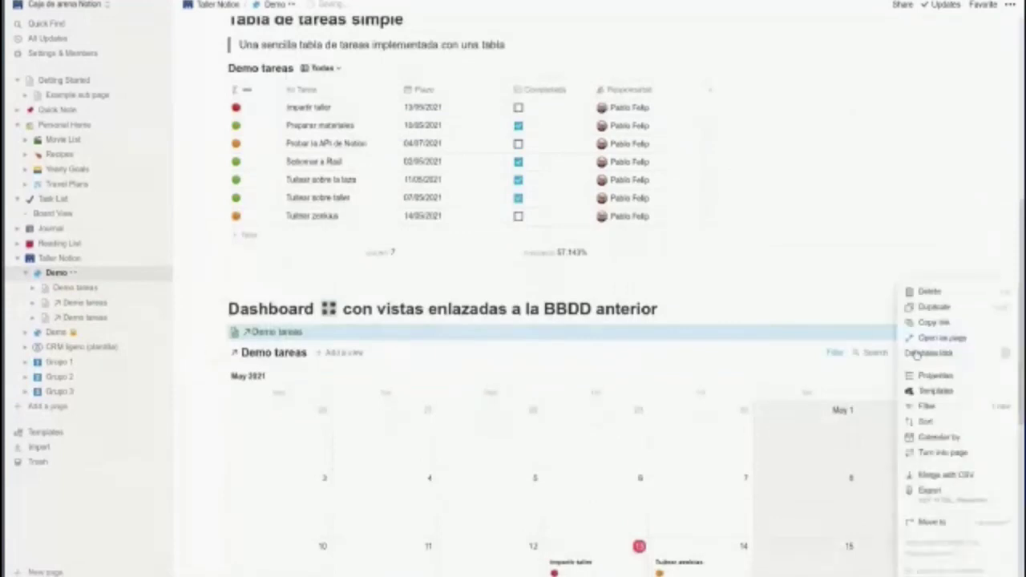
click(932, 452)
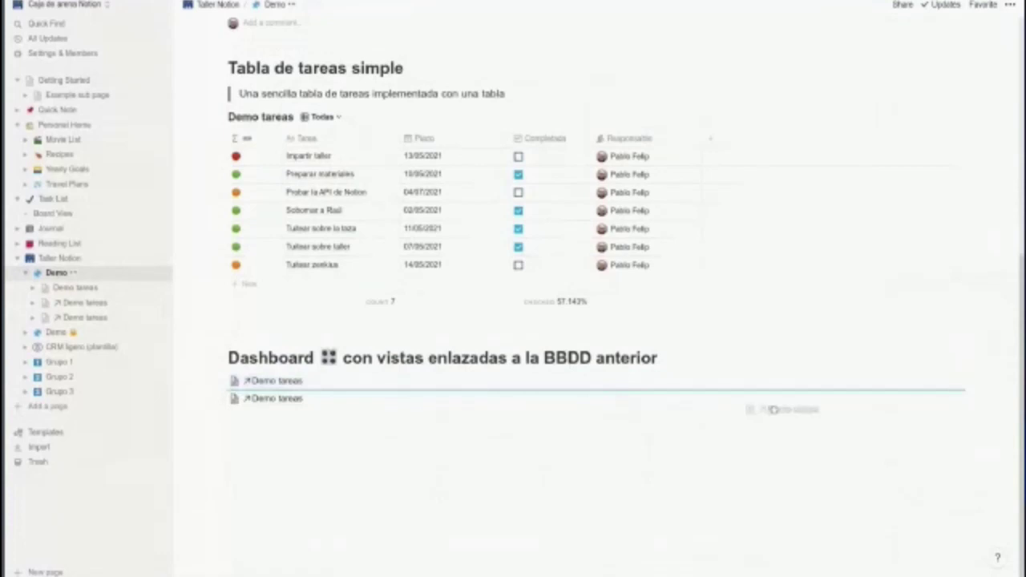
- Place the two linked Demo tareas pages side by side in two columns and turn both back into inline views
drag(997, 388, 990, 389)
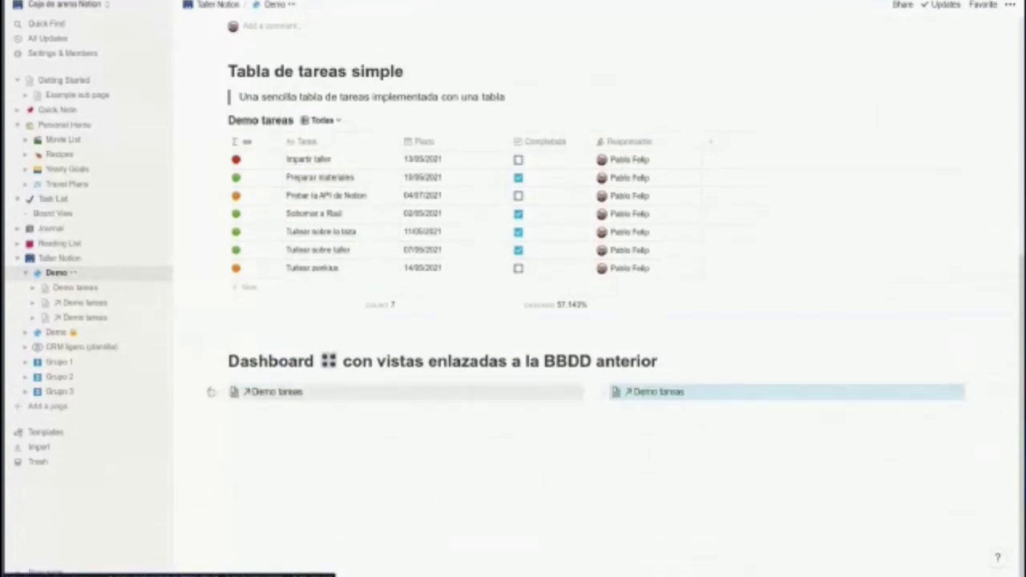
click(224, 391)
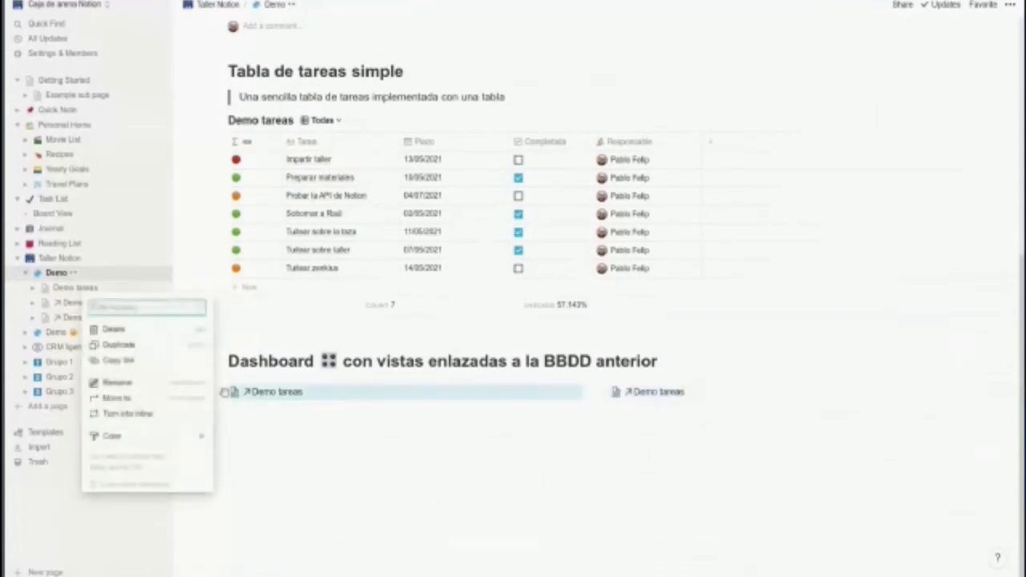
click(132, 413)
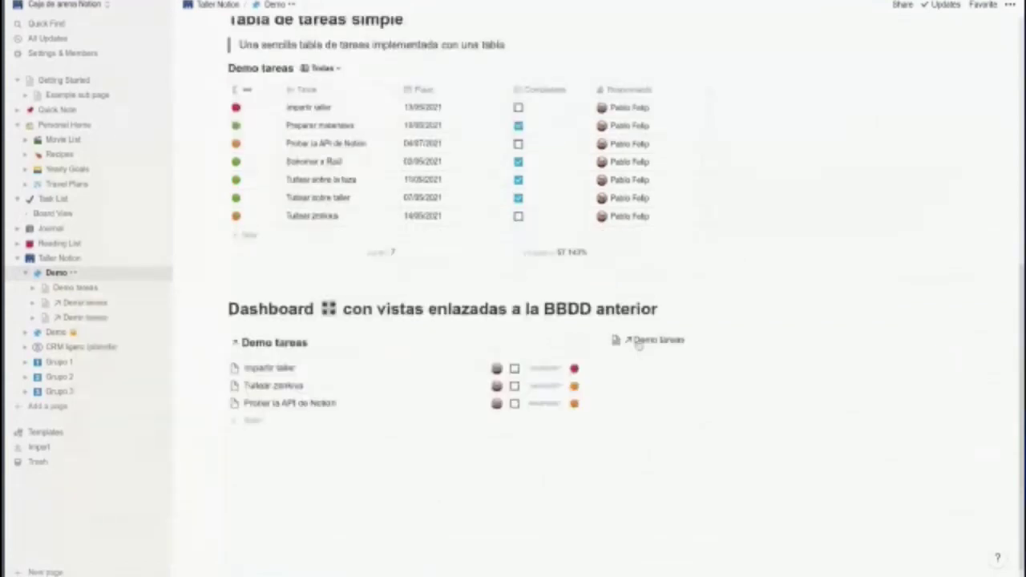
click(603, 343)
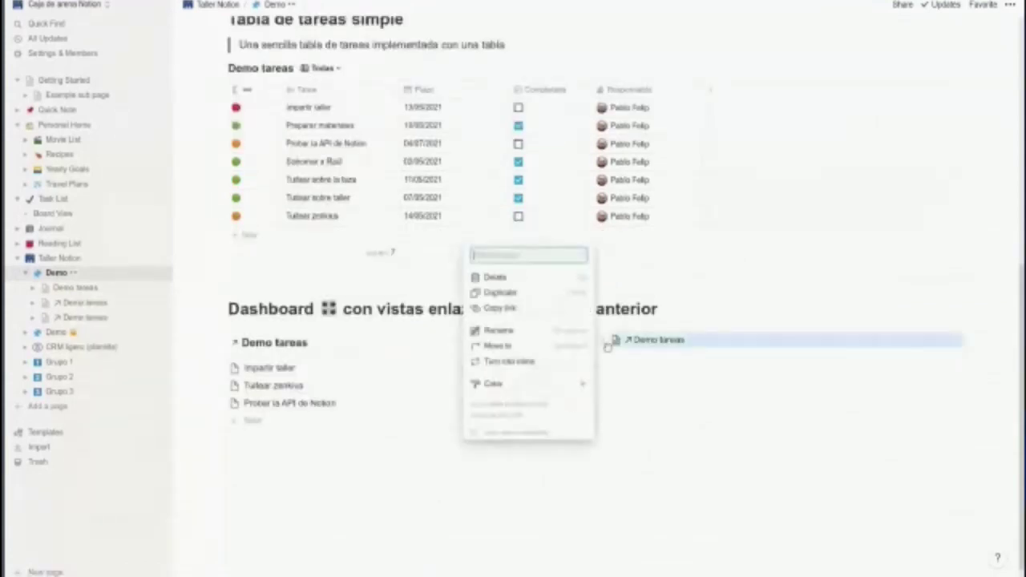
click(509, 360)
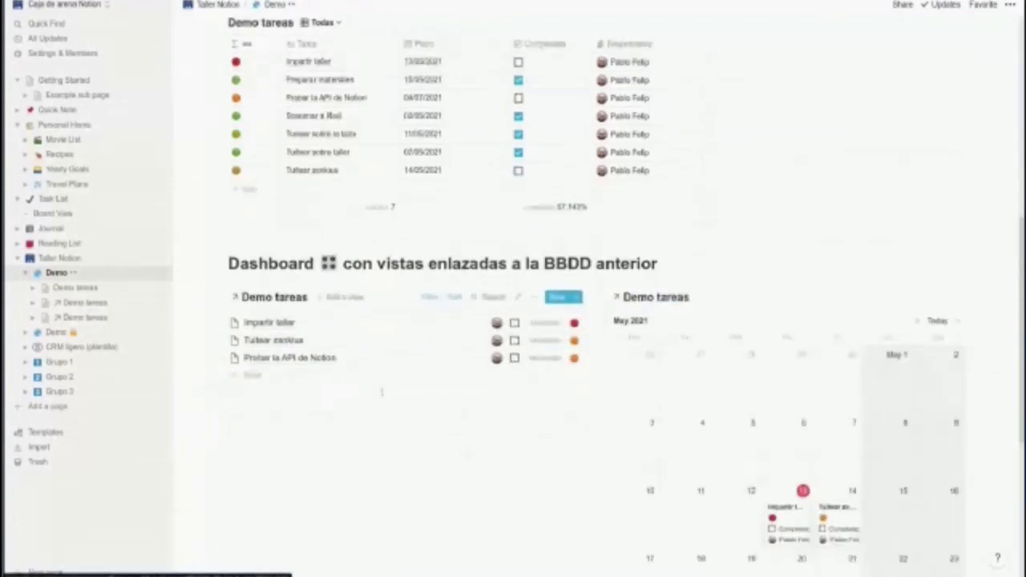
- Compare the simple task table with the linked list and calendar in the Dashboard section
scroll(381, 392, up, 5)
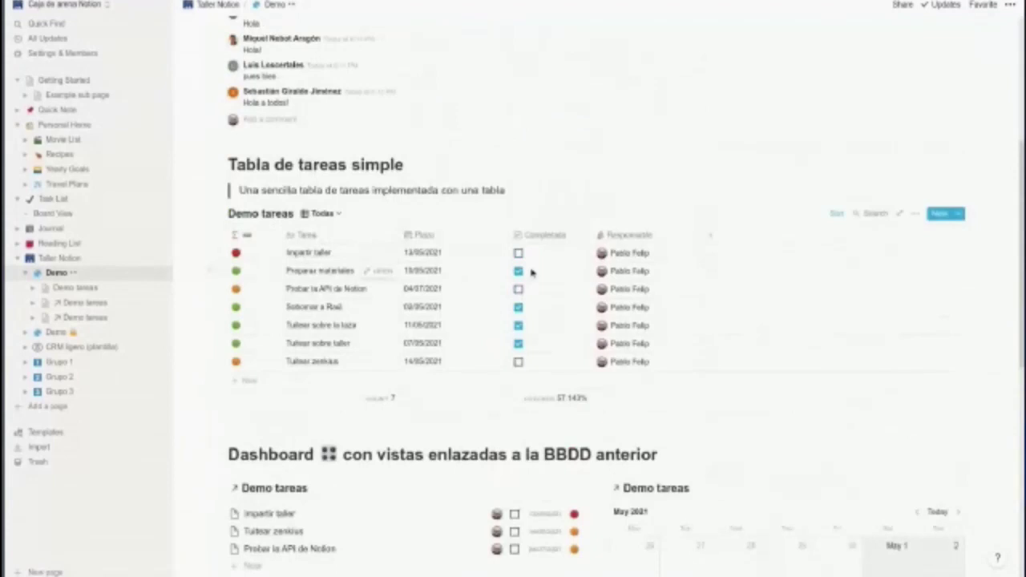
scroll(530, 273, down, 5)
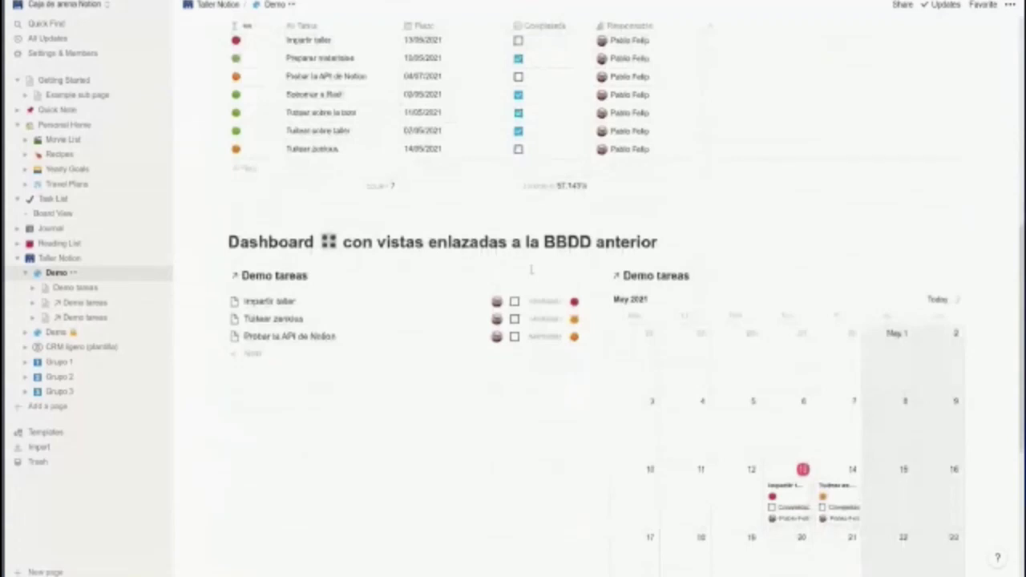
scroll(530, 270, down, 4)
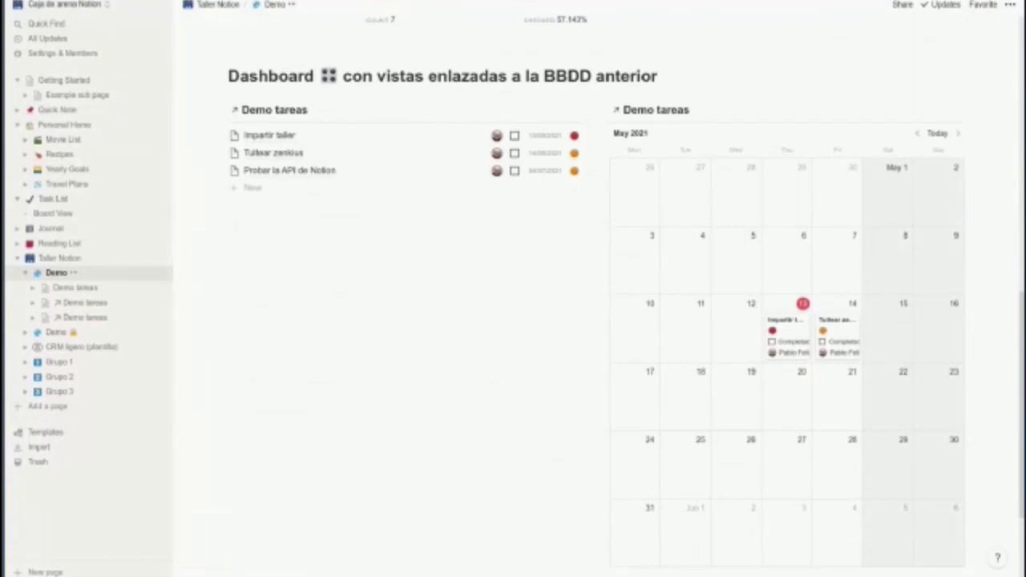
scroll(443, 373, up, 5)
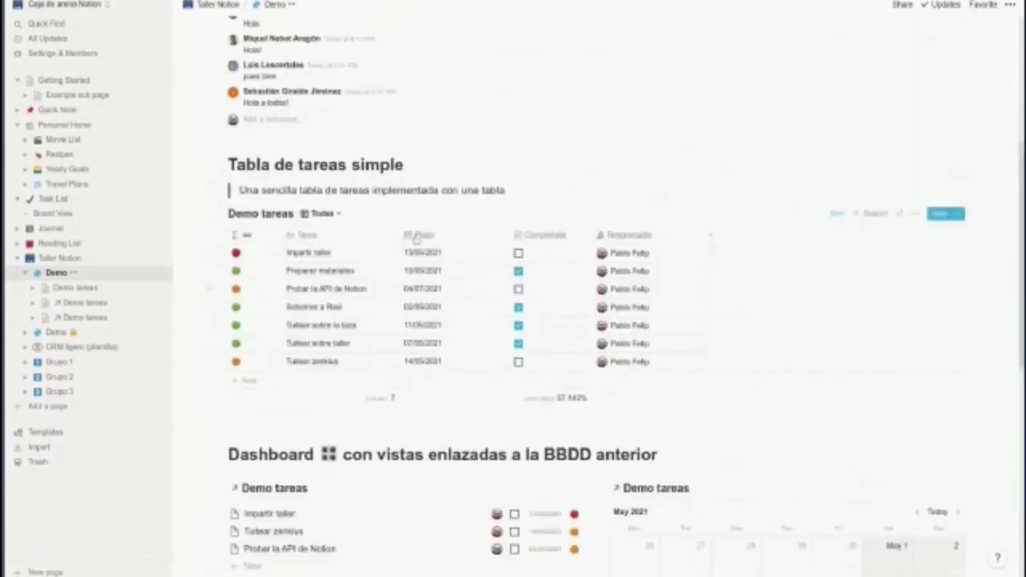
scroll(443, 373, down, 2)
scroll(443, 374, up, 2)
scroll(646, 299, down, 1)
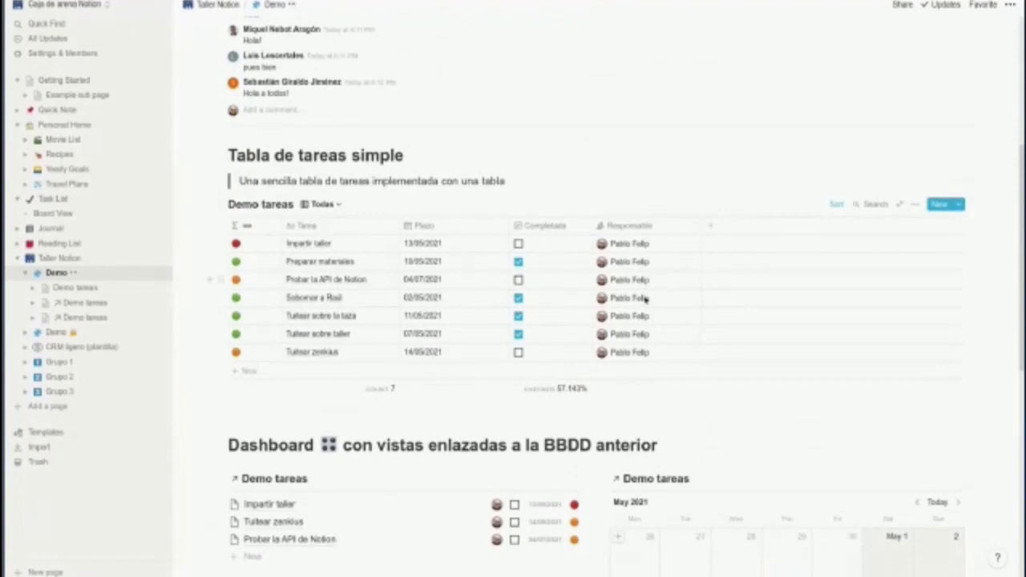
scroll(646, 300, down, 6)
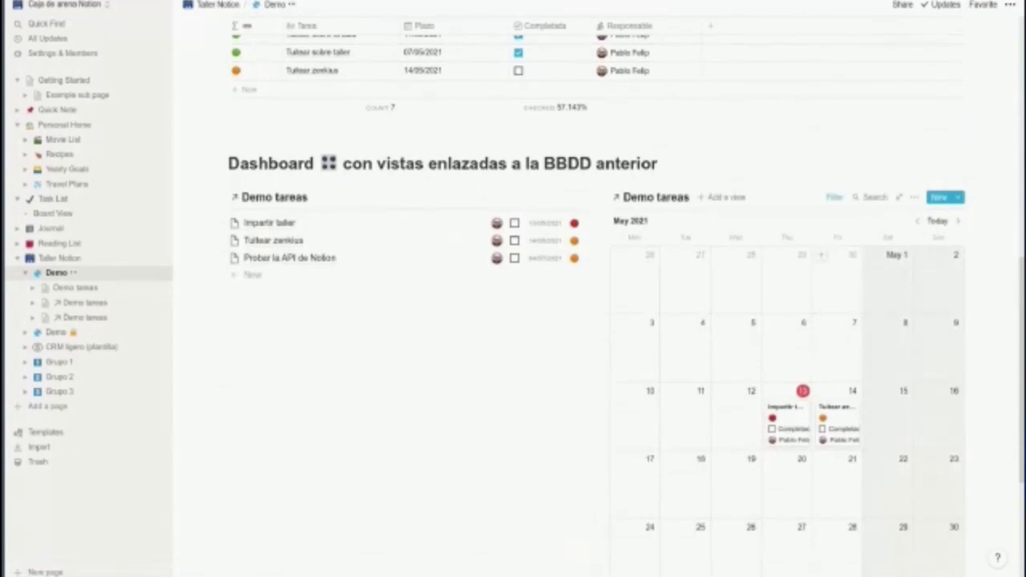
scroll(823, 307, down, 1)
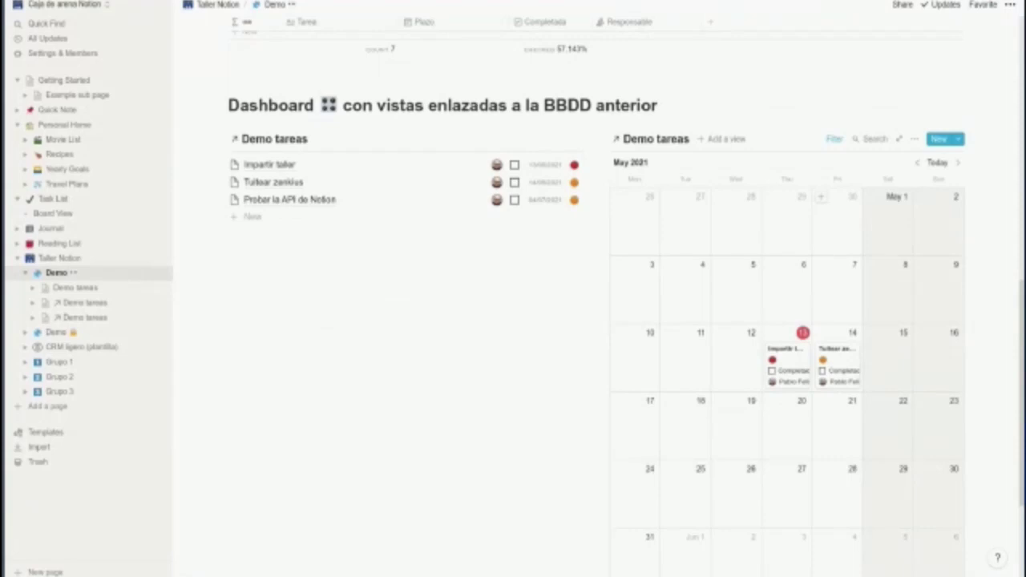
- Add an empty text line and move it below both dashboard columns, spanning the full page width
scroll(510, 284, down, 2)
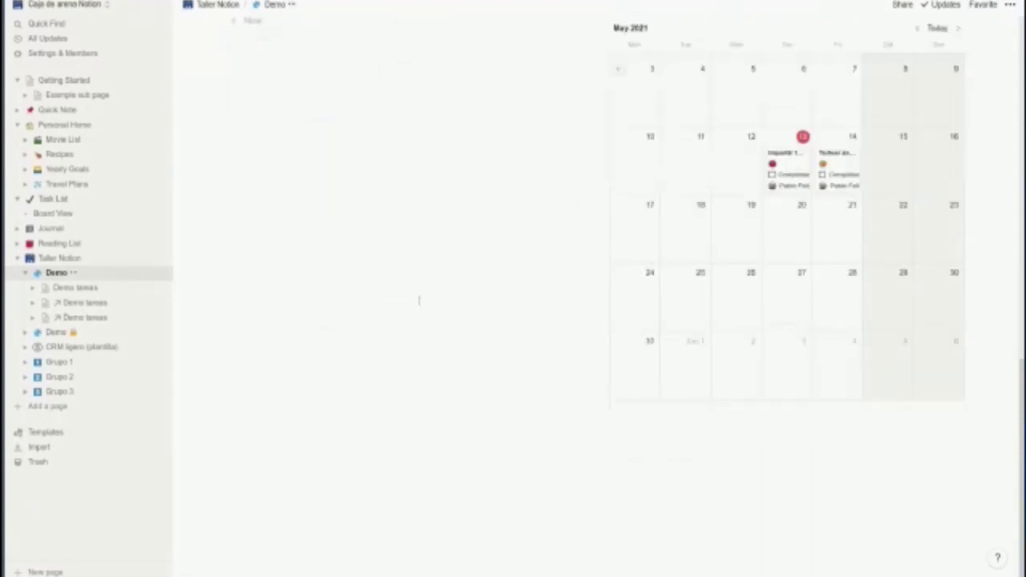
click(274, 434)
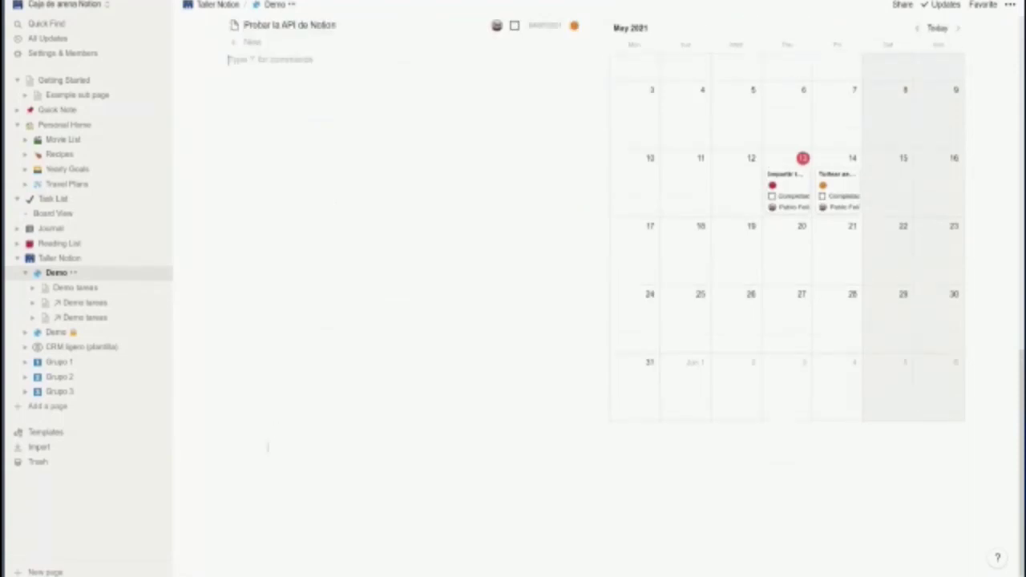
scroll(274, 429, up, 2)
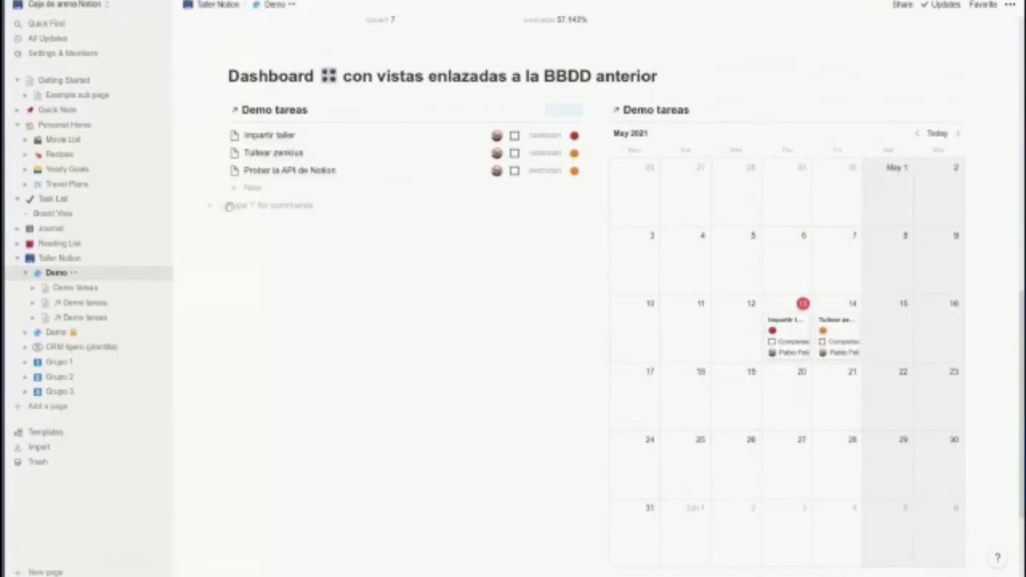
drag(221, 205, 600, 416)
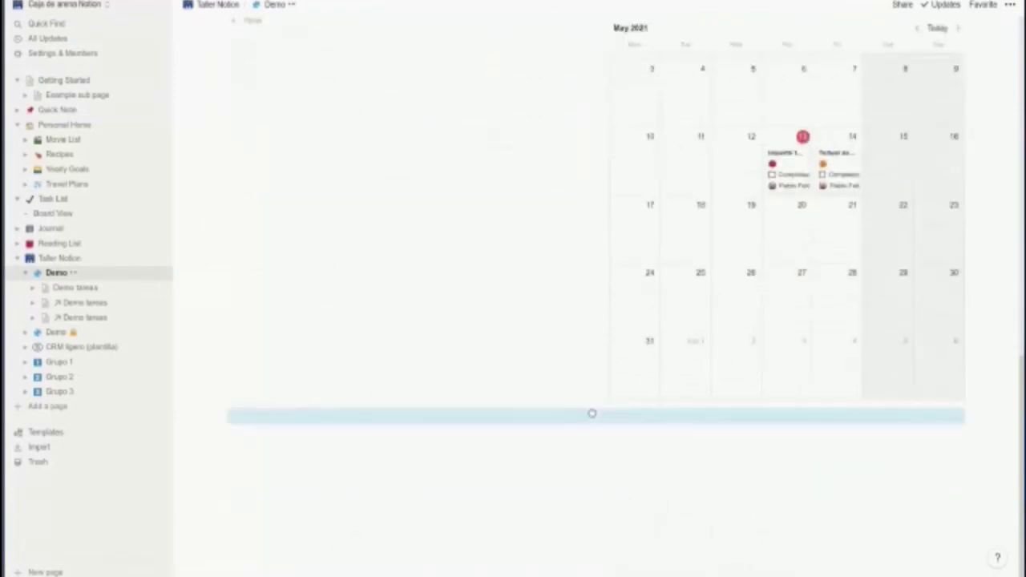
scroll(306, 400, up, 2)
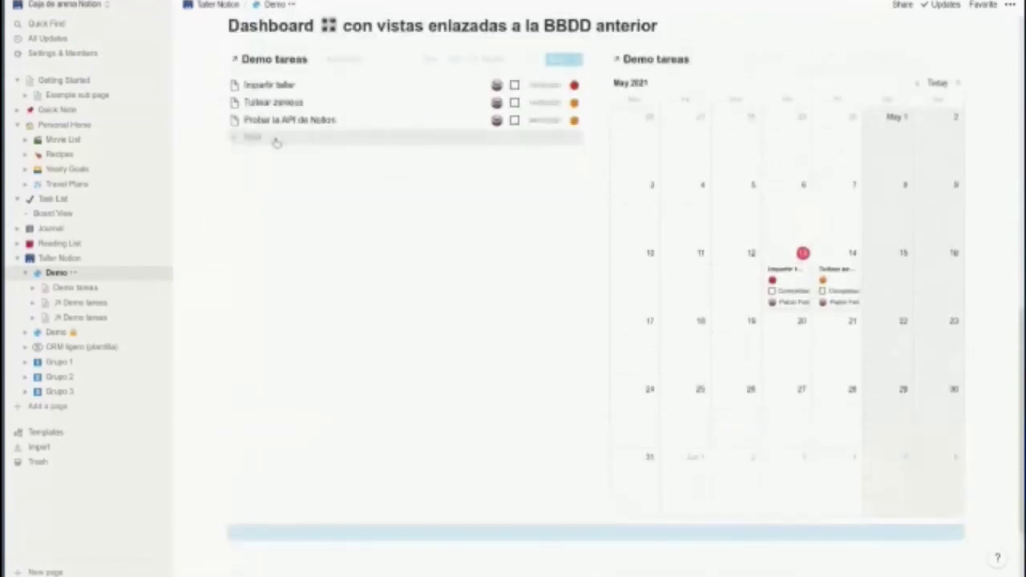
- Turn the empty line below the columns into a level 1 heading reading "Proyectos para las tareas anteriores"
scroll(328, 411, down, 1)
scroll(328, 411, down, 1)
click(282, 421)
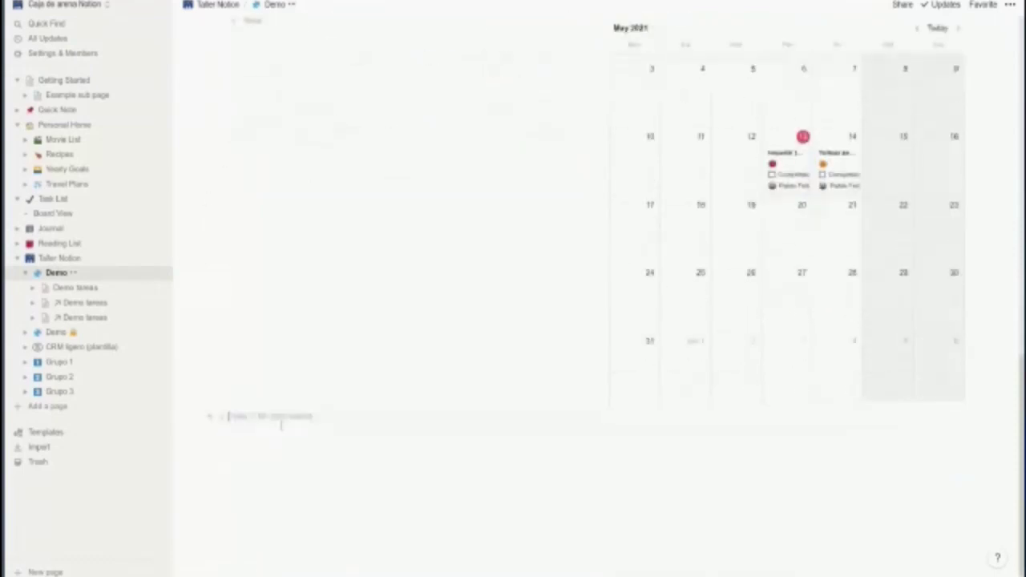
text(# )
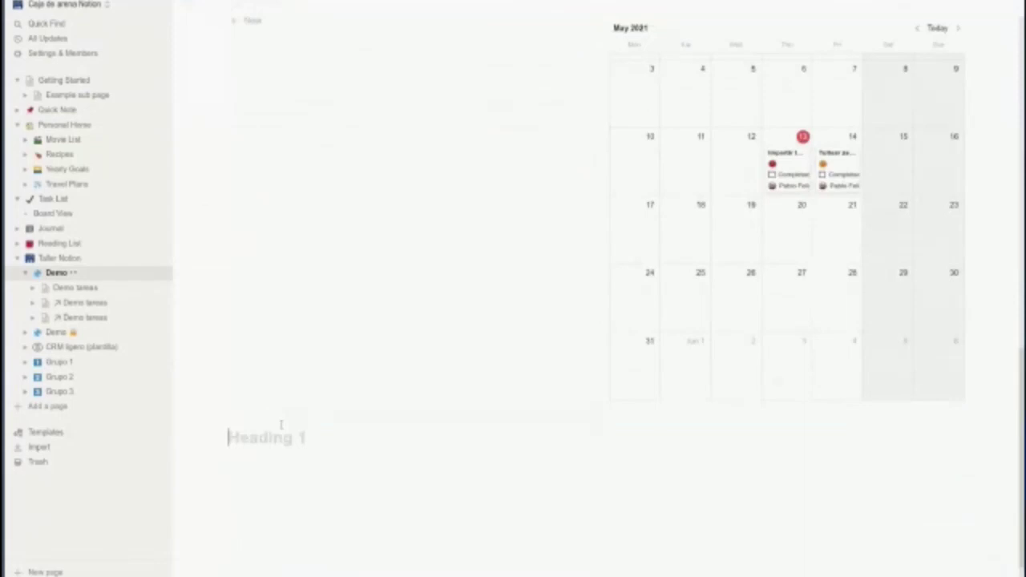
text(Proyectos para las tar)
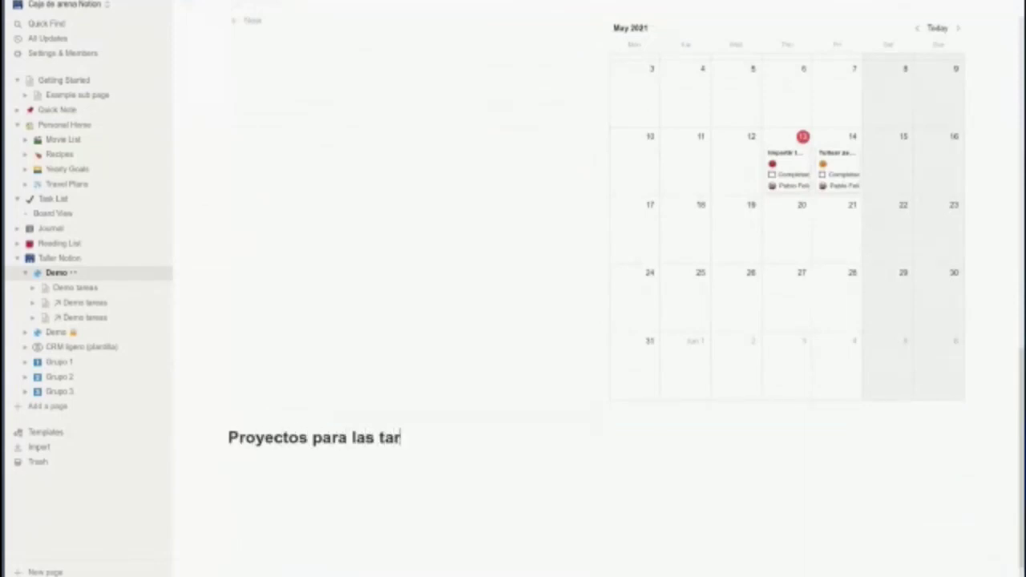
text(eas anteriores)
key(Return)
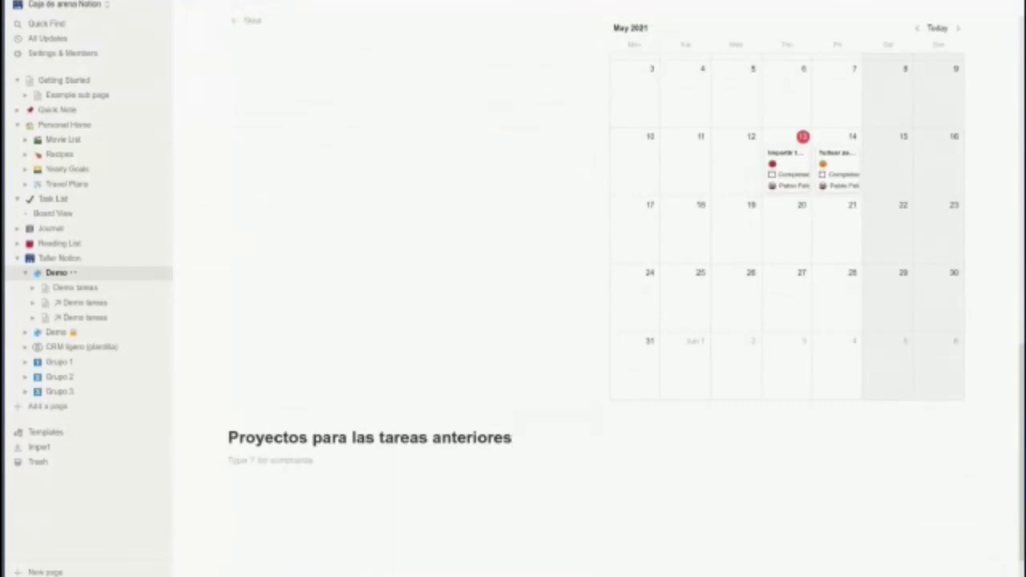
text(/)
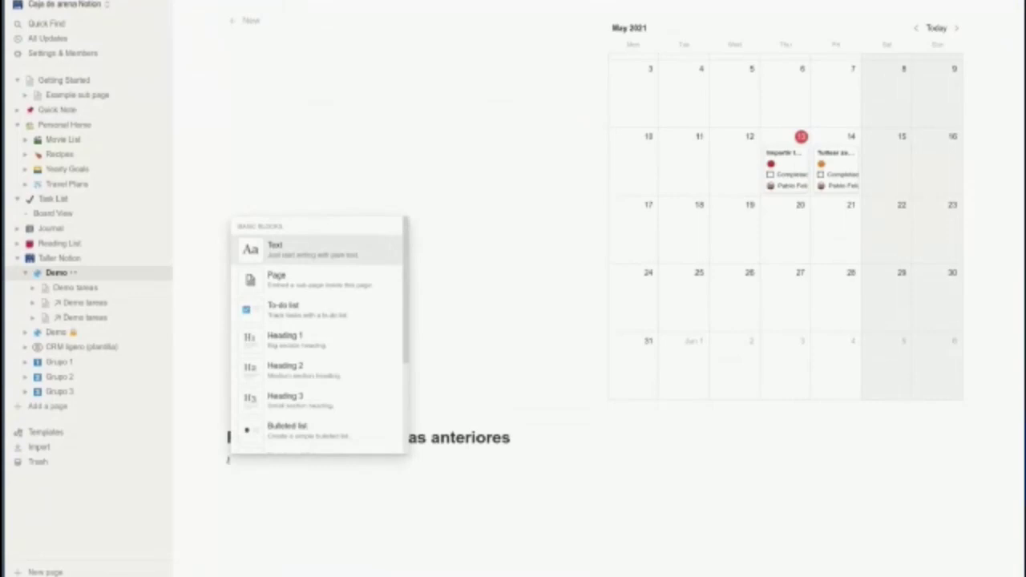
text(tabl)
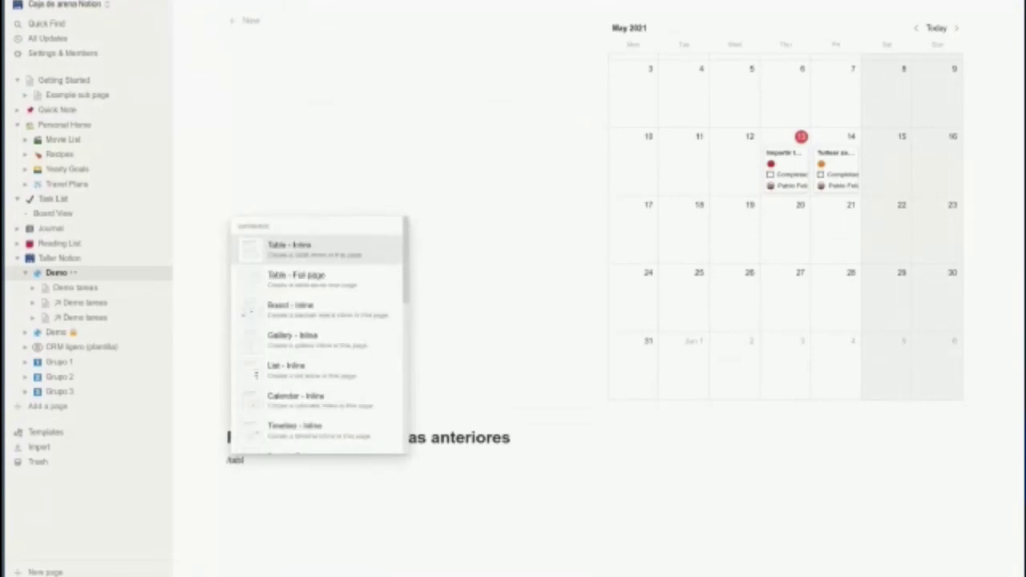
mouse_move(288, 251)
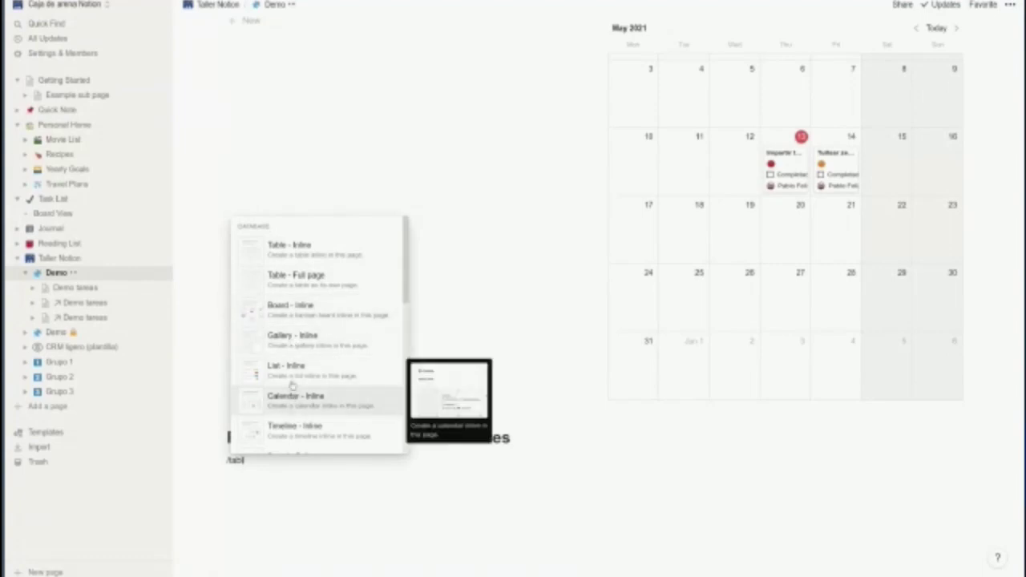
click(261, 461)
double_click(241, 461)
key(BackSpace)
key(ctrl+z)
key(BackSpace)
key(BackSpace)
key(BackSpace)
key(BackSpace)
key(BackSpace)
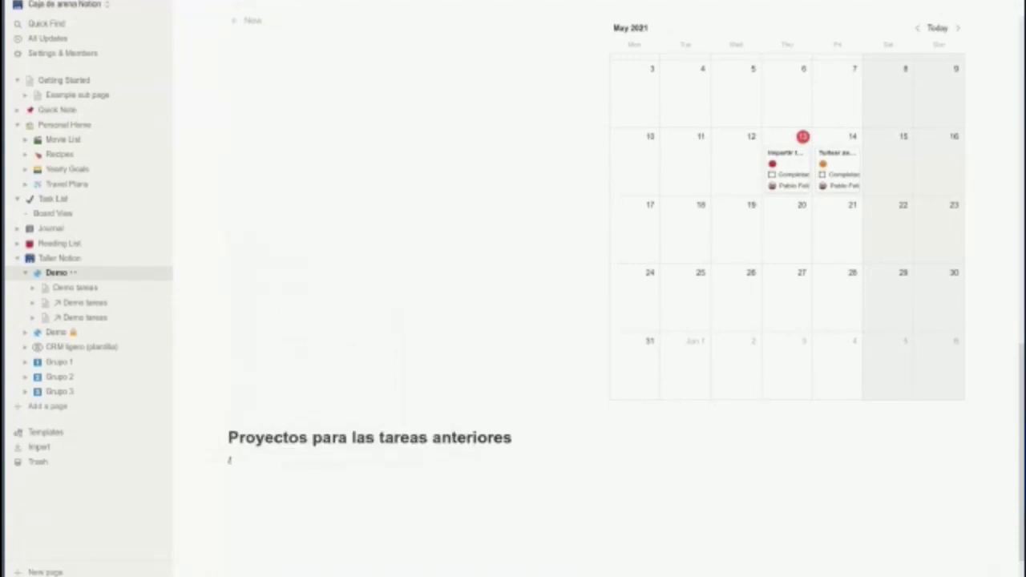
- Insert an inline table database under the Proyectos heading and title it "Demo proyectos"
text(/table)
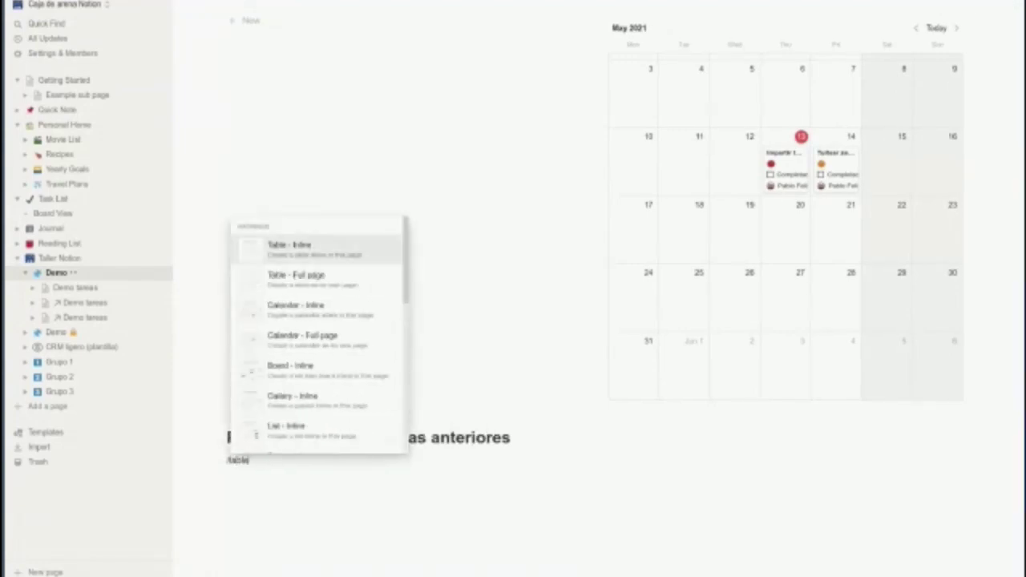
key(Return)
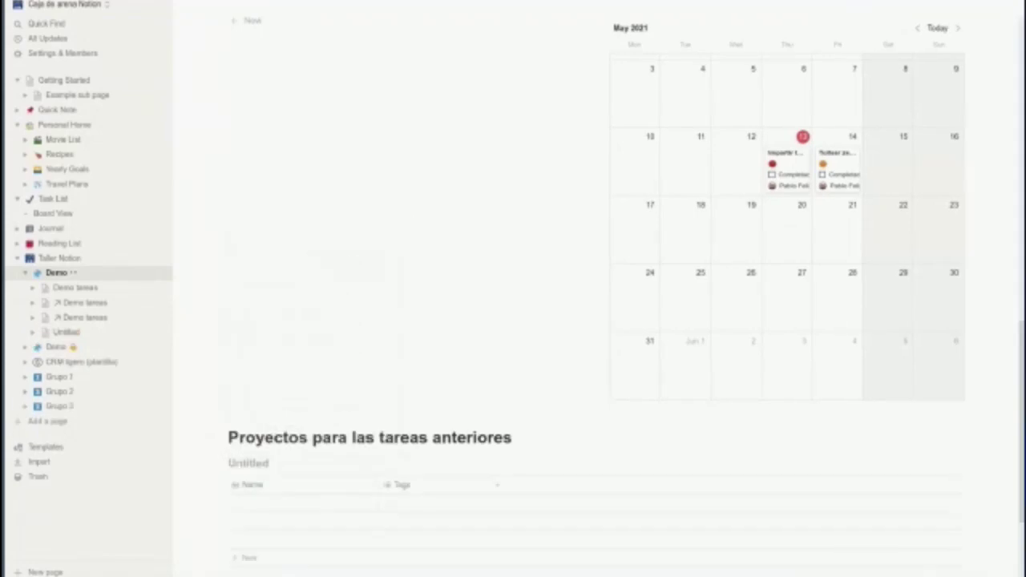
text(Demo proyectos)
- Rename the title column of the Demo proyectos table as "Proyecto"
scroll(593, 321, down, 1)
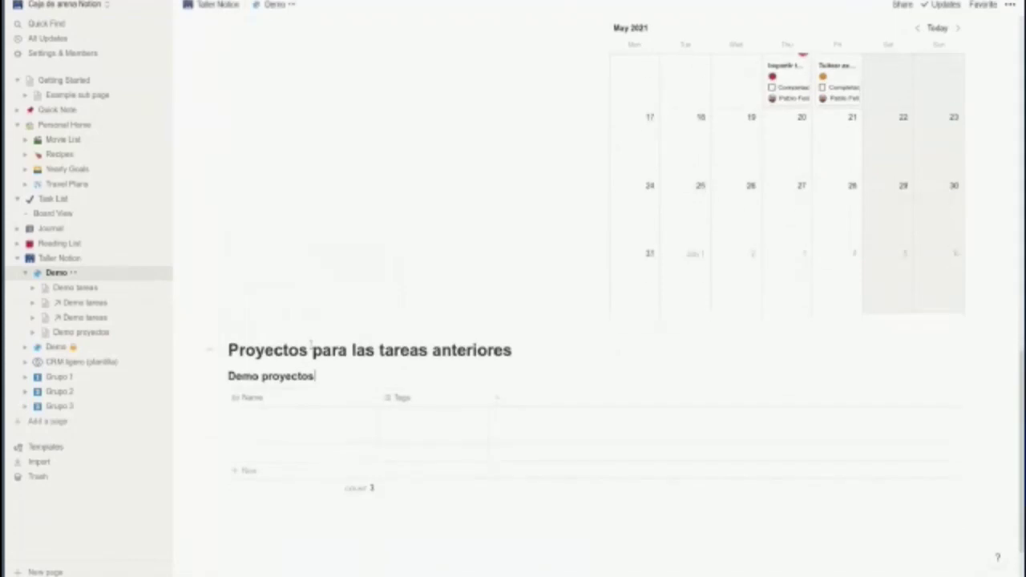
scroll(593, 320, down, 1)
click(267, 312)
text(Proyec)
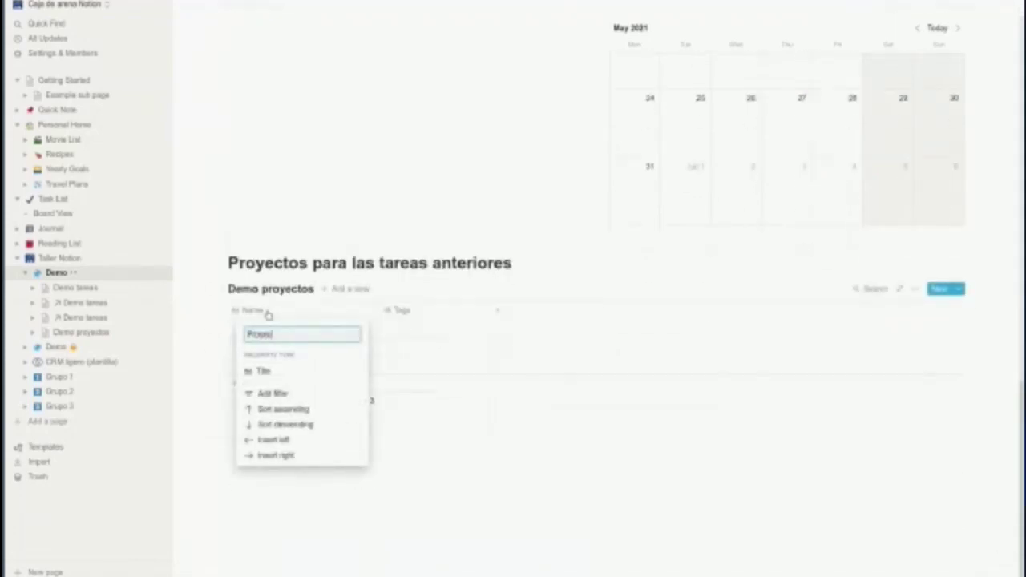
text(tos)
click(416, 315)
- Change the Tags property of Demo proyectos to the Created time type and narrow its column slightly
click(416, 315)
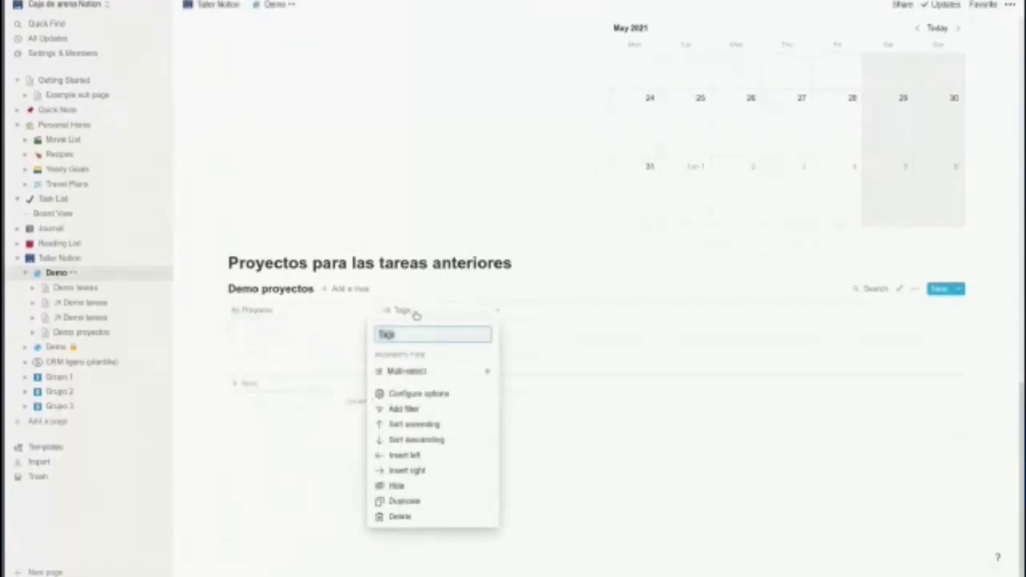
mouse_move(421, 371)
scroll(545, 384, down, 3)
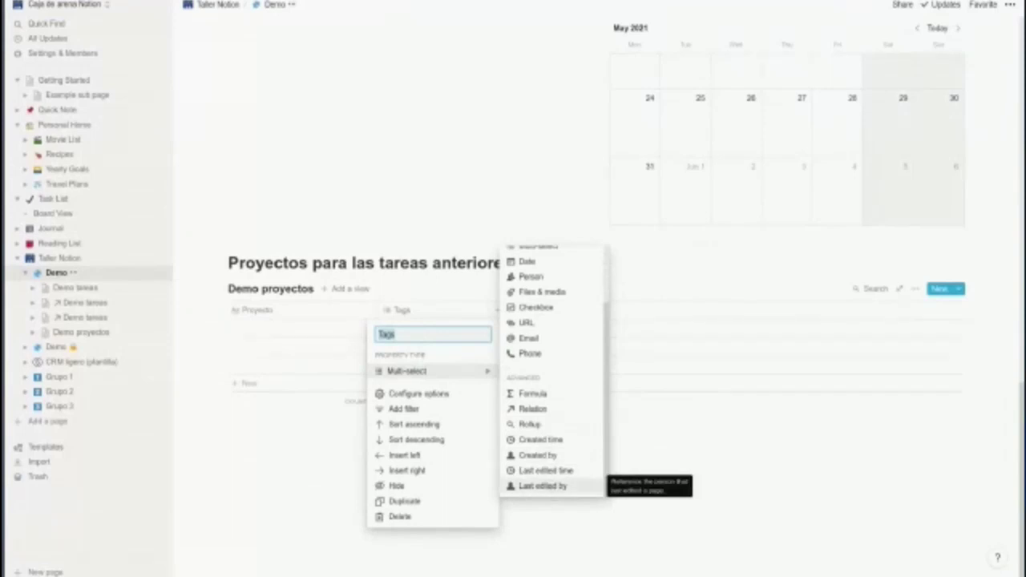
click(559, 443)
drag(489, 310, 468, 310)
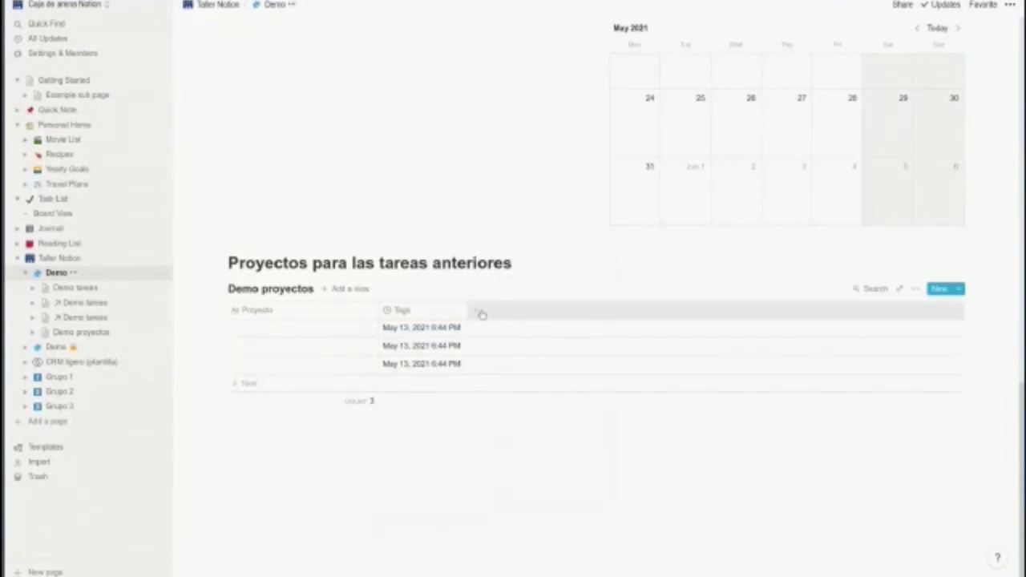
- Add a Select property named "Estado" to the Demo proyectos table
click(477, 311)
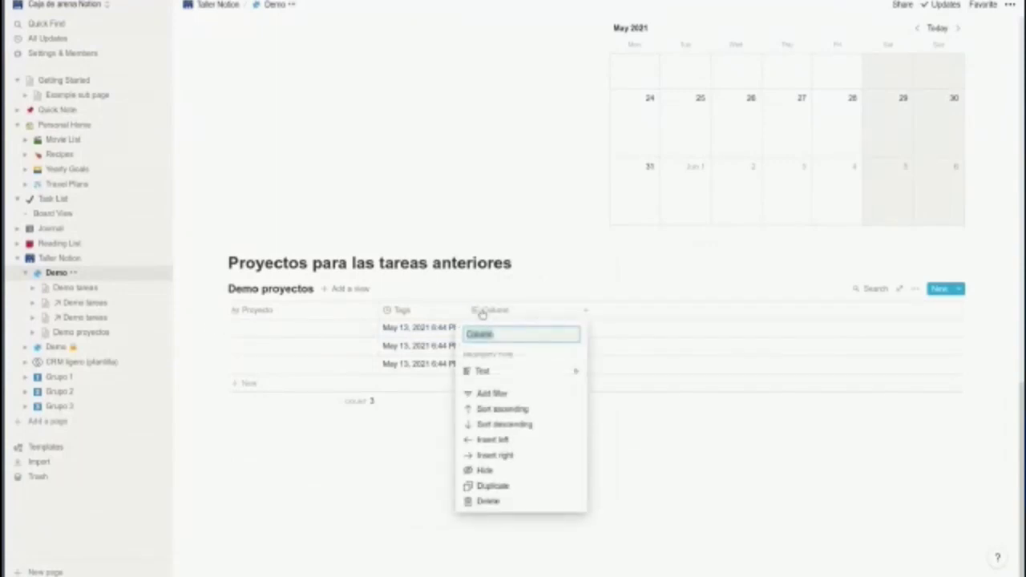
text(Estado)
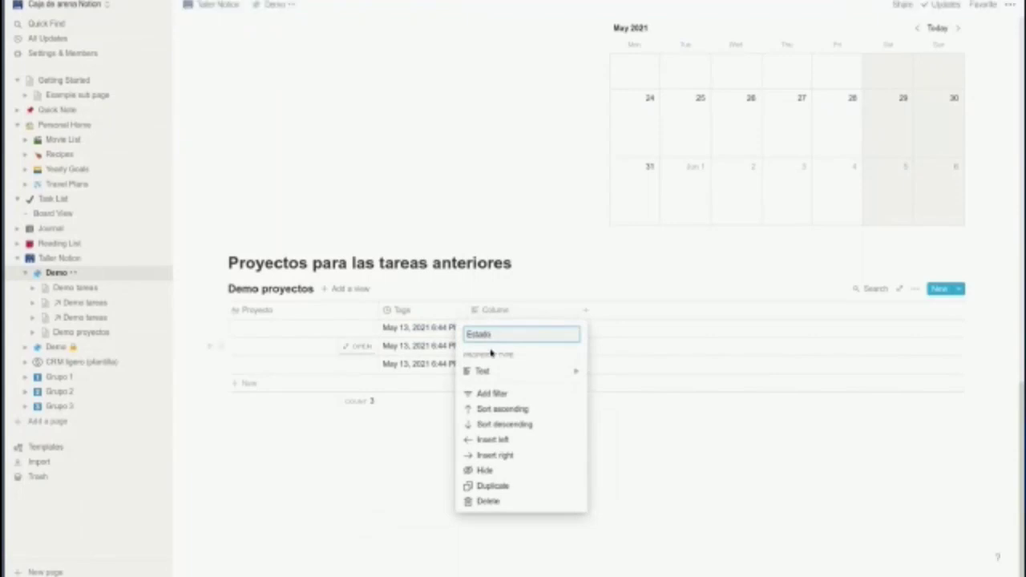
mouse_move(490, 371)
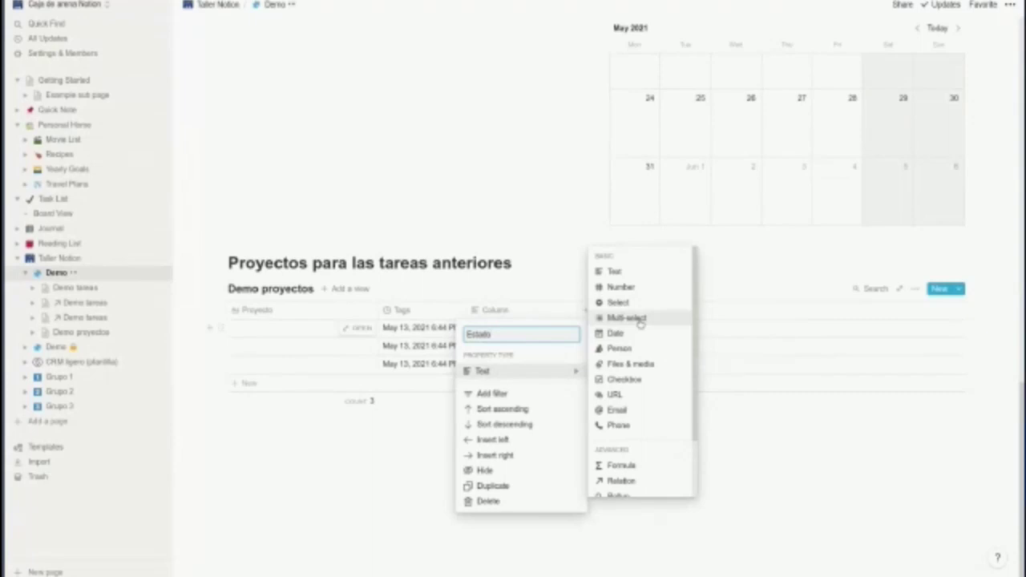
mouse_move(639, 322)
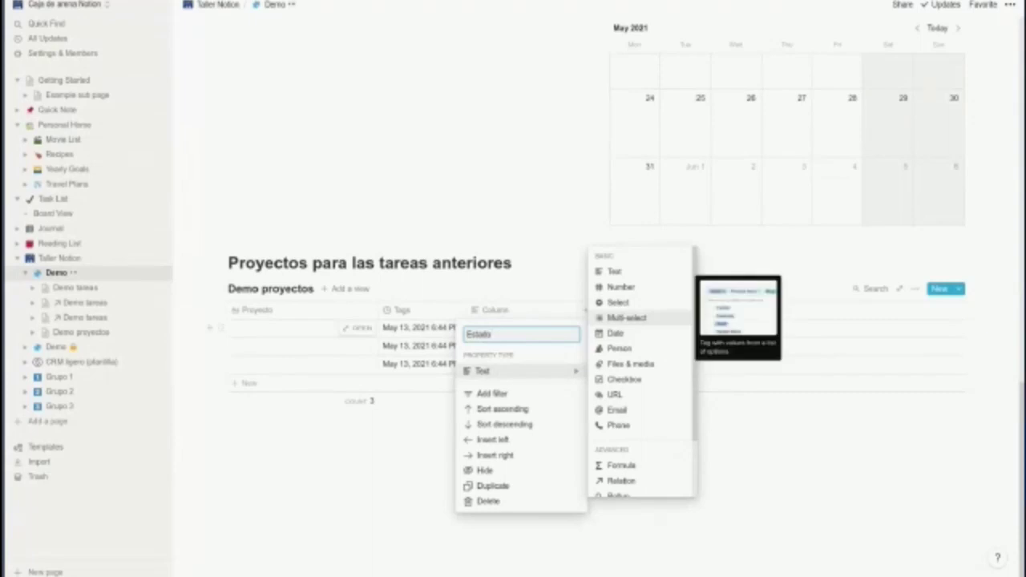
click(617, 302)
- Create the Estado options "Iniciado", "Planeado" and "Abandonado" from the first row's cell
click(494, 330)
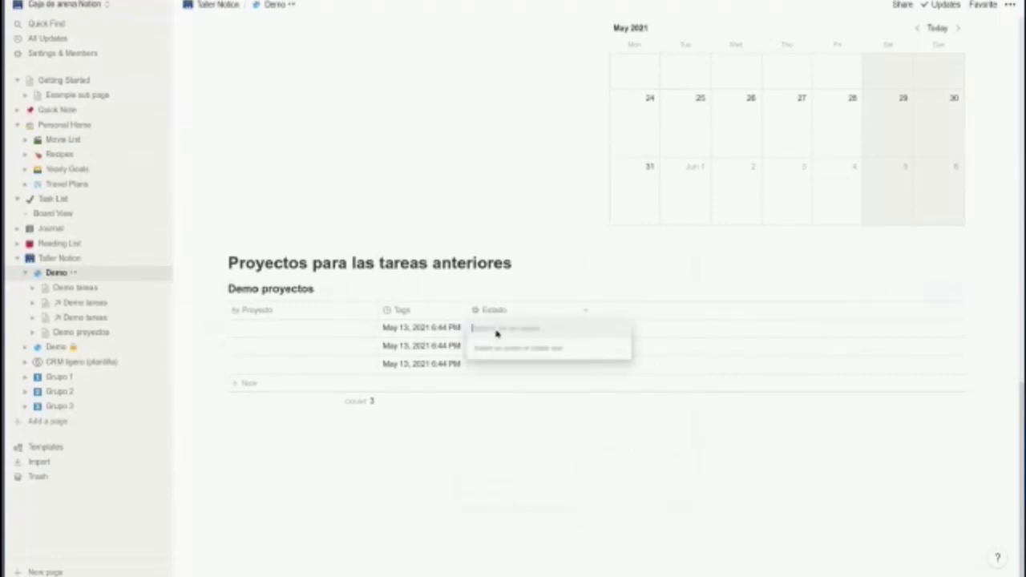
text(Iniciado)
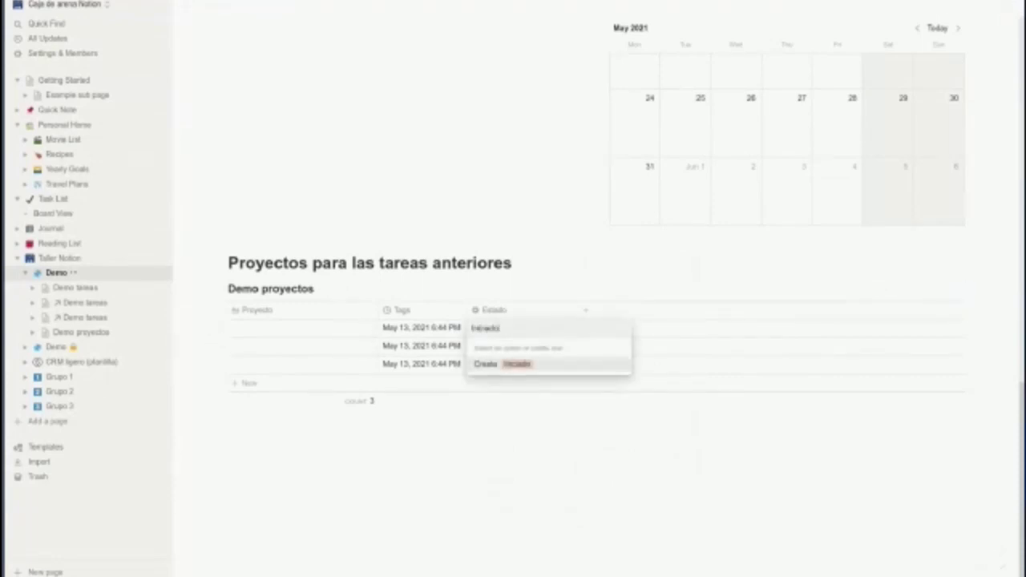
key(Return)
click(515, 331)
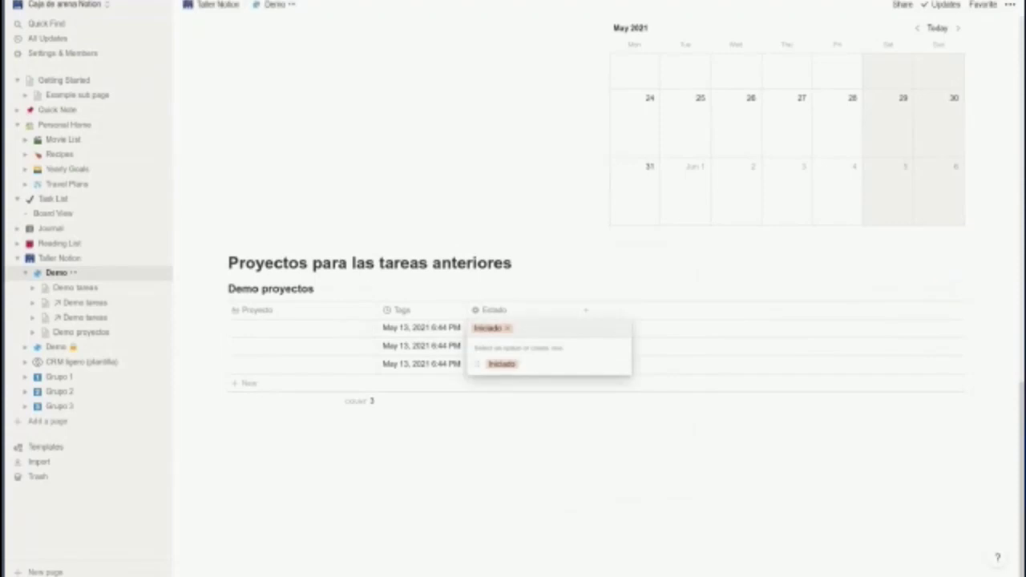
text(Planeado)
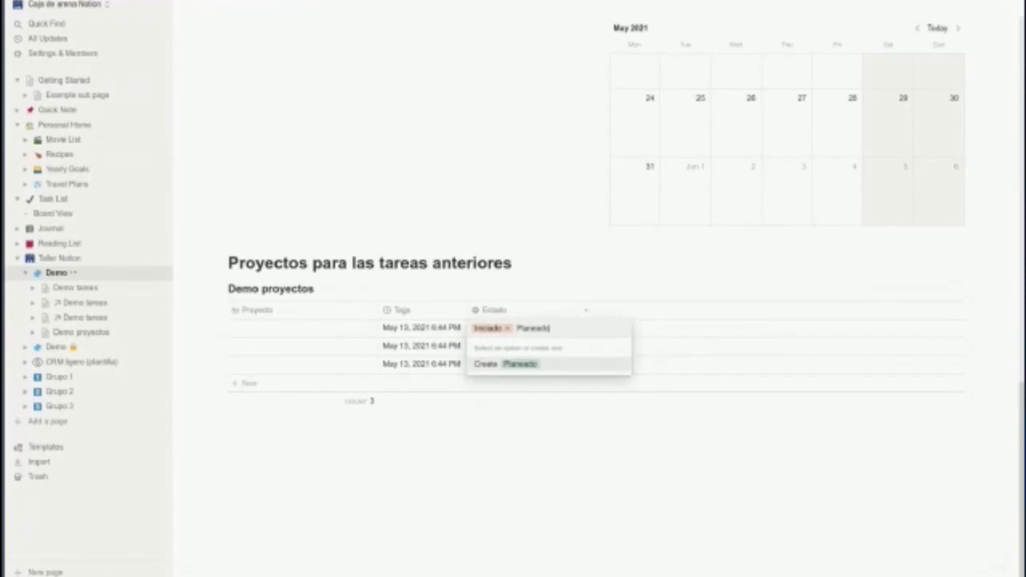
key(Return)
click(520, 330)
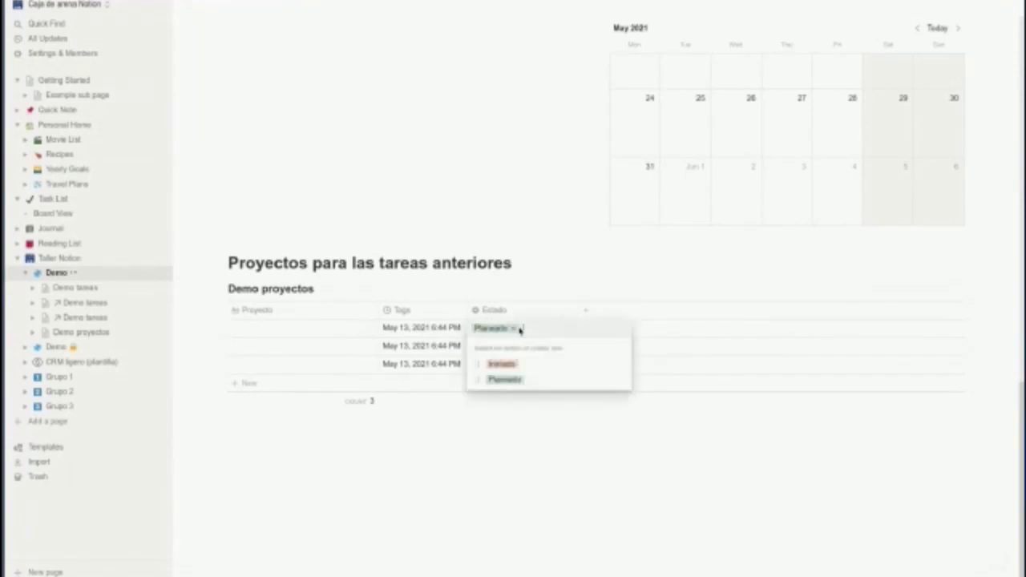
text(Abandonado)
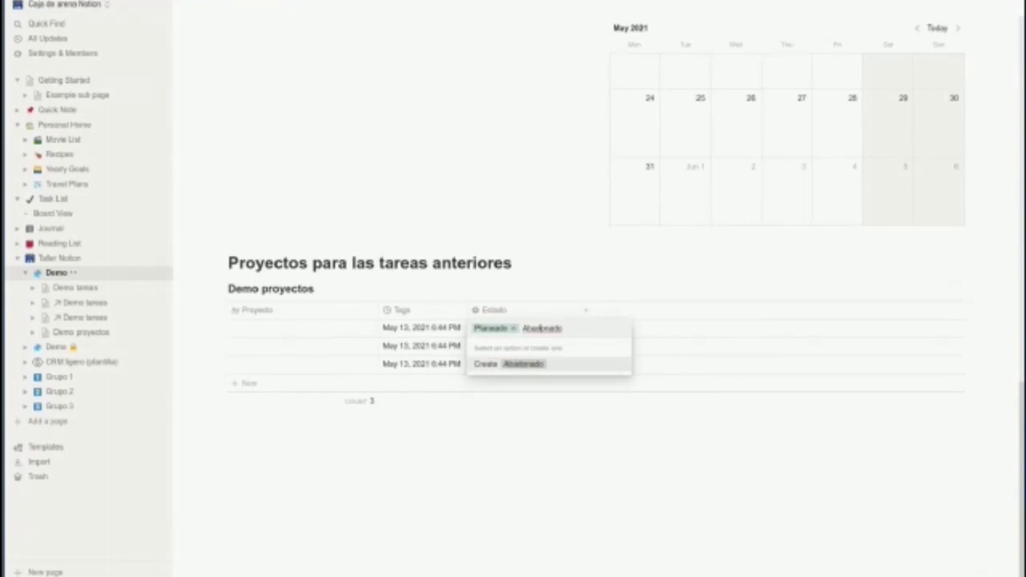
key(Return)
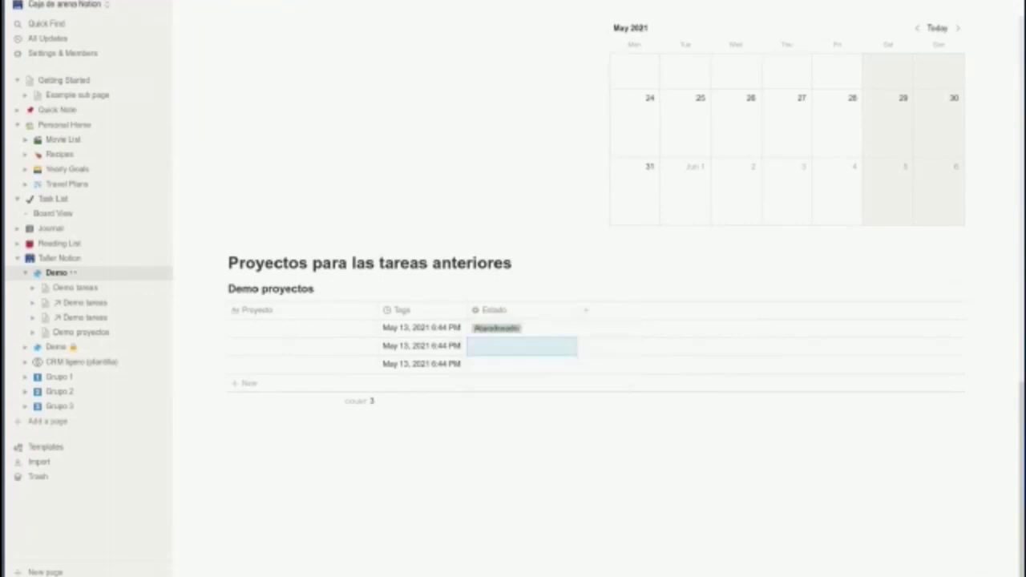
- Switch the first row's Estado to the existing Iniciado option
click(521, 327)
key(Return)
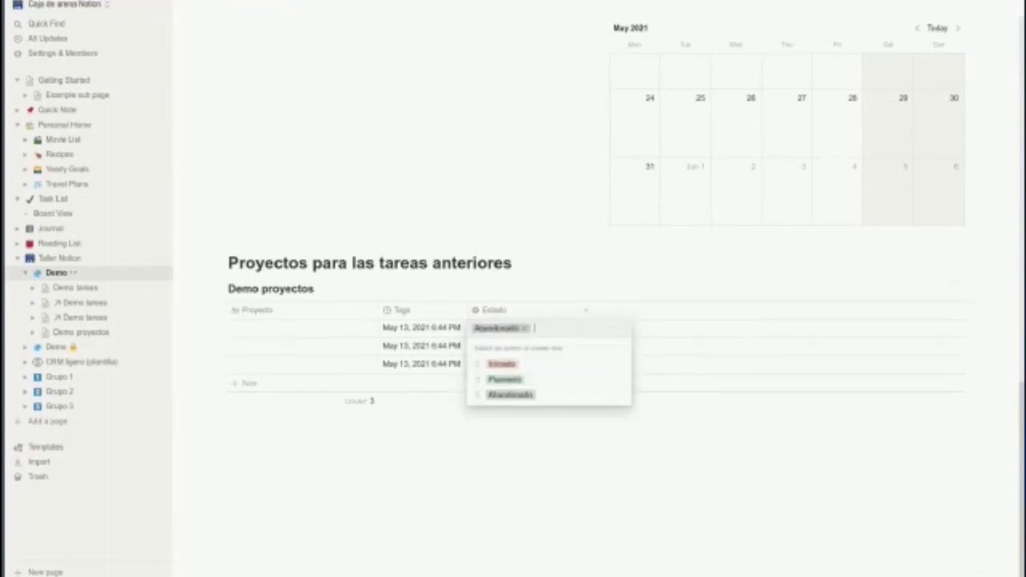
text(Inci)
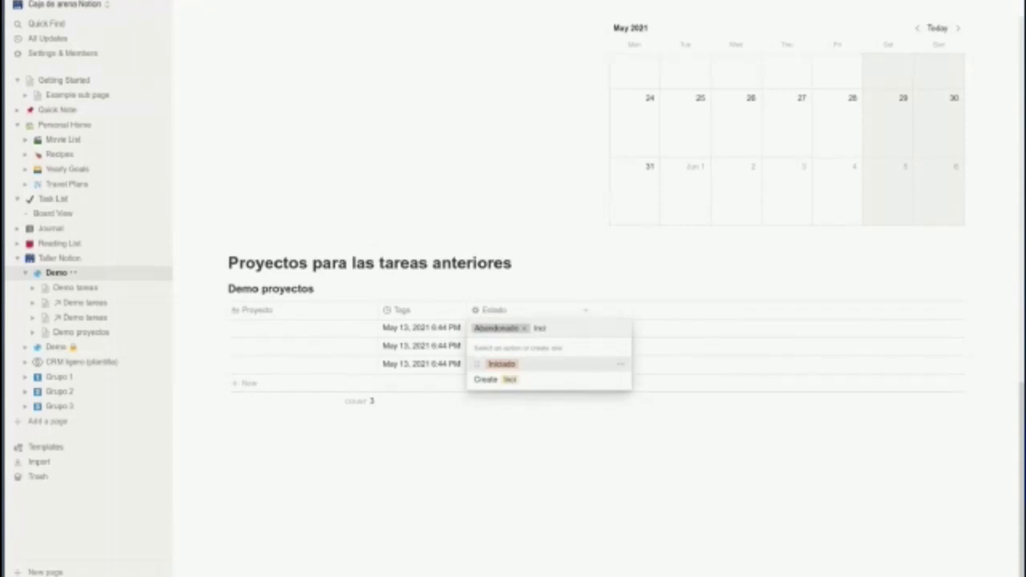
key(BackSpace)
key(BackSpace)
text(iciad)
key(Return)
key(Return)
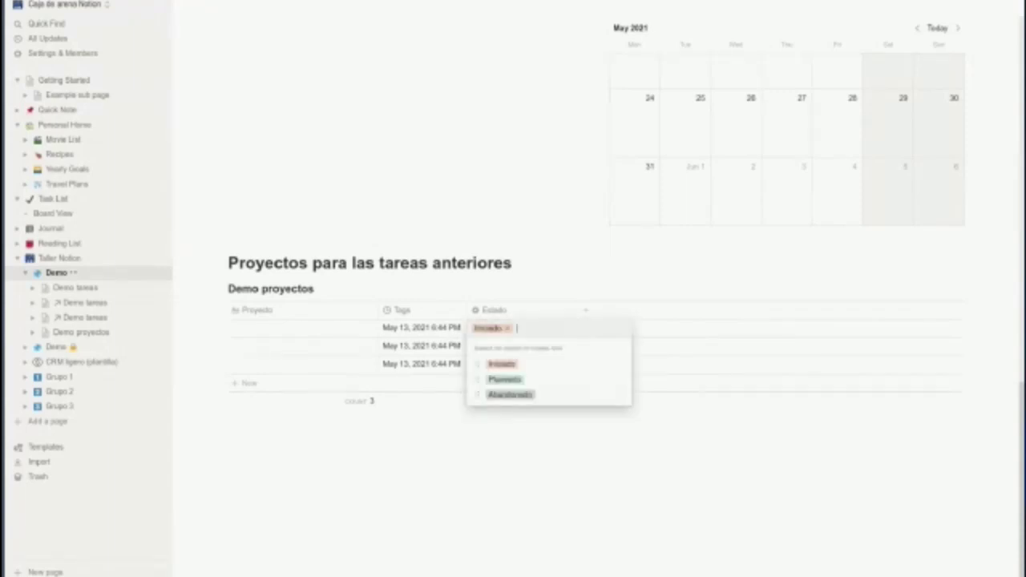
- Create two more Estado options, "En pausa" and "Completado", from the first row's cell
text(En pa)
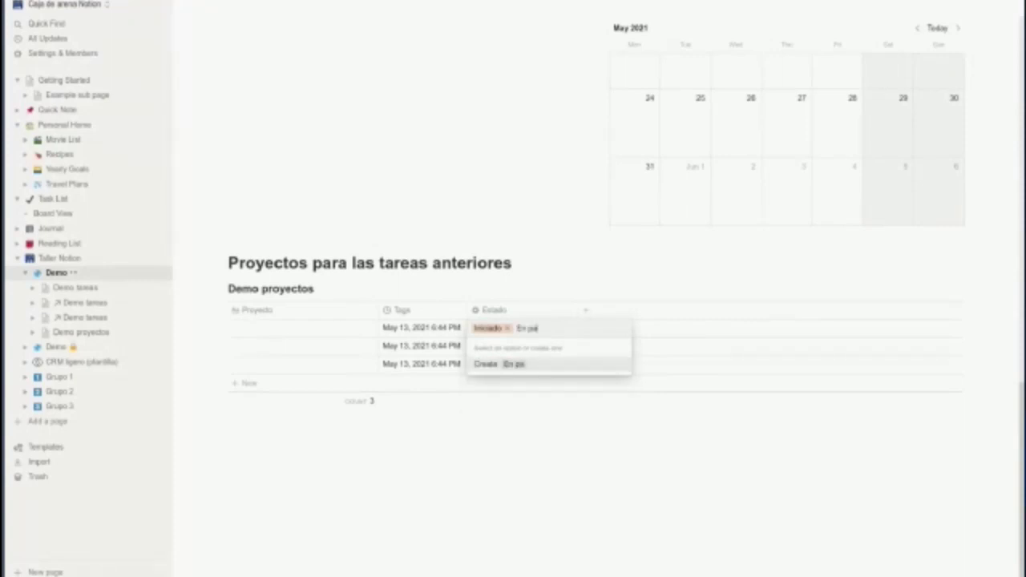
text(usa)
key(Return)
key(Up)
key(Return)
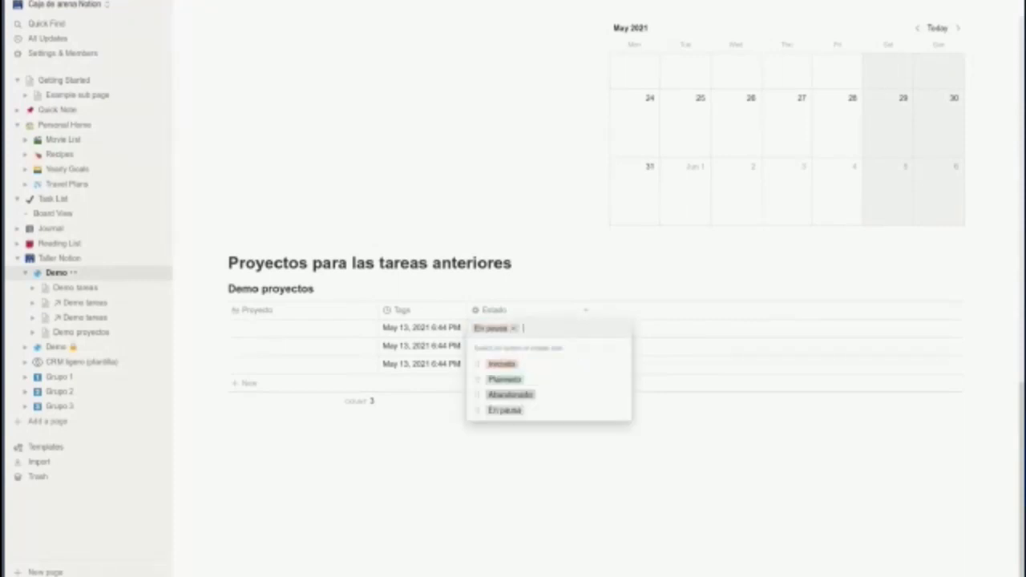
text(Complet)
text(tado)
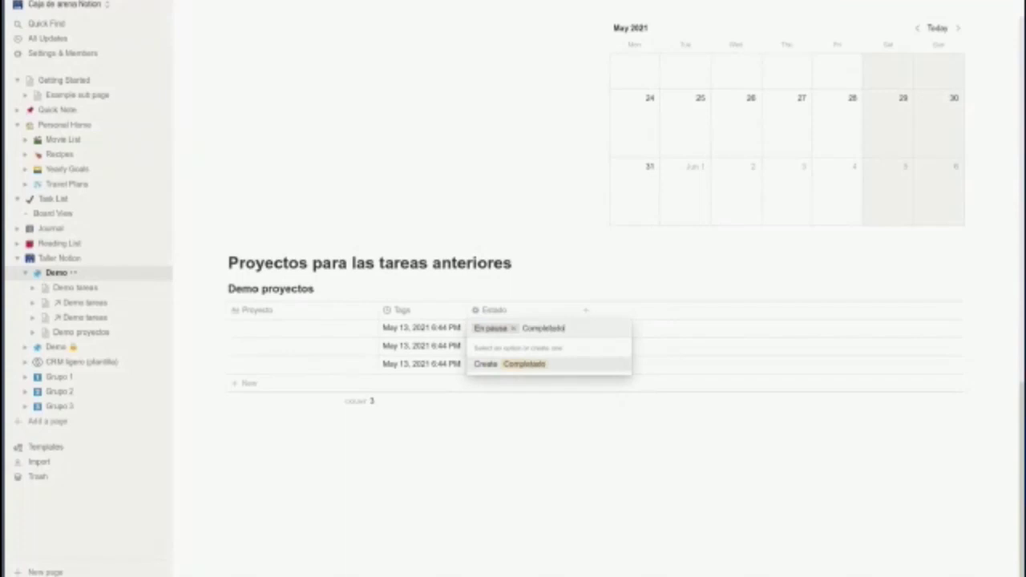
key(Return)
key(Down)
key(Return)
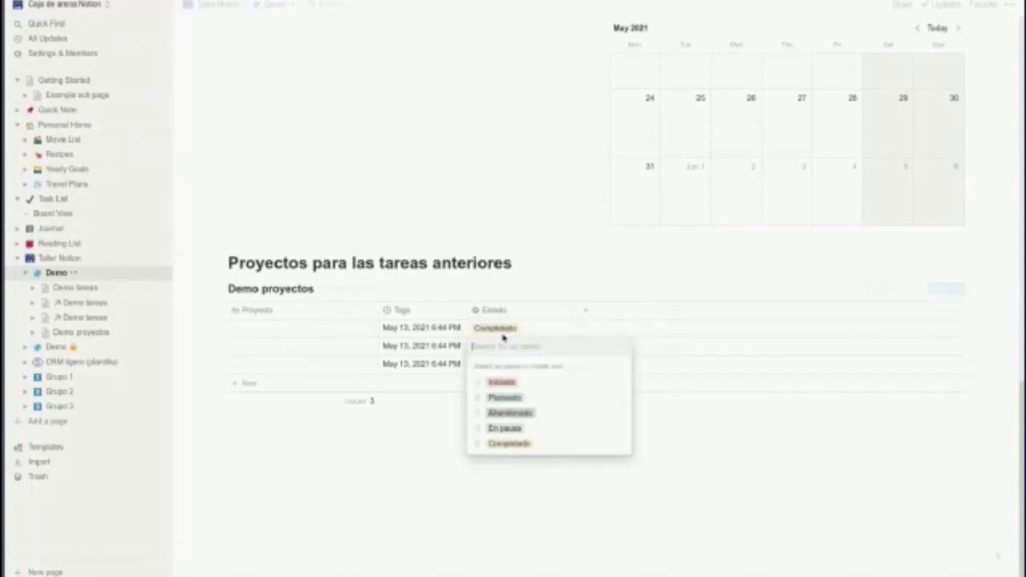
key(Escape)
- Set the first row's Estado to Iniciado and colour that option blue
click(496, 329)
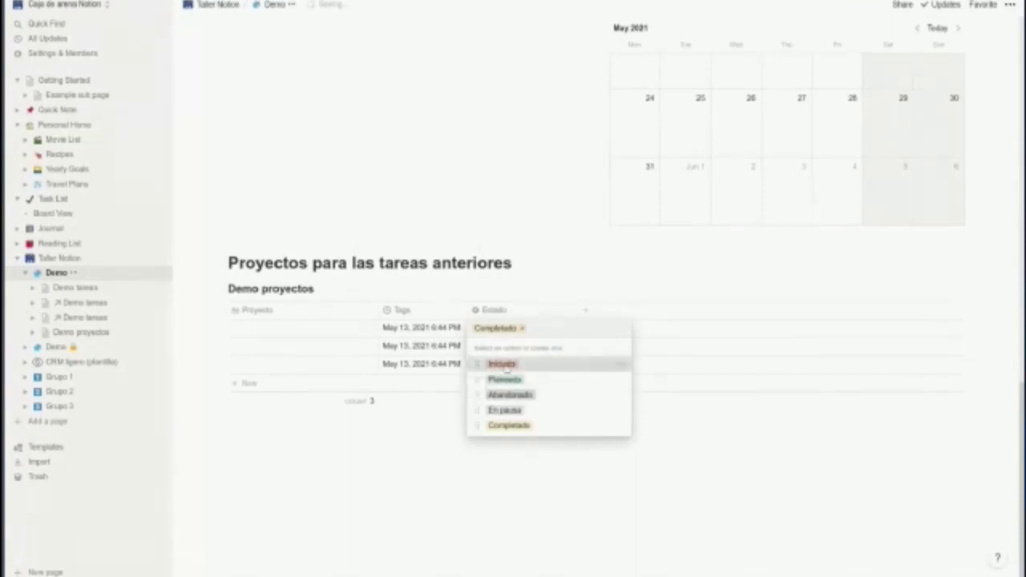
click(501, 365)
click(495, 330)
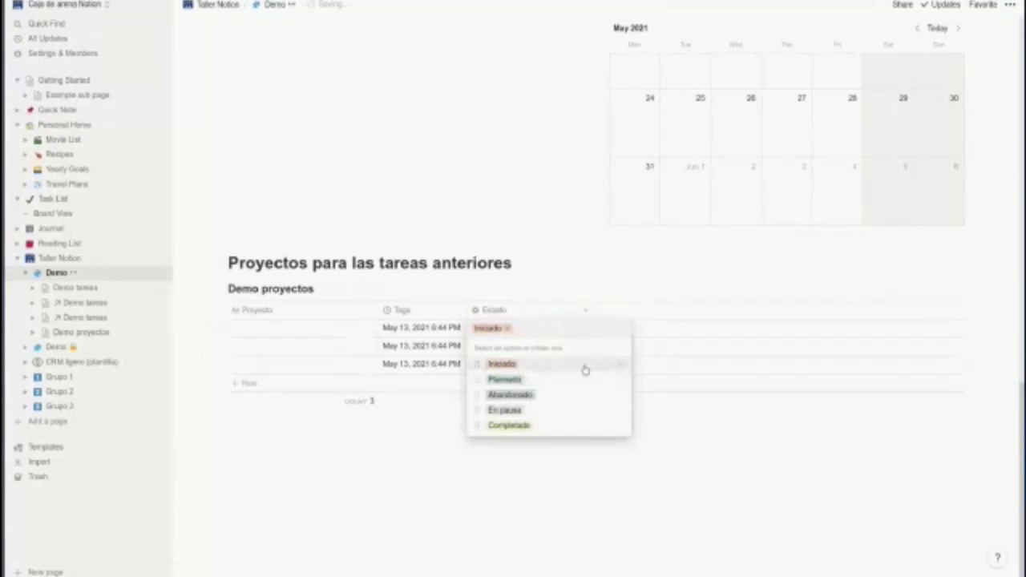
click(621, 365)
click(597, 300)
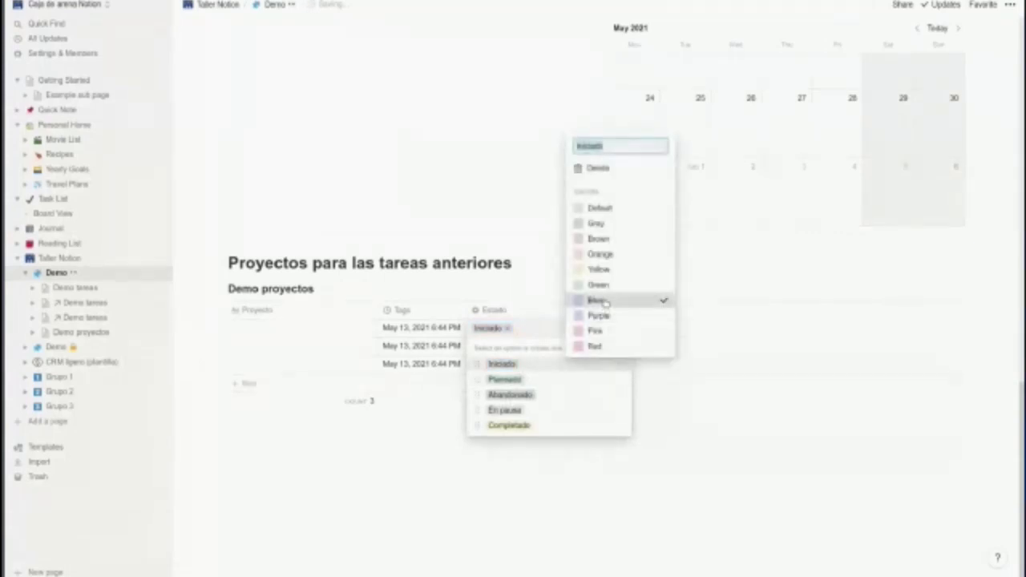
click(577, 383)
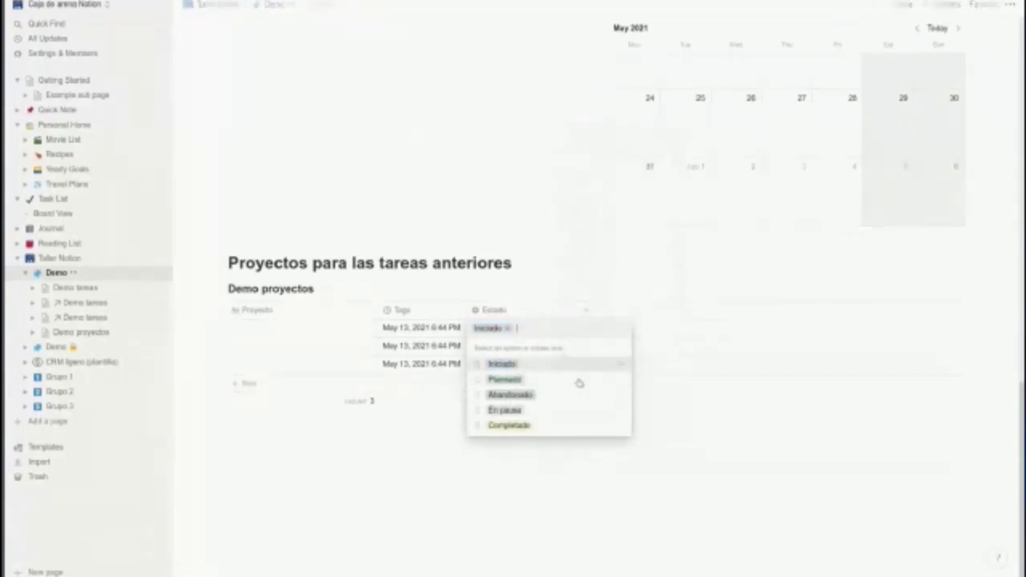
- Change the colour of the Planeado option to gray and the Abandonado option to red
click(623, 380)
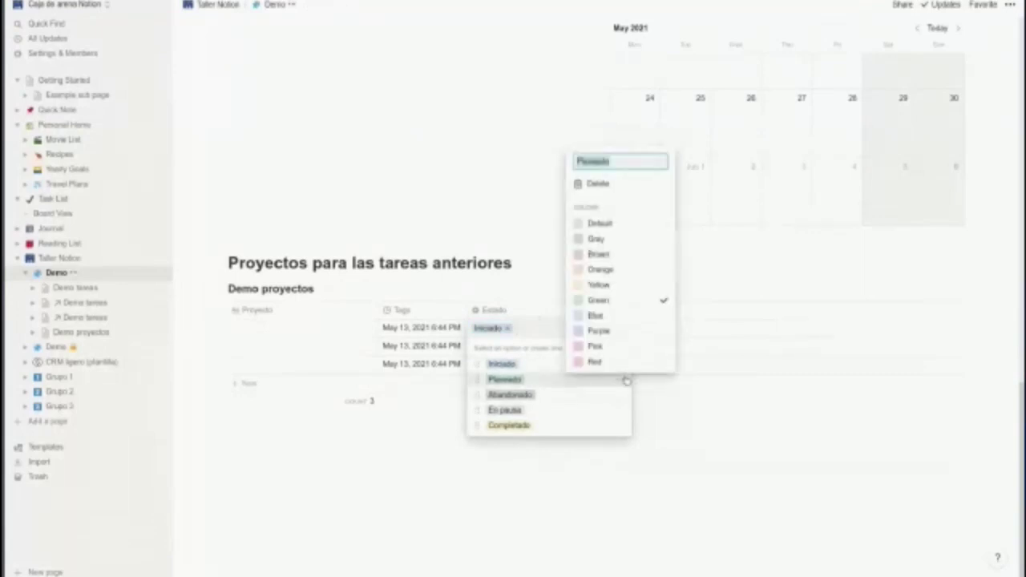
click(614, 243)
click(614, 230)
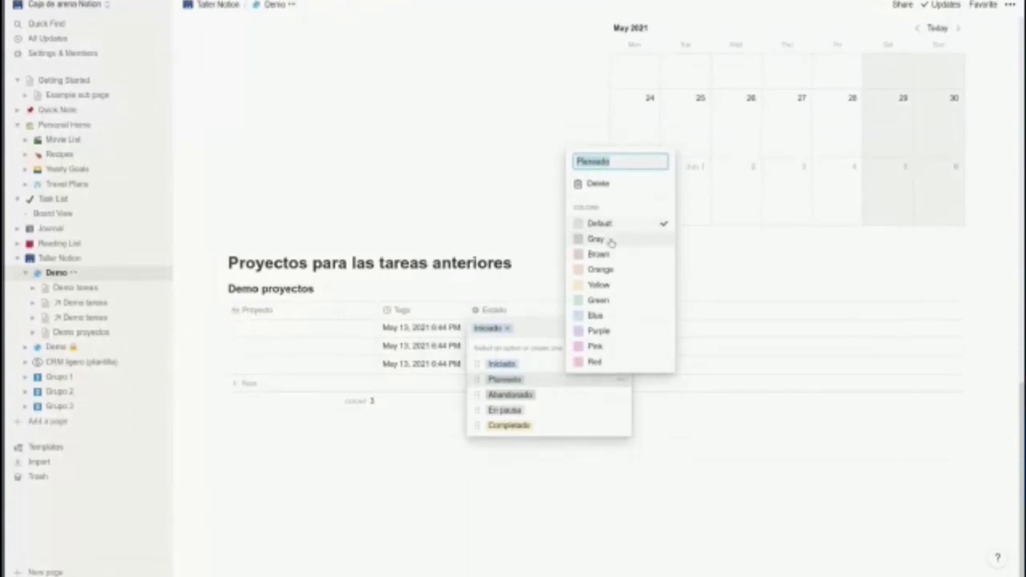
click(610, 242)
click(617, 380)
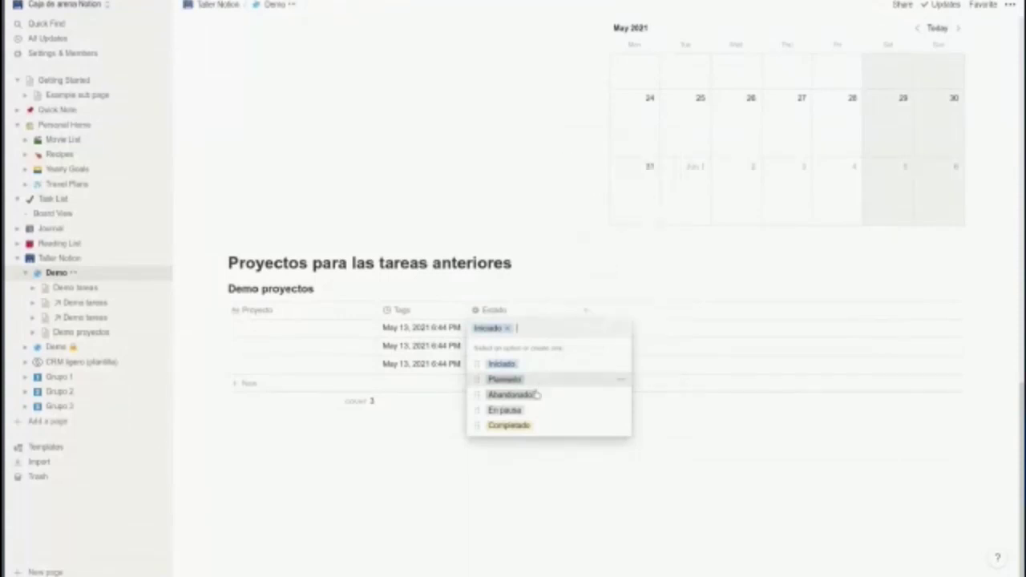
click(620, 399)
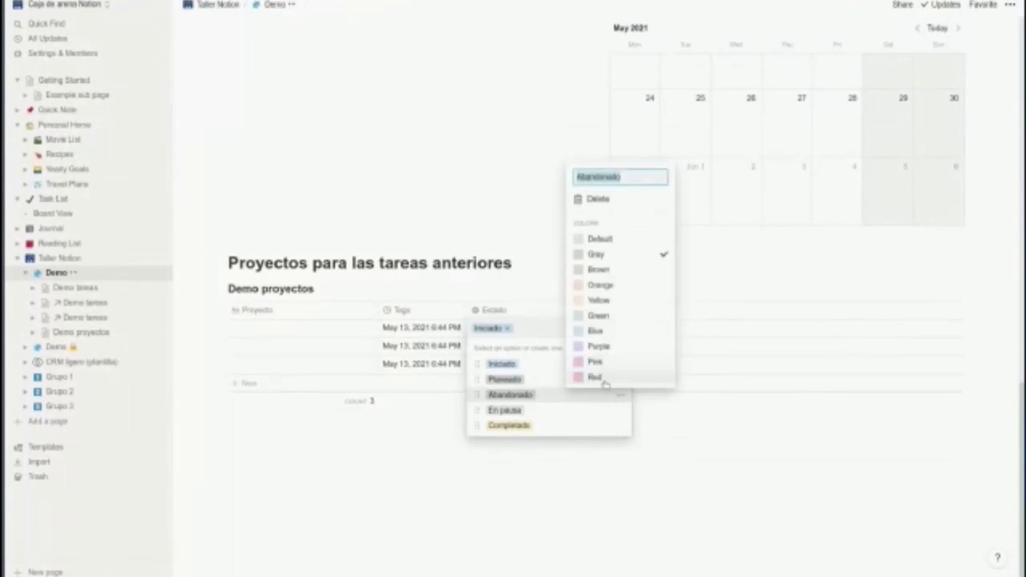
click(605, 380)
key(Escape)
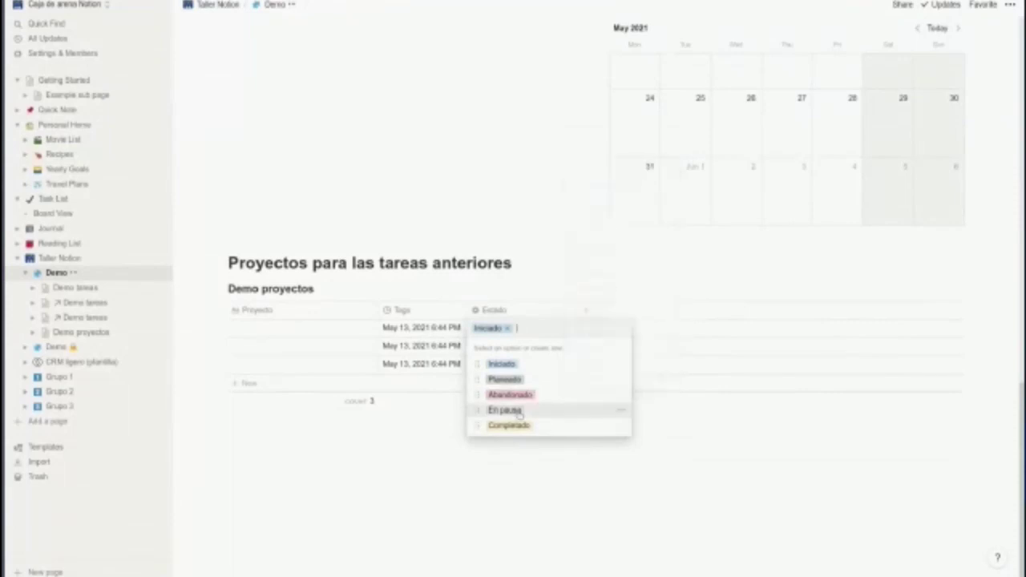
- Change the colour of the En pausa option to orange and the Completado option to green
click(621, 412)
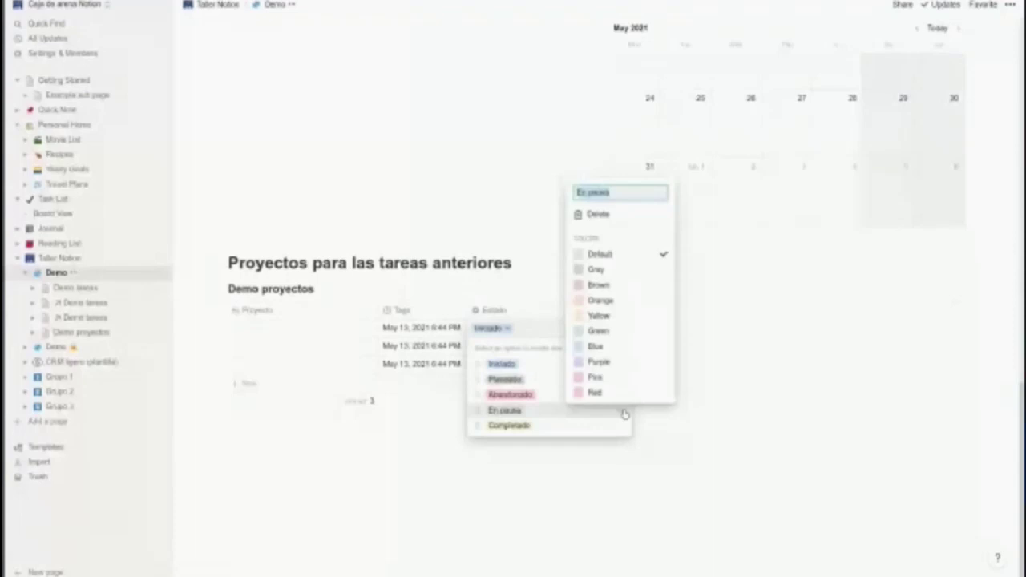
click(600, 300)
key(Escape)
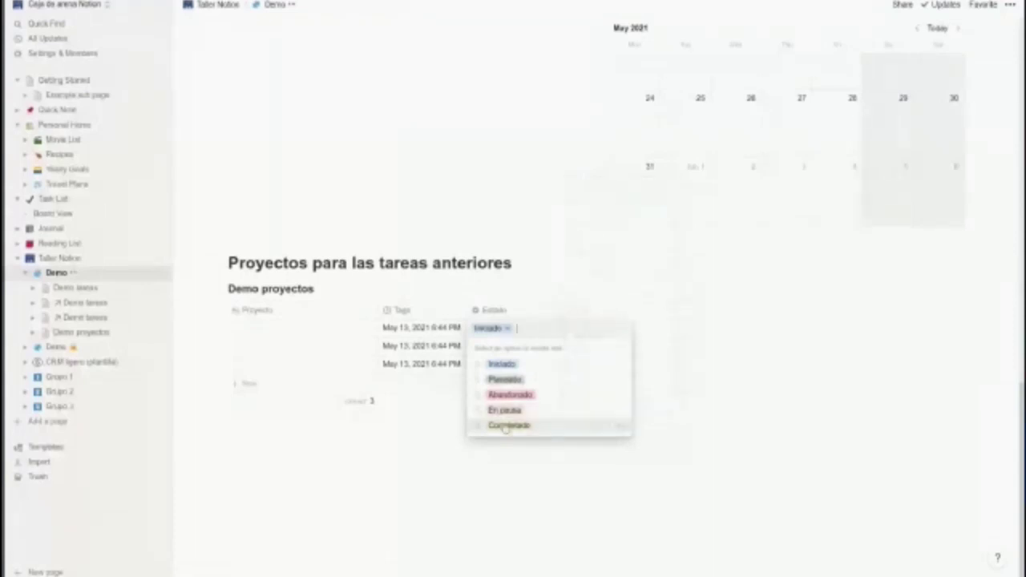
click(622, 431)
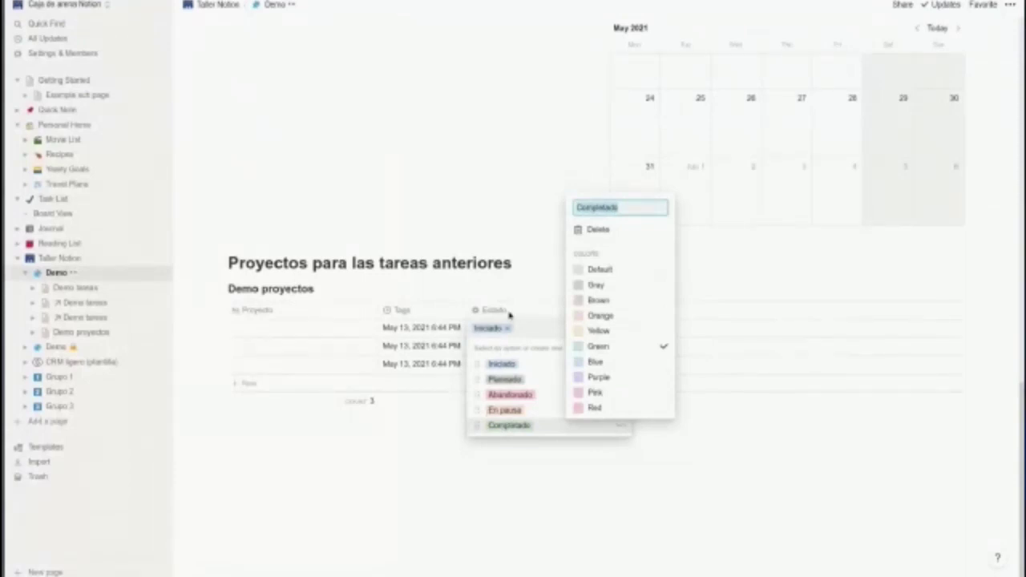
click(504, 393)
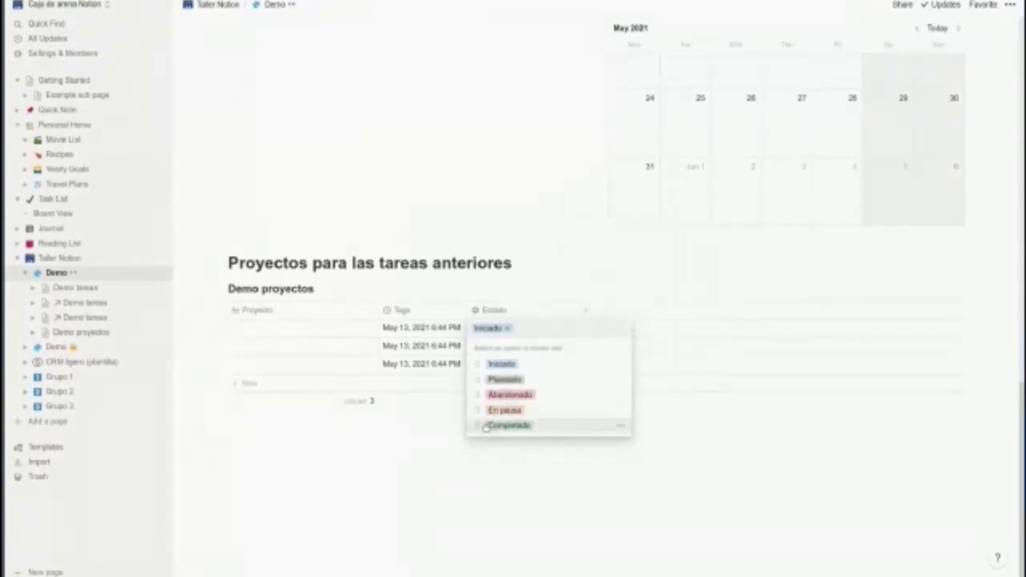
- Reorder the Estado options as Planeado, Abandonado, Iniciado, En pausa, Completado
drag(478, 425, 484, 365)
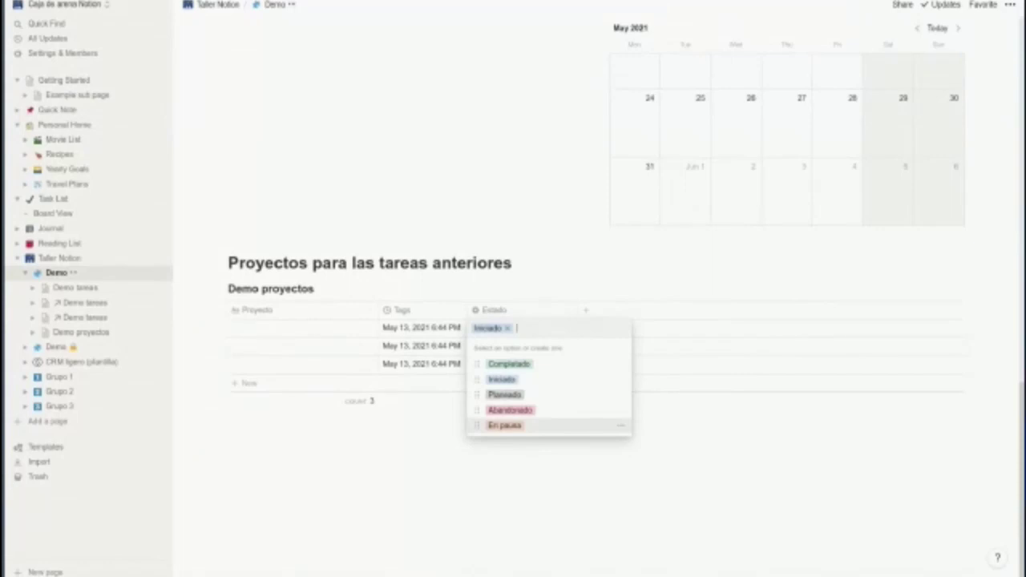
drag(479, 394, 486, 366)
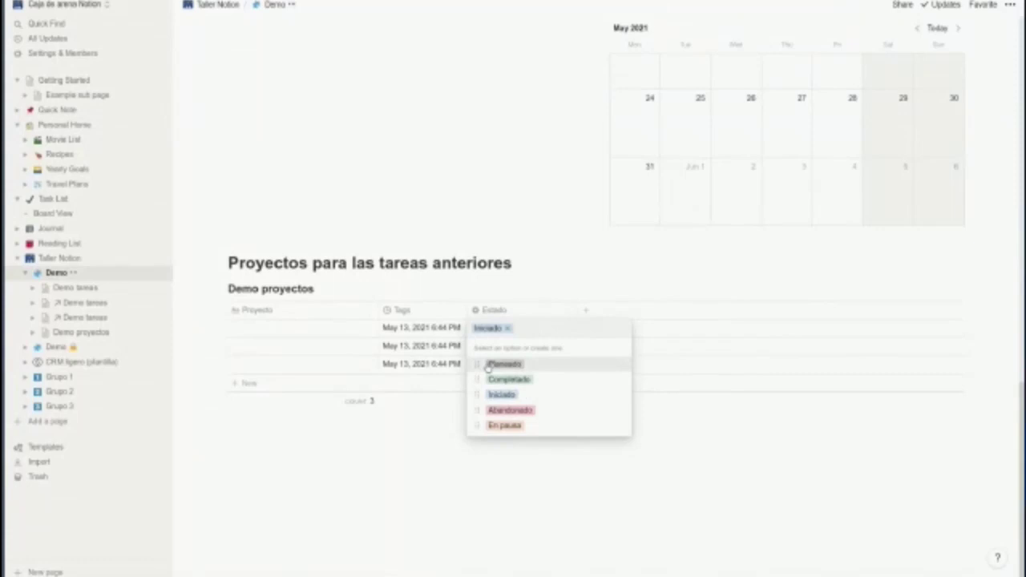
mouse_move(479, 410)
mouse_down()
mouse_move(481, 379)
mouse_move(481, 418)
mouse_move(484, 410)
mouse_up()
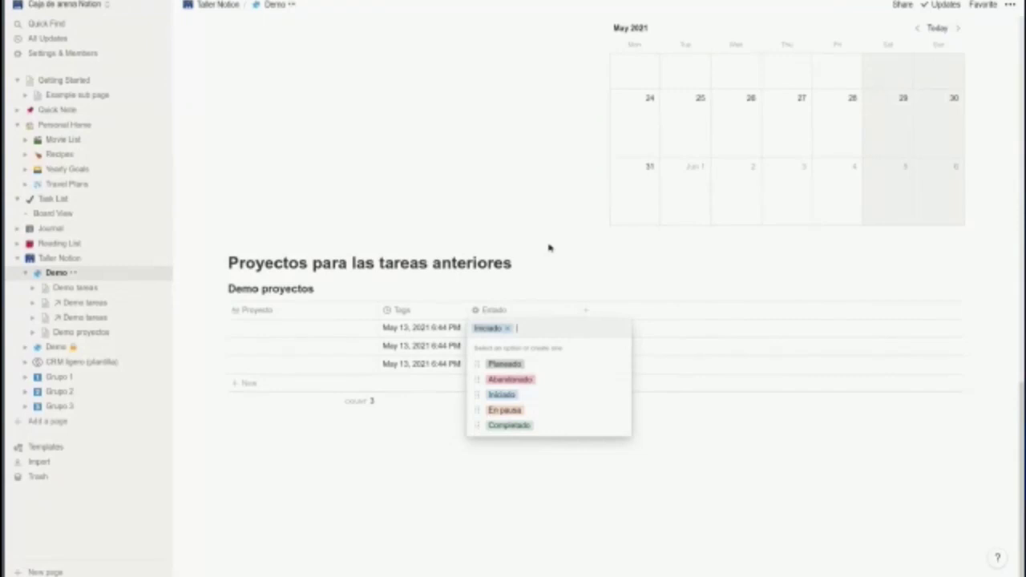
- Add a Participantes property of type Person to the Demo proyectos table
click(585, 310)
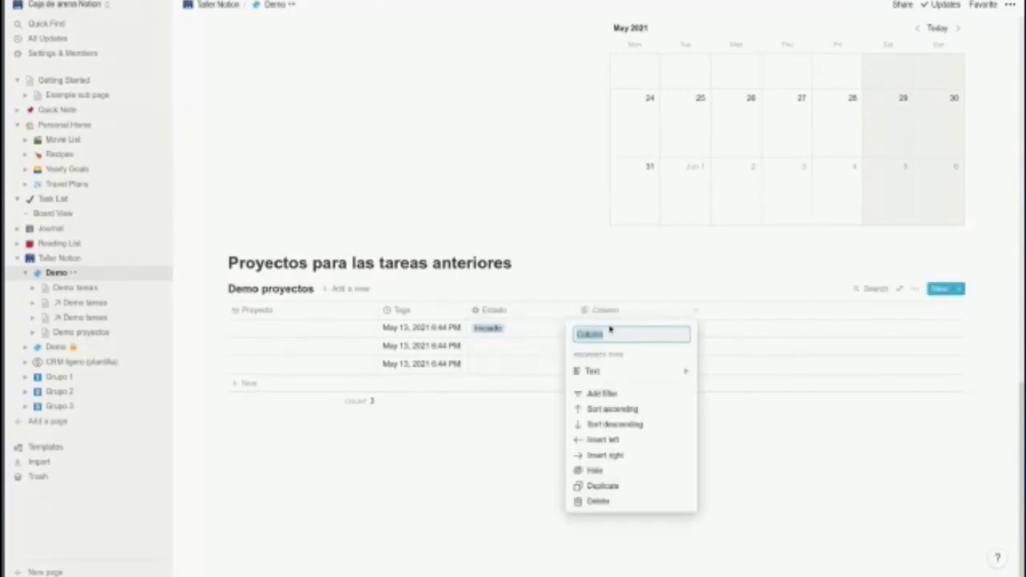
text(Participante)
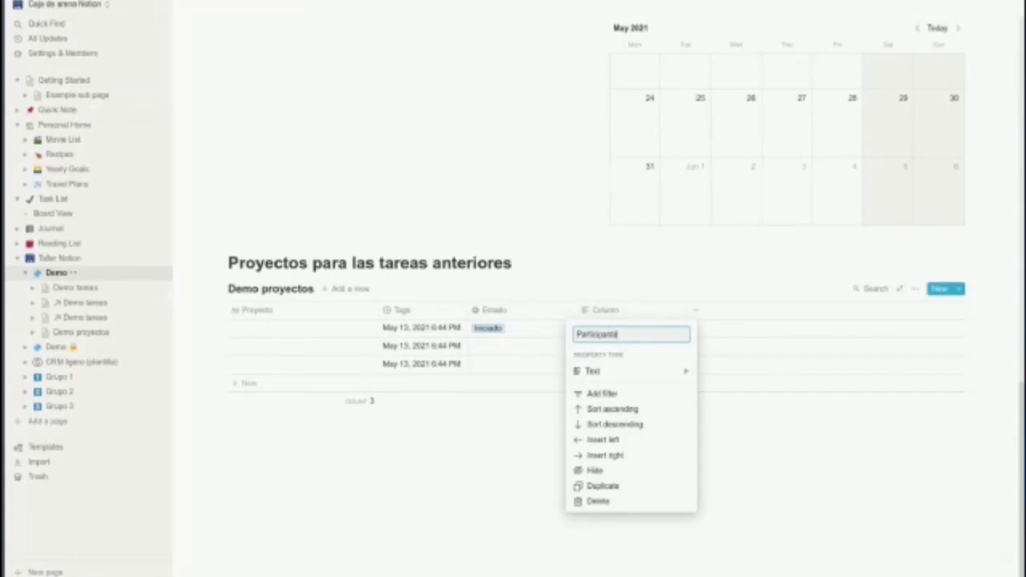
text(s)
key(Return)
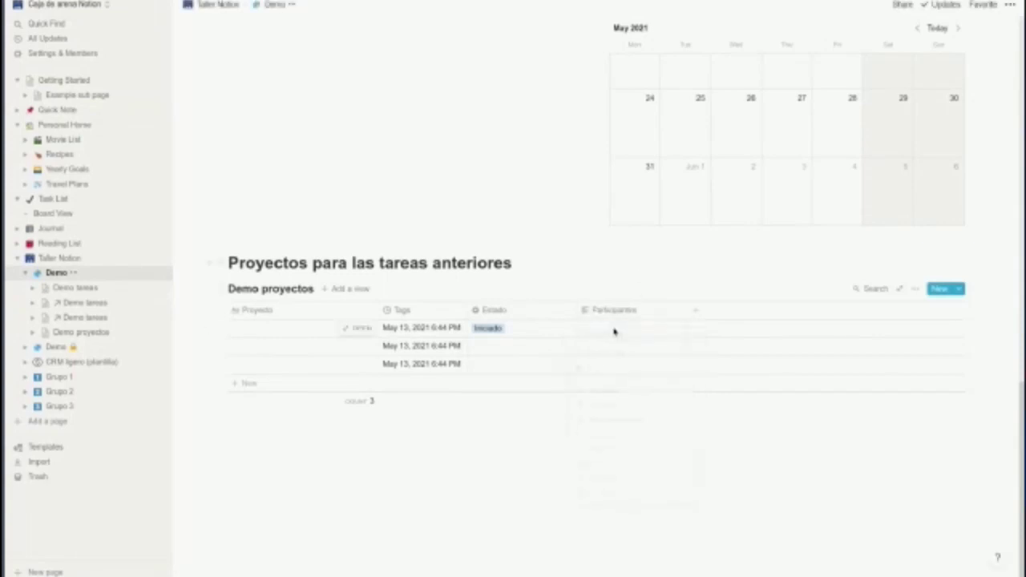
click(610, 315)
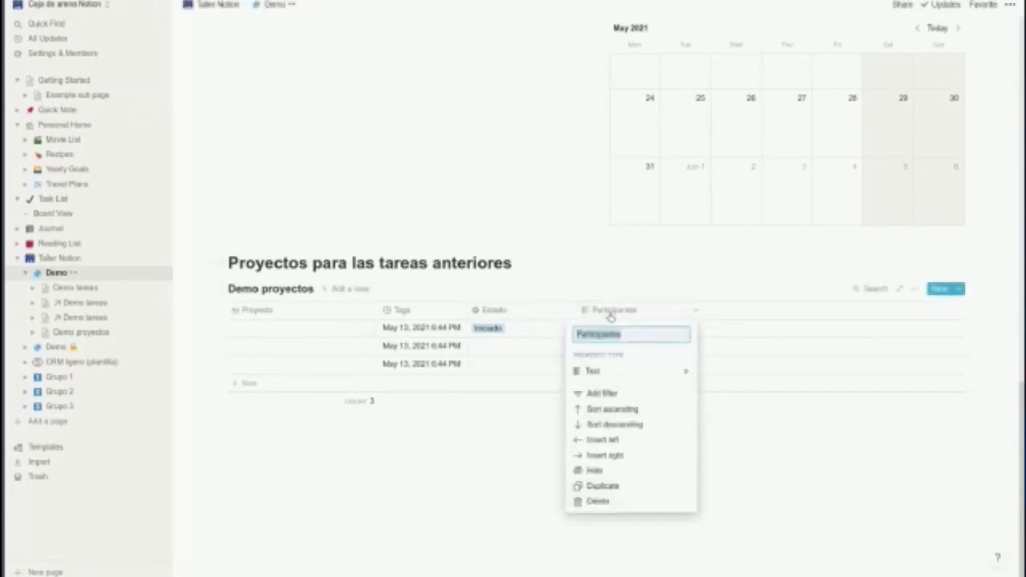
mouse_move(602, 375)
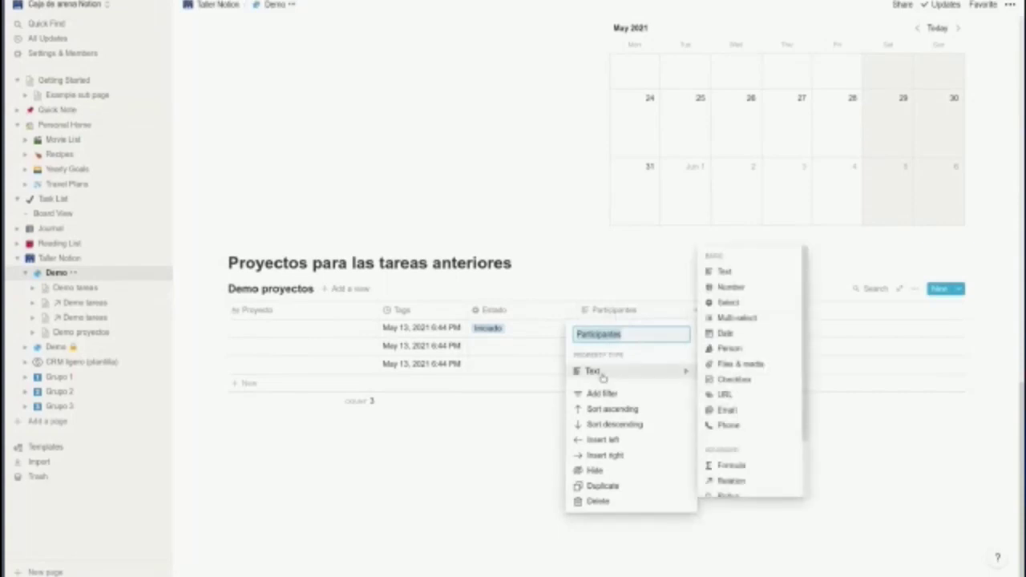
click(726, 348)
- Try assigning both listed people to the first row's Participantes, and remove them again
click(612, 330)
click(609, 361)
click(612, 363)
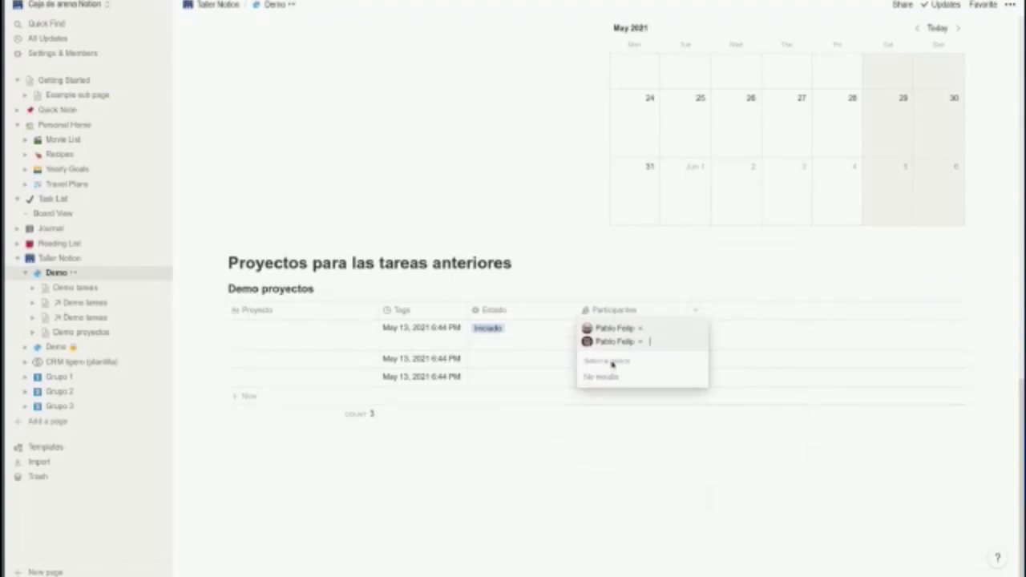
click(593, 267)
click(638, 336)
click(639, 338)
click(641, 329)
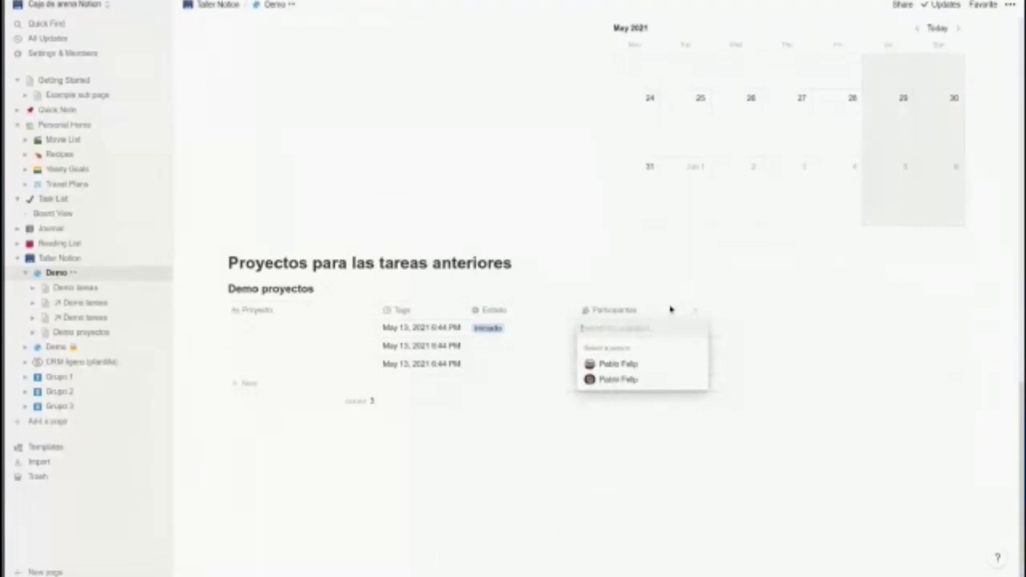
key(Escape)
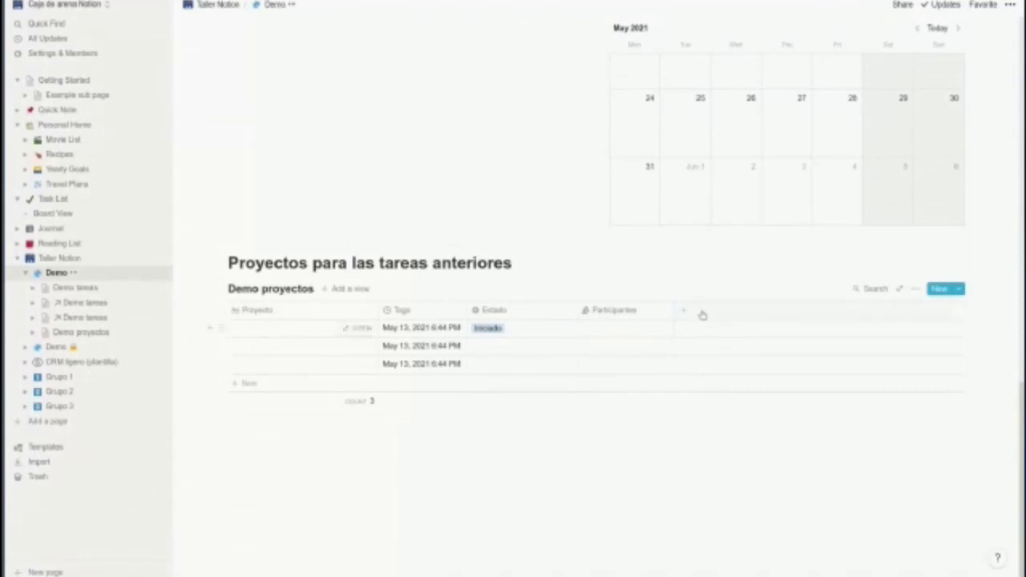
- Add a Documentación property of type Files & media to the Demo proyectos table
click(684, 310)
text(Do)
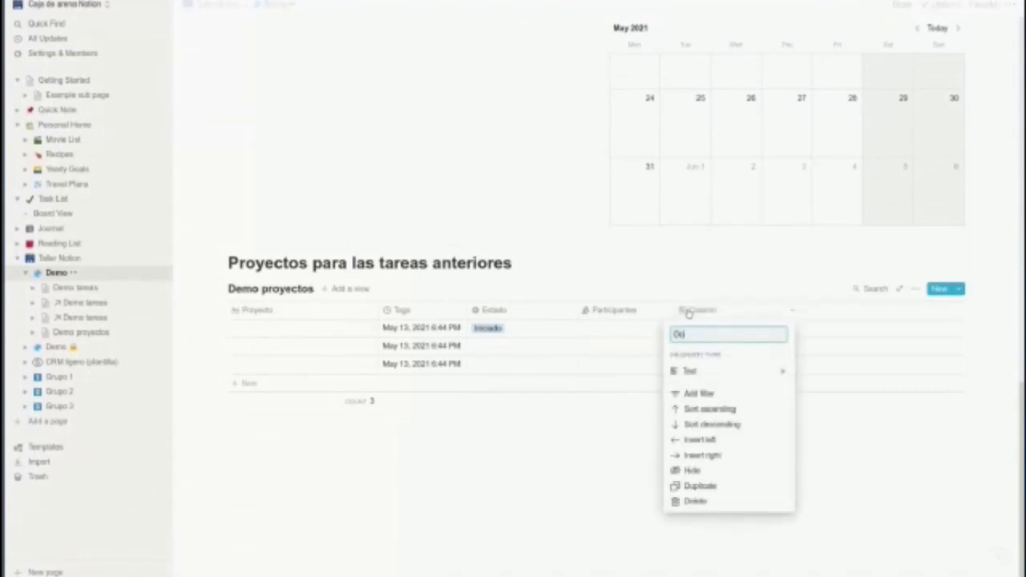
text(cumento(s)ón)
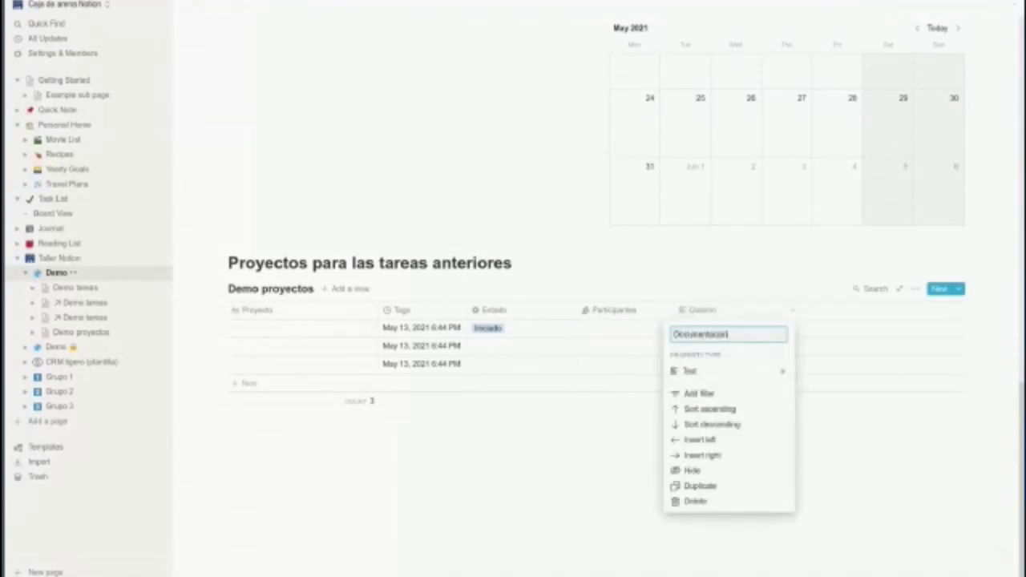
mouse_move(692, 371)
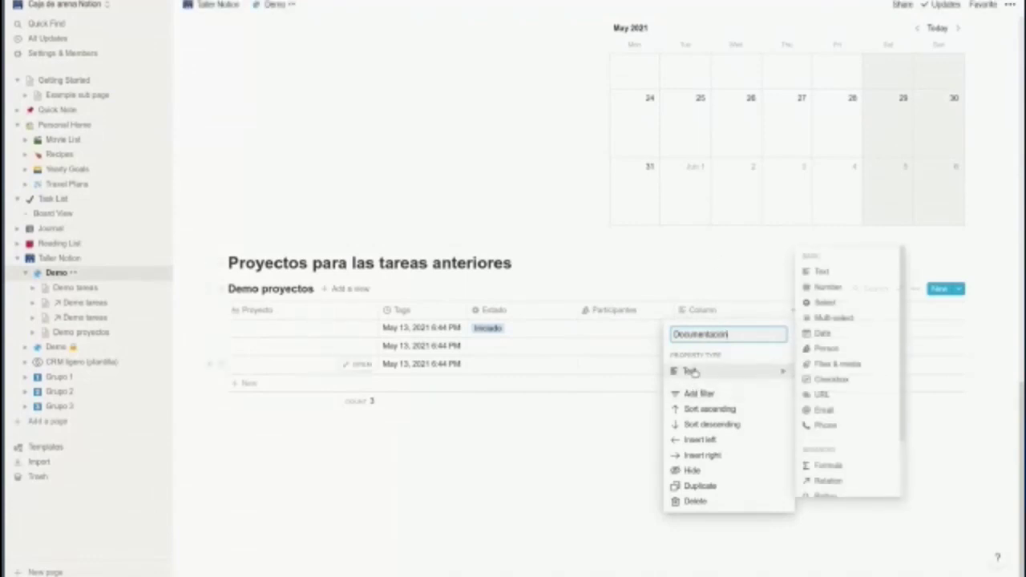
click(835, 366)
- Examine the upload and embed link options for the first row's Documentación, without adding a file
click(721, 328)
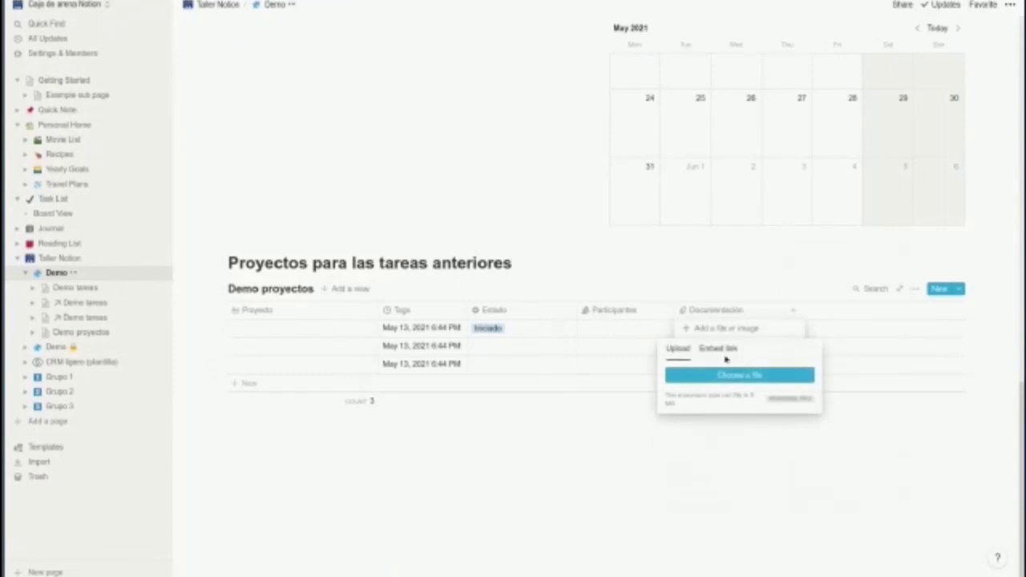
click(717, 349)
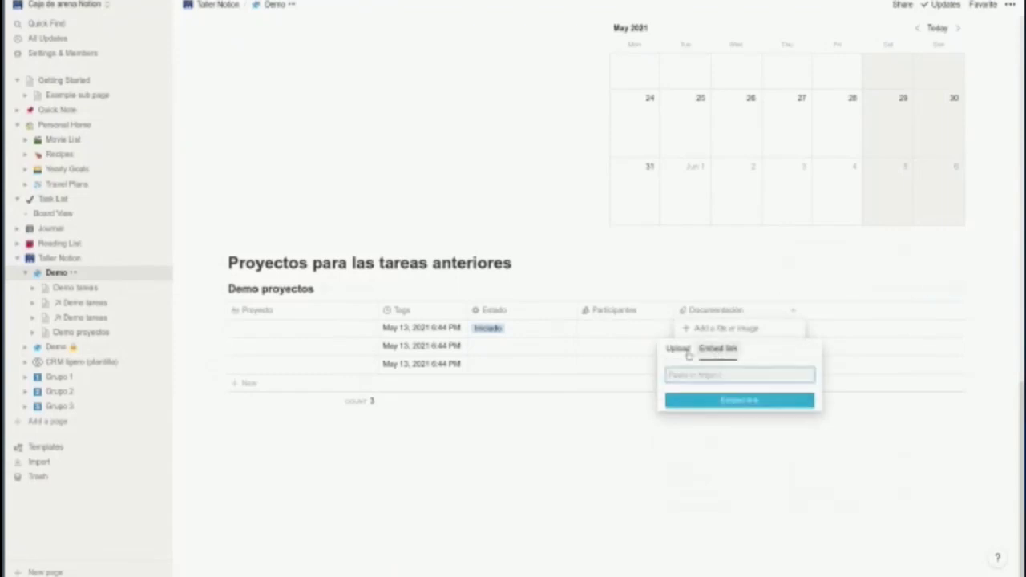
click(675, 350)
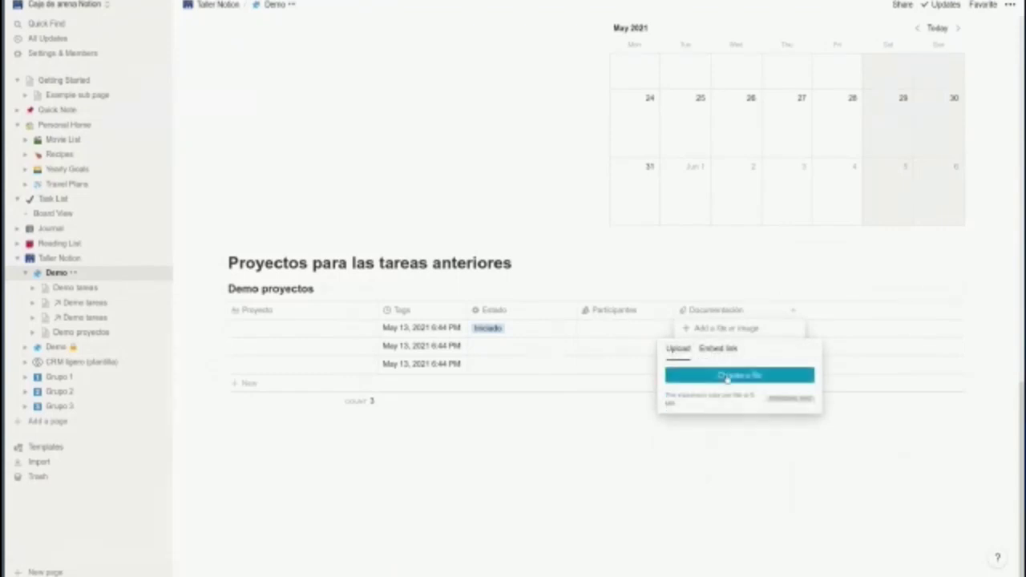
click(726, 377)
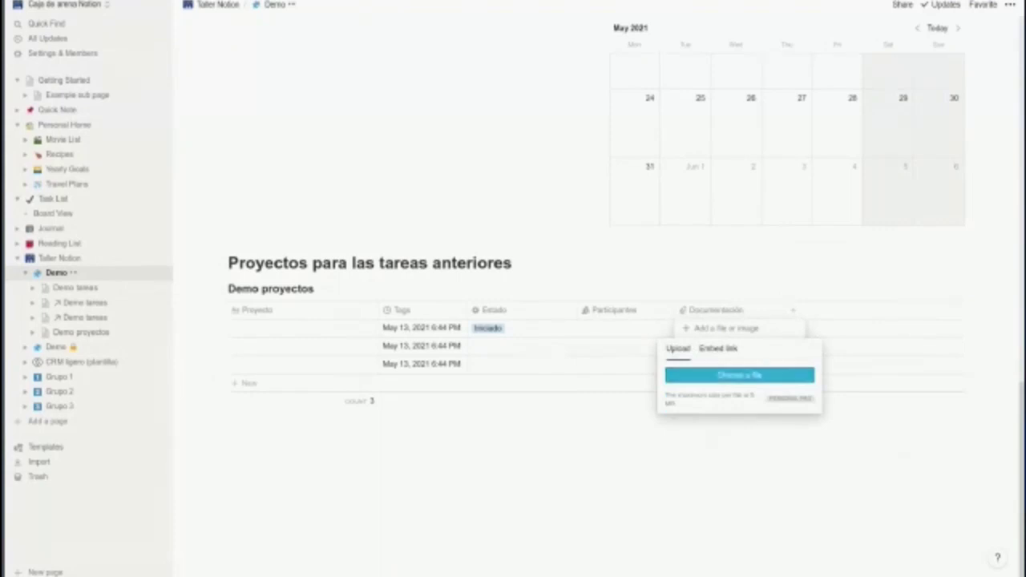
click(699, 266)
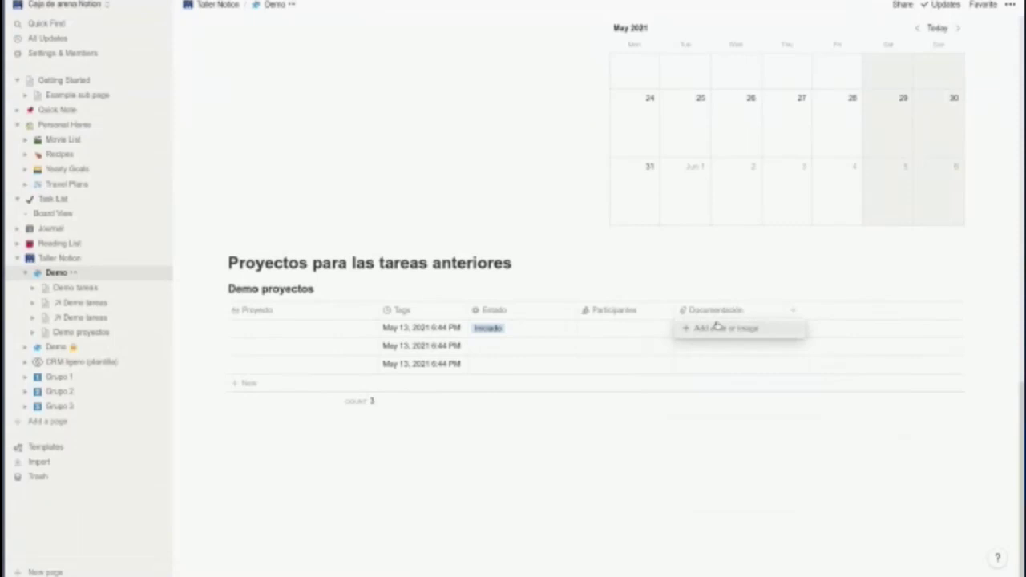
click(648, 268)
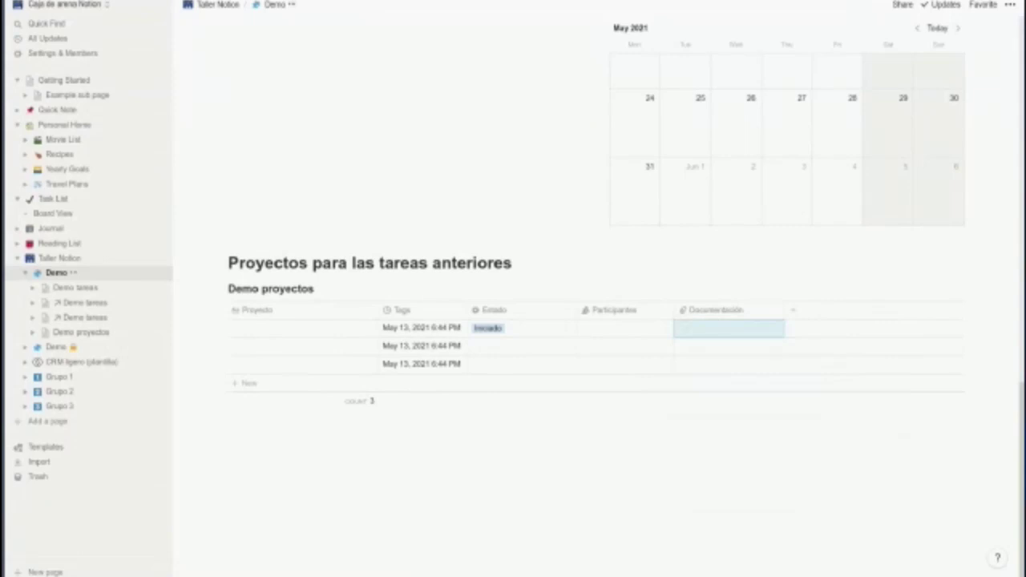
click(738, 264)
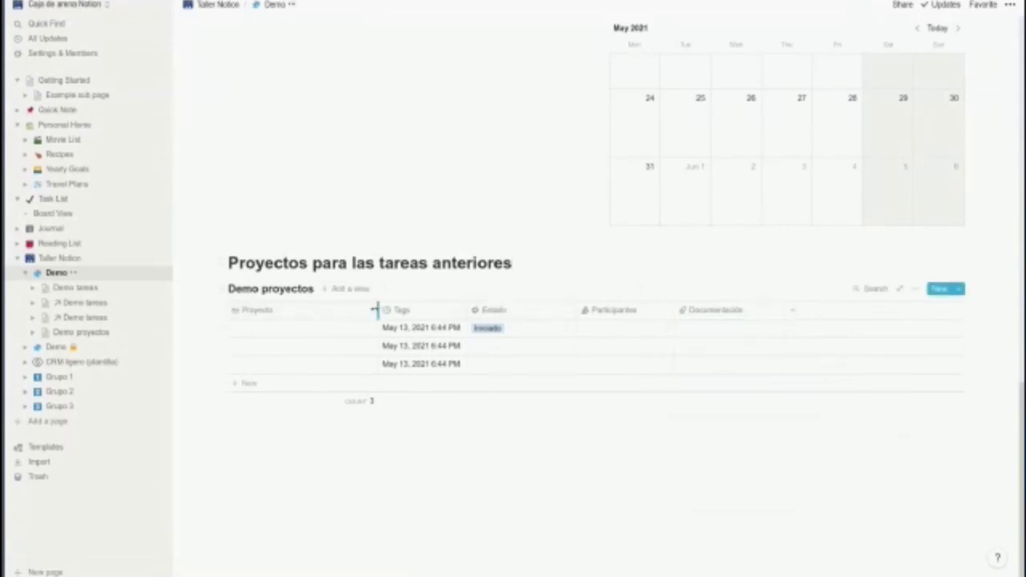
- Narrow the Proyecto column and add a Relation property linked to the Demo tareas database of this Demo page
drag(375, 309, 328, 310)
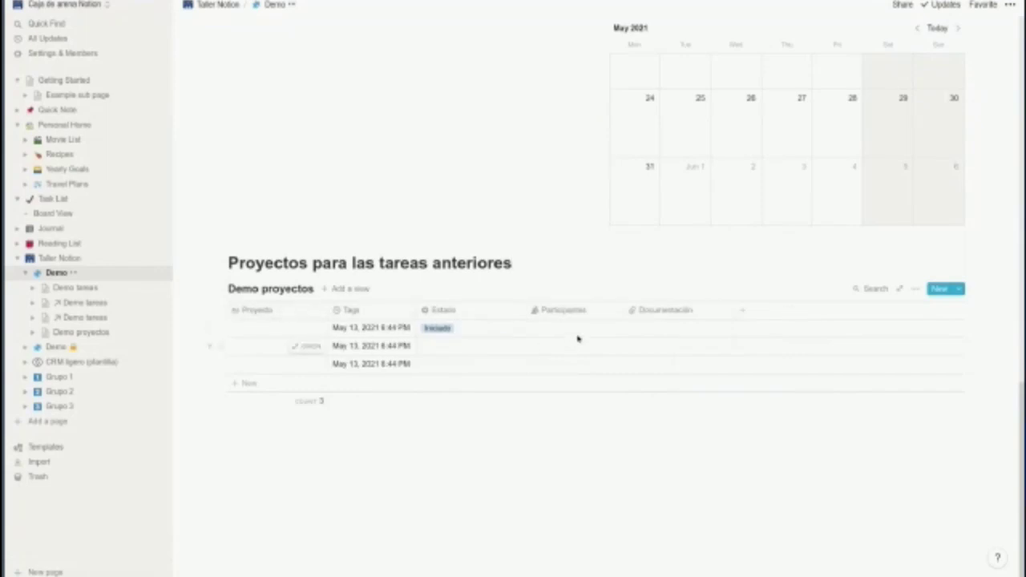
click(741, 310)
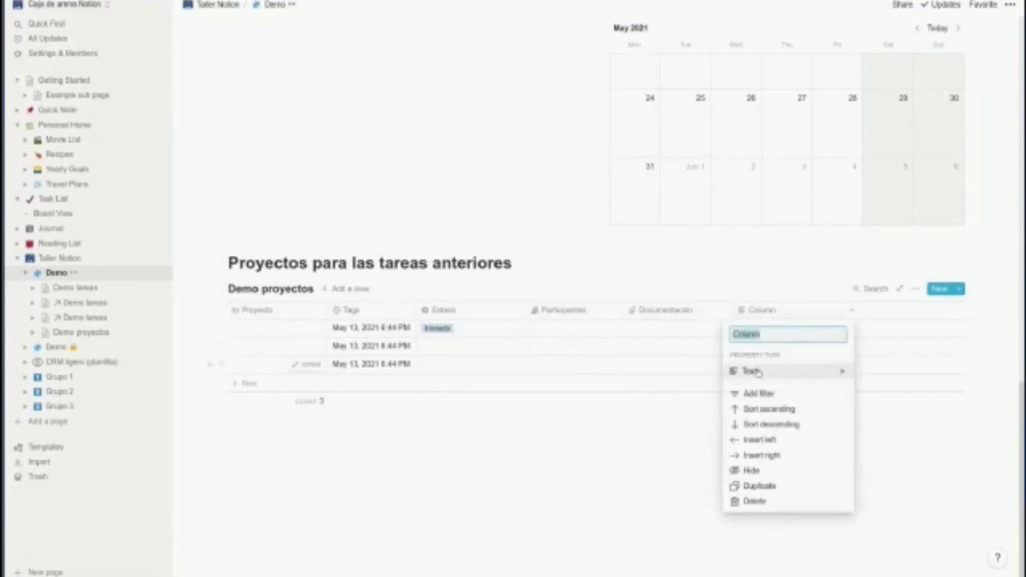
mouse_move(757, 371)
scroll(881, 393, down, 2)
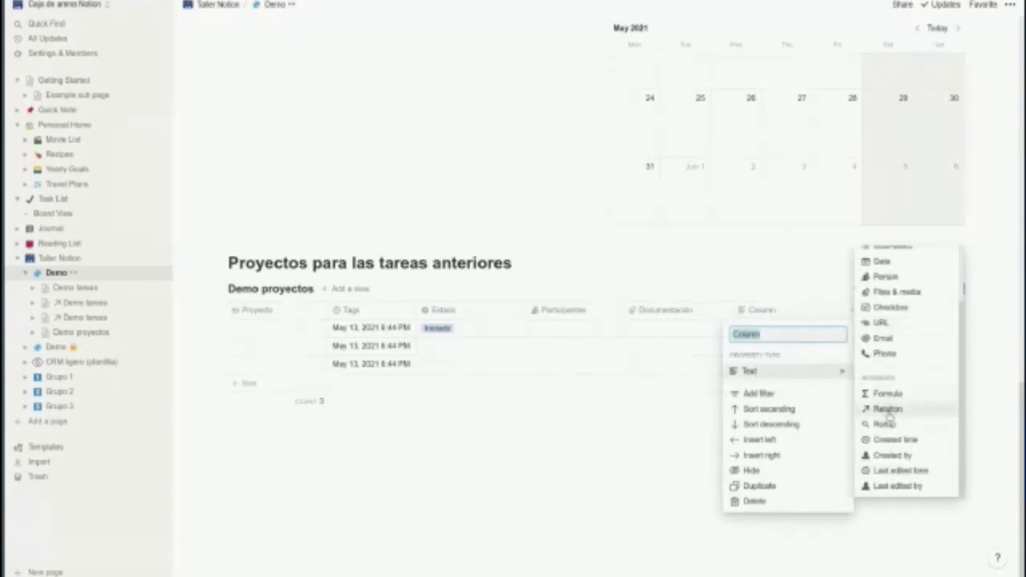
click(886, 410)
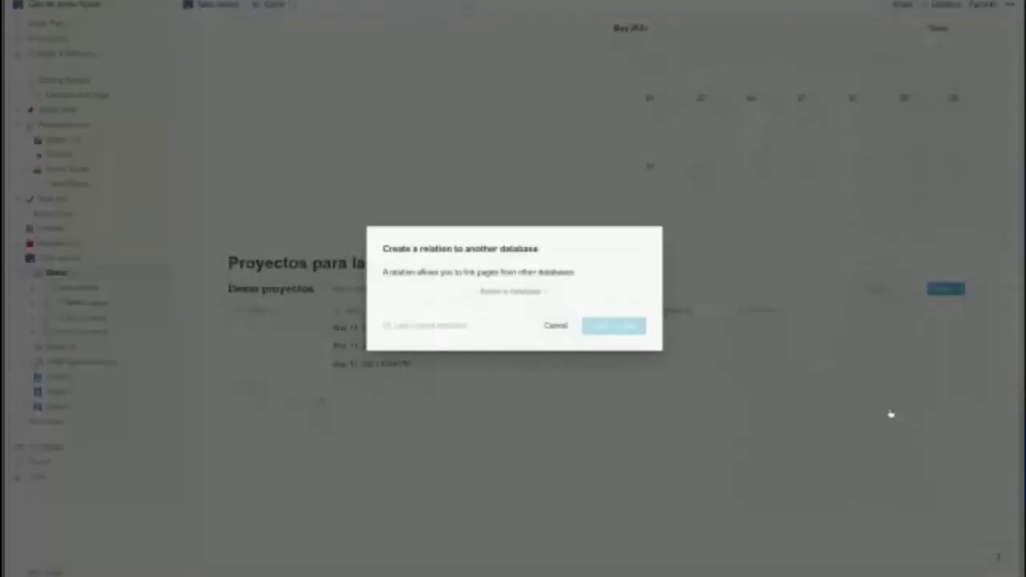
click(507, 293)
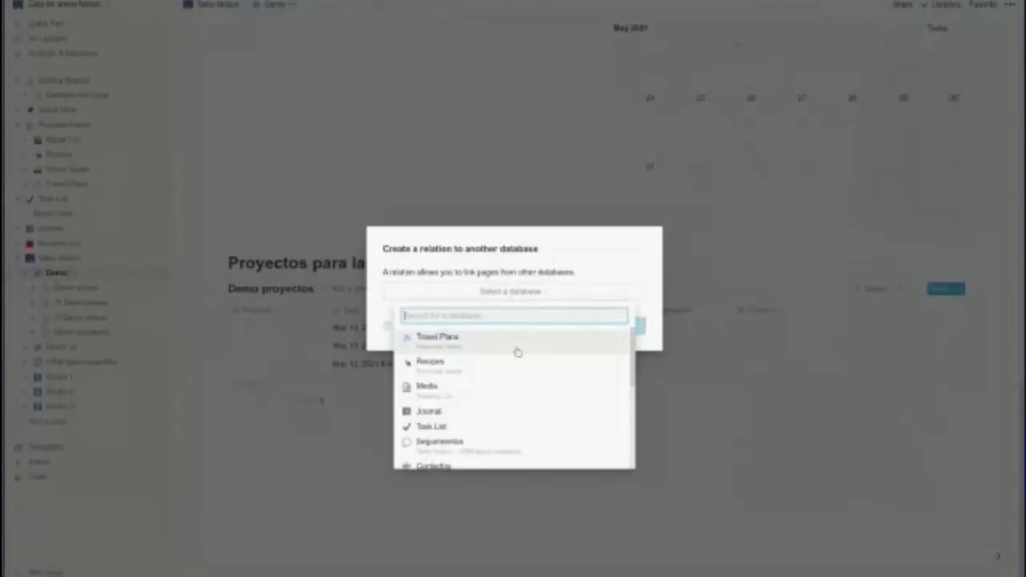
scroll(517, 353, down, 5)
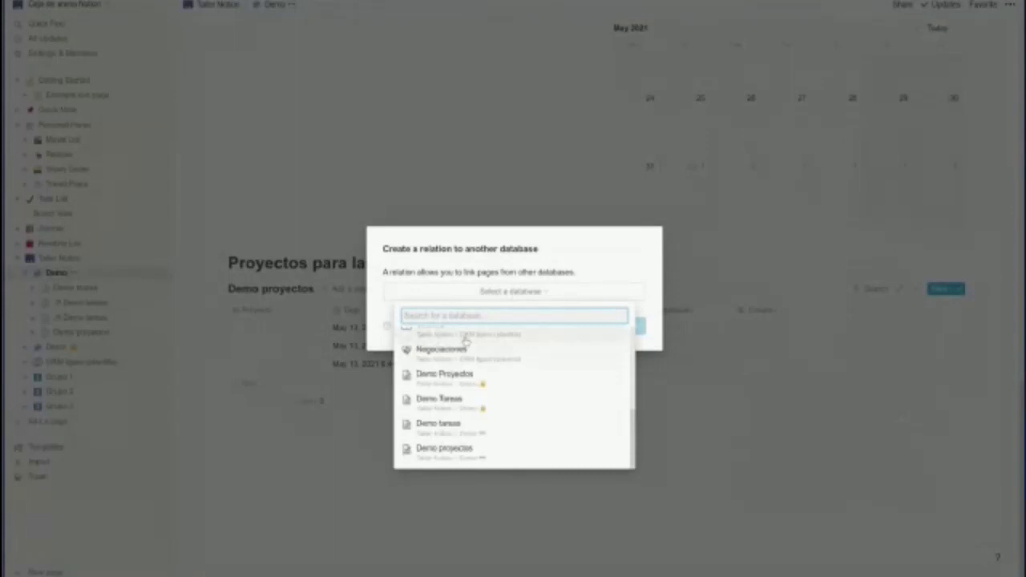
click(451, 430)
click(630, 326)
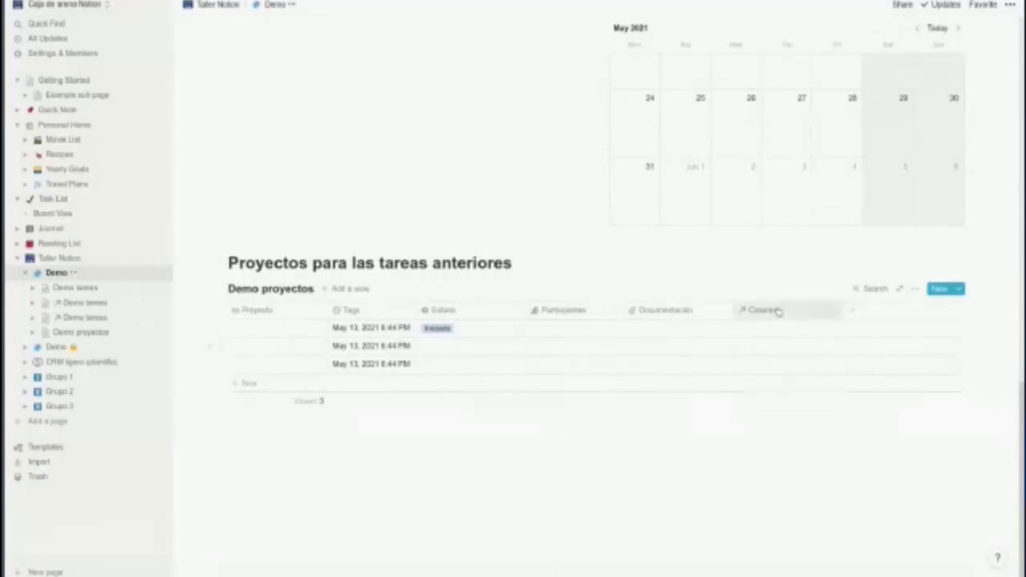
- Rename the new relation column in the Demo tareas table as Proyecto
scroll(781, 316, up, 4)
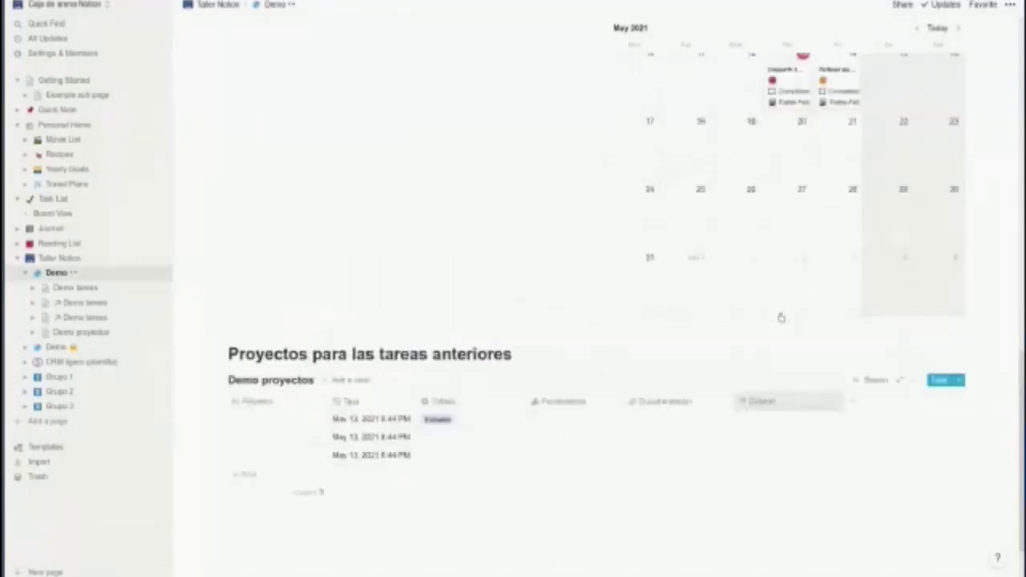
scroll(782, 316, up, 9)
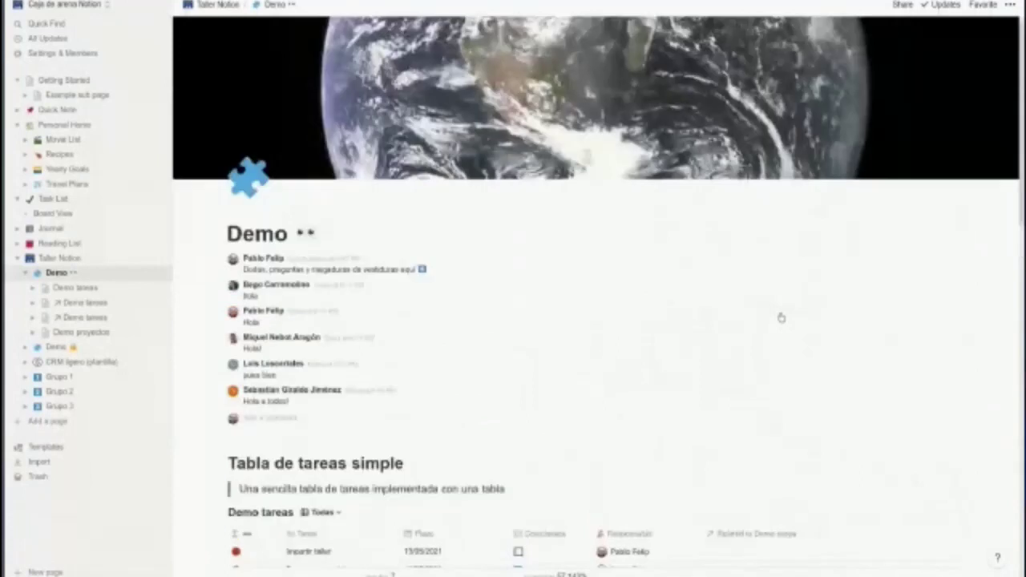
scroll(779, 317, down, 4)
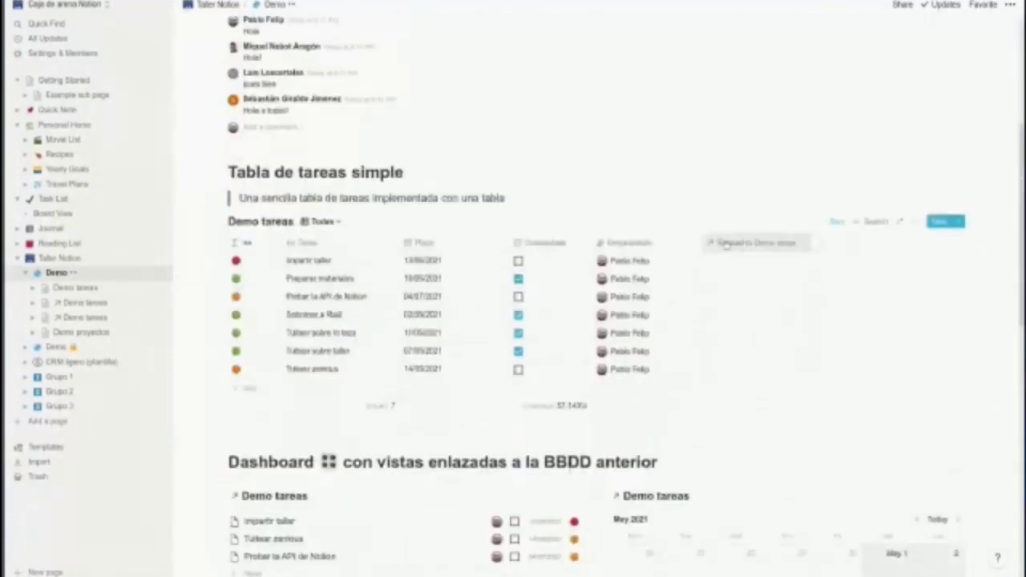
click(761, 244)
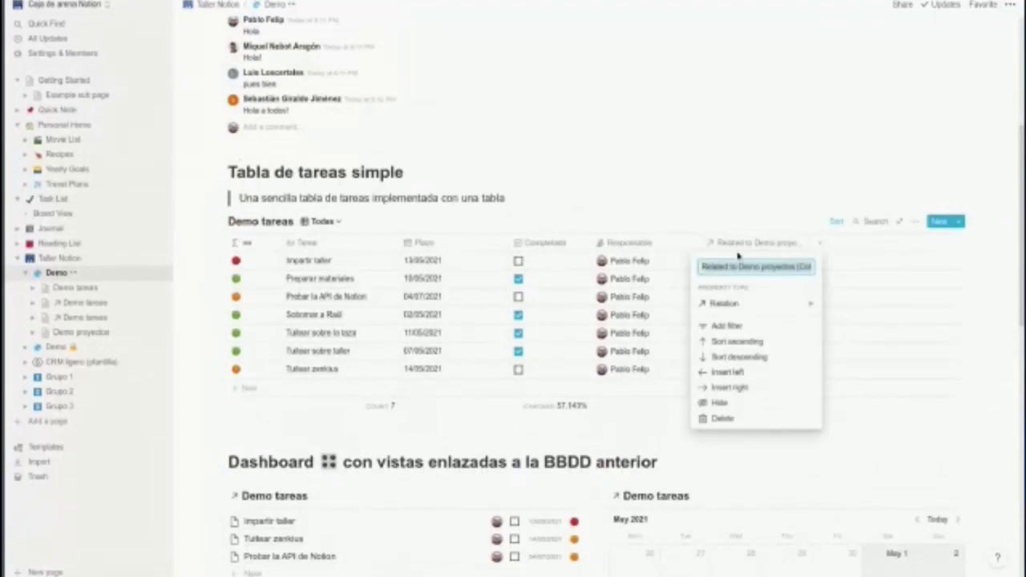
text(Proyecto)
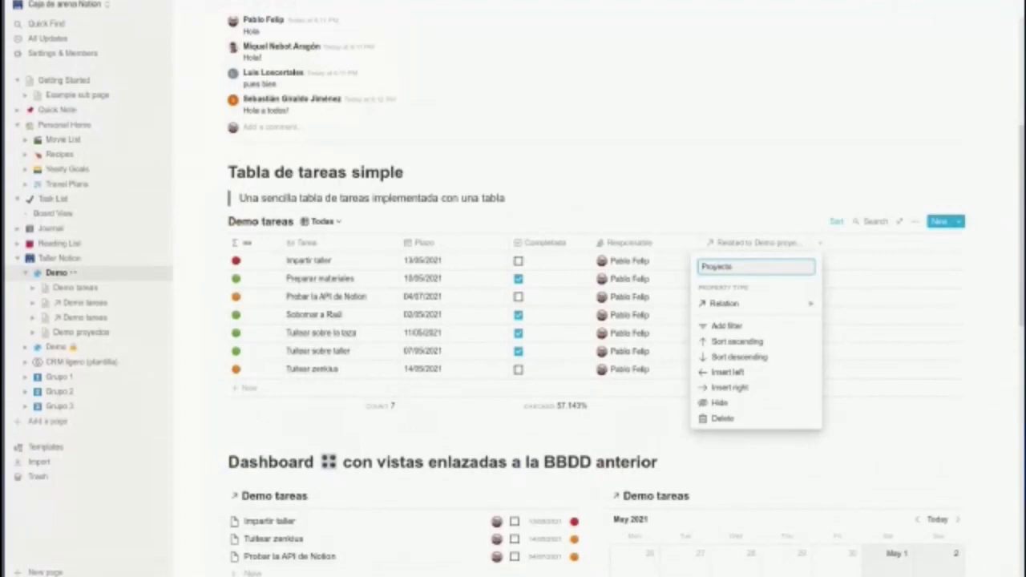
key(Return)
- Rename the relation column in the Demo proyectos table as Tareas
scroll(765, 321, down, 6)
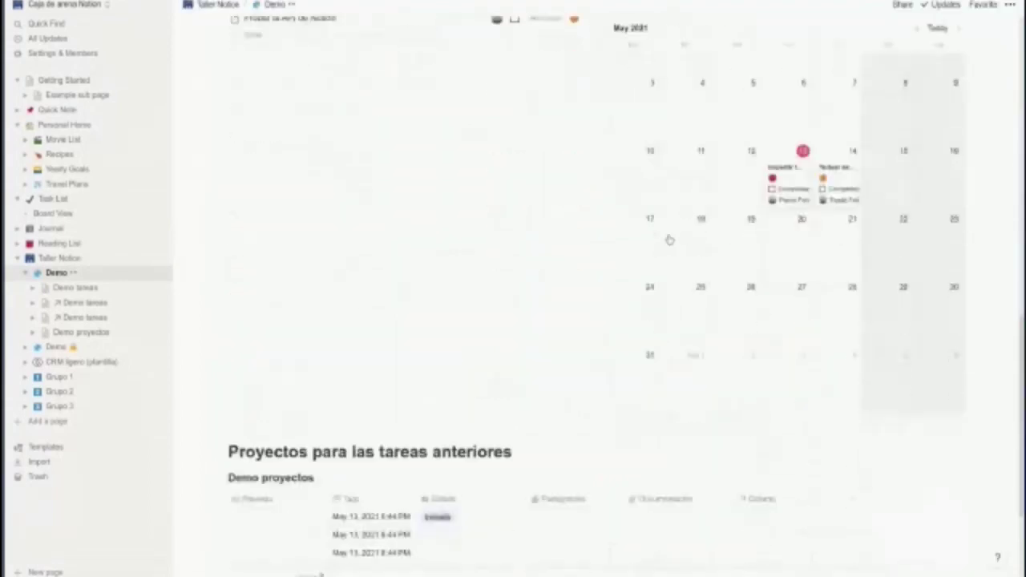
click(763, 309)
text(Tareas)
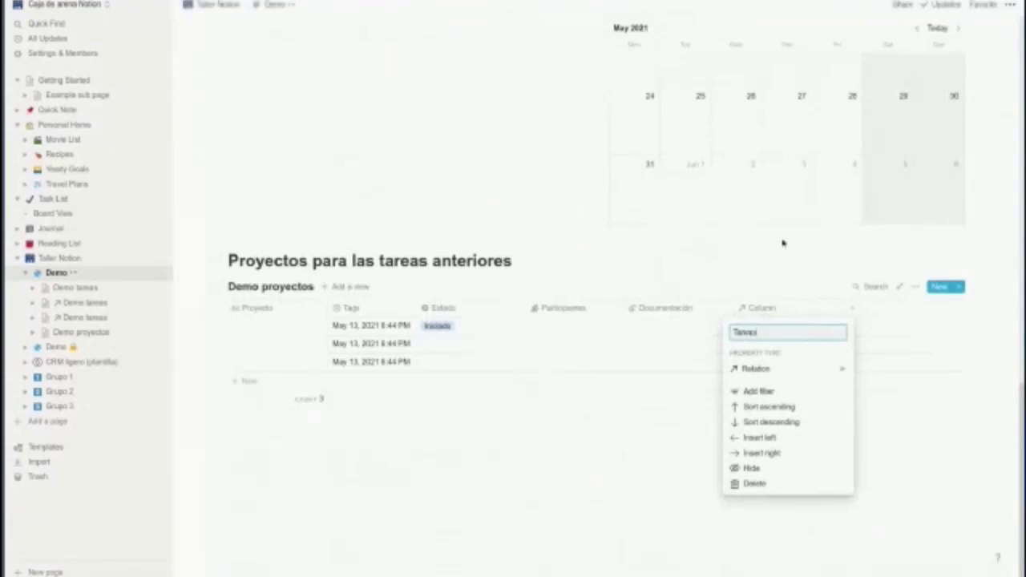
key(Return)
- Link the tasks Tuitear sobre la taza and Impartir taller to the first row's Tareas in Demo proyectos
click(752, 333)
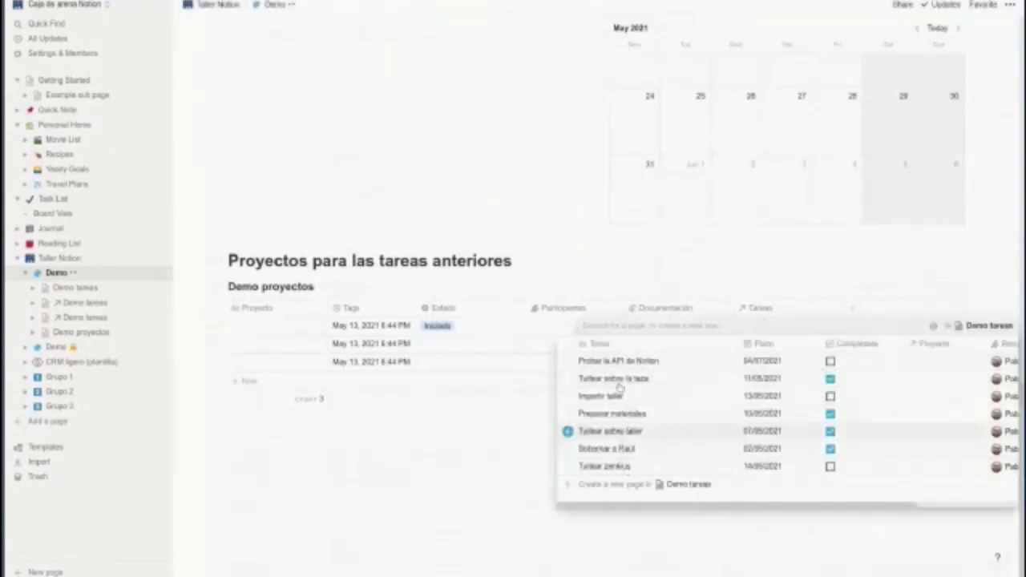
click(569, 378)
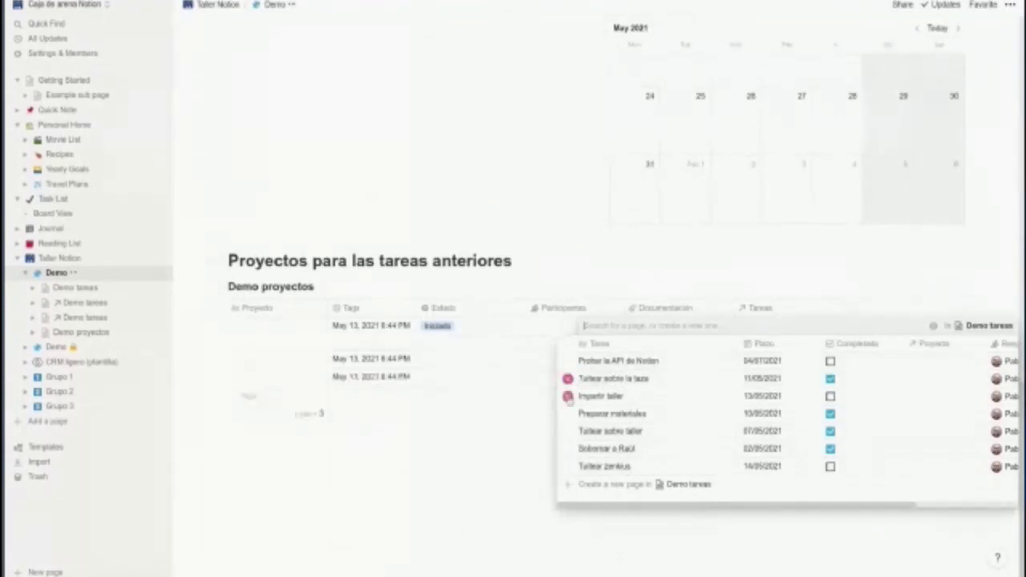
key(Escape)
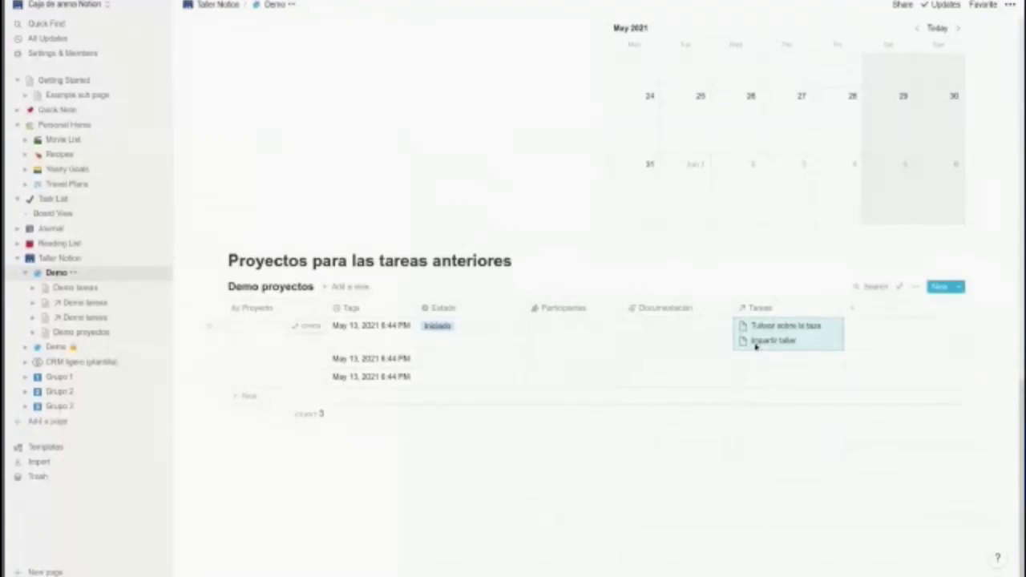
- Delete the third, empty row of the Demo proyectos table
scroll(750, 344, up, 5)
scroll(751, 344, up, 5)
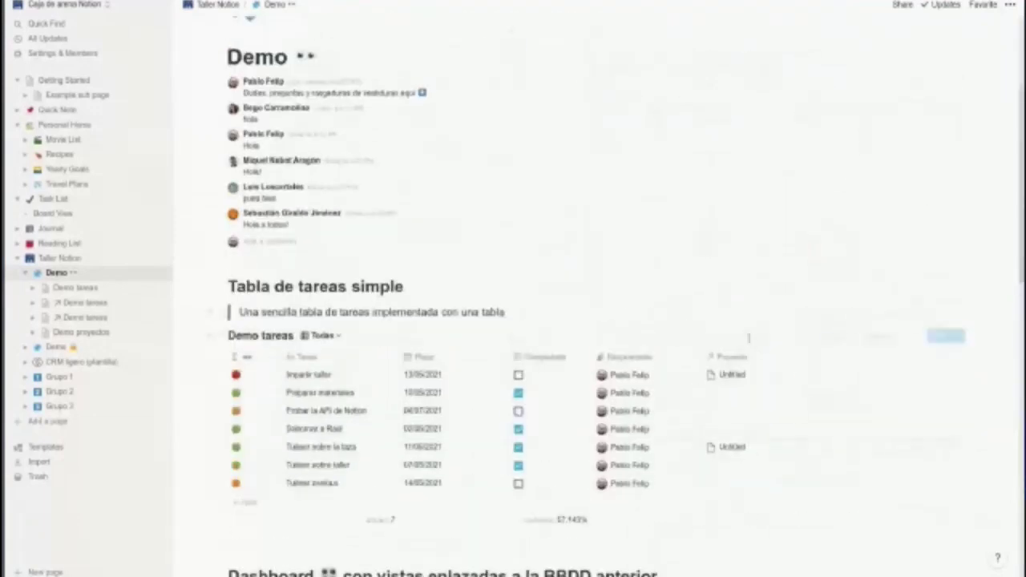
scroll(753, 344, down, 1)
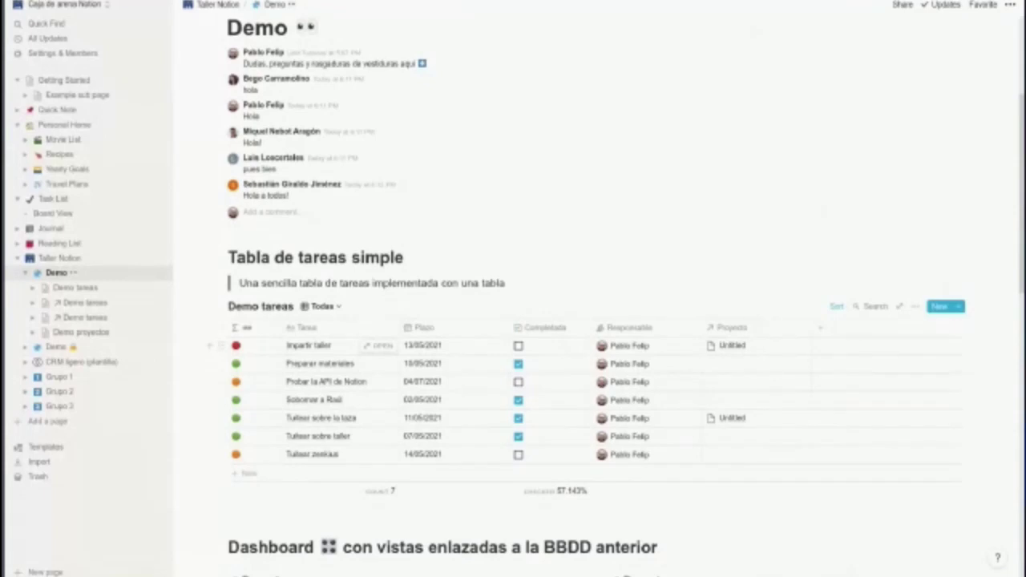
scroll(727, 339, down, 10)
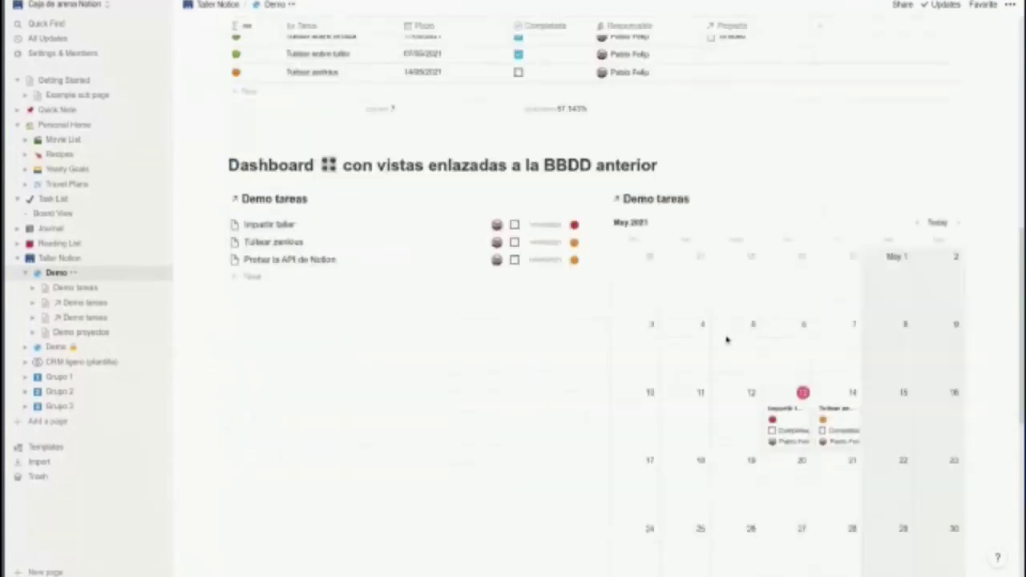
drag(280, 328, 212, 373)
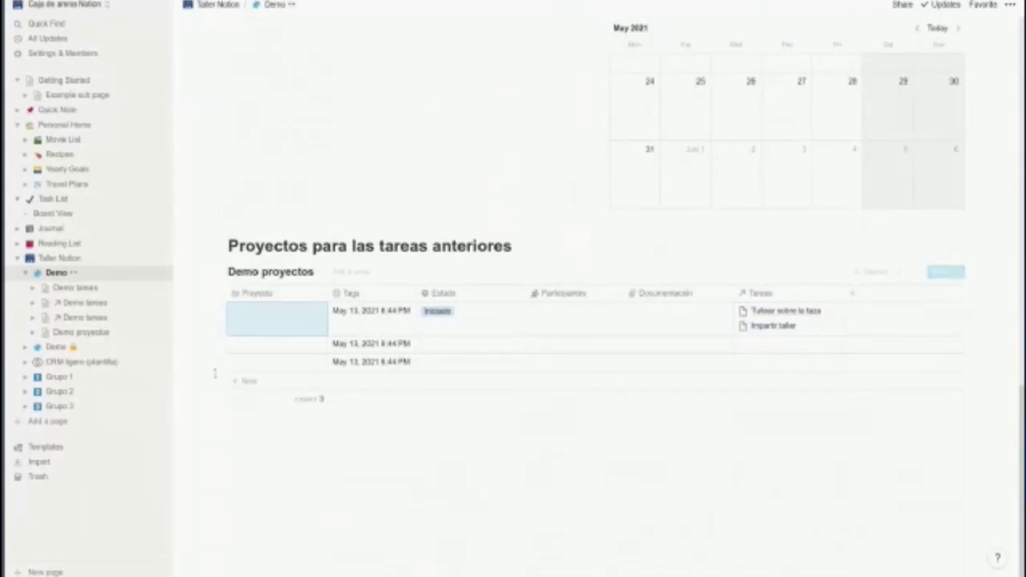
click(219, 361)
click(136, 326)
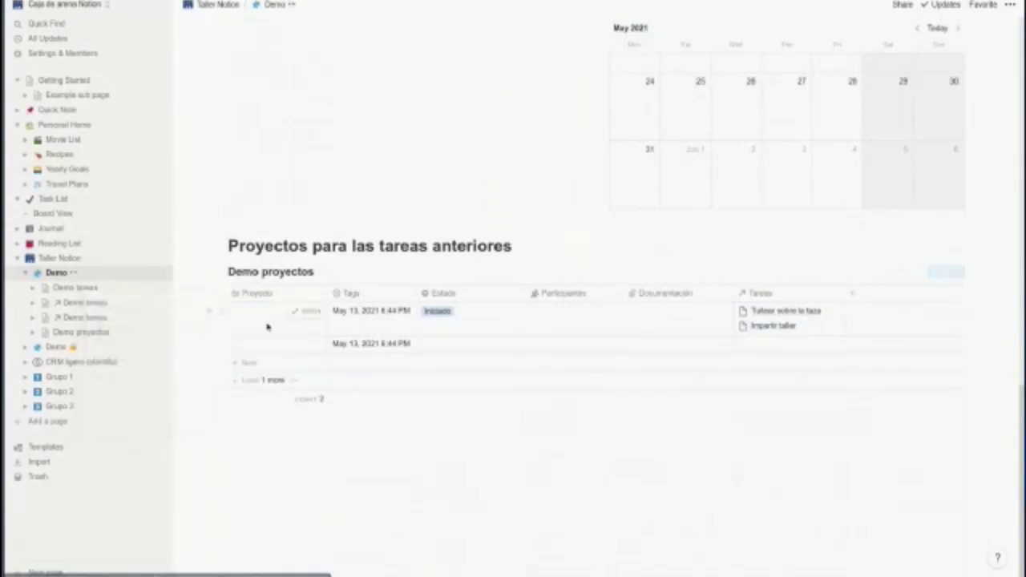
- Name the first project in Demo proyectos Taller Notion LFPQV
click(266, 321)
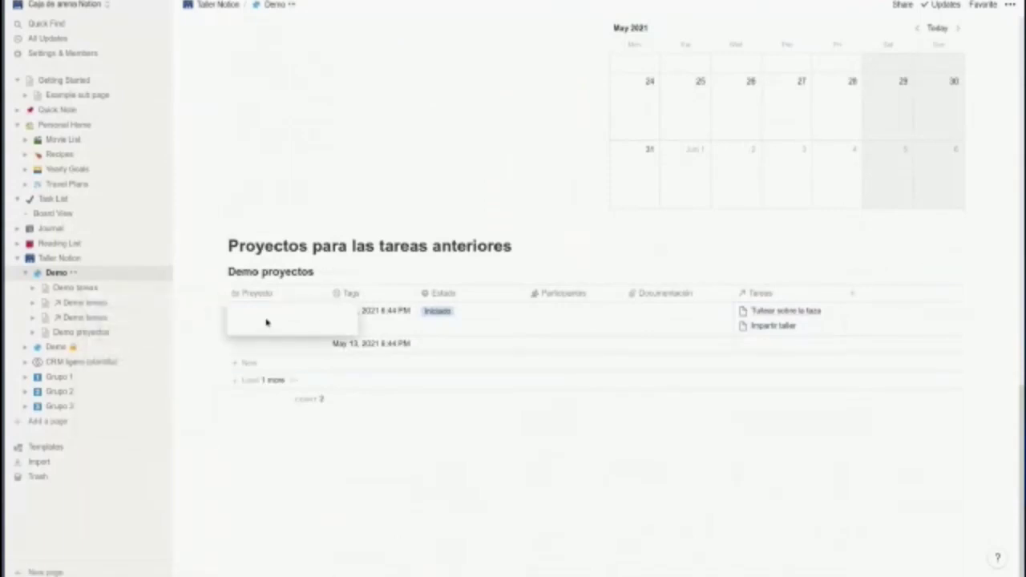
text(Taller Notion LFPQV)
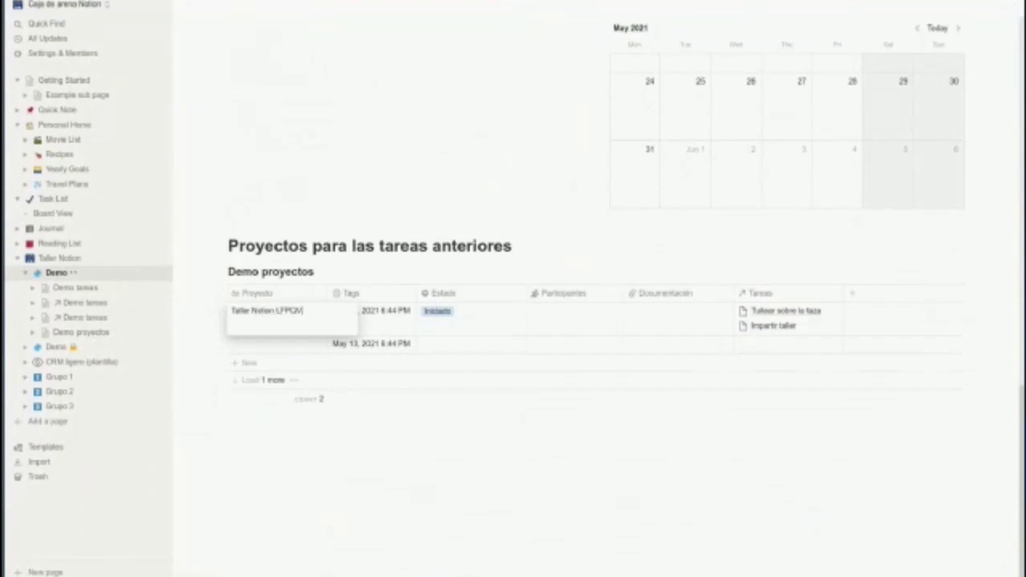
key(Return)
- Name the second project in Demo proyectos Taller Notion II and set its Estado to Planeado
click(269, 347)
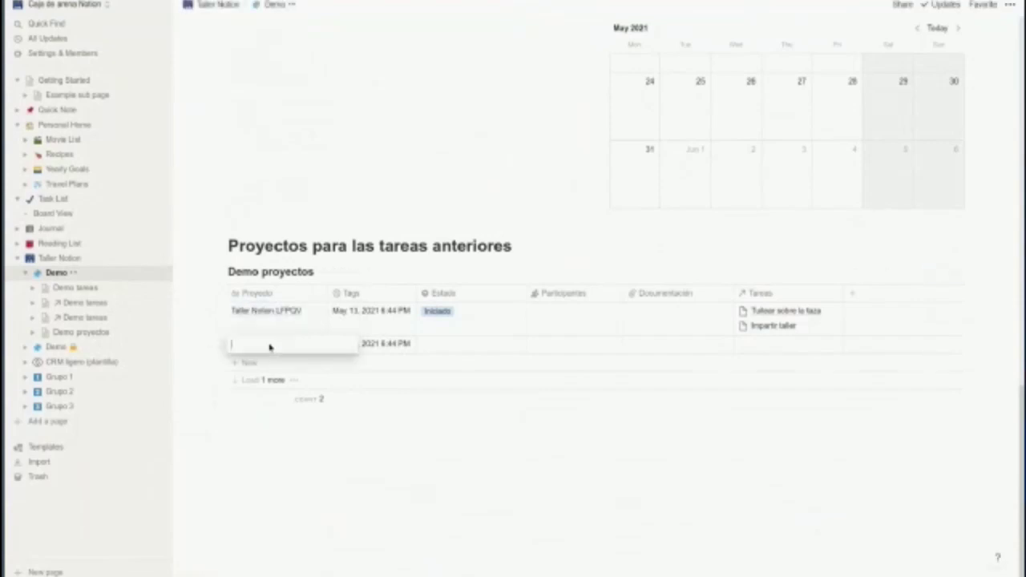
text(Taller)
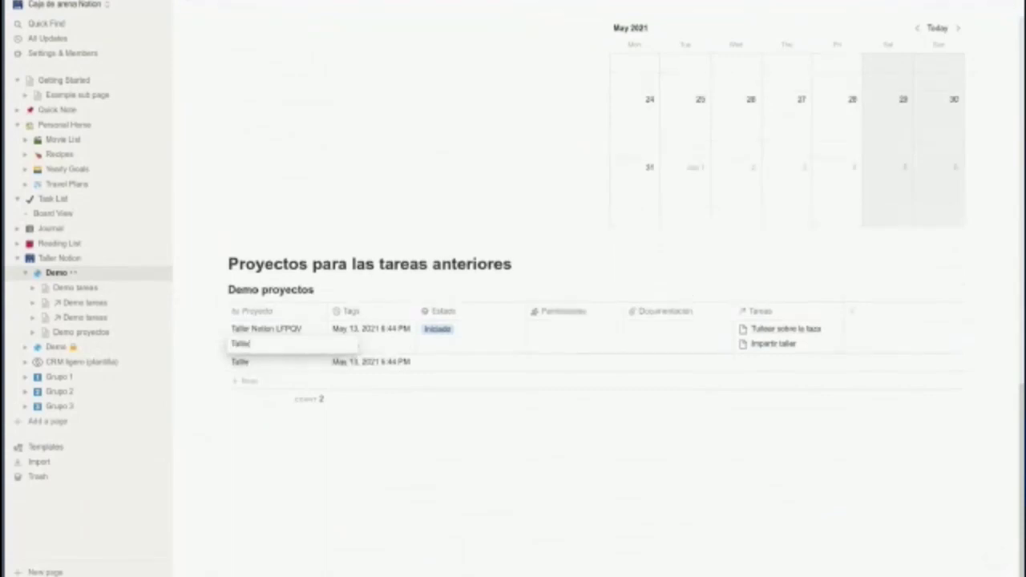
text( Notio)
text(n: I)
text(II)
key(Return)
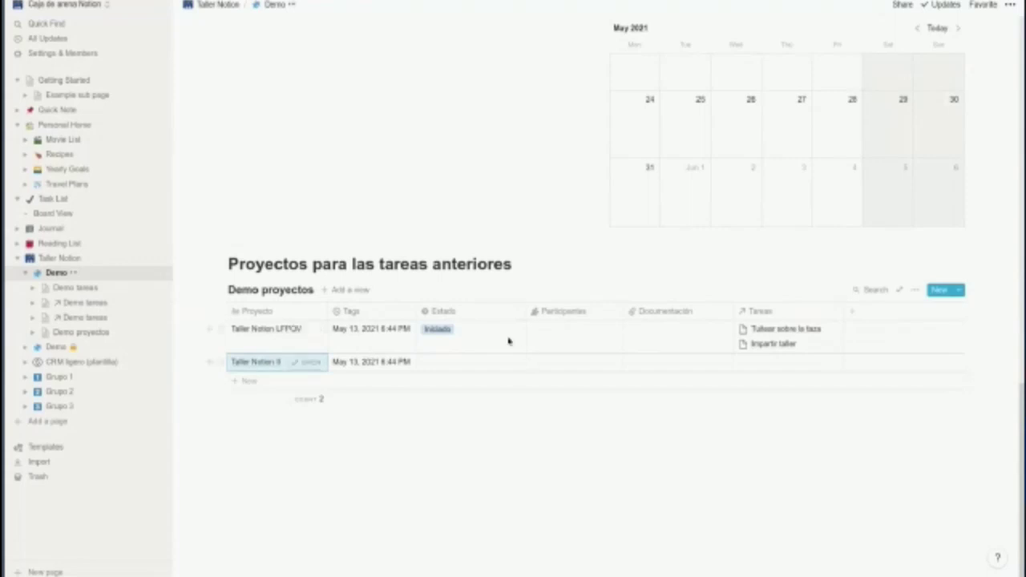
click(435, 366)
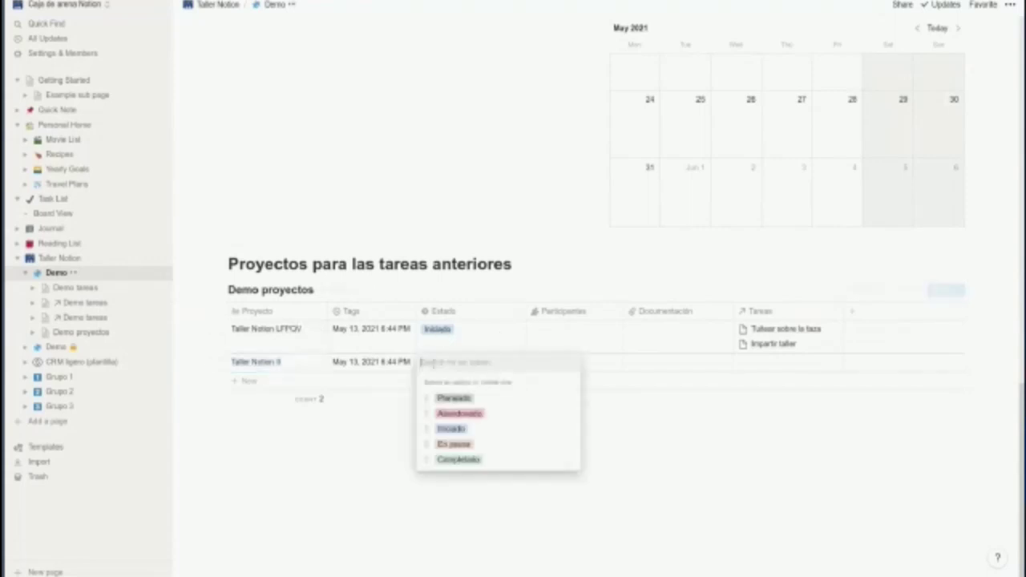
click(452, 397)
- Add both listed people as Participantes of Taller Notion LFPQV and only the first one to Taller Notion II
click(597, 335)
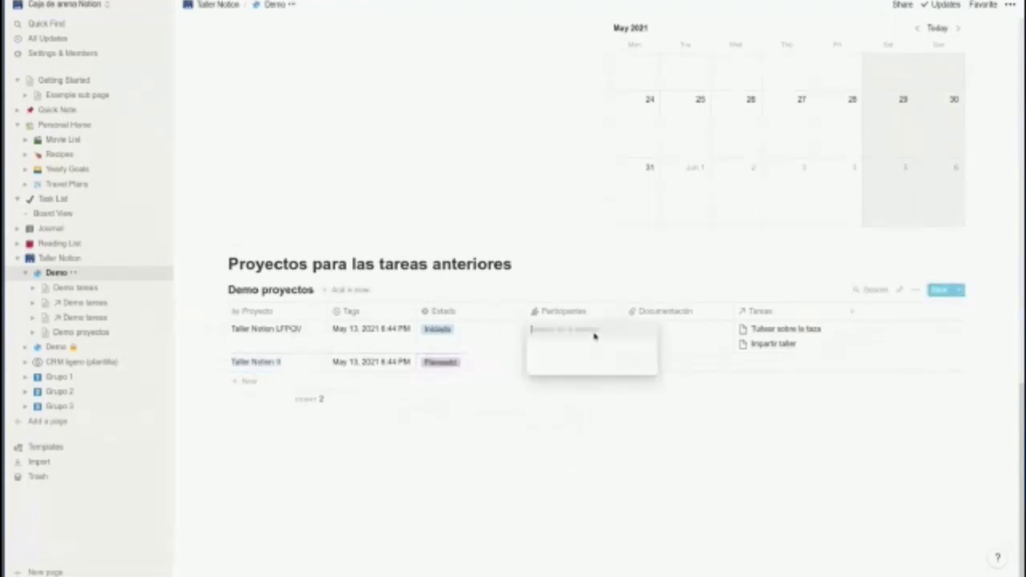
click(576, 367)
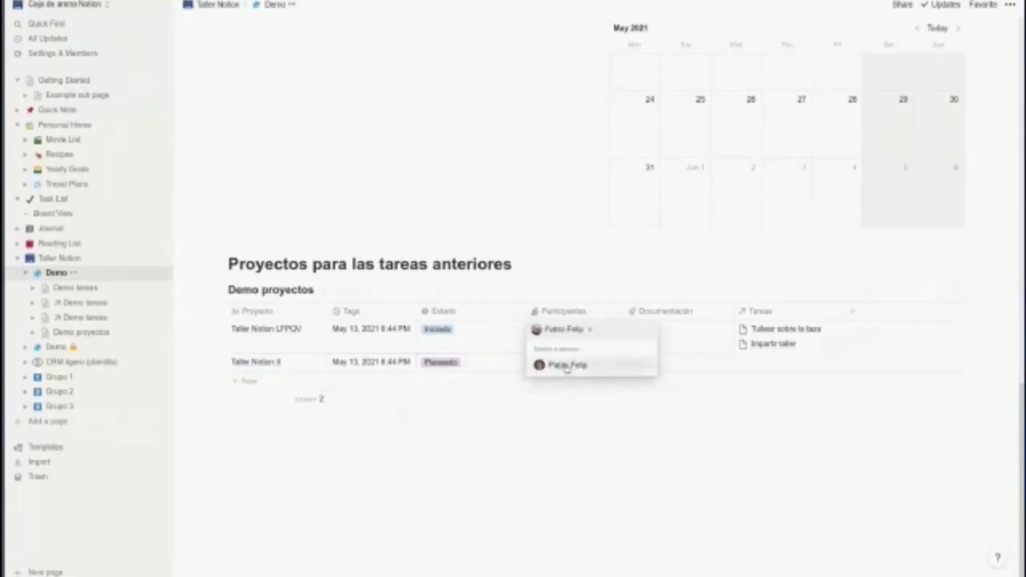
click(565, 362)
key(Escape)
click(559, 362)
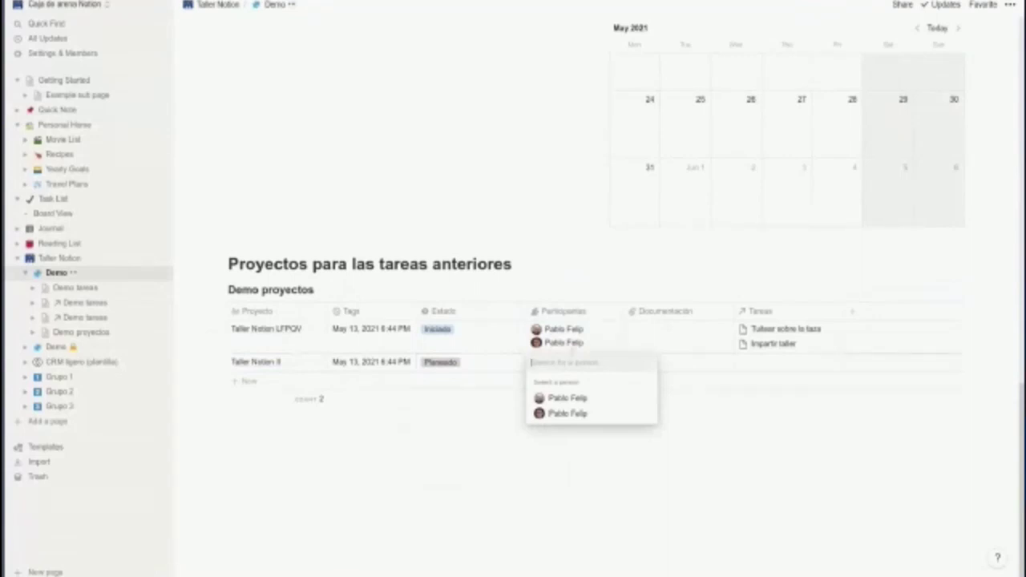
click(565, 398)
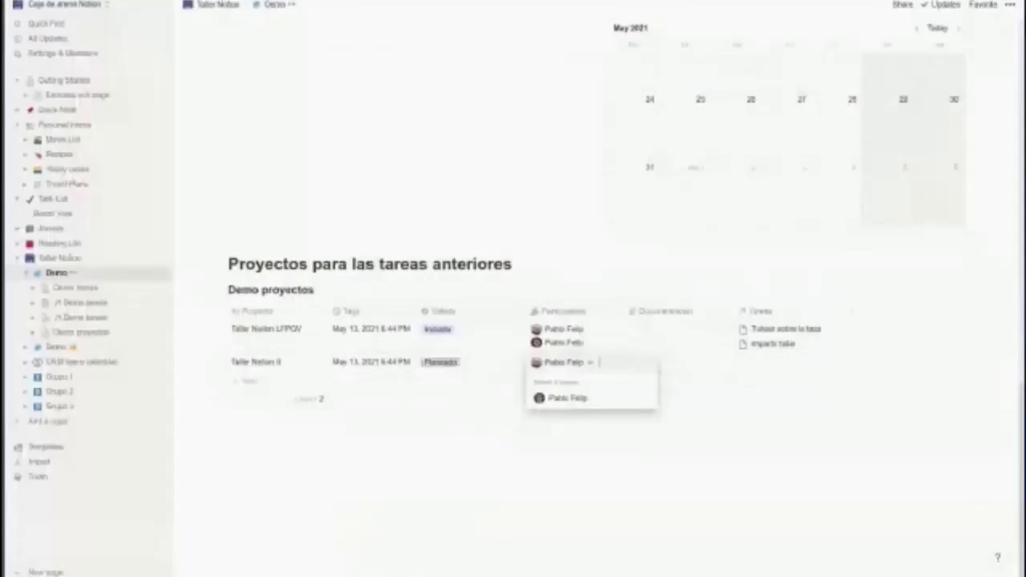
click(666, 334)
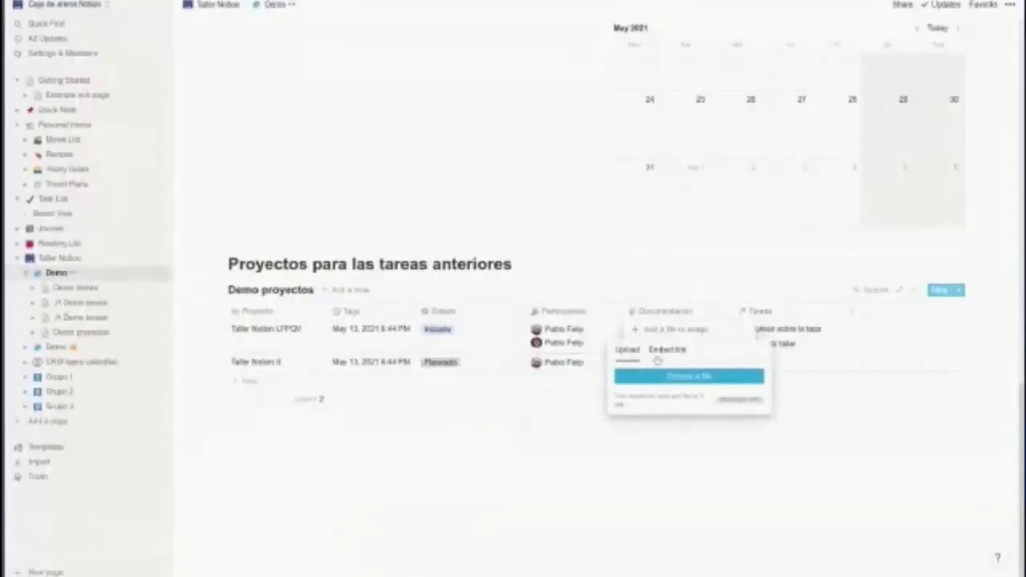
click(666, 350)
text(https://www.geg.es/)
key(Return)
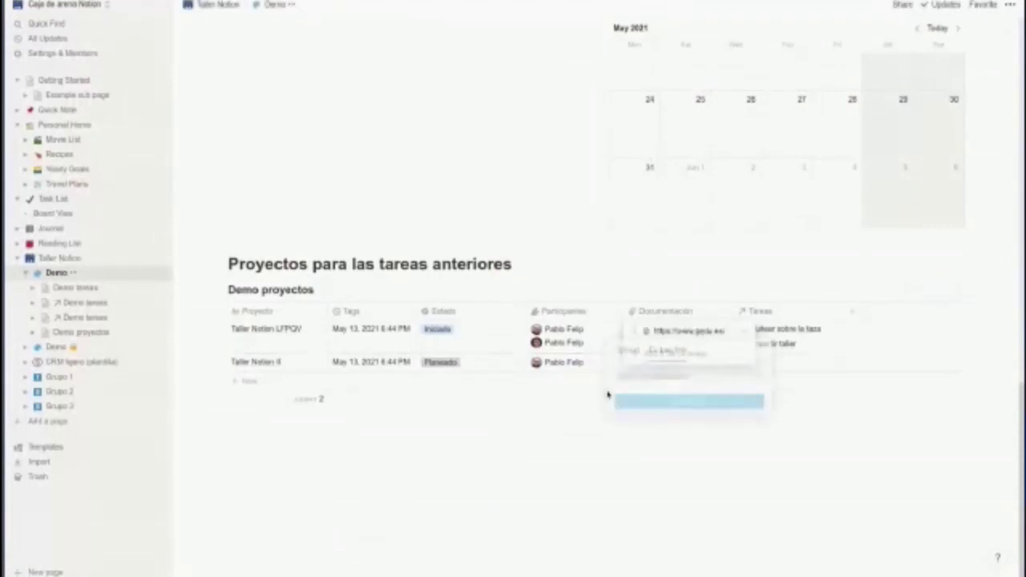
click(661, 354)
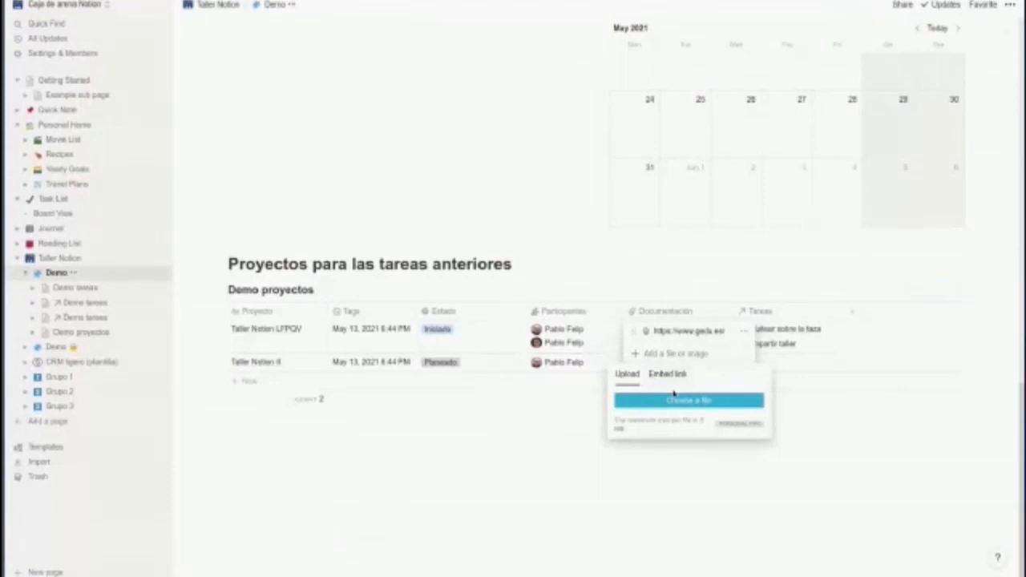
click(674, 399)
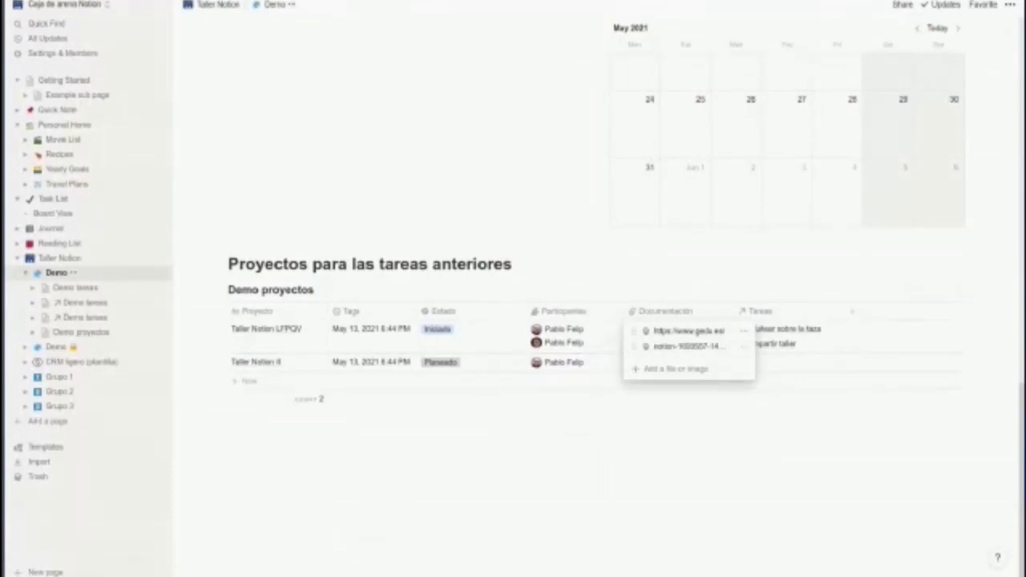
key(Escape)
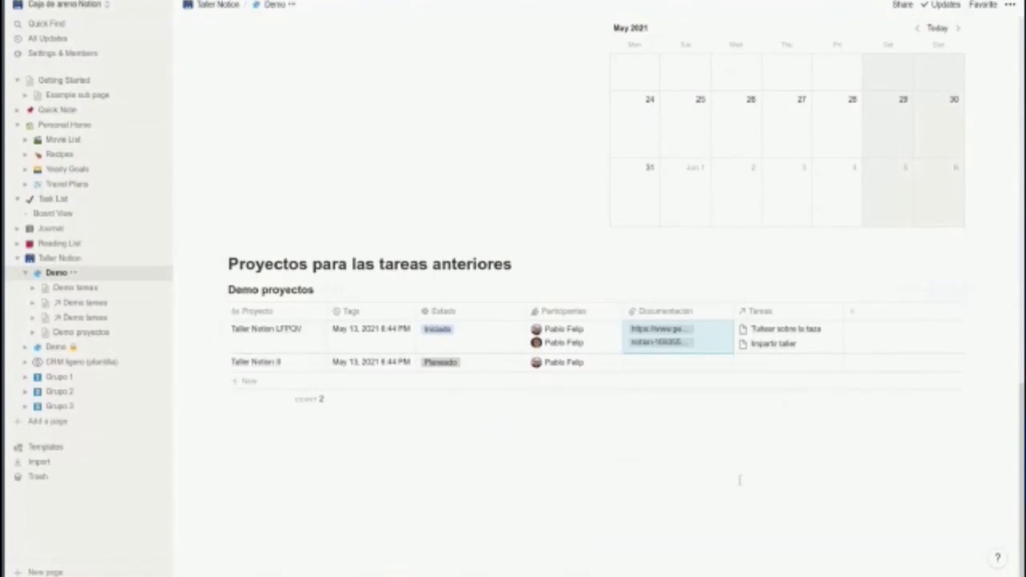
scroll(736, 458, down, 1)
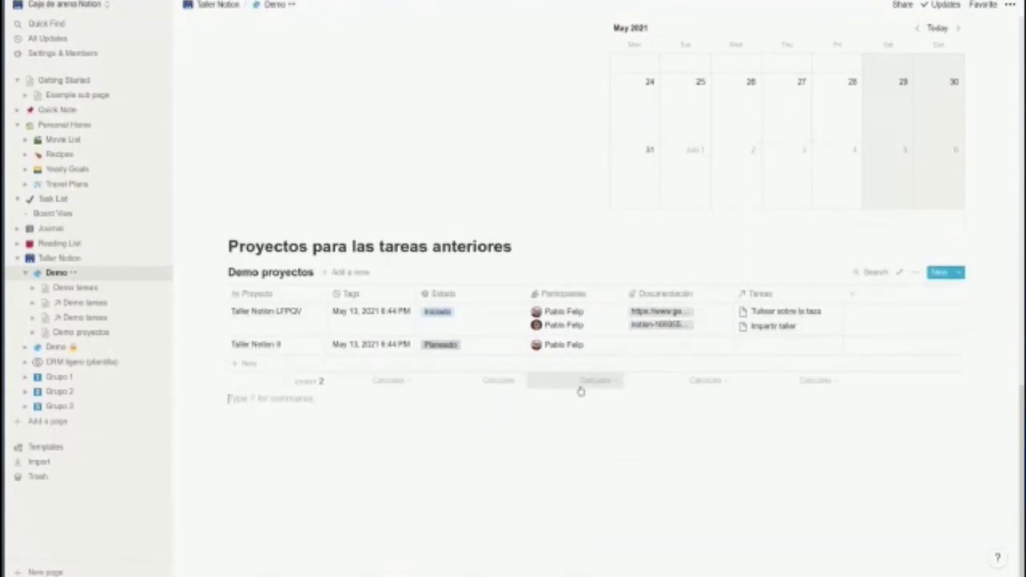
scroll(591, 376, up, 10)
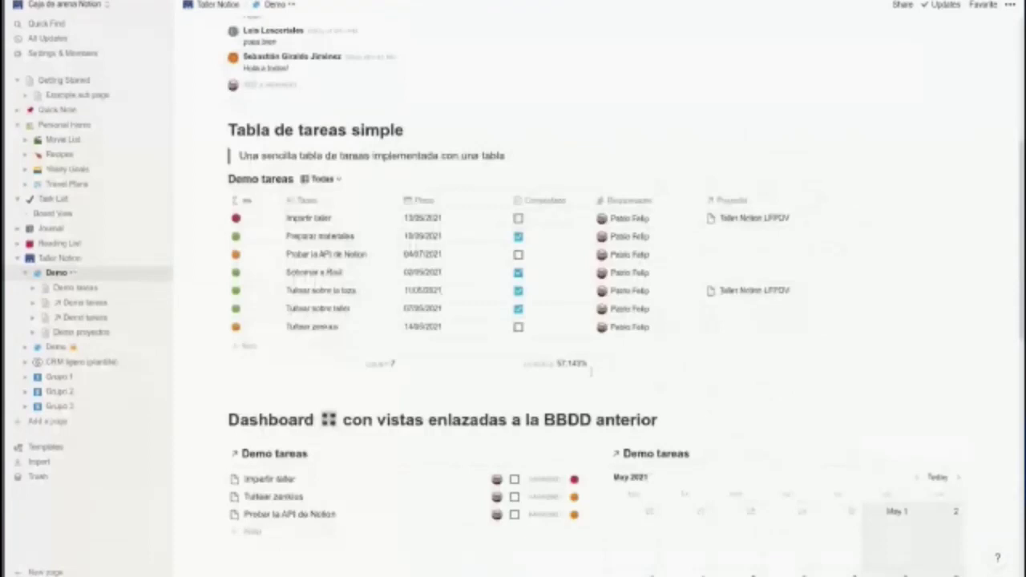
scroll(591, 369, up, 5)
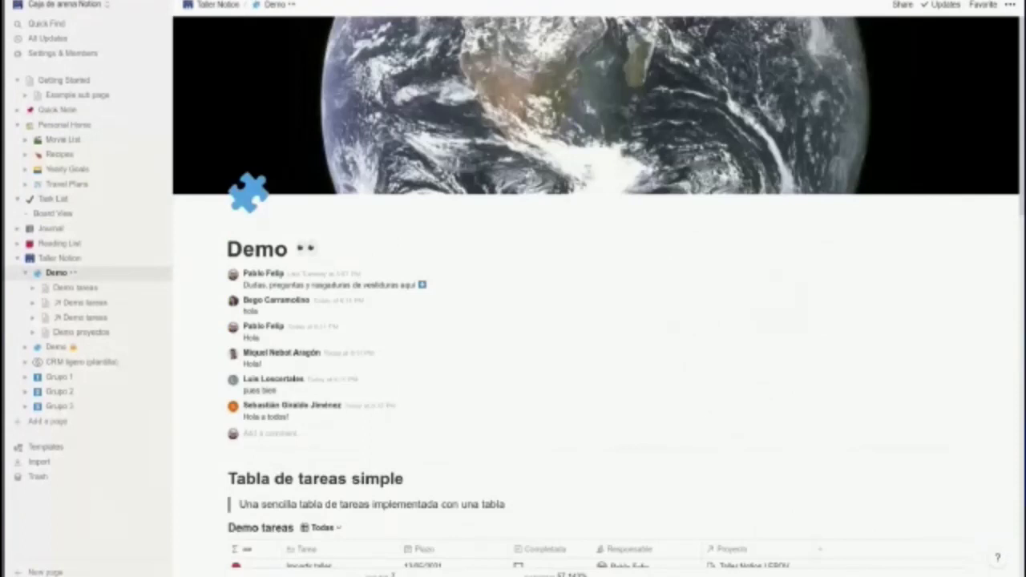
scroll(747, 191, down, 5)
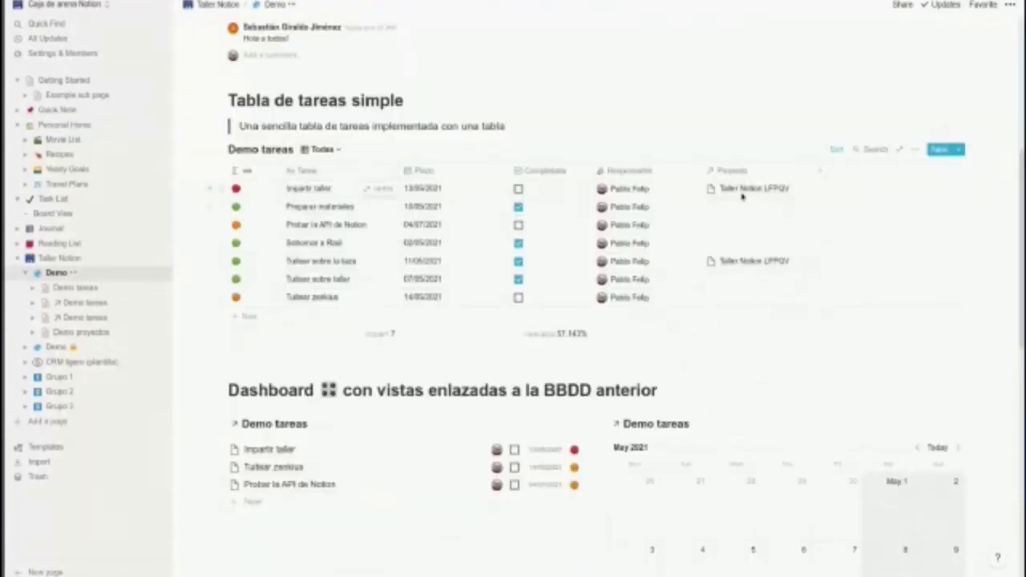
click(747, 191)
key(Escape)
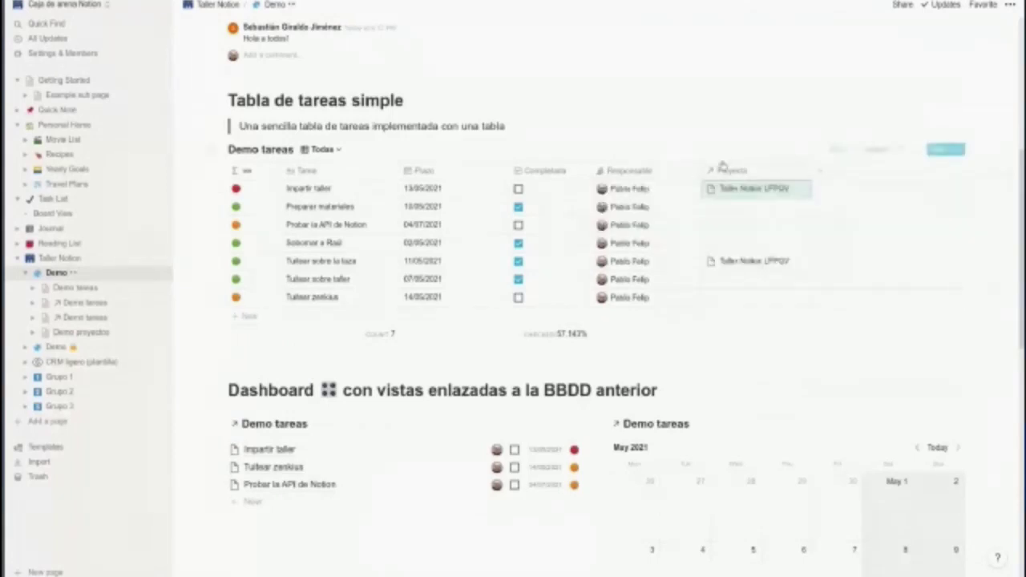
click(719, 211)
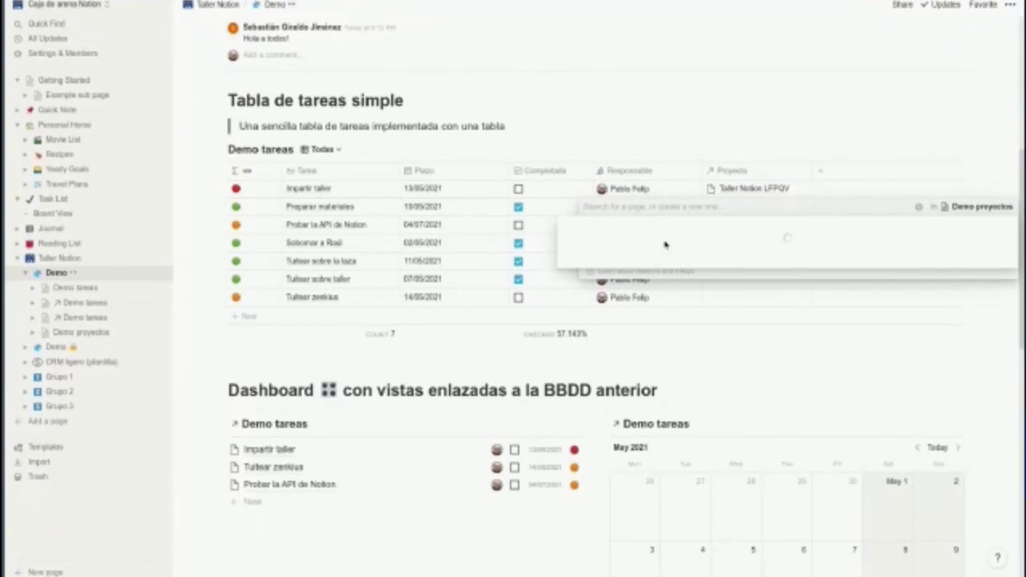
click(782, 121)
click(724, 210)
click(753, 137)
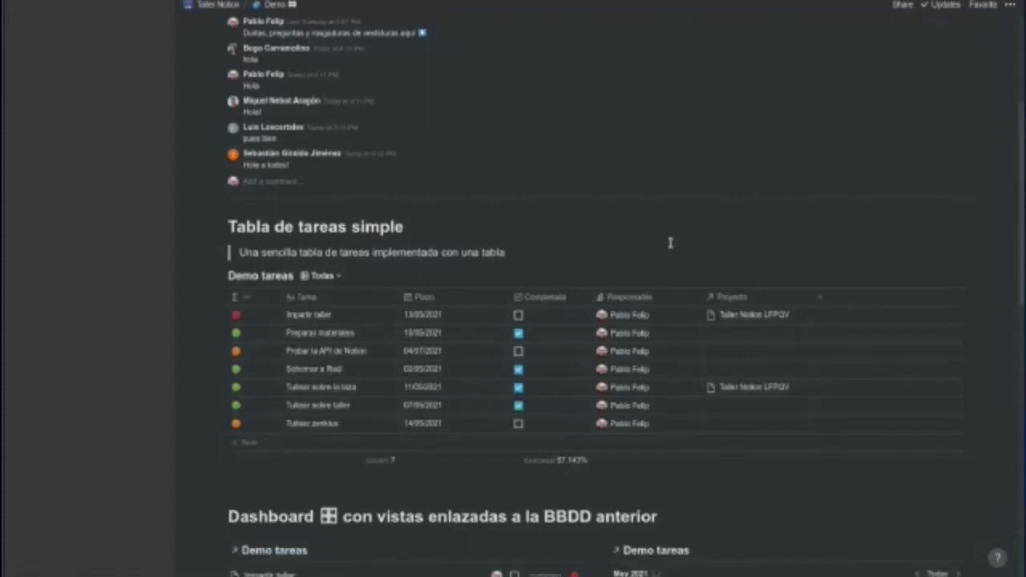
- Restore the light theme and link the task Preparar materiales in Demo tareas to the project Taller Notion LFPQV
key(ctrl+shift+l)
scroll(641, 272, down, 1)
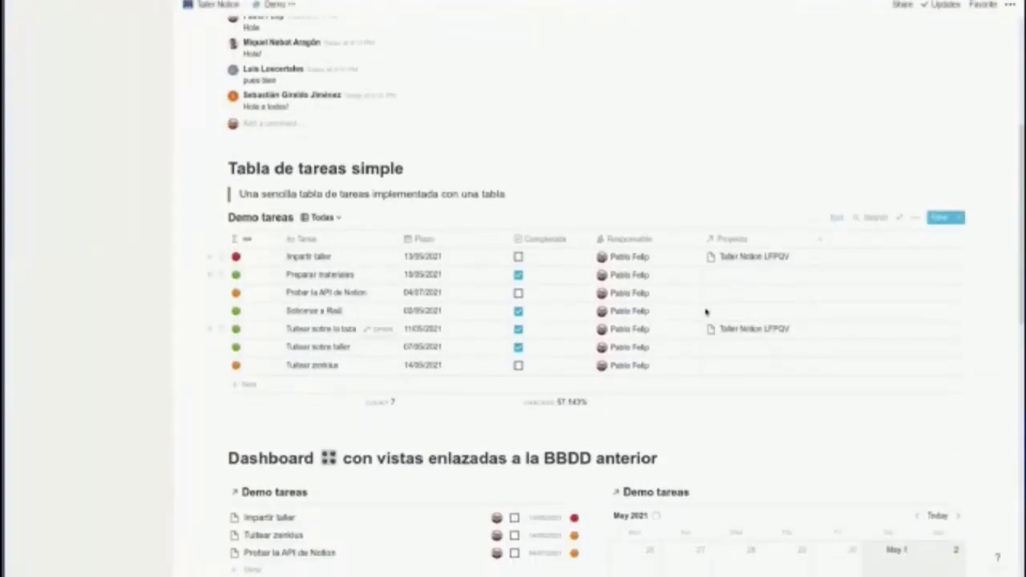
click(734, 273)
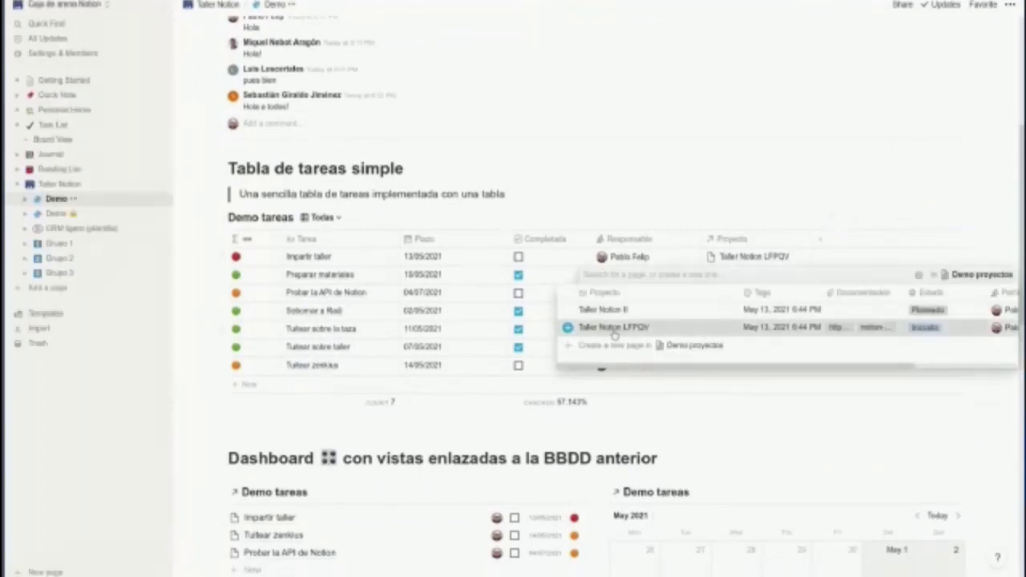
click(614, 328)
click(746, 166)
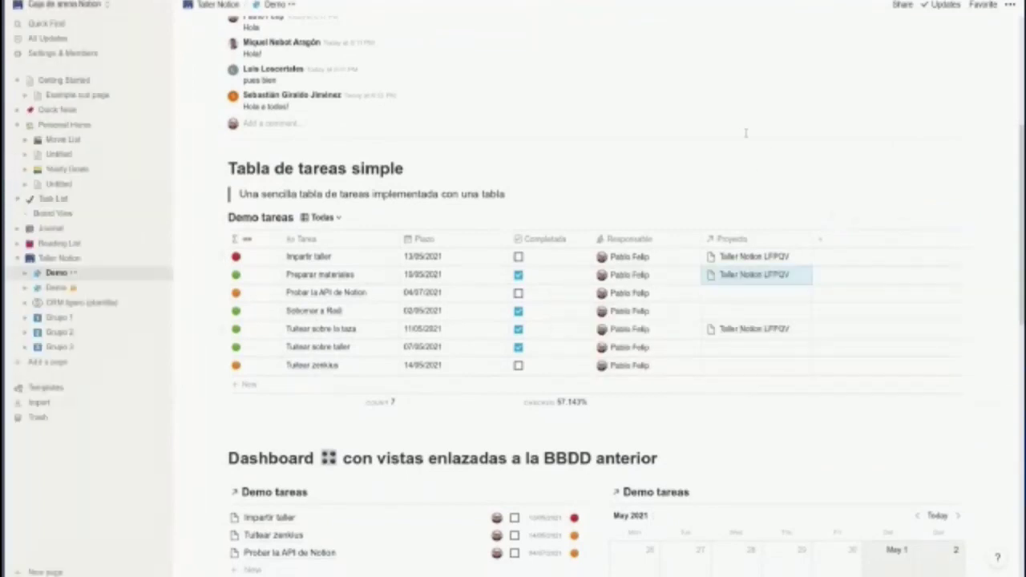
- Open the Proyecto relation choices for the task Probar la API de Notion in Demo tareas
click(733, 293)
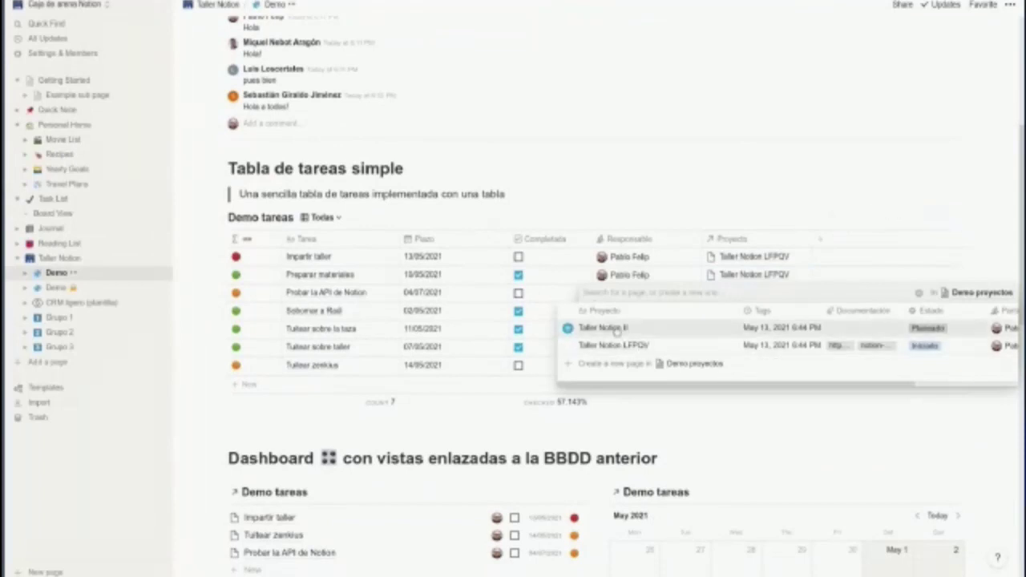
- In the task table, link "Probar la API de Notion" to project Taller Notion II and the two tasks below it to Taller Notion LFPQV
click(603, 328)
key(Escape)
click(720, 313)
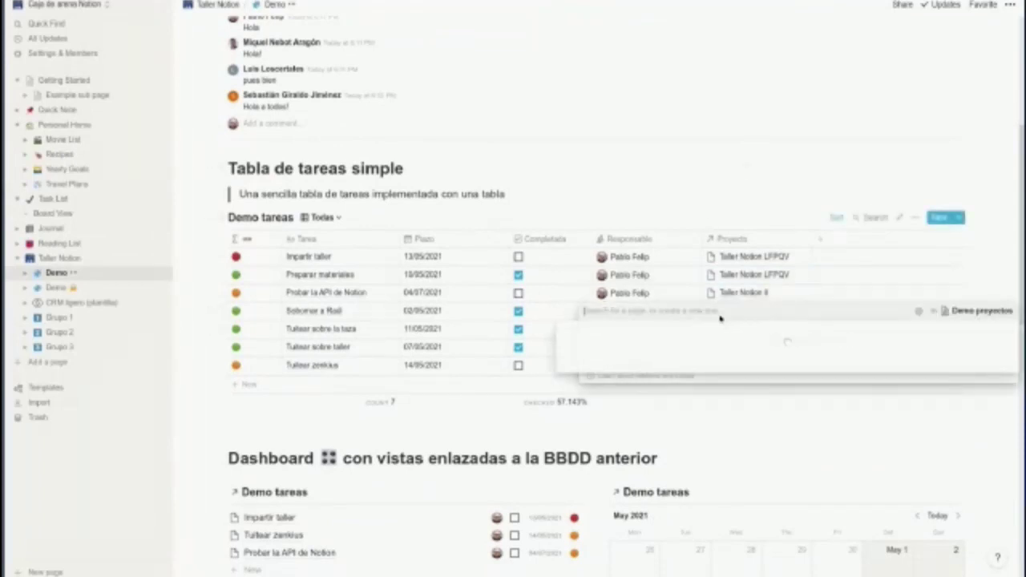
click(617, 361)
key(Escape)
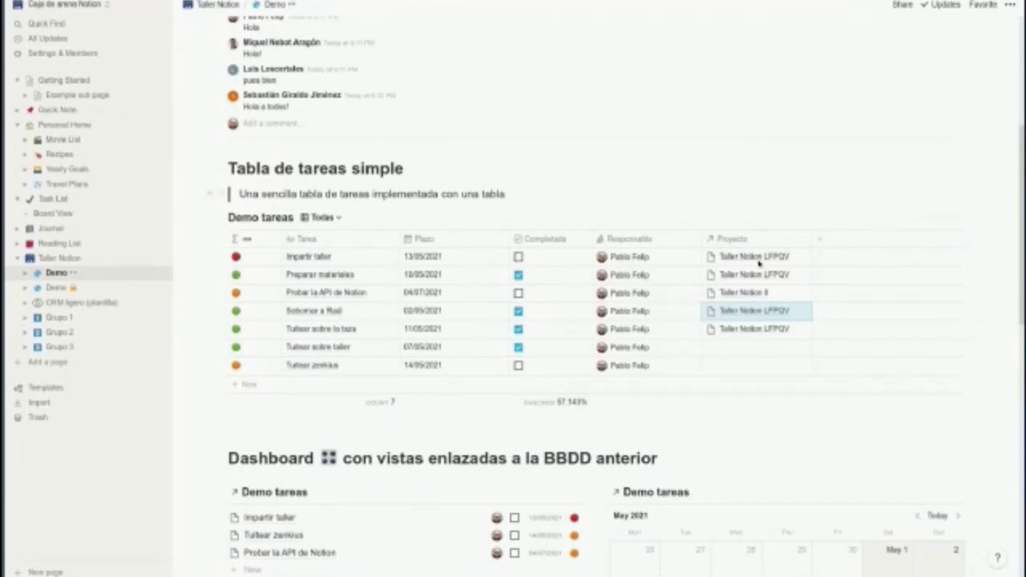
- Link the tasks "Tuitear sobre taller" and "Tuitear zenkius" to the project Taller Notion LFPQV
click(737, 347)
click(621, 400)
key(Escape)
click(729, 365)
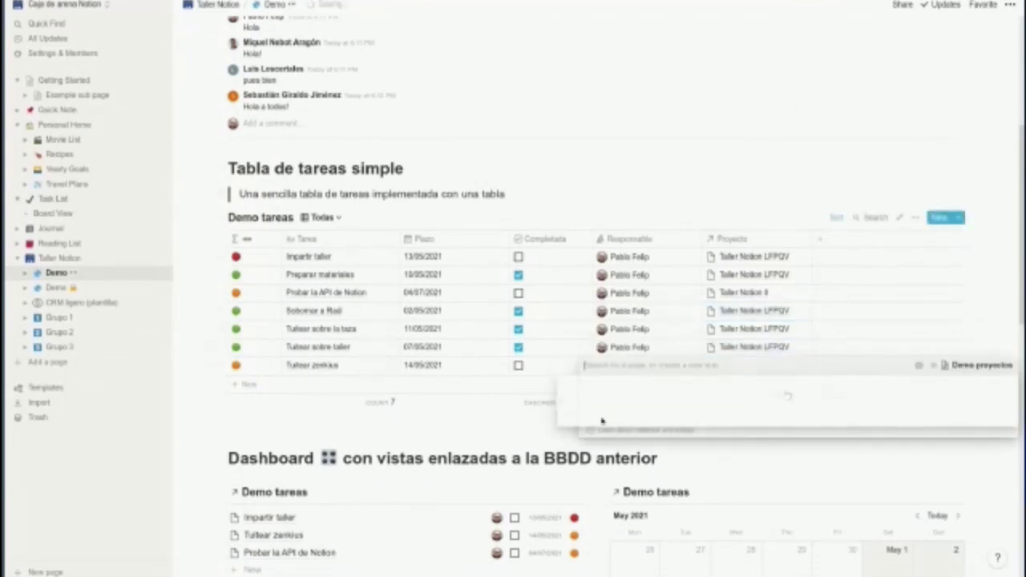
click(625, 419)
key(Escape)
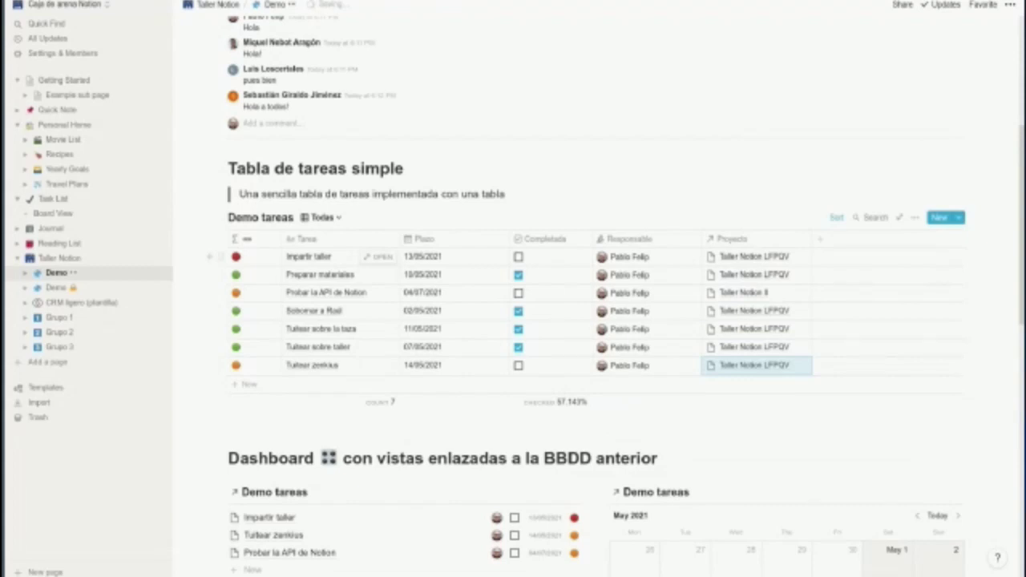
- Add Taller Notion II as a second project of the task "Tuitear zenkius" and remove it again
click(739, 367)
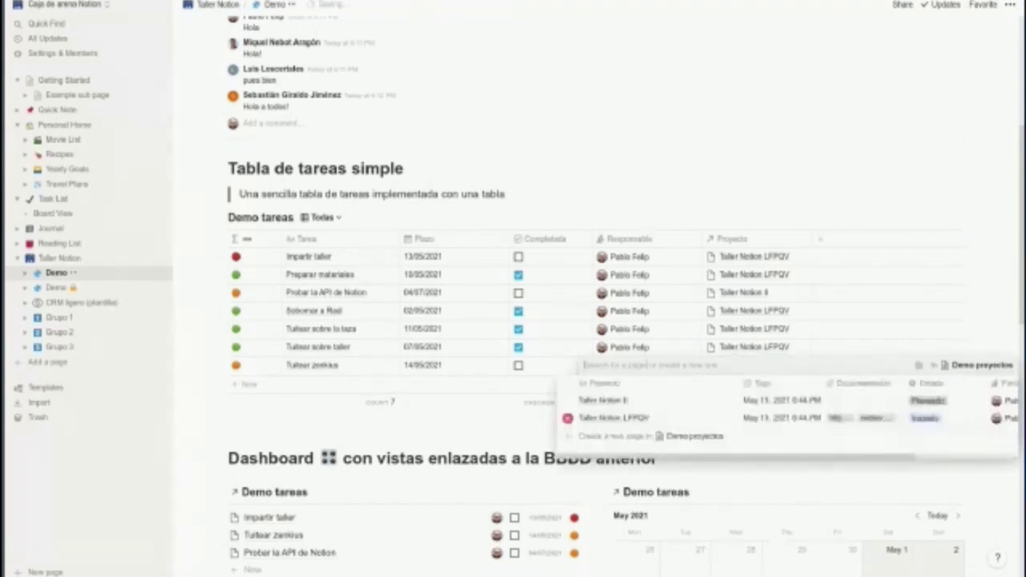
click(609, 399)
click(744, 129)
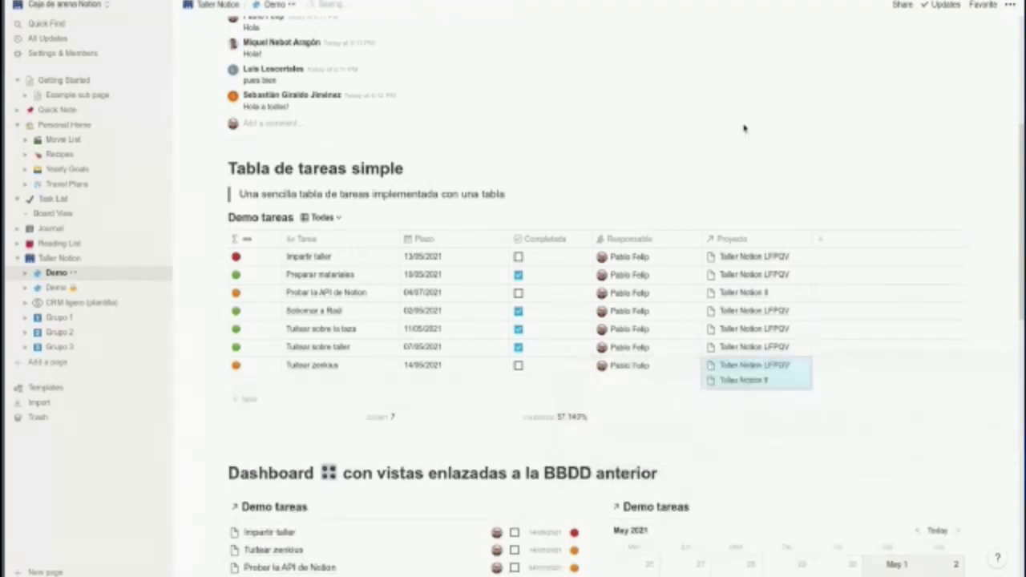
click(784, 382)
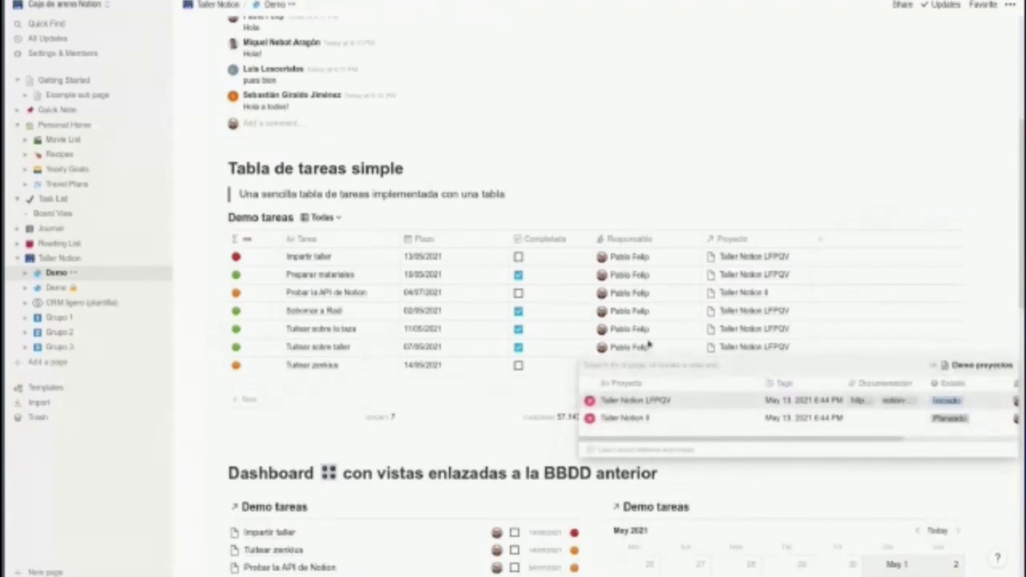
click(591, 418)
click(731, 136)
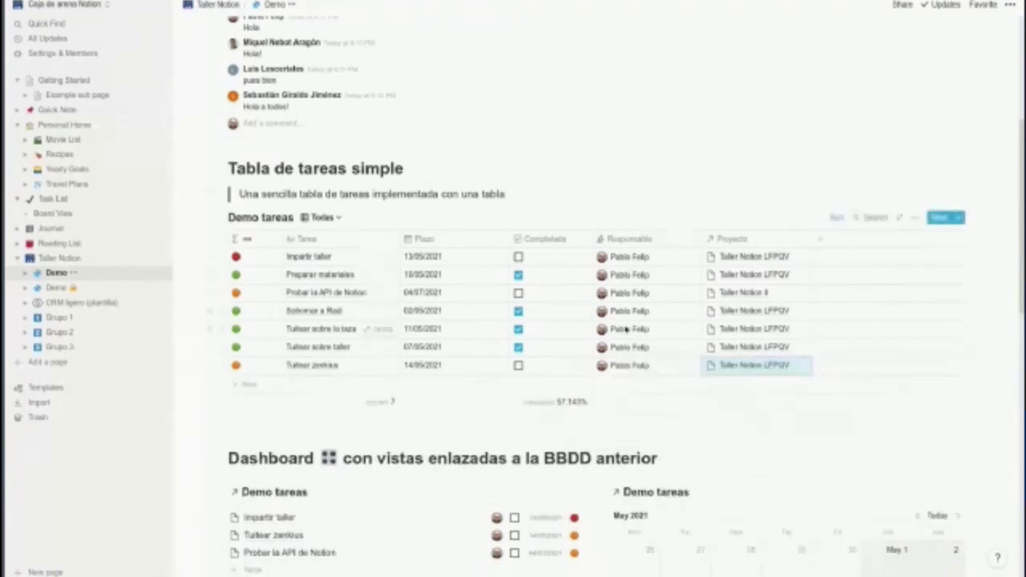
- Narrow the Documentación and Estado columns of the Demo proyectos table
scroll(384, 329, down, 3)
scroll(625, 329, down, 14)
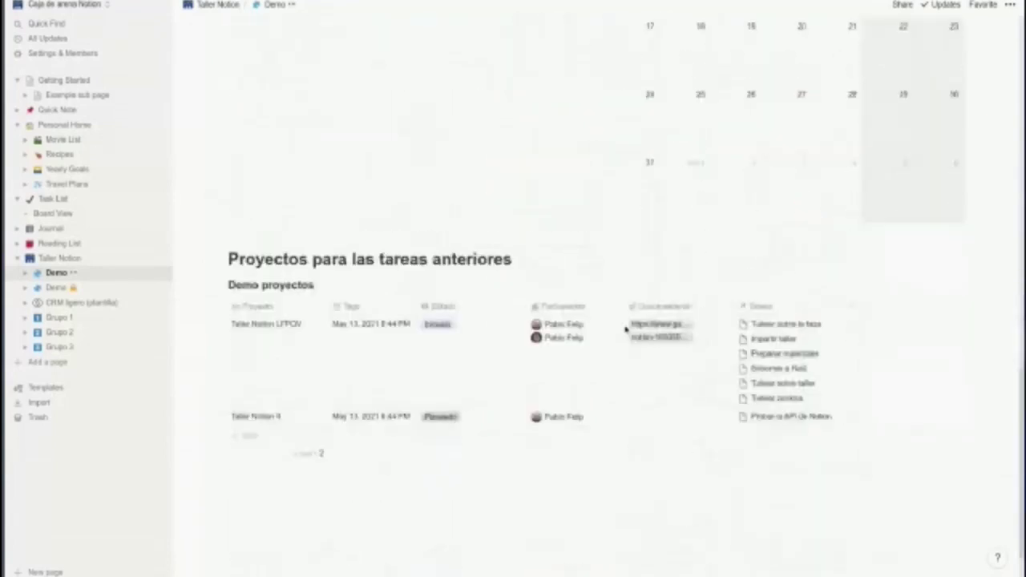
scroll(626, 328, down, 2)
drag(731, 235, 704, 236)
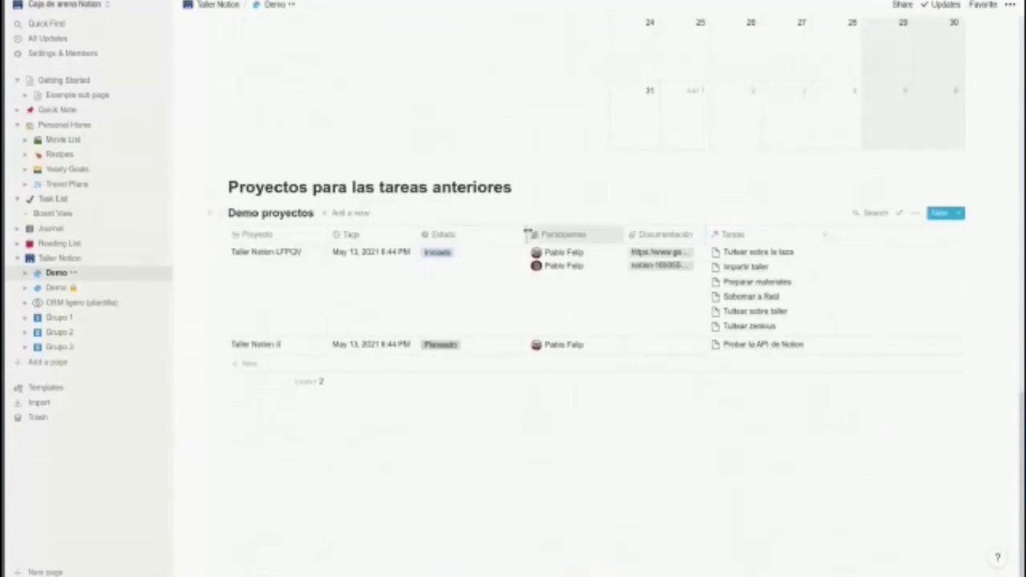
drag(527, 234, 473, 234)
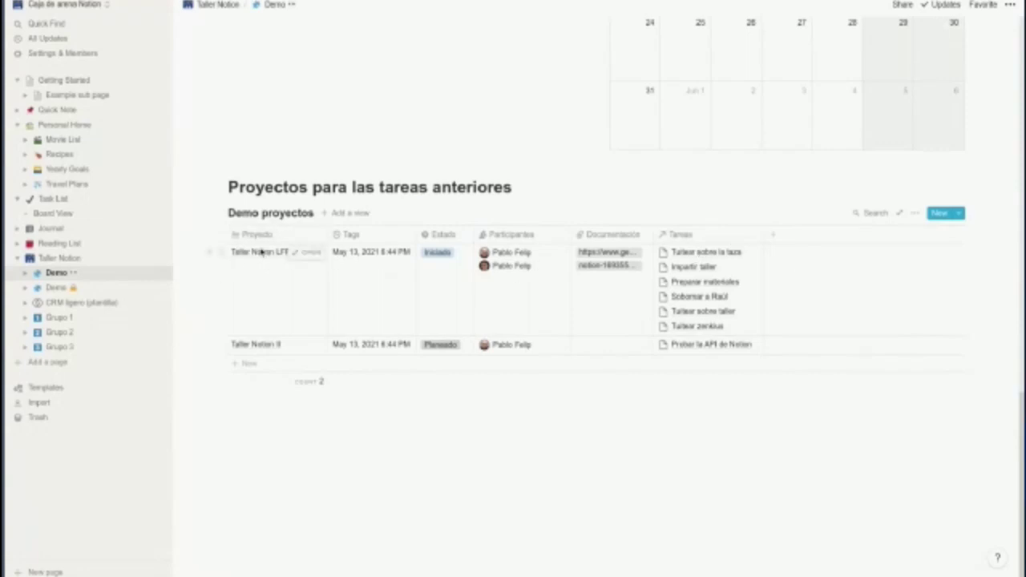
click(265, 276)
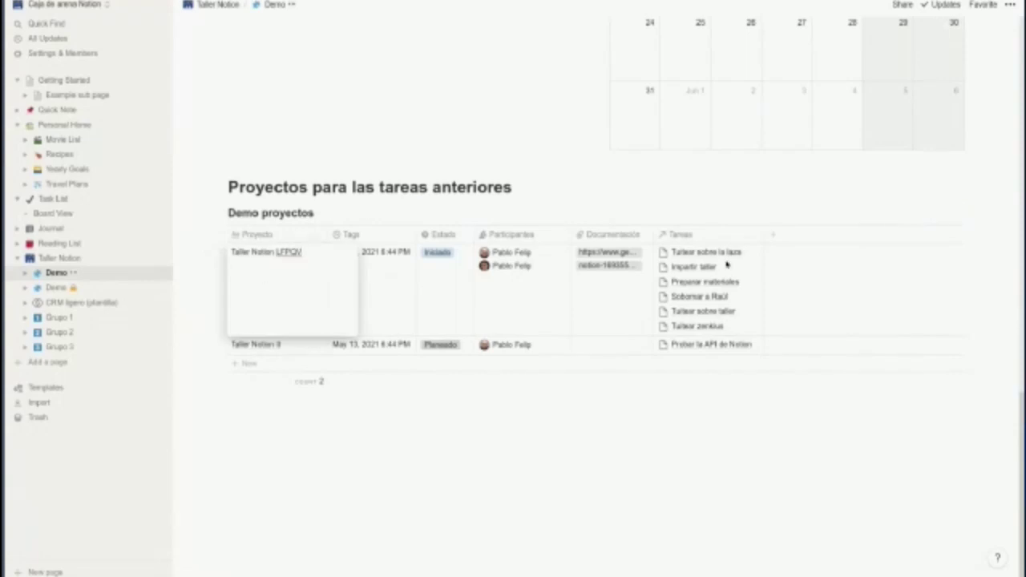
key(Escape)
- Hide the Tareas column of the Demo proyectos table and try its visibility switch in the view's properties, leaving it hidden
click(681, 234)
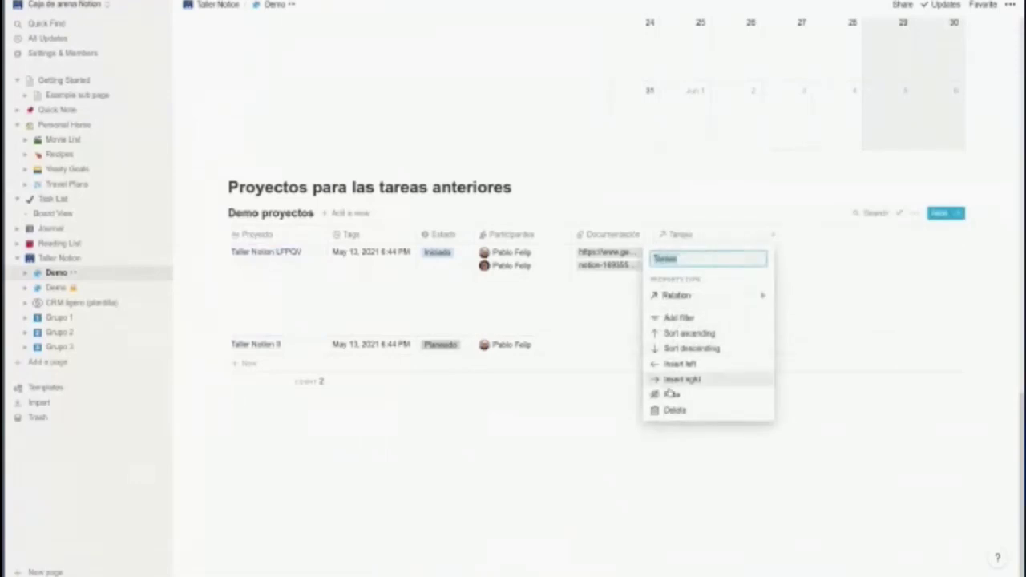
click(671, 394)
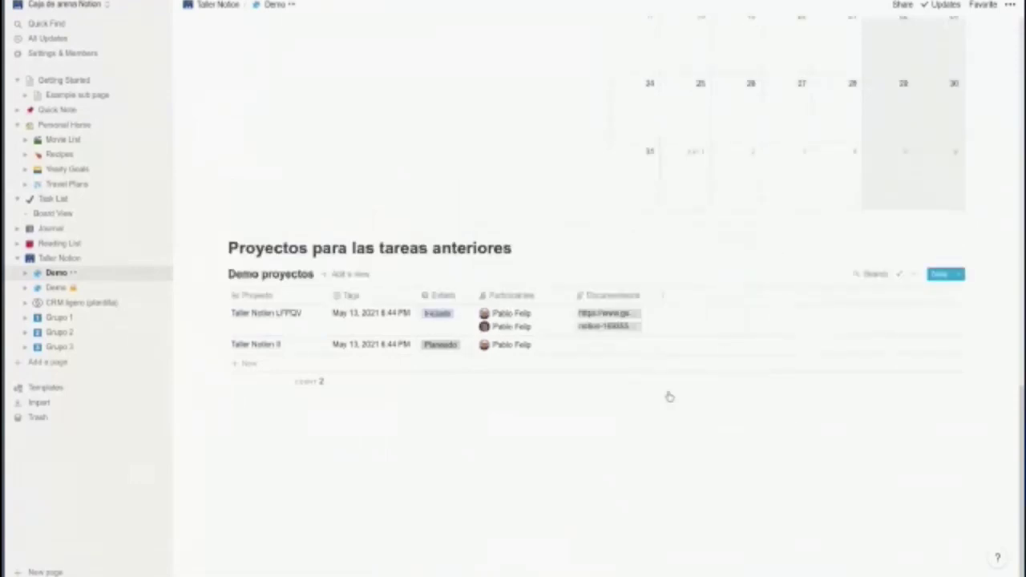
click(912, 274)
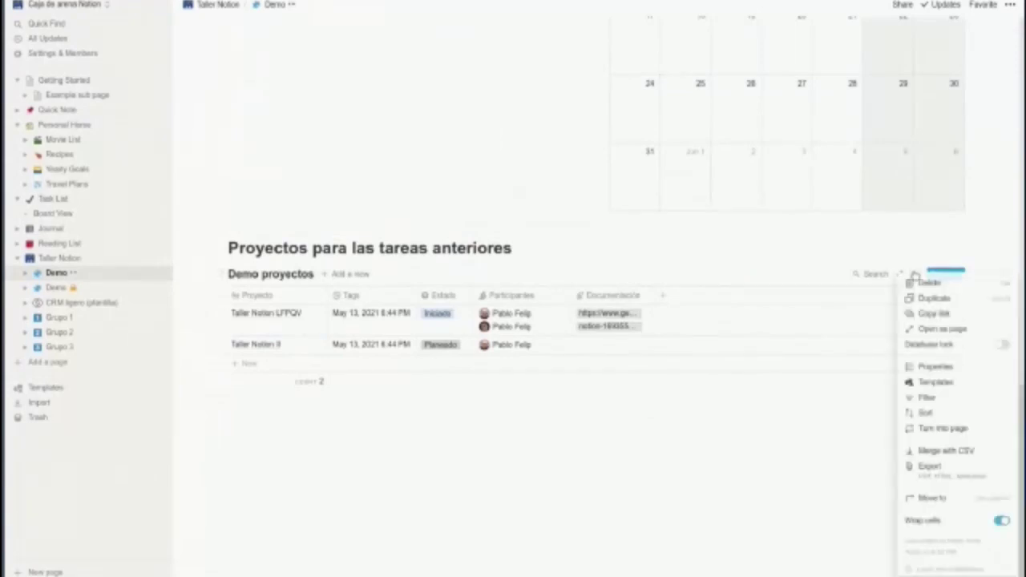
click(935, 366)
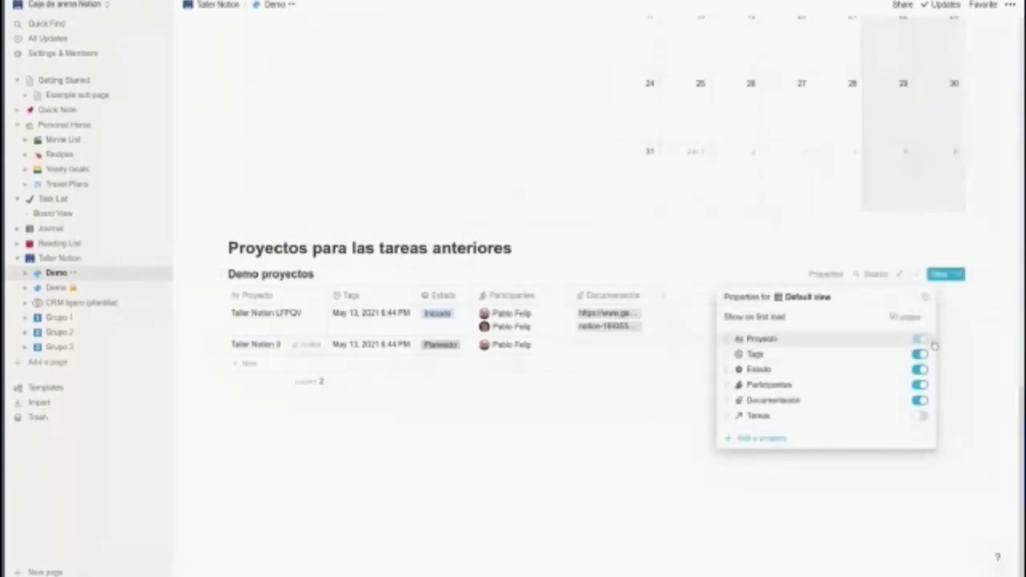
click(921, 416)
click(921, 416)
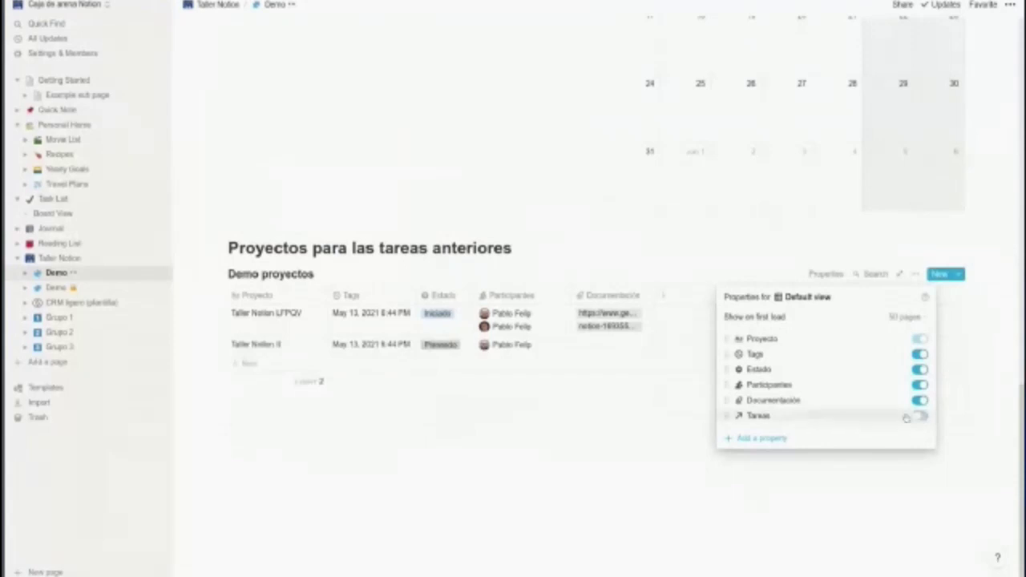
click(625, 514)
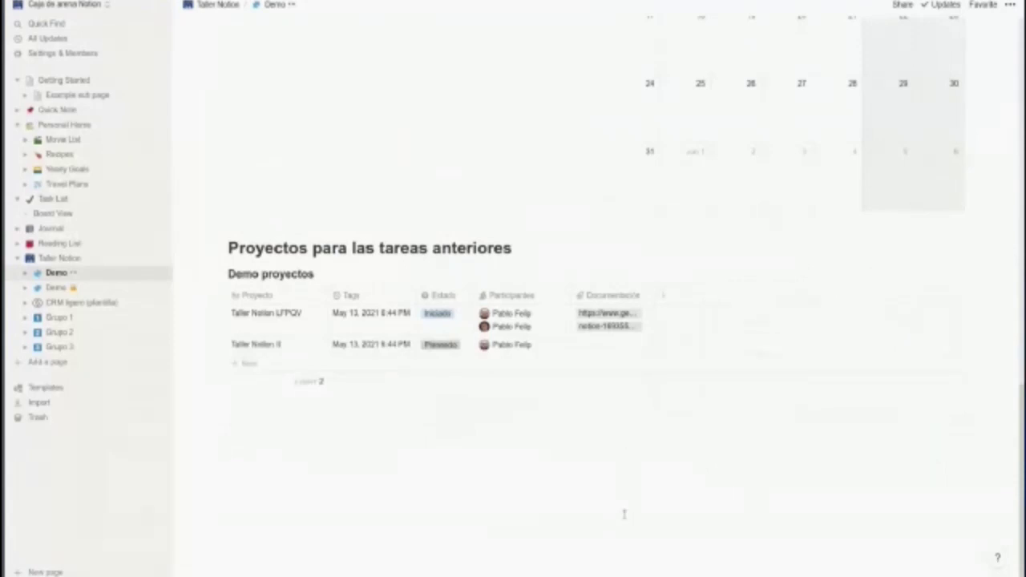
- Narrow the Participantes column and add a new Rollup column after Documentación in the Demo proyectos table
drag(567, 302, 548, 291)
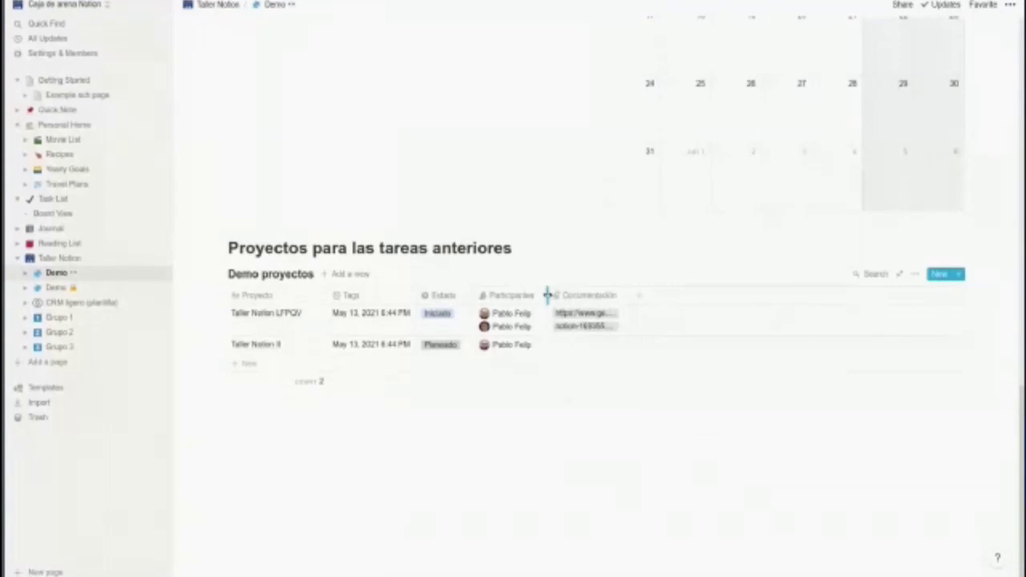
click(638, 296)
mouse_move(645, 356)
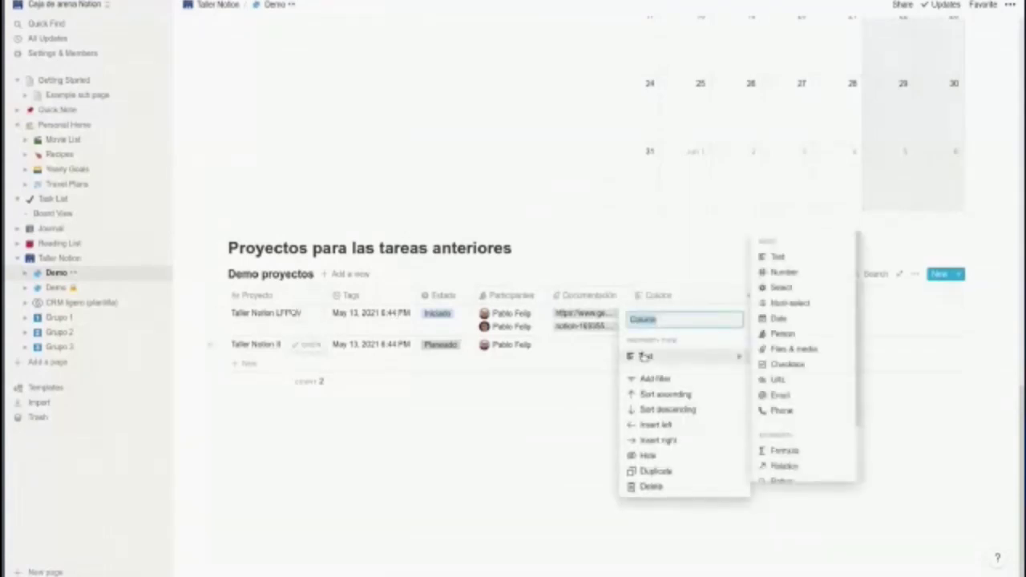
scroll(765, 368, down, 2)
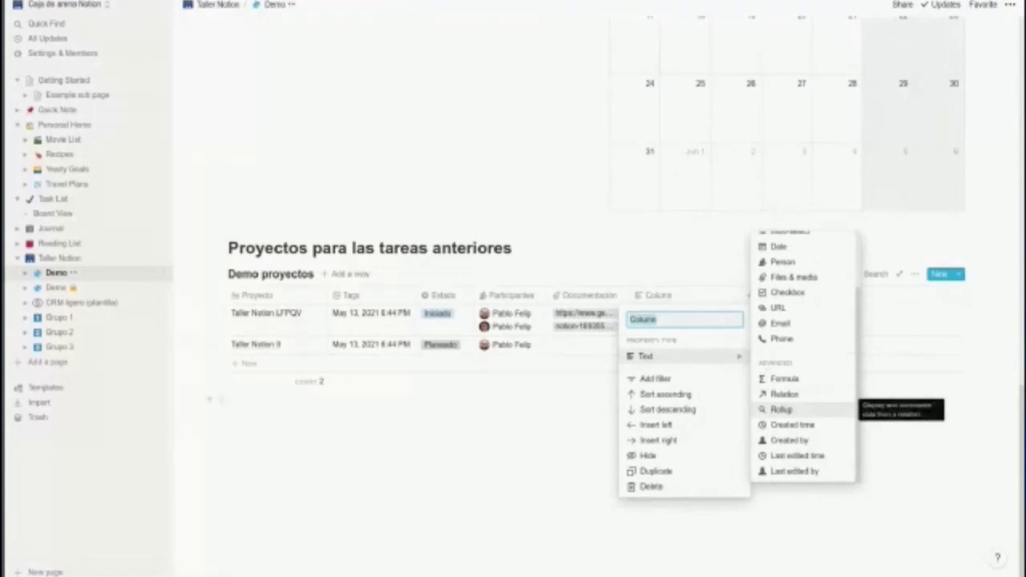
click(781, 408)
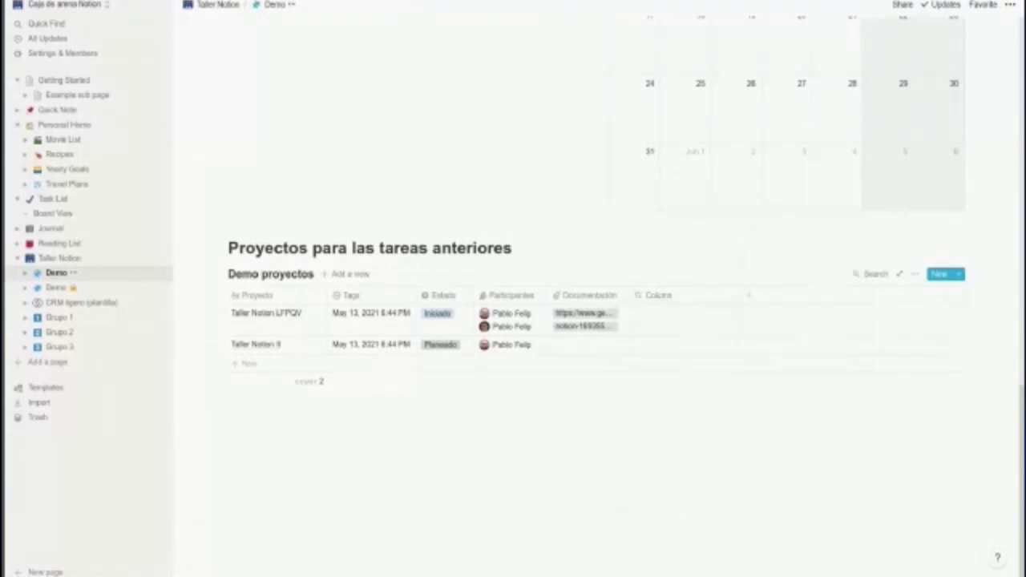
- Configure the rollup column to use the Tareas relation and display the tasks' coloured status formula property
click(649, 313)
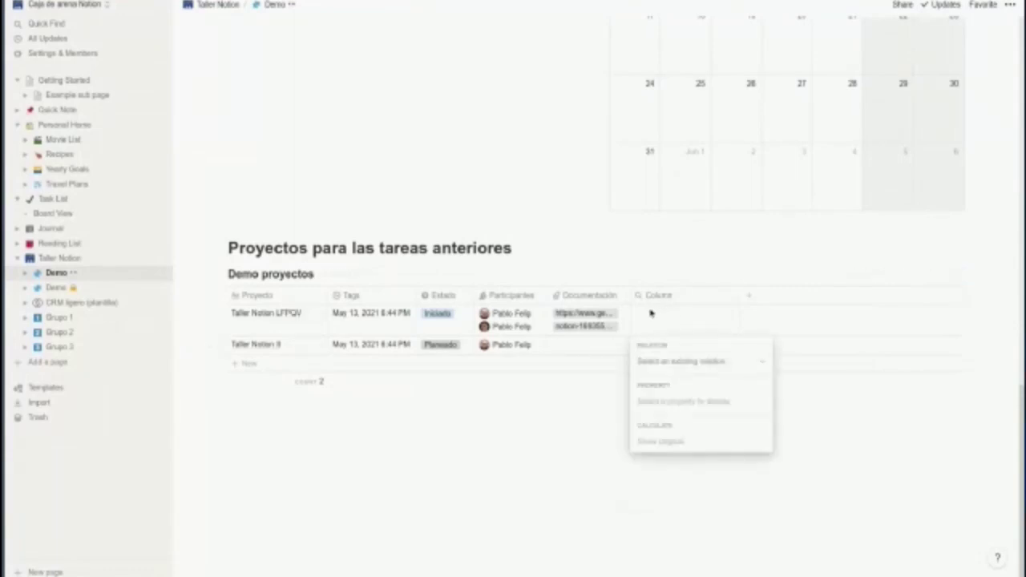
click(651, 362)
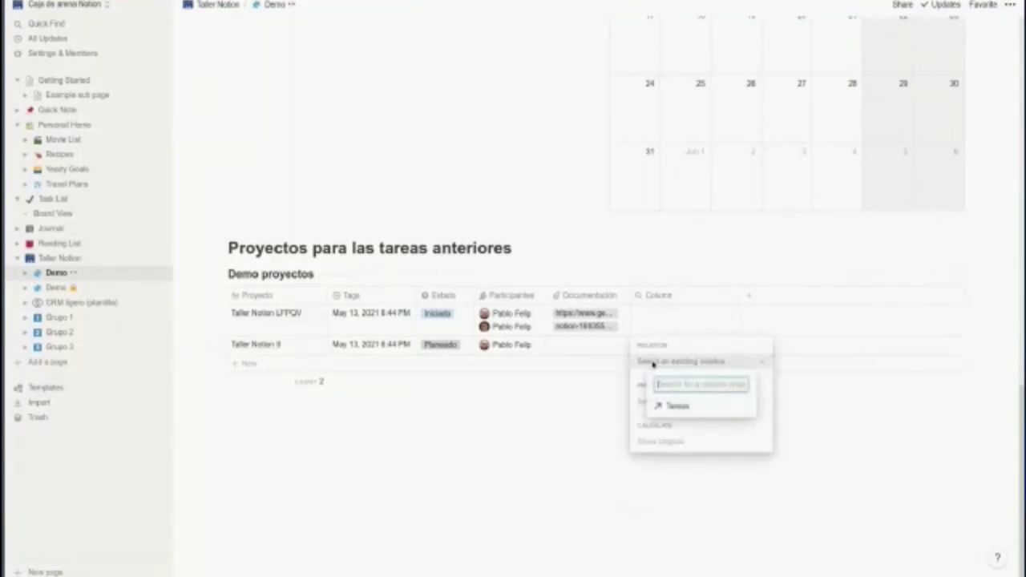
click(674, 405)
click(669, 405)
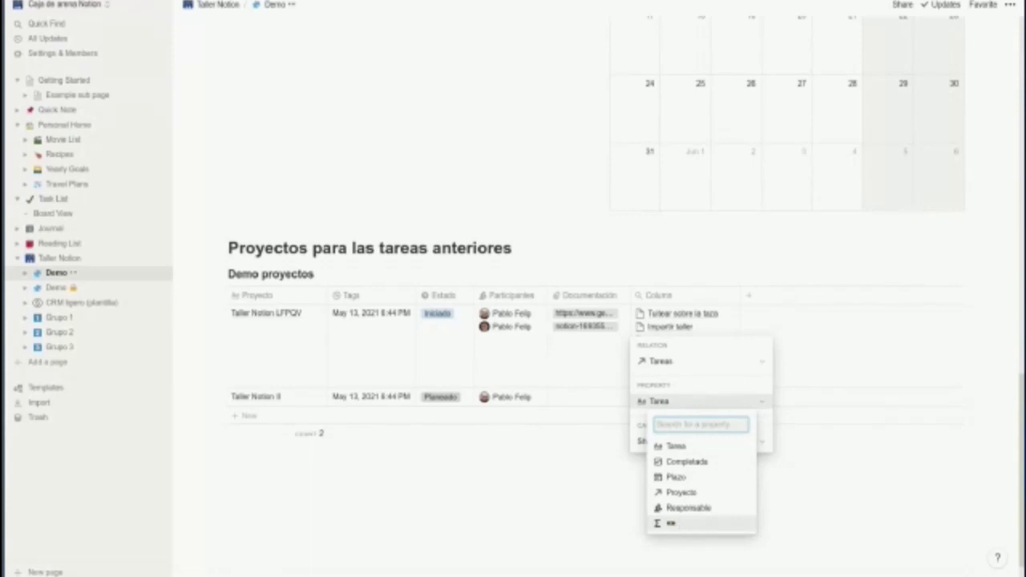
click(670, 522)
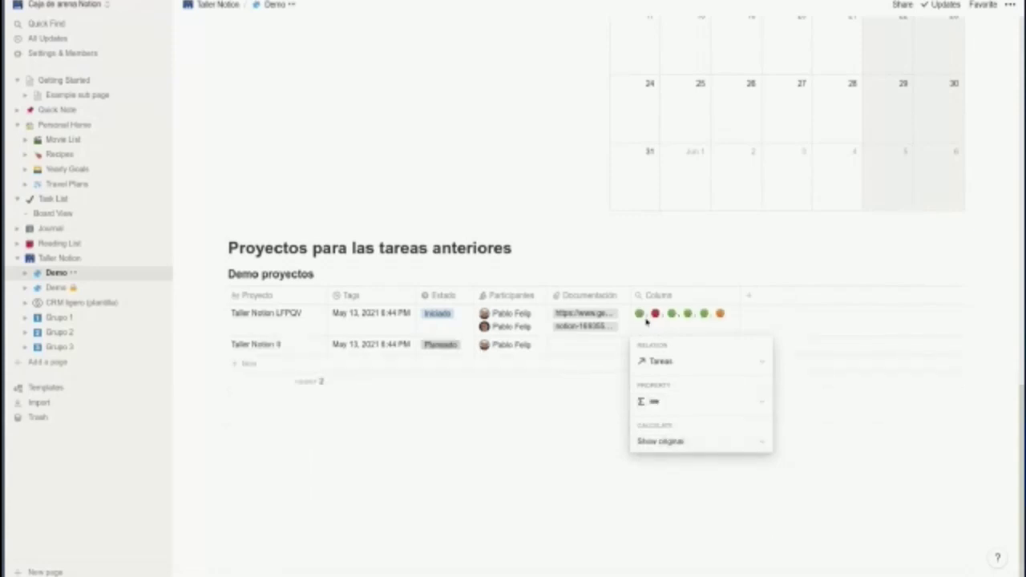
key(Escape)
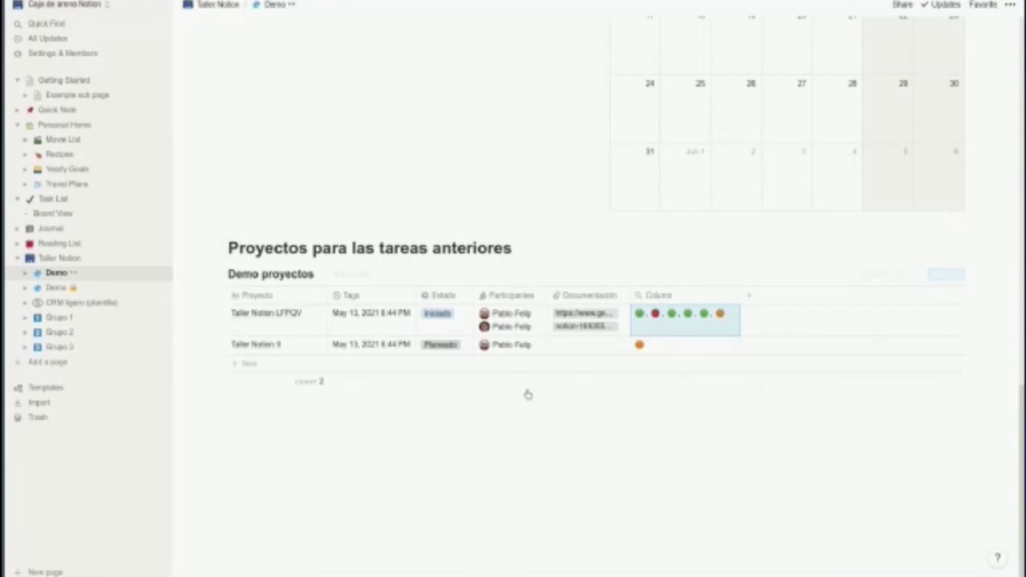
- Change the rollup's displayed property to Completada and compare it with the Completada column in the Demo tareas table
scroll(527, 394, up, 2)
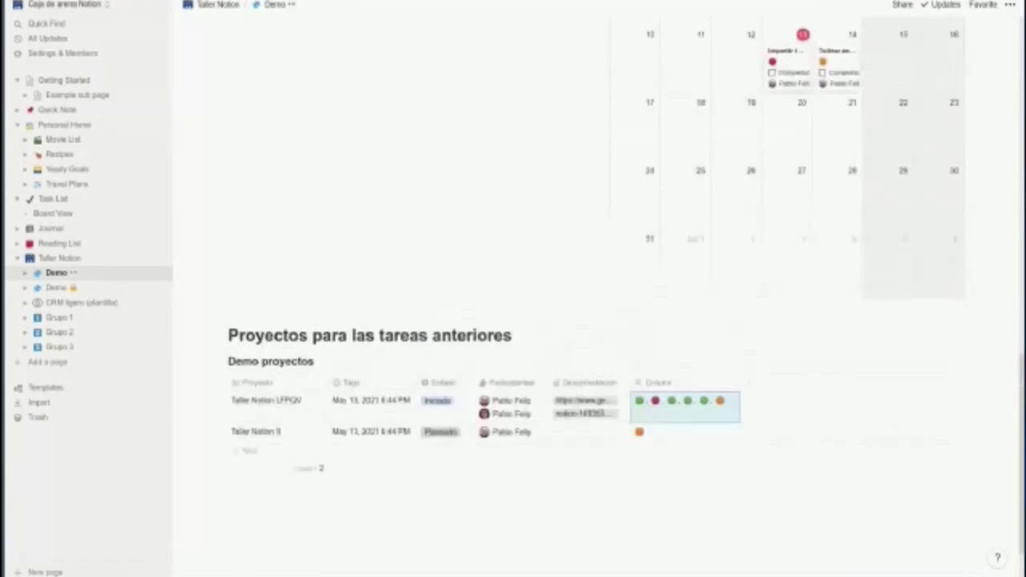
click(653, 402)
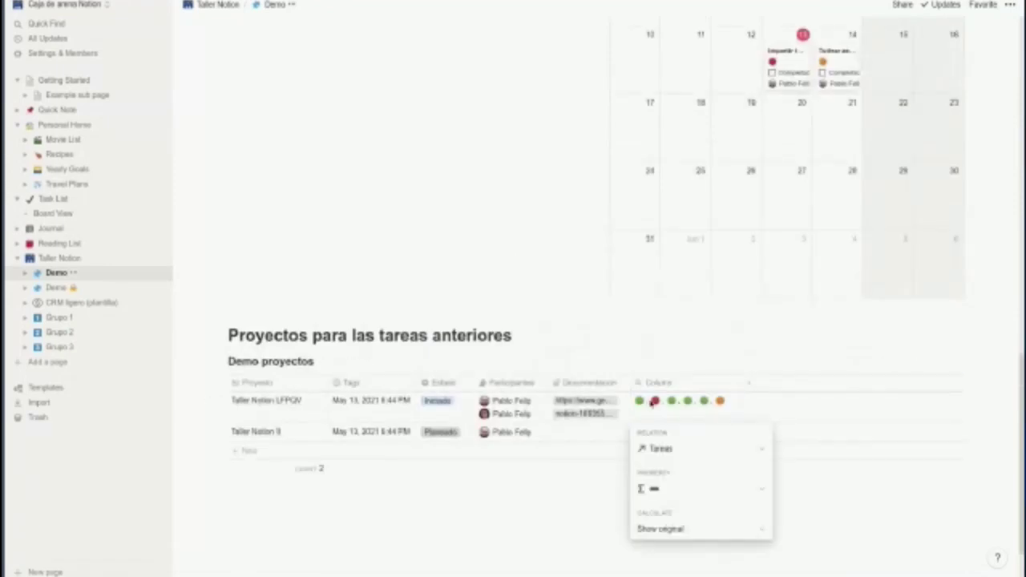
click(654, 489)
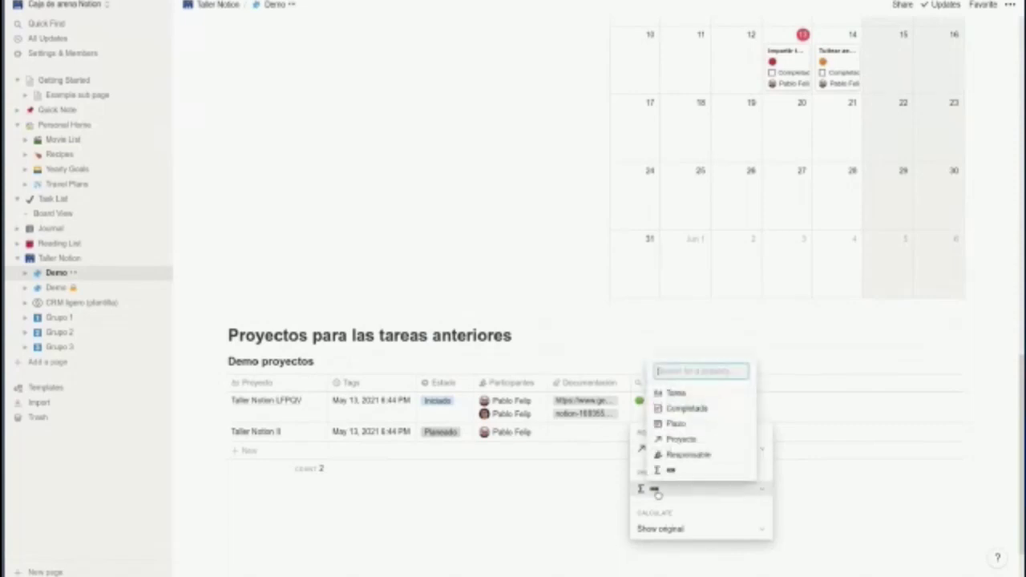
click(686, 408)
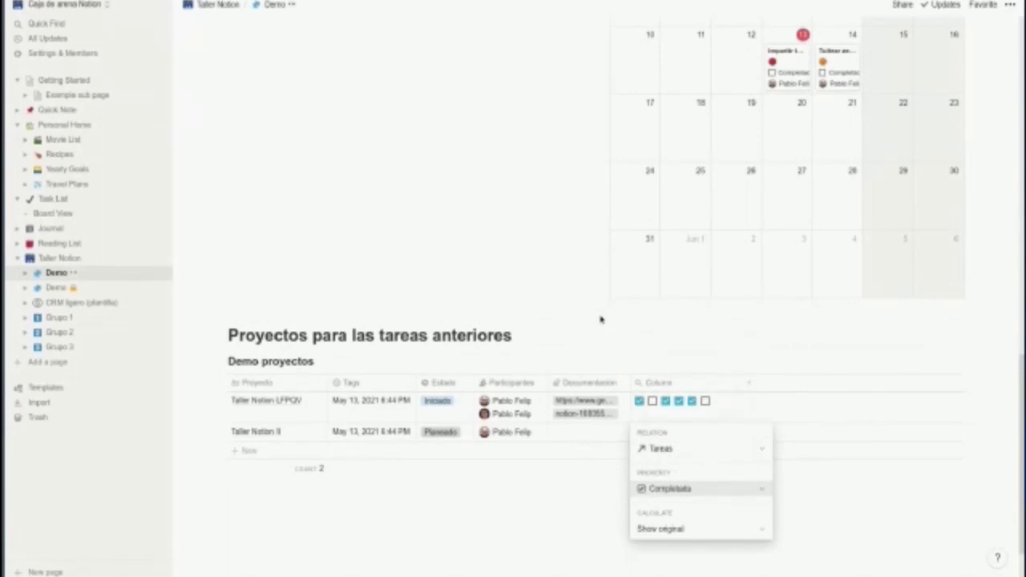
key(Escape)
click(662, 406)
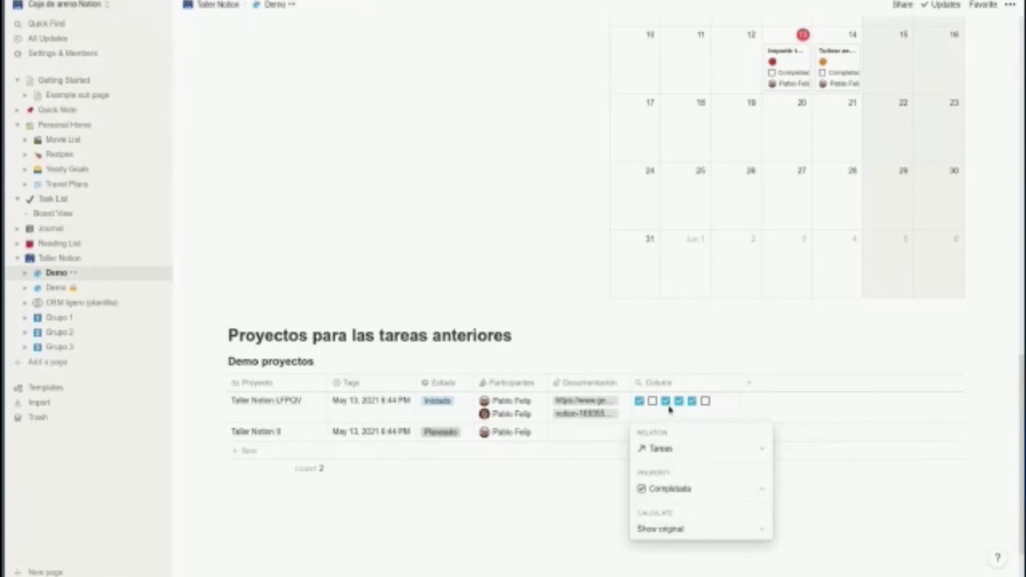
key(Escape)
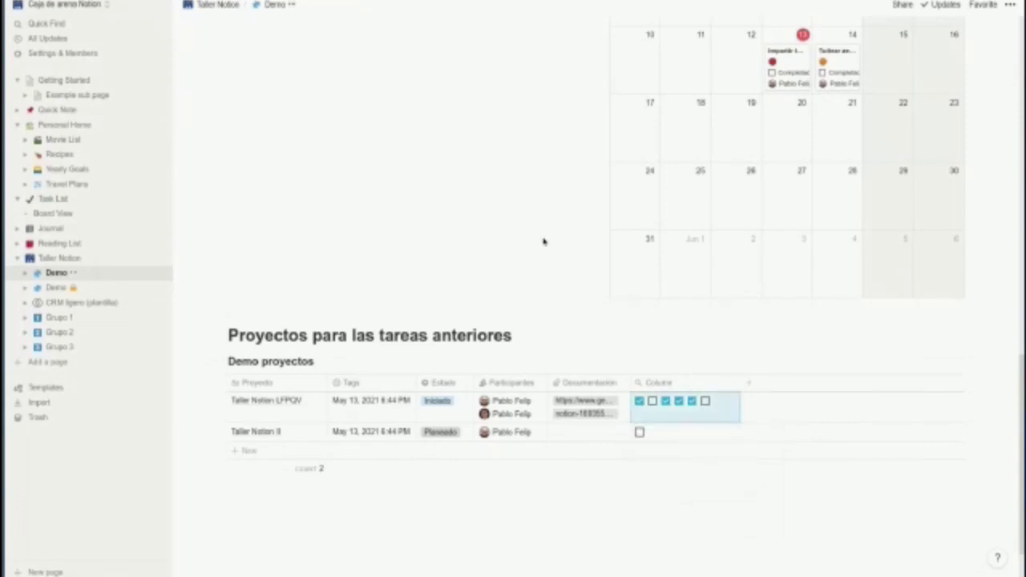
scroll(543, 242, up, 6)
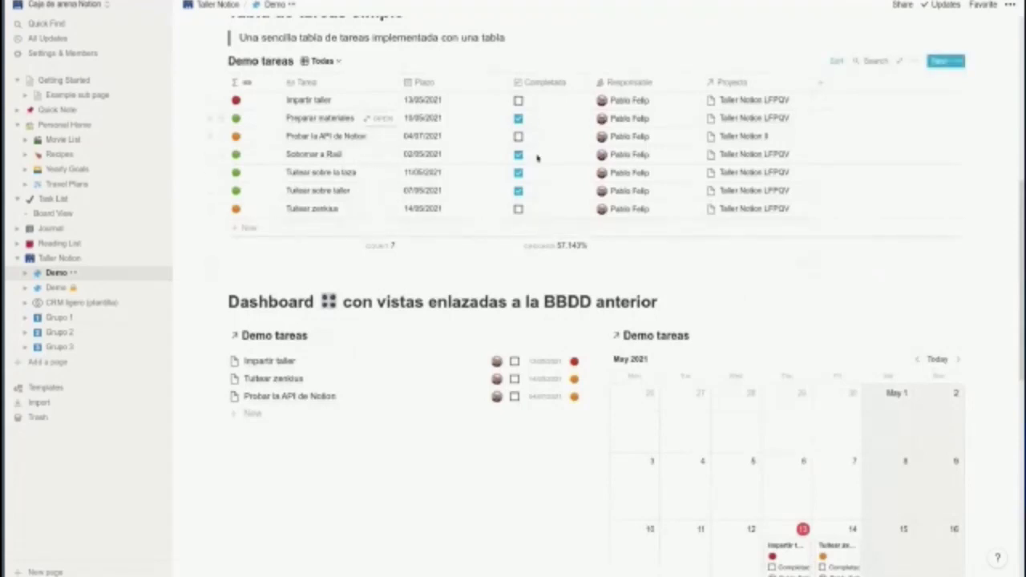
scroll(536, 231, down, 1)
scroll(535, 231, down, 7)
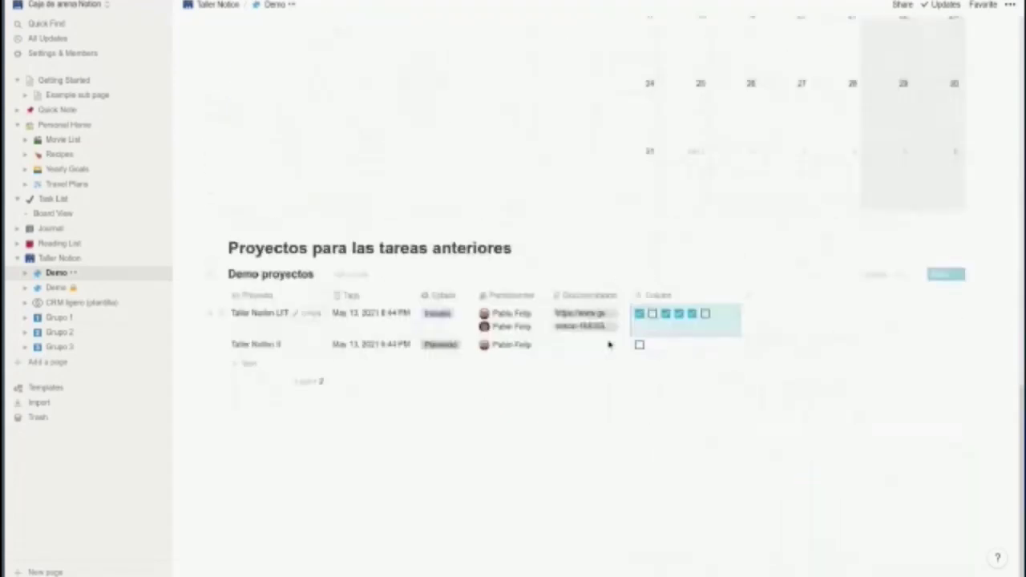
- Set the rollup column's calculation to Checked and review the other available calculation options
click(718, 318)
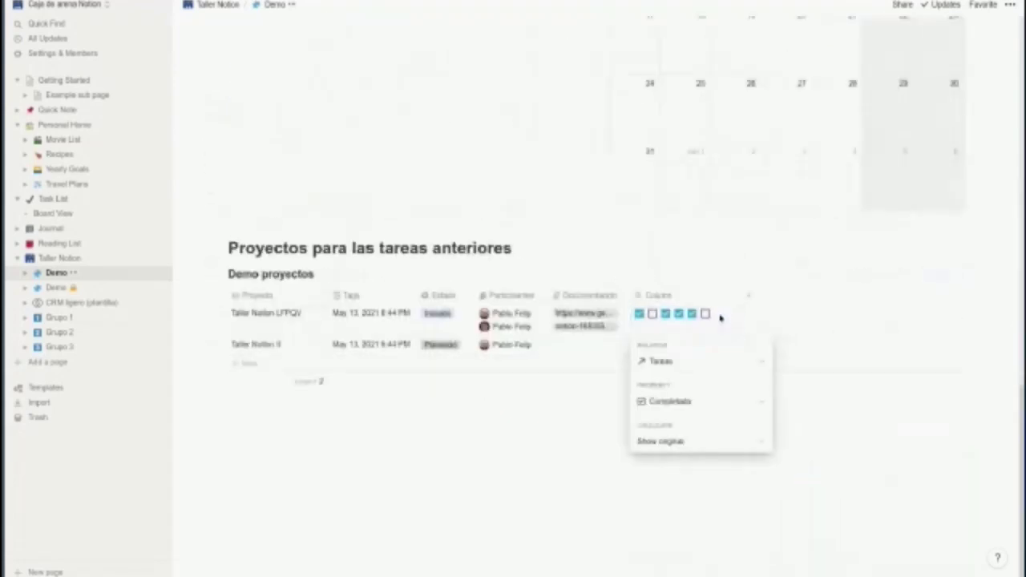
click(665, 443)
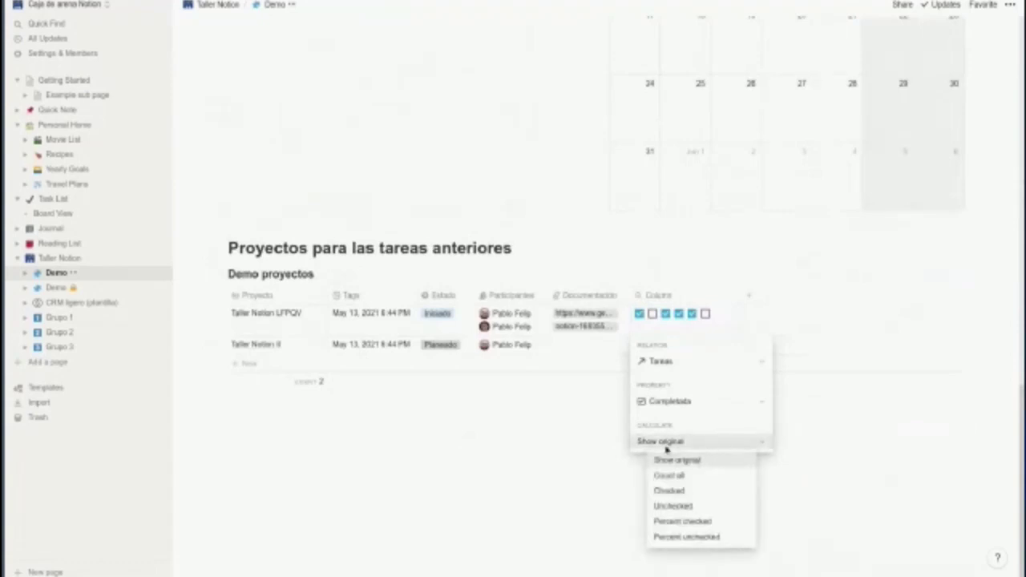
click(669, 490)
key(Escape)
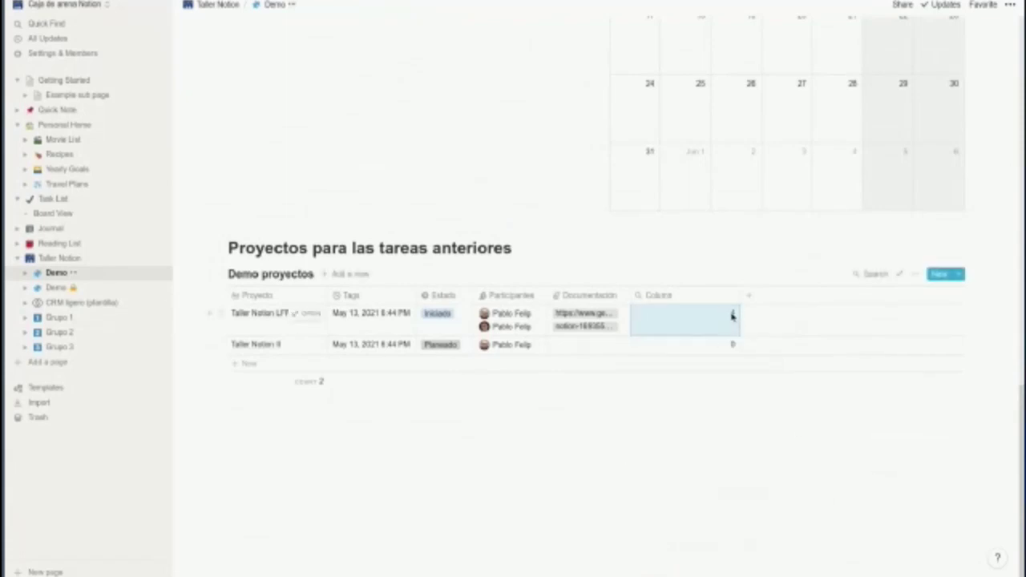
click(732, 315)
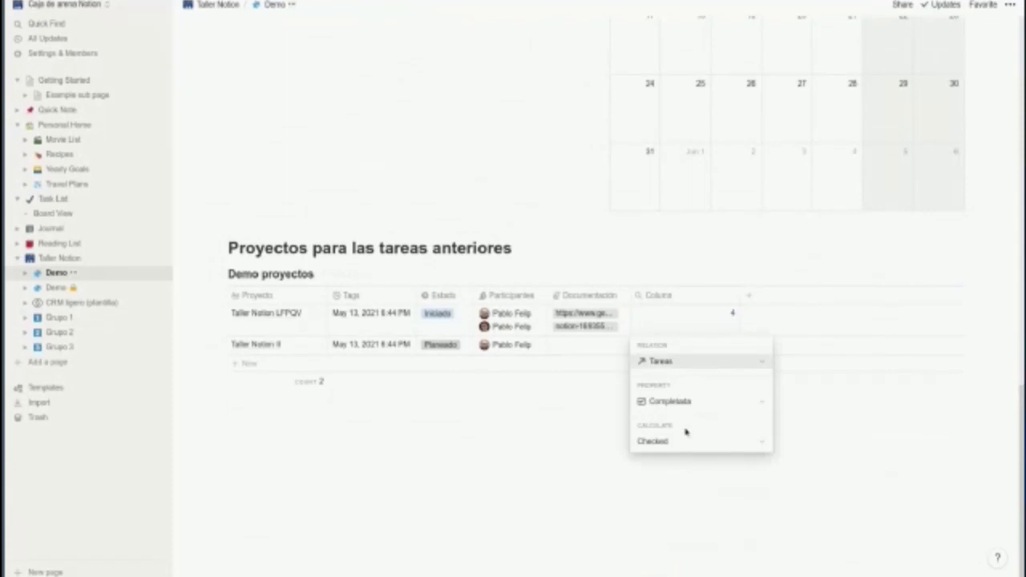
click(686, 439)
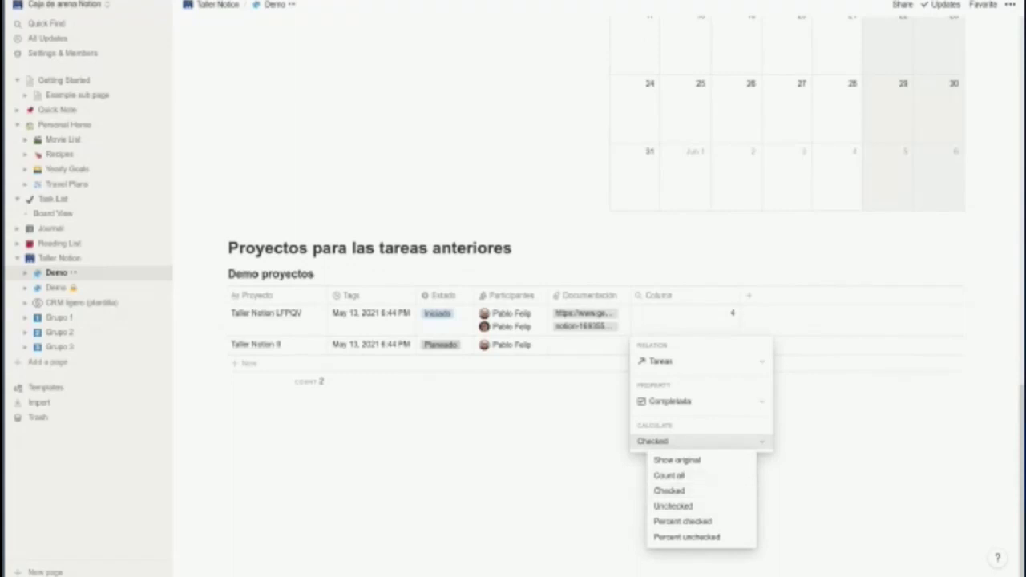
key(Escape)
key(Escape)
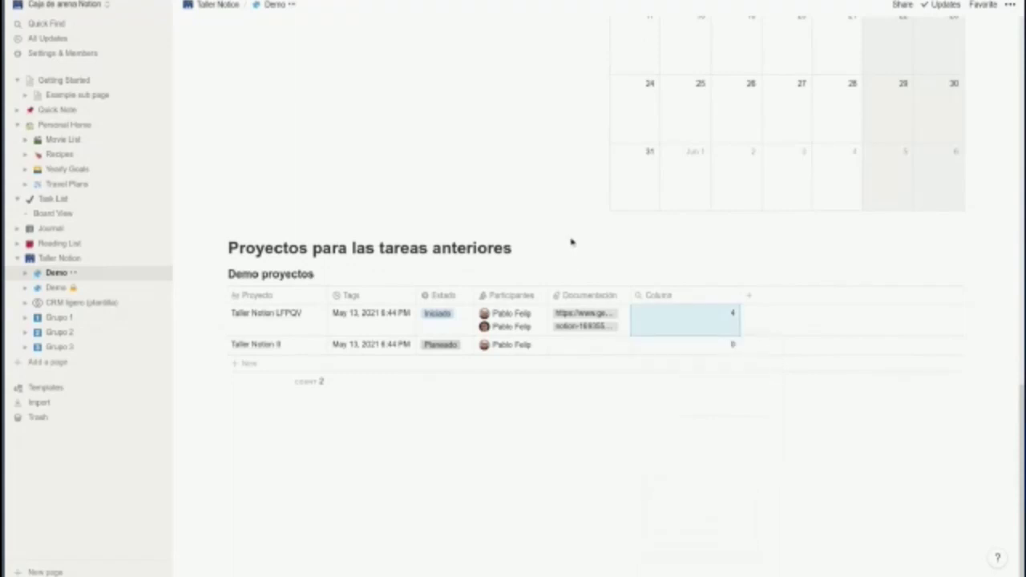
- Examine the Completada column and the coloured status formula of the Demo tareas table against the Demo proyectos rollup column
scroll(570, 242, up, 5)
scroll(570, 236, up, 2)
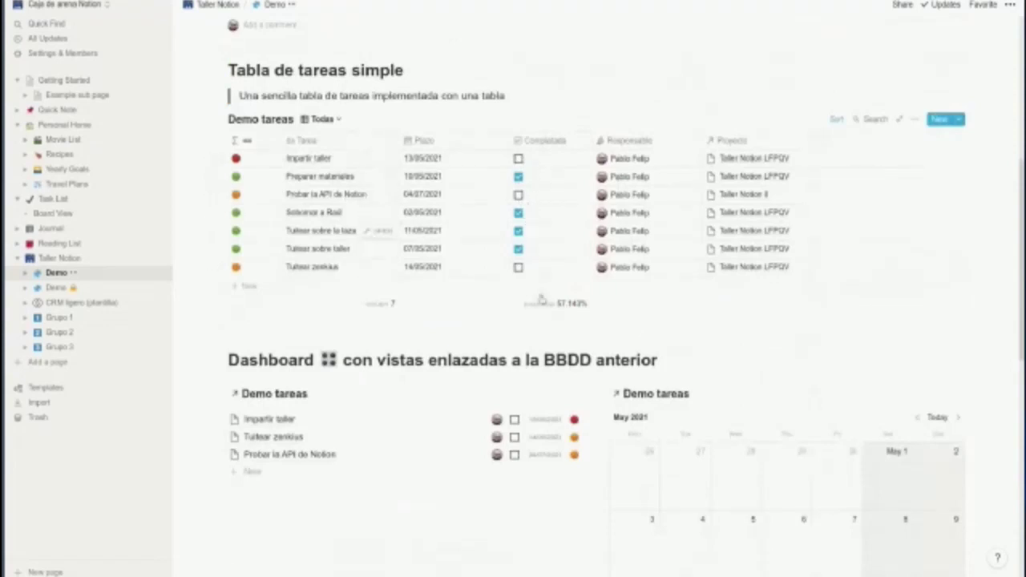
scroll(541, 299, down, 8)
click(671, 294)
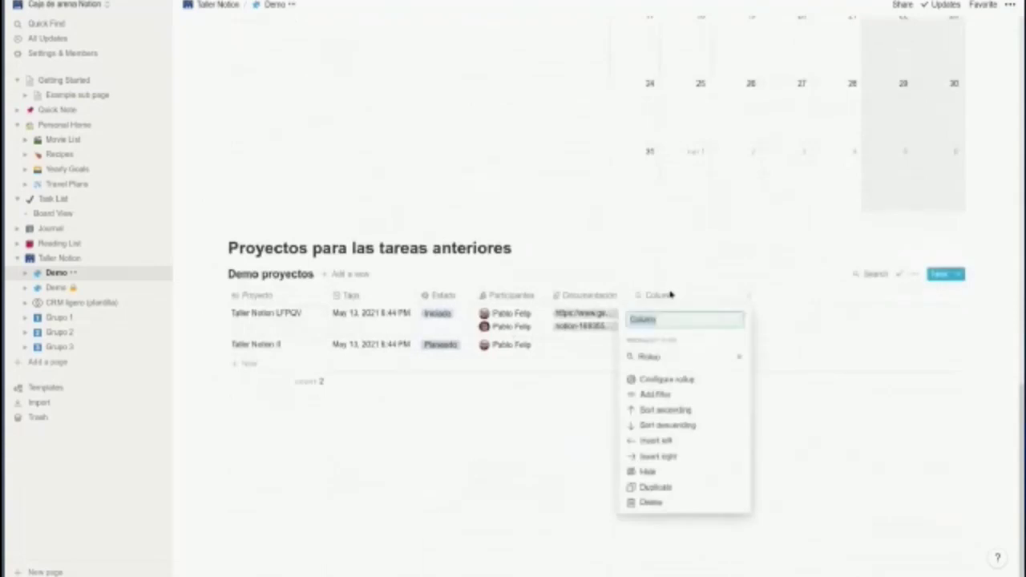
click(522, 229)
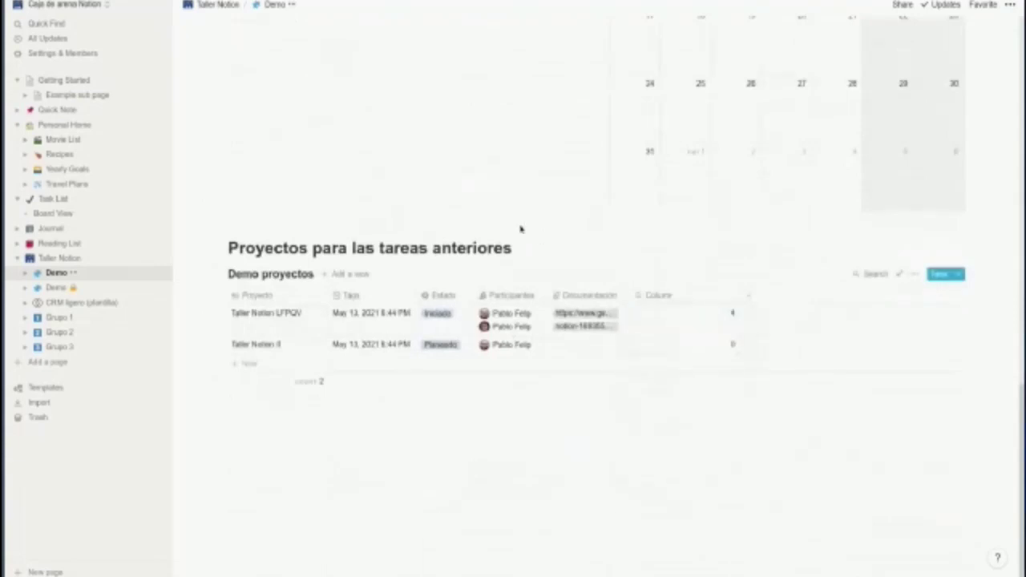
scroll(520, 226, up, 1)
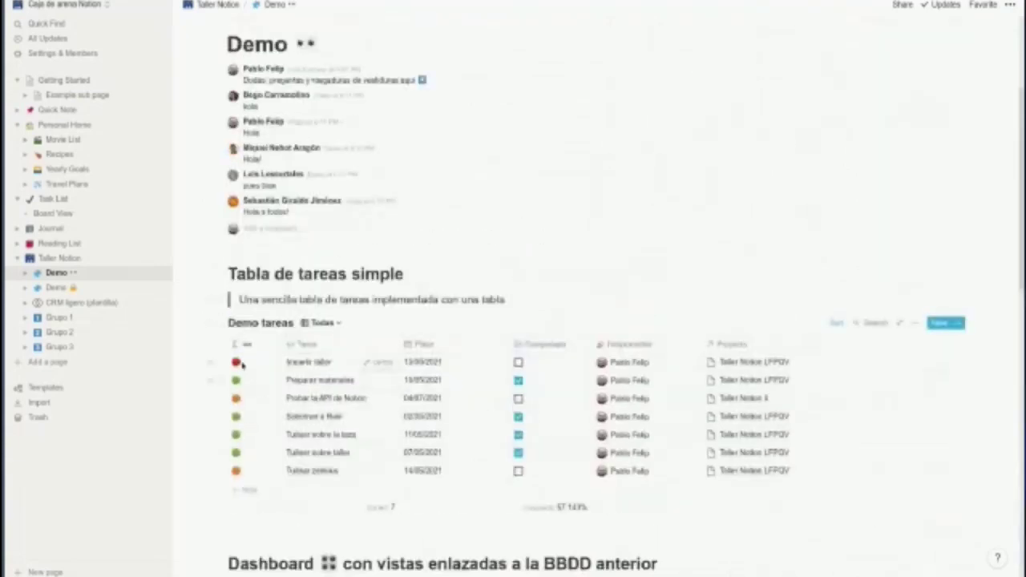
click(237, 363)
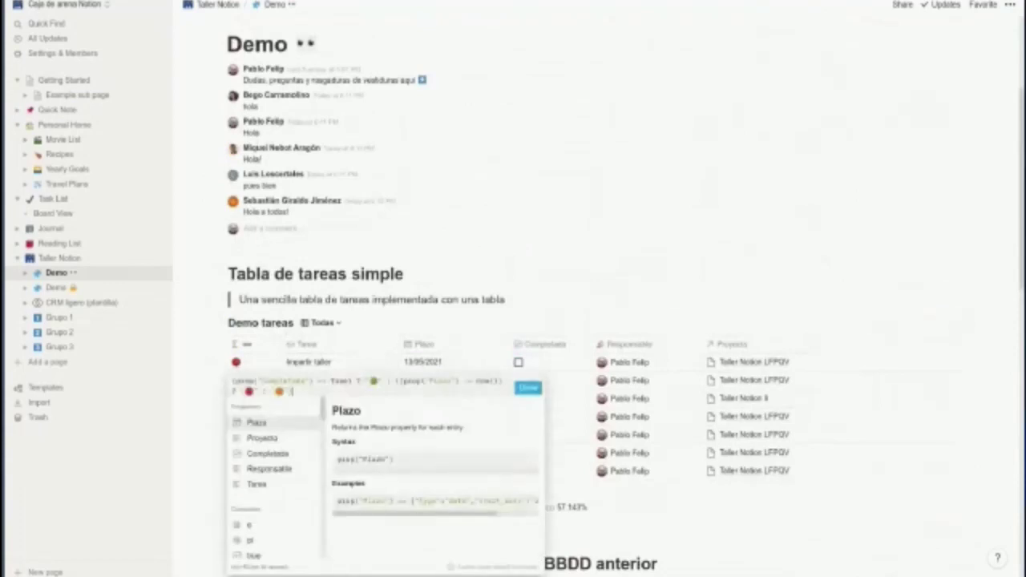
click(661, 296)
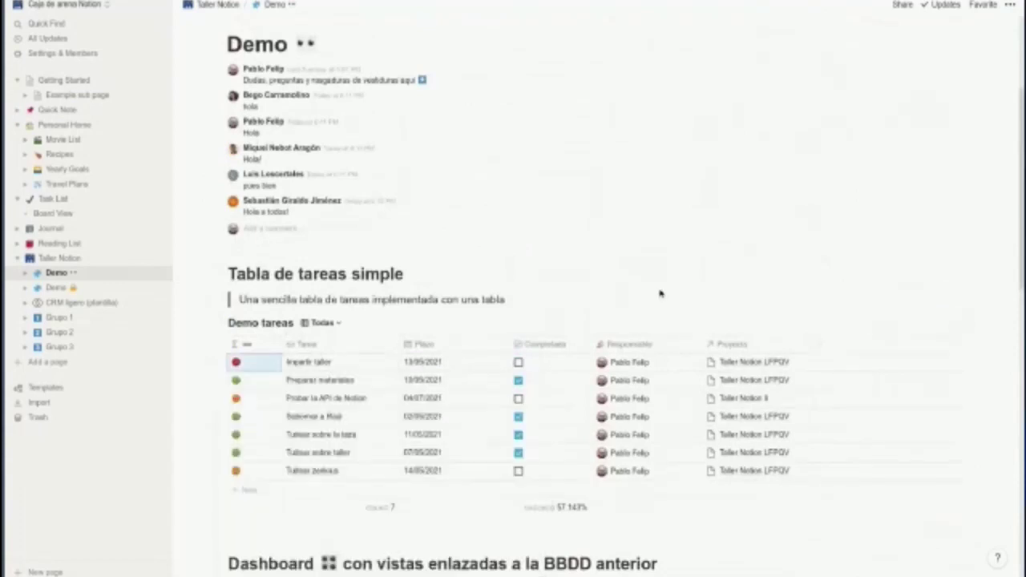
scroll(659, 290, down, 1)
scroll(658, 290, down, 10)
- Rename the rollup column of the Demo proyectos table as ⚡🟢 and narrow it
click(662, 298)
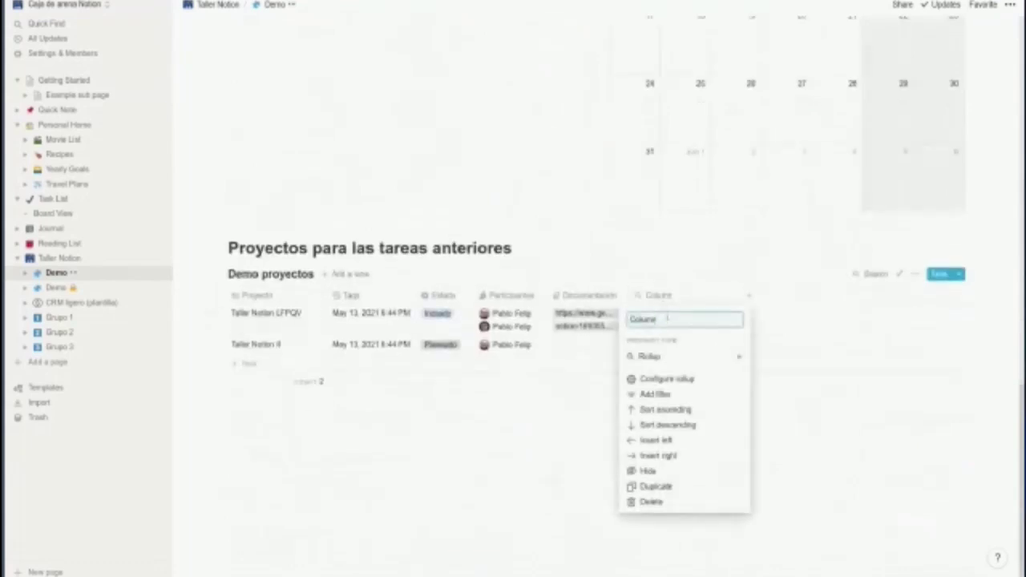
click(667, 319)
key(BackSpace)
key(BackSpace)
key(BackSpace)
key(BackSpace)
key(BackSpace)
key(BackSpace)
key(ctrl+shift+e)
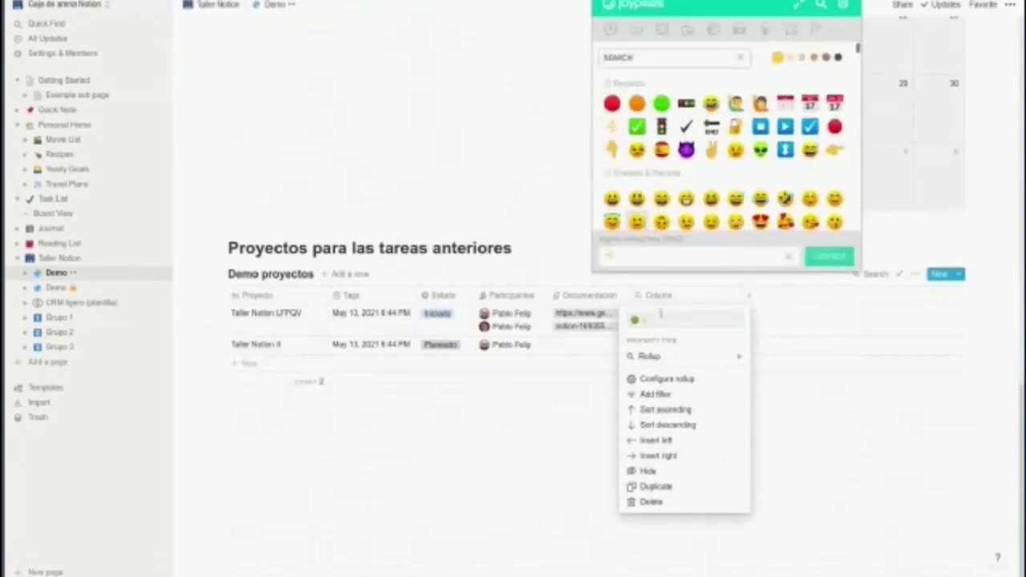
key(Escape)
click(660, 314)
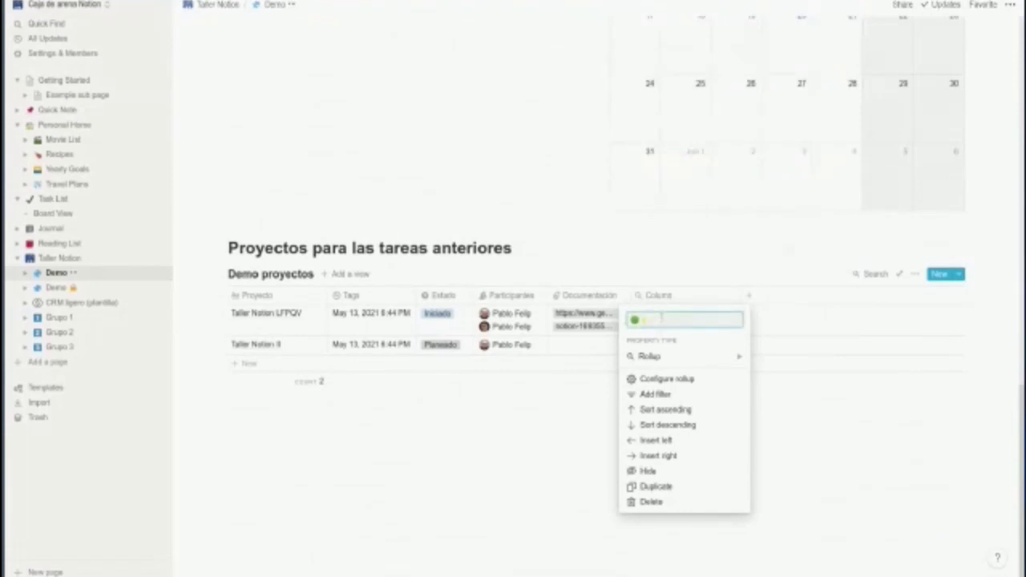
click(505, 497)
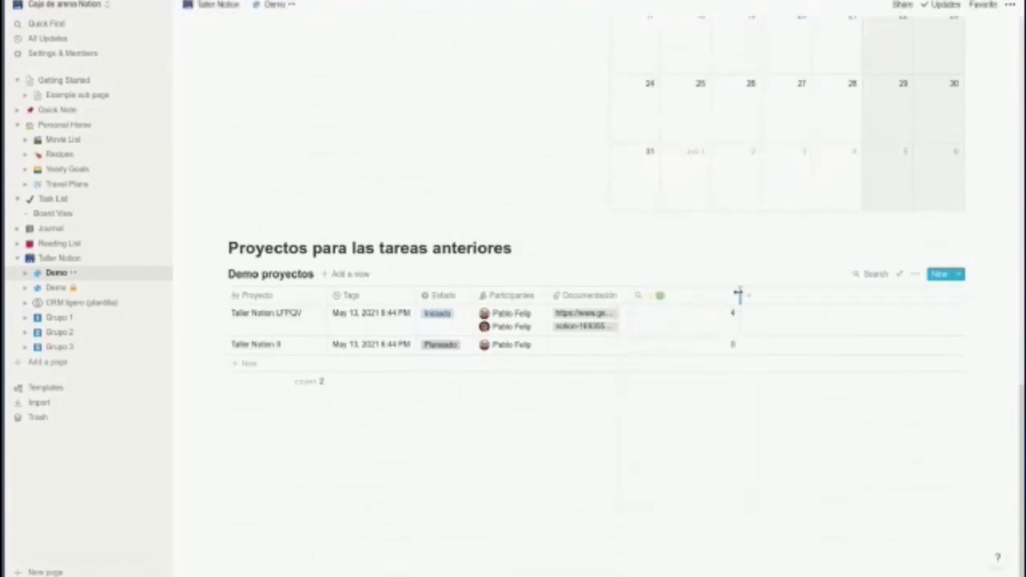
drag(738, 293, 673, 299)
- Add a second Rollup column after ⚡🟢 in the Demo proyectos table and enter ⚡🟠🔴 as its name
click(694, 295)
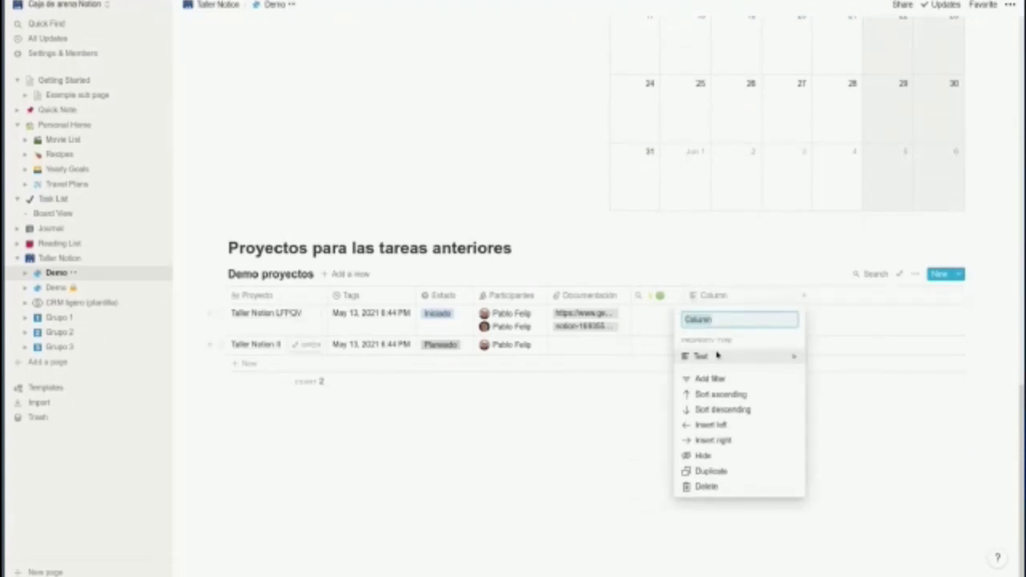
mouse_move(716, 355)
scroll(855, 454, down, 1)
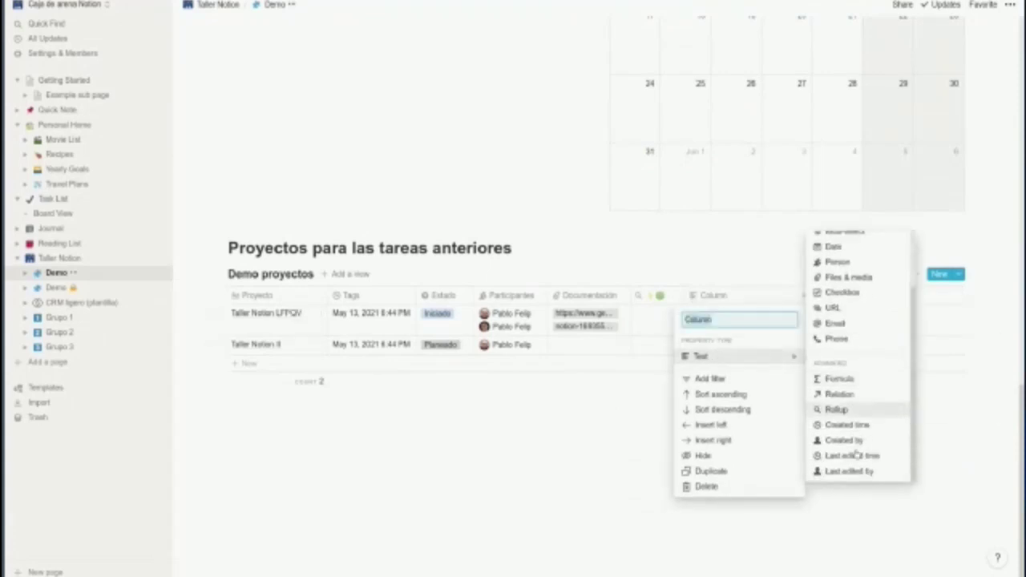
click(851, 411)
click(710, 295)
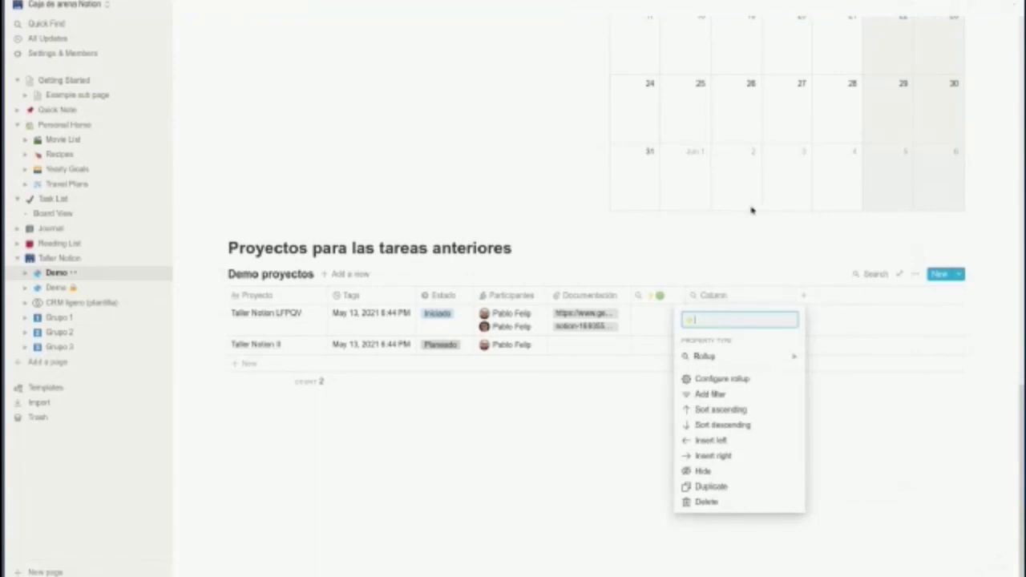
key(ctrl+super+space)
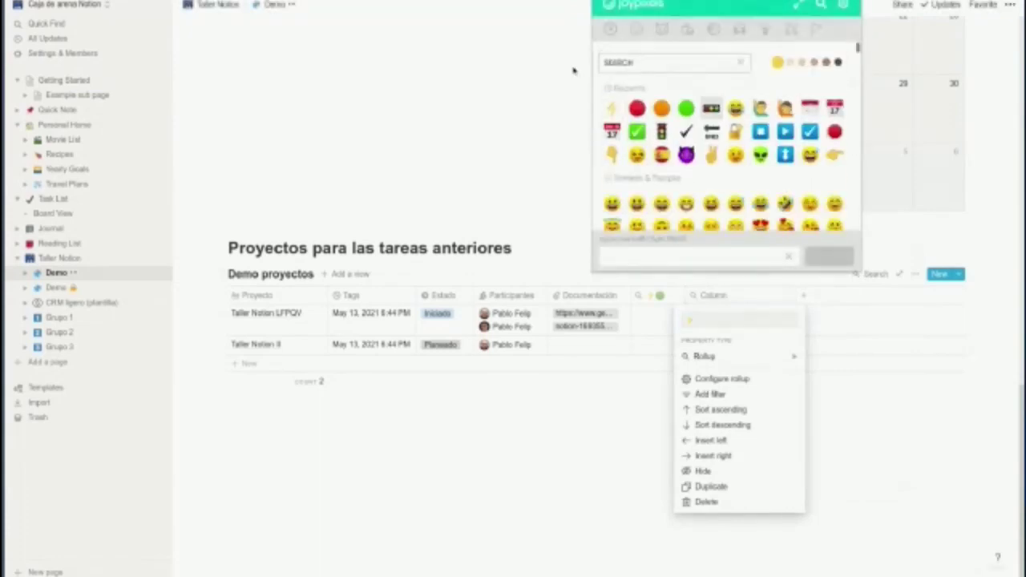
click(636, 109)
key(Return)
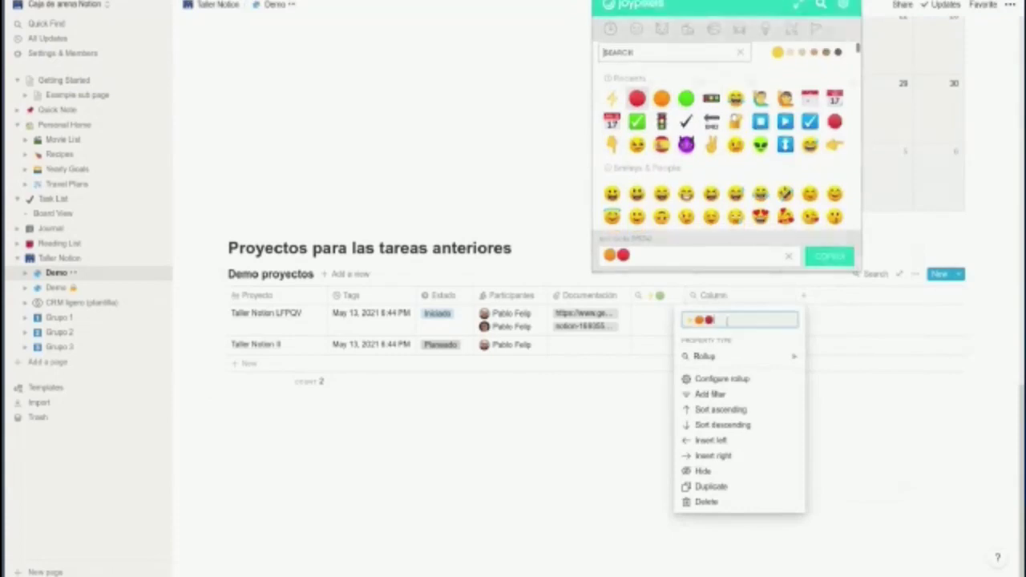
- Configure the second rollup to use the Tareas relation and the Completada property with the Unchecked calculation
click(726, 379)
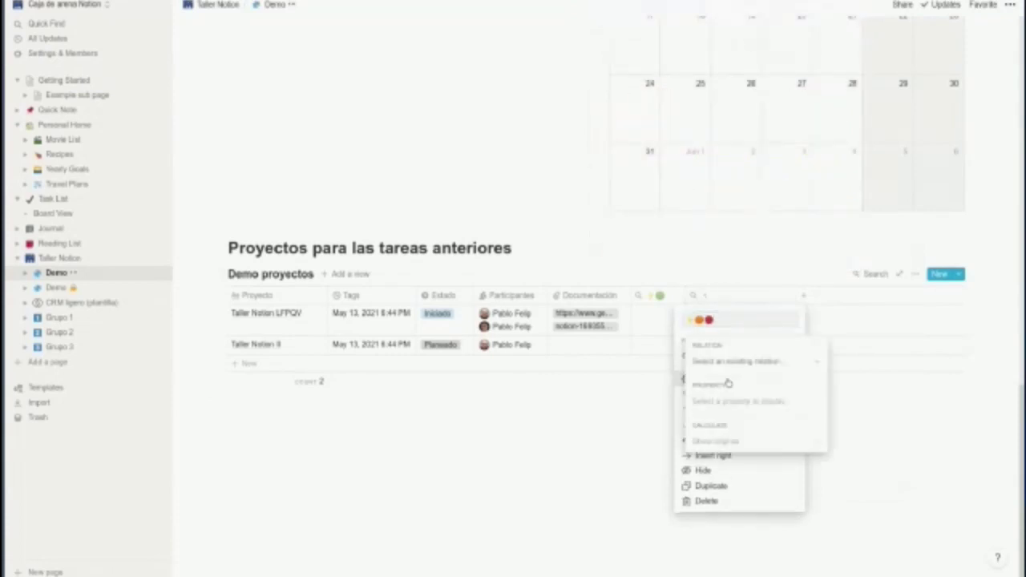
click(733, 362)
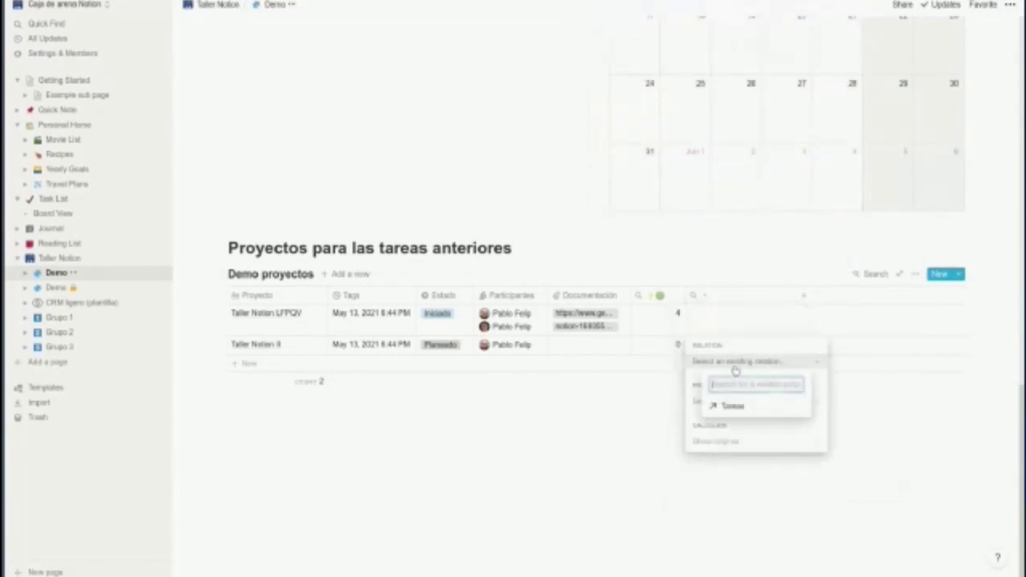
click(723, 404)
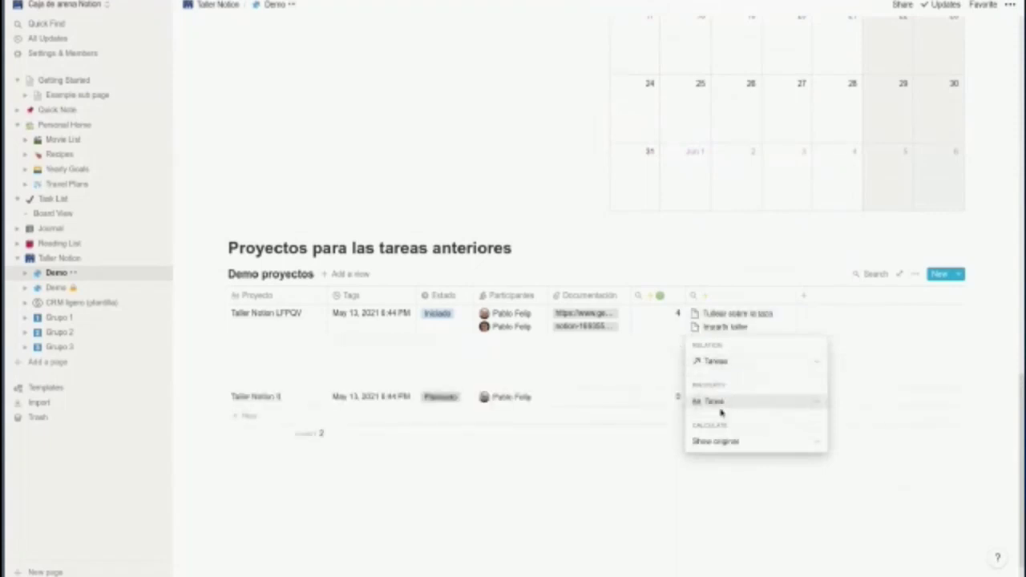
click(723, 405)
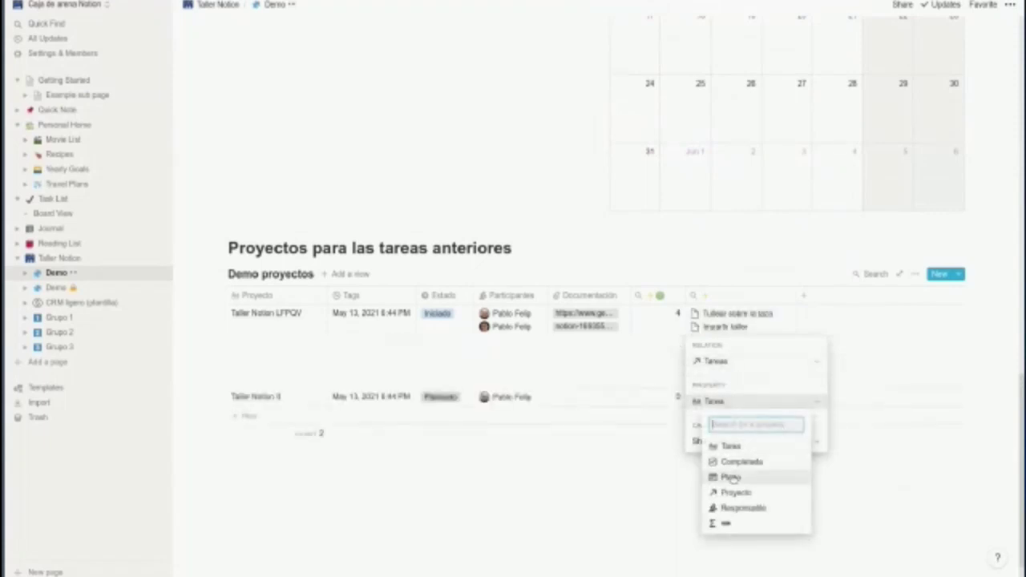
click(734, 462)
click(719, 441)
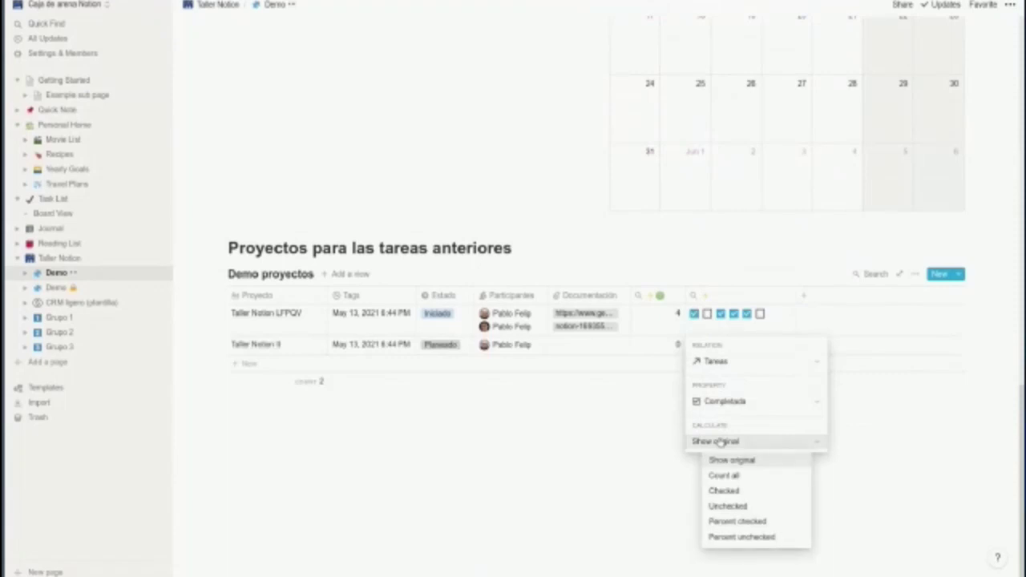
click(723, 504)
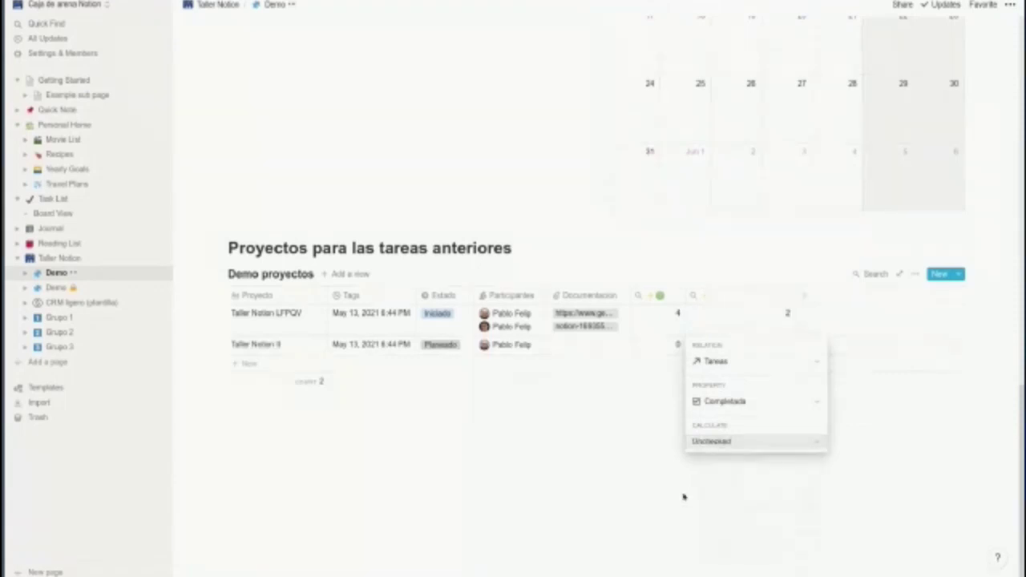
click(797, 294)
- Adjust the widths of the two rollup columns and rename the unchecked-tasks column as ⚡🟠🔴
drag(797, 295, 738, 297)
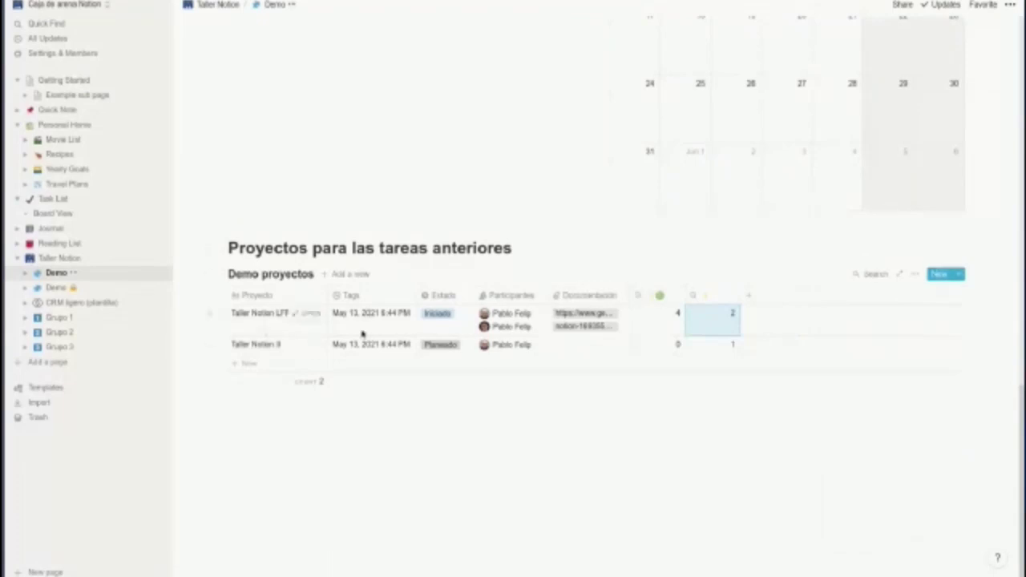
drag(683, 293, 767, 294)
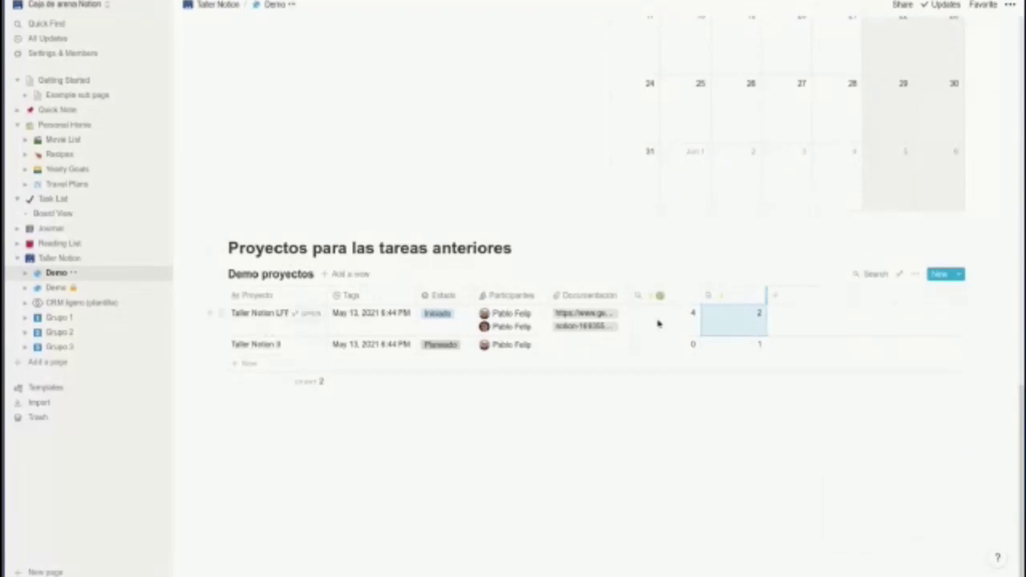
click(717, 295)
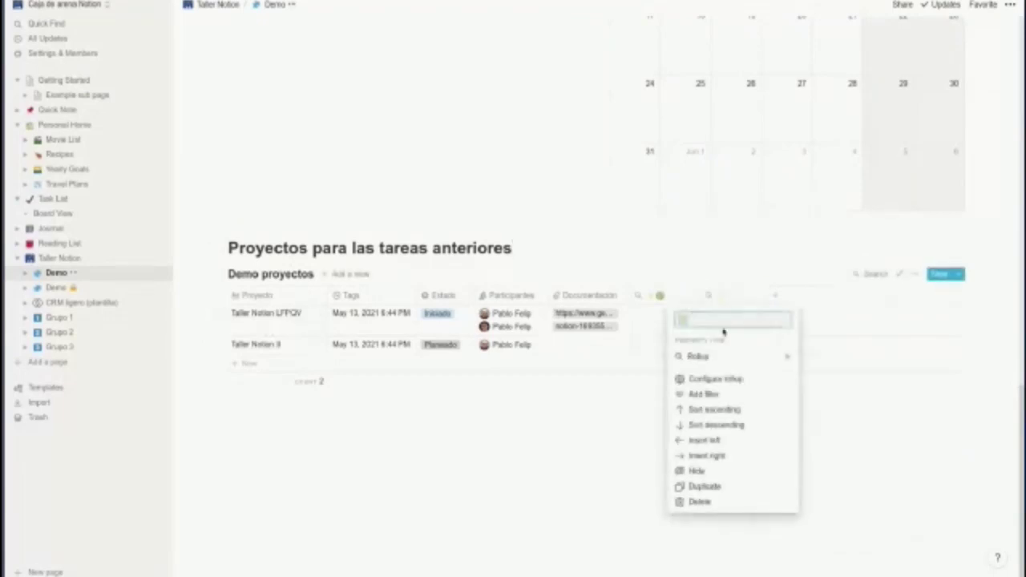
text(🟠🔴)
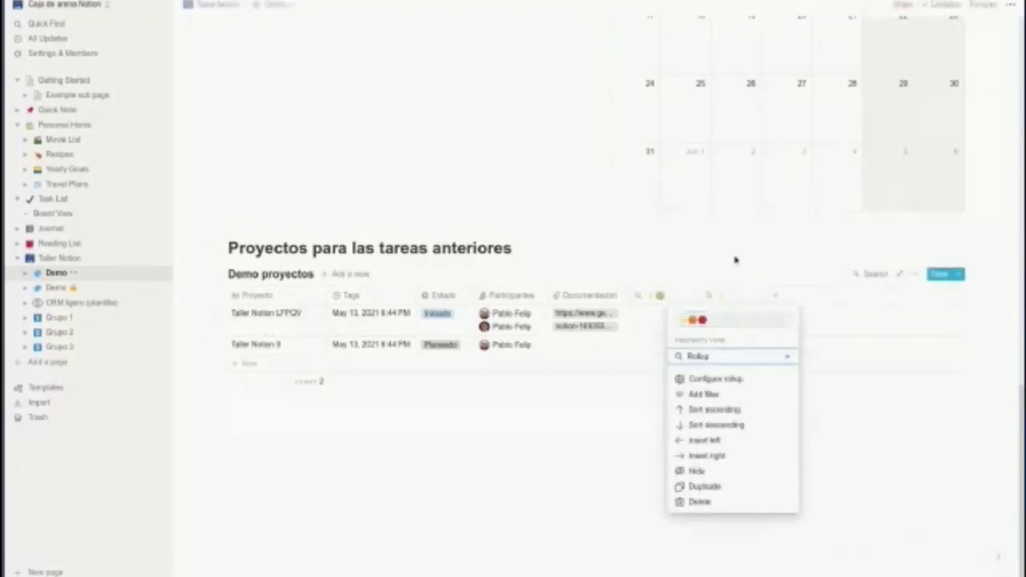
key(Escape)
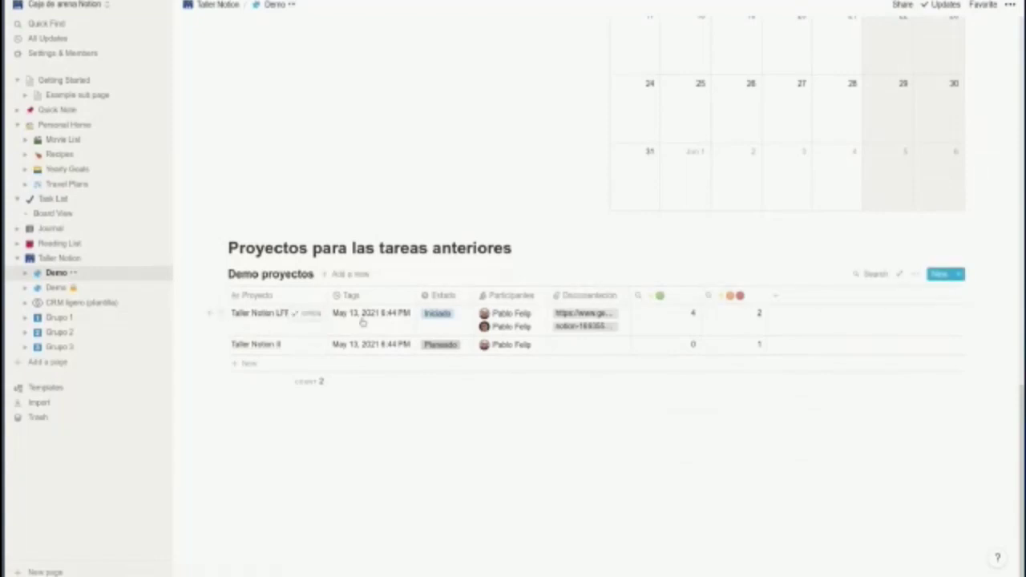
- Open the Taller Notion LFPQV project page and set its Tareas property to Always hide
click(307, 317)
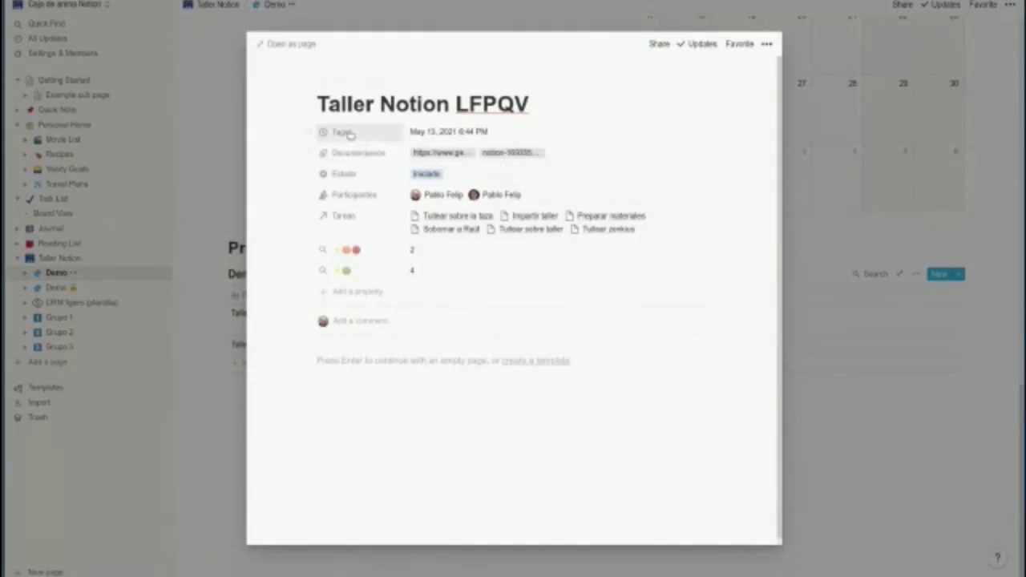
click(337, 216)
mouse_move(339, 301)
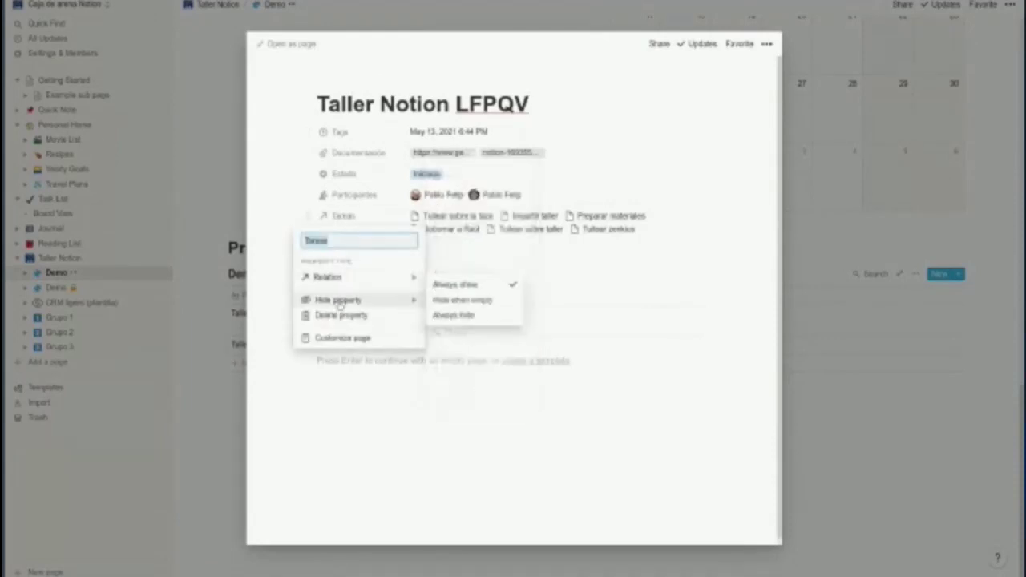
click(472, 317)
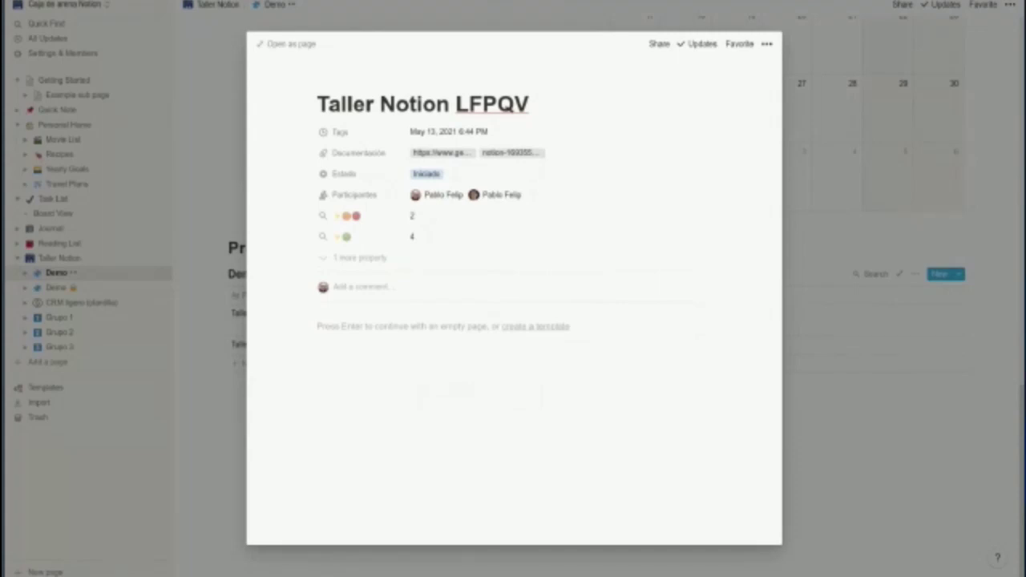
- Rename the Tags property of the Taller Notion LFPQV project page as Creado
click(343, 133)
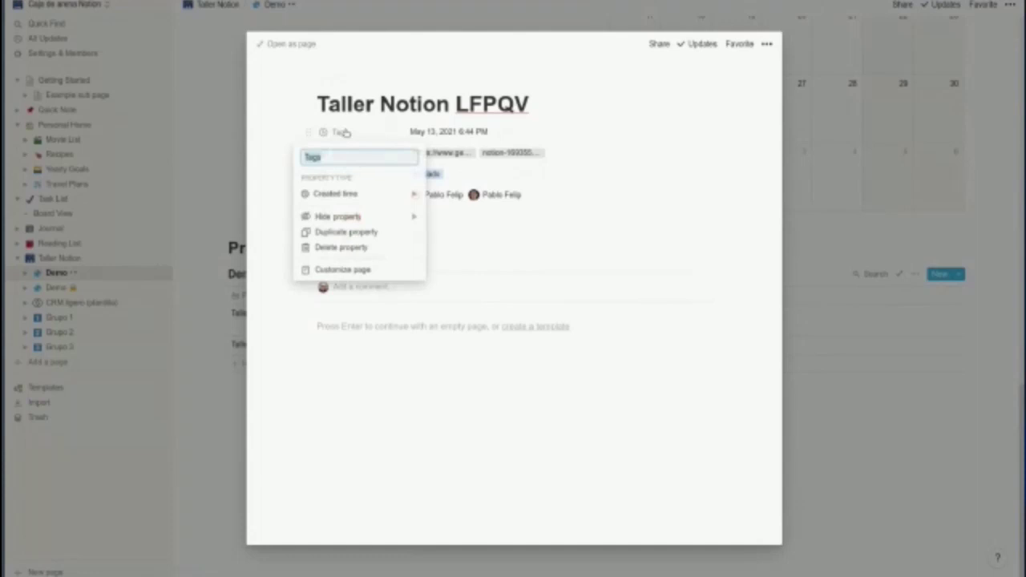
click(343, 133)
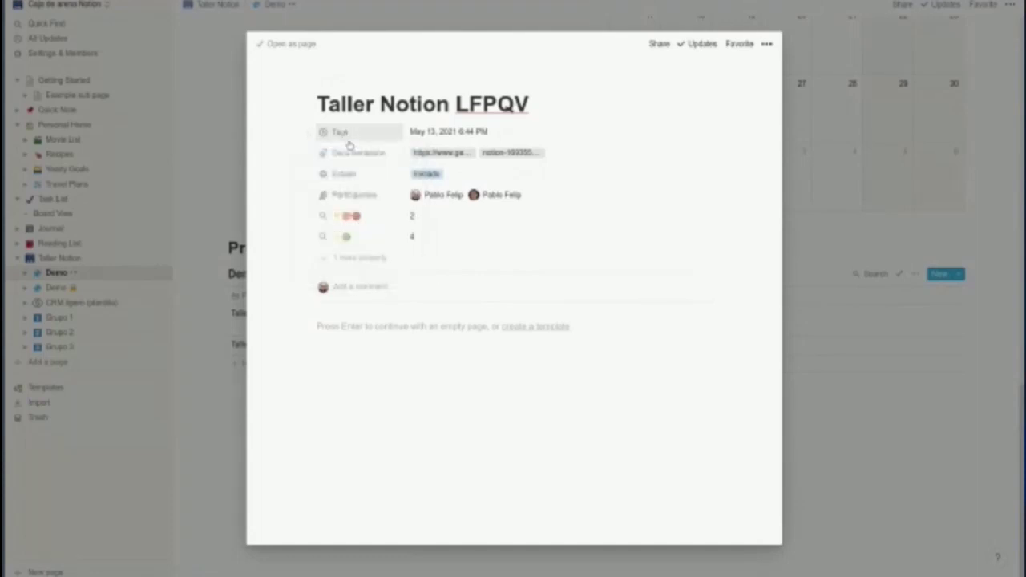
click(339, 134)
text(Fec)
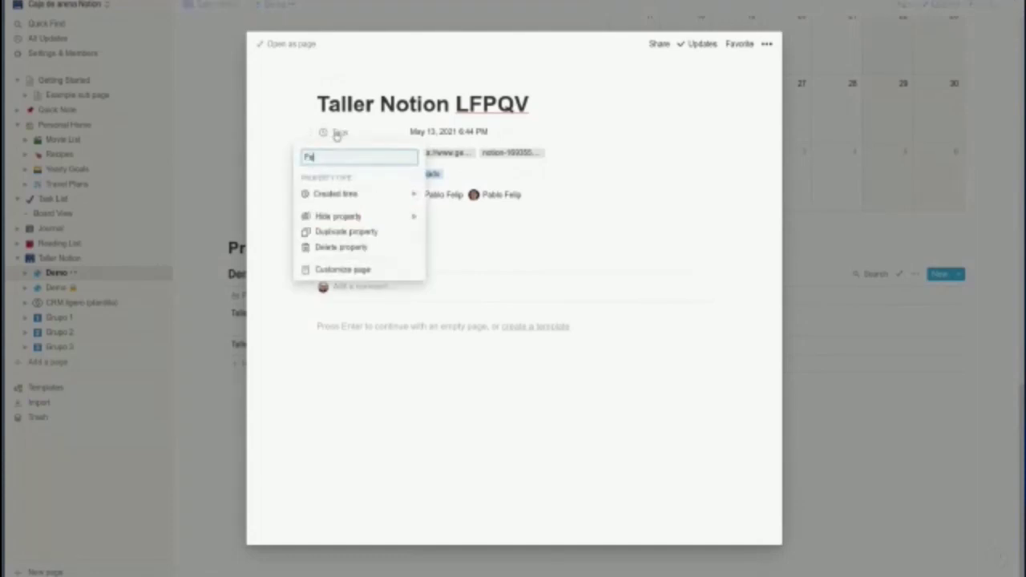
key(BackSpace)
key(BackSpace)
key(BackSpace)
text(Creado)
key(Return)
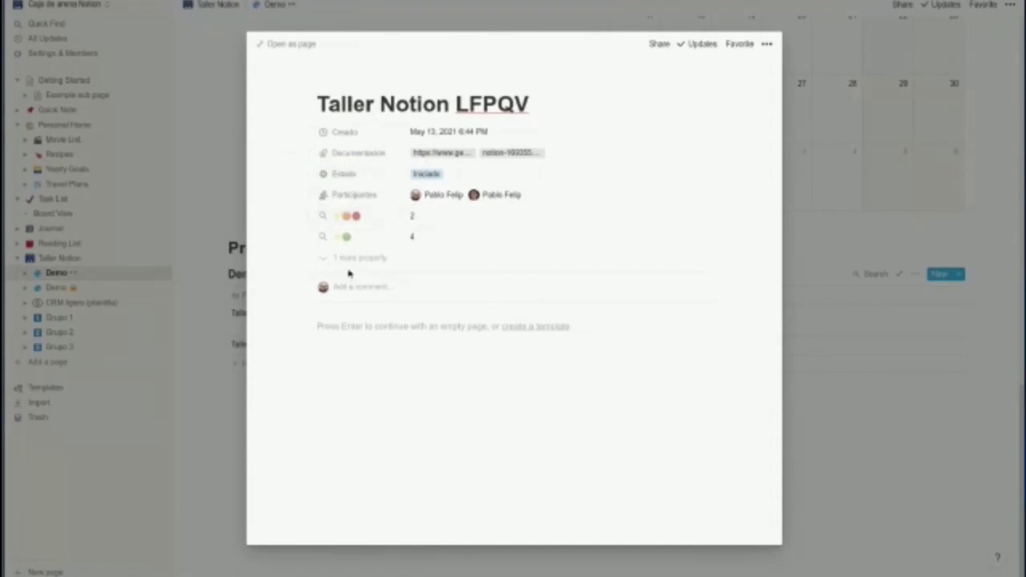
- Expand the hidden property on the project page and look through the page's options
click(353, 258)
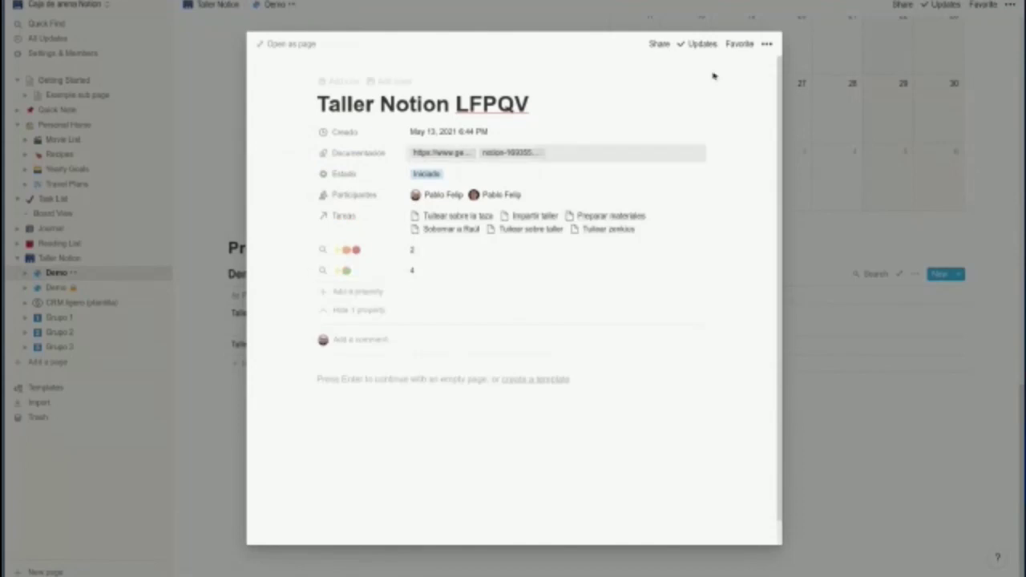
click(765, 45)
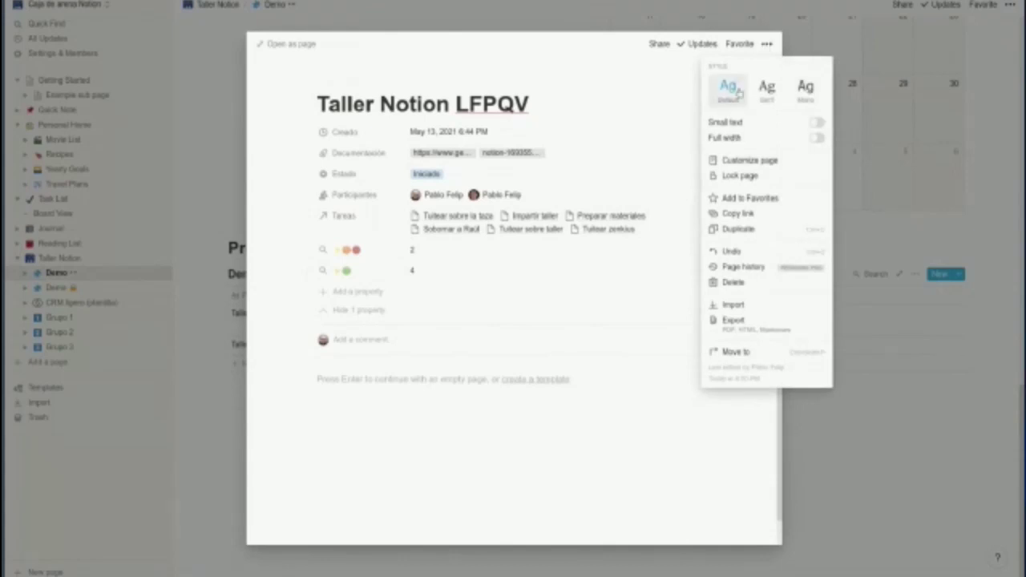
click(610, 206)
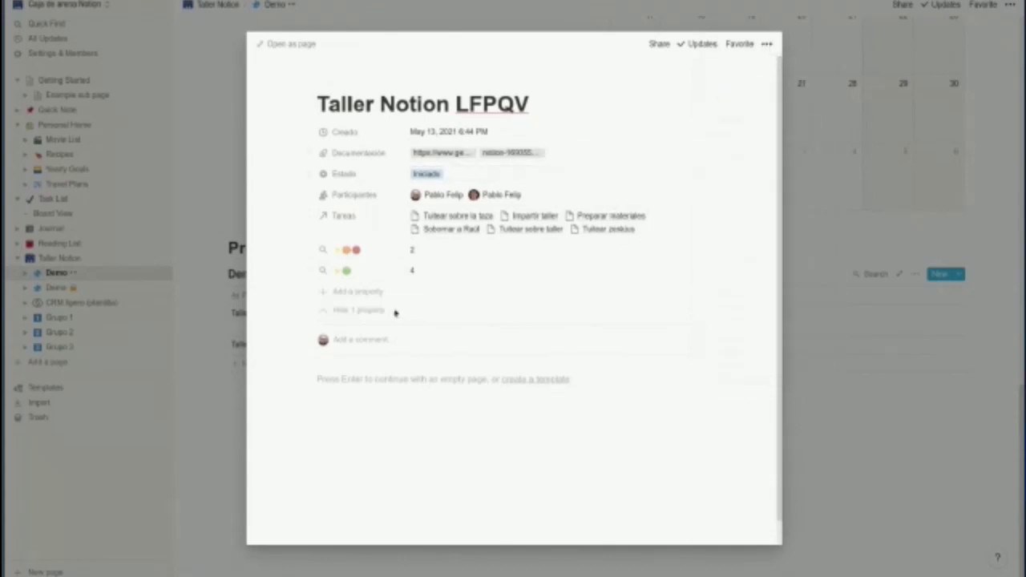
click(352, 381)
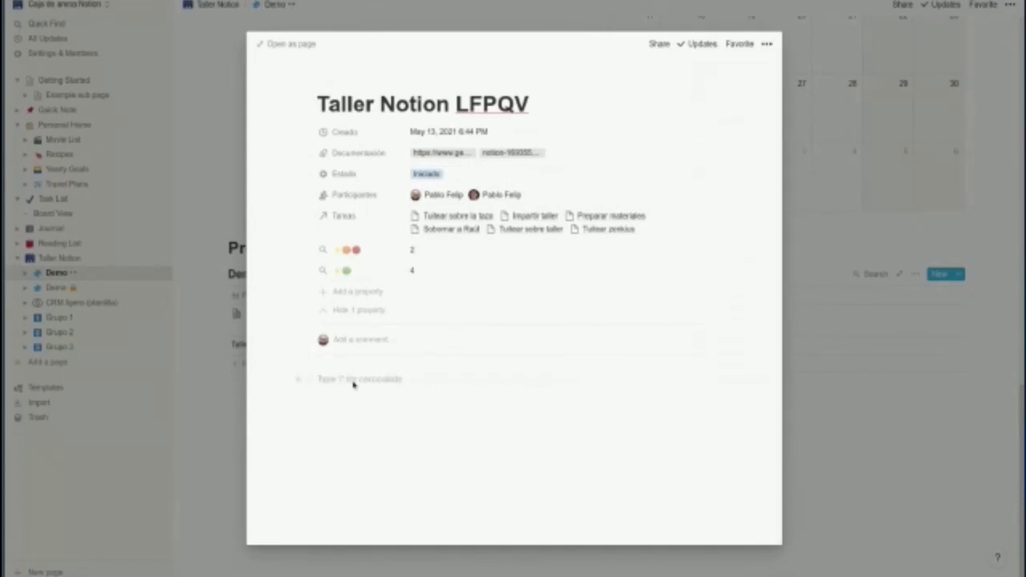
text(bxhf kjsudh kjfhjasdk)
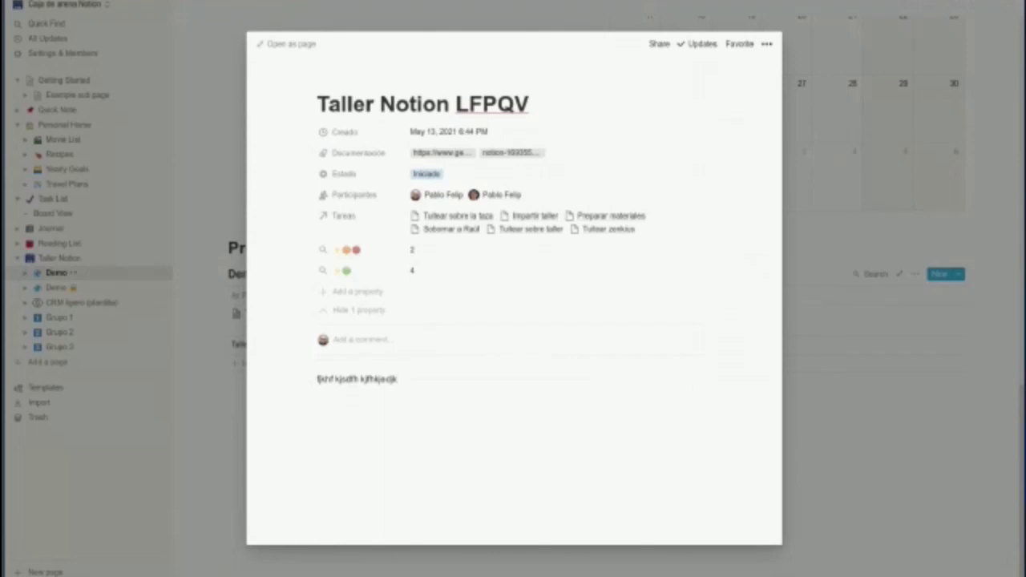
drag(401, 378, 318, 379)
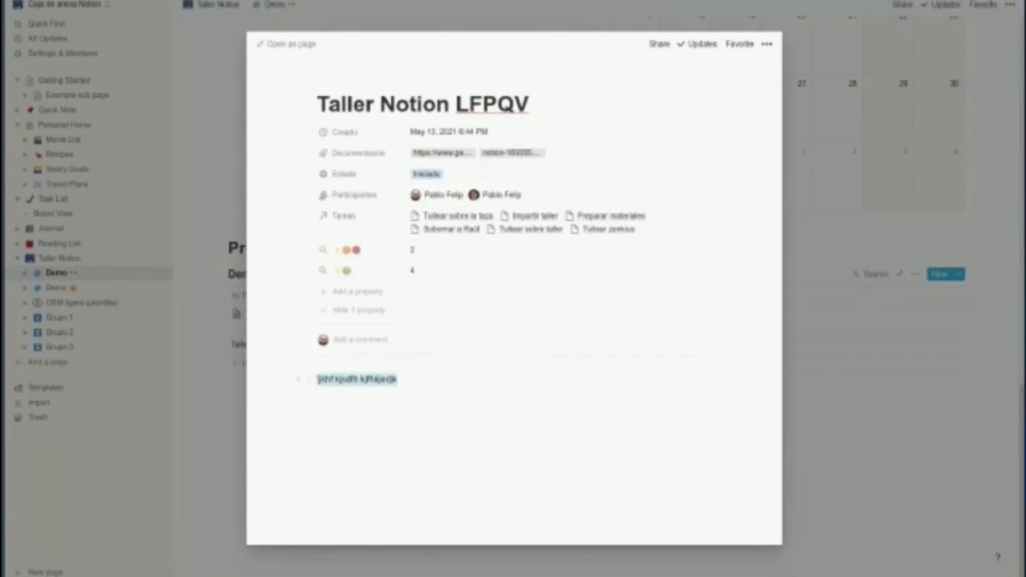
key(BackSpace)
- Add a heading 1 reading Notas del proyecto with a notepad emoji to the page body, add an empty line below and close the page
text(:cal)
key(Return)
text(Notas del proyecto)
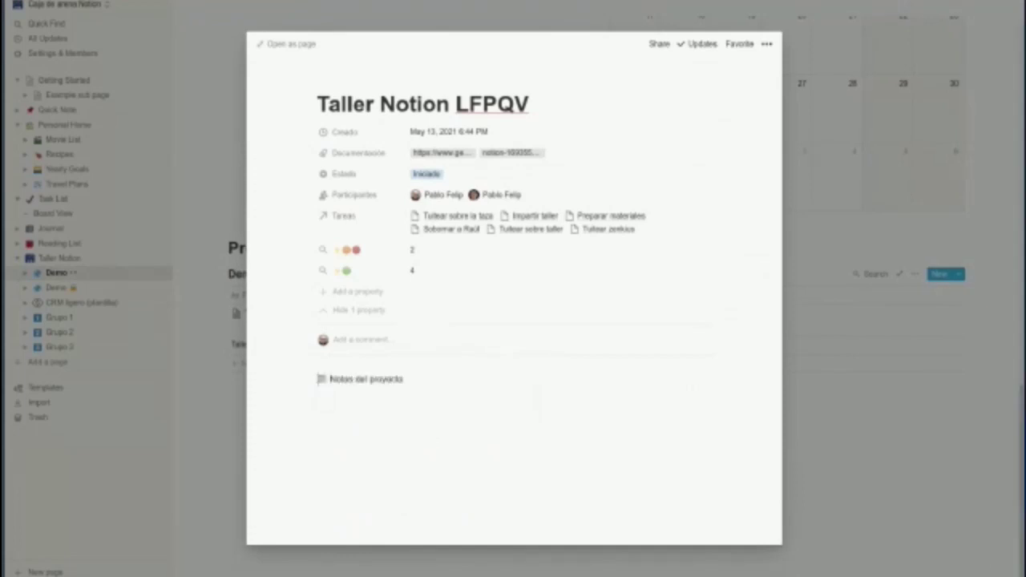
key(ctrl+alt+1)
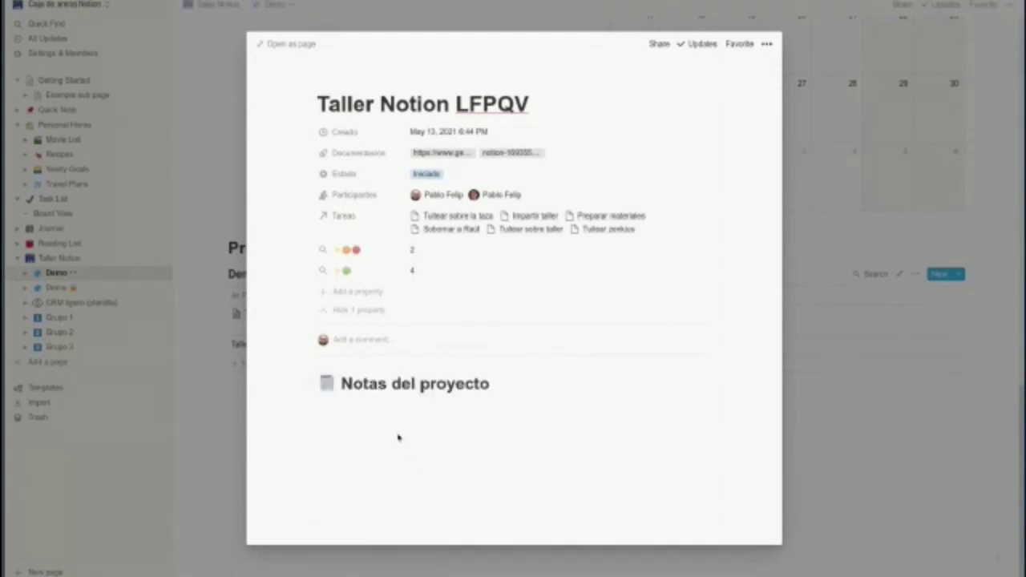
key(Return)
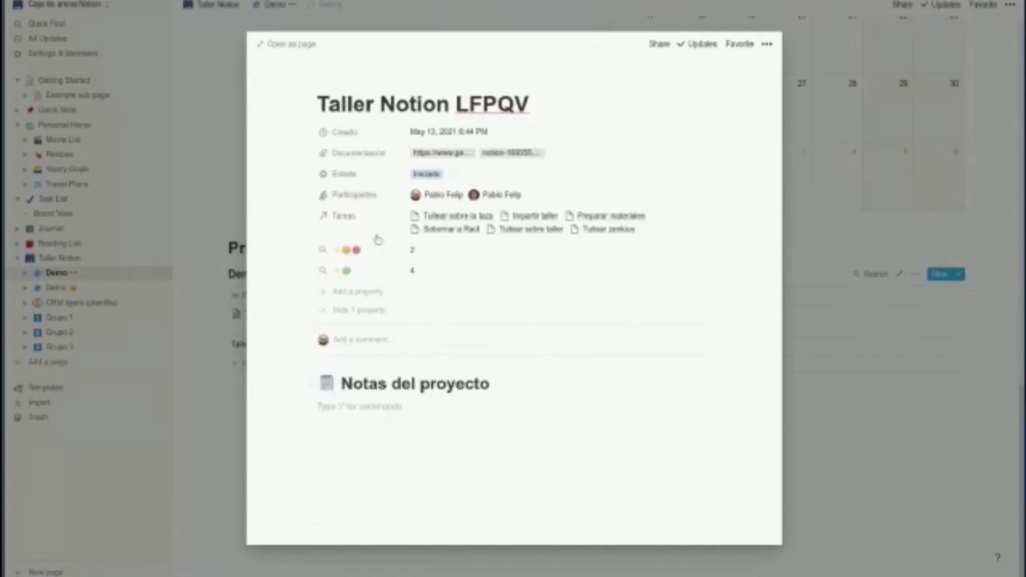
click(217, 404)
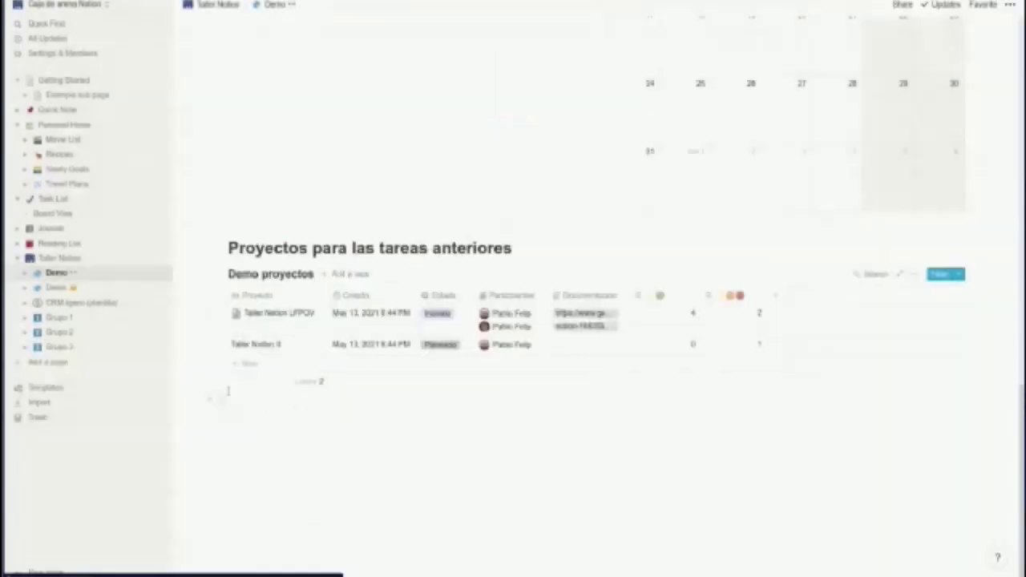
- Compare the contents of the Taller Notion II and Taller Notion LFPQV project pages
click(311, 345)
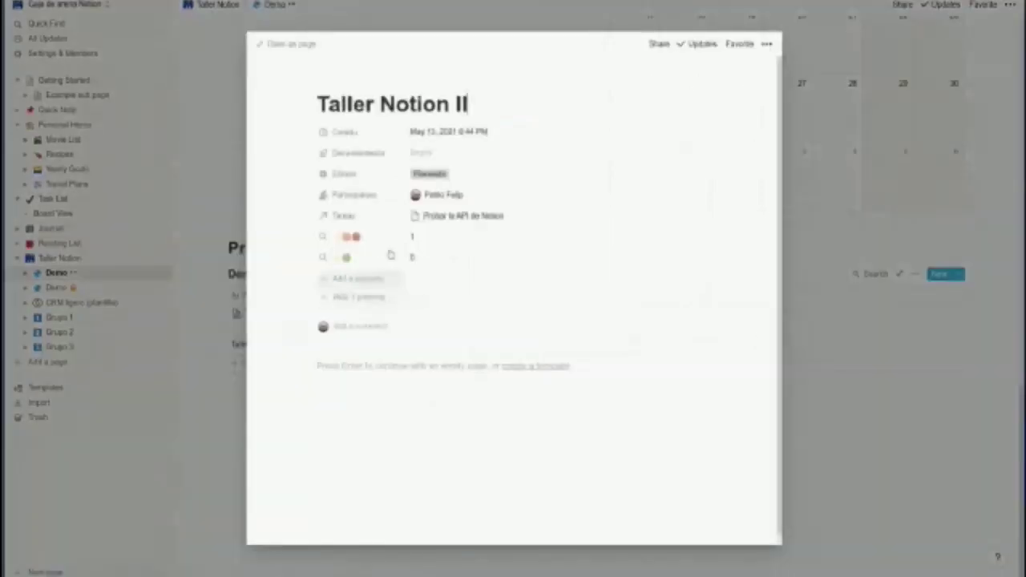
click(230, 399)
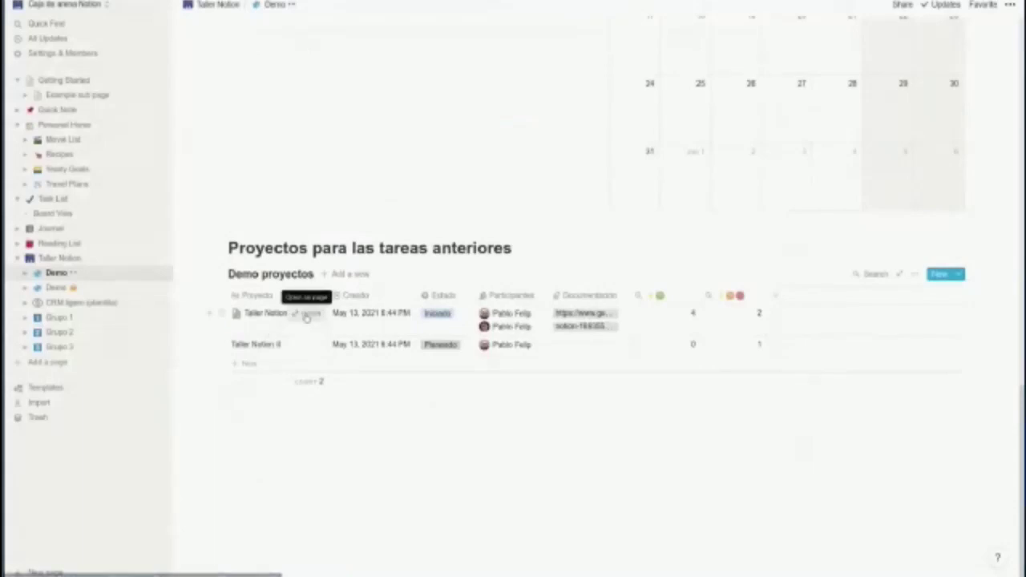
click(301, 314)
click(227, 420)
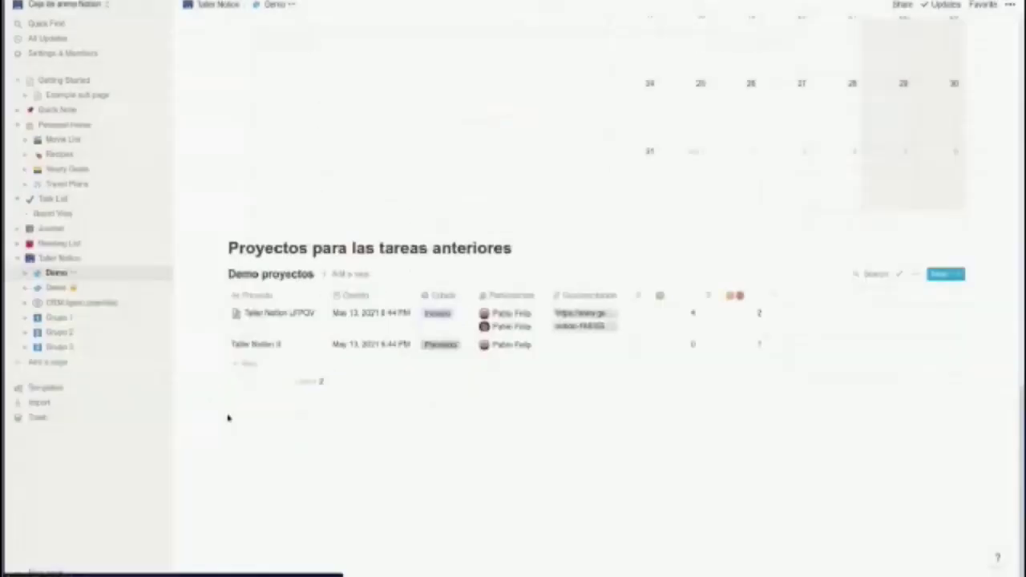
click(303, 347)
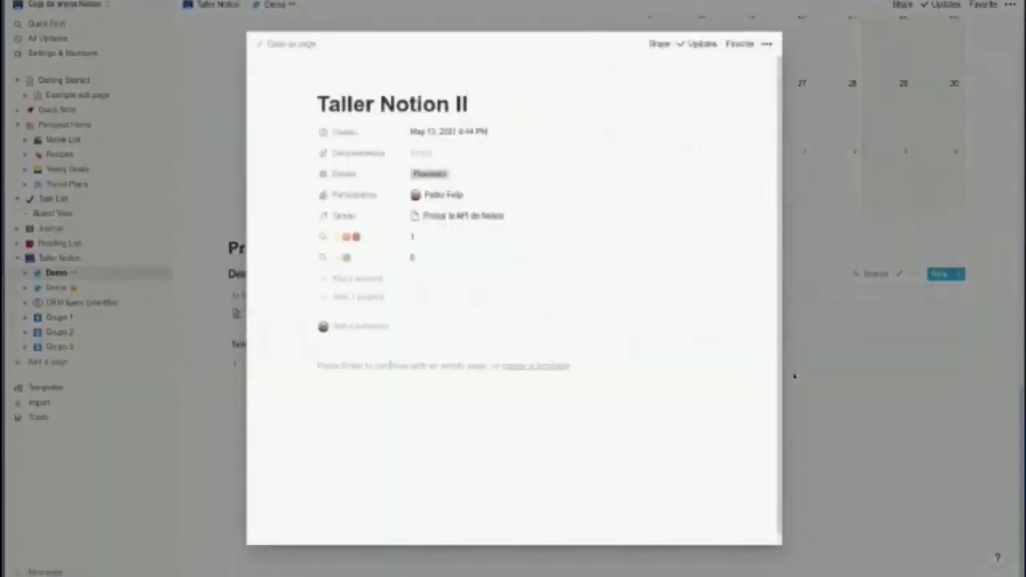
click(856, 405)
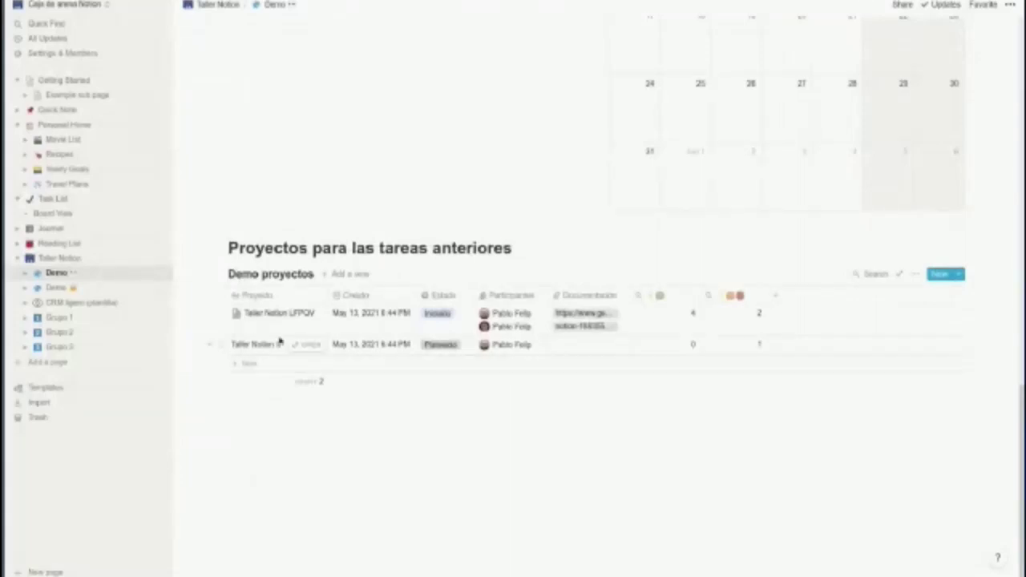
- Add a random icon and a cover image to the Taller Notion LFPQV project page and check the page
click(309, 315)
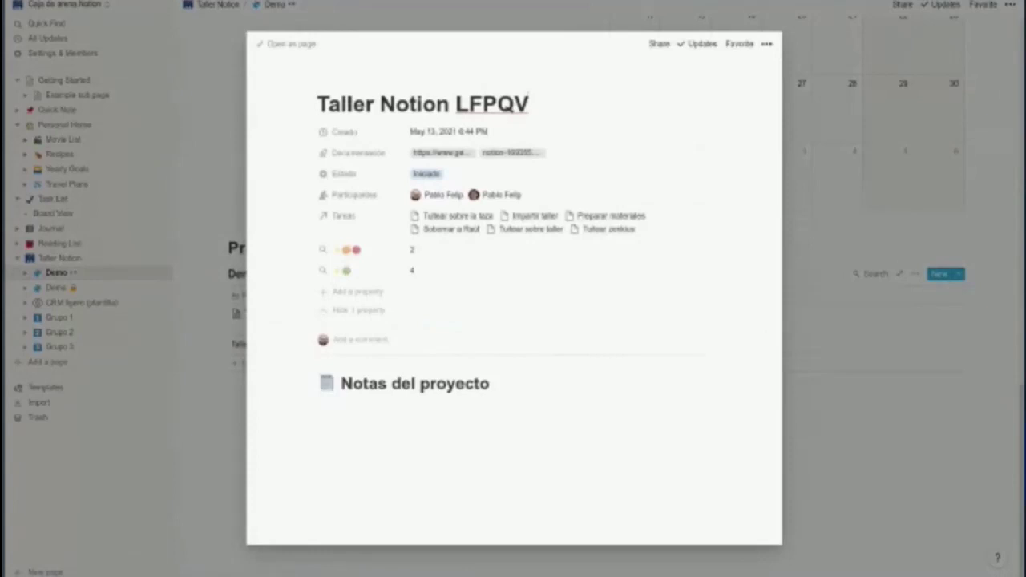
mouse_move(324, 132)
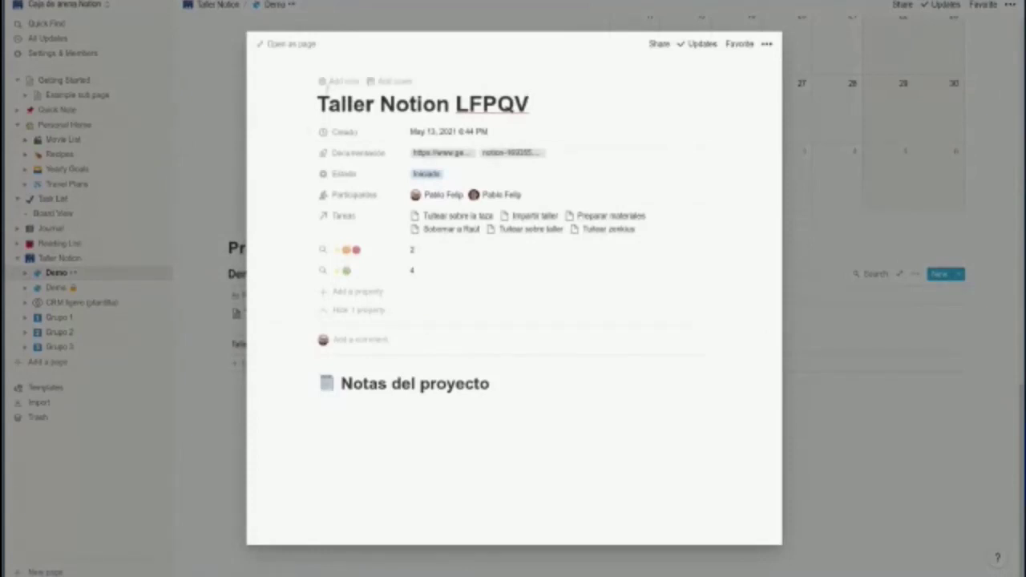
click(336, 82)
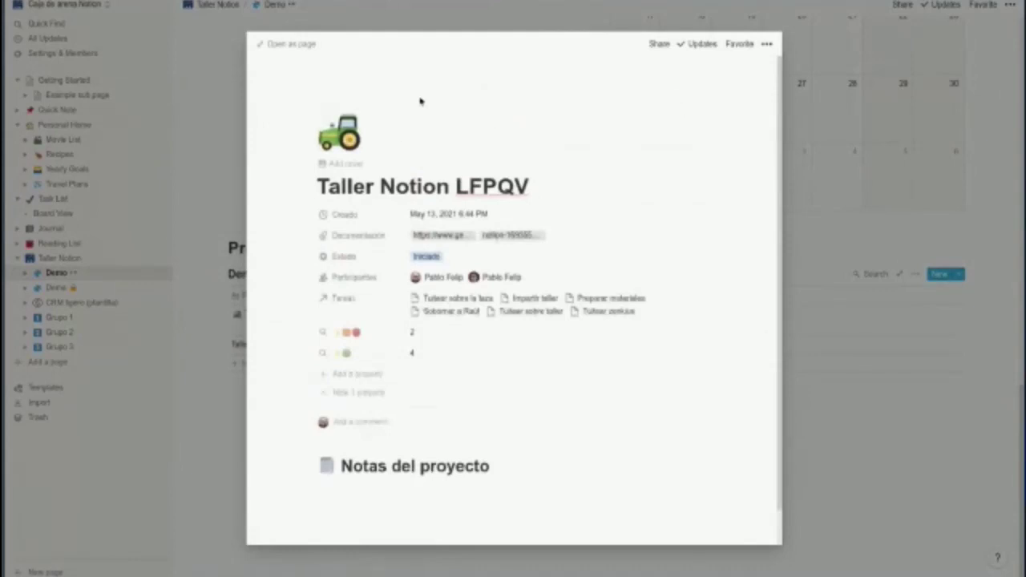
click(341, 163)
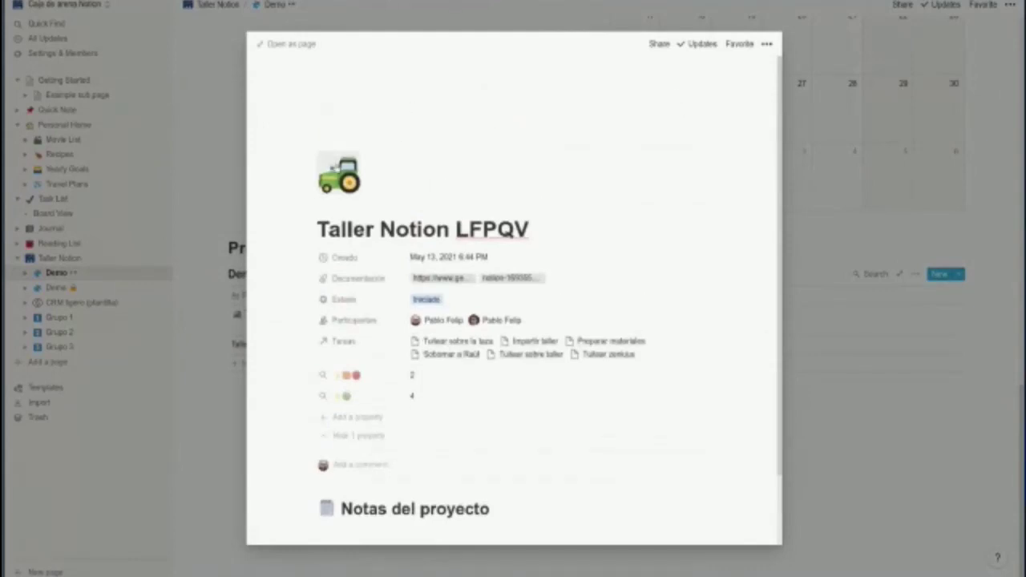
click(833, 244)
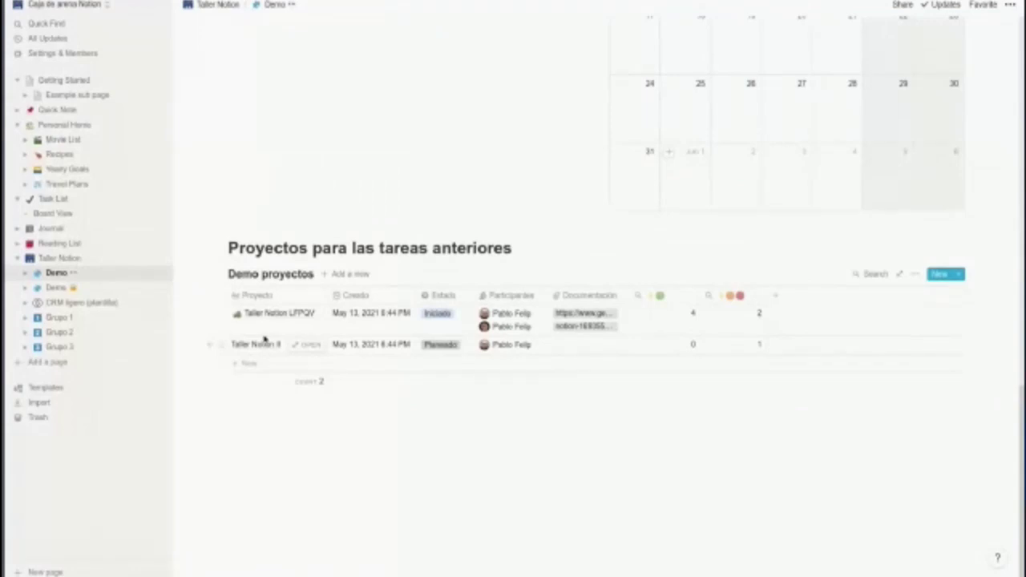
click(276, 313)
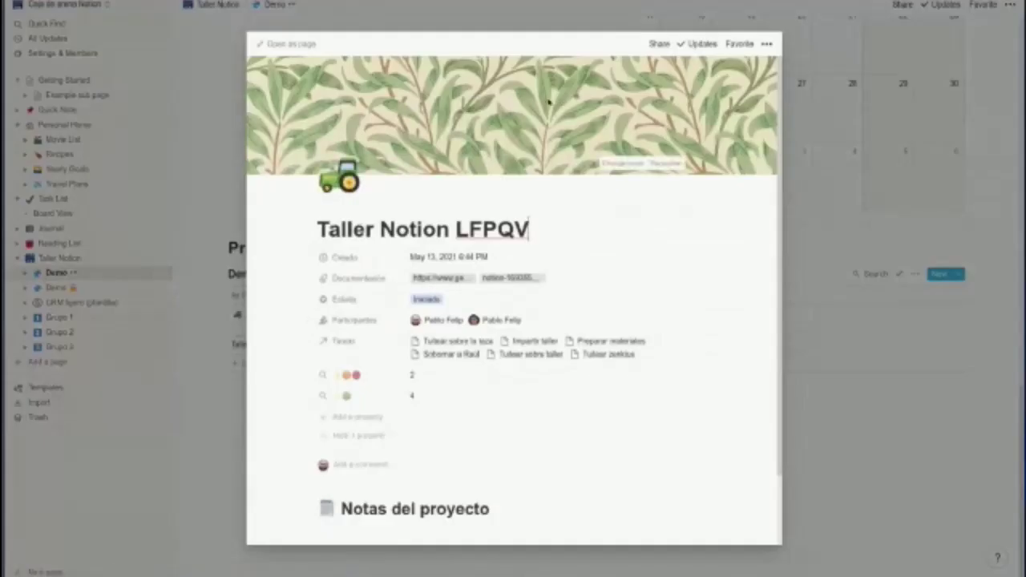
click(210, 190)
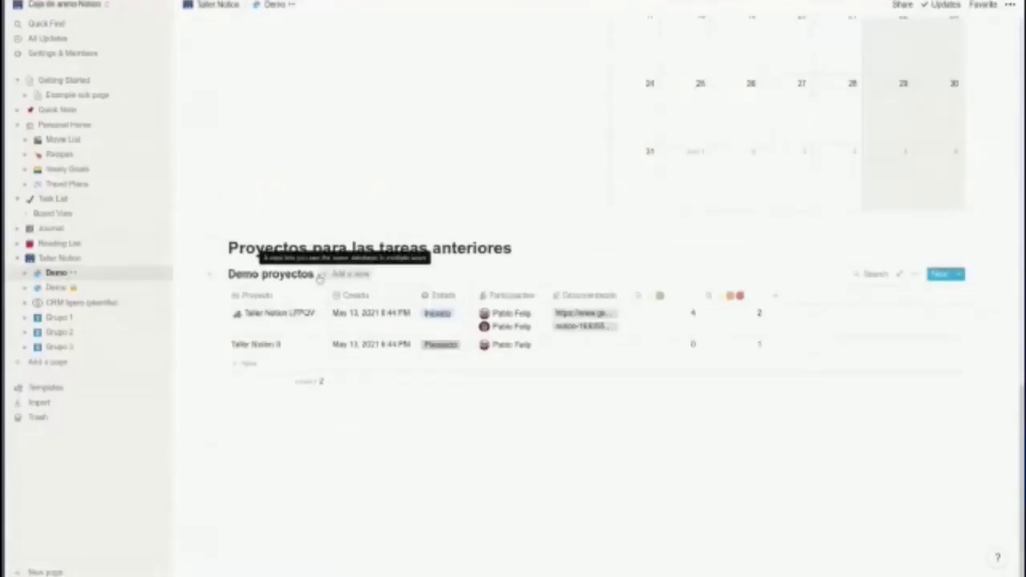
- Create a Gallery view for the Demo proyectos database
click(338, 273)
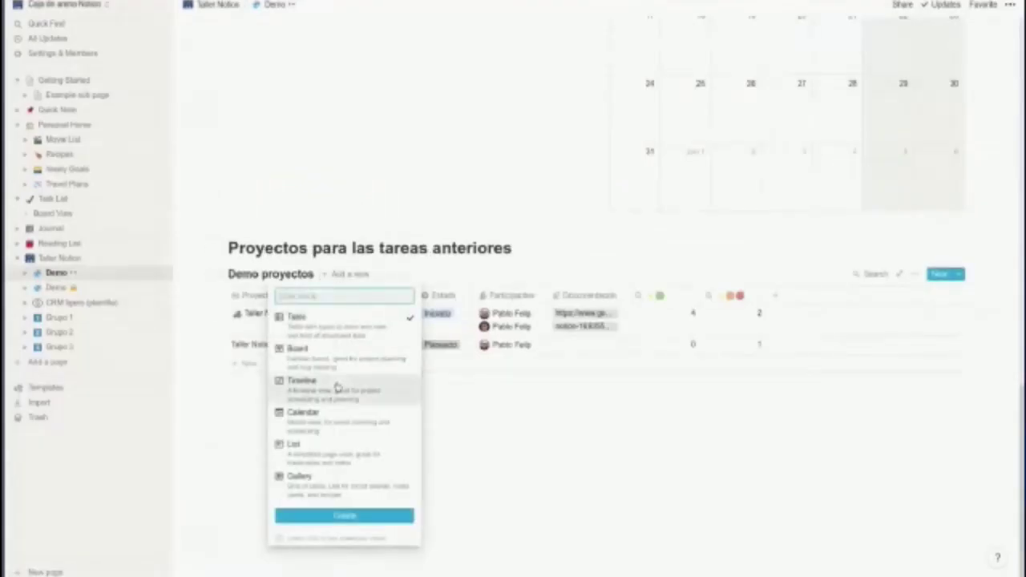
click(336, 489)
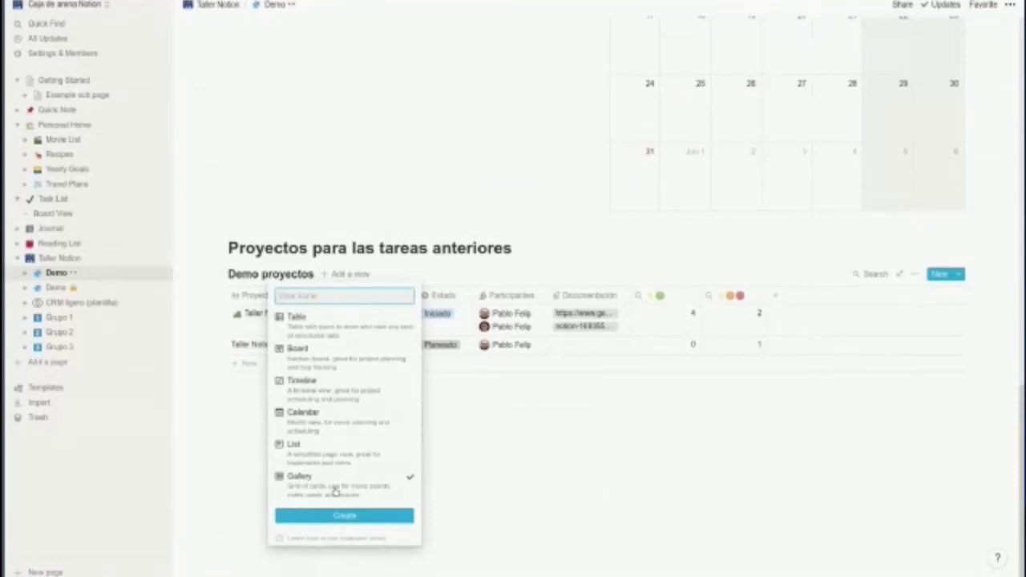
click(335, 516)
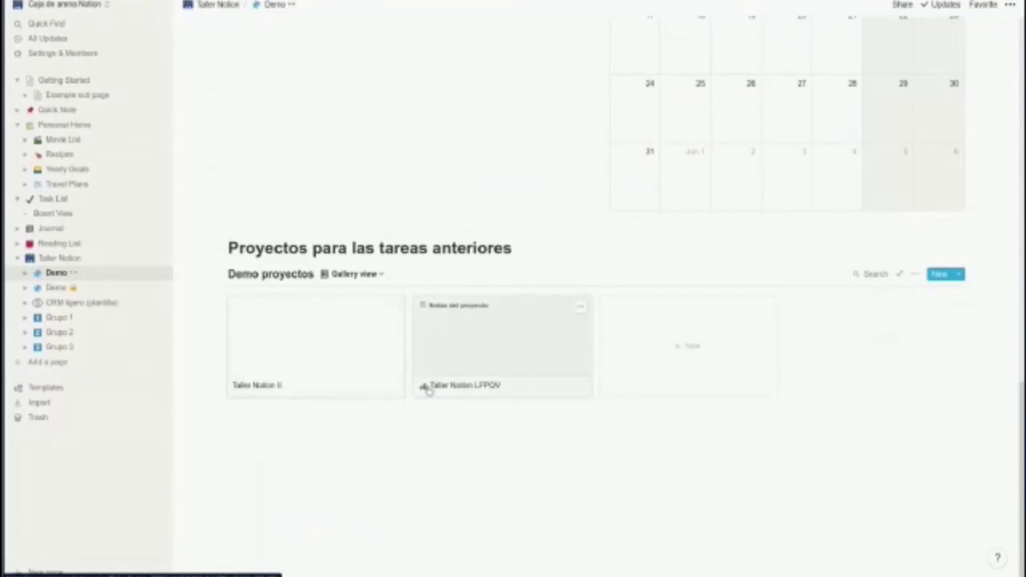
- Set the card preview of the Demo proyectos gallery view to Page cover
click(915, 274)
click(932, 368)
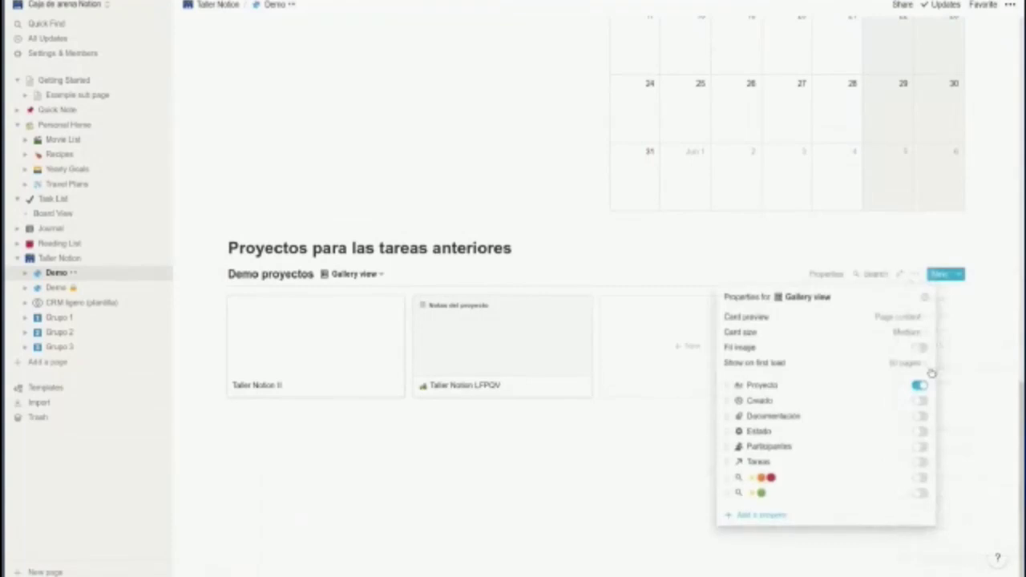
click(916, 318)
click(848, 350)
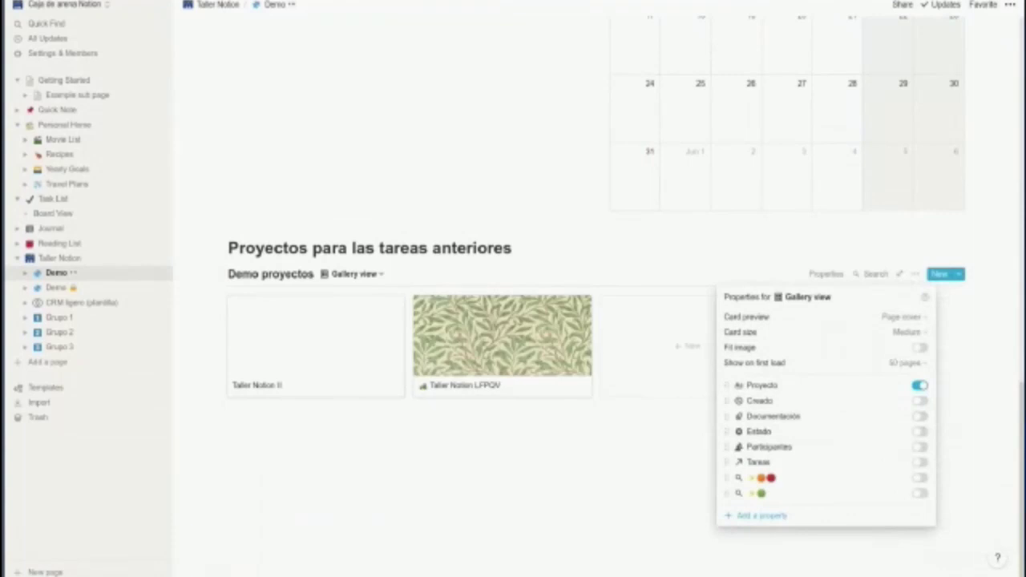
click(373, 278)
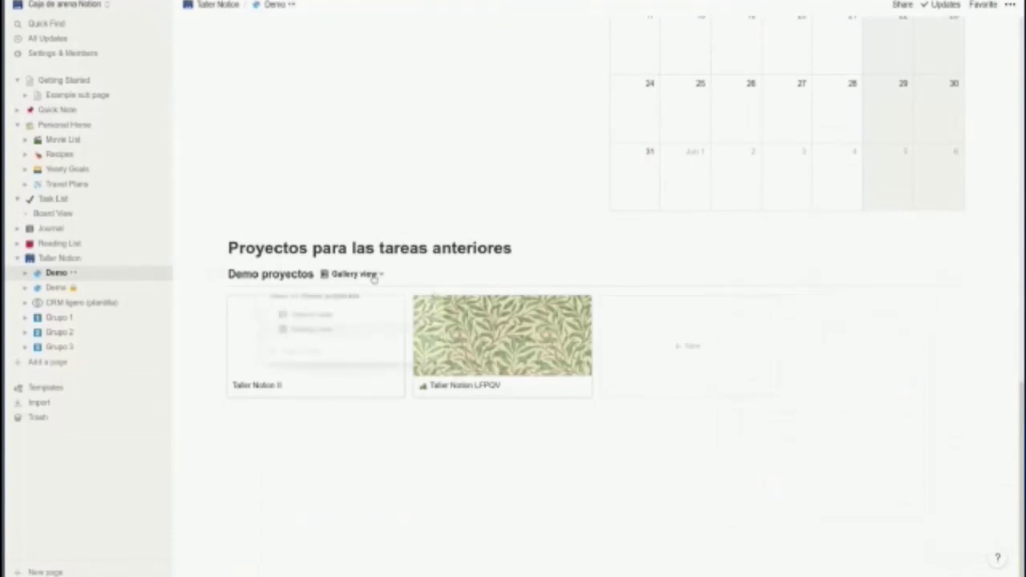
- Switch Demo proyectos to its Default view and delete the Notas del proyecto section from the Taller Notion LFPQV page
click(374, 277)
click(310, 314)
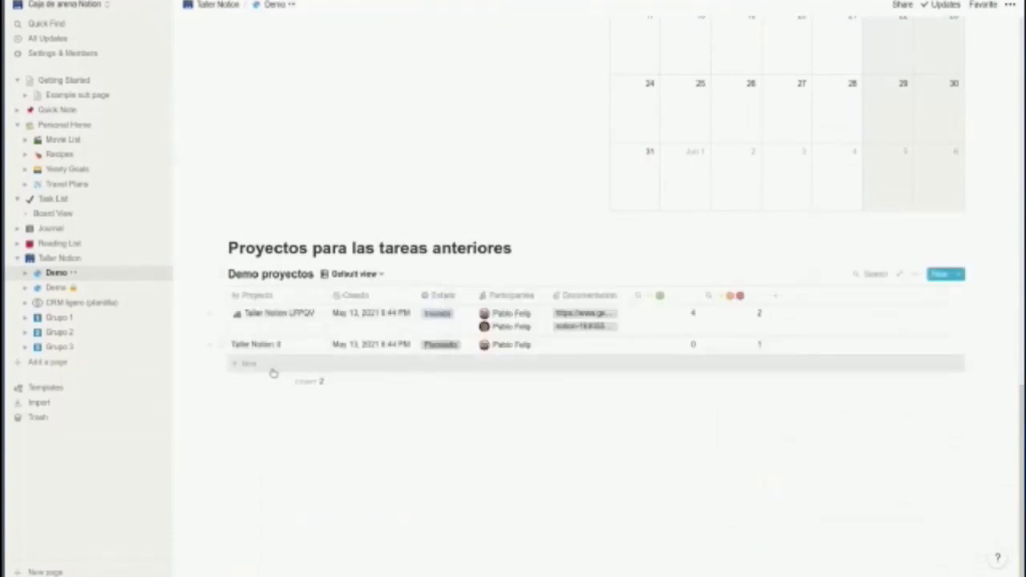
click(304, 313)
scroll(473, 362, down, 2)
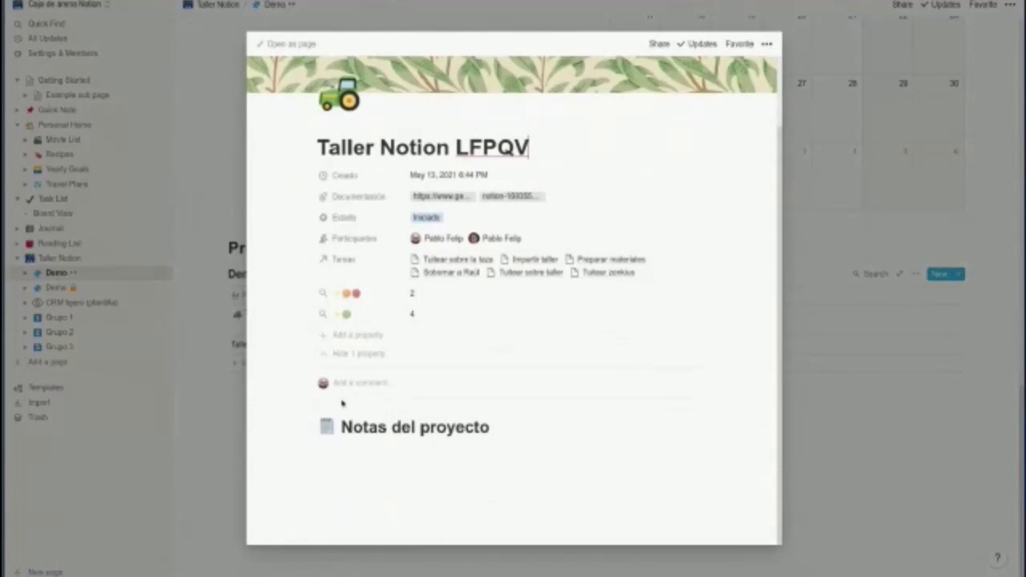
drag(540, 456, 337, 415)
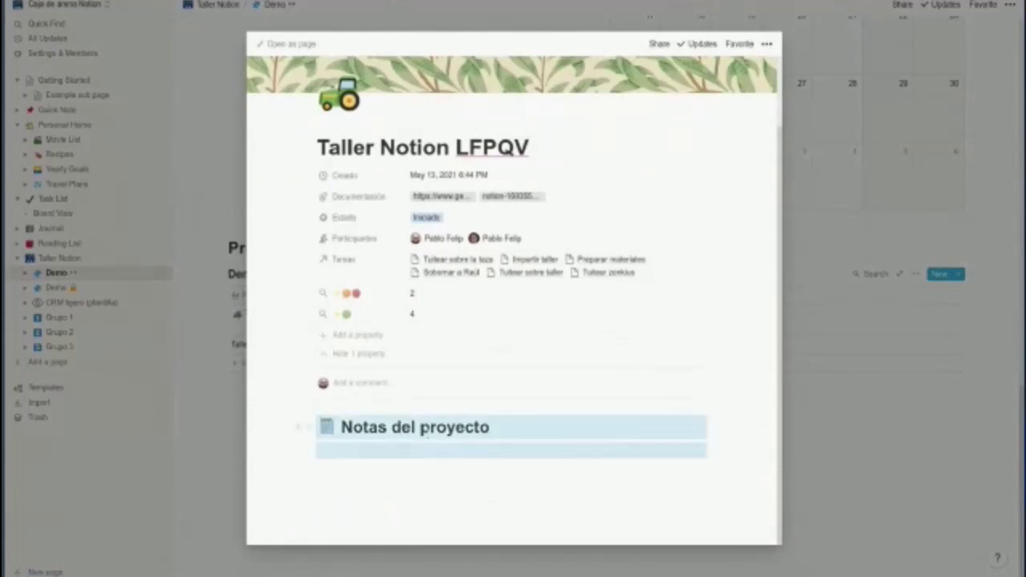
key(BackSpace)
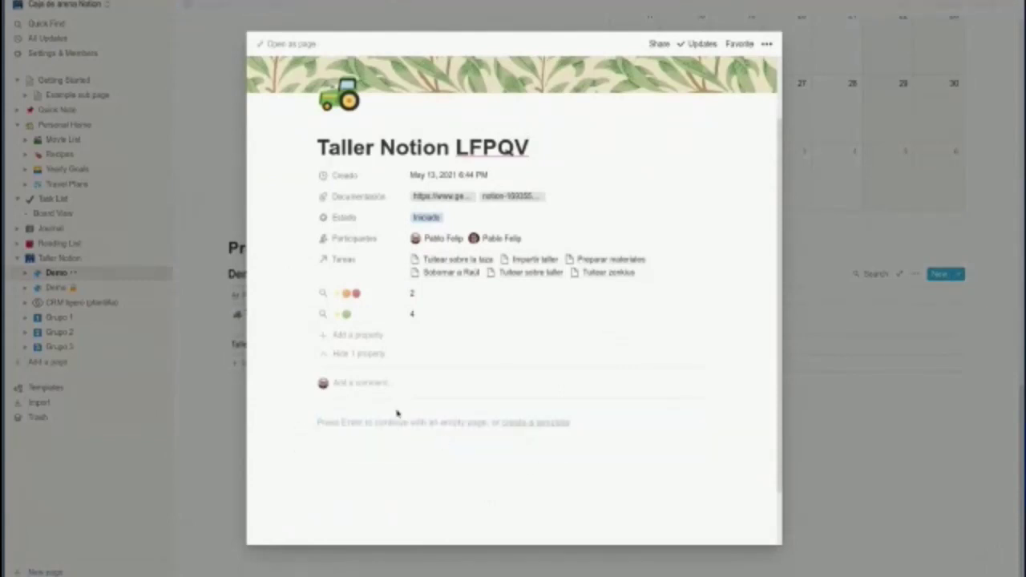
click(842, 421)
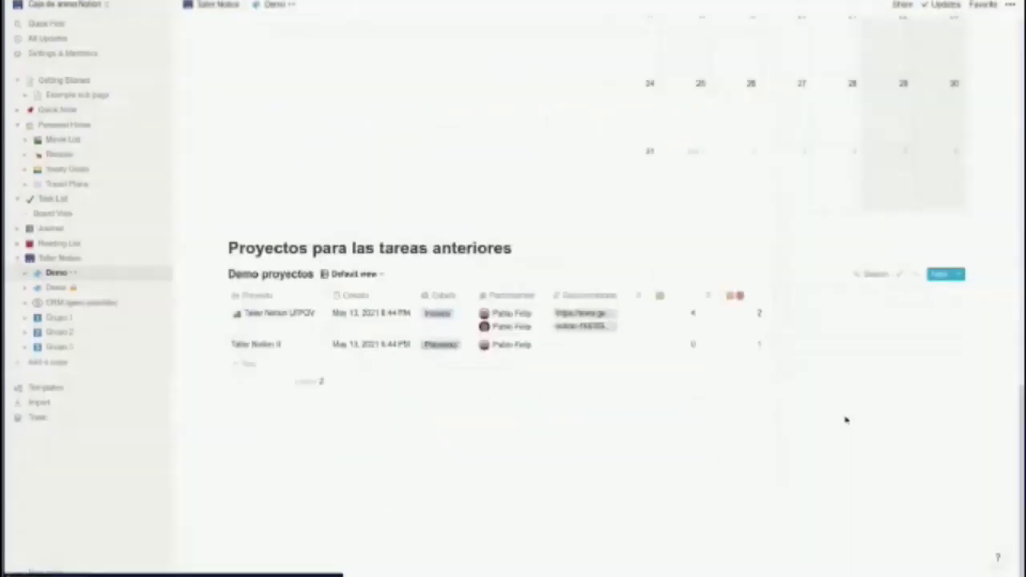
- Create a new template for the Demo proyectos database and title it "Plantilla de proyecto"
click(958, 275)
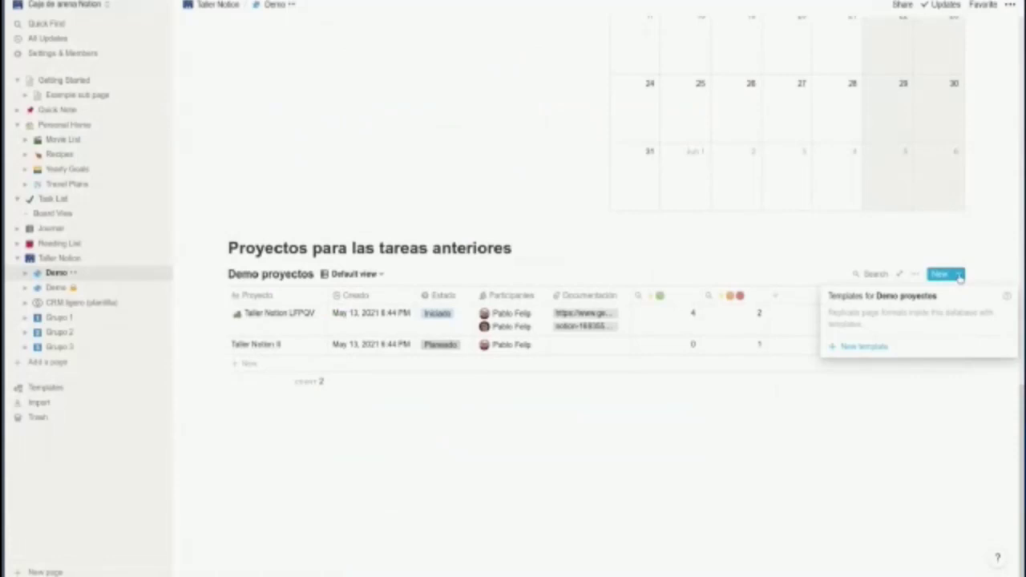
click(882, 348)
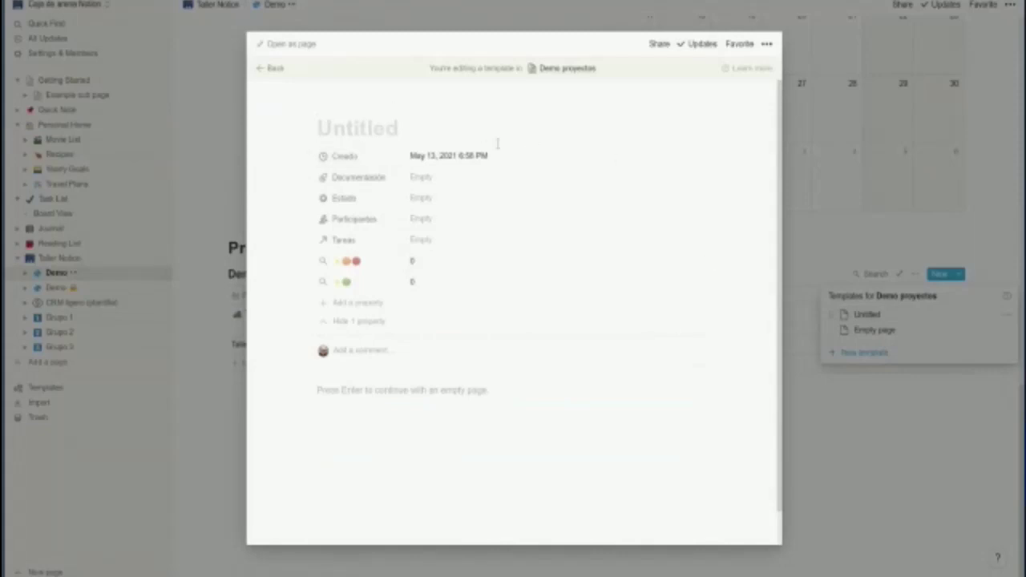
text(Plna)
key(BackSpace)
key(BackSpace)
text(ant)
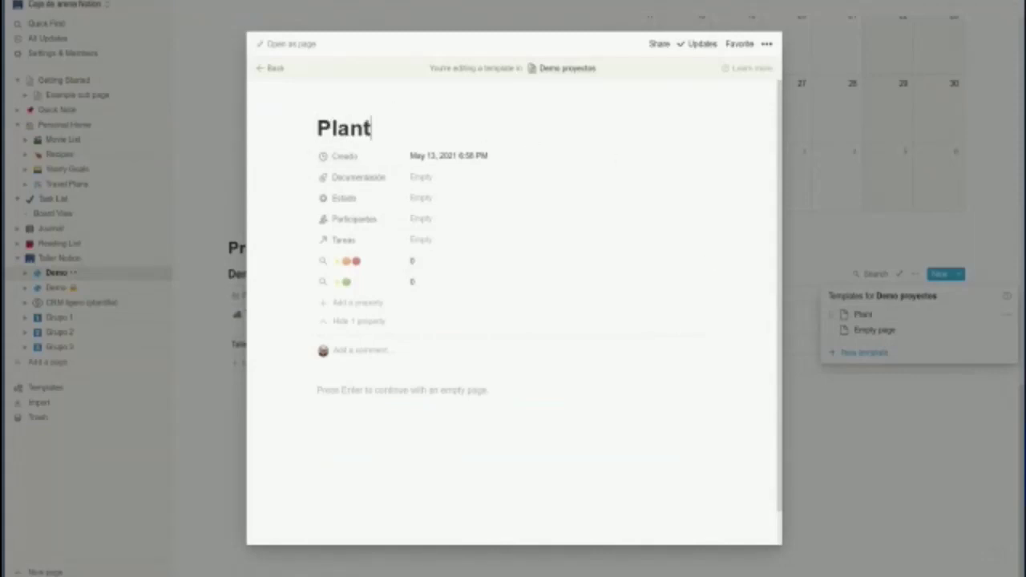
text(illa de proye)
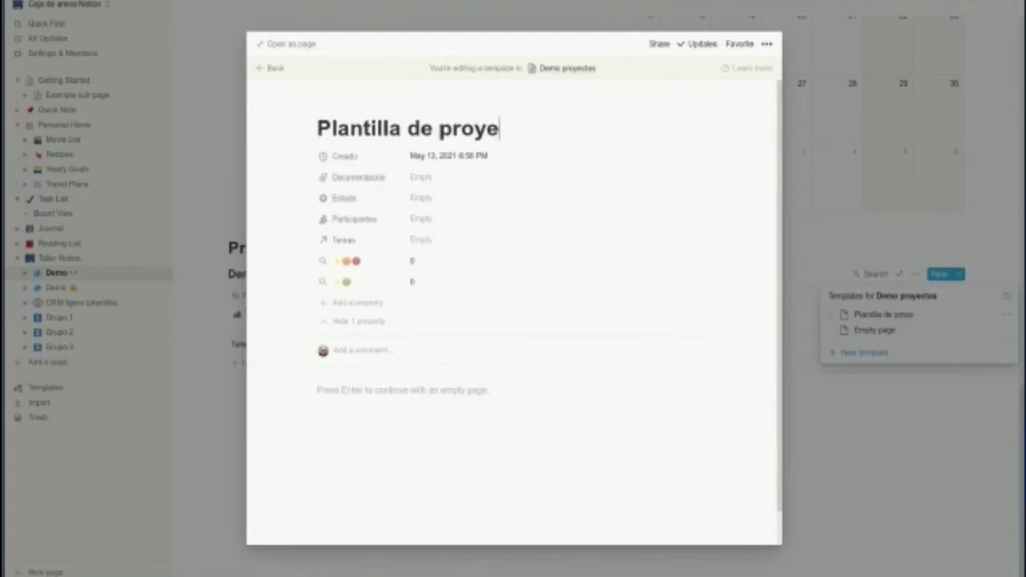
text(cto)
click(426, 177)
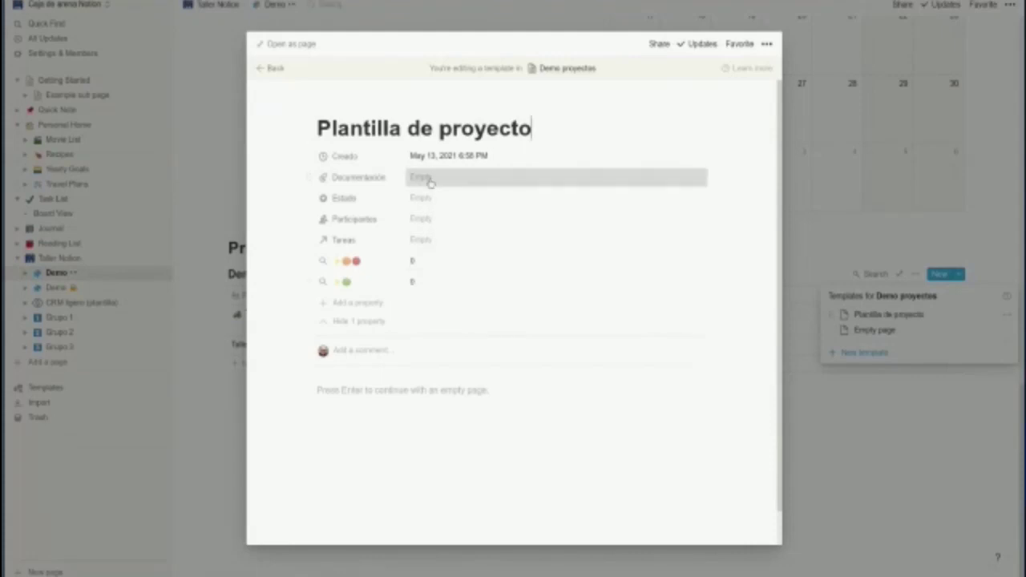
click(426, 200)
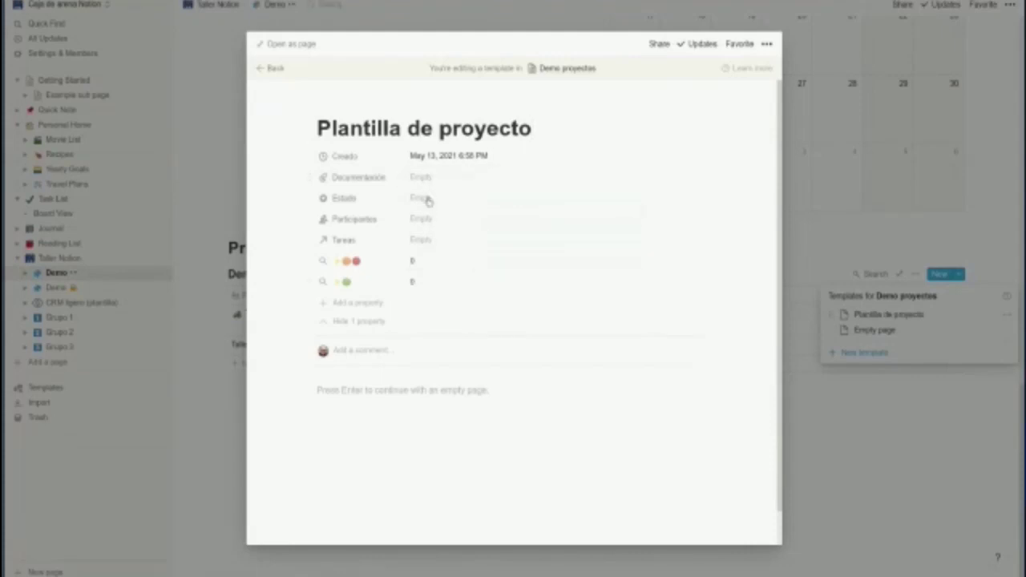
click(426, 199)
click(543, 153)
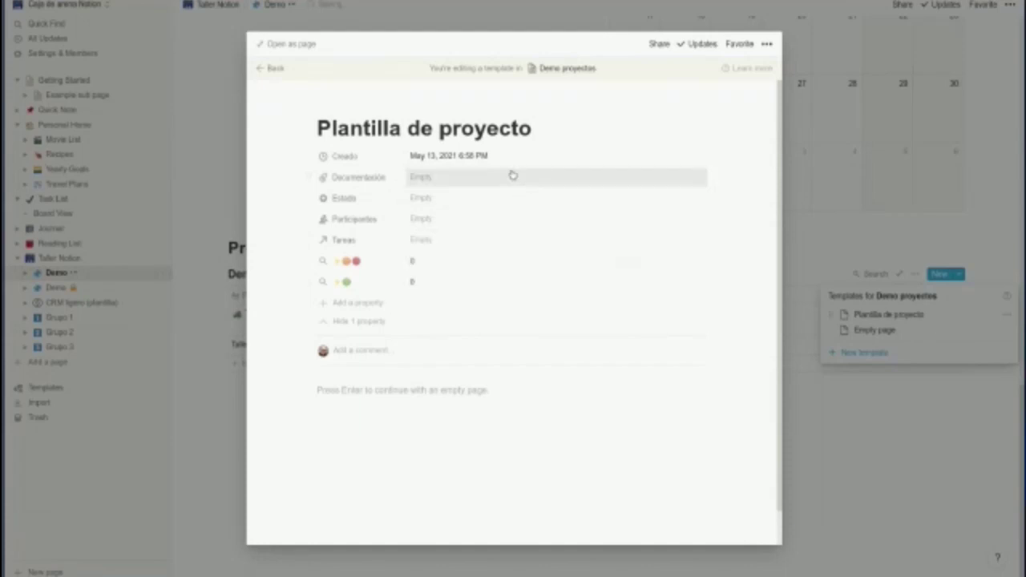
- Add a Heading 1 reading "Notas del proyecto" to the body of the project template
click(346, 391)
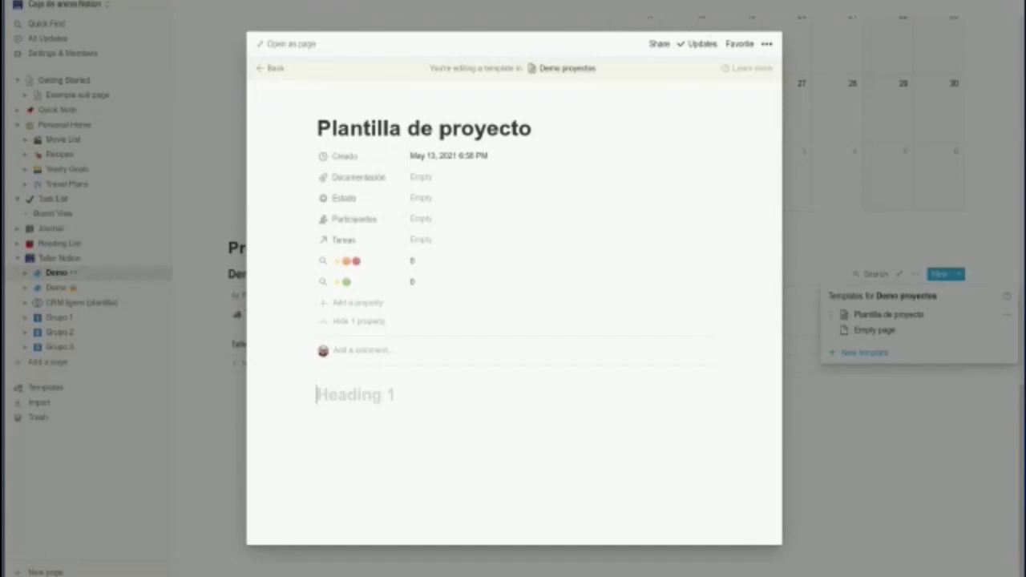
text(# Notas de)
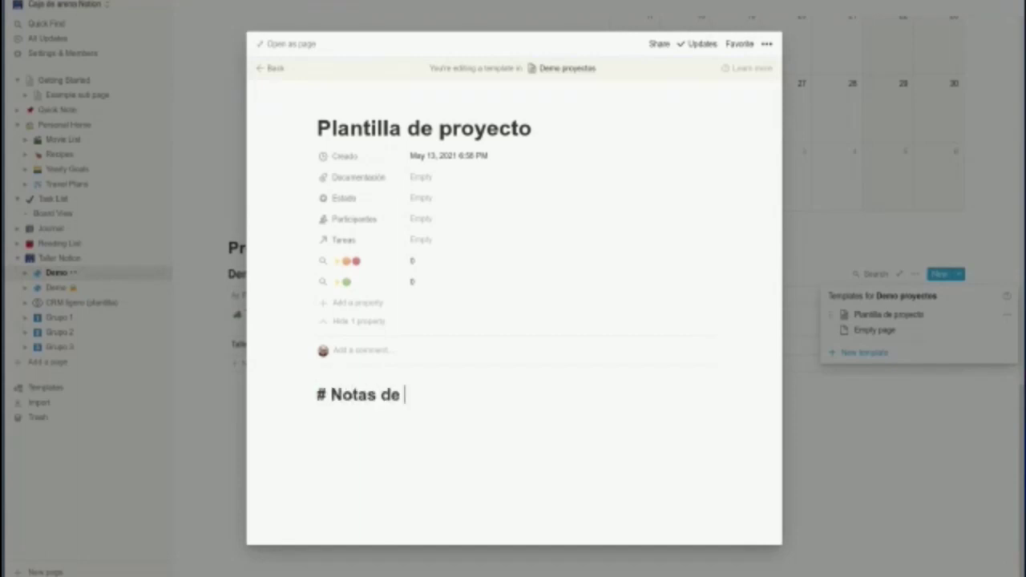
click(317, 395)
key(Delete)
key(Delete)
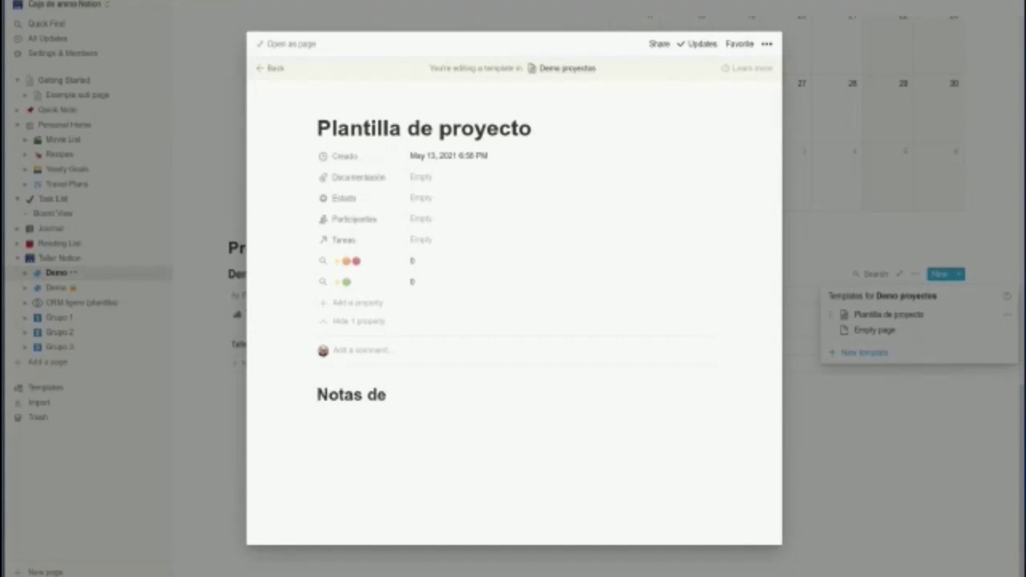
text(l proyecto)
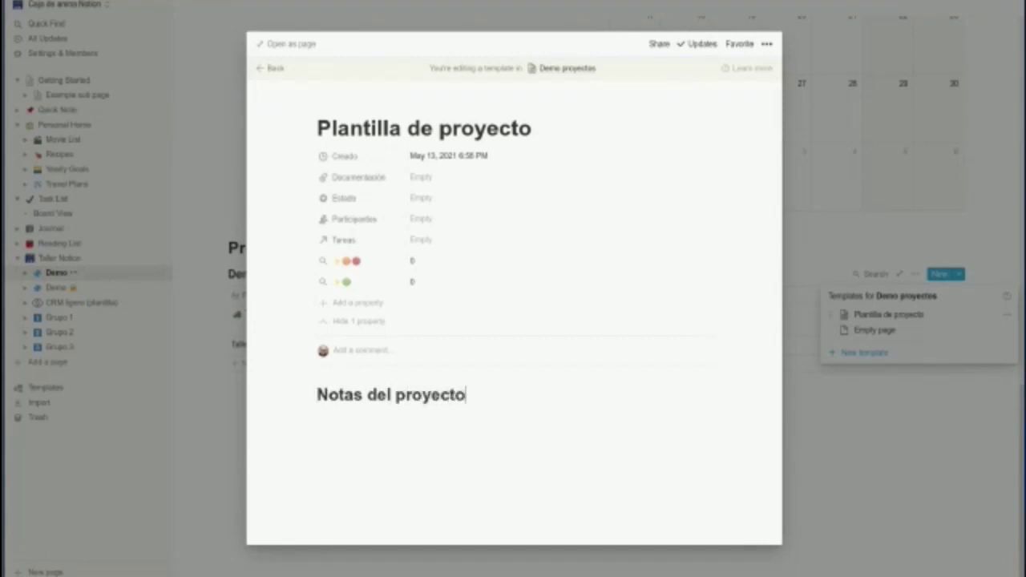
- Leave an empty line below the notes heading and add another Heading 1 reading "Lluvia de ideas"
key(Return)
key(Return)
text(# Lluvia de )
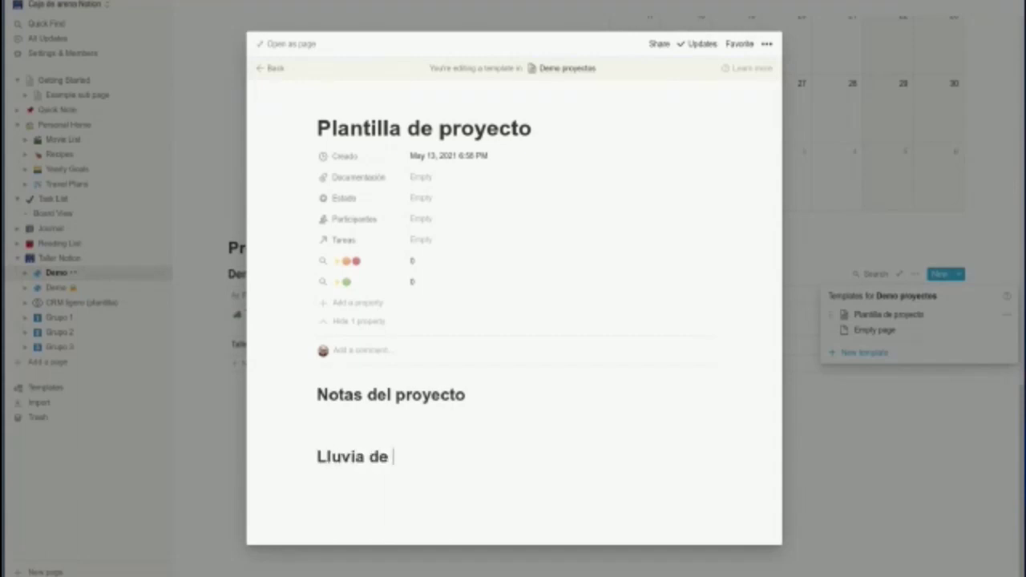
text(ideas)
- Insert a notepad emoji before the Notas del proyecto heading and a brain emoji before the Lluvia de ideas heading
click(318, 418)
click(433, 395)
click(317, 395)
text(:note)
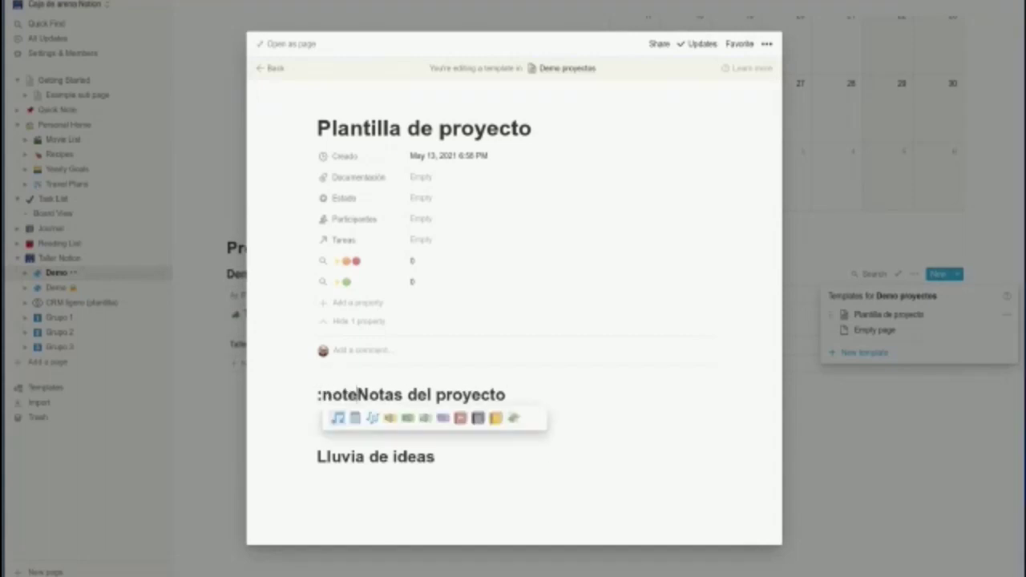
key(Right)
key(Return)
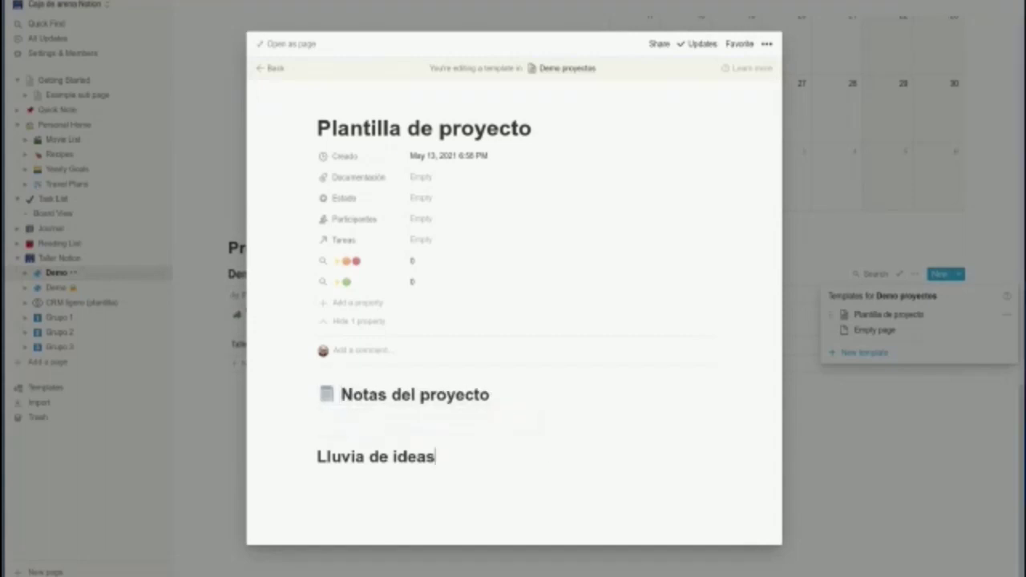
click(317, 457)
text(:)
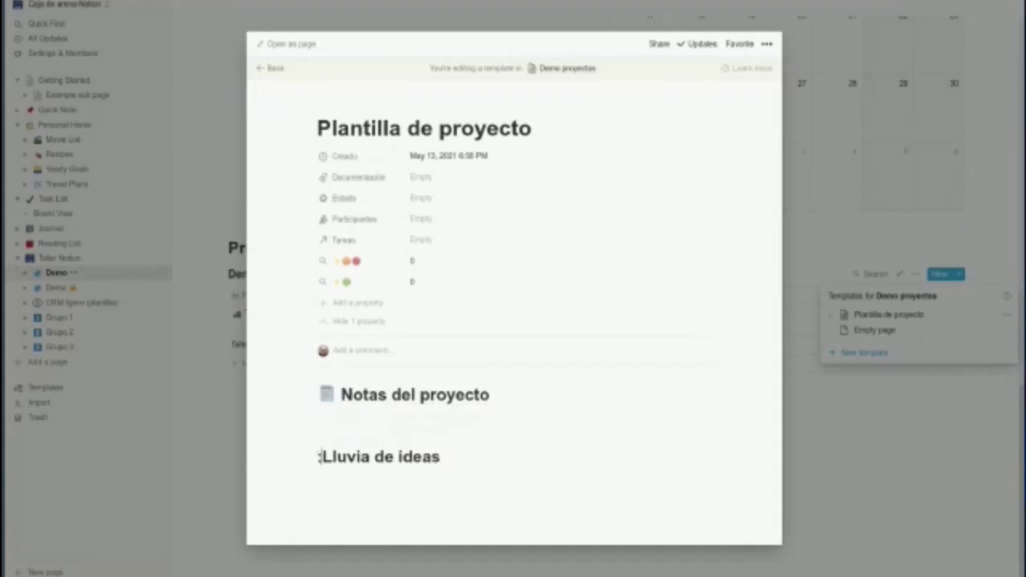
text(brai)
key(Return)
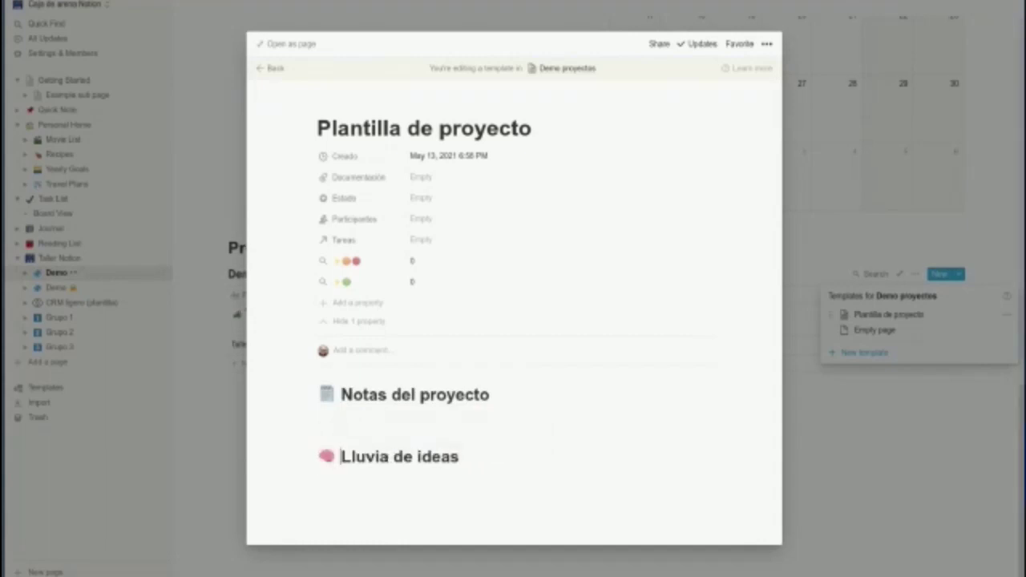
- Add a toggle list item reading "Notas aquí" under the Notas del proyecto heading
click(338, 418)
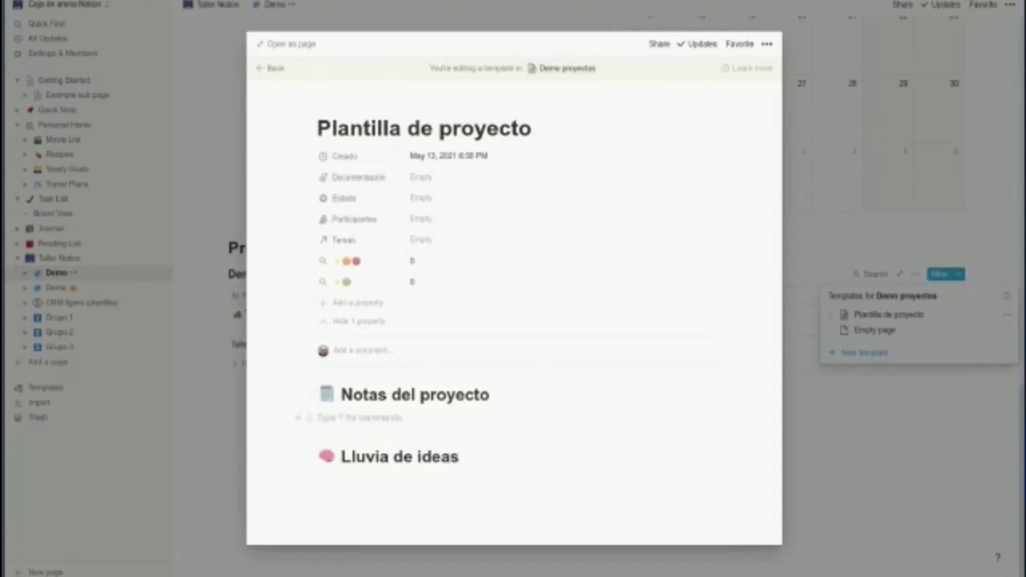
click(298, 418)
scroll(430, 269, down, 5)
text(/)
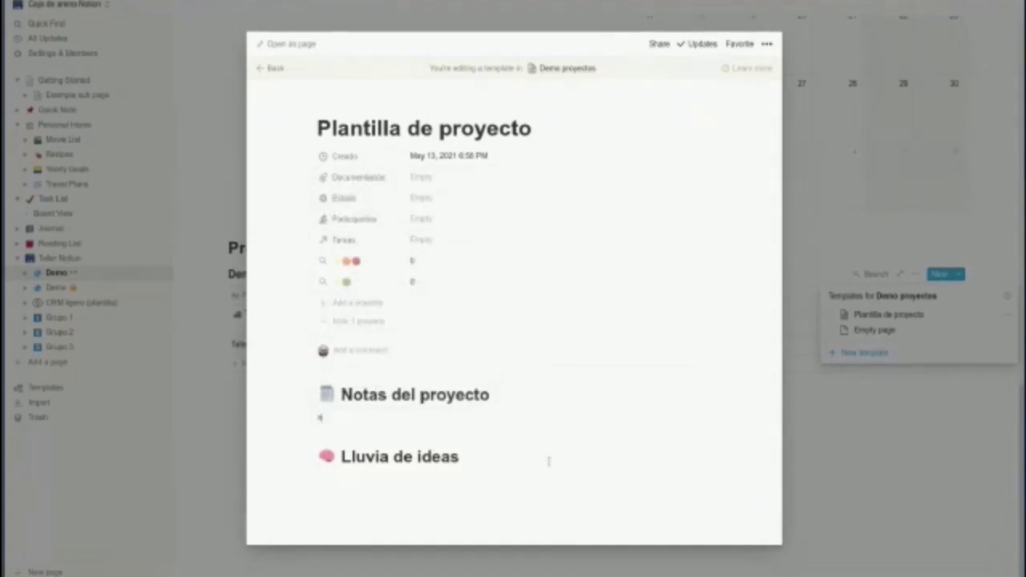
key(space)
text(Notas aquí)
- Place a copy of the Notas aquí toggle under the Lluvia de ideas heading and rename the copy "Ideas aquí"
drag(310, 418, 327, 476)
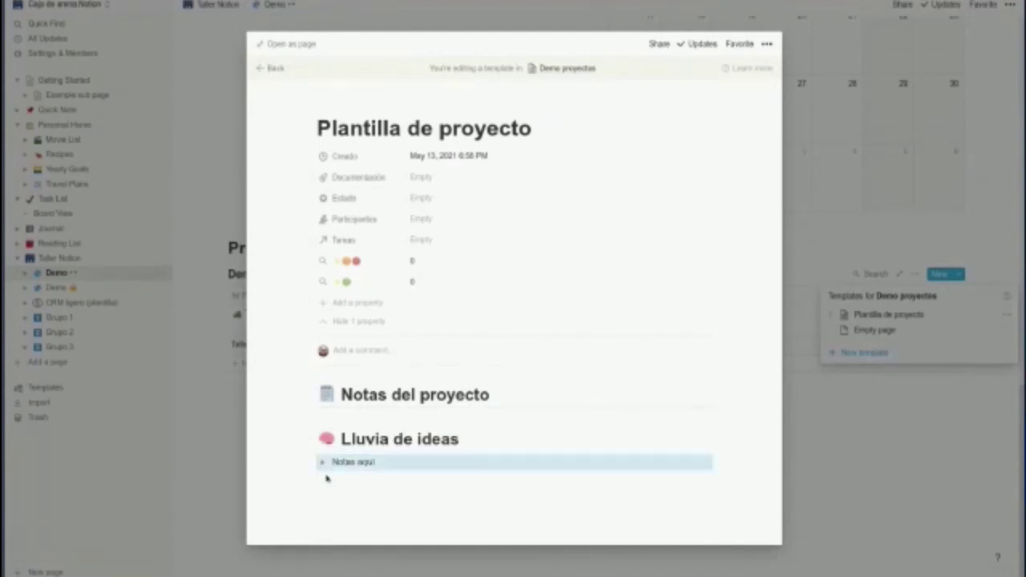
key(ctrl+z)
drag(310, 418, 324, 473)
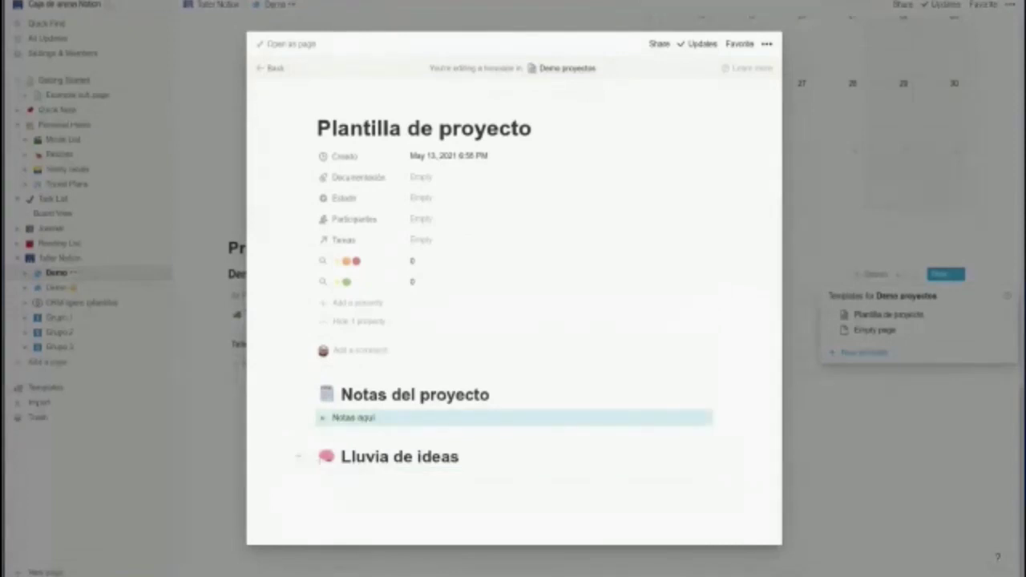
click(340, 480)
text(Notas aquí)
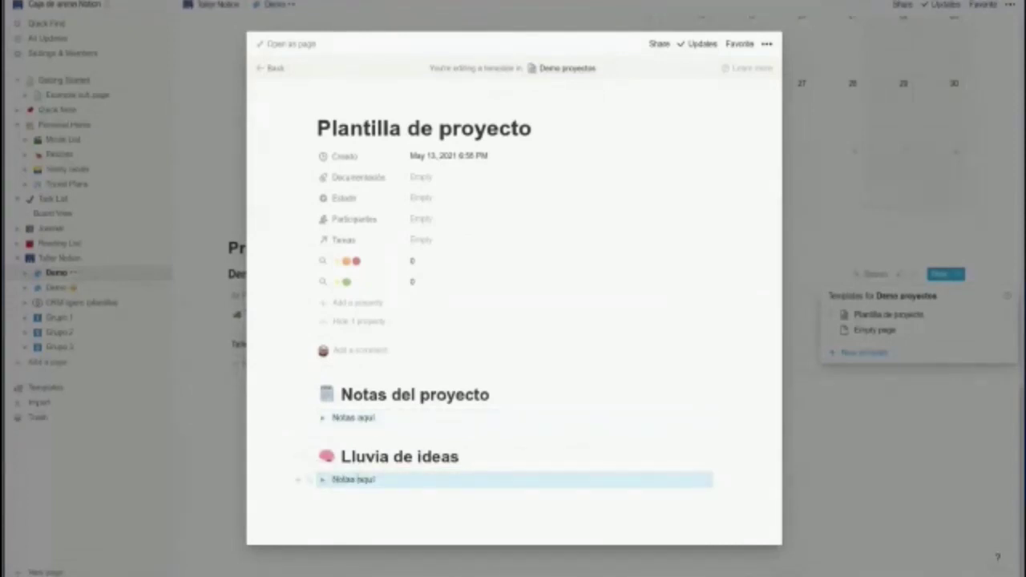
drag(331, 479, 375, 479)
text(Ideas aquí)
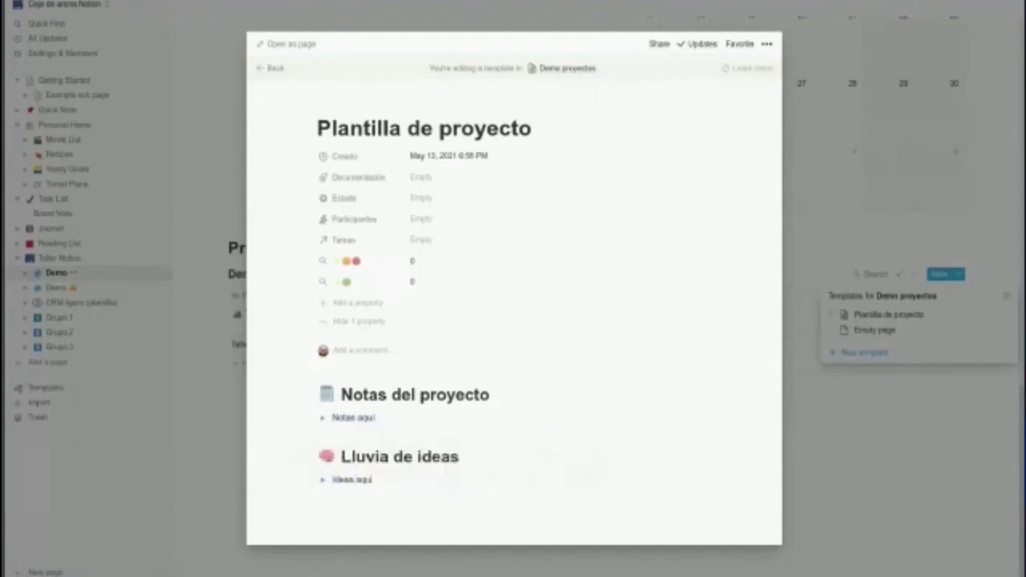
- Try out the Ideas aquí toggle by entering sample text inside it, clear the text and collapse the toggle
click(322, 480)
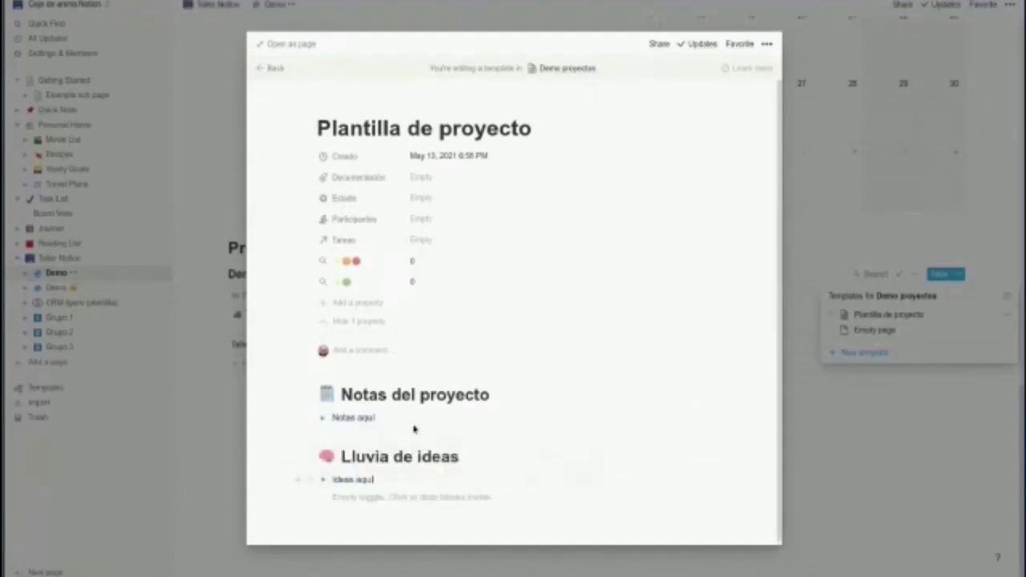
click(365, 492)
text(dfsdfsdfsdf)
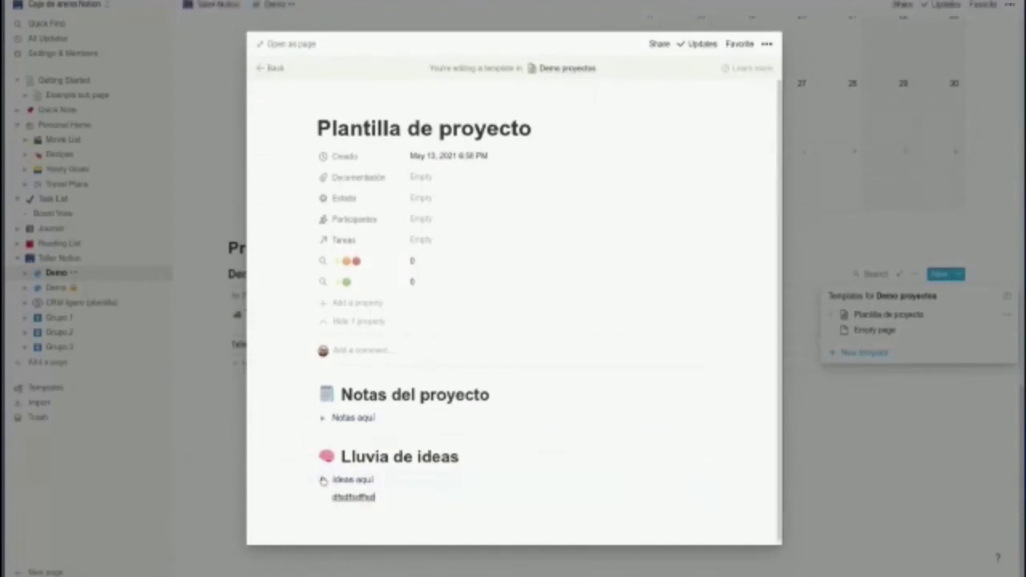
key(ctrl+a)
key(BackSpace)
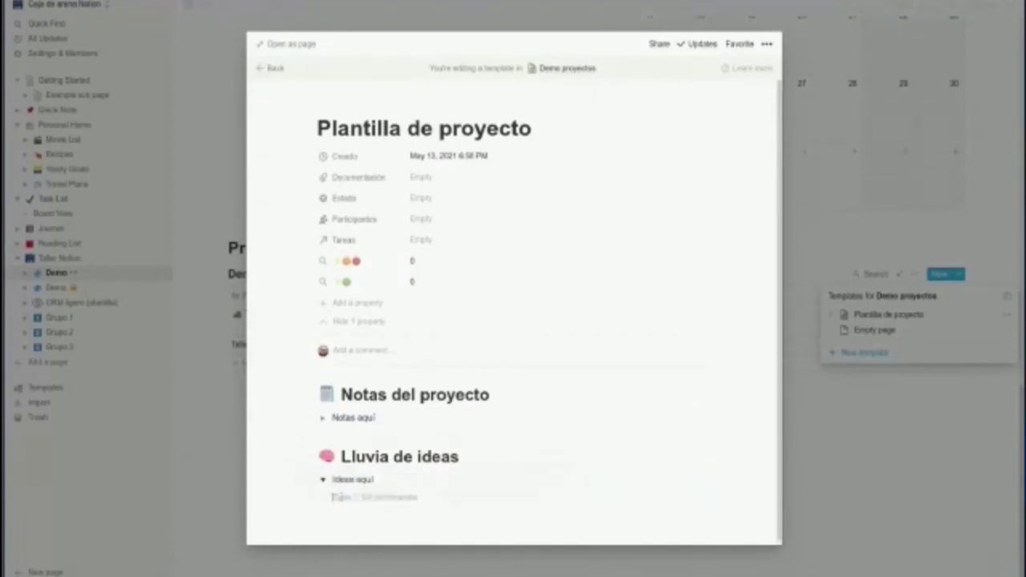
click(323, 479)
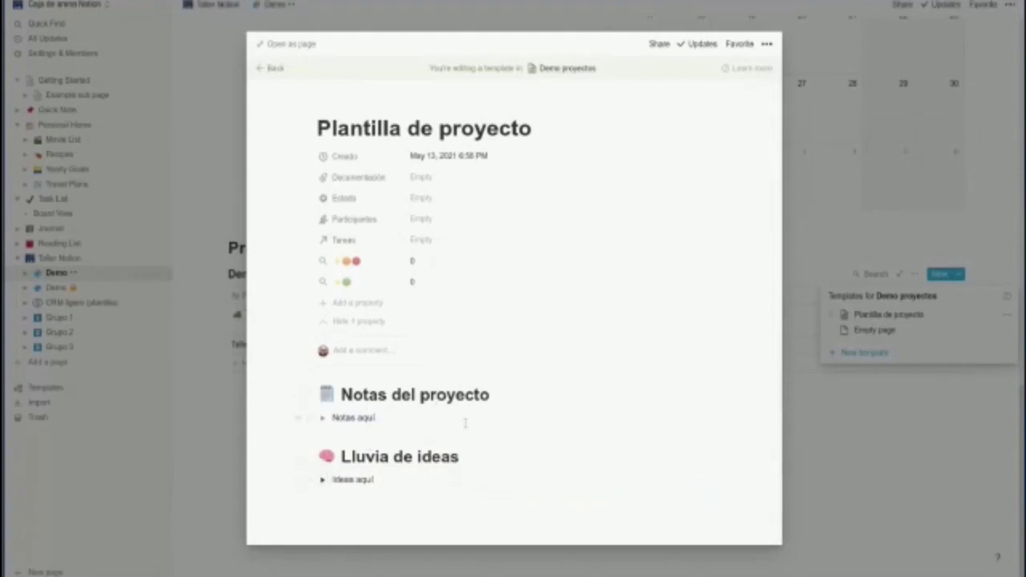
- Close the finished template and add a new blank row to the Demo proyectos table
click(867, 468)
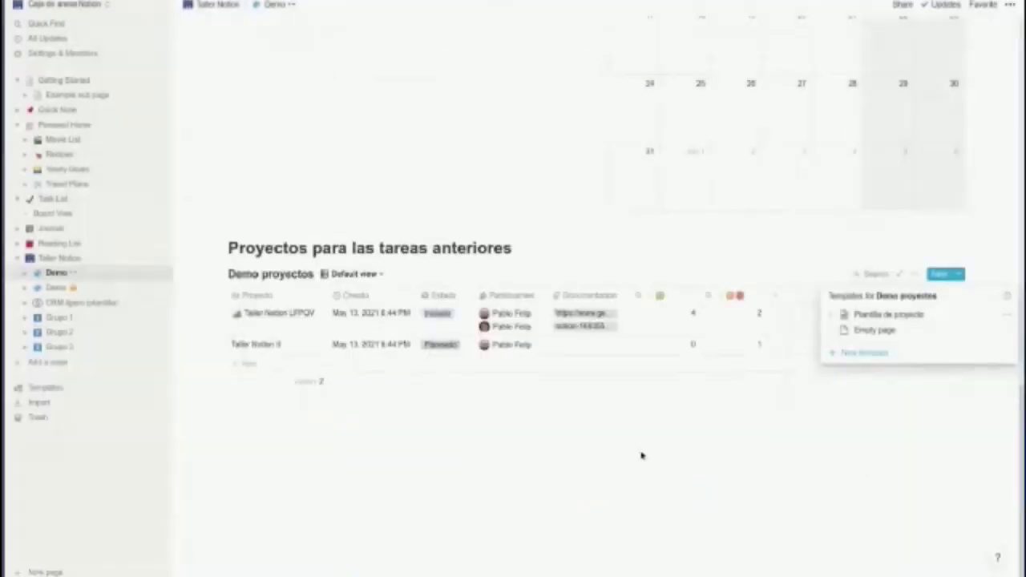
click(240, 377)
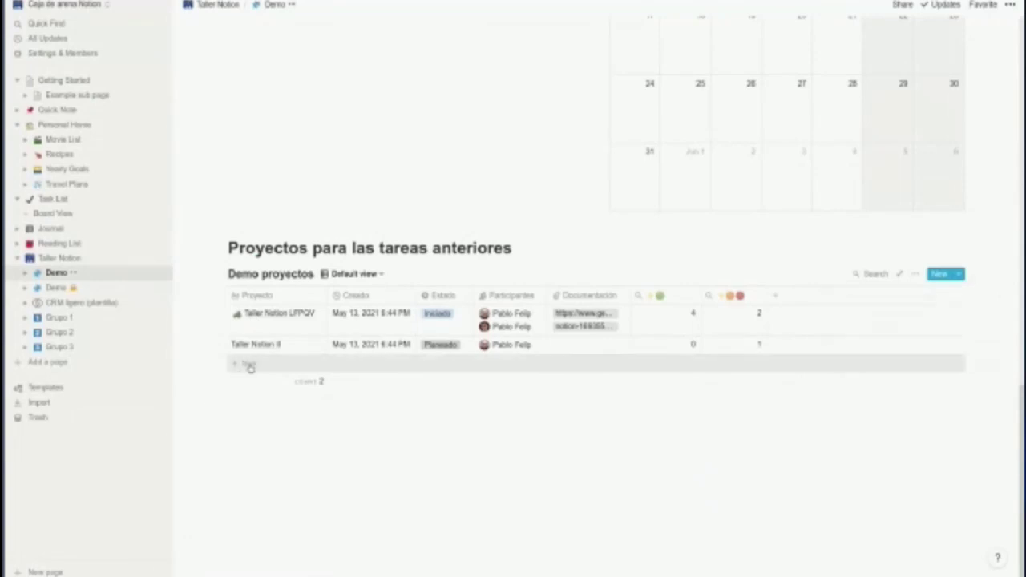
click(250, 365)
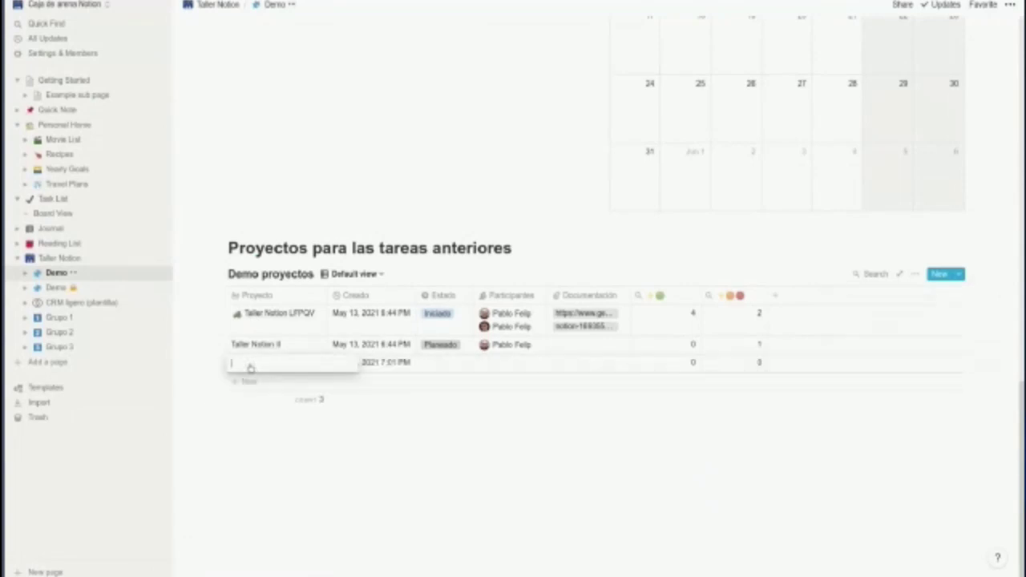
key(Escape)
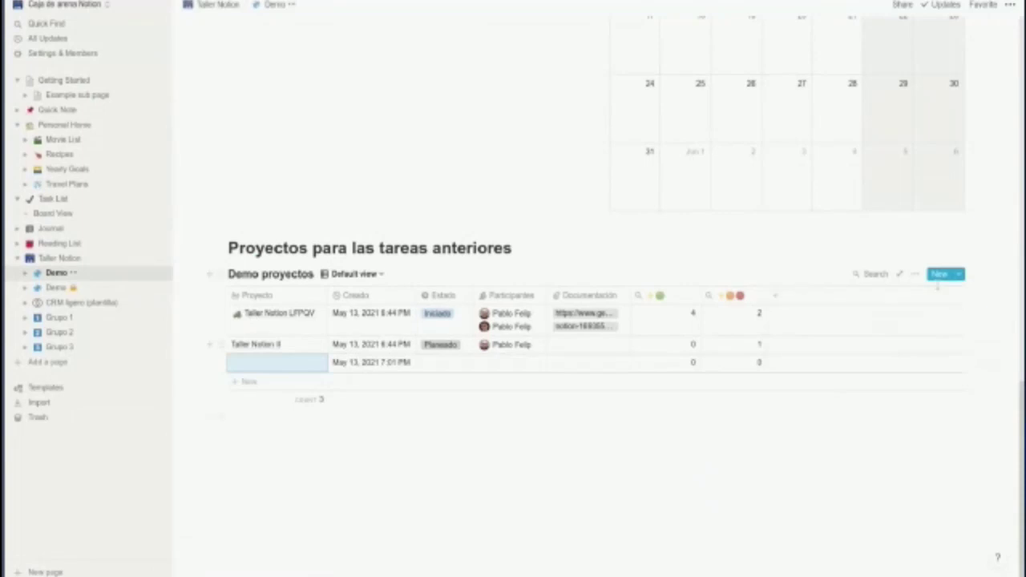
- Create a new untitled Demo proyectos entry, apply the Plantilla de proyecto template to it and close the page
click(957, 274)
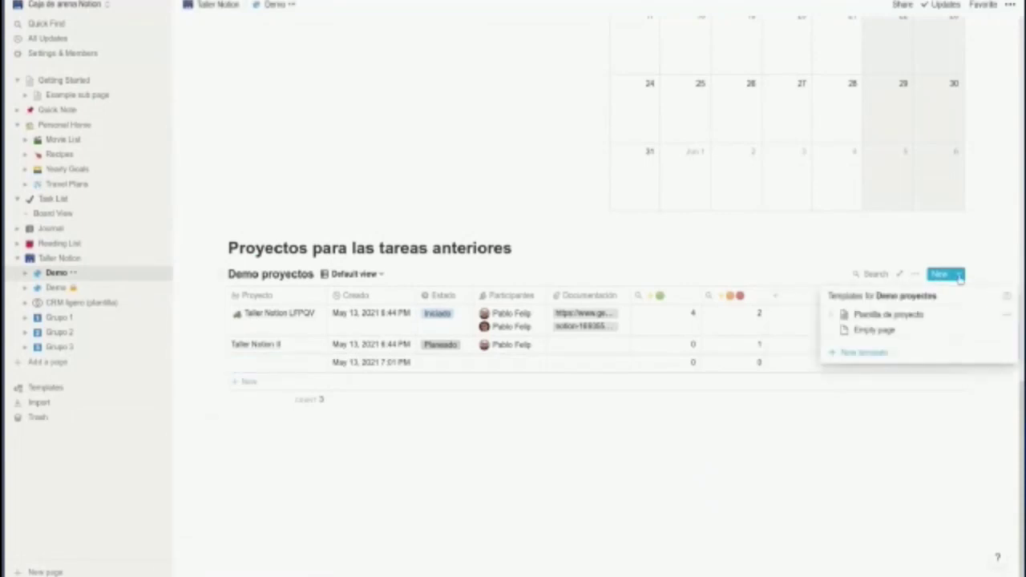
click(890, 315)
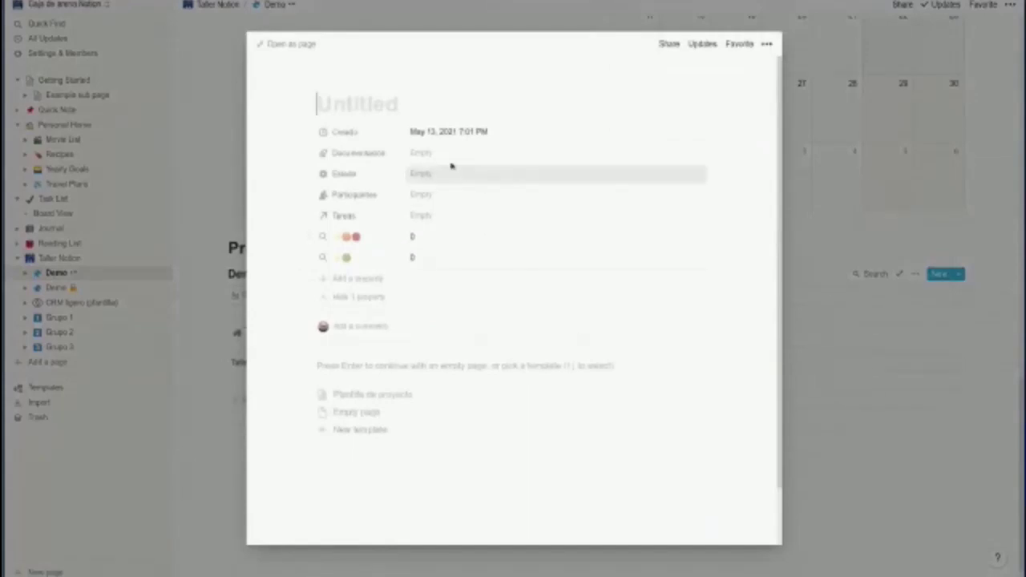
click(348, 397)
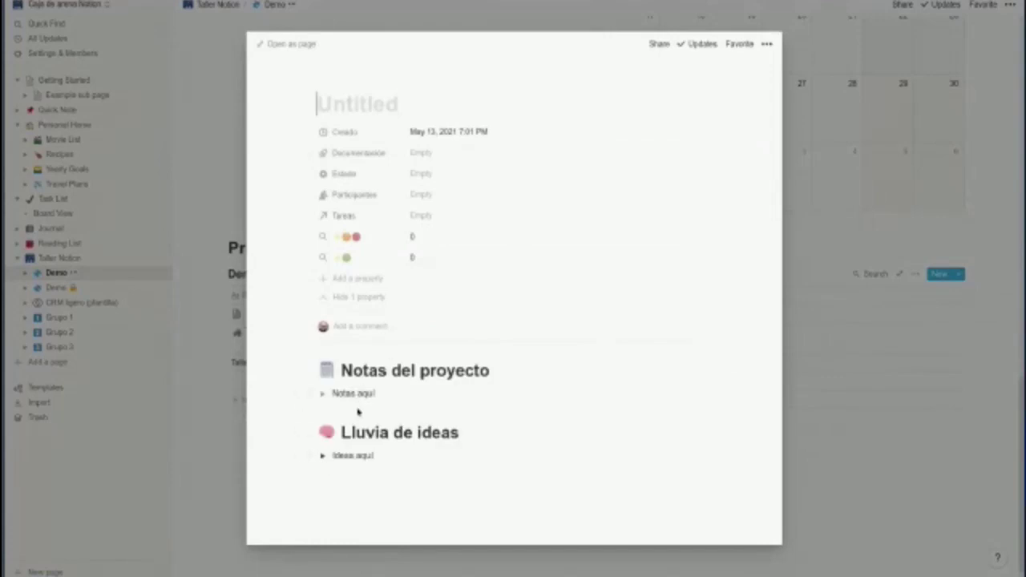
key(Escape)
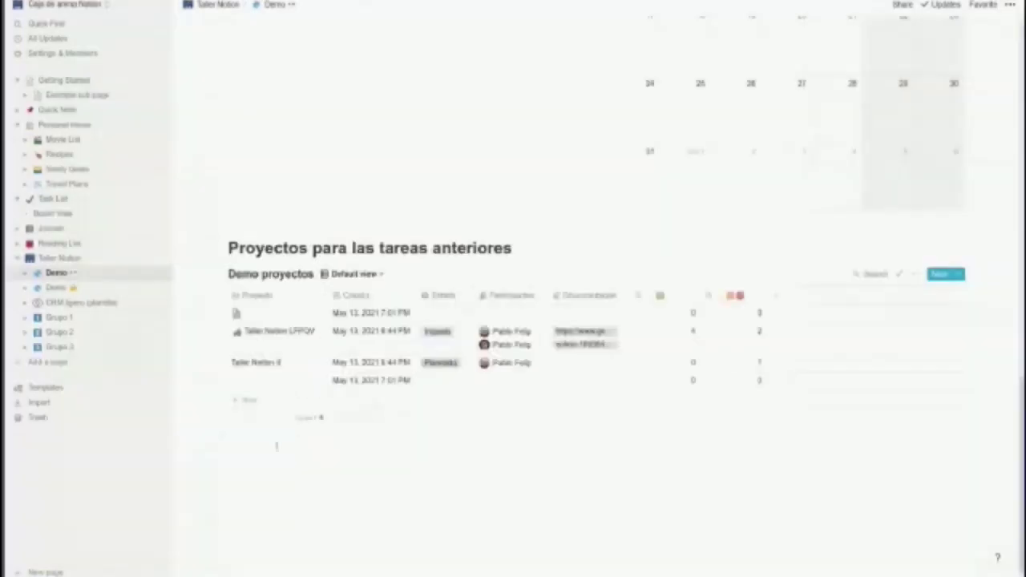
- Delete the untitled first row based on the template from the Demo proyectos table
click(221, 367)
key(Escape)
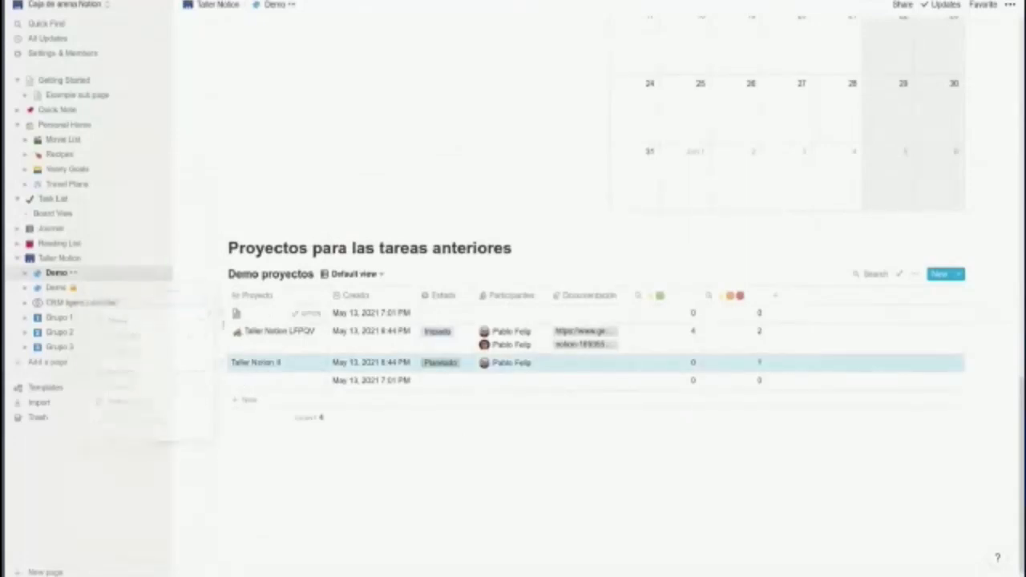
click(233, 313)
click(112, 274)
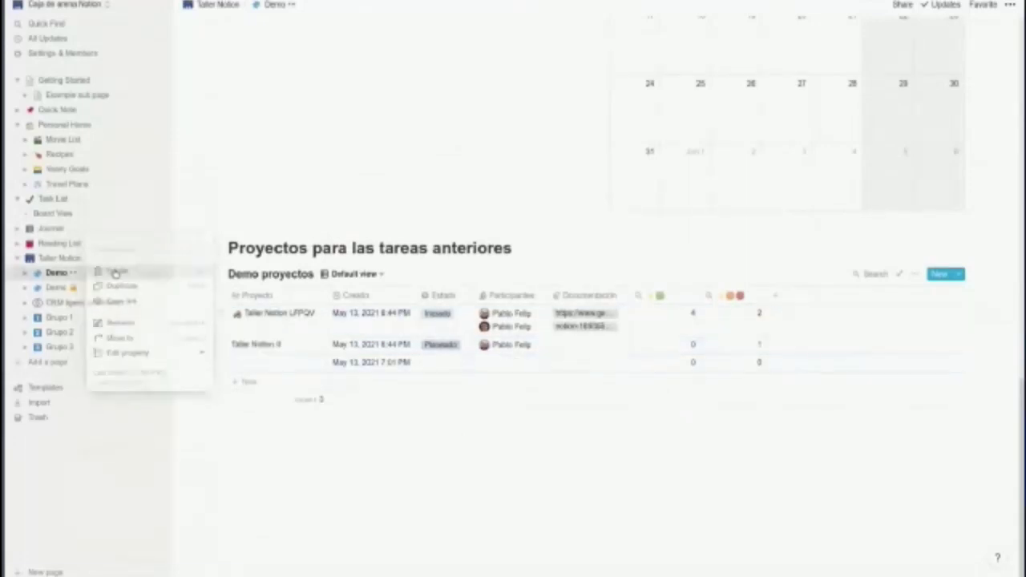
- Apply the Plantilla de proyecto template to the existing Taller Notion LFPQV and Taller Notion II project pages
click(309, 314)
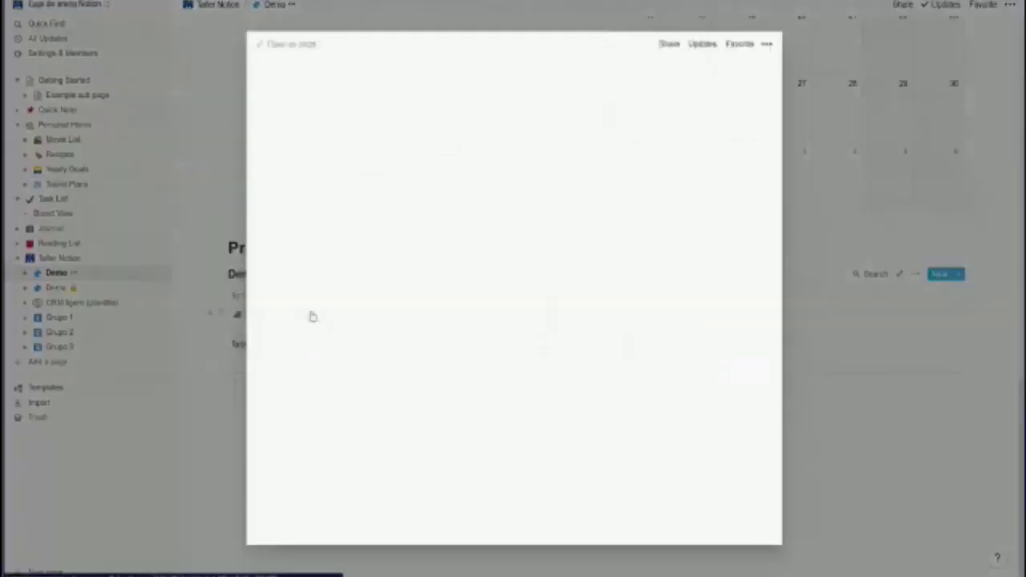
scroll(552, 320, down, 3)
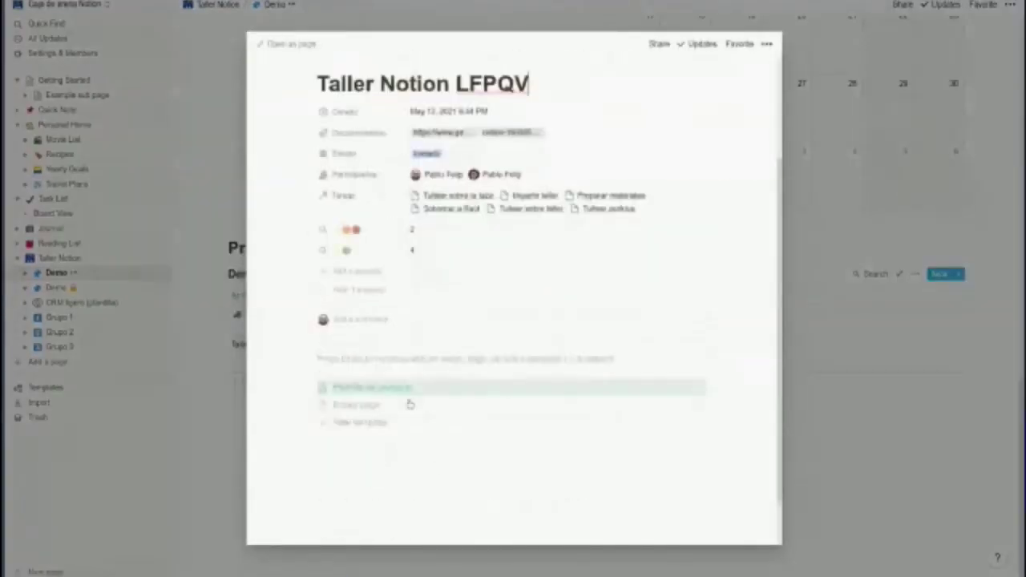
click(361, 390)
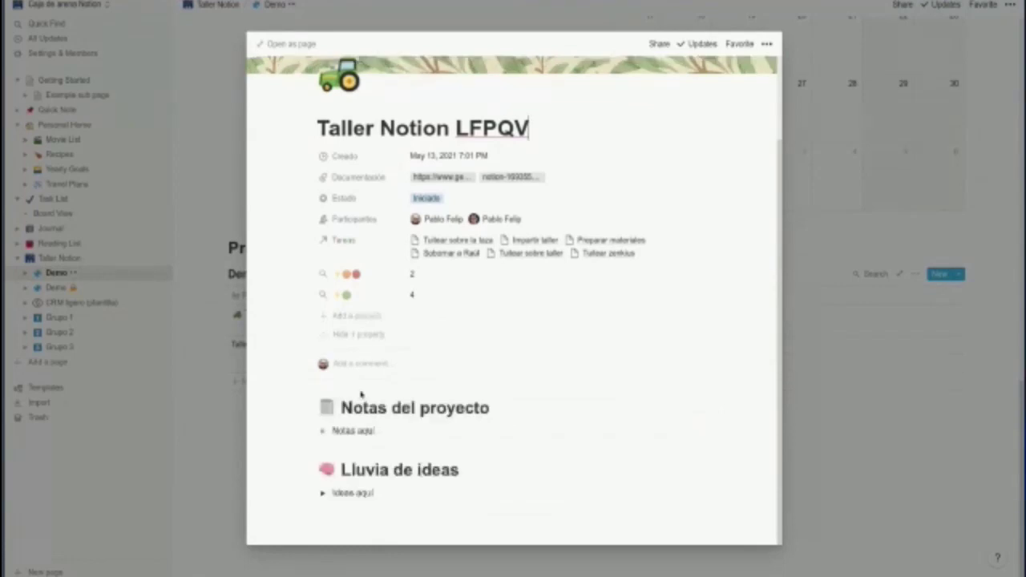
click(822, 431)
click(306, 347)
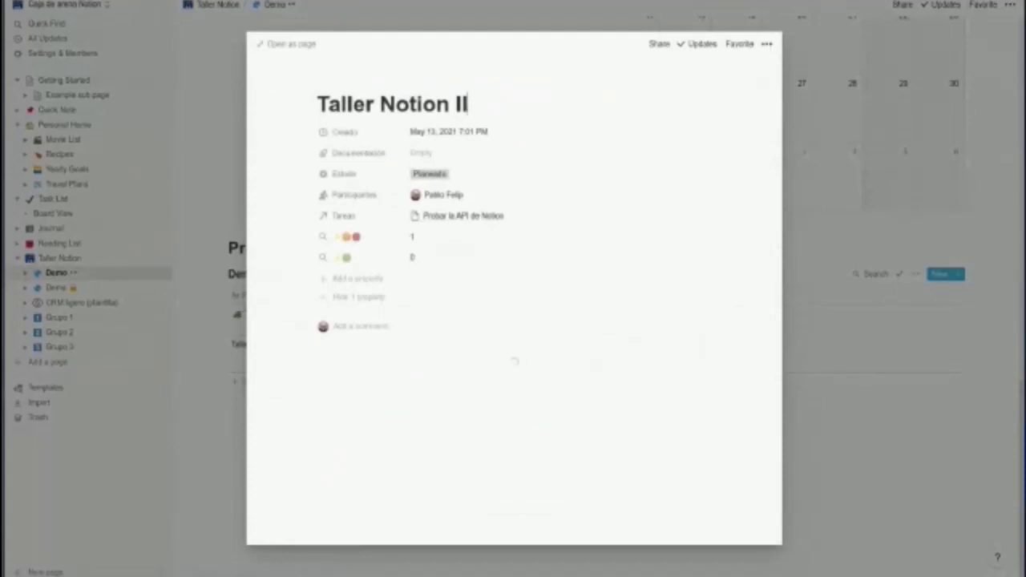
click(892, 456)
- Add a project named "Nuevo proyecto" to Demo proyectos and fill its page with the Plantilla de proyecto template
click(240, 381)
text(Nu)
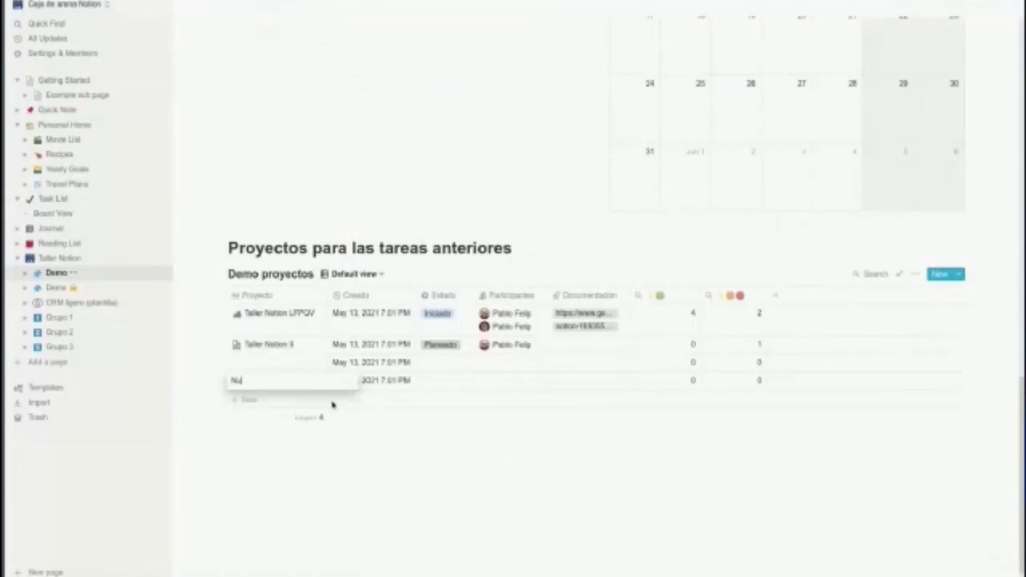
text(evo proyecto)
key(Return)
click(316, 381)
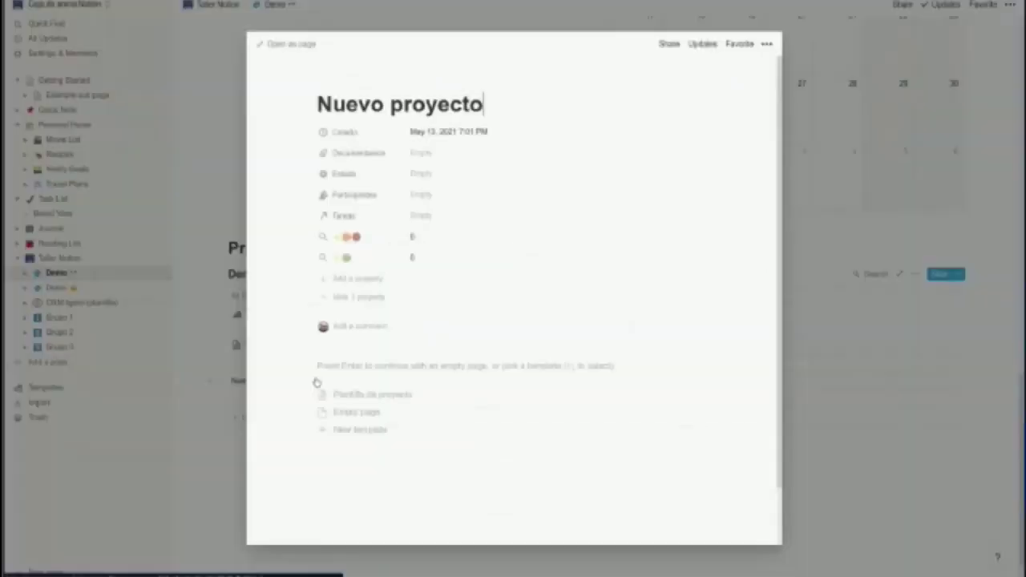
click(369, 395)
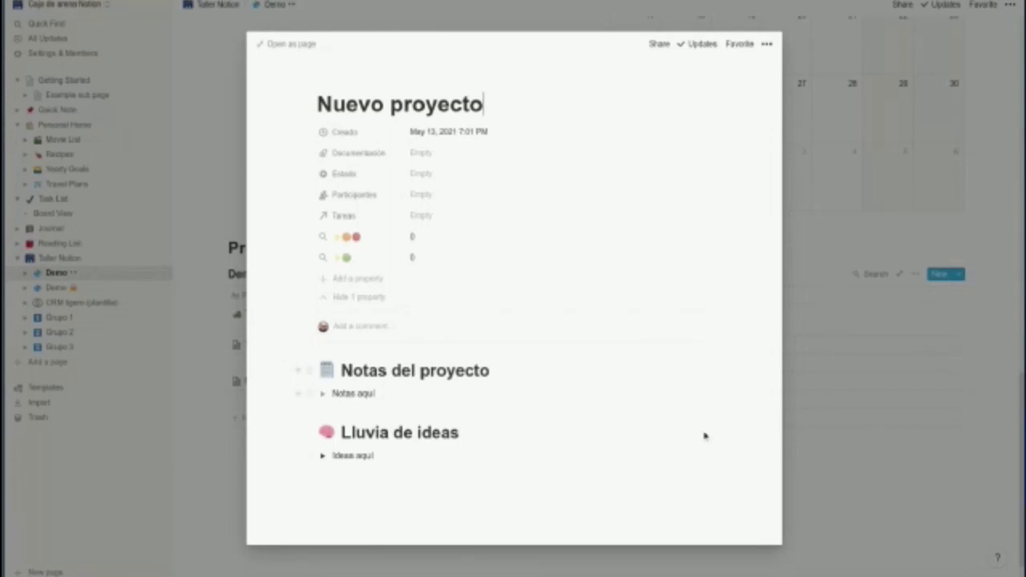
click(813, 473)
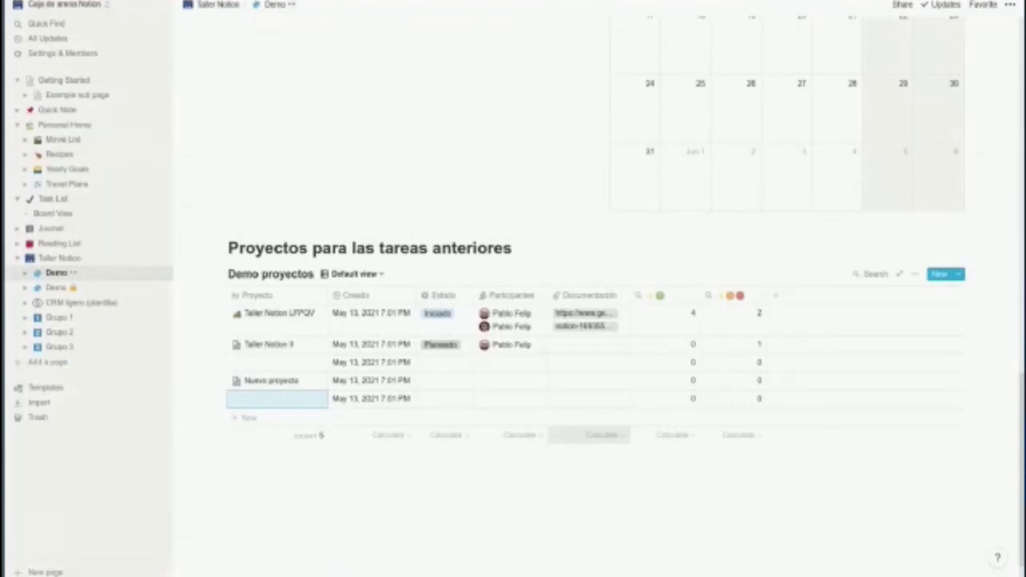
- Delete the two blank rows around Nuevo proyecto from the Demo proyectos table
click(221, 362)
click(113, 318)
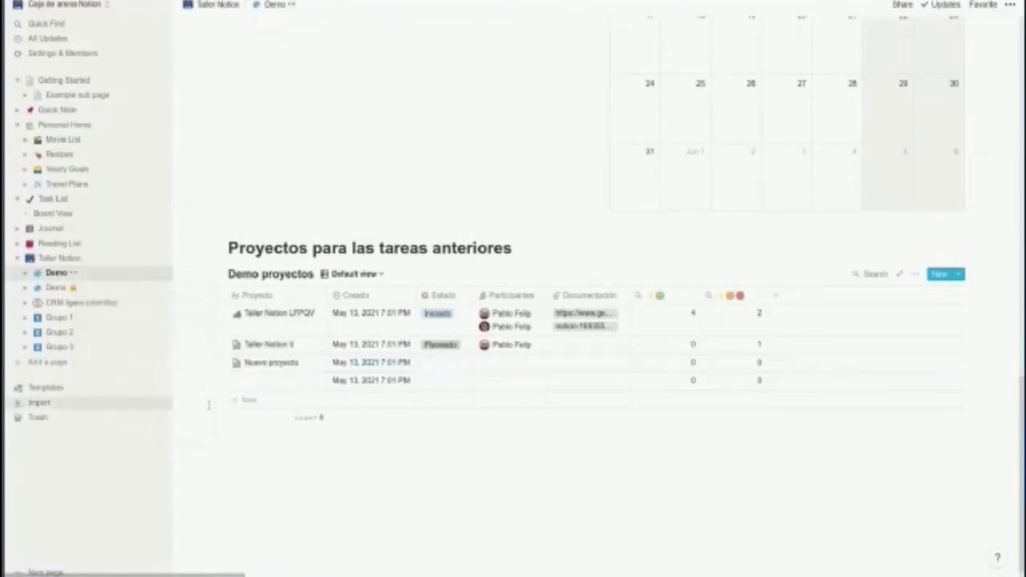
click(222, 381)
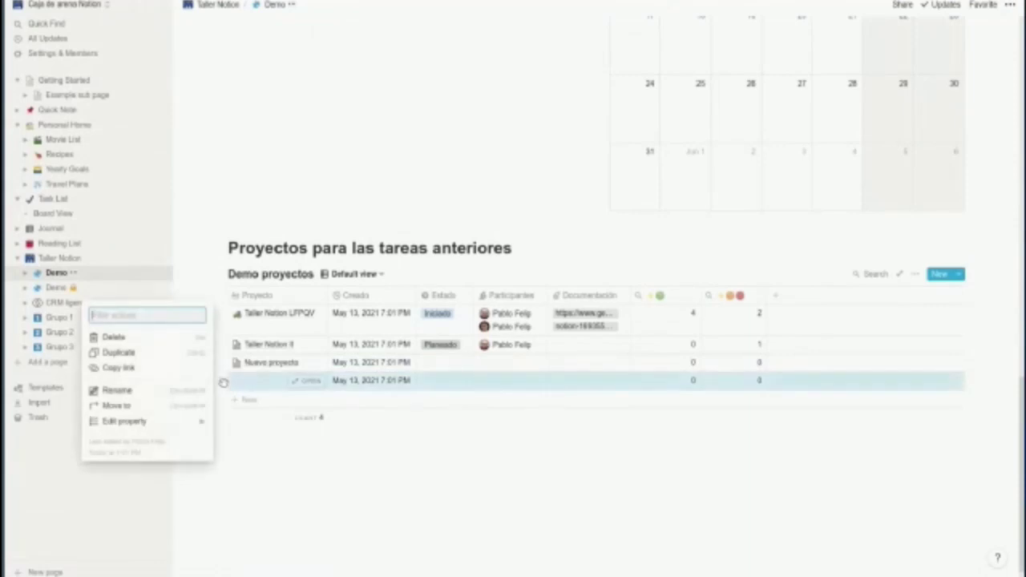
click(124, 338)
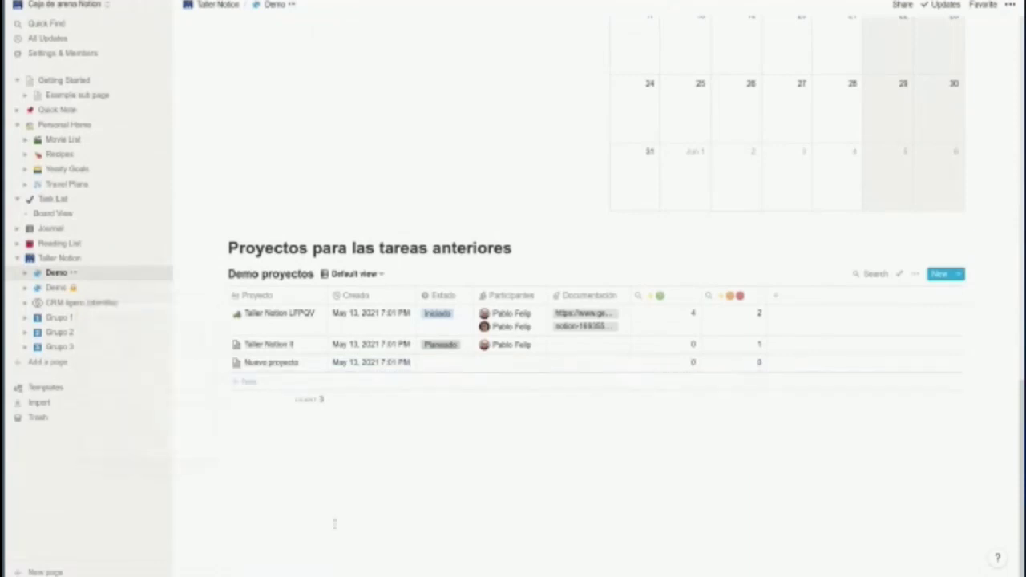
- Review the properties and the notes and ideas sections of the Taller Notion LFPQV project page
scroll(383, 454, up, 3)
scroll(289, 474, down, 2)
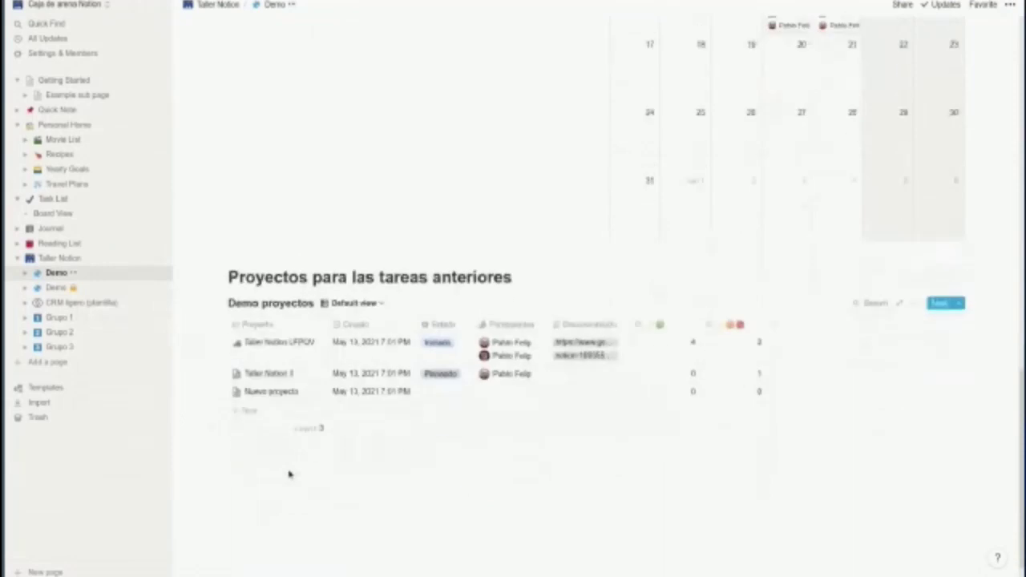
scroll(289, 473, up, 1)
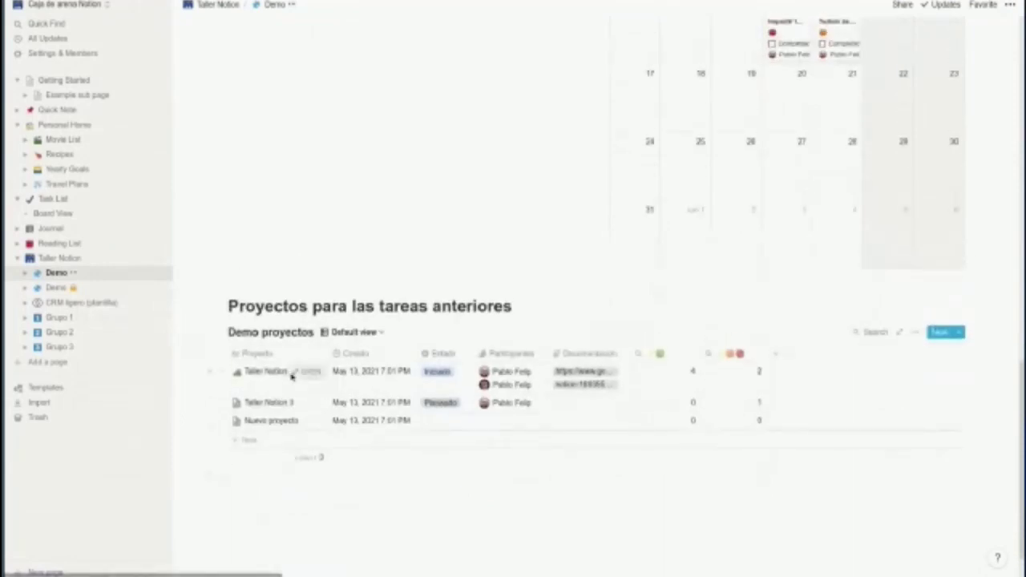
click(305, 373)
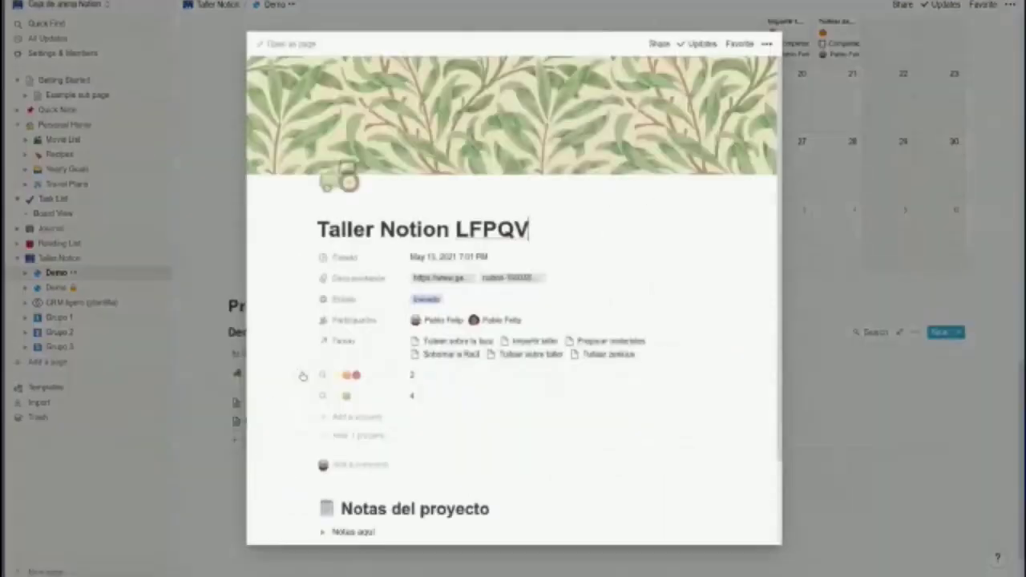
scroll(303, 376, down, 3)
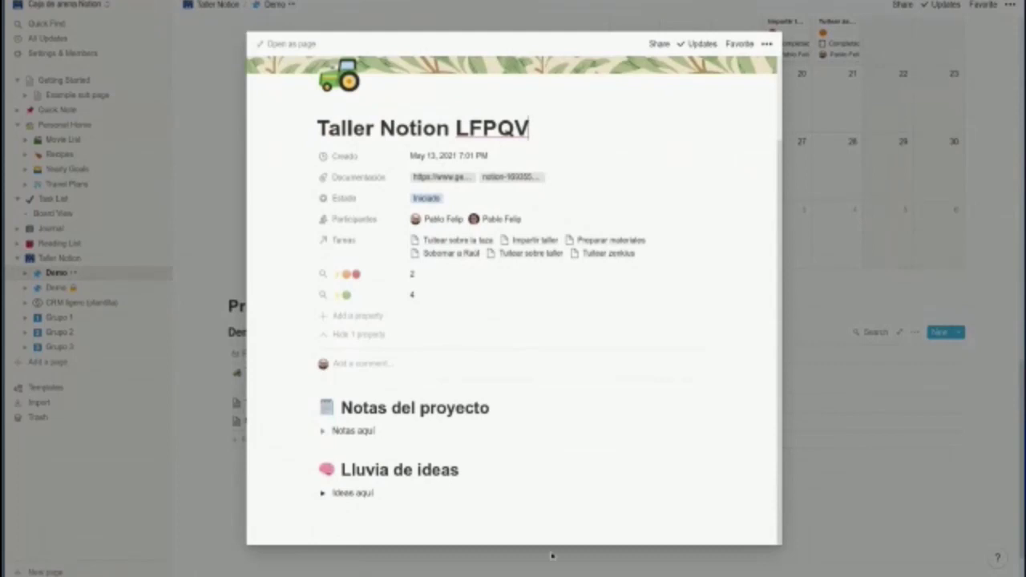
key(Escape)
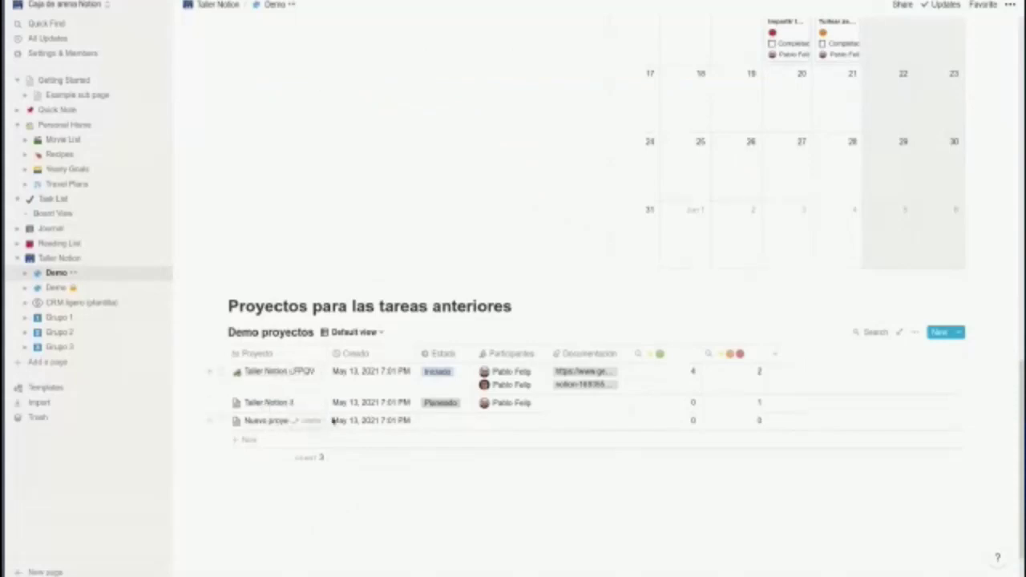
- Step through the rows of the Demo tareas table, extend the selection over the last four tasks and clear it
scroll(426, 362, up, 3)
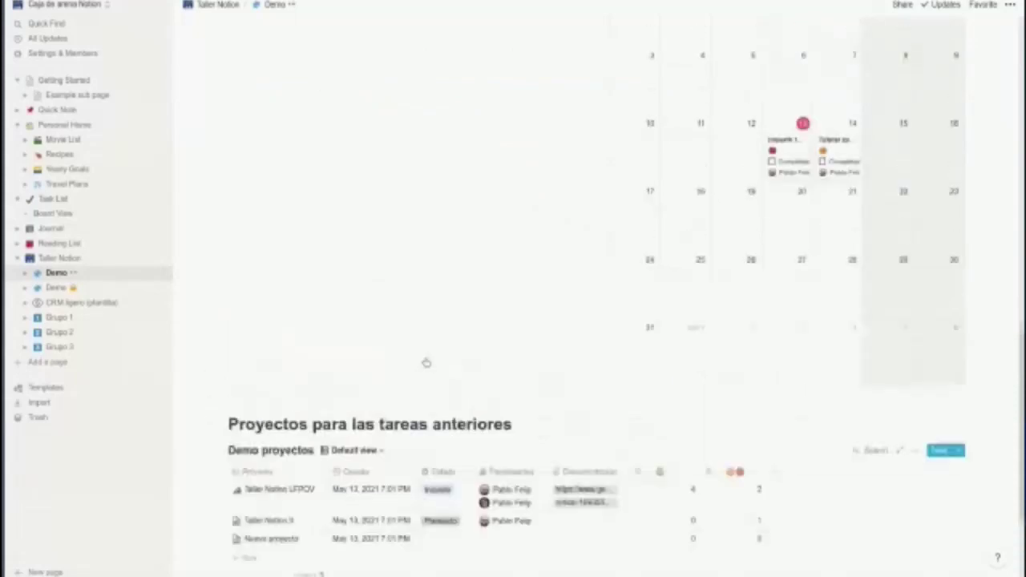
scroll(449, 357, up, 10)
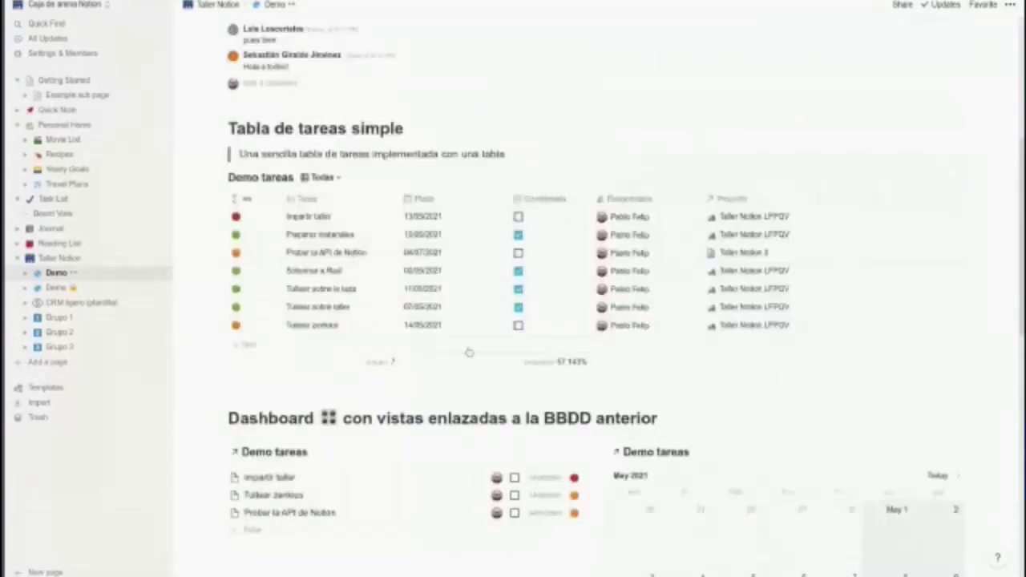
click(776, 225)
key(Escape)
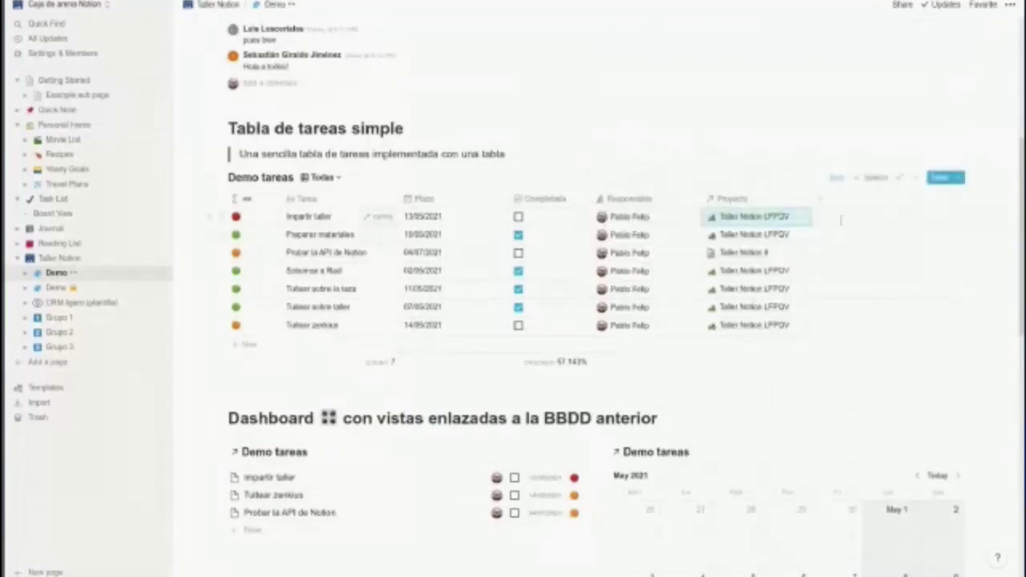
key(Escape)
key(Down)
key(Down)
key(Down)
key(Down)
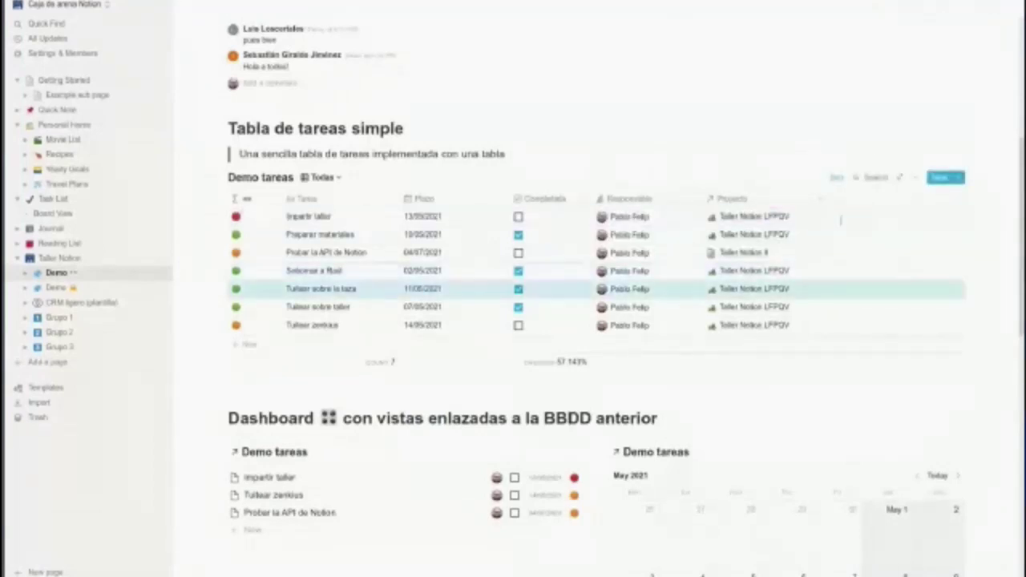
key(Down)
key(Down)
key(Up)
key(Up)
key(Up)
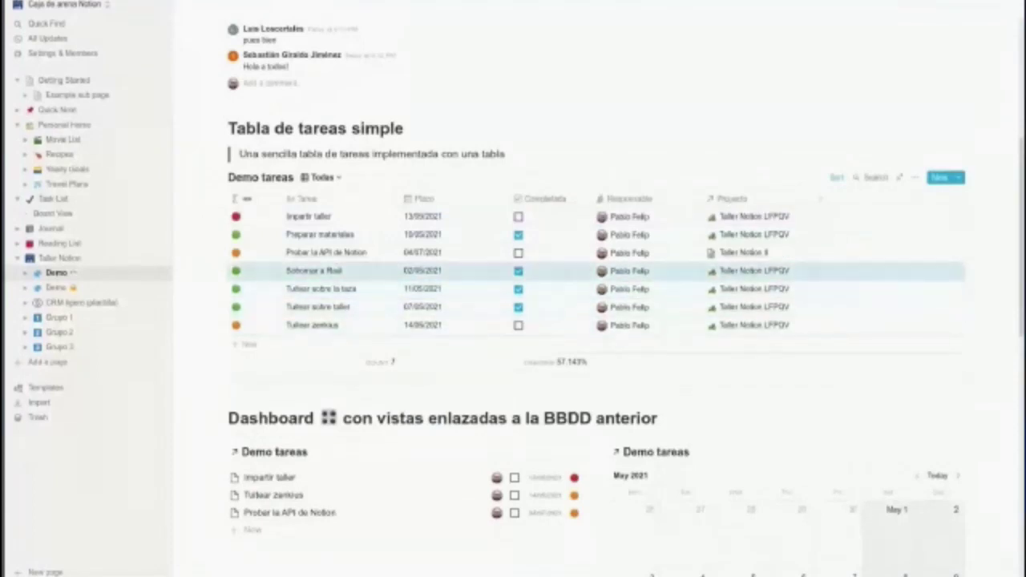
key(shift+Down)
key(shift+Down)
key(shift+Down)
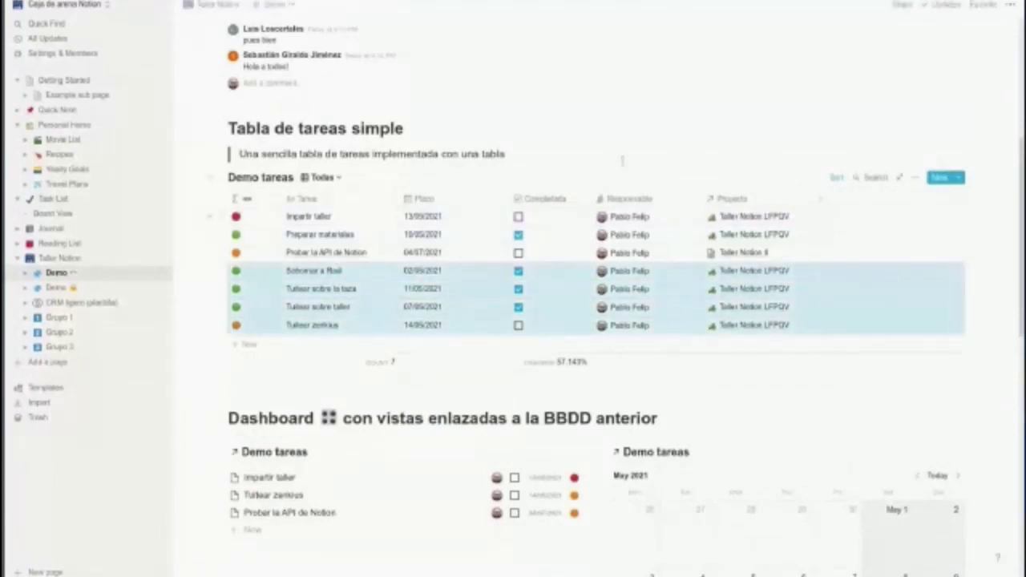
click(634, 143)
- Open the Plantilla de proyecto template of the Demo proyectos database for editing
scroll(633, 143, down, 7)
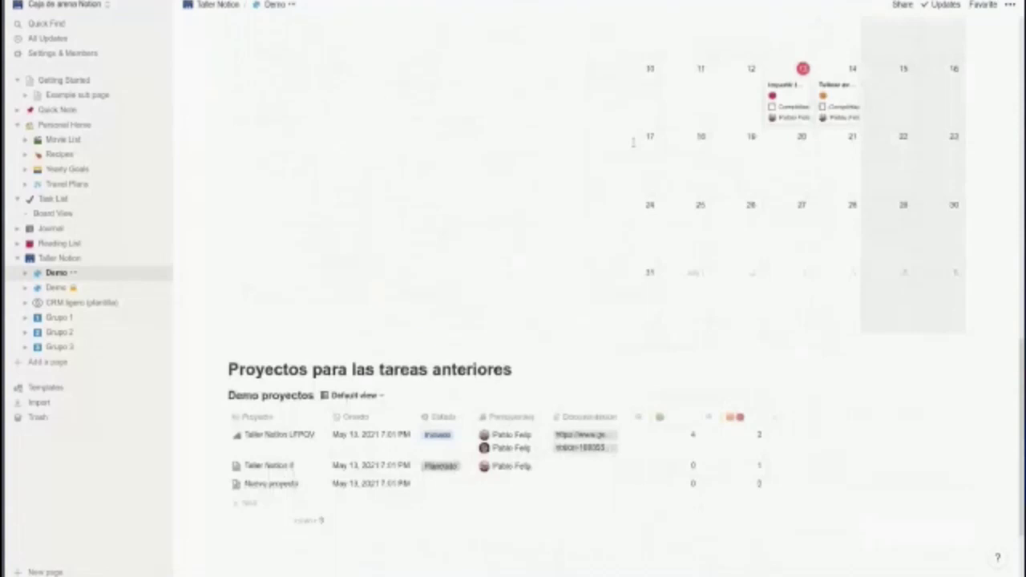
scroll(633, 143, down, 2)
click(959, 256)
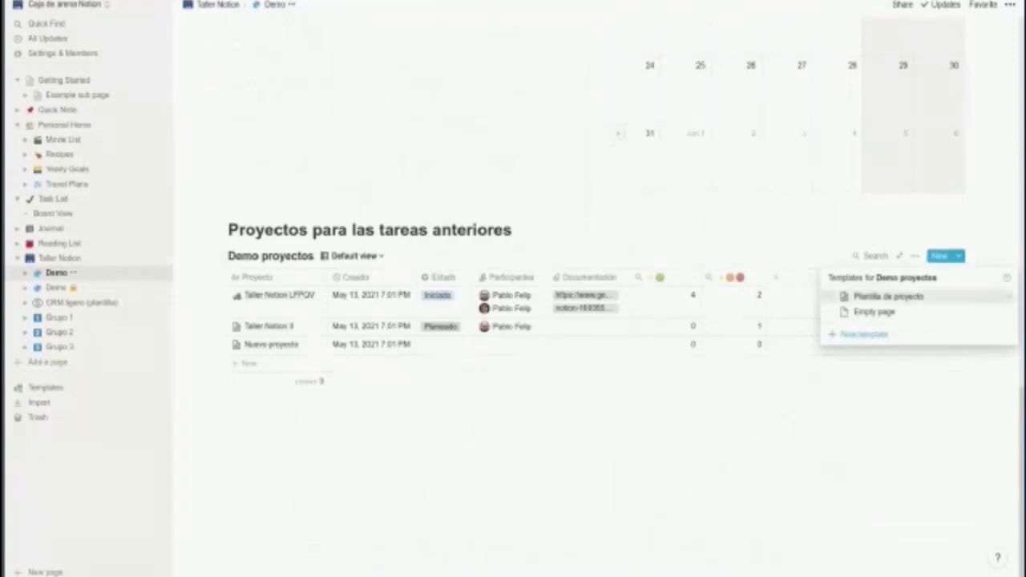
click(1005, 296)
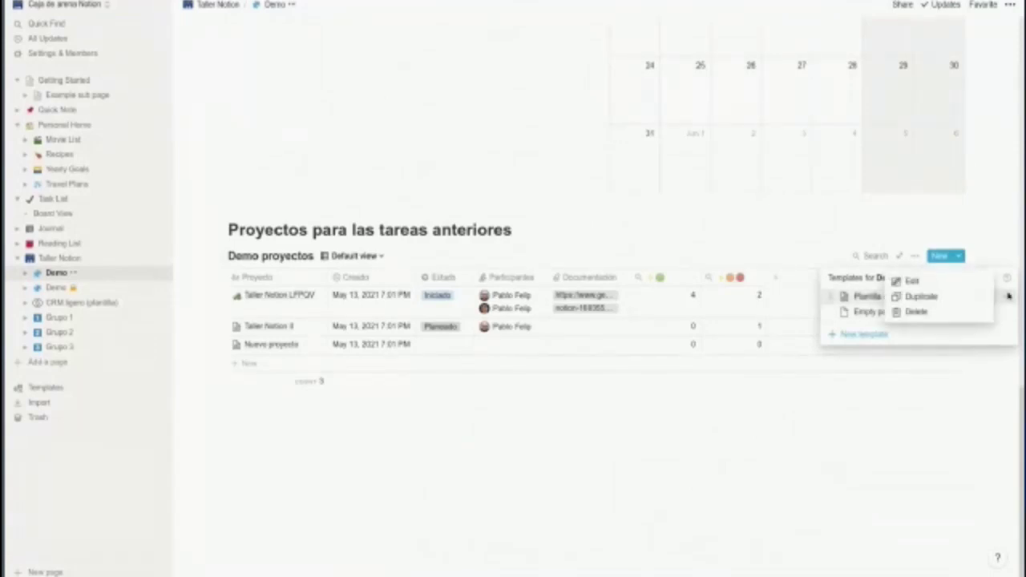
click(926, 285)
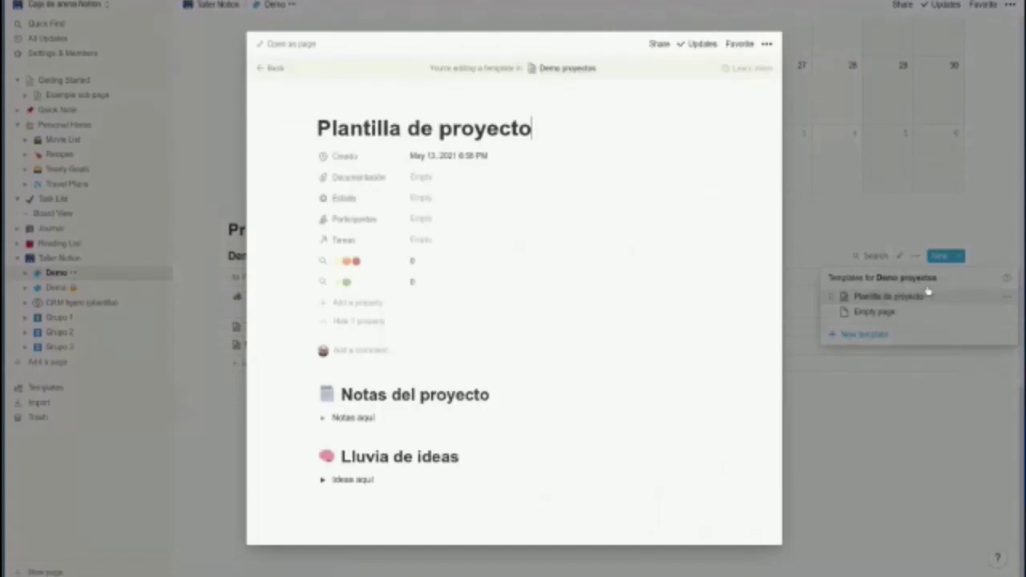
- Insert a linked database of Demo tareas from the unlocked Demo page below the Ideas aquí toggle in the template
click(339, 500)
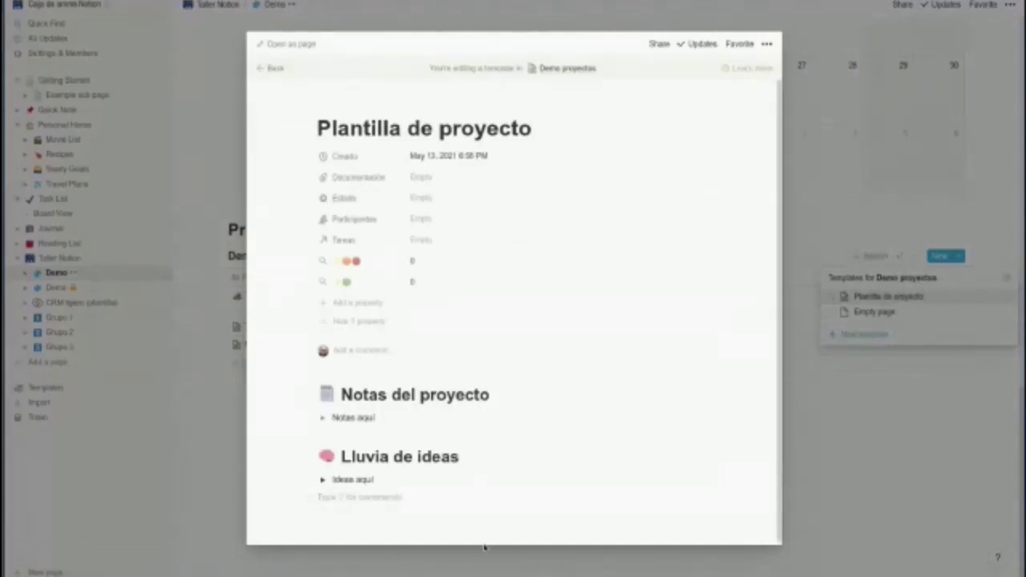
text(/)
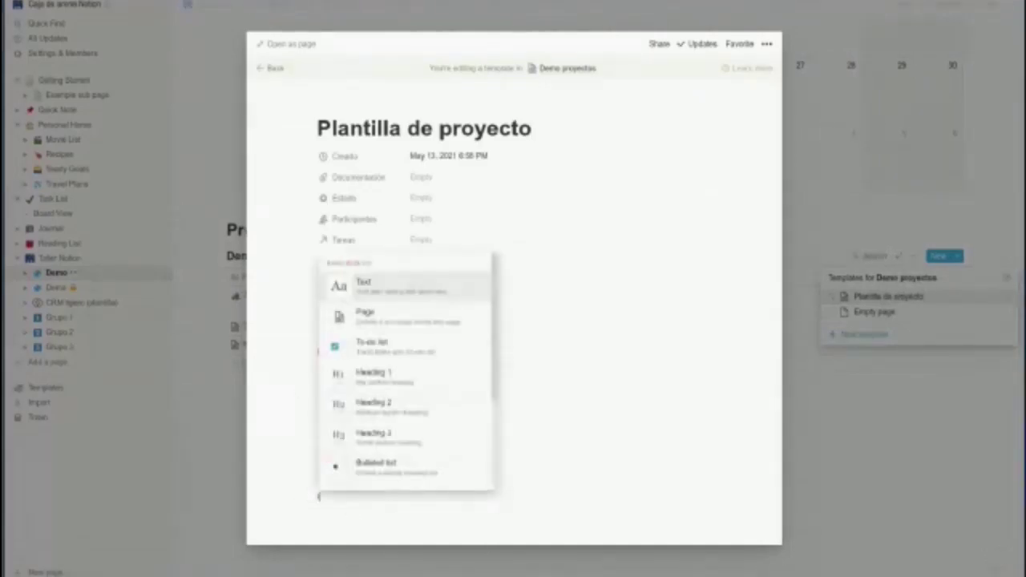
text(linked)
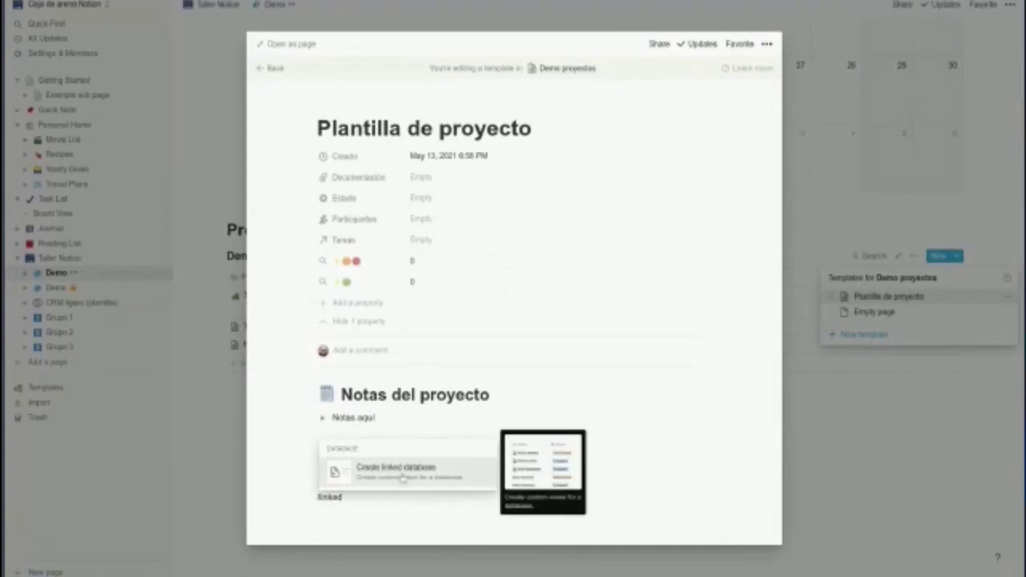
click(403, 476)
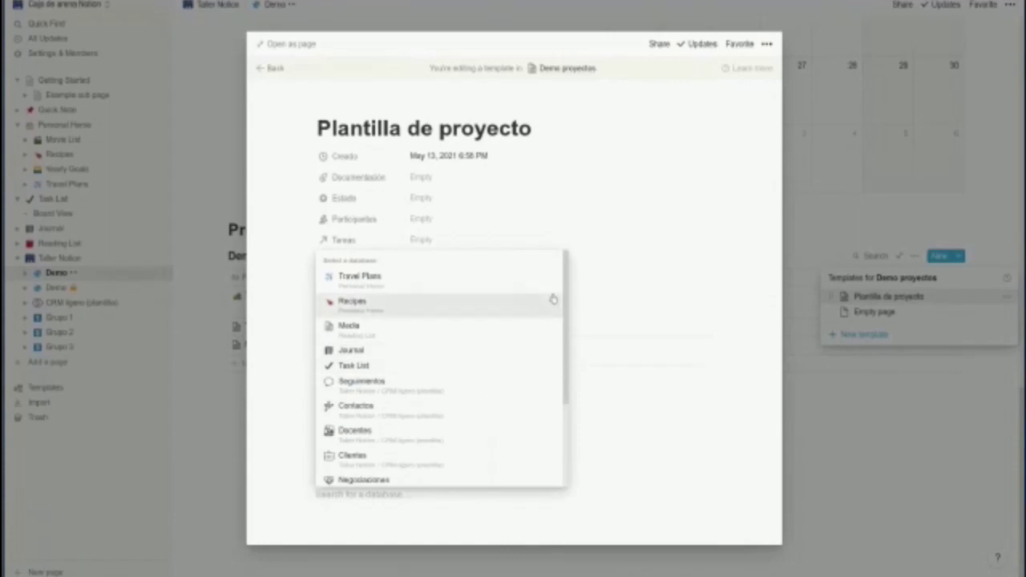
drag(569, 293, 568, 403)
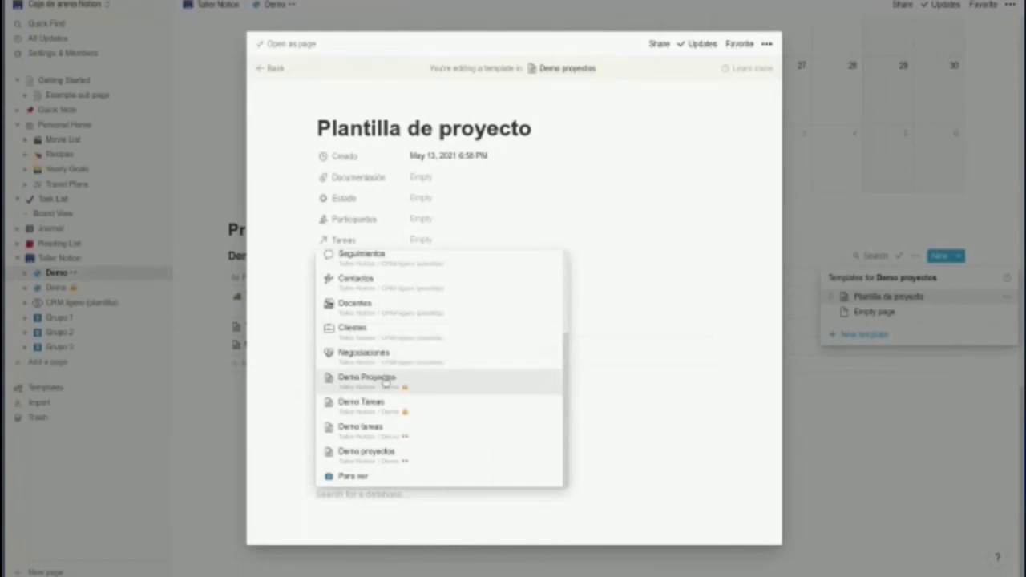
click(361, 431)
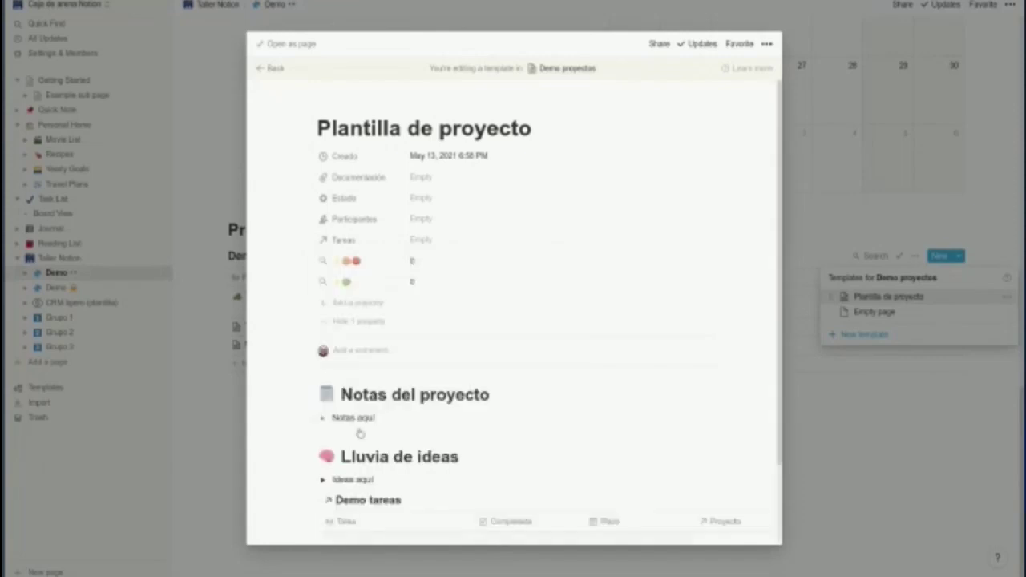
- Move the status formula column in front of Tarea in the linked Demo tareas table and narrow it
scroll(458, 345, down, 3)
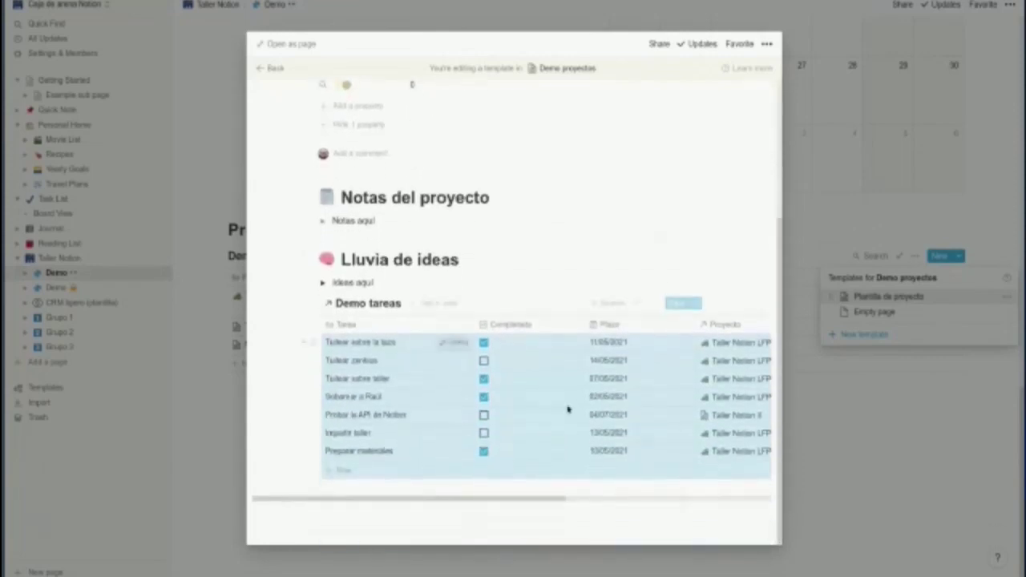
drag(540, 500, 683, 502)
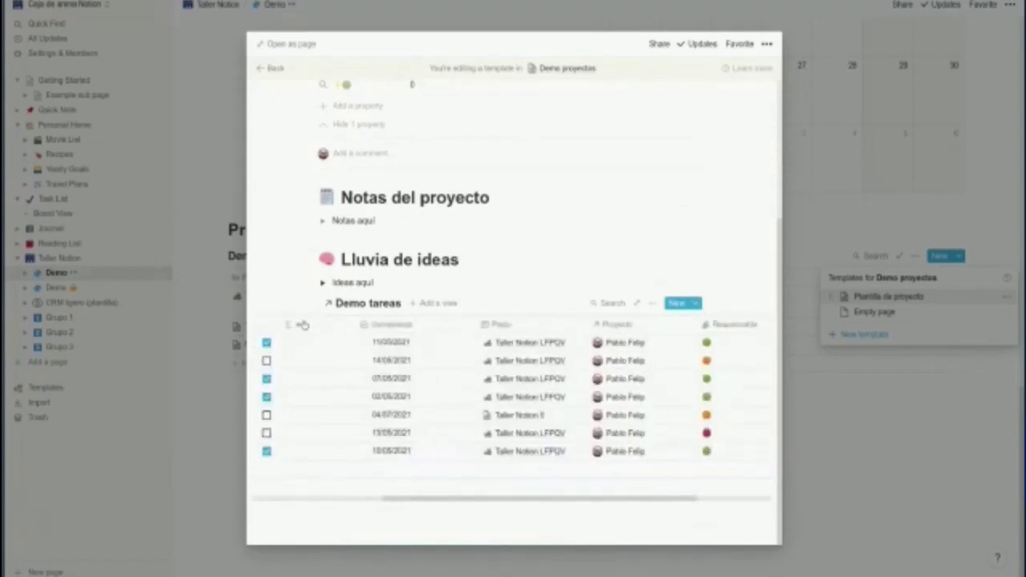
scroll(312, 324, left, 5)
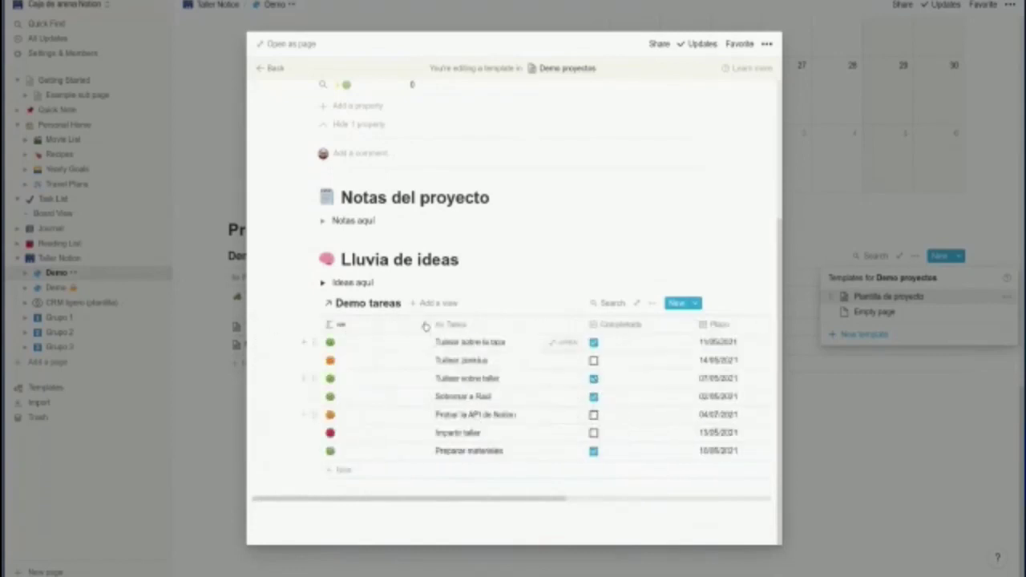
drag(431, 325, 364, 329)
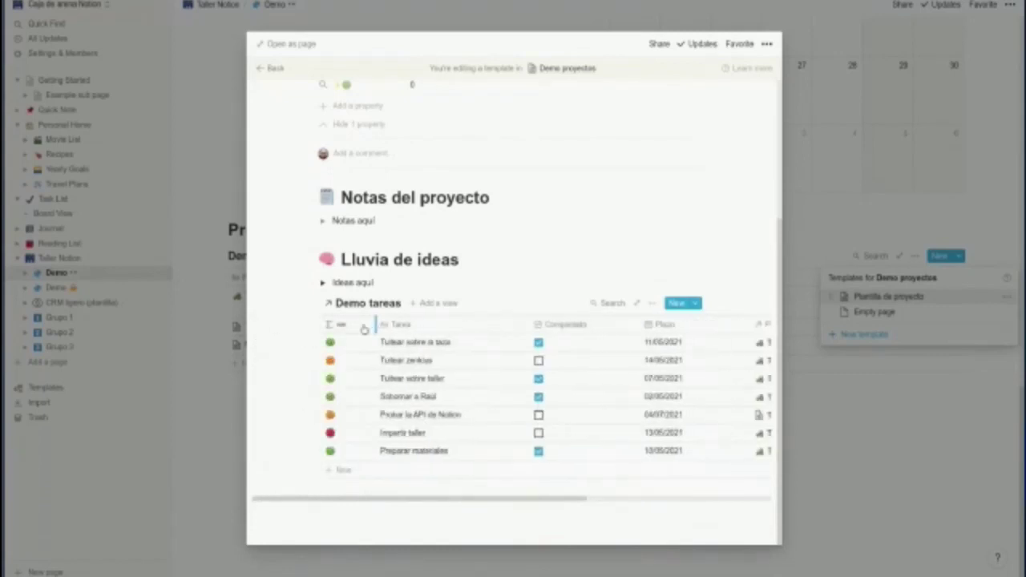
- Add a filter on the Proyecto property to the template's linked Demo tareas table
drag(483, 500, 566, 499)
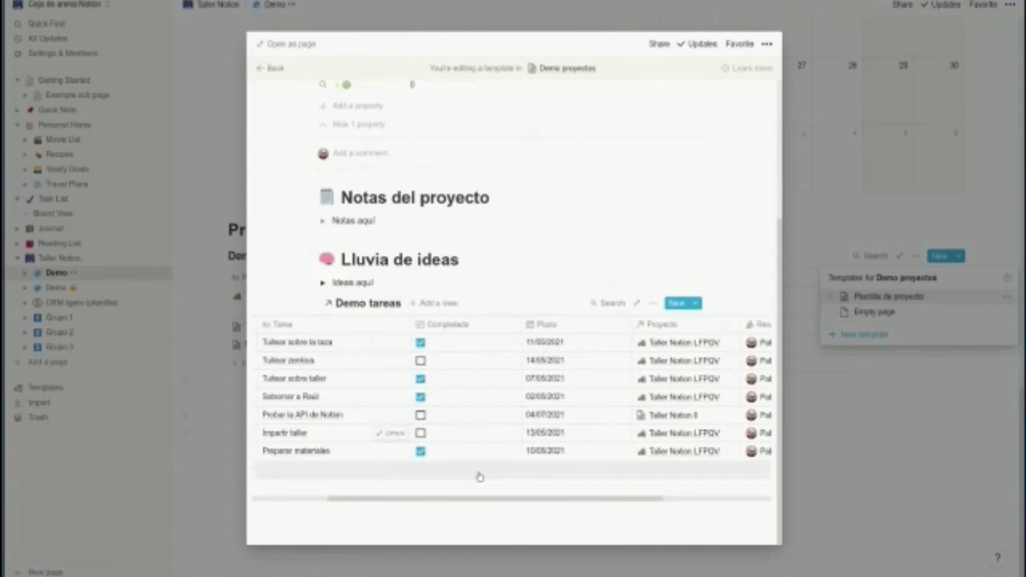
drag(474, 499, 587, 500)
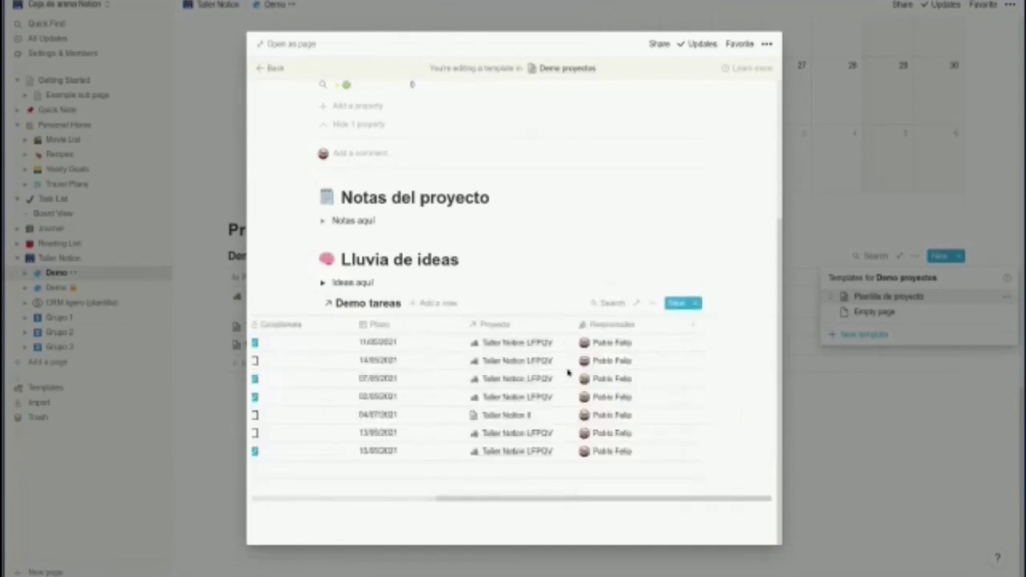
click(651, 303)
click(682, 398)
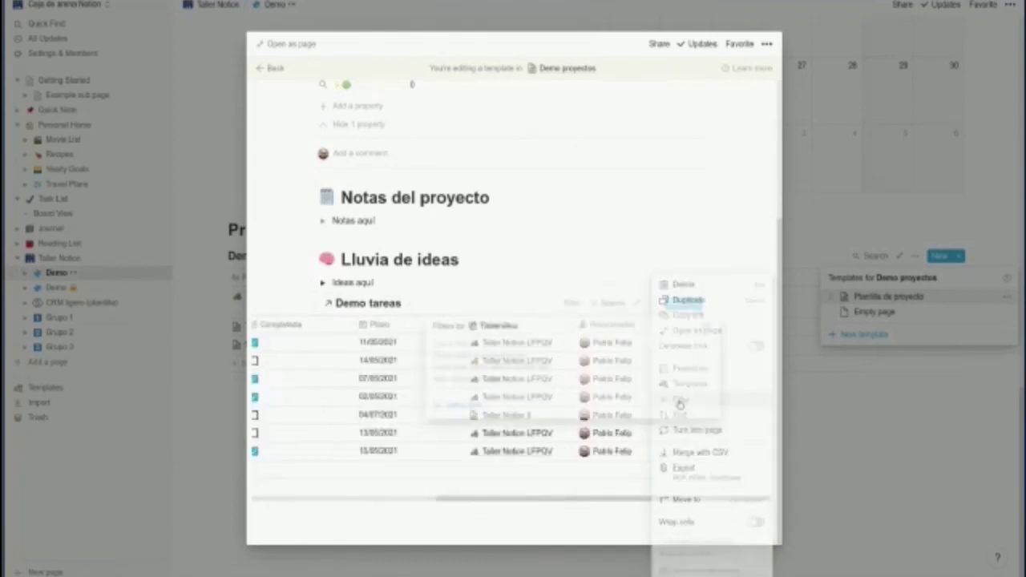
click(477, 405)
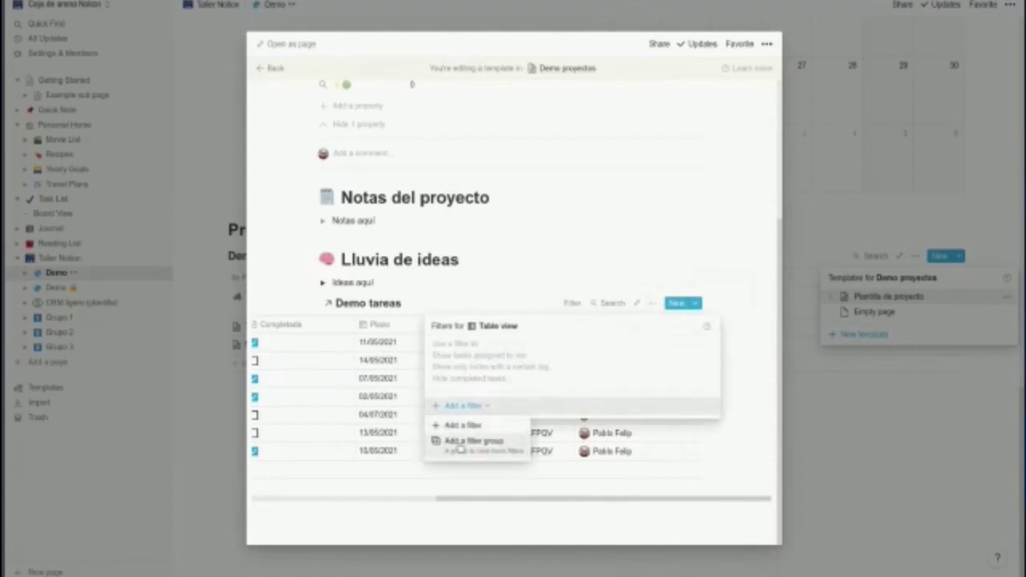
click(461, 425)
click(523, 348)
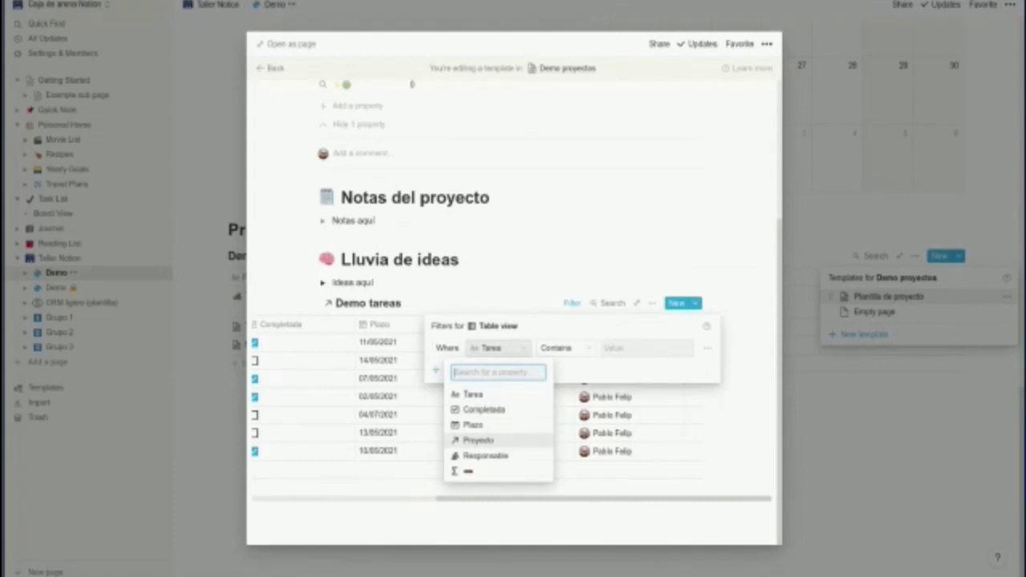
click(477, 440)
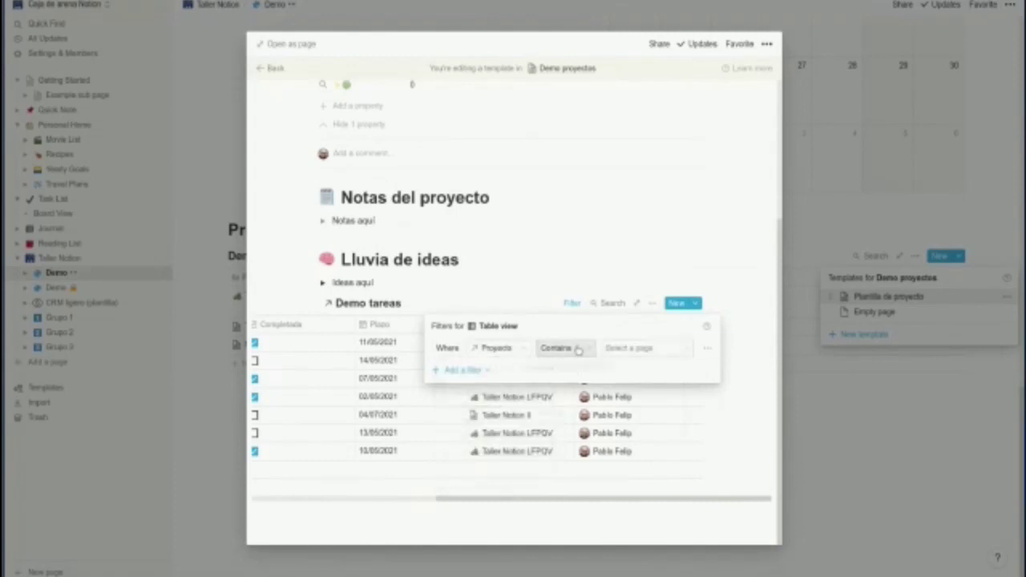
- Set the Proyecto filter to Contains the first Plantilla de proyecto page offered, and close the template
click(576, 348)
click(566, 367)
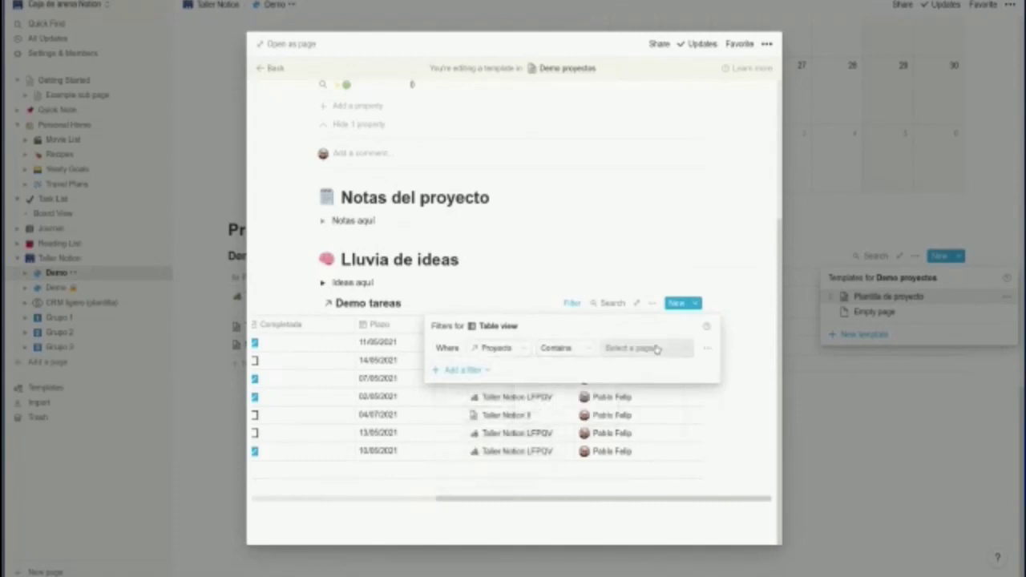
click(656, 348)
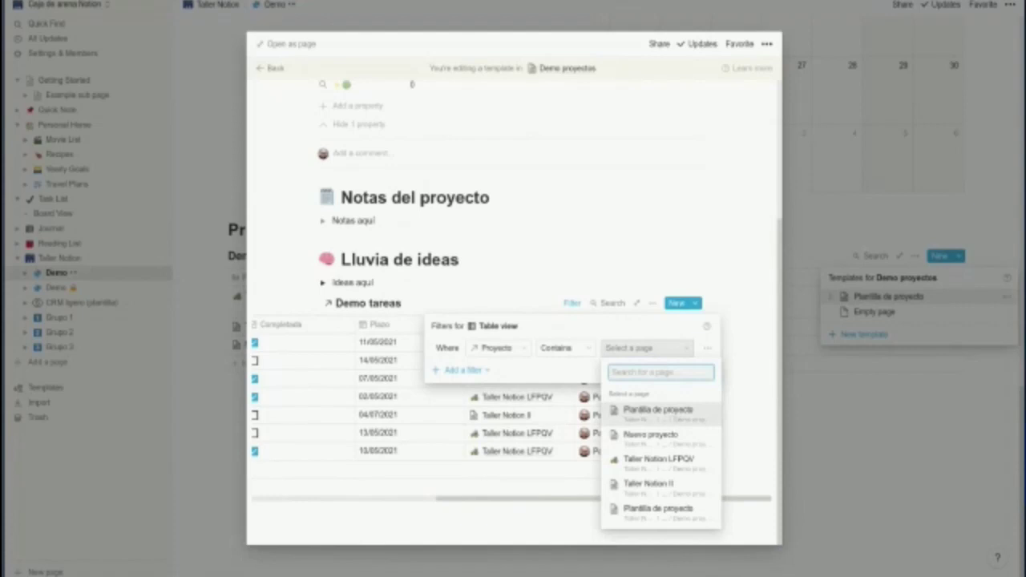
click(657, 410)
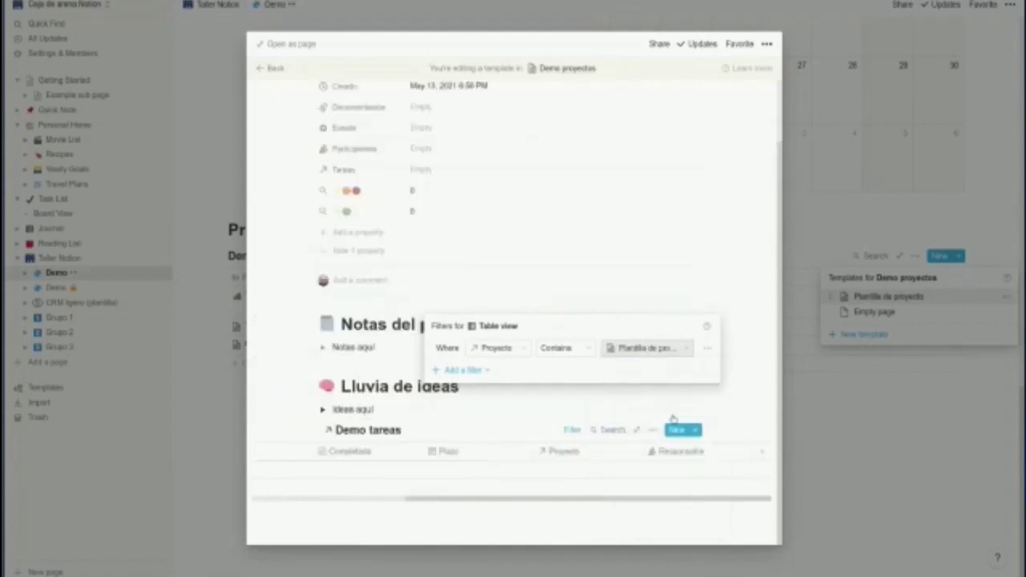
click(562, 240)
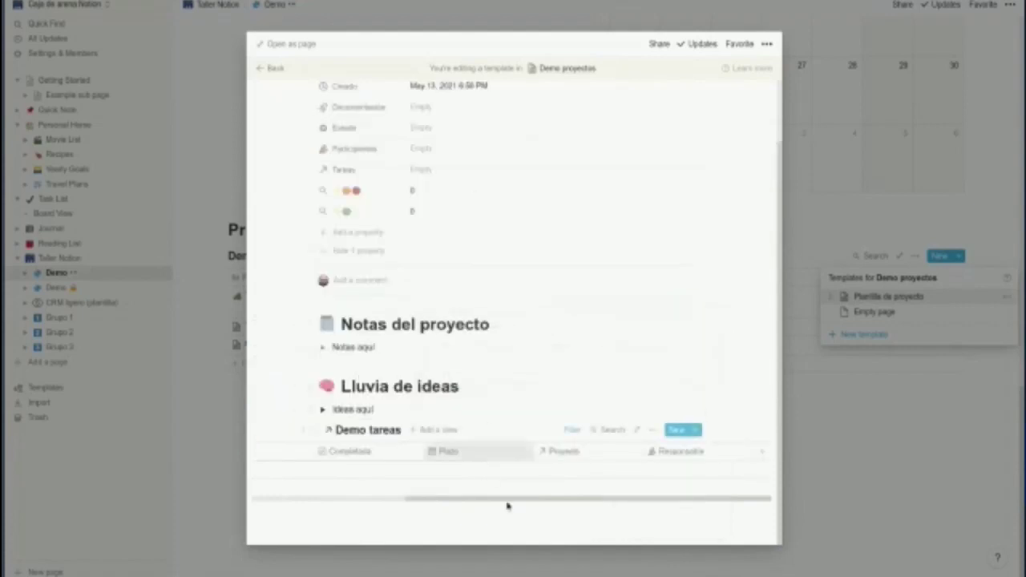
mouse_move(513, 501)
mouse_down()
mouse_move(380, 508)
mouse_move(515, 505)
mouse_up()
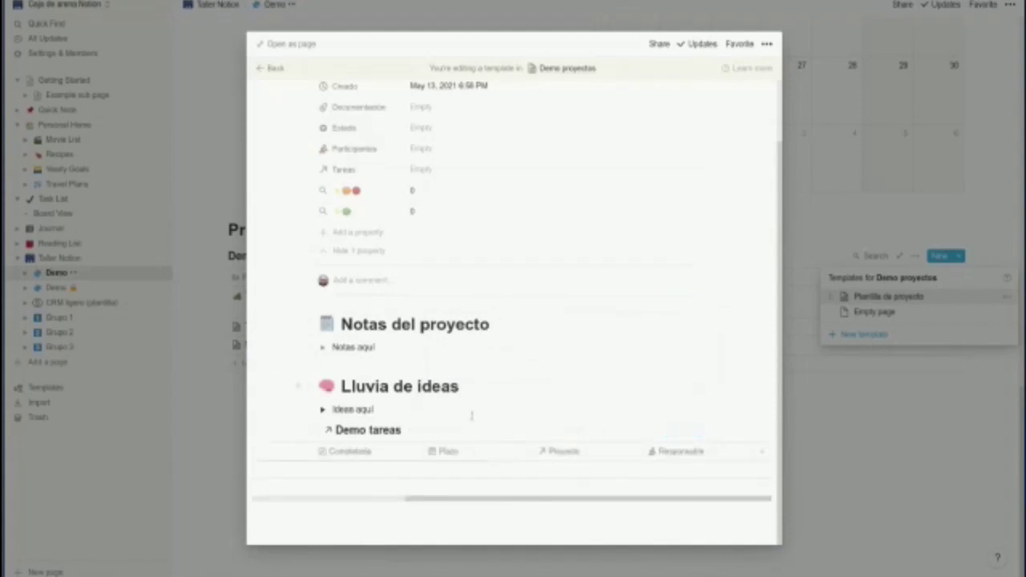
scroll(459, 147, up, 2)
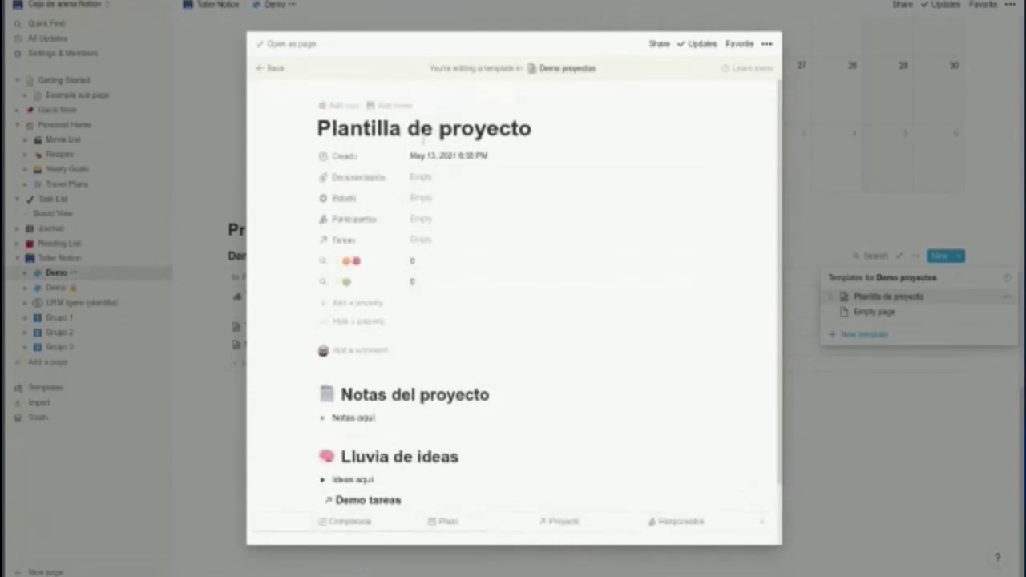
click(810, 228)
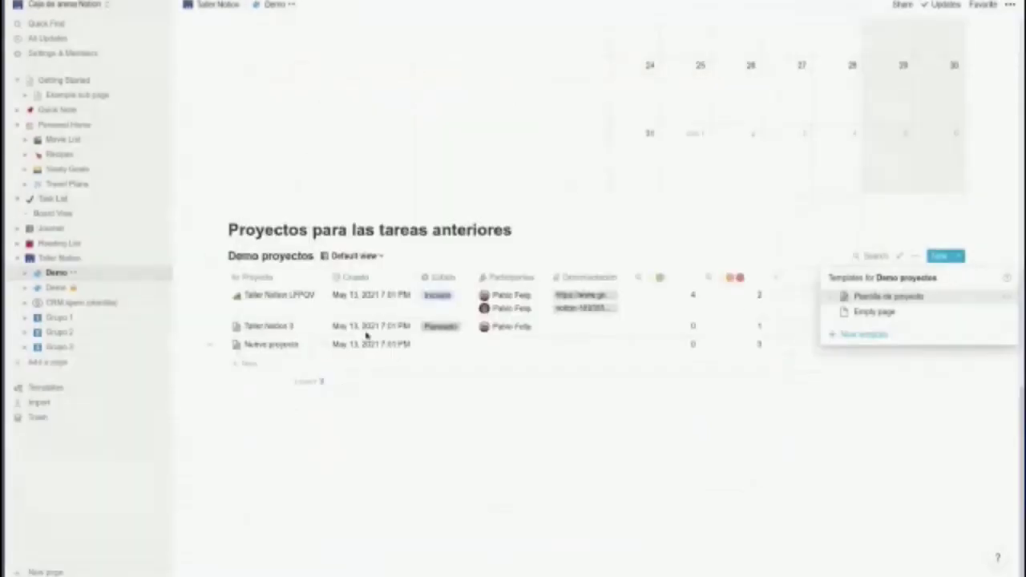
- Delete the notes and ideas content of the Taller Notion LFPQV page and reapply the Plantilla de proyecto template
click(305, 298)
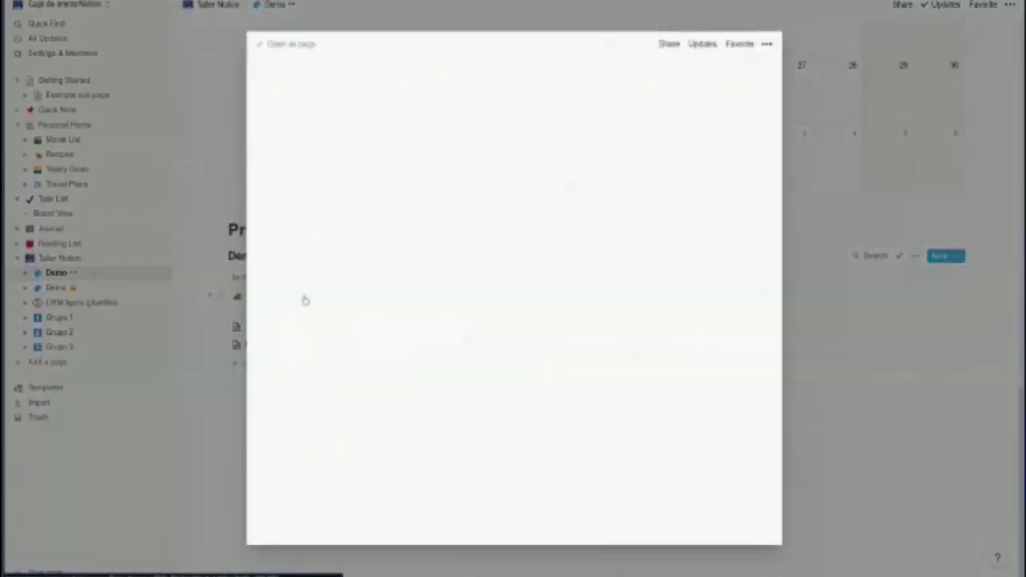
scroll(358, 535, down, 1)
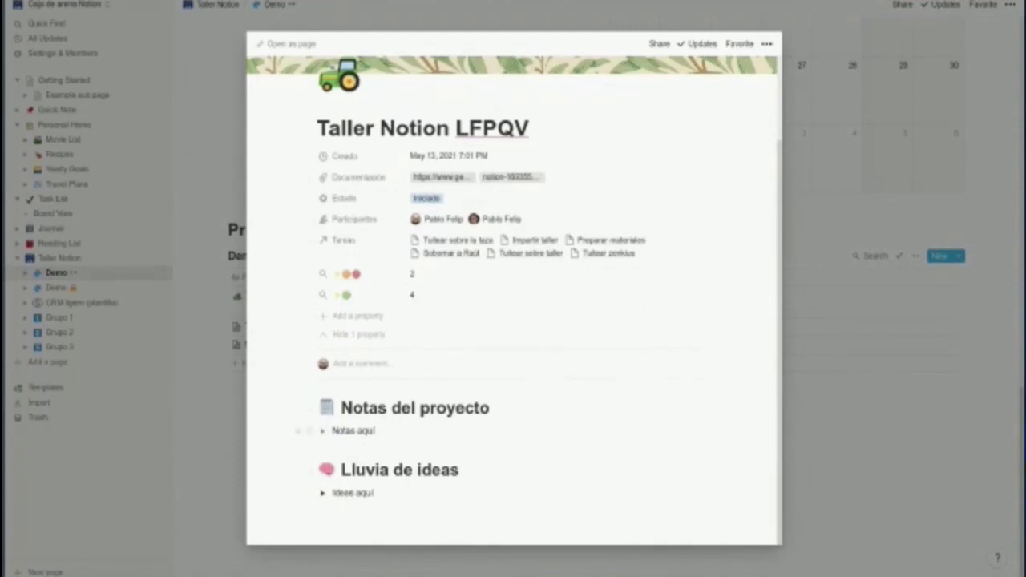
drag(419, 522, 280, 390)
key(BackSpace)
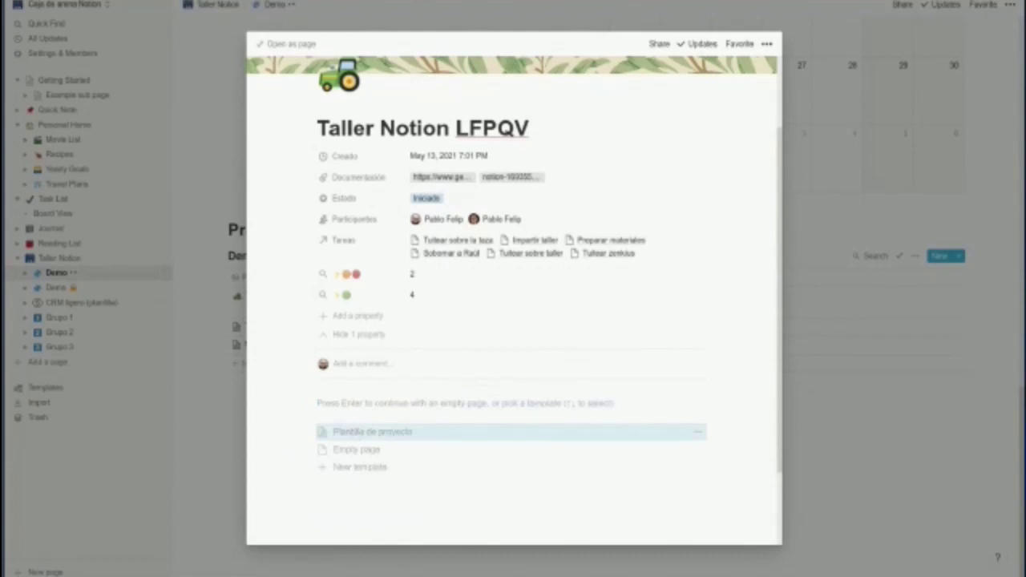
click(356, 433)
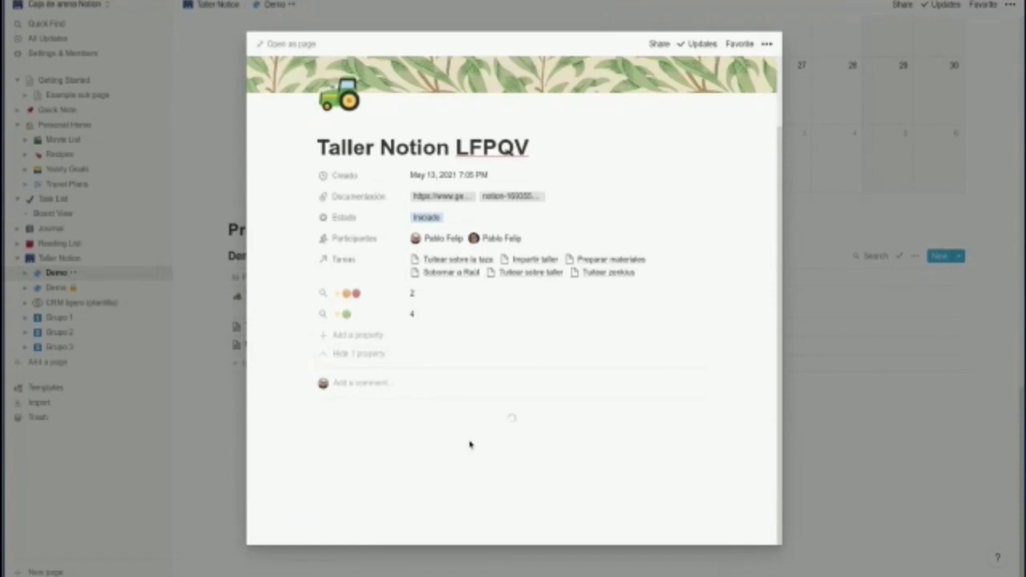
- Examine the tasks and columns of the linked Demo tareas table on the Taller Notion LFPQV page, and close the page
scroll(467, 325, down, 3)
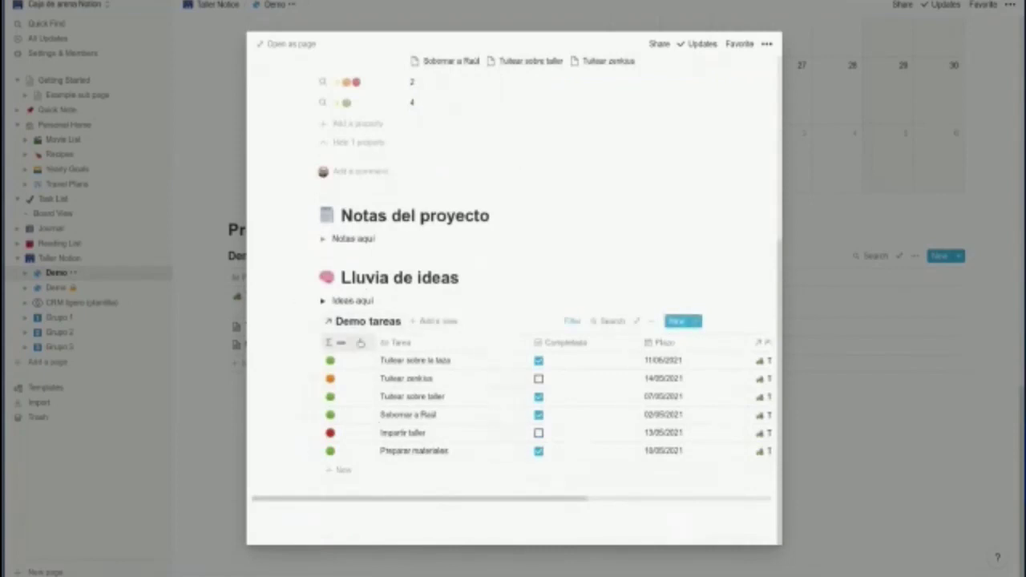
drag(373, 502, 493, 504)
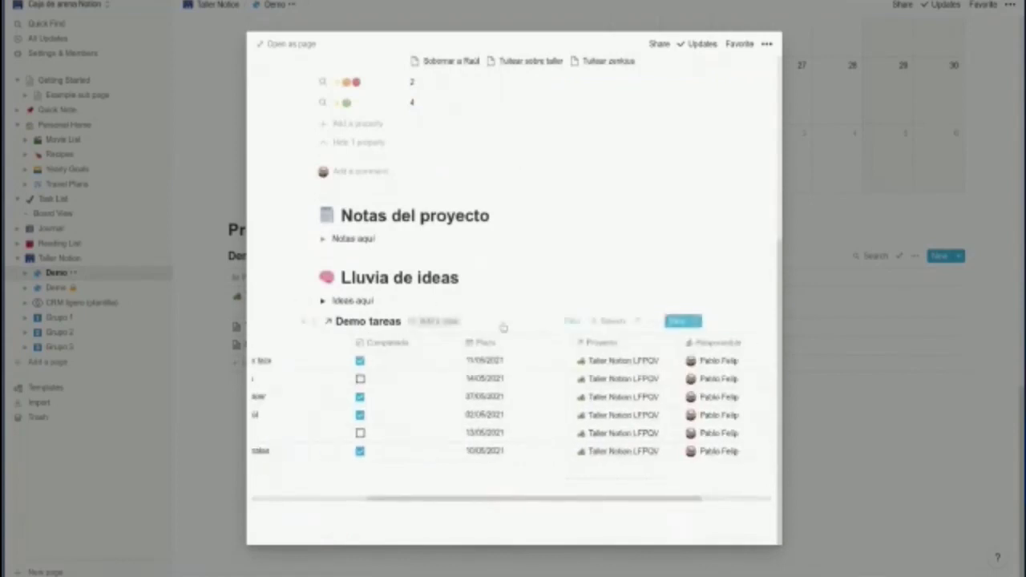
click(653, 322)
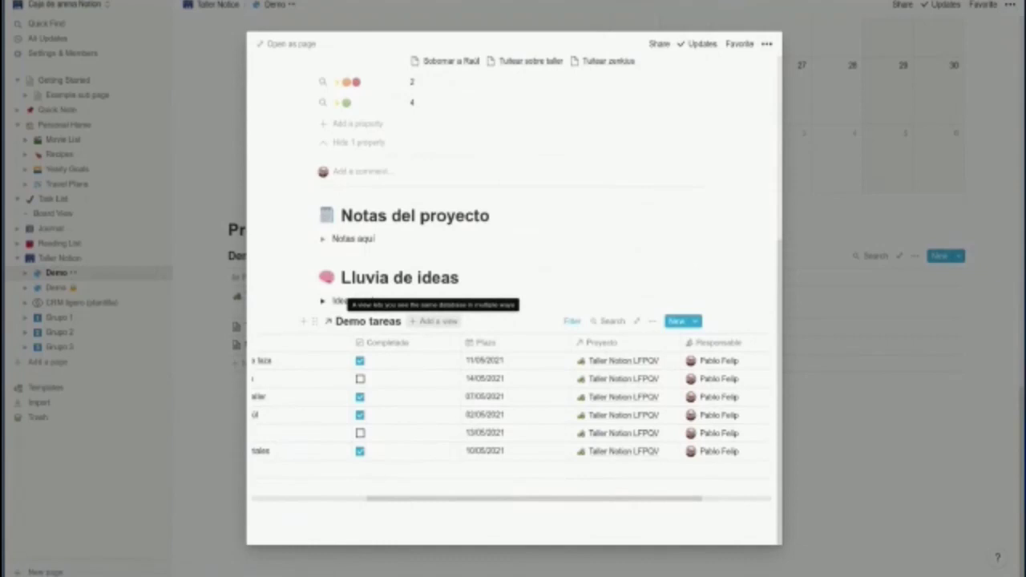
click(853, 220)
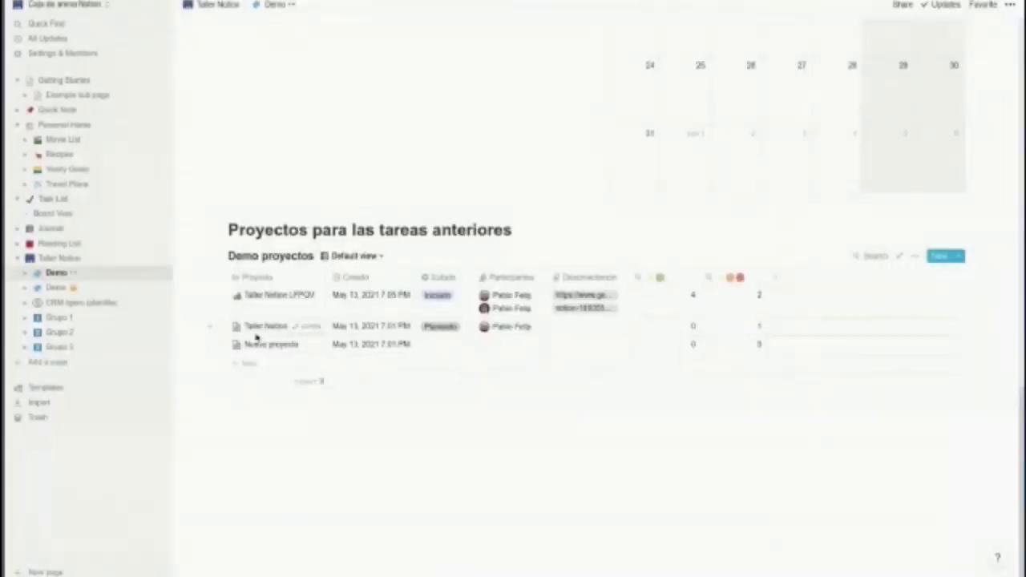
- Delete the Nuevo proyecto row from the Demo proyectos table
click(224, 345)
click(115, 303)
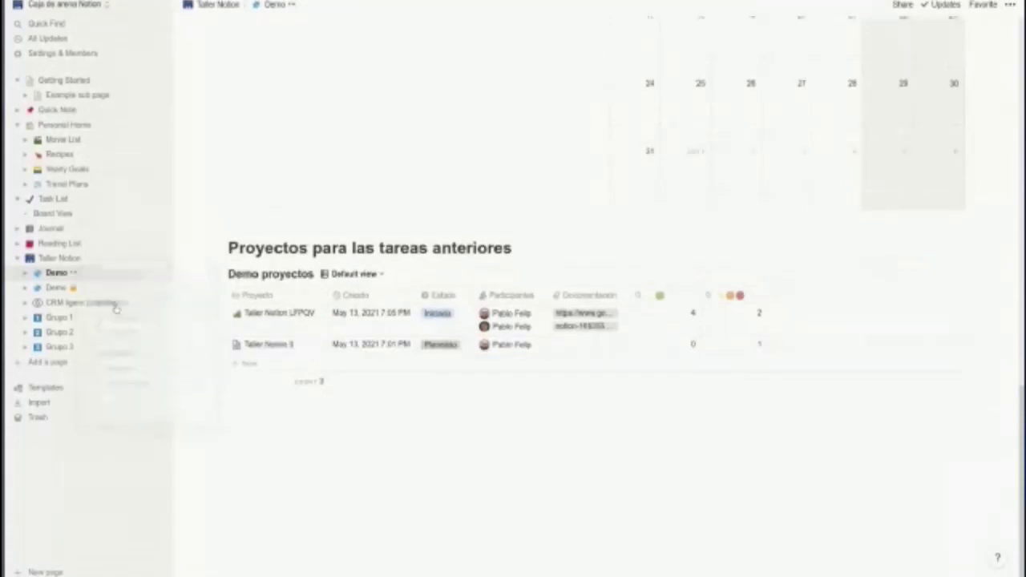
- Open the Taller Notion II project, clear its page content and apply the Plantilla de proyecto template
click(275, 345)
key(Escape)
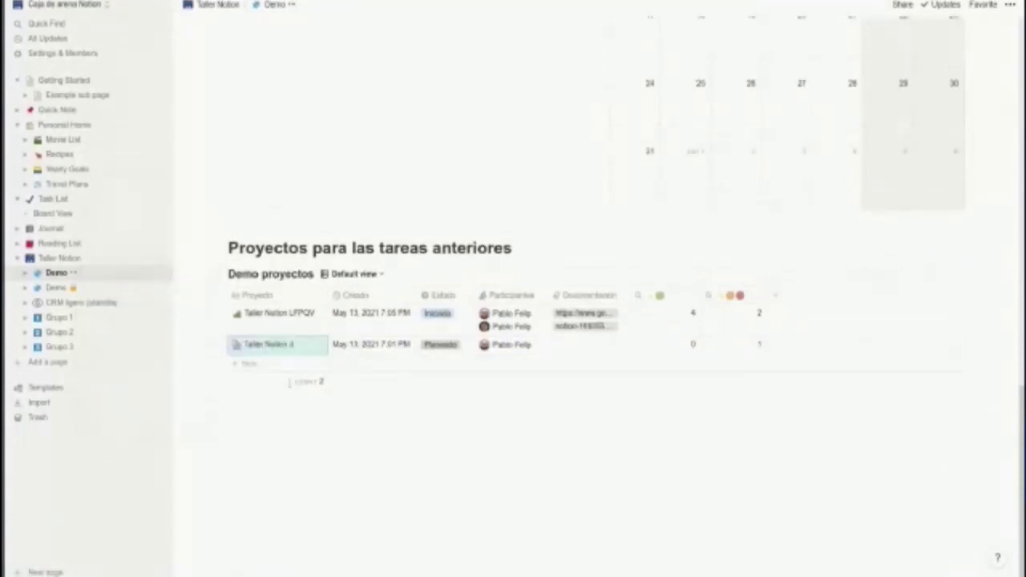
click(308, 345)
drag(424, 492, 302, 353)
key(Delete)
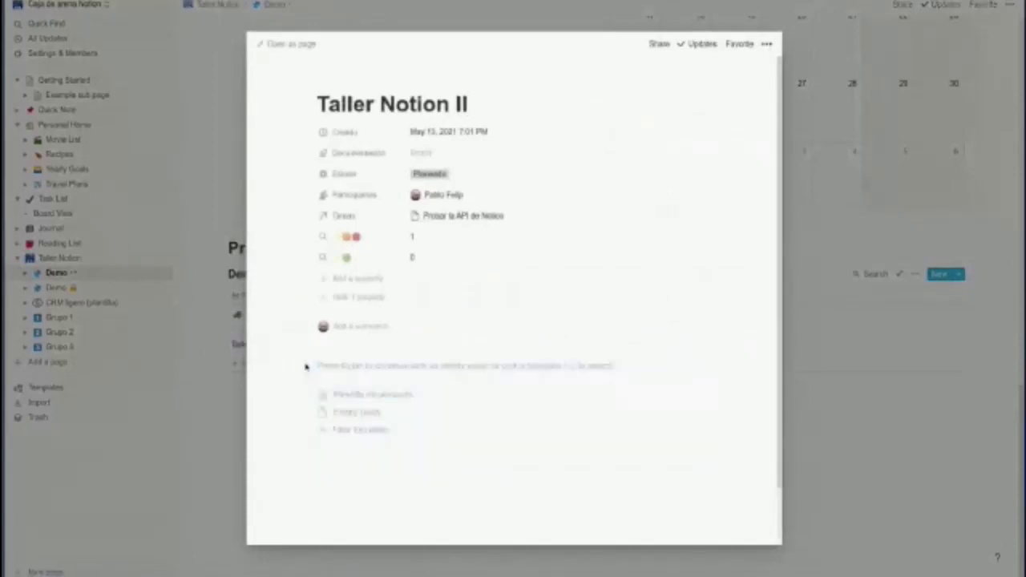
click(366, 395)
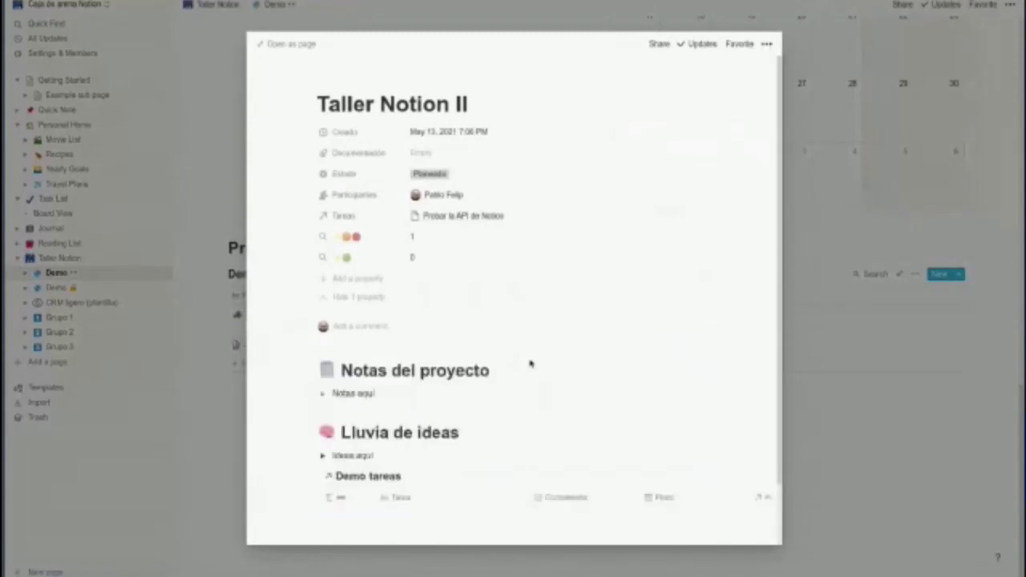
- Examine the tasks and columns of the linked Demo tareas table on the Taller Notion II page
scroll(497, 400, down, 2)
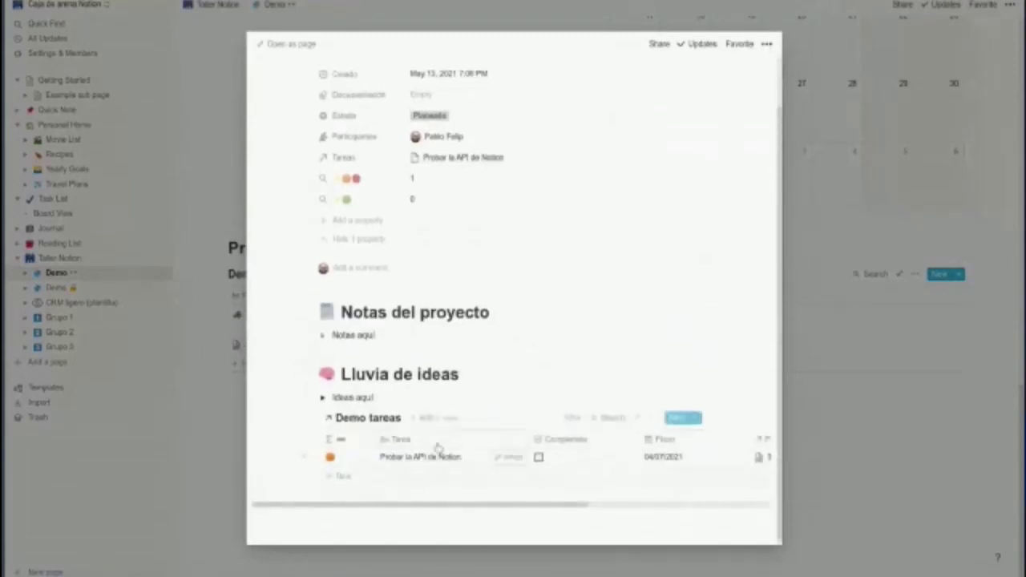
scroll(523, 512, right, 3)
scroll(554, 512, left, 2)
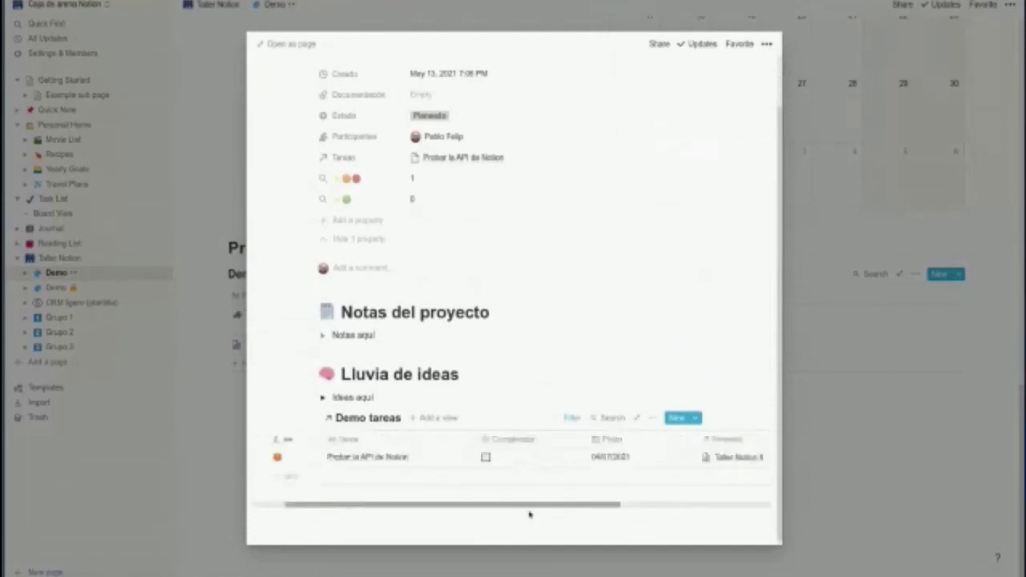
scroll(533, 513, right, 5)
scroll(672, 504, left, 3)
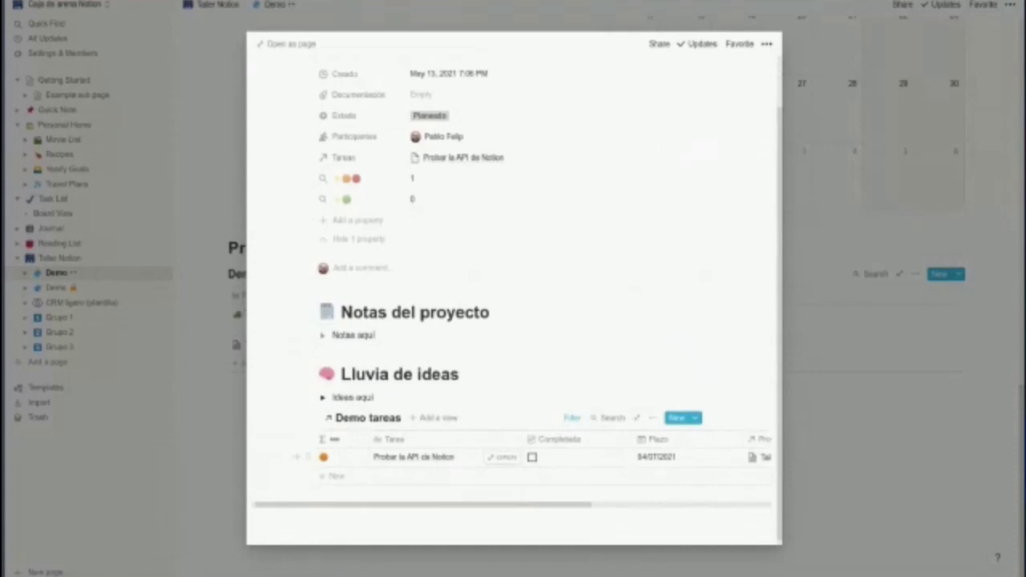
scroll(407, 463, right, 3)
scroll(407, 463, left, 3)
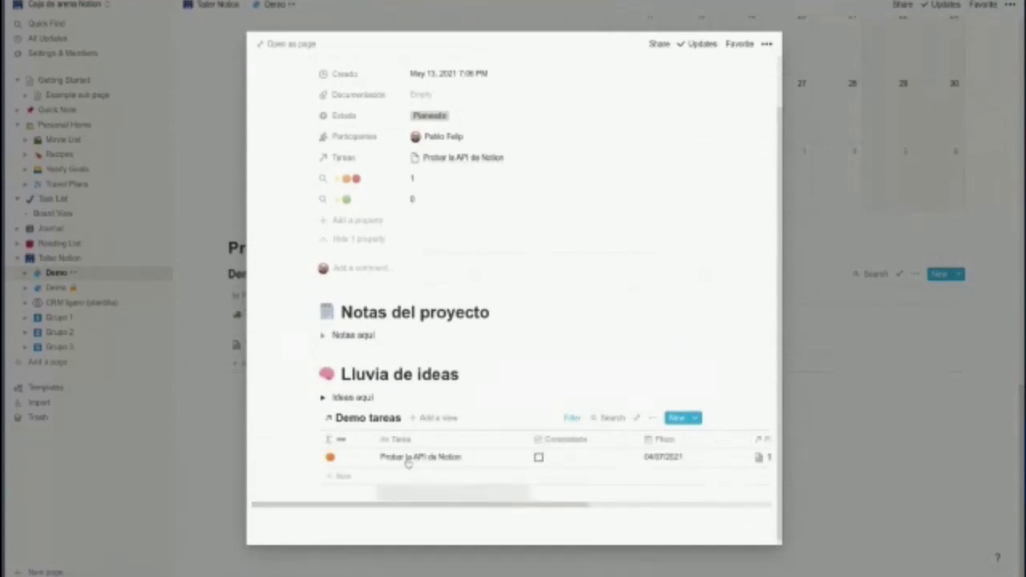
- Open the Probar la API de Notion task, follow its Proyecto relation to Taller Notion II, and close the page
click(512, 458)
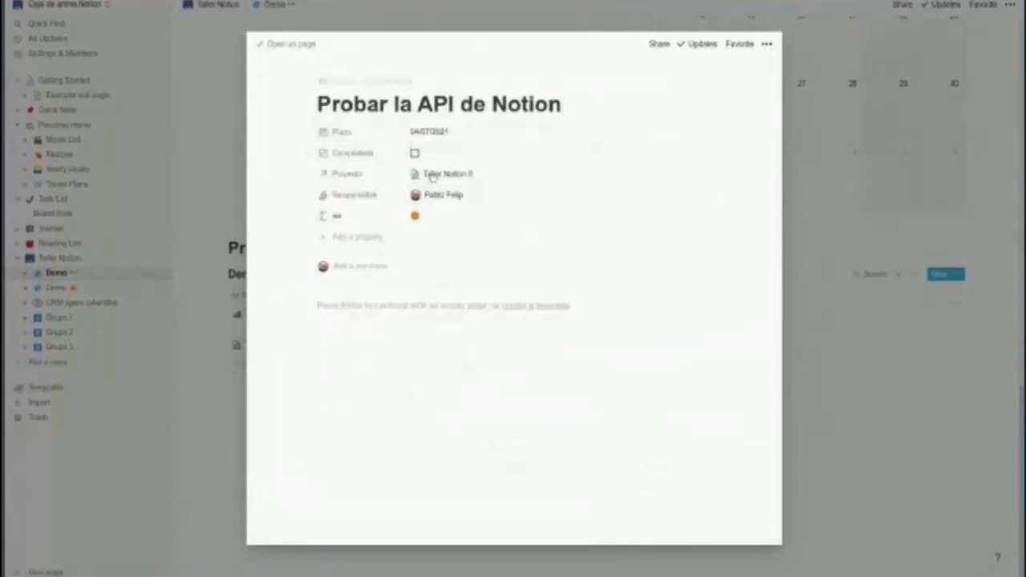
click(433, 173)
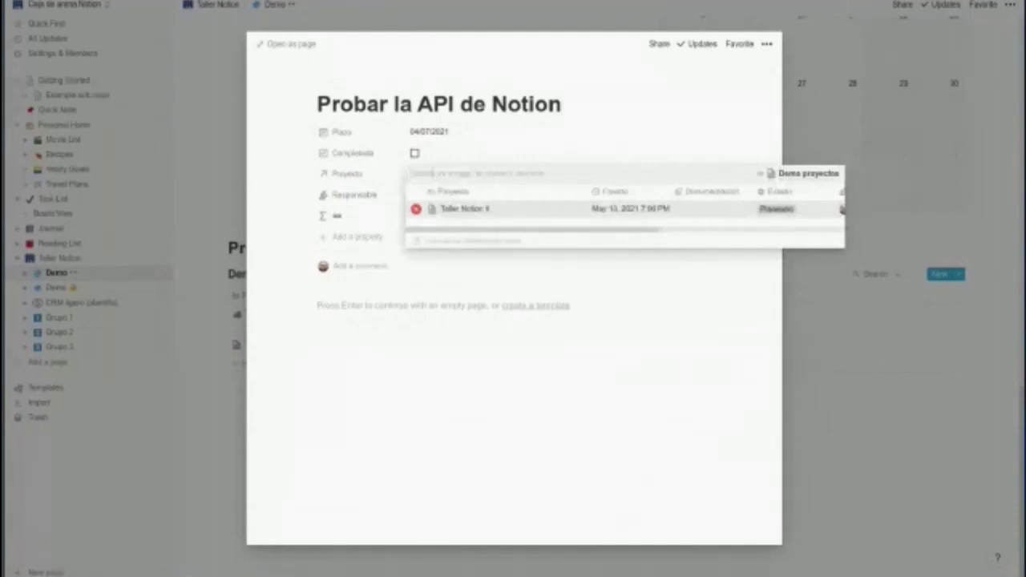
click(463, 209)
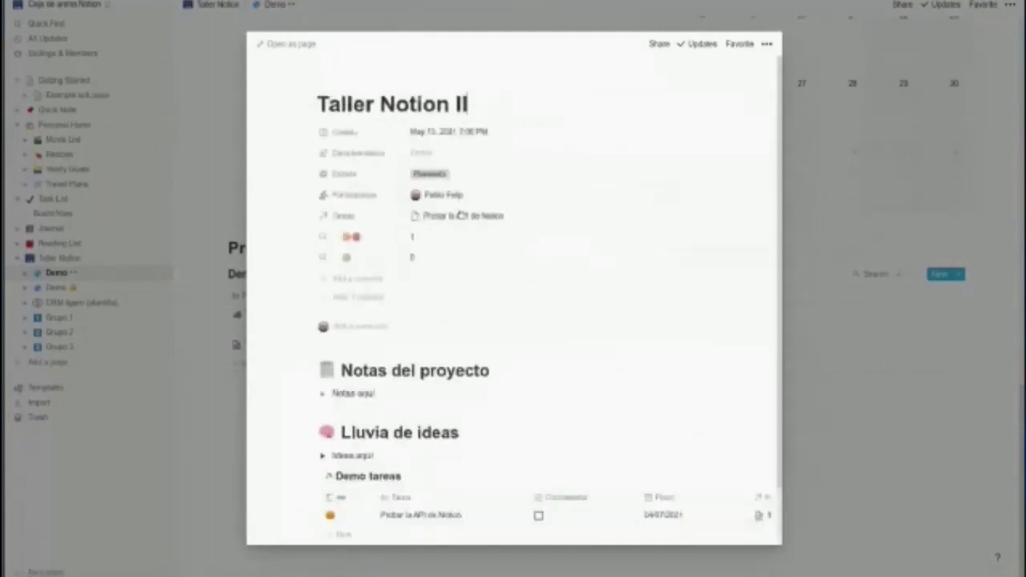
key(Escape)
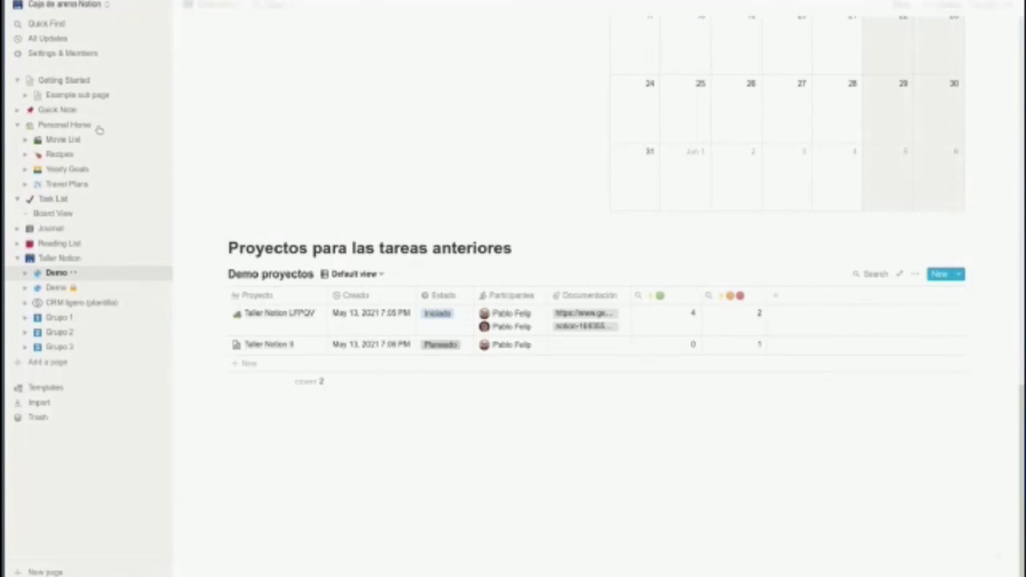
- Switch Demo proyectos to the Gallery view and open the Taller Notion LFPQV project at its linked Demo tareas table
click(354, 274)
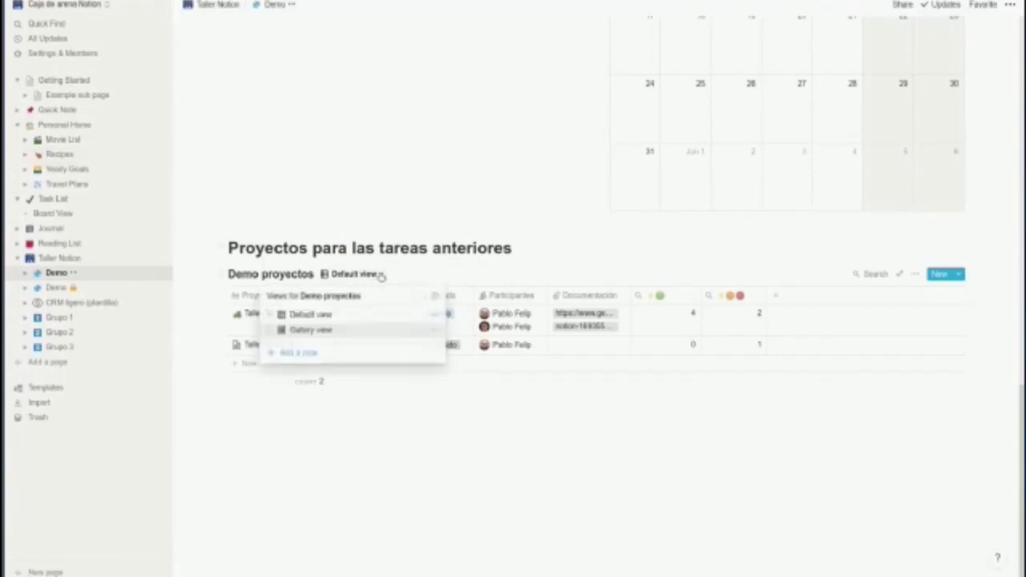
click(319, 332)
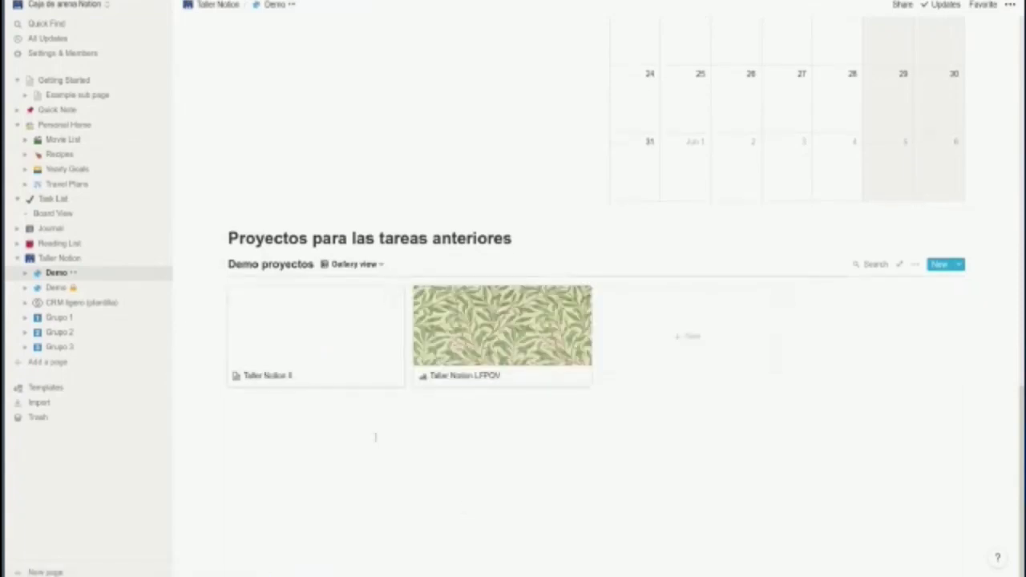
click(497, 326)
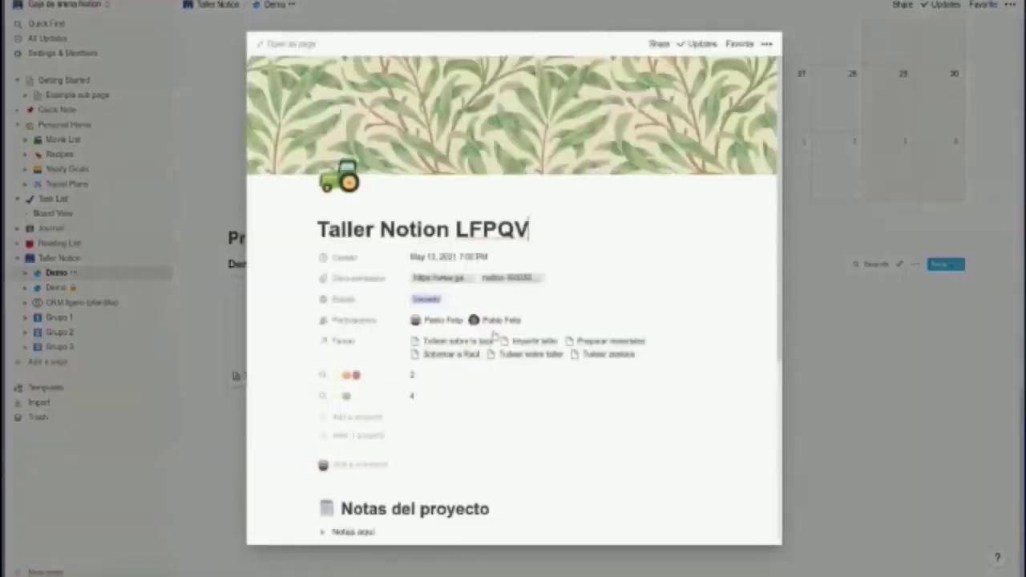
scroll(375, 380, down, 3)
scroll(374, 380, down, 5)
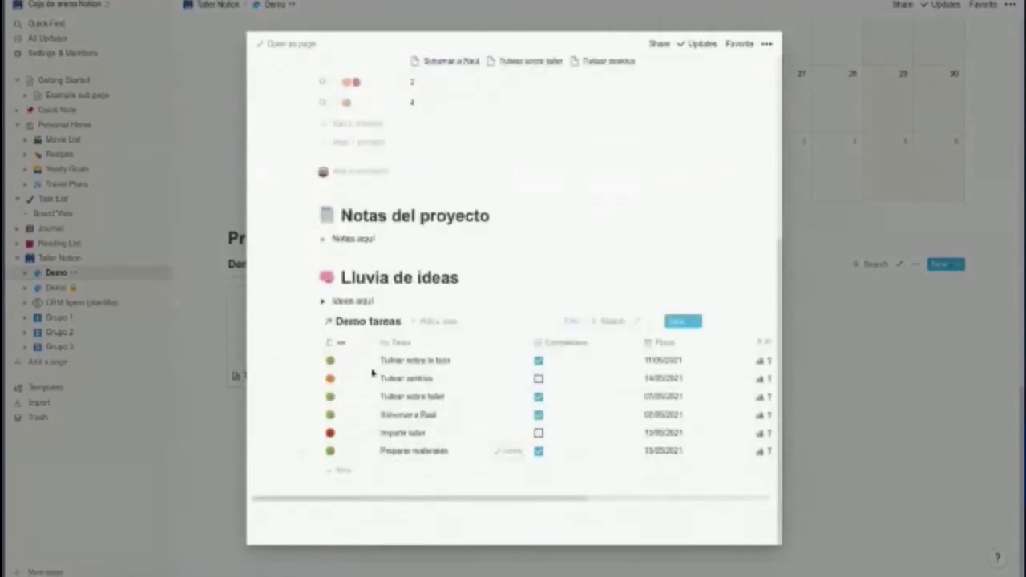
- Add a task named Otra tarea with Plazo 22/05/2021 to the linked Demo tareas table, and close the project page
click(329, 471)
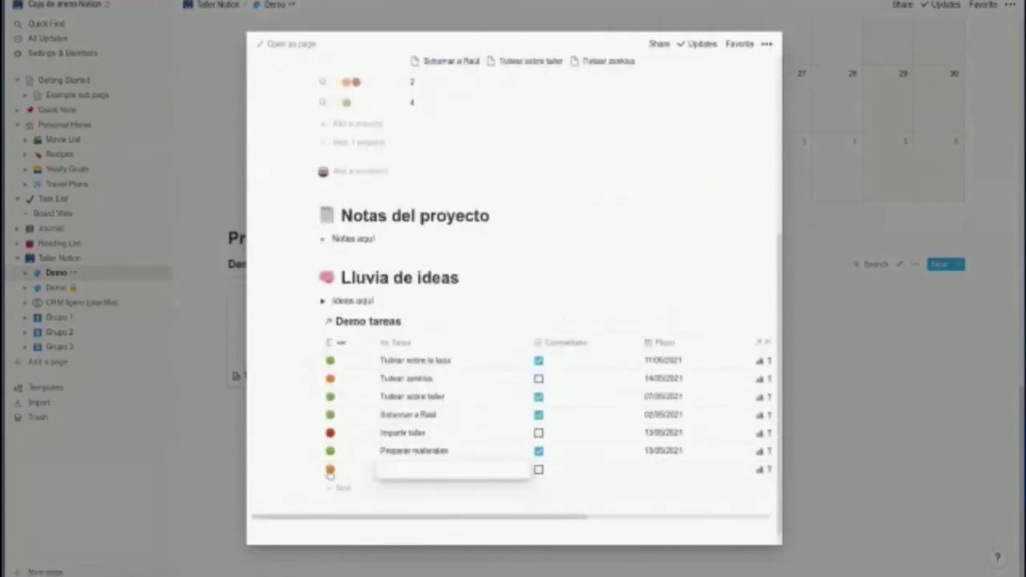
text(Cira tarea)
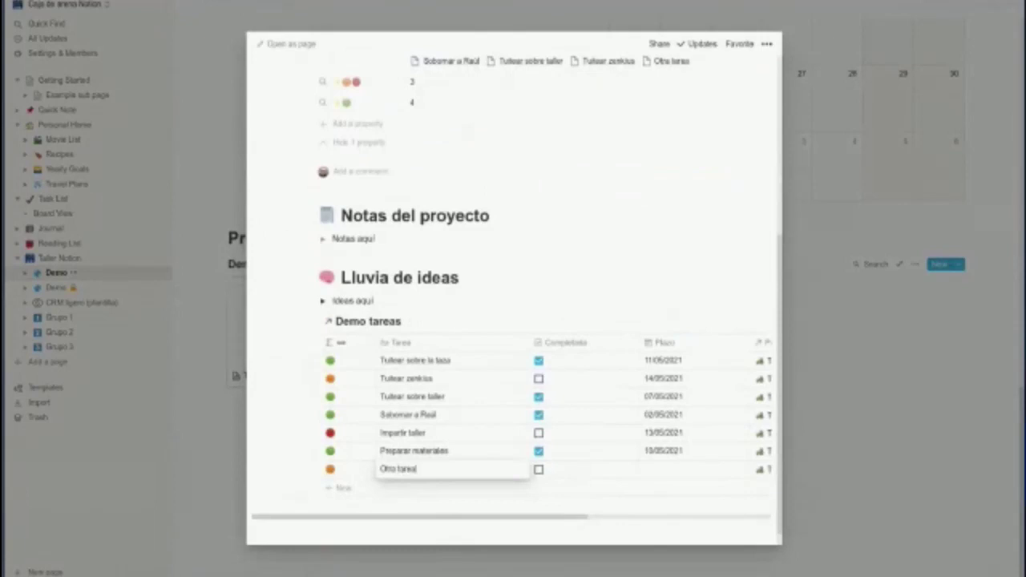
click(663, 474)
click(665, 472)
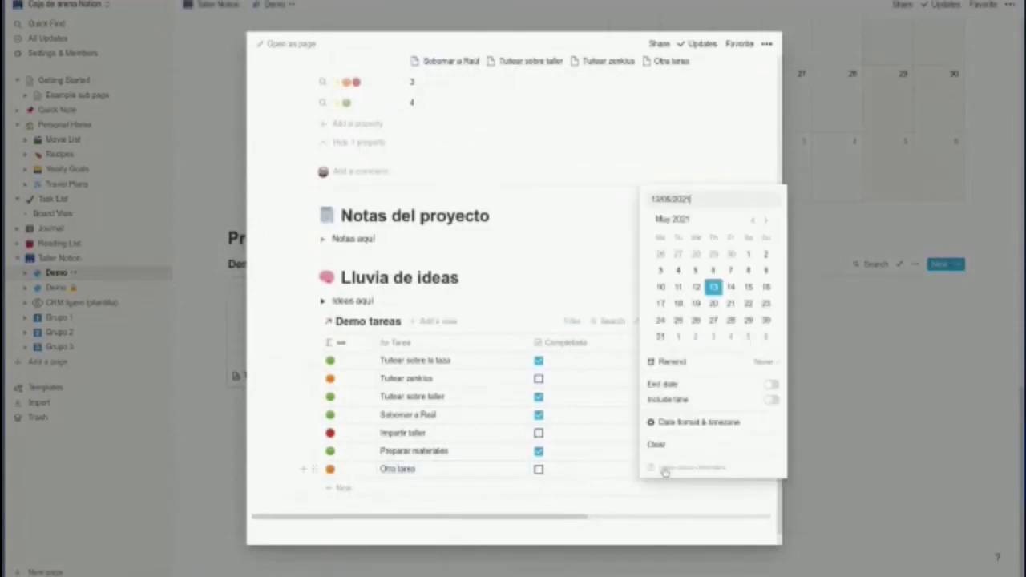
click(748, 303)
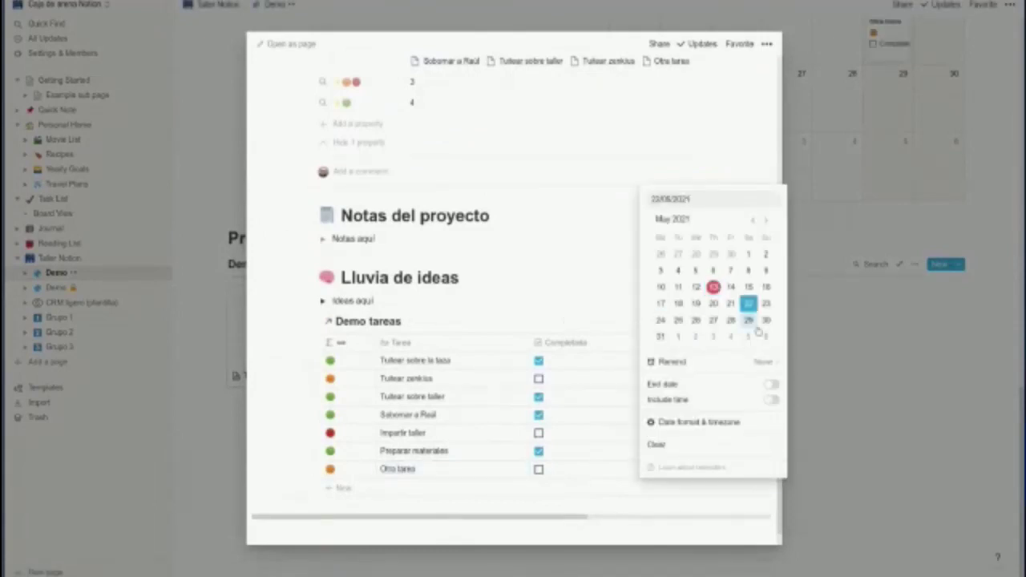
click(870, 402)
click(870, 402)
- Examine Otra tarea in the Tabla de tareas simple and in the dashboard's linked list and calendar
scroll(869, 361, up, 5)
scroll(742, 339, up, 5)
scroll(324, 401, down, 1)
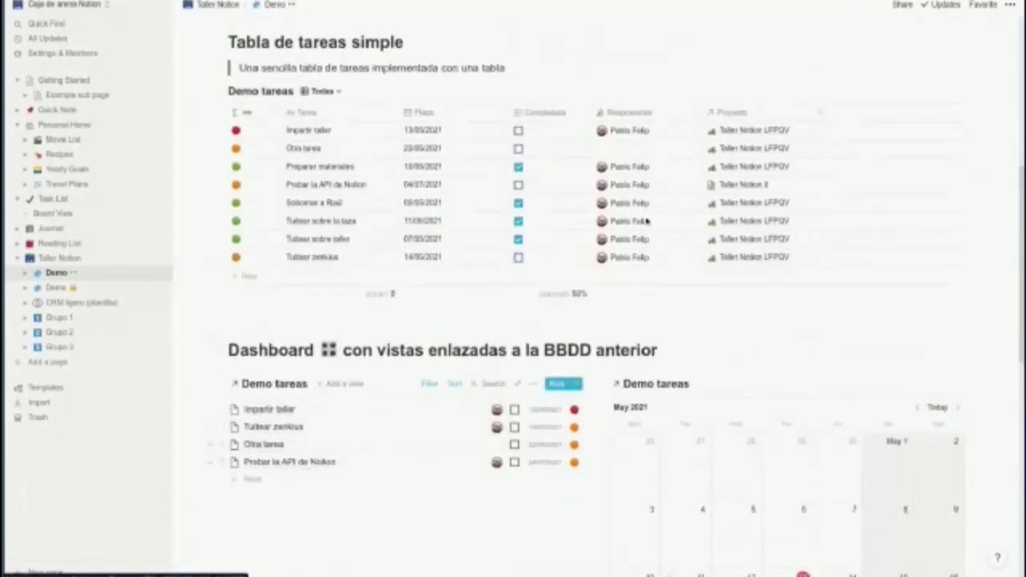
scroll(472, 410, down, 1)
scroll(472, 410, down, 6)
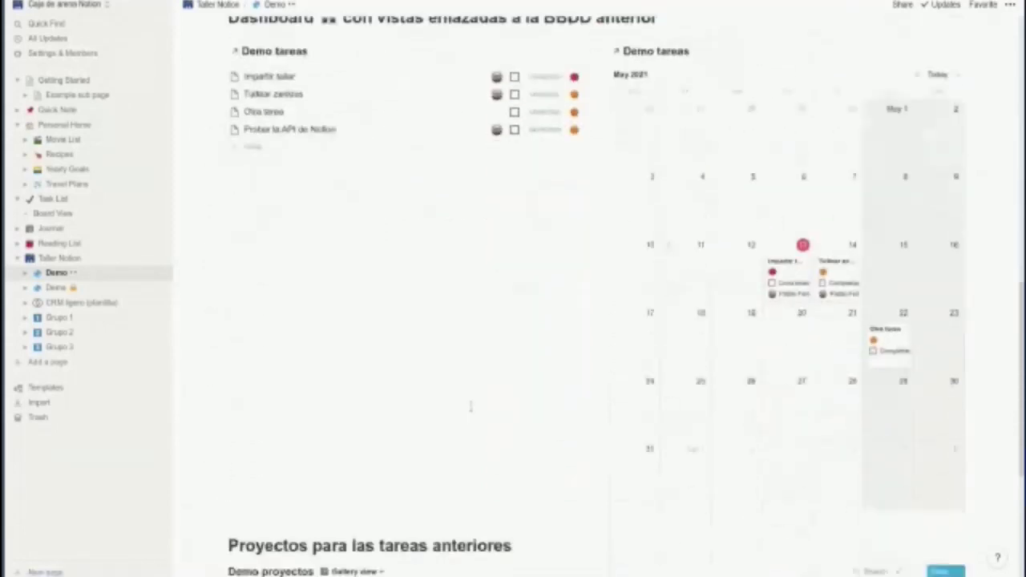
scroll(471, 404, down, 2)
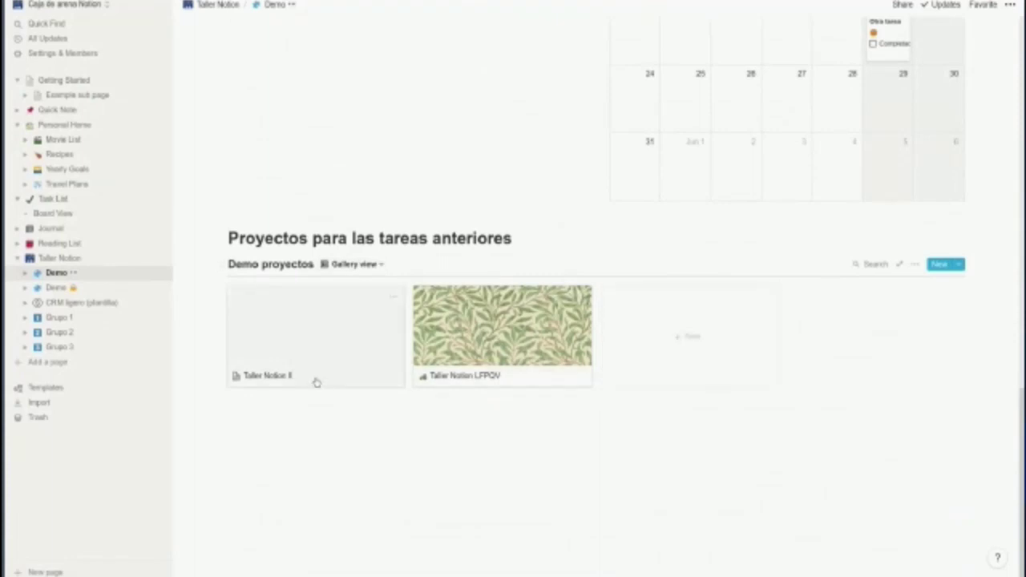
- Show the Creado and Estado properties on the Demo proyectos gallery cards
click(916, 265)
click(933, 357)
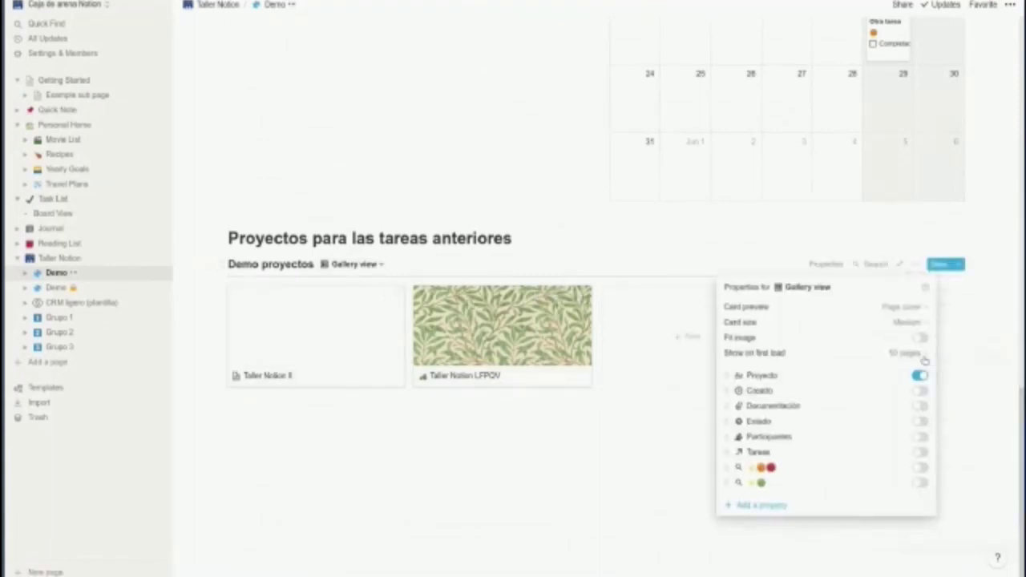
click(920, 392)
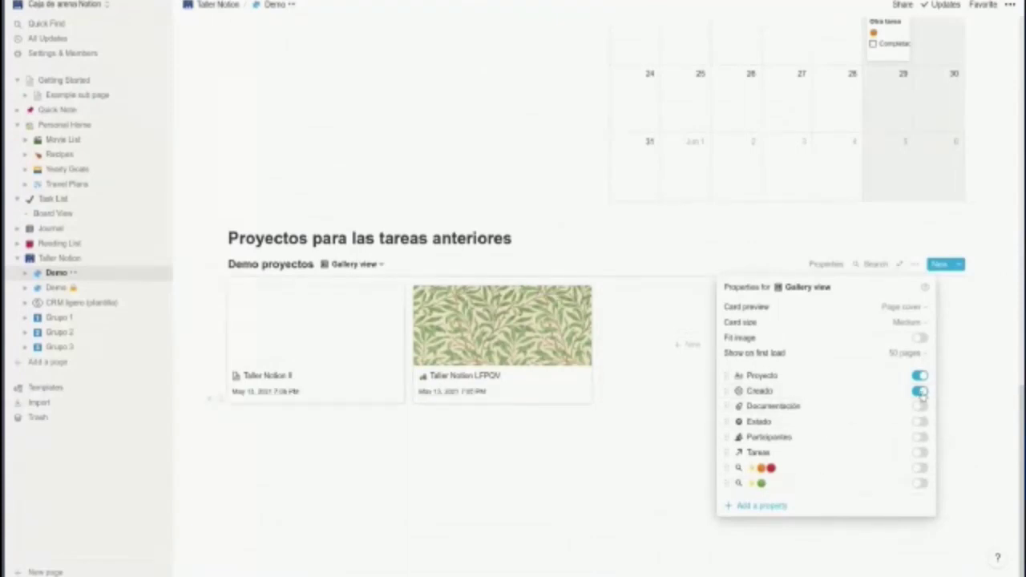
click(919, 422)
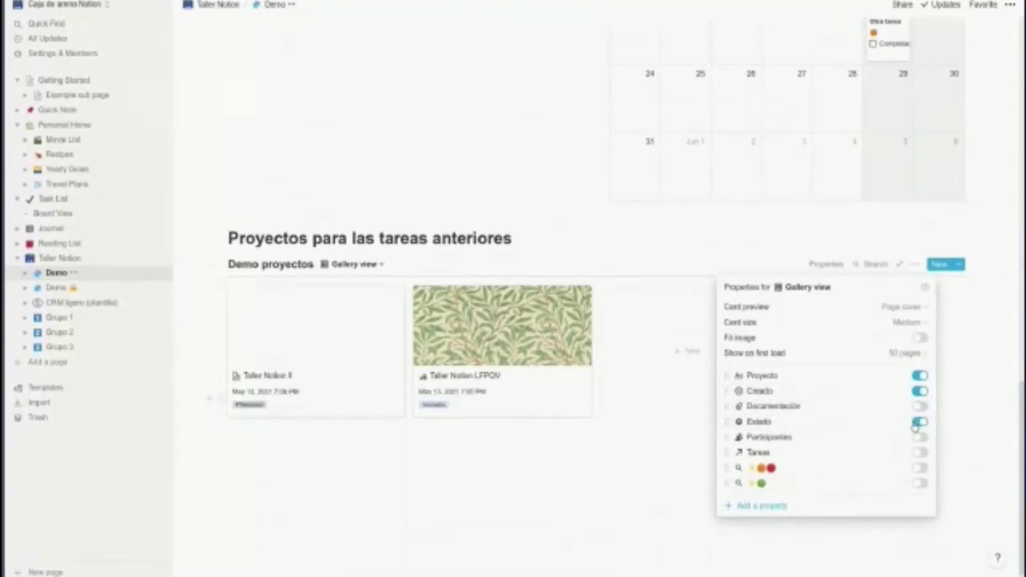
click(920, 468)
click(919, 483)
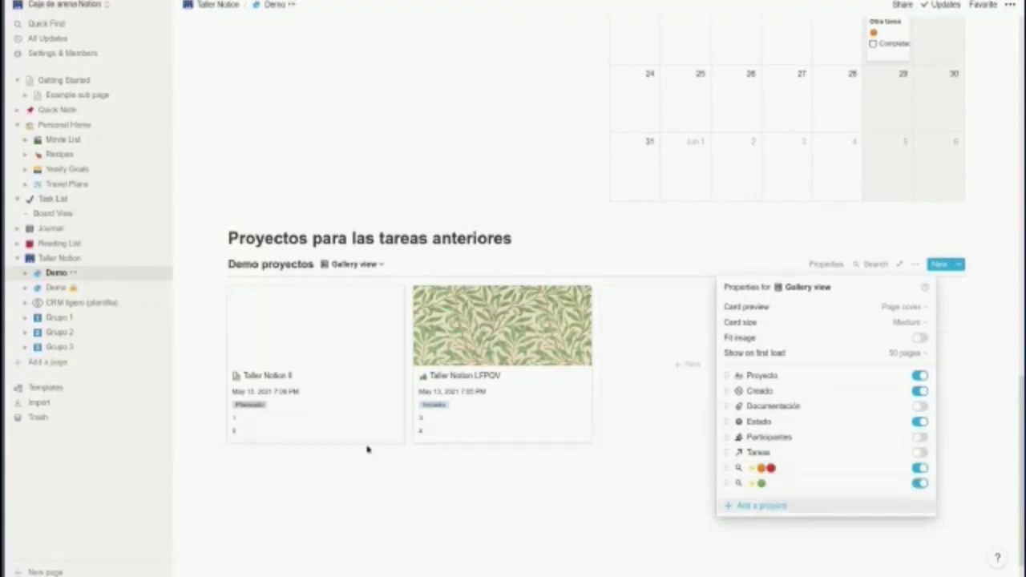
click(922, 484)
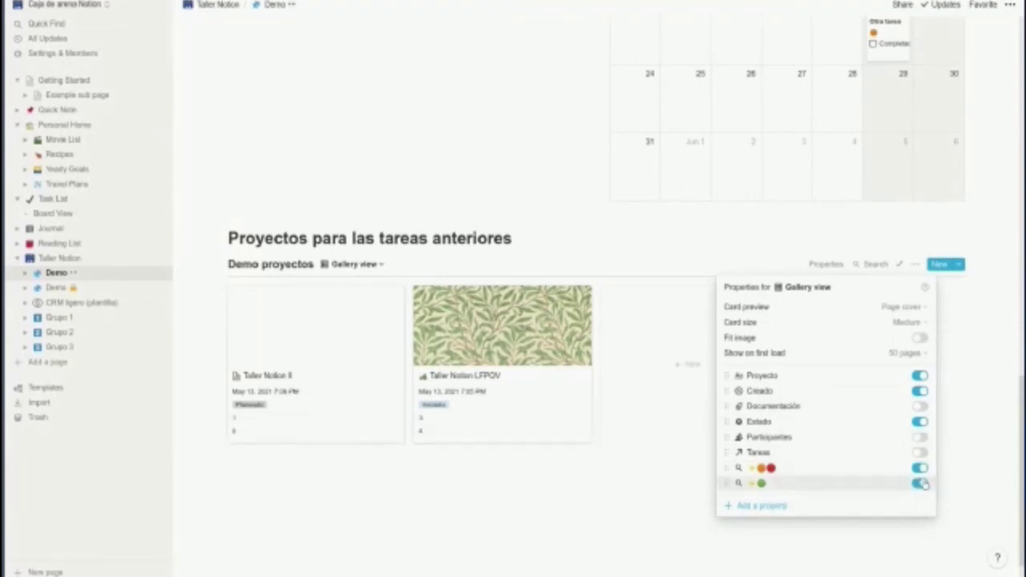
click(922, 468)
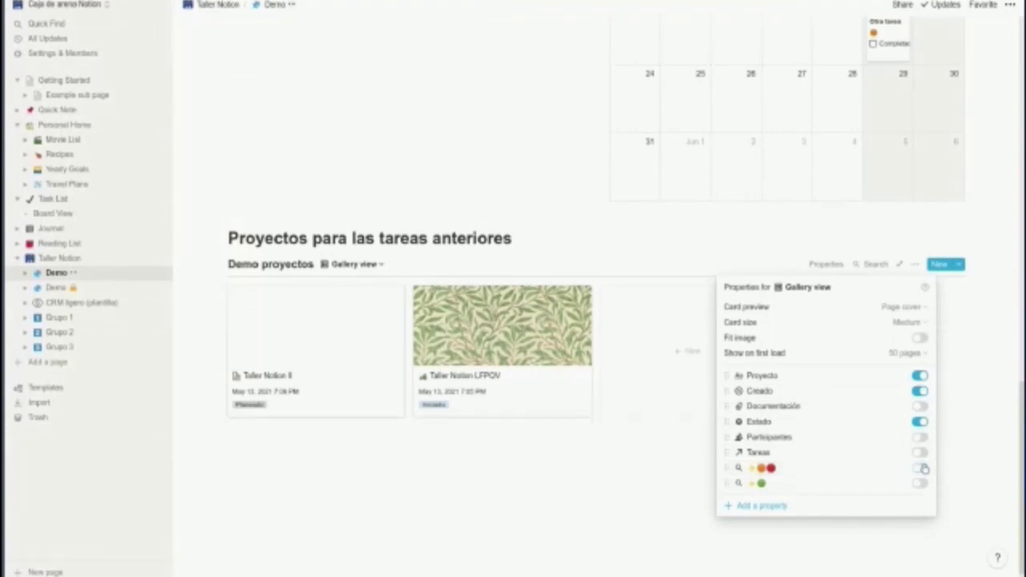
- Show the Participantes property on the gallery cards and close the property settings
click(919, 438)
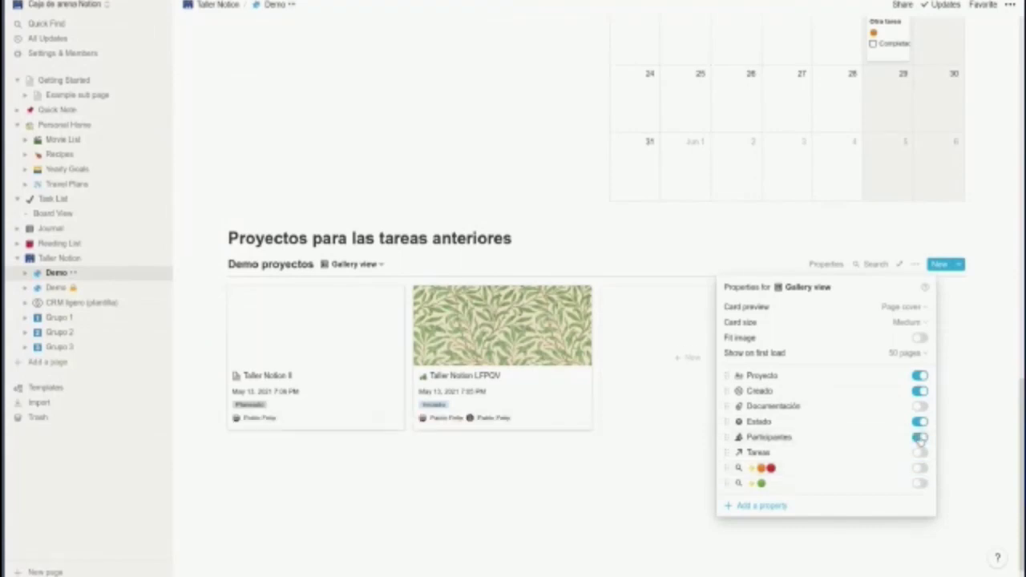
click(645, 521)
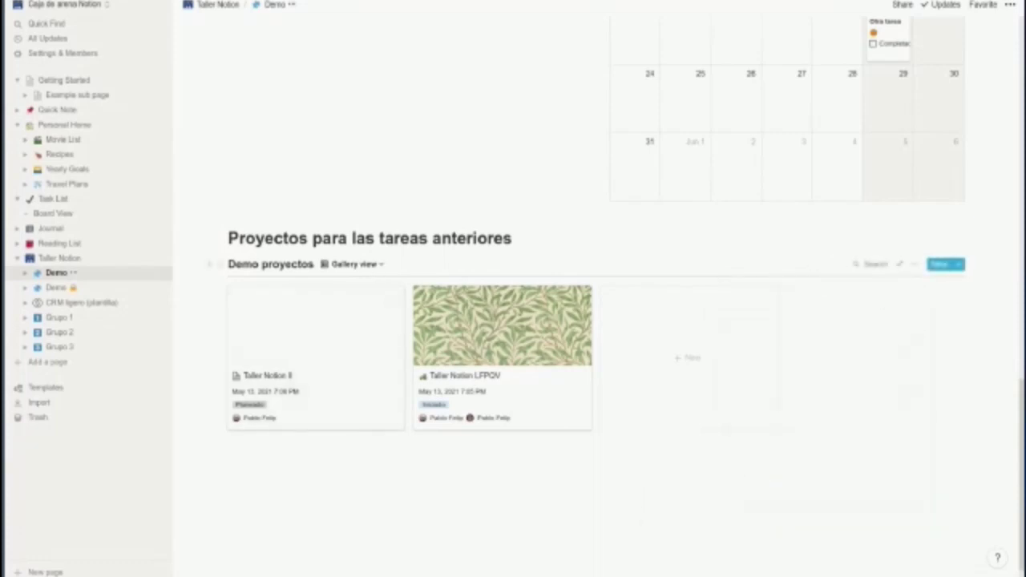
- Add an unnamed Board view to the Demo proyectos database
click(353, 264)
click(310, 343)
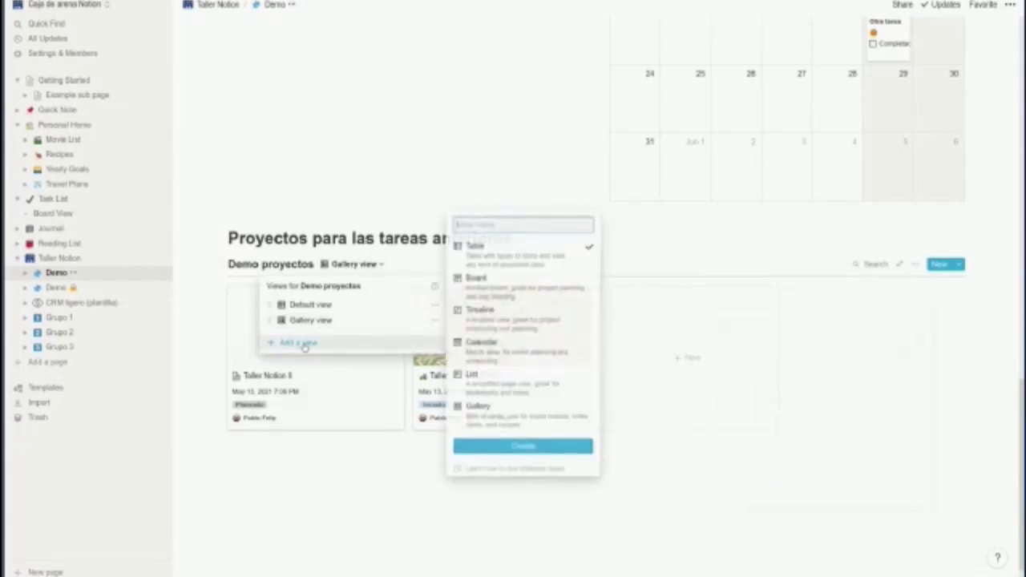
click(495, 285)
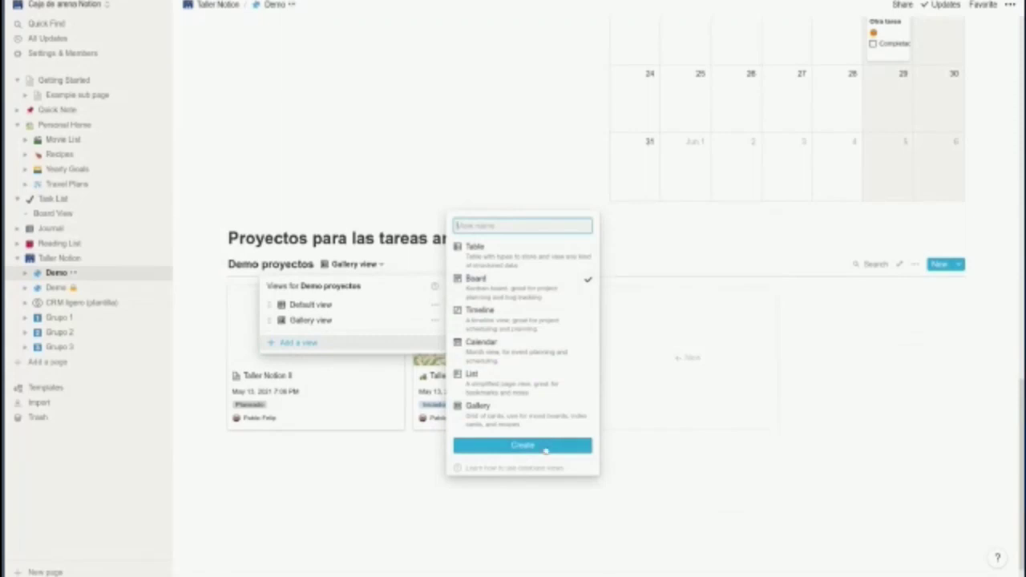
click(550, 439)
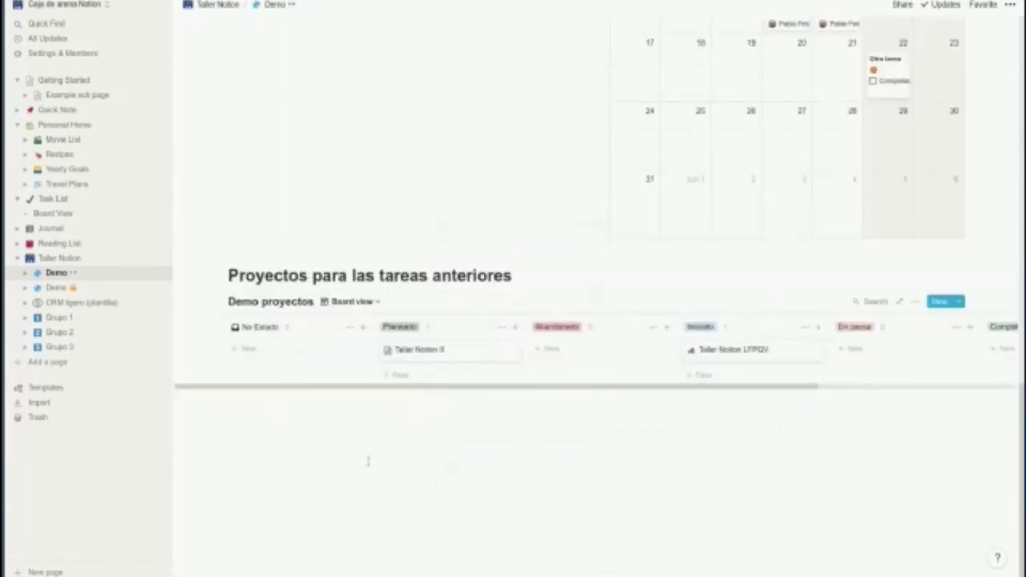
- Rename the Demo proyectos board view as Embudo
click(352, 301)
click(433, 358)
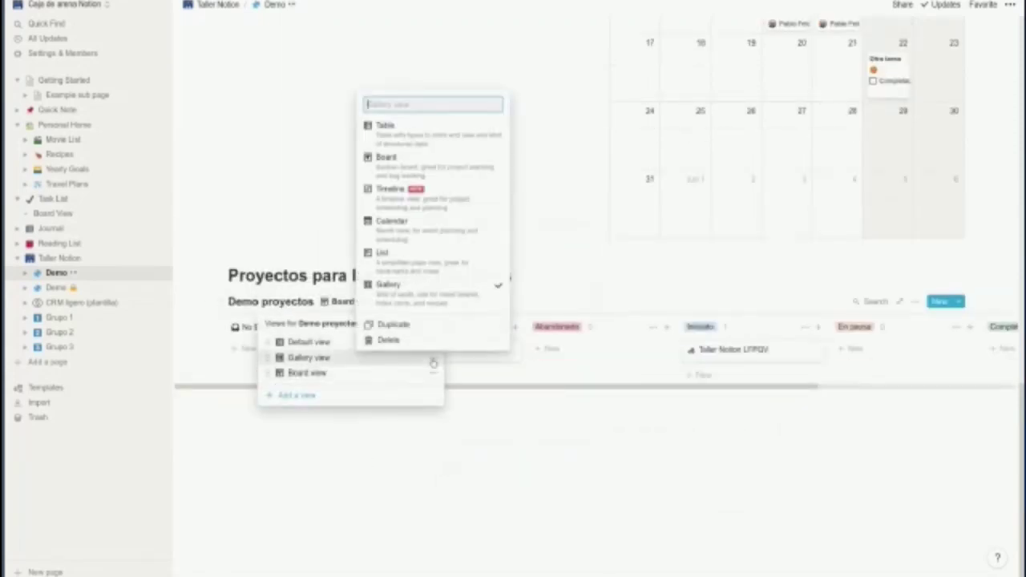
click(436, 374)
click(435, 374)
text(Enti)
text(do)
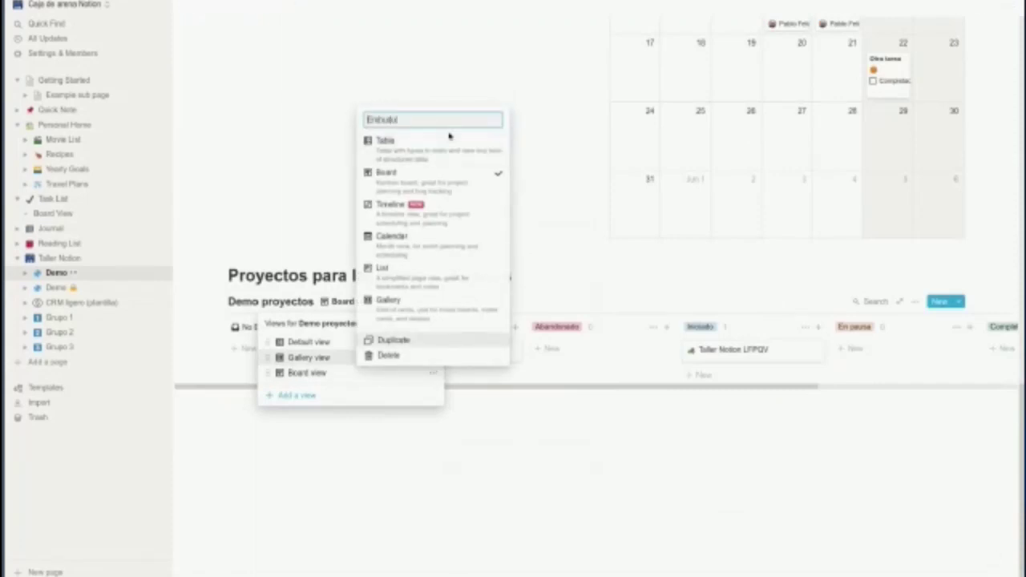
click(618, 256)
click(465, 429)
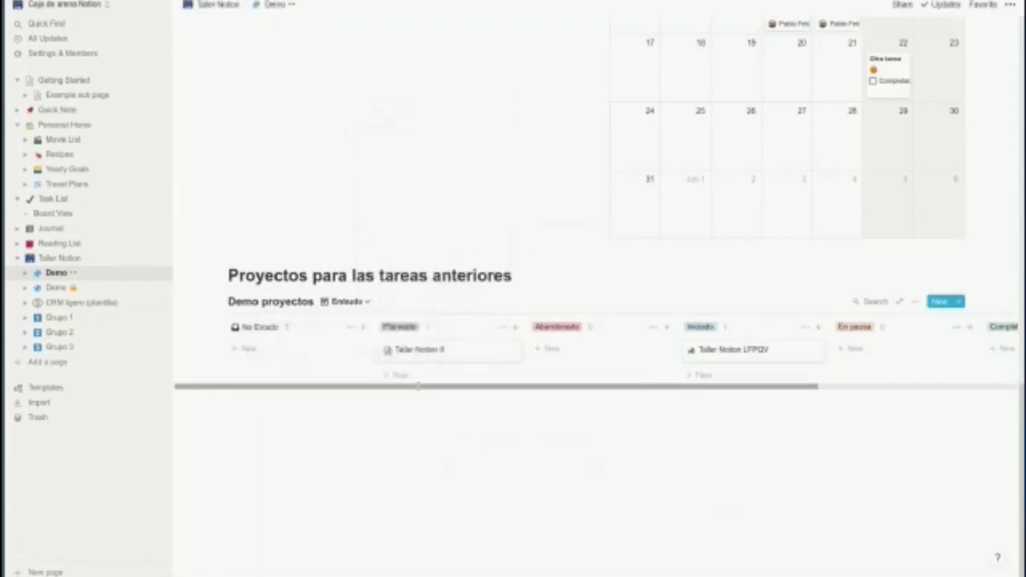
- Set the card preview of the Embudo board to Page cover
scroll(422, 393, right, 3)
scroll(428, 391, left, 2)
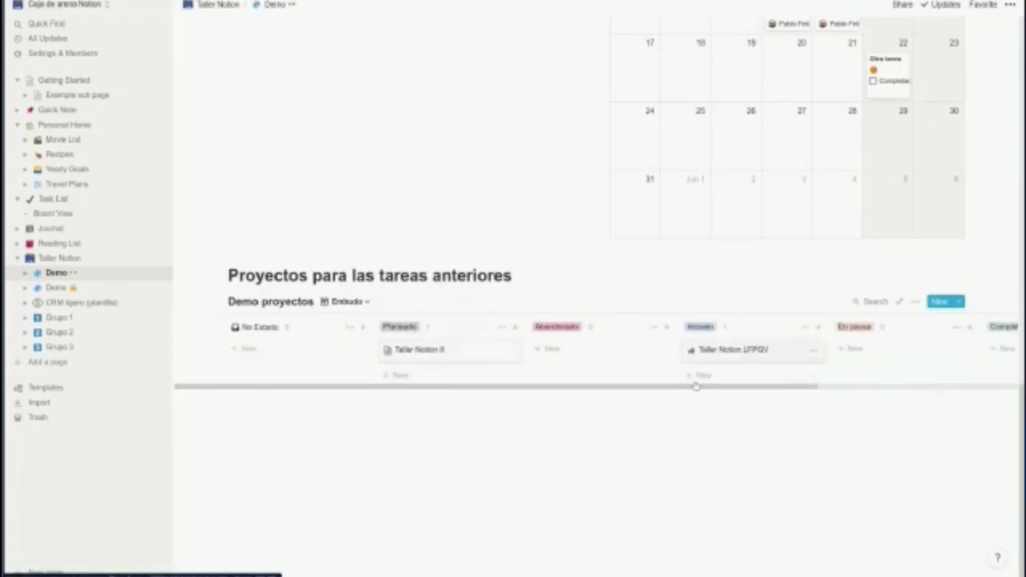
drag(690, 382, 852, 394)
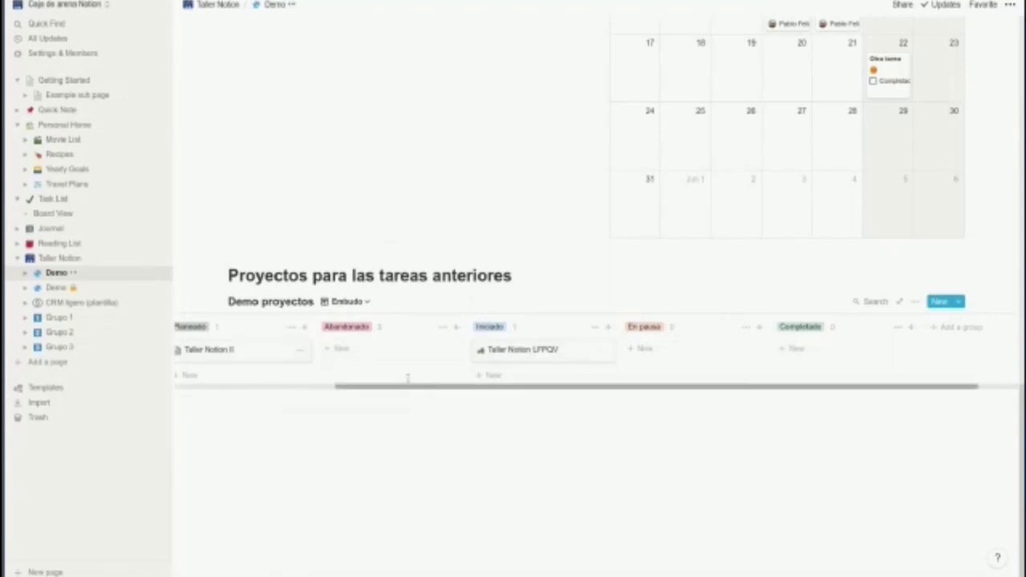
drag(375, 388, 286, 393)
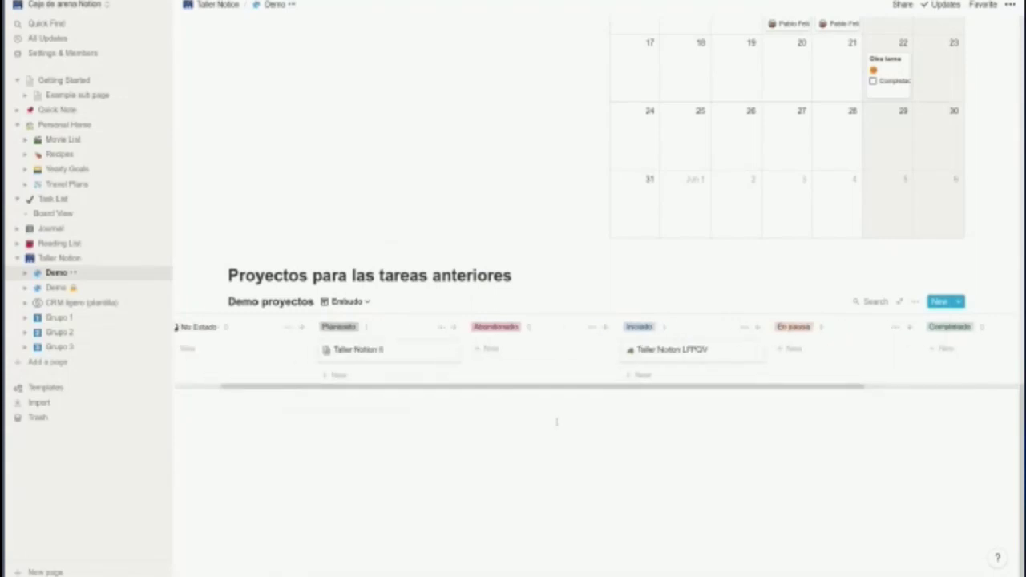
click(915, 302)
click(930, 375)
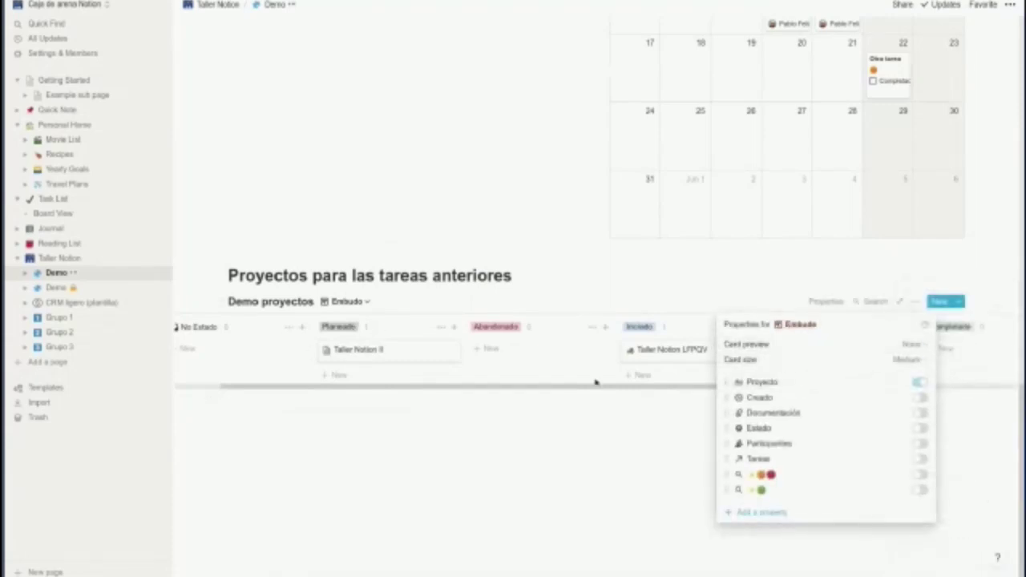
click(912, 346)
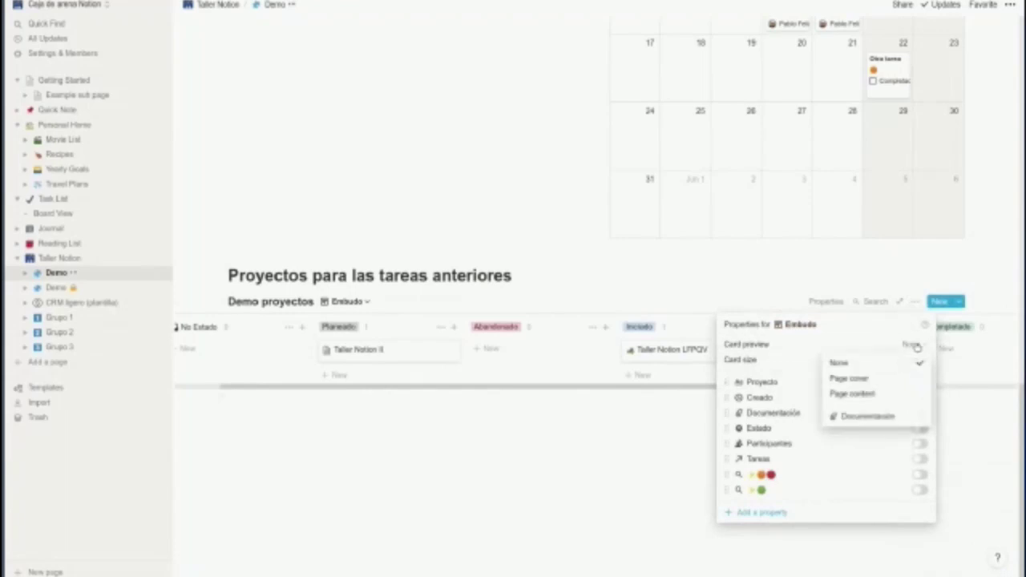
click(848, 378)
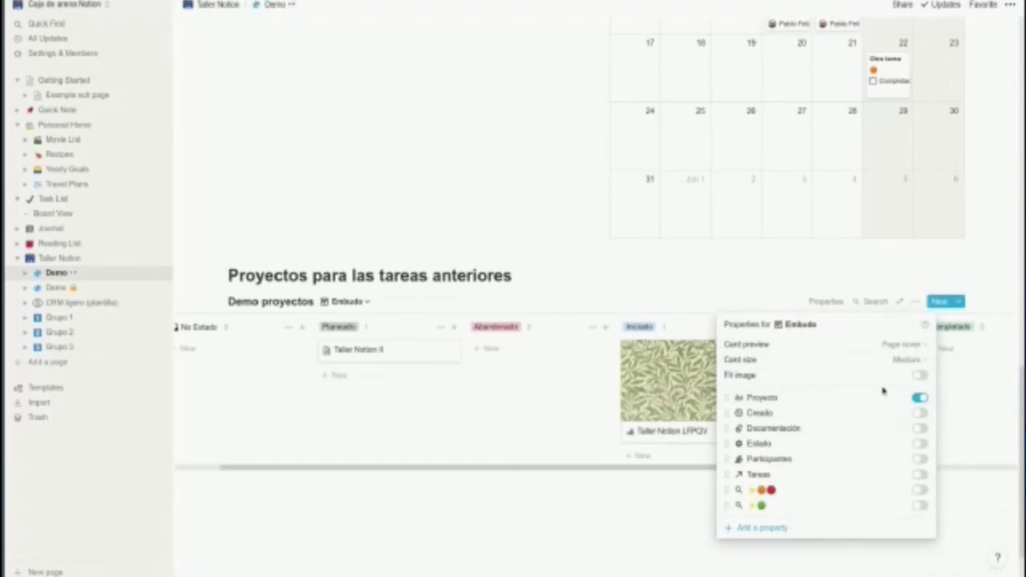
- Try the Small card size on the Embudo board, return it to Medium and close the property settings
click(887, 363)
click(860, 378)
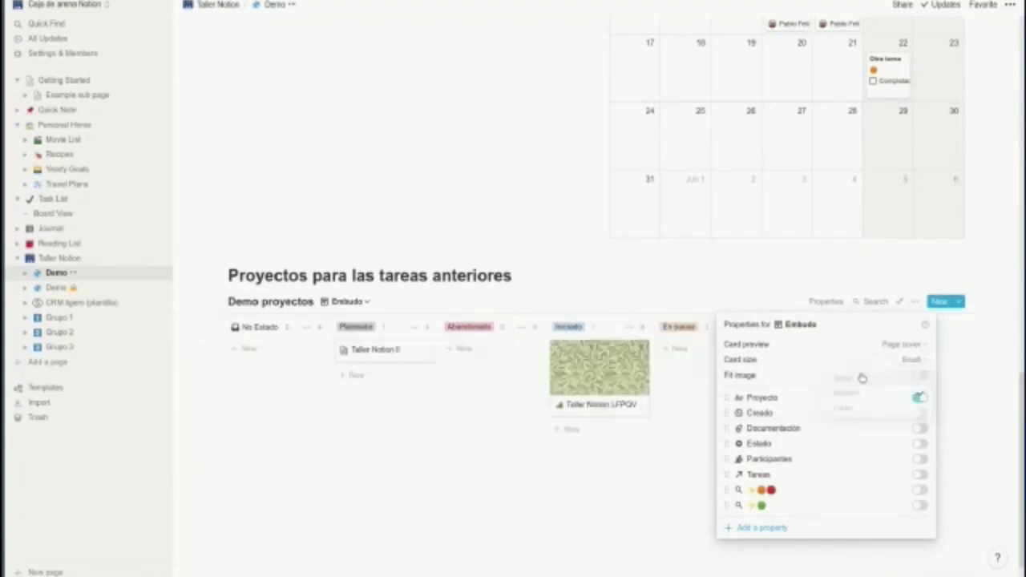
click(911, 359)
click(876, 392)
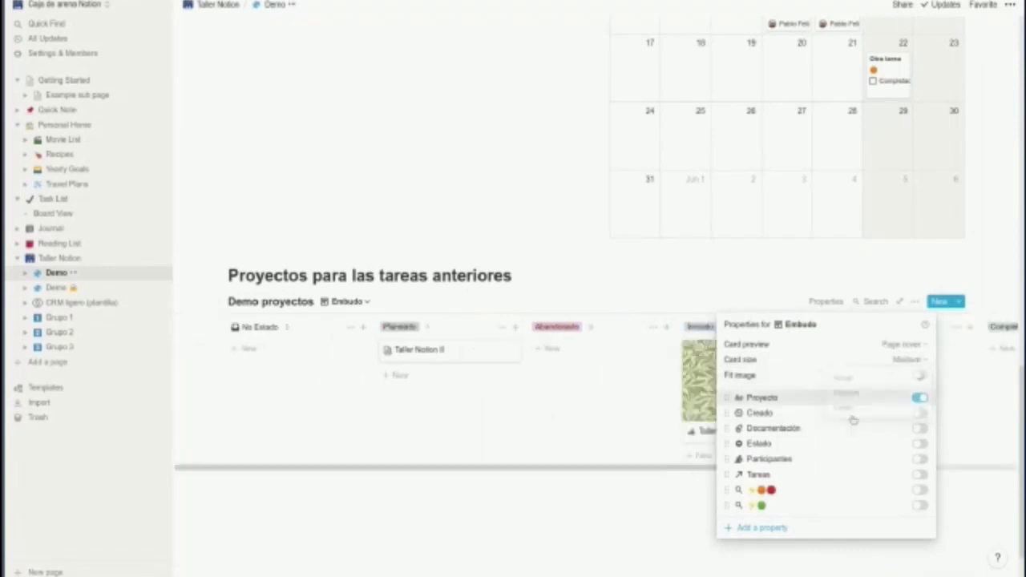
click(614, 518)
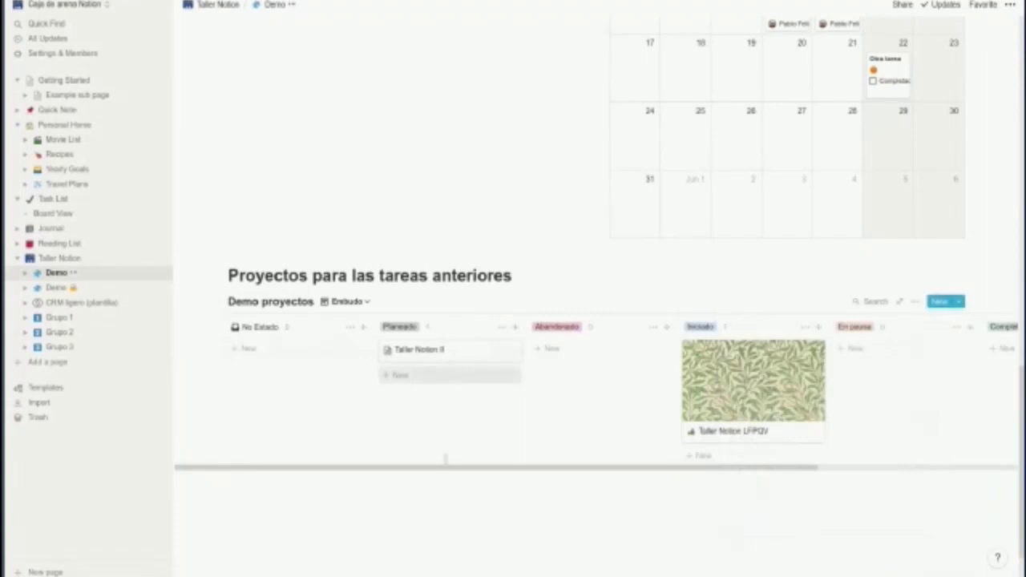
- Hide the Abandonado, Completado and No Estado columns on the Embudo board
mouse_move(507, 467)
mouse_down()
mouse_move(694, 473)
mouse_move(524, 472)
mouse_up()
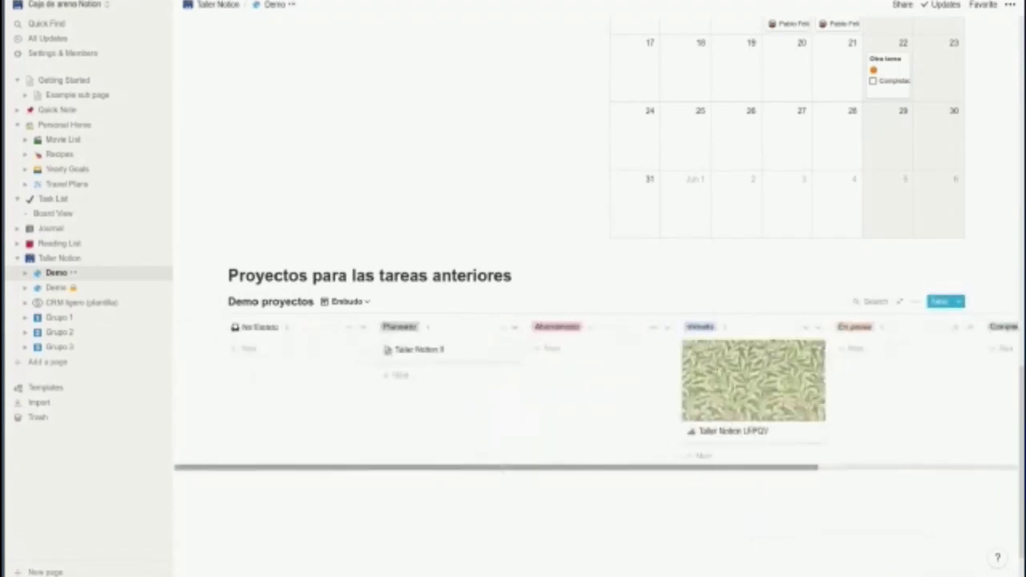
click(558, 328)
click(650, 330)
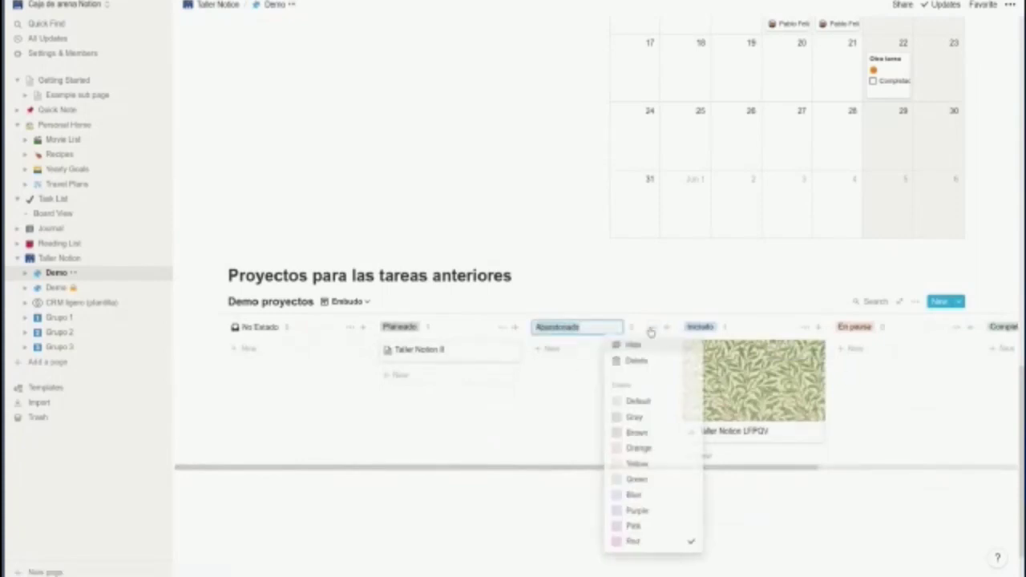
click(636, 346)
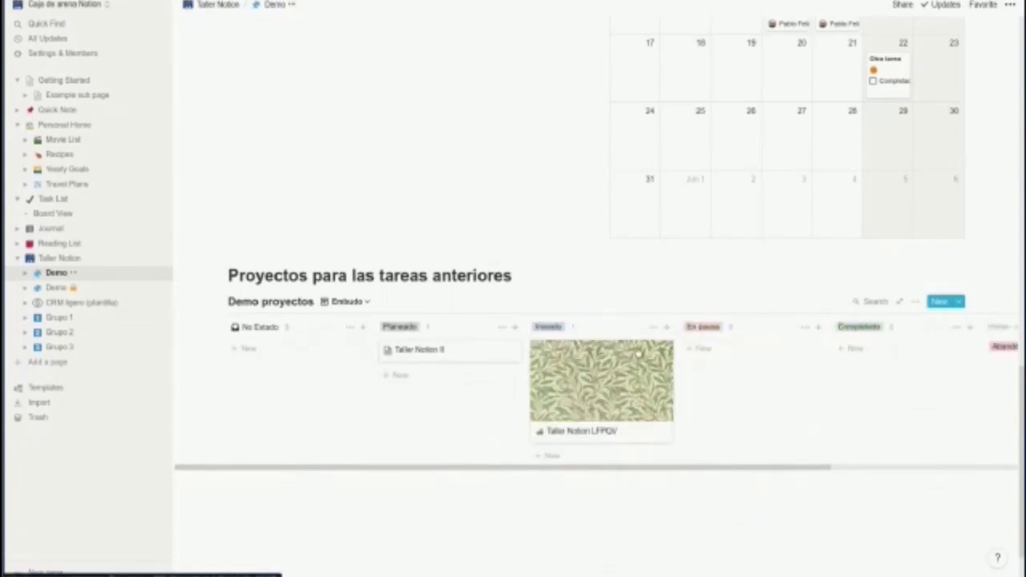
click(956, 327)
click(936, 345)
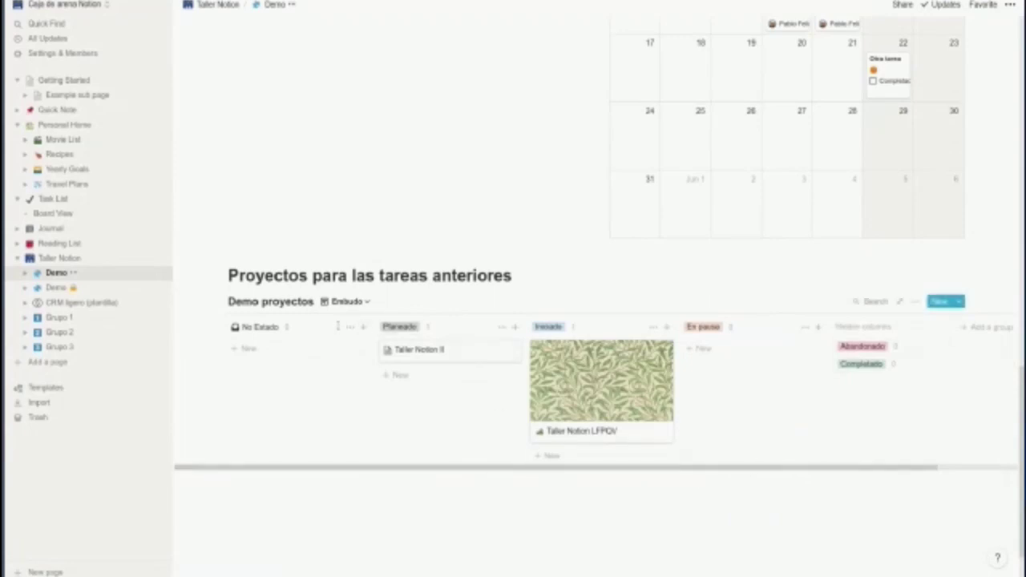
click(349, 327)
click(329, 345)
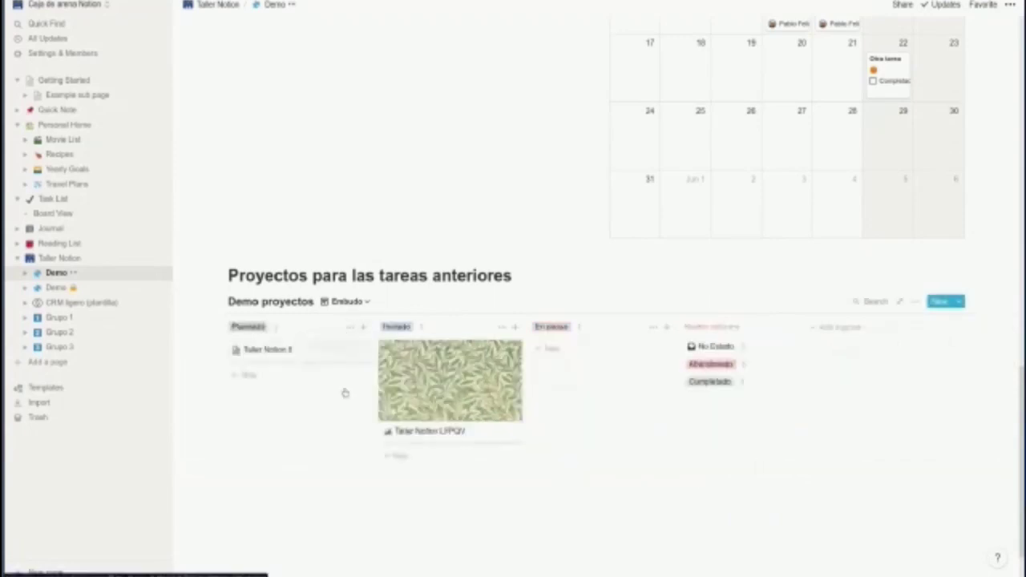
- Compare the Default view table of Demo proyectos with the Embudo board, ending on the Default view
click(362, 302)
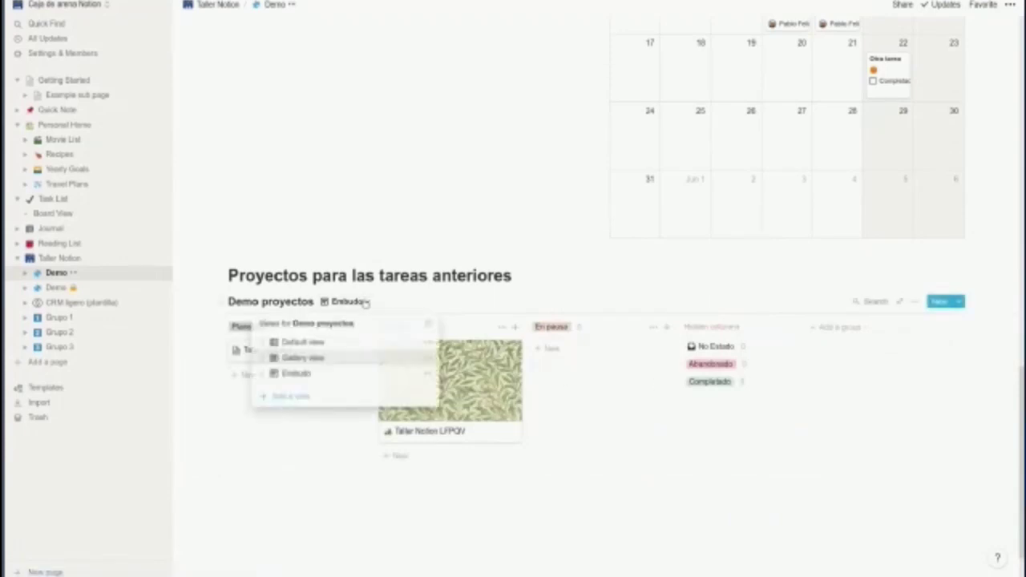
click(357, 340)
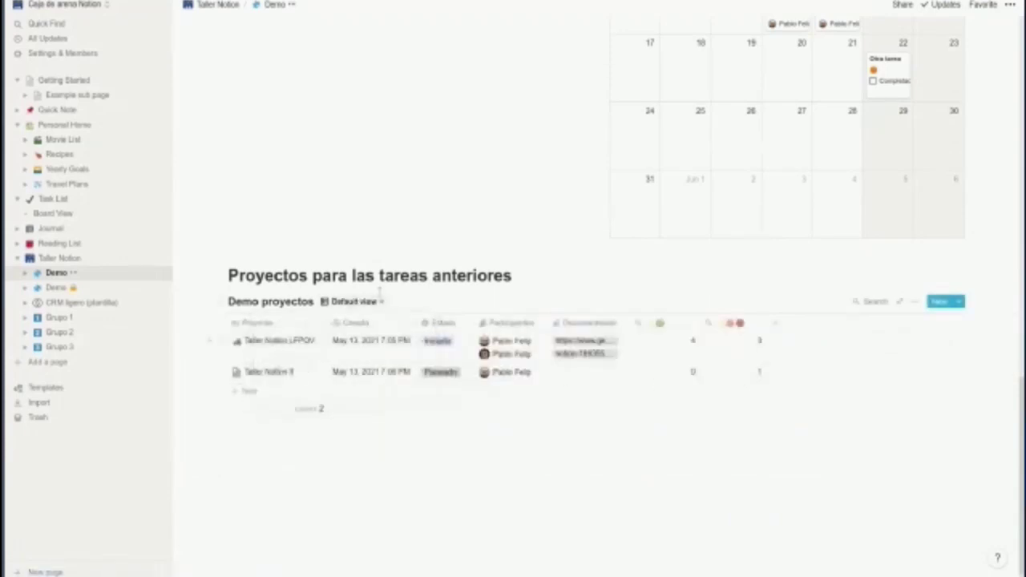
click(379, 303)
click(324, 372)
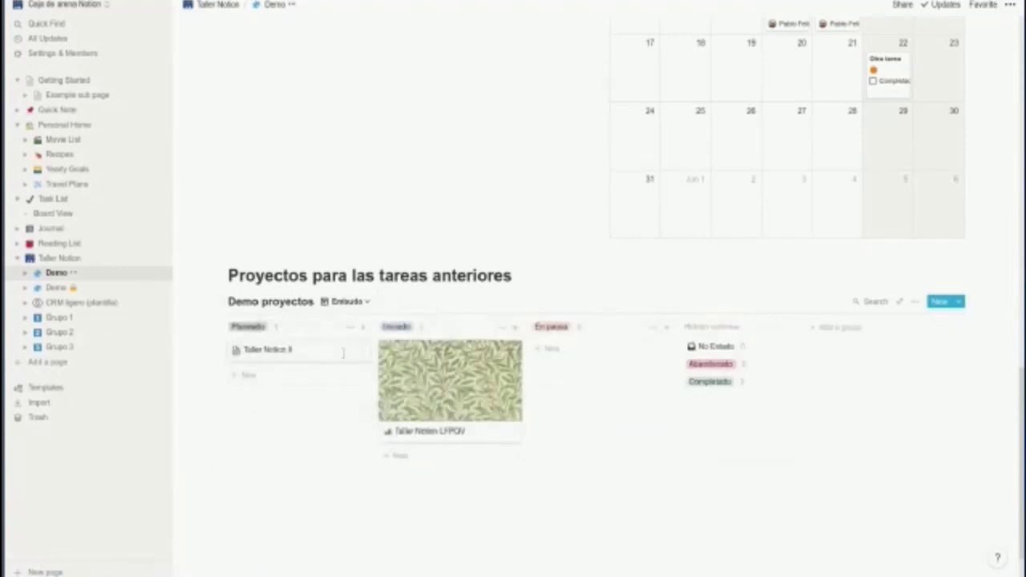
click(355, 301)
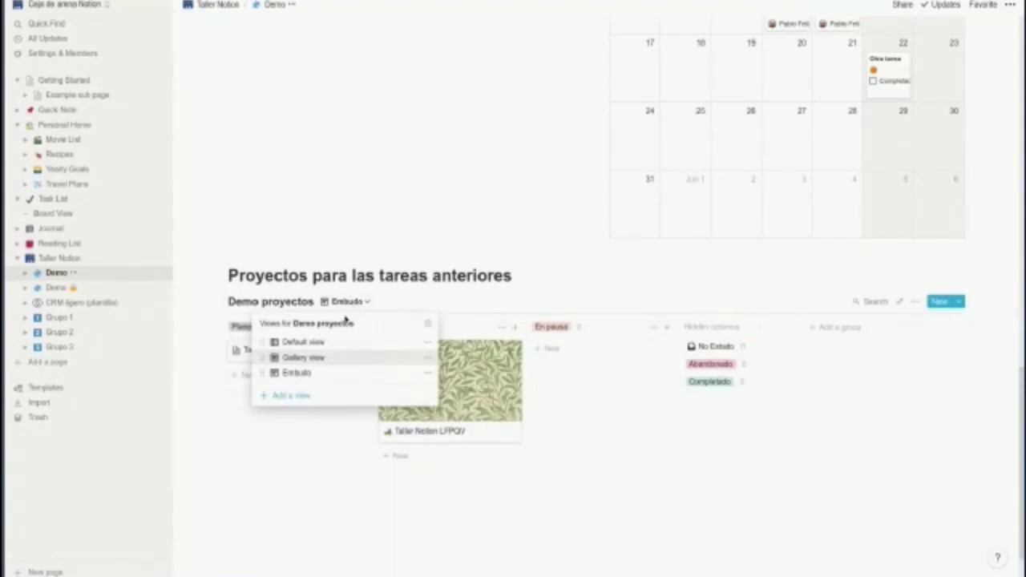
click(308, 341)
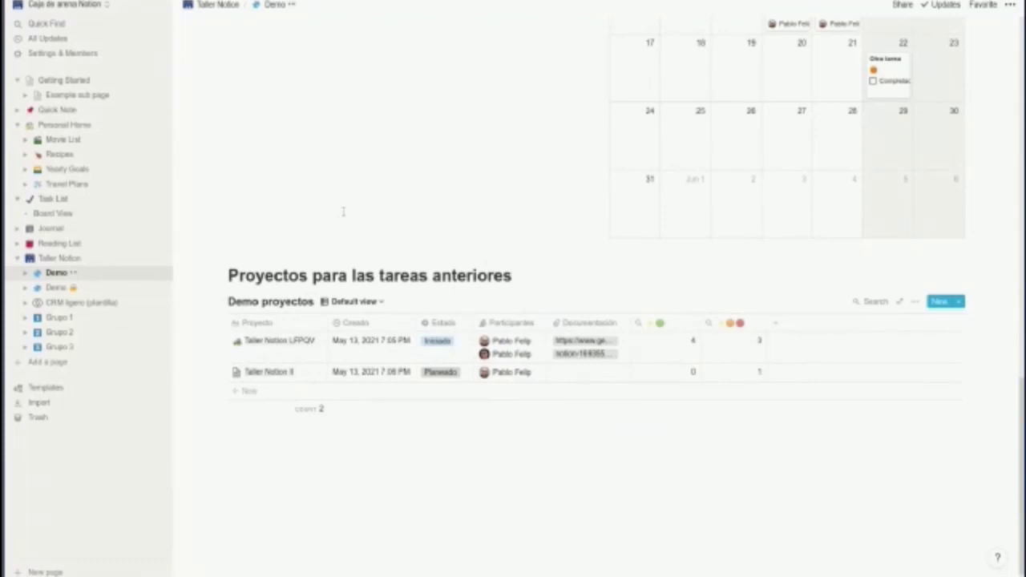
- Open the finished Demo page with the padlock and examine its notes, Demo Tareas views and Demo Proyectos table
click(64, 287)
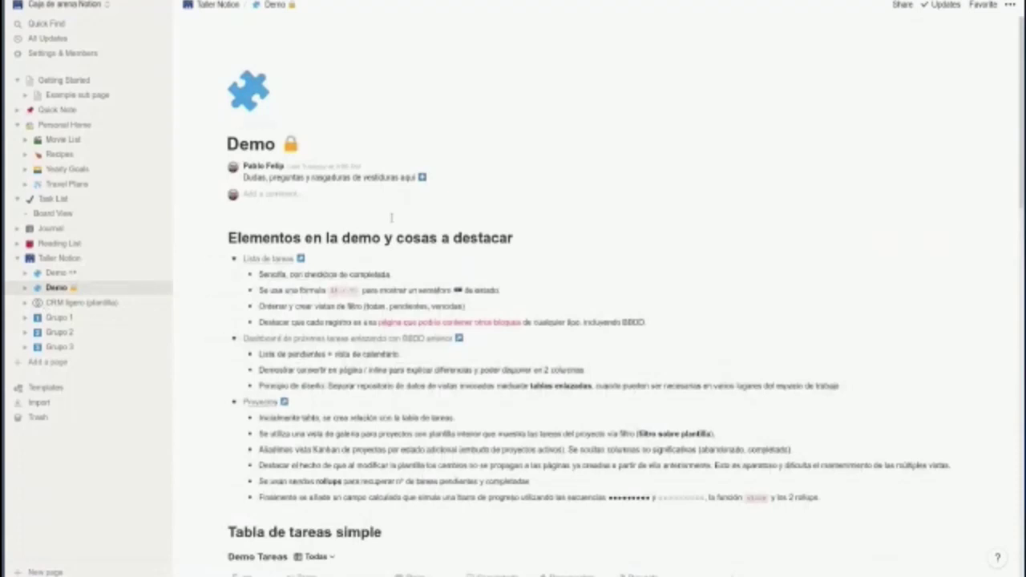
scroll(391, 217, down, 5)
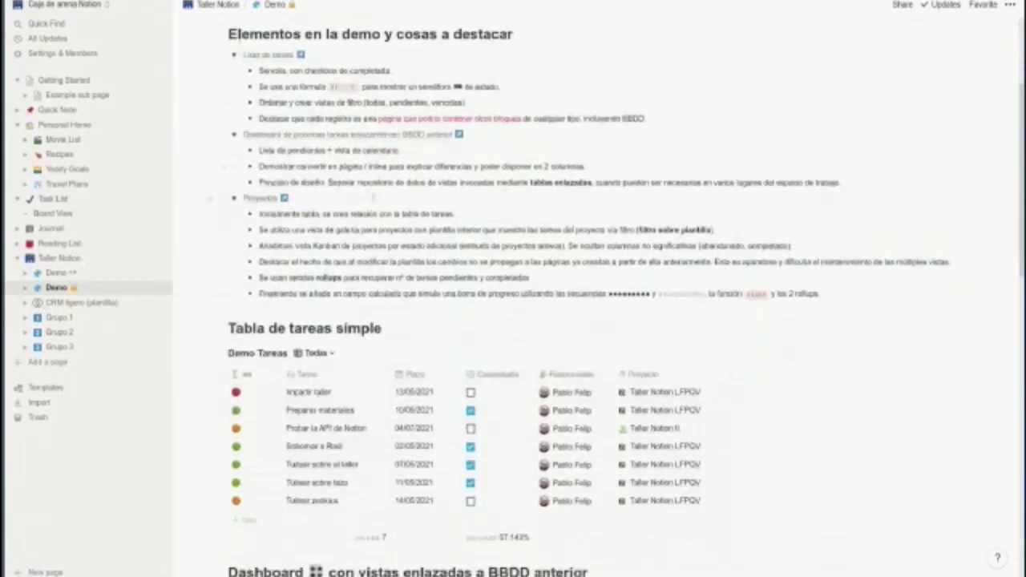
click(317, 236)
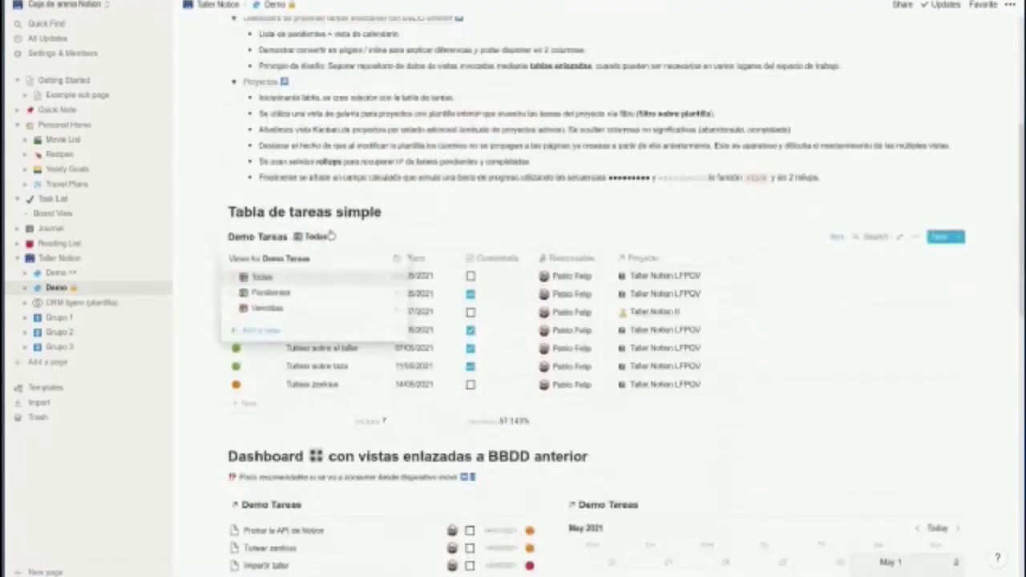
key(Escape)
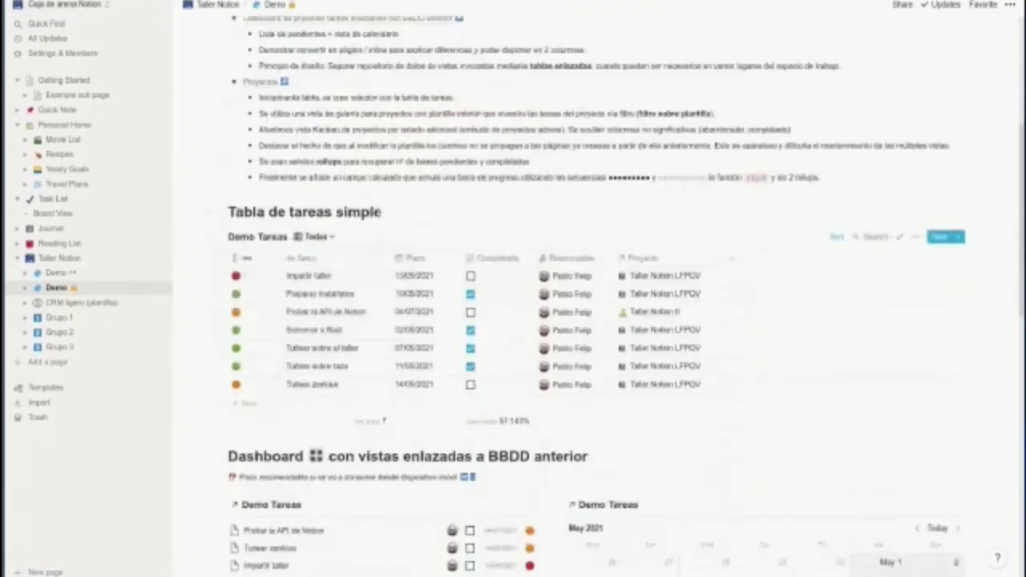
scroll(368, 240, down, 3)
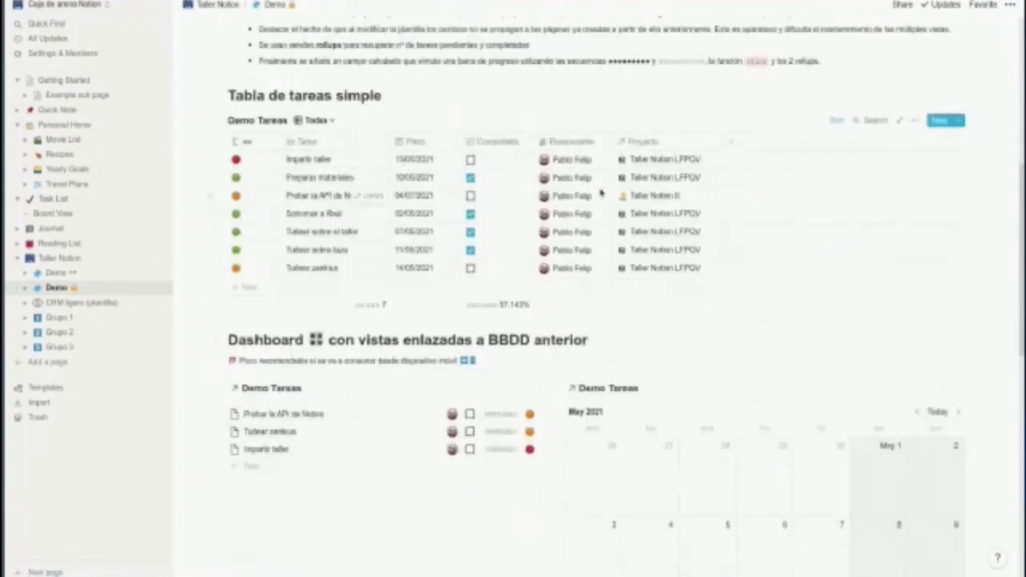
scroll(597, 196, down, 15)
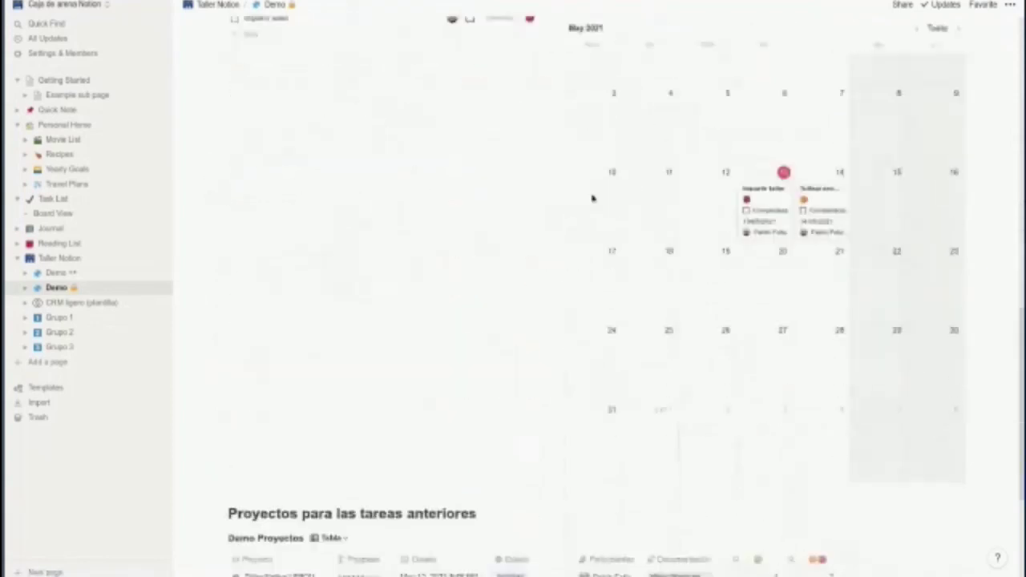
scroll(593, 197, down, 2)
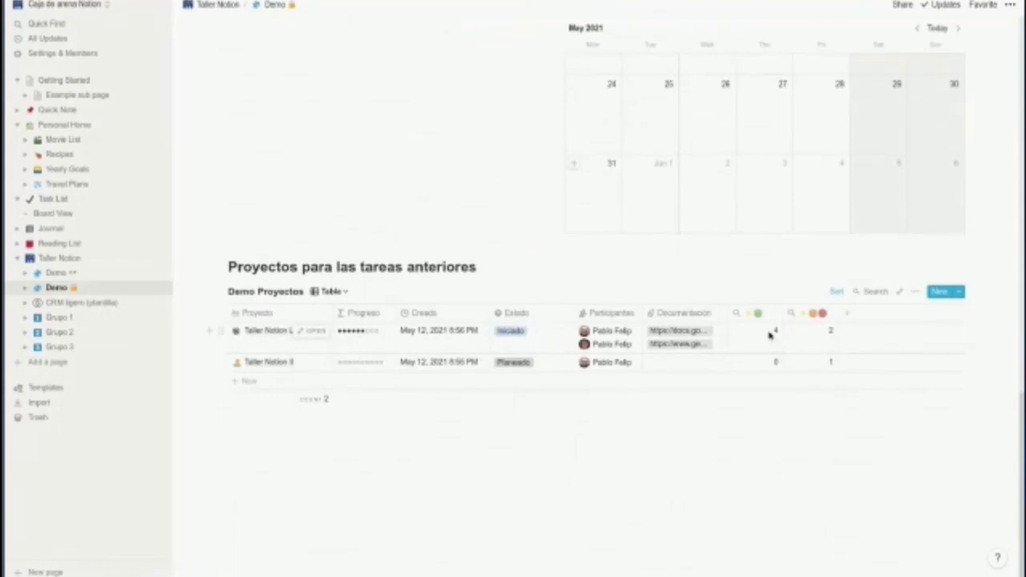
- Examine the formula behind the Progreso property in the Demo Proyectos table and close the formula editor
click(355, 313)
click(340, 396)
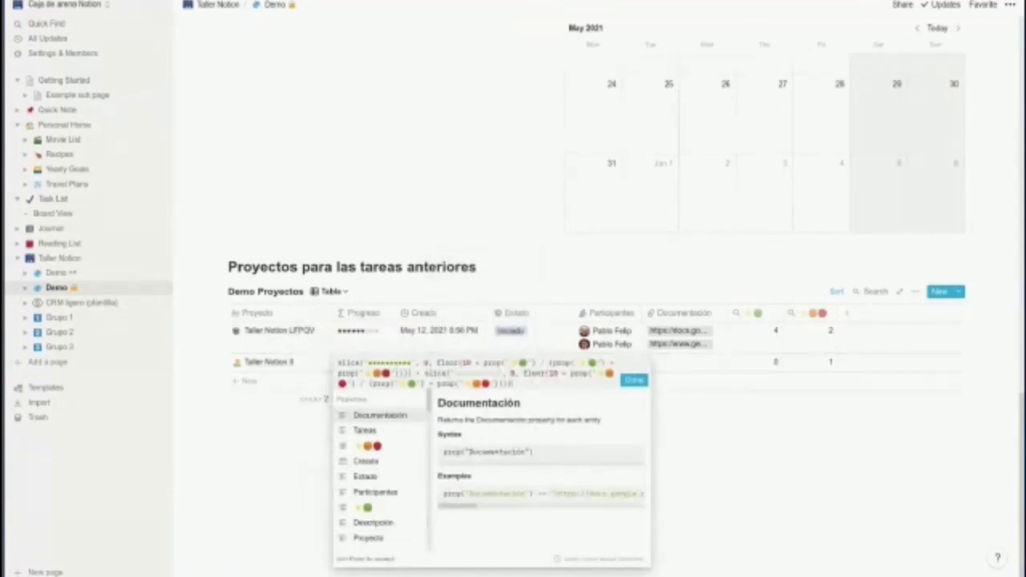
key(Return)
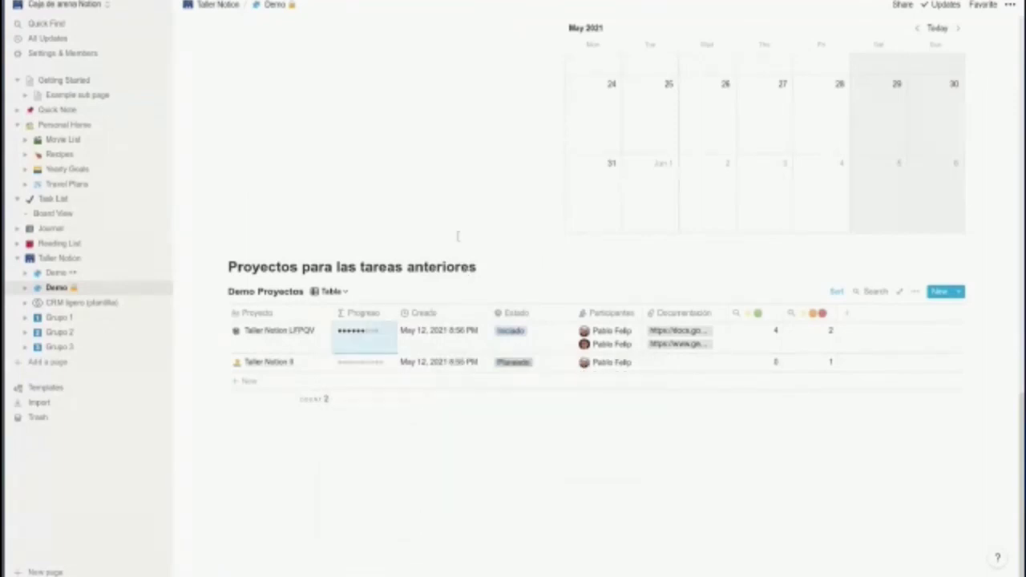
scroll(455, 222, up, 3)
scroll(455, 222, up, 4)
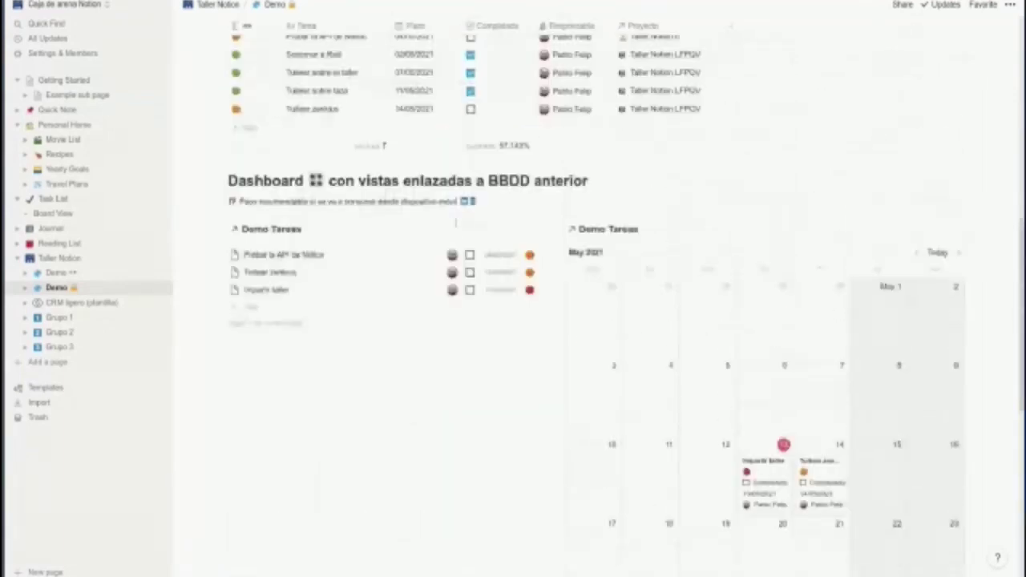
click(1010, 4)
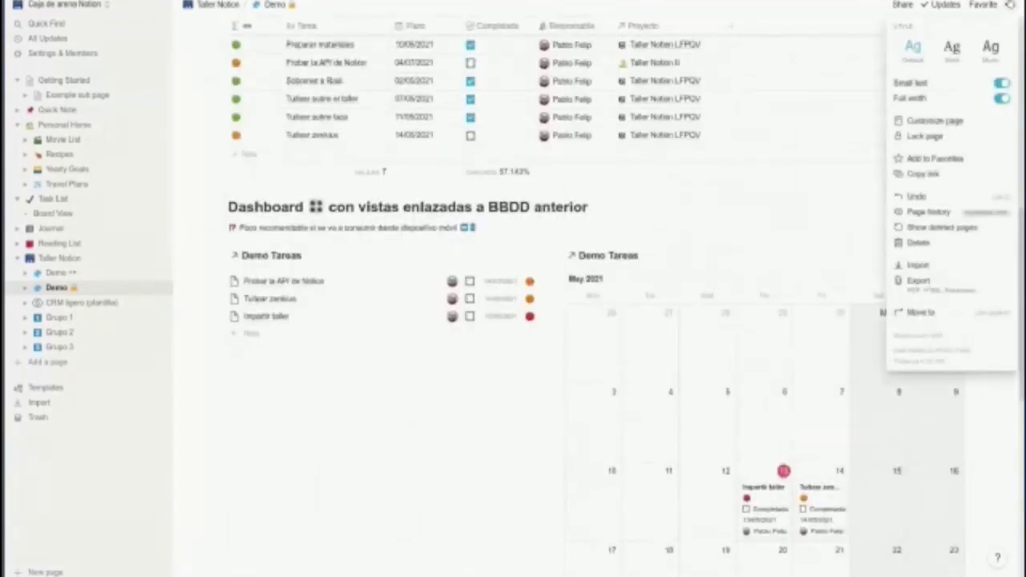
click(948, 5)
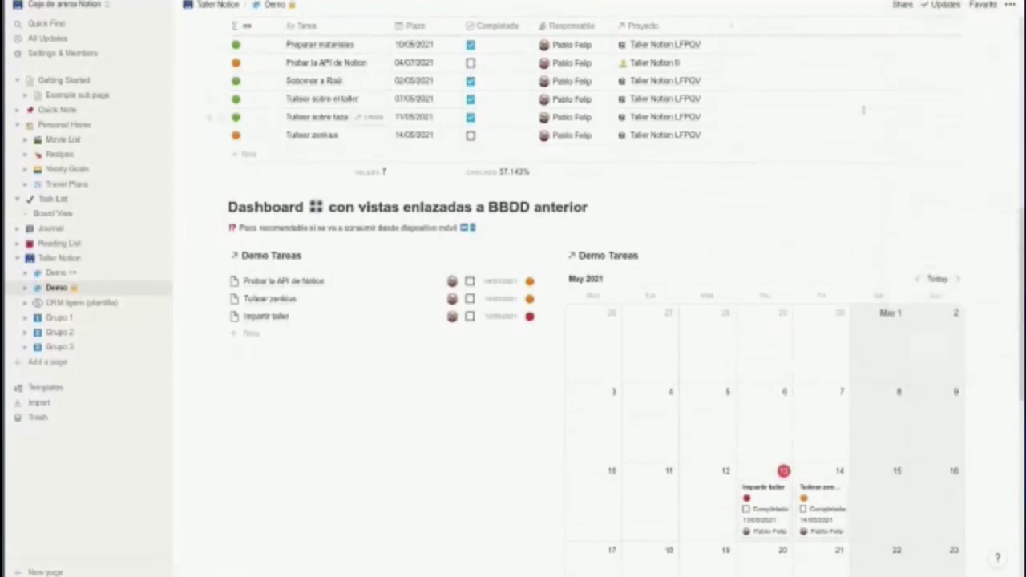
scroll(482, 301, down, 1)
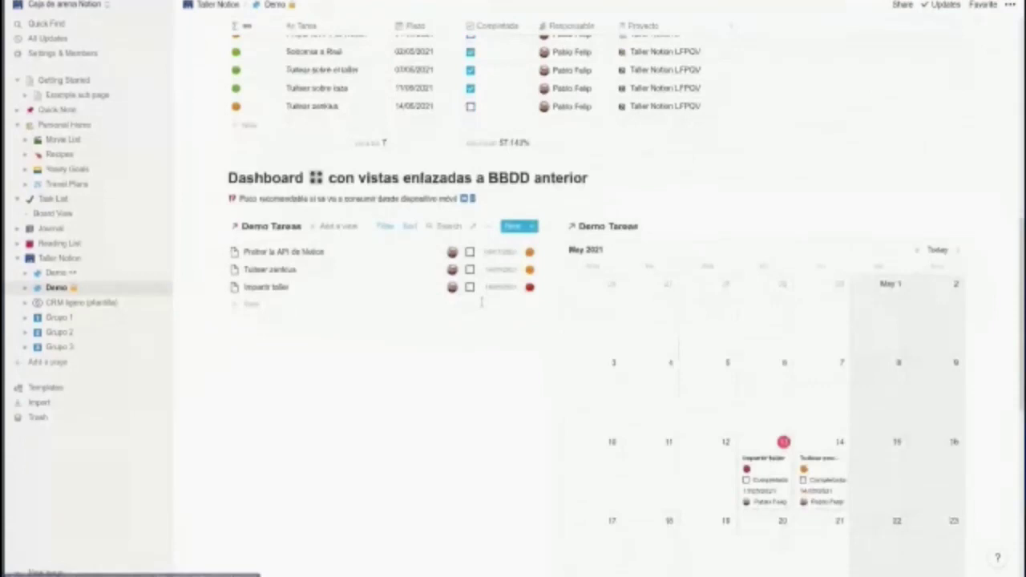